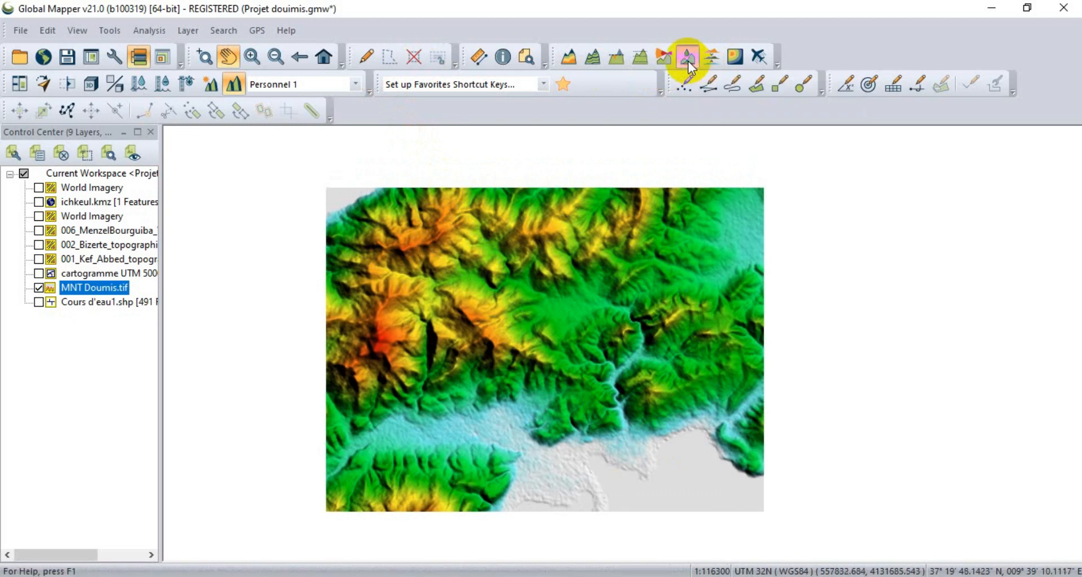
Generate the watersheds of the MNT Doumis.tif terrain with a stream cell count of 10000 in the layer Bassin versant Doumis(3).
left_click_drag(387, 192, 354, 194)
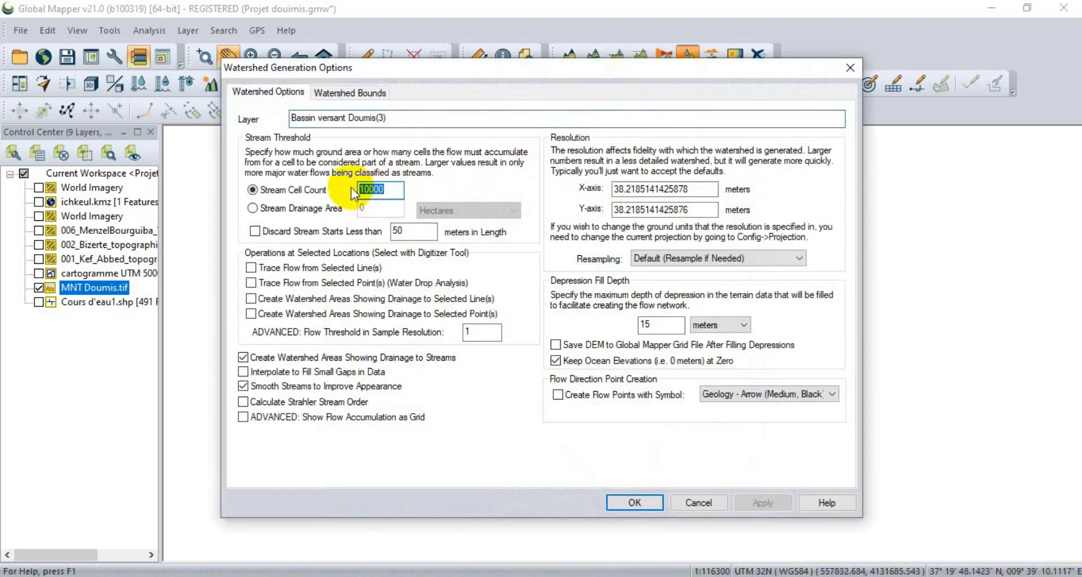
left_click(380, 192)
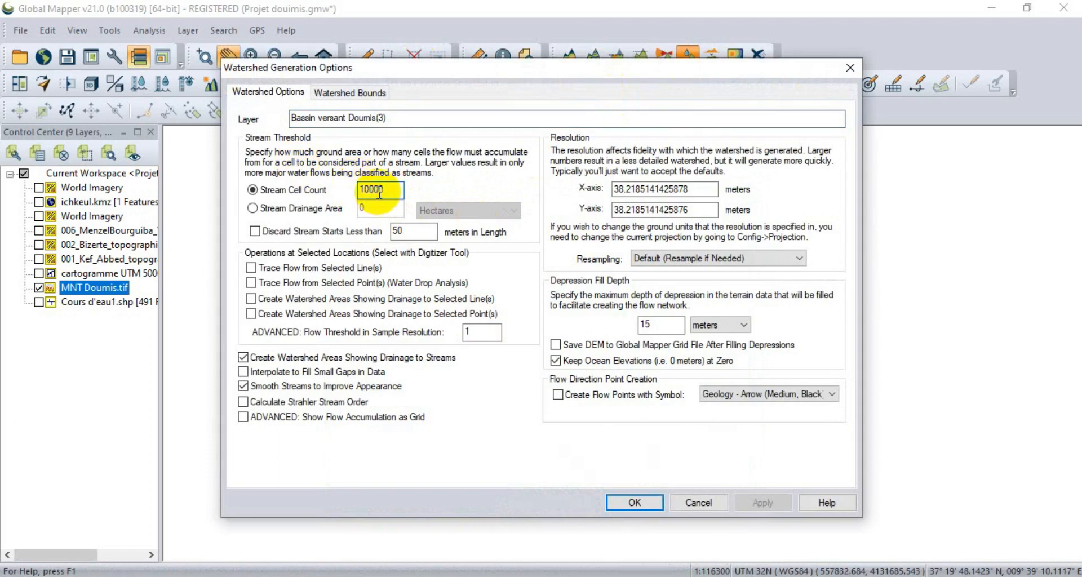
left_click_drag(396, 190, 374, 188)
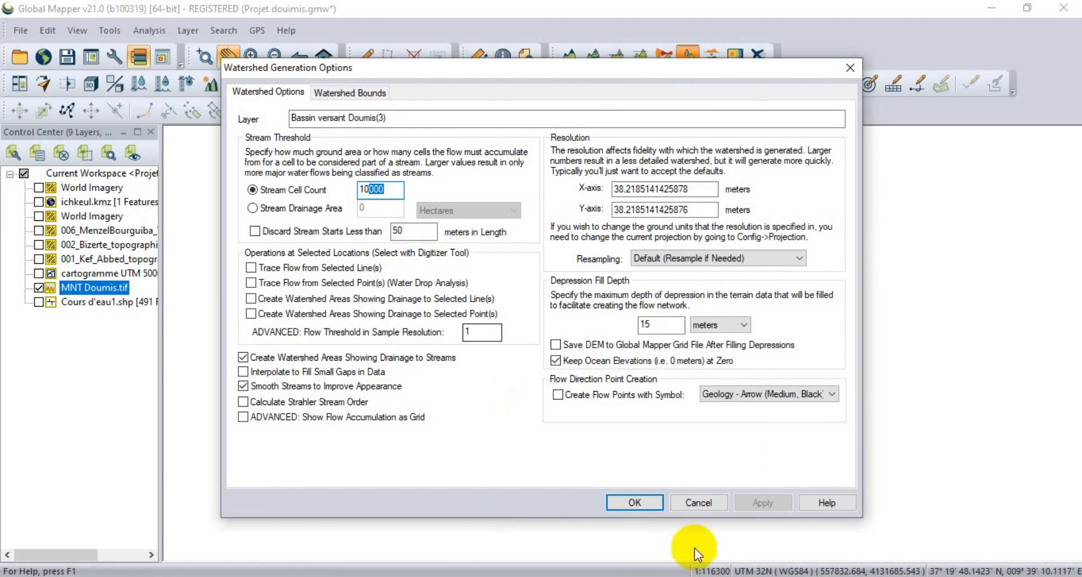
left_click(634, 508)
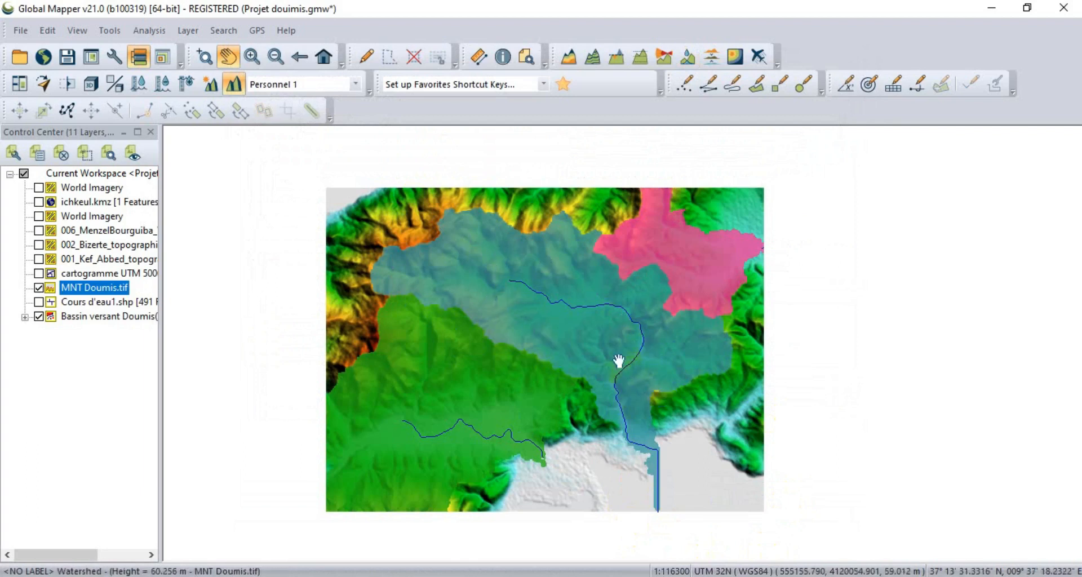
Select the large central watershed area with the Digitizer tool and cut it to the clipboard.
left_click(42, 31)
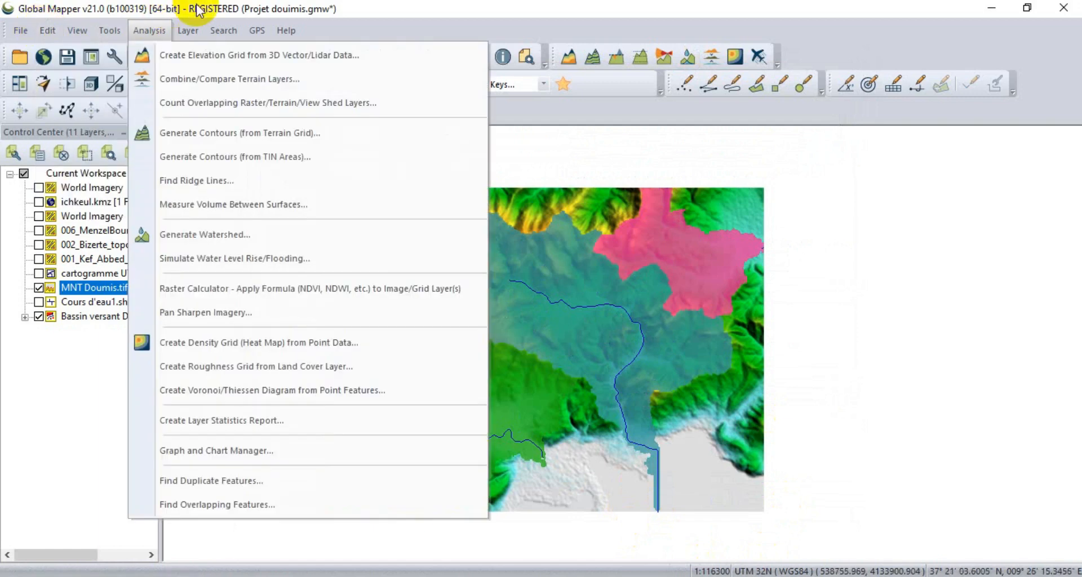
left_click(565, 264)
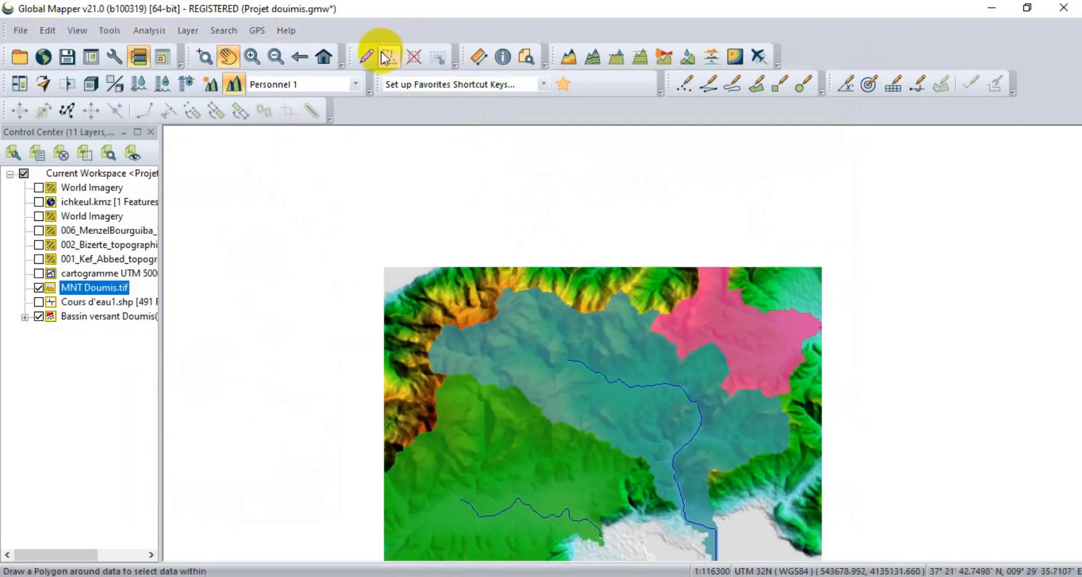
left_click(366, 57)
left_click(583, 344)
scroll(382, 274, "down", 2)
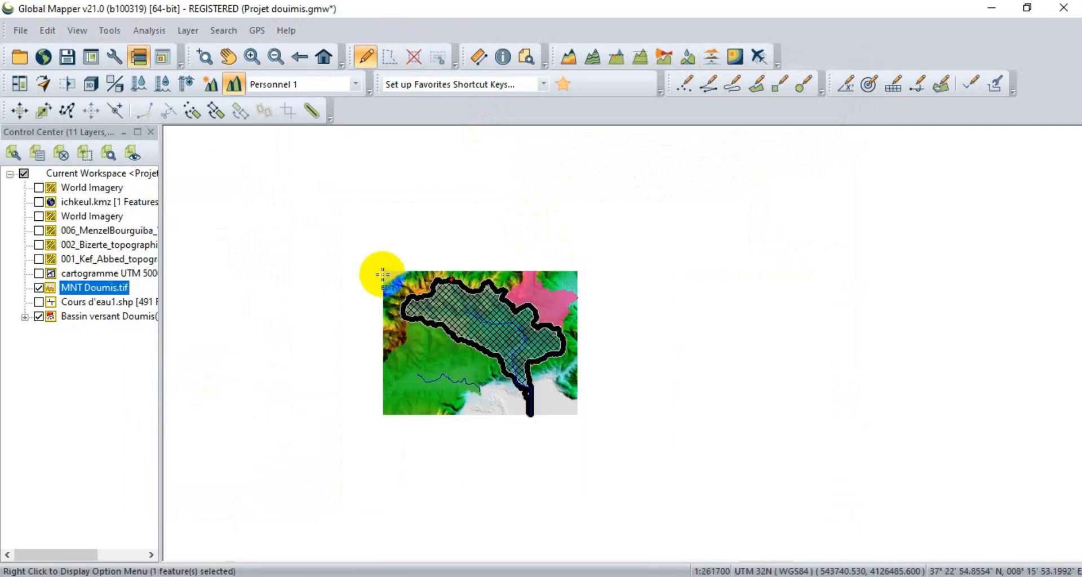
scroll(476, 306, "up", 2)
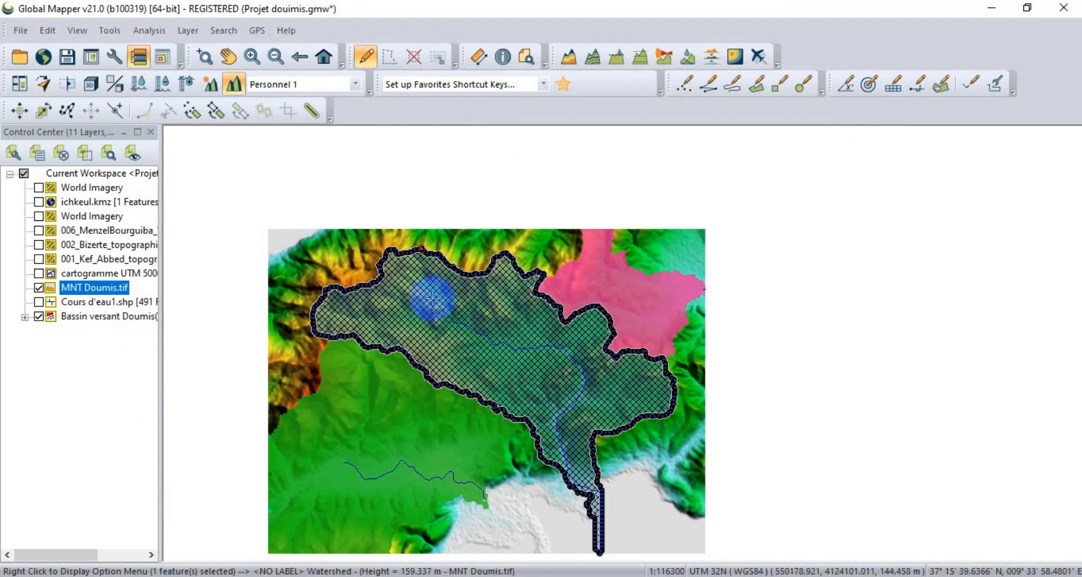
left_click(53, 35)
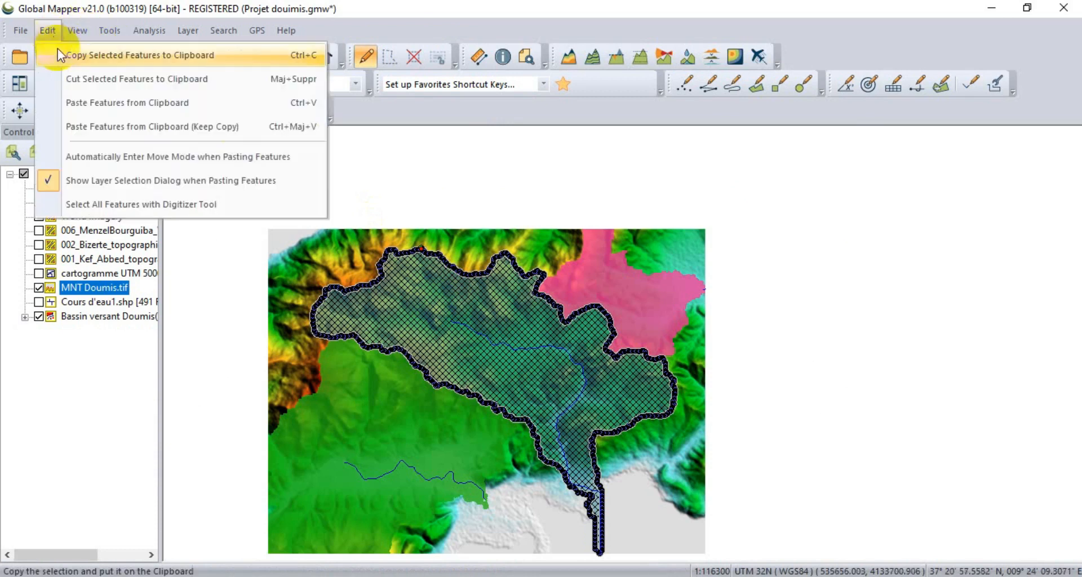
left_click(80, 82)
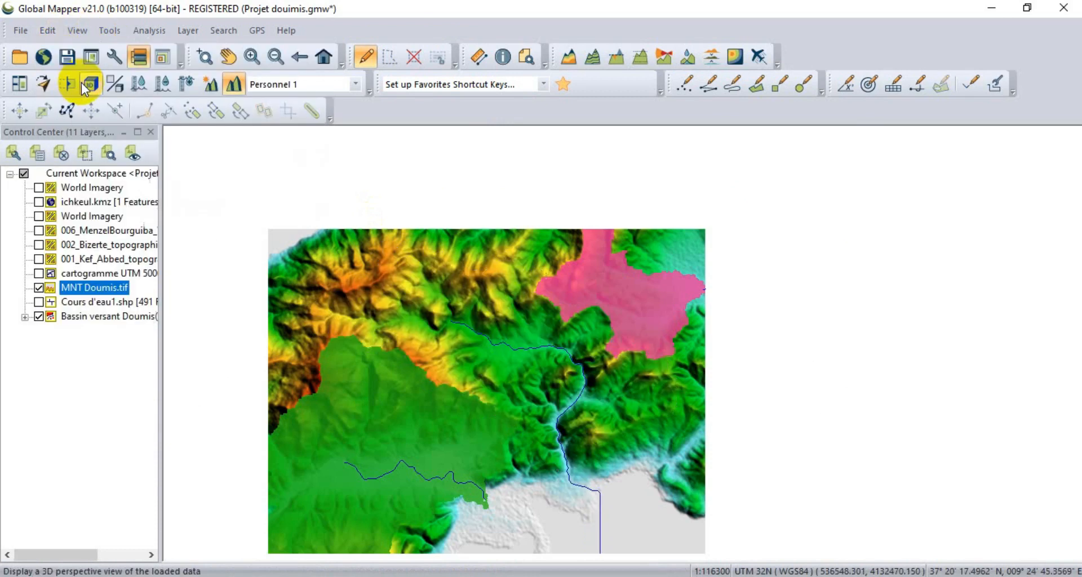
Paste the cut watershed area, keeping the clipboard copy, into a new layer named BV Douimis.
left_click(49, 32)
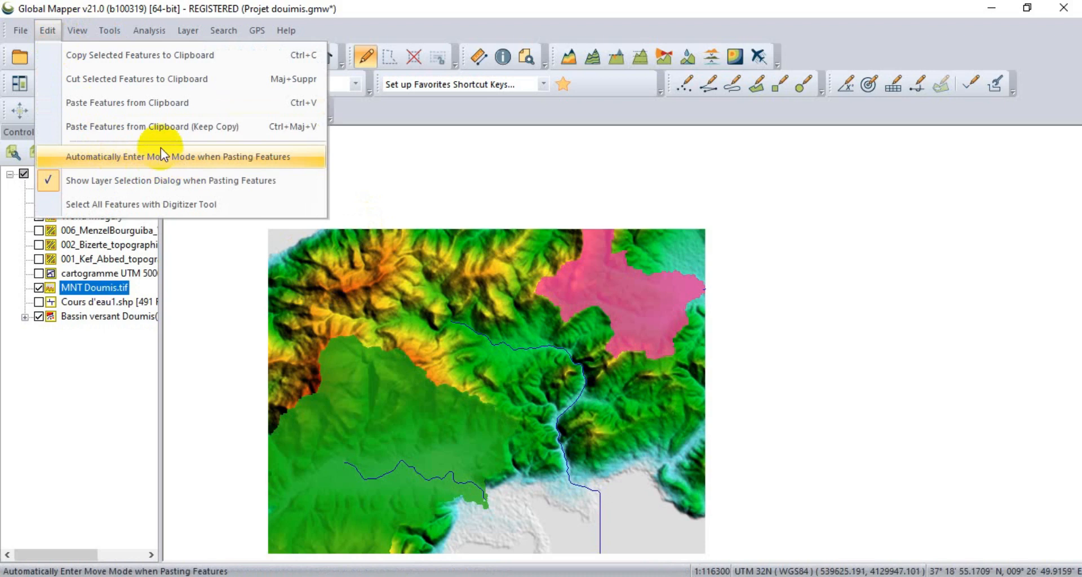
left_click(152, 128)
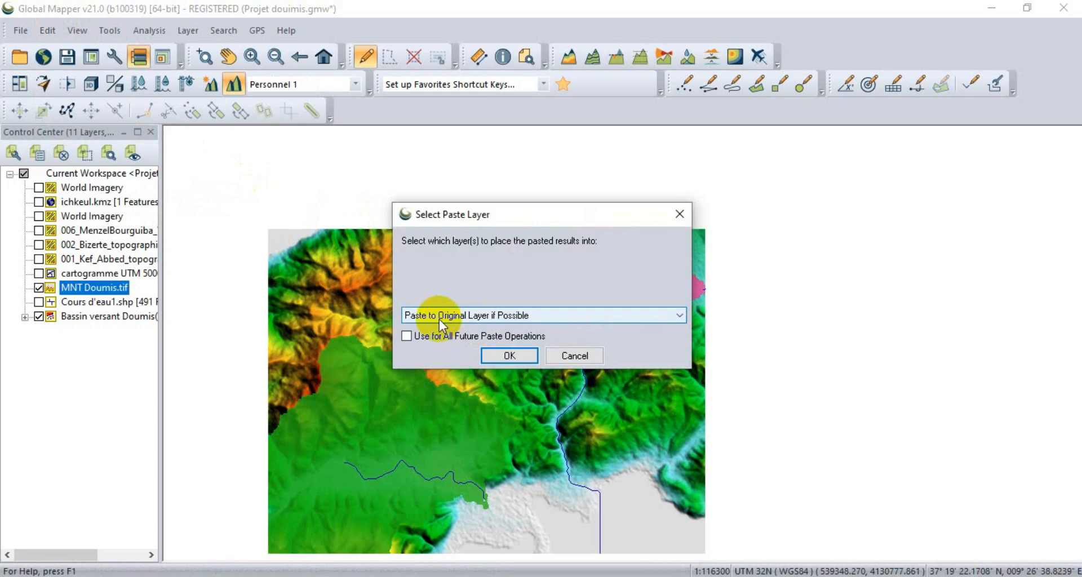
left_click(660, 316)
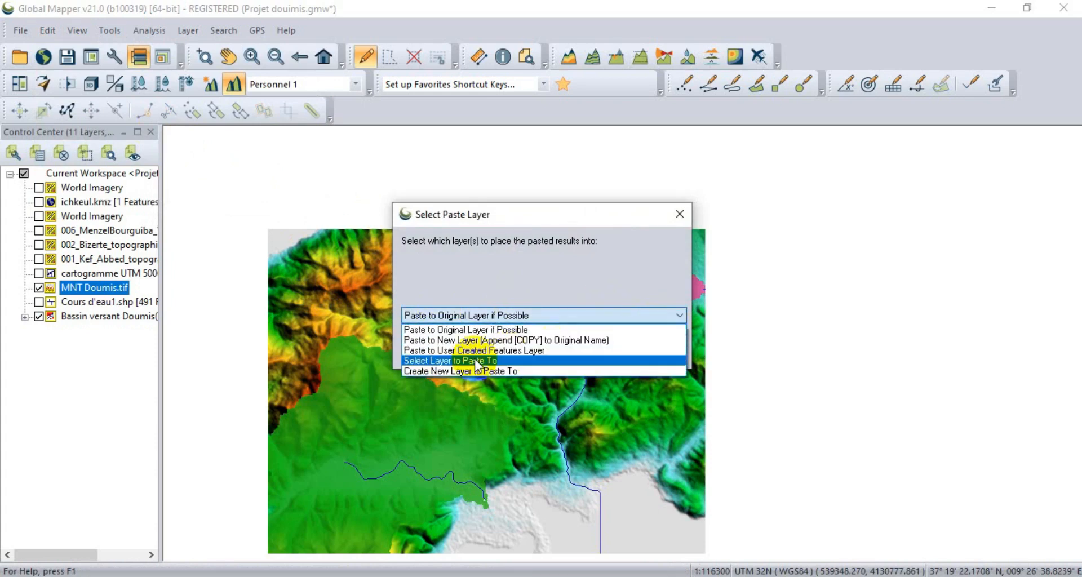
left_click(479, 370)
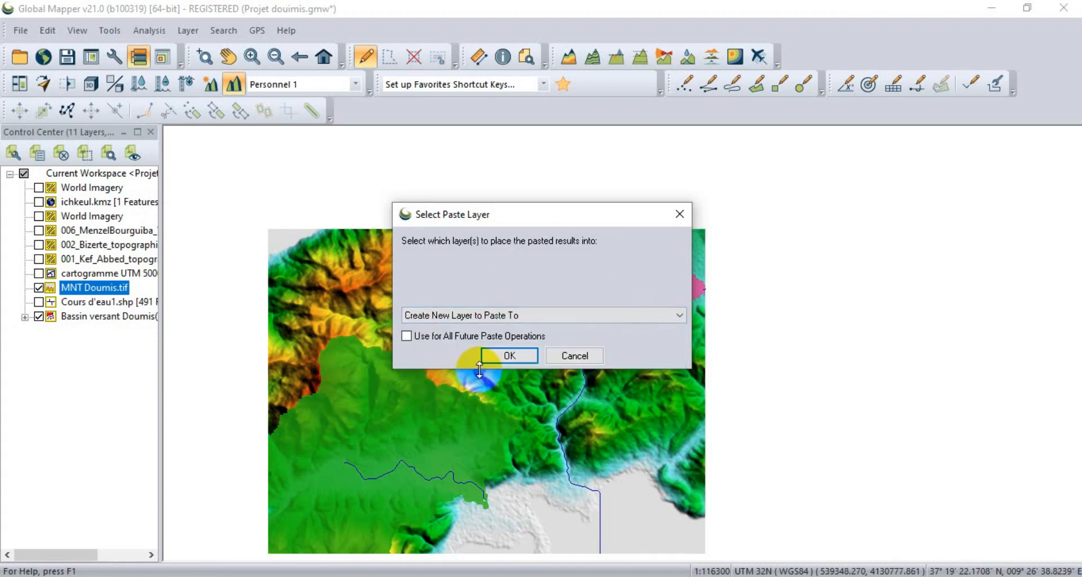
left_click(509, 352)
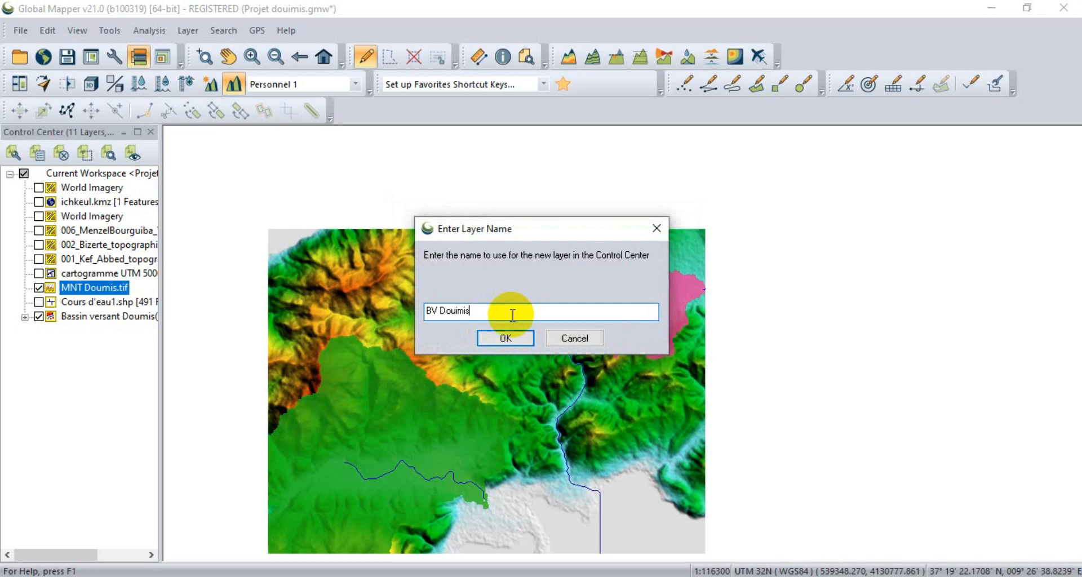
left_click(506, 338)
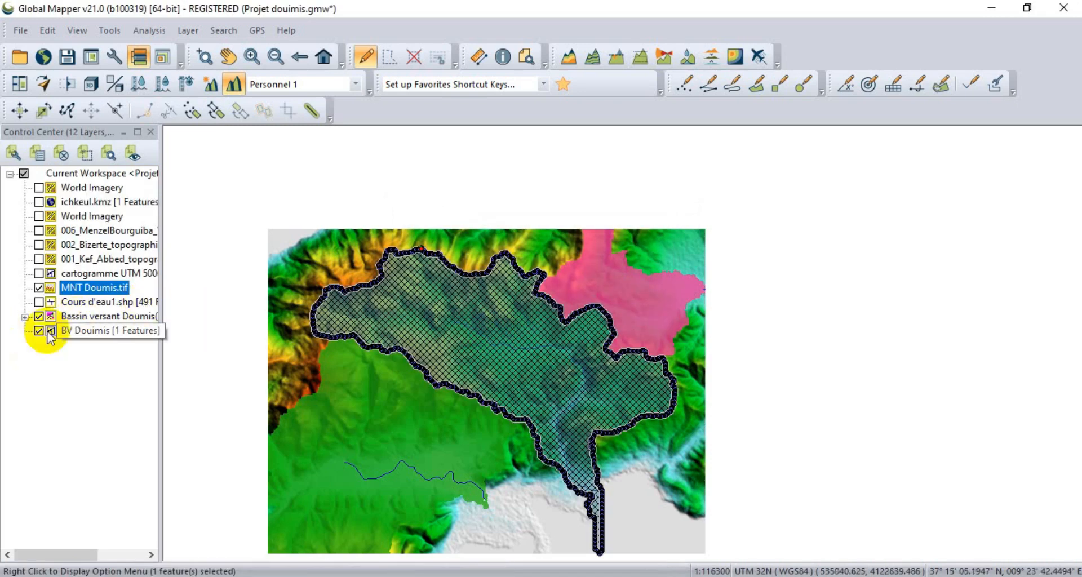
Unload the Bassin versant Doumis(3) layer without saving a workspace.
left_click(76, 319)
right_click(76, 319)
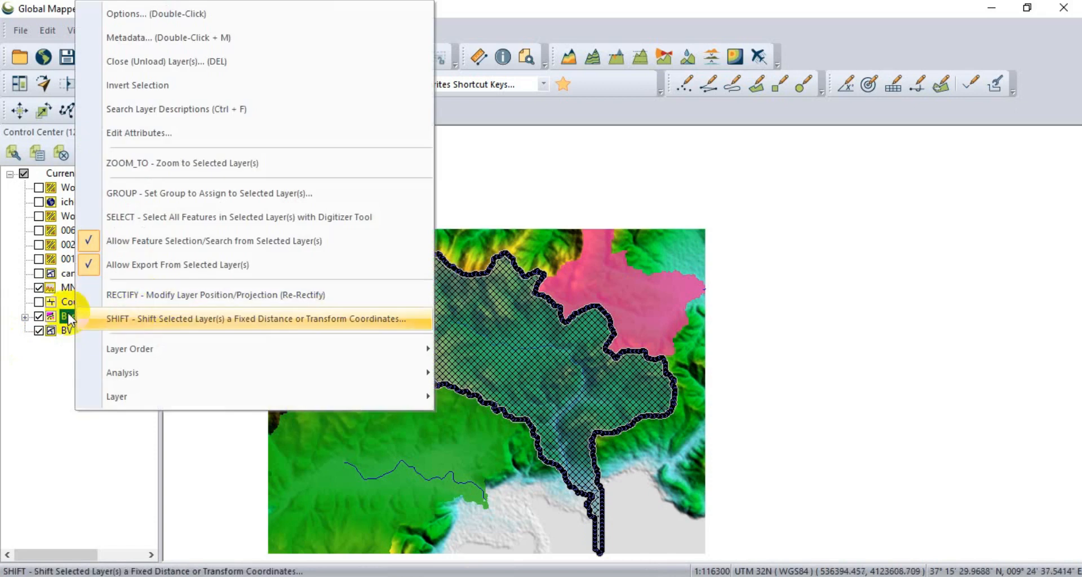
left_click(55, 374)
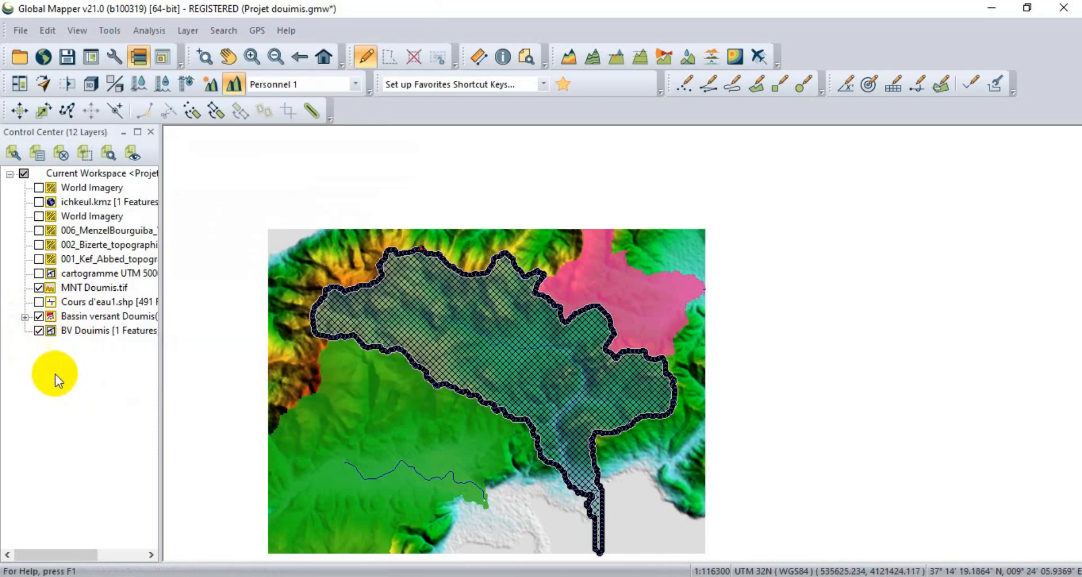
right_click(86, 319)
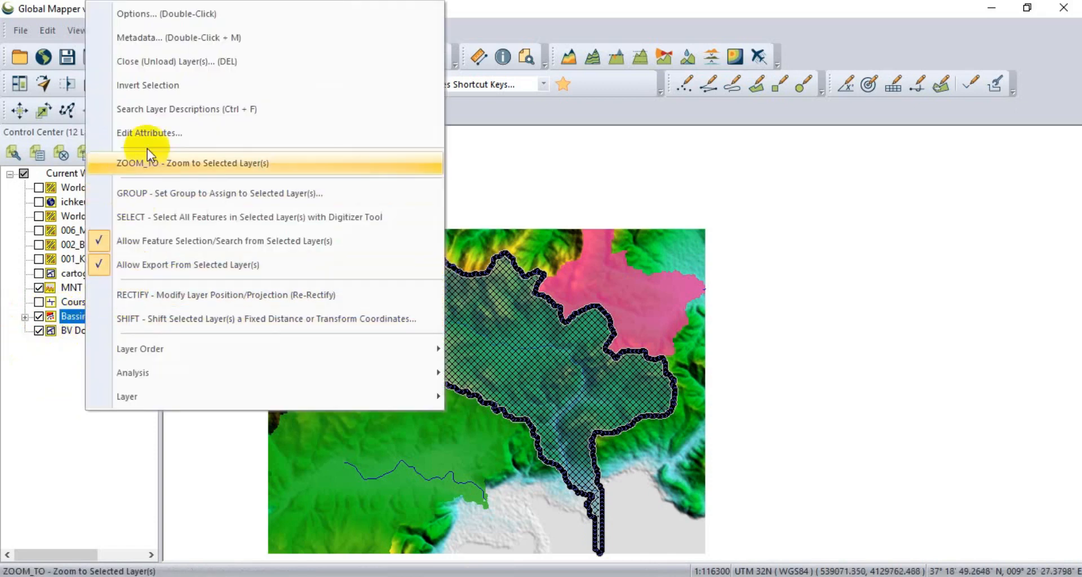
left_click(165, 62)
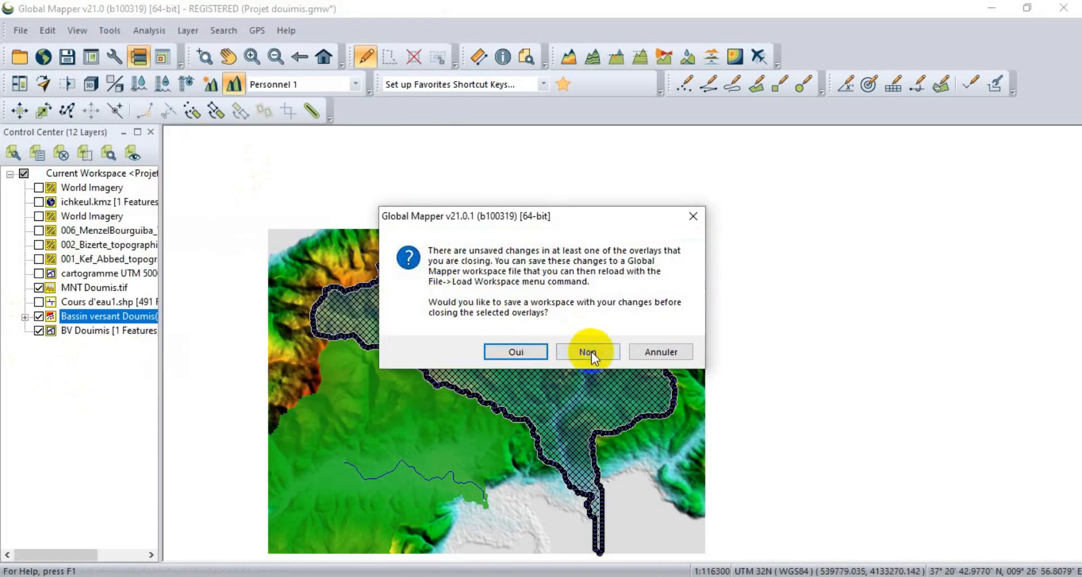
left_click(589, 351)
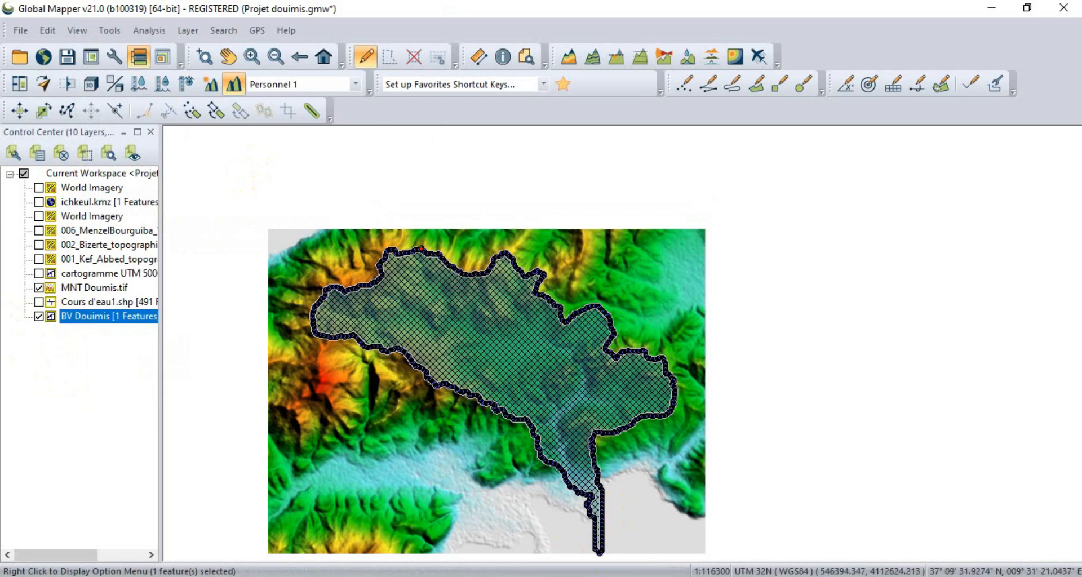
Switch to the indicateurs_pente workbook in Excel and review the topographic indicators from basin area to mean slope.
left_click(399, 526)
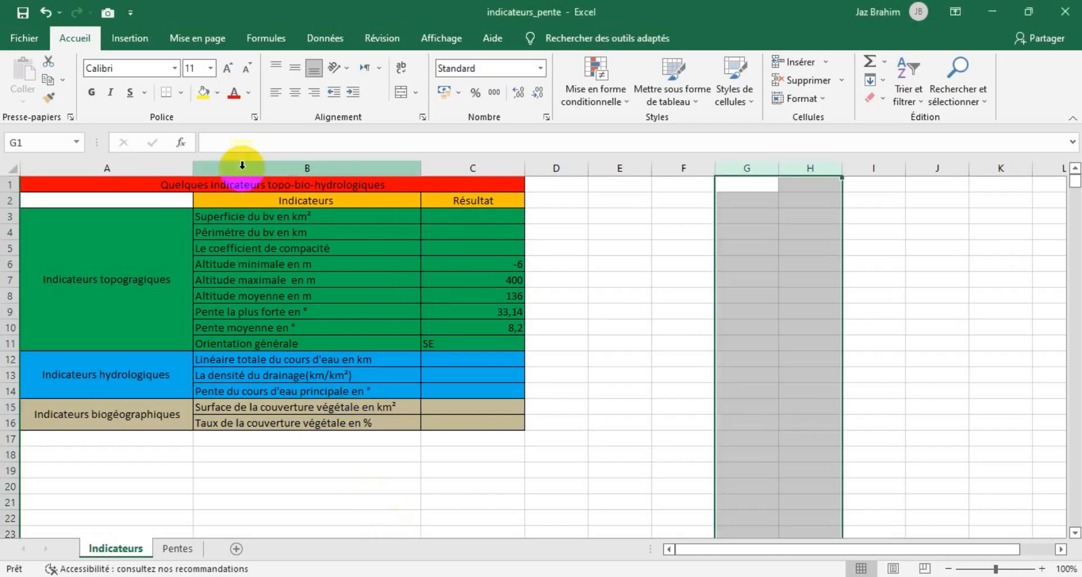
left_click(265, 218)
left_click(271, 233)
left_click(261, 249)
left_click(257, 264)
left_click(257, 281)
left_click(259, 296)
left_click(261, 312)
left_click(263, 330)
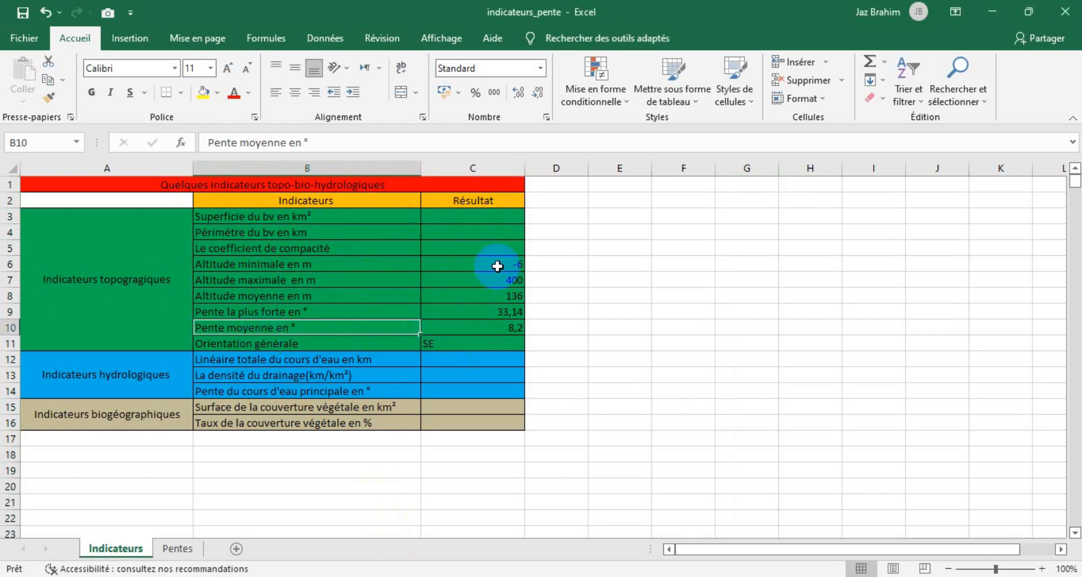
left_click(727, 342)
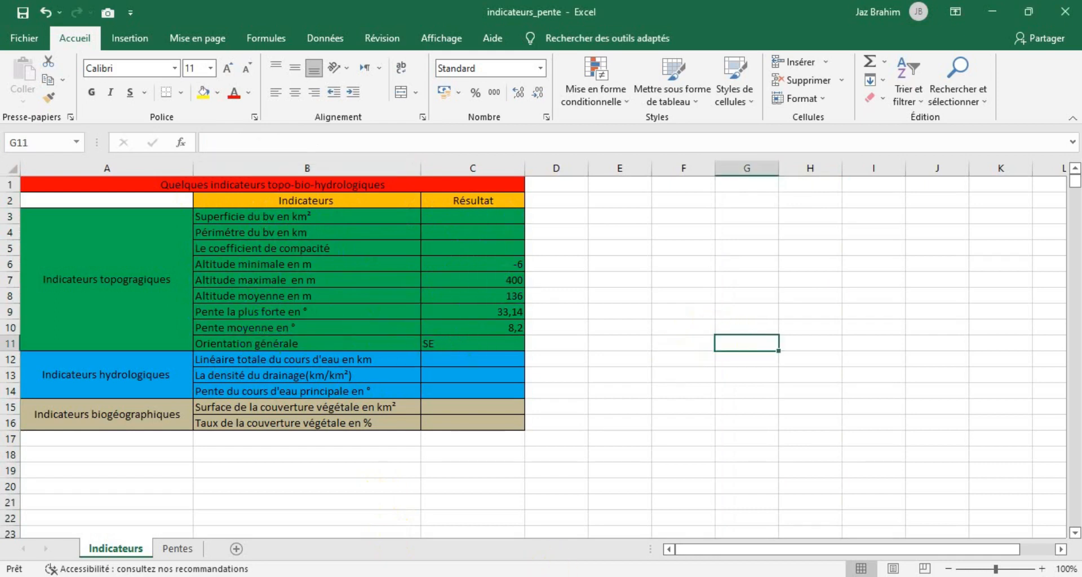
Return to Global Mapper and calculate elevation/slope statistics for the selected watershed, creating points at its minimum and maximum elevations.
key("alt+Tab")
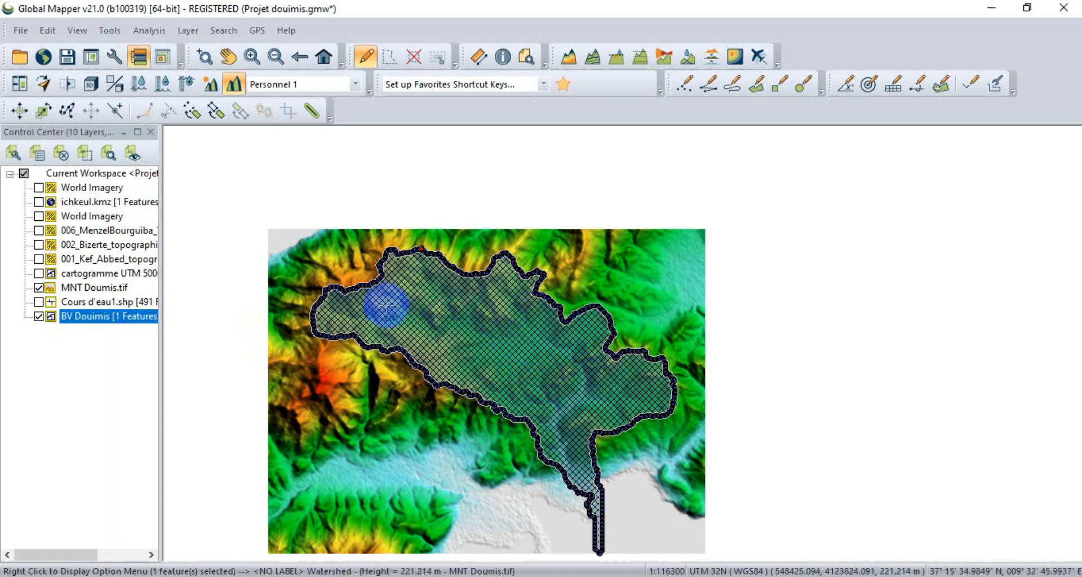
right_click(467, 319)
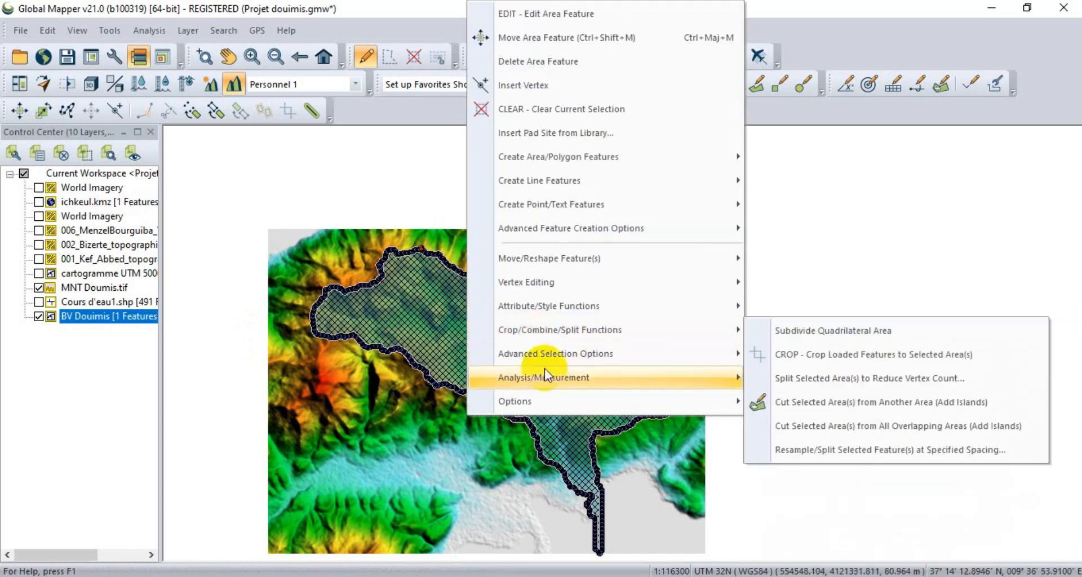
mouse_move(593, 387)
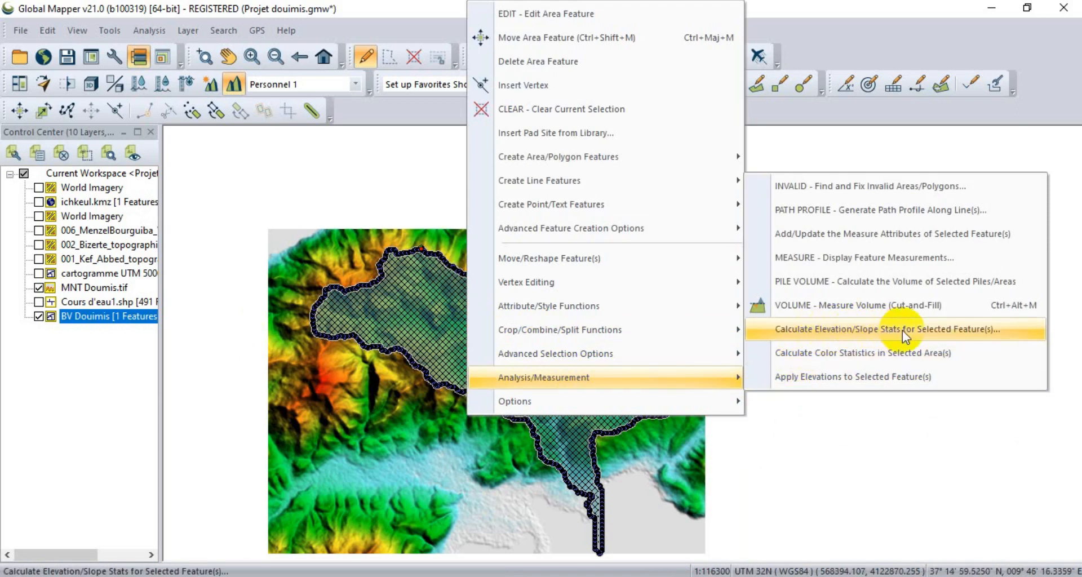
left_click(866, 331)
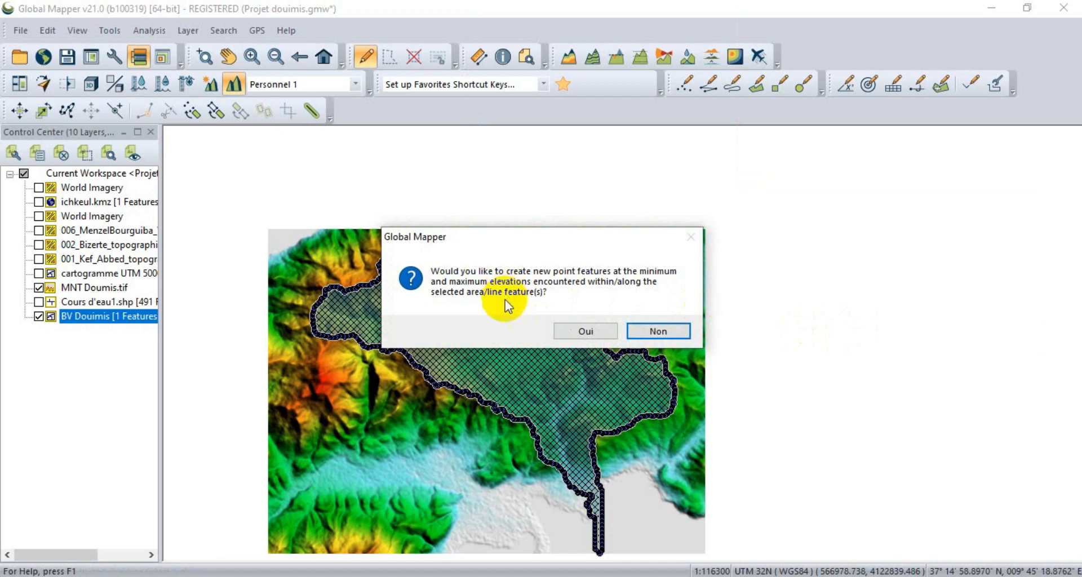
left_click(573, 330)
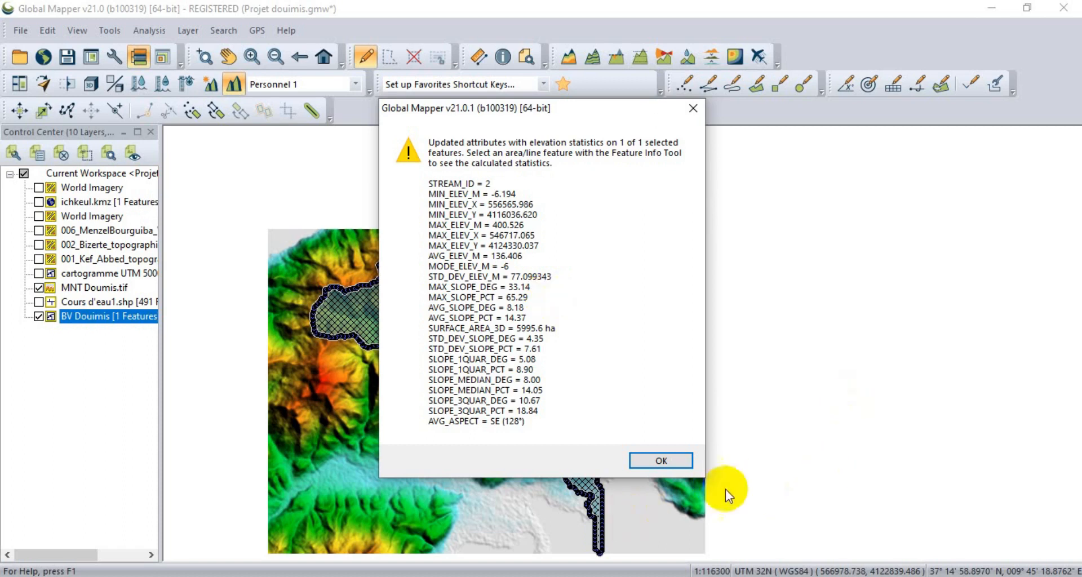
left_click(657, 457)
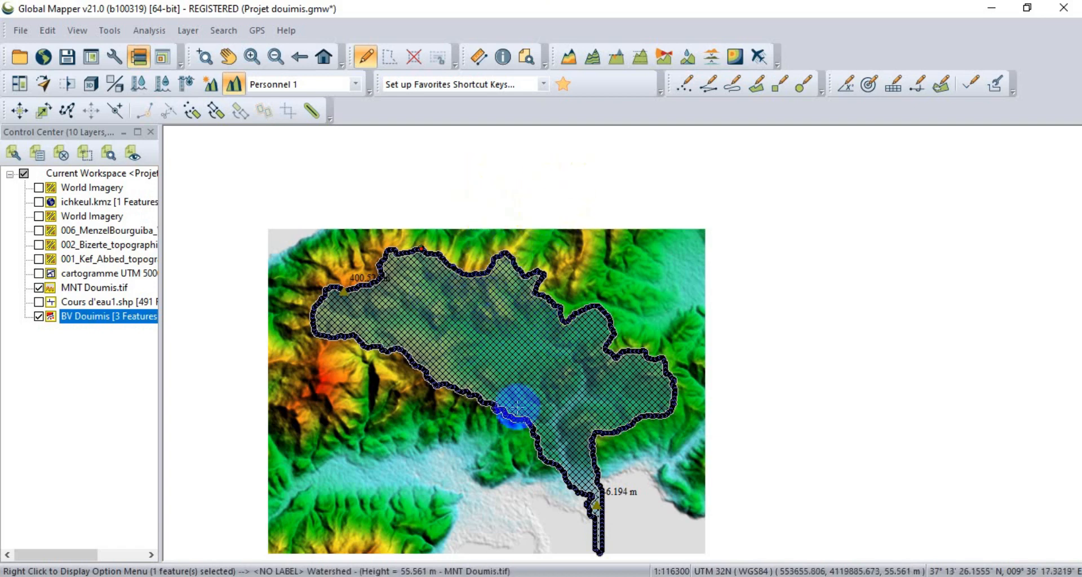
Open the vector data search results and examine the watershed's aspect, elevation and slope attributes.
left_click(525, 58)
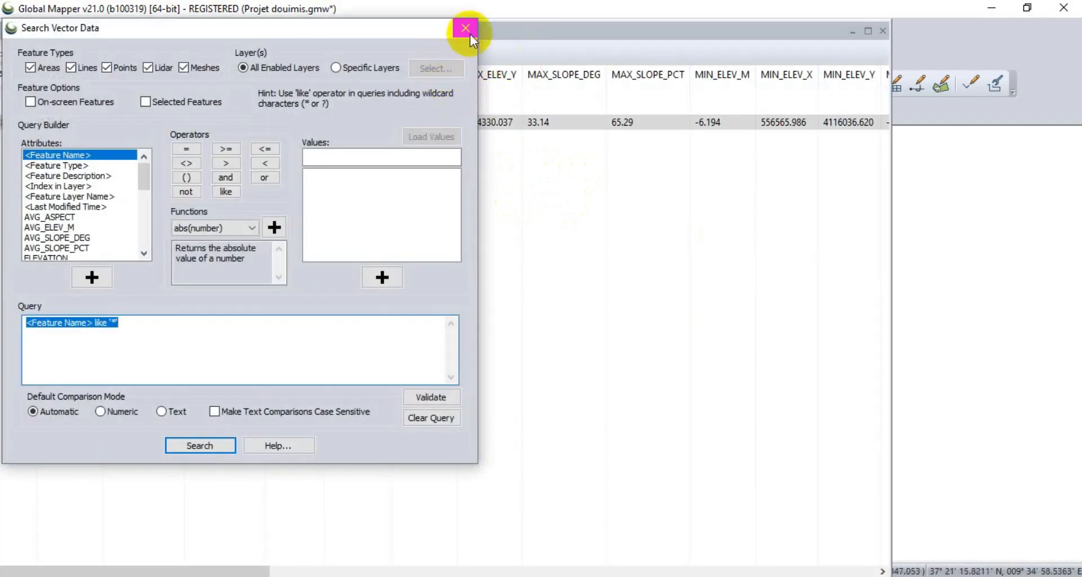
left_click(465, 28)
left_click(62, 120)
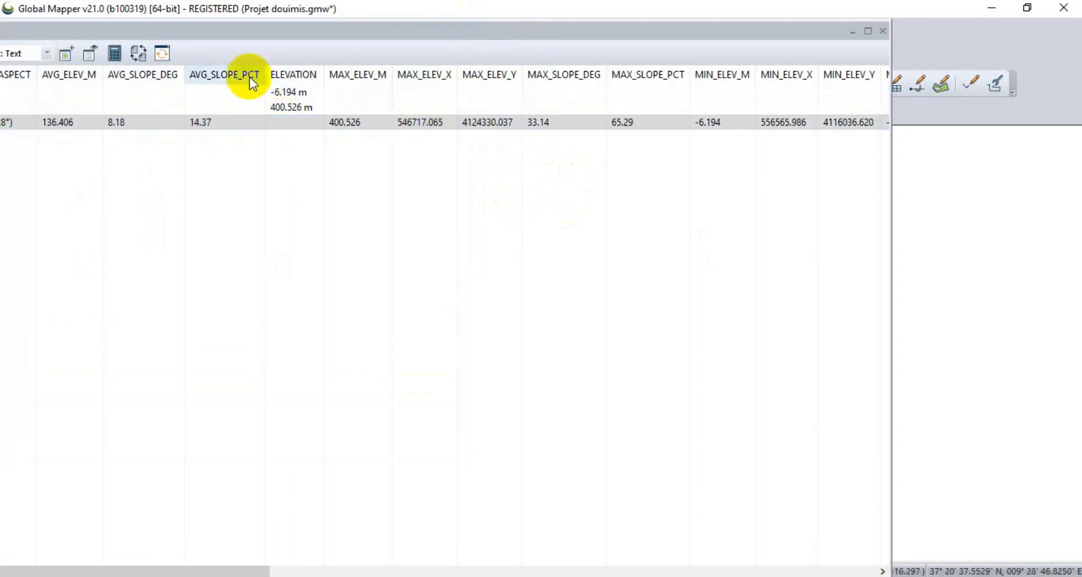
left_click_drag(192, 35, 364, 32)
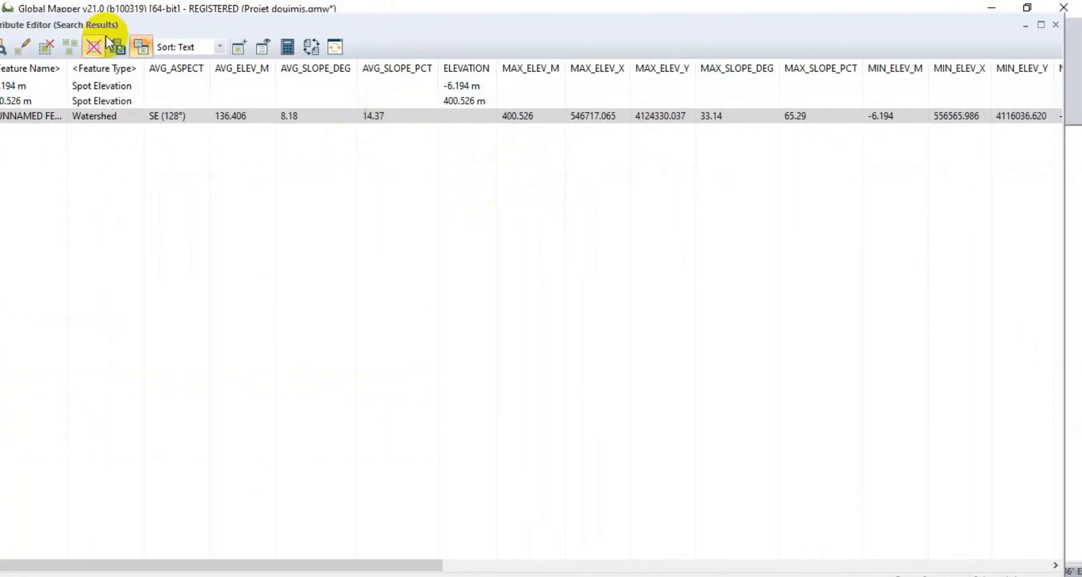
left_click_drag(180, 28, 159, 52)
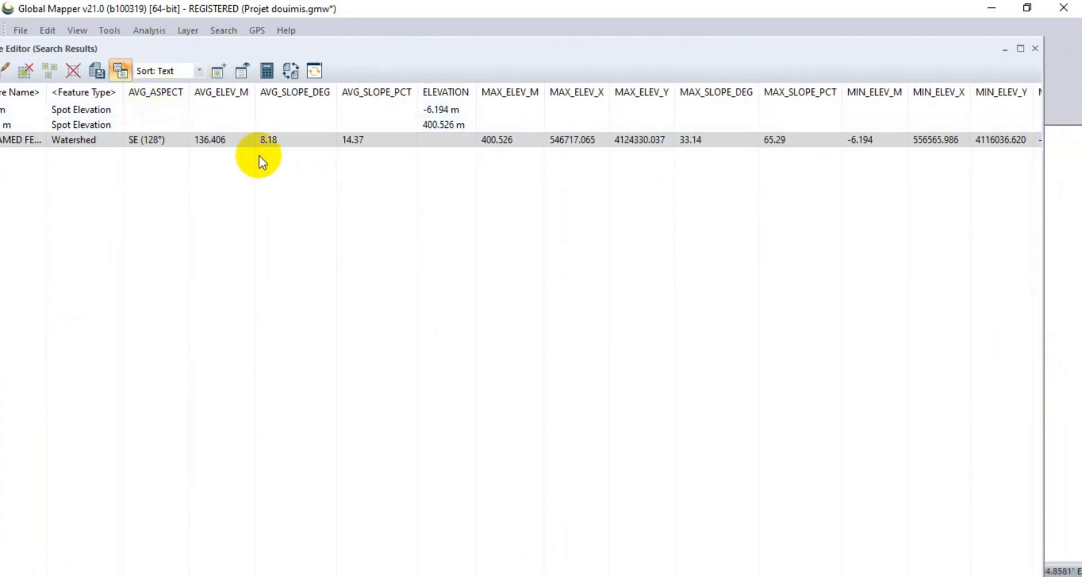
left_click(175, 140)
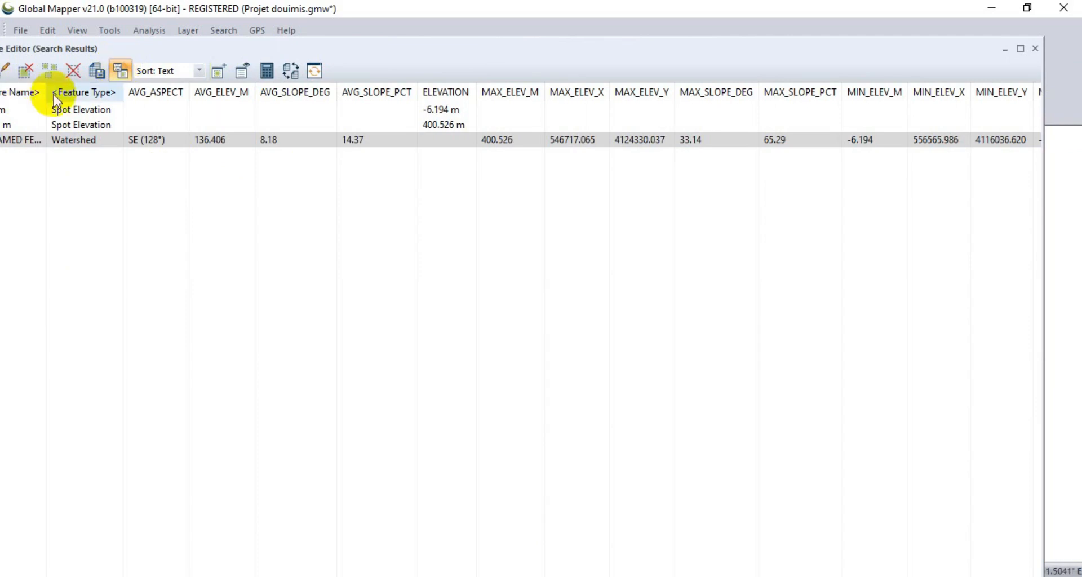
Try to export the selected watershed's attributes over the existing bv doumis text file with a semicolon delimiter.
left_click(98, 72)
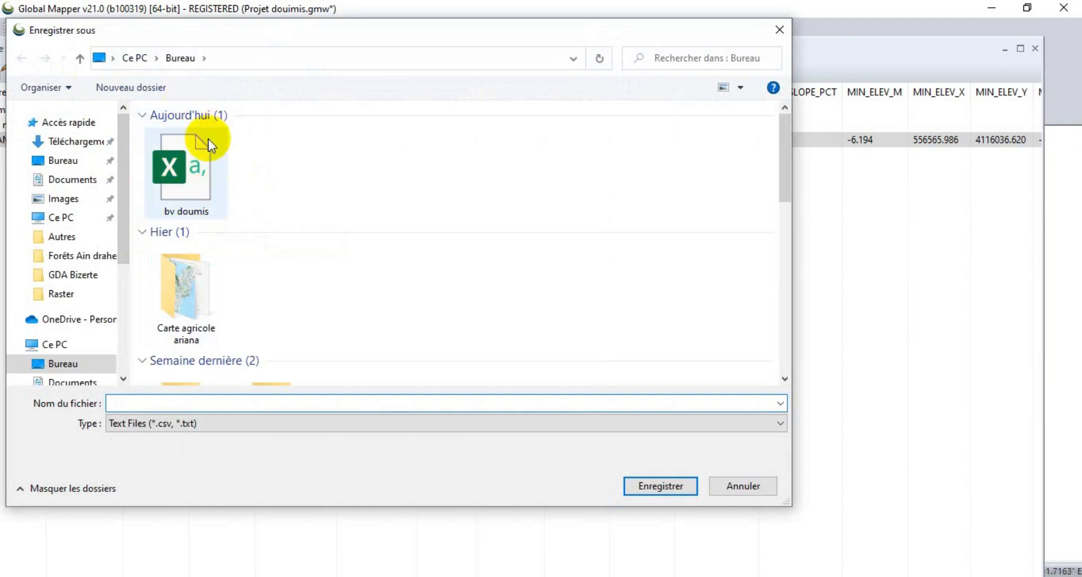
left_click(202, 180)
left_click(653, 485)
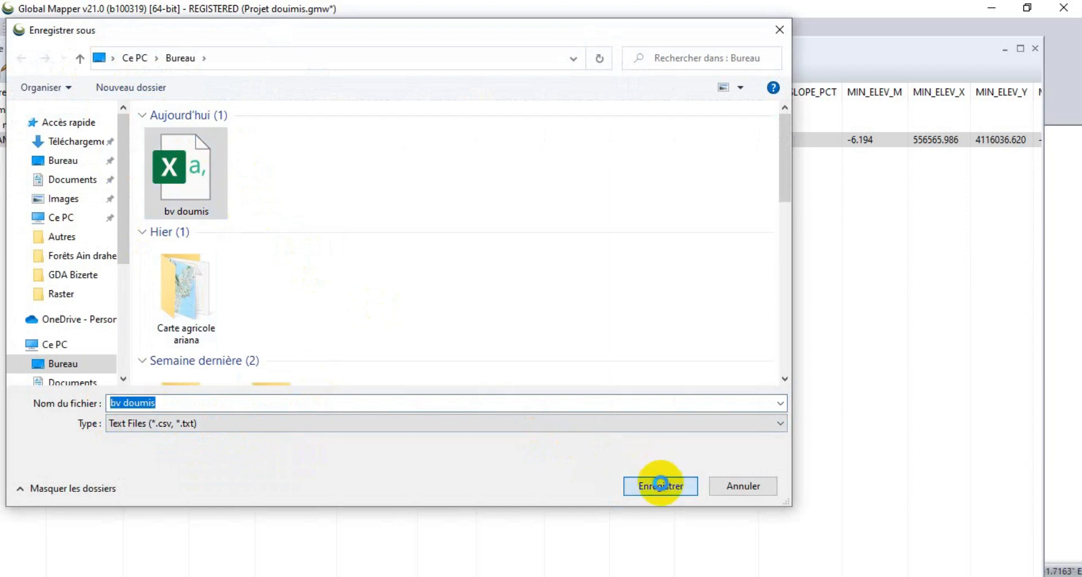
left_click(585, 305)
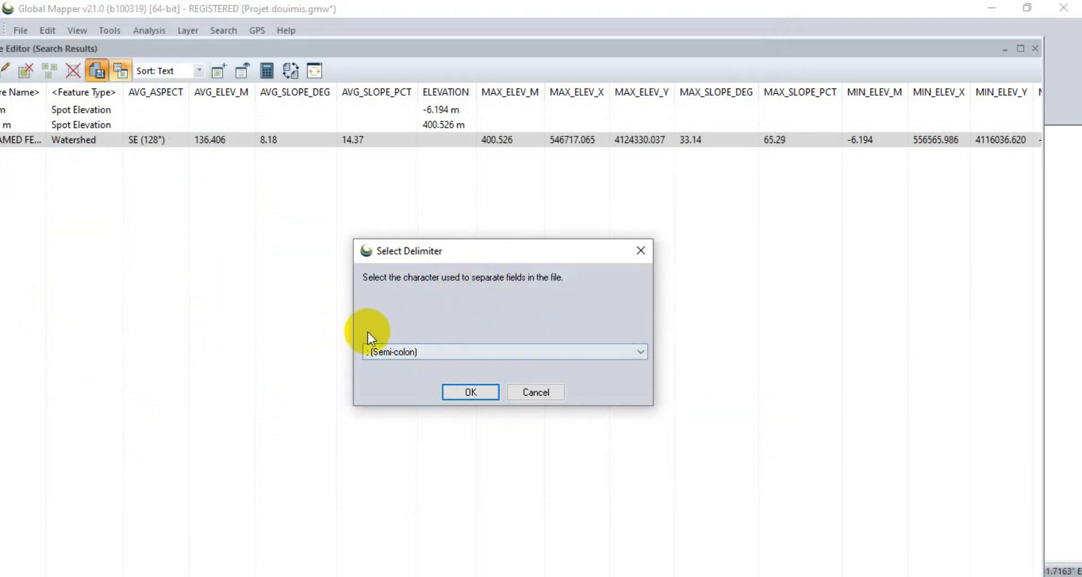
left_click(473, 393)
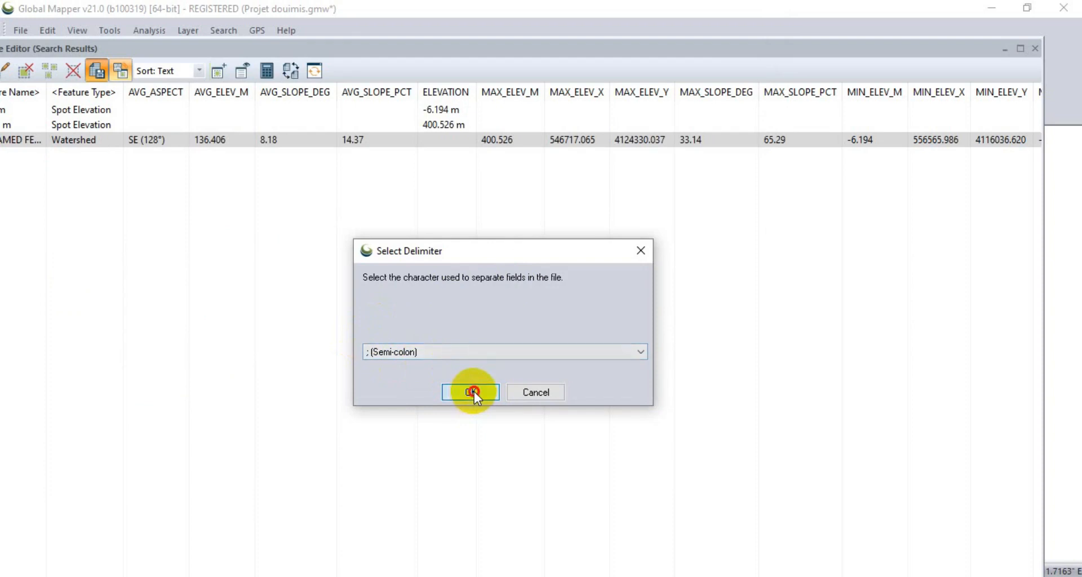
left_click(652, 331)
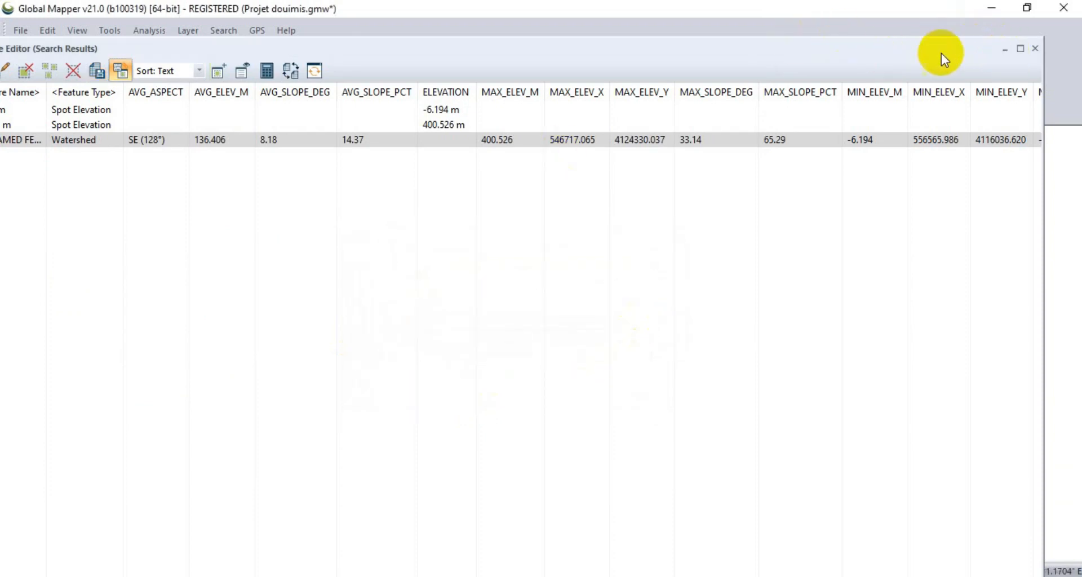
Export the selected watershed's attributes to a new desktop file named bv doumis1 with a semicolon delimiter, and close the search results.
left_click(123, 68)
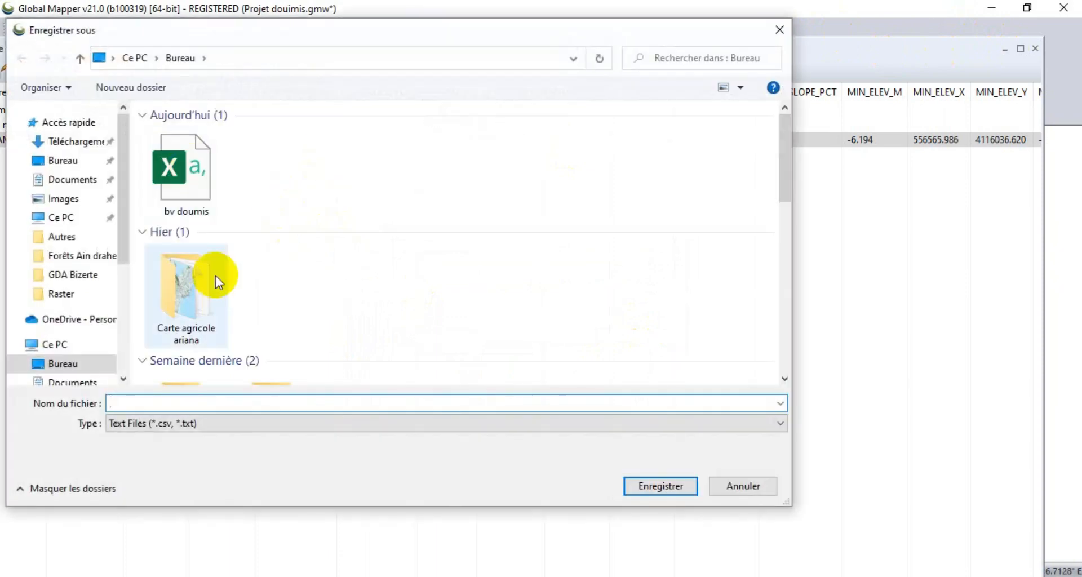
left_click(213, 220)
left_click(172, 404)
left_click(165, 404)
type("1")
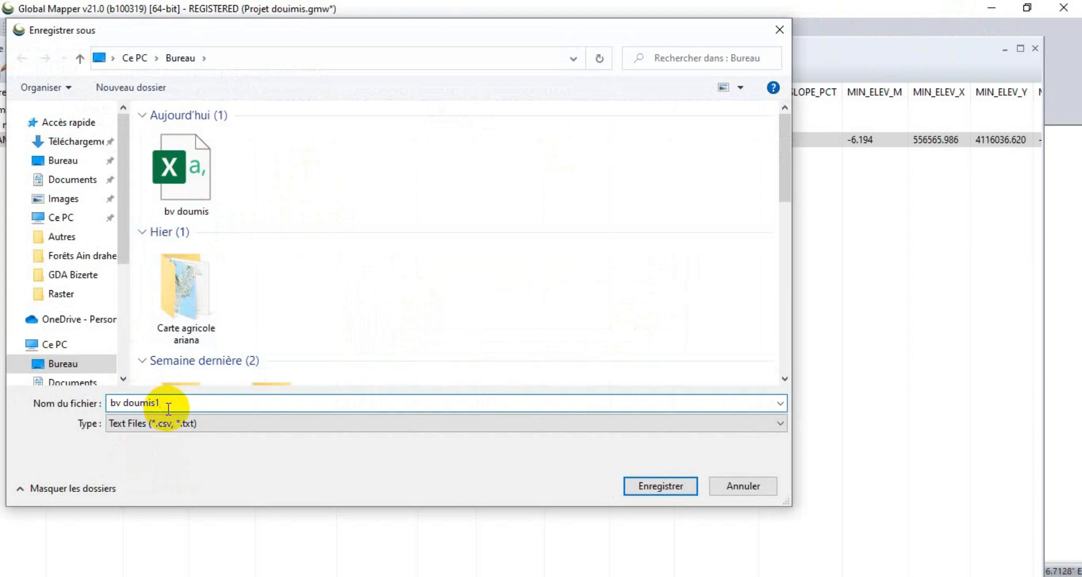
left_click(658, 485)
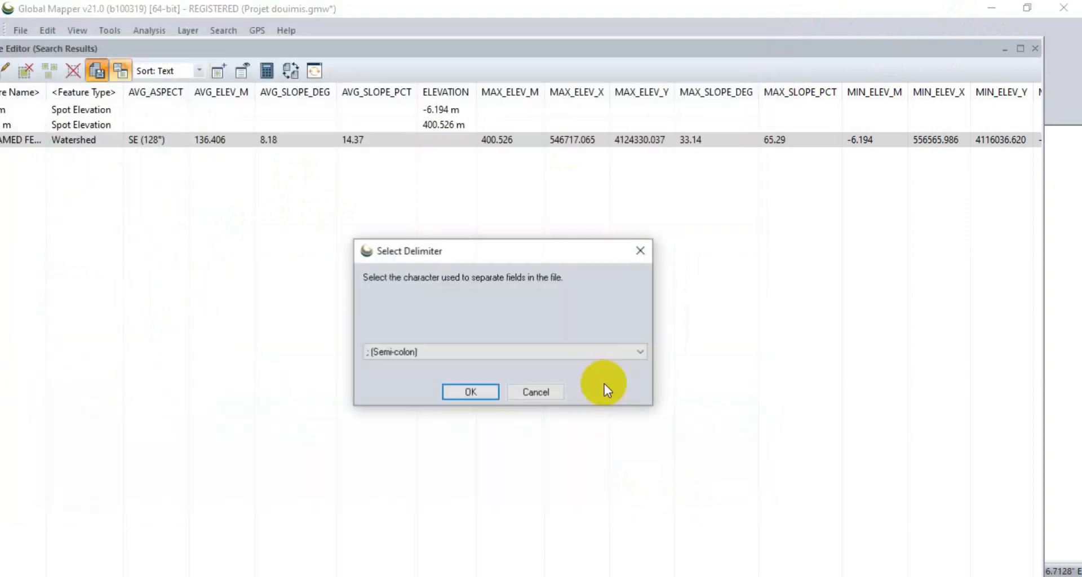
left_click(488, 395)
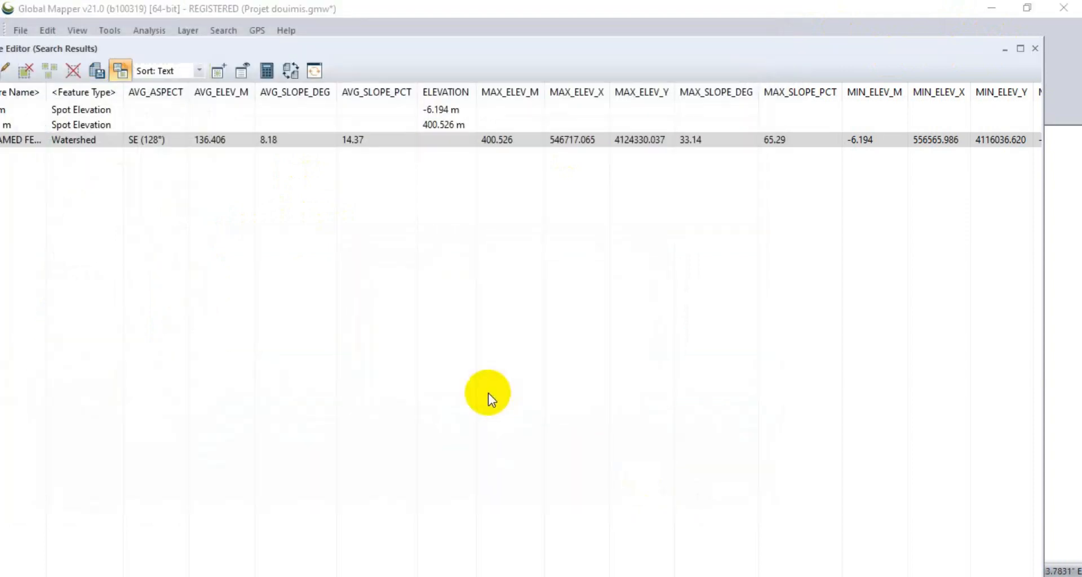
left_click(1035, 49)
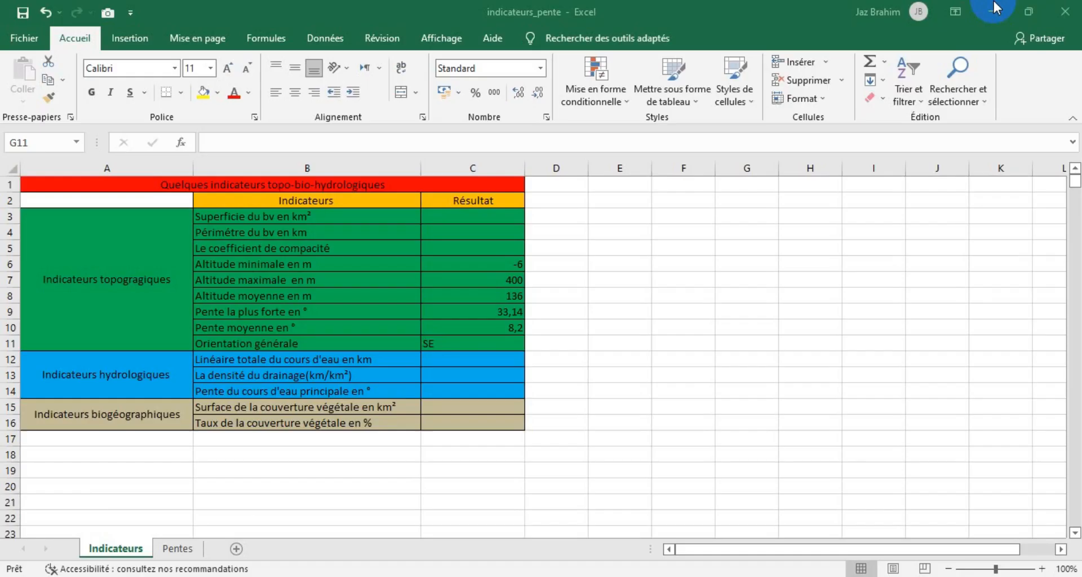
Minimize the open windows to reach the desktop and open the exported bv doumis1 file in Excel.
left_click(992, 8)
left_click(995, 11)
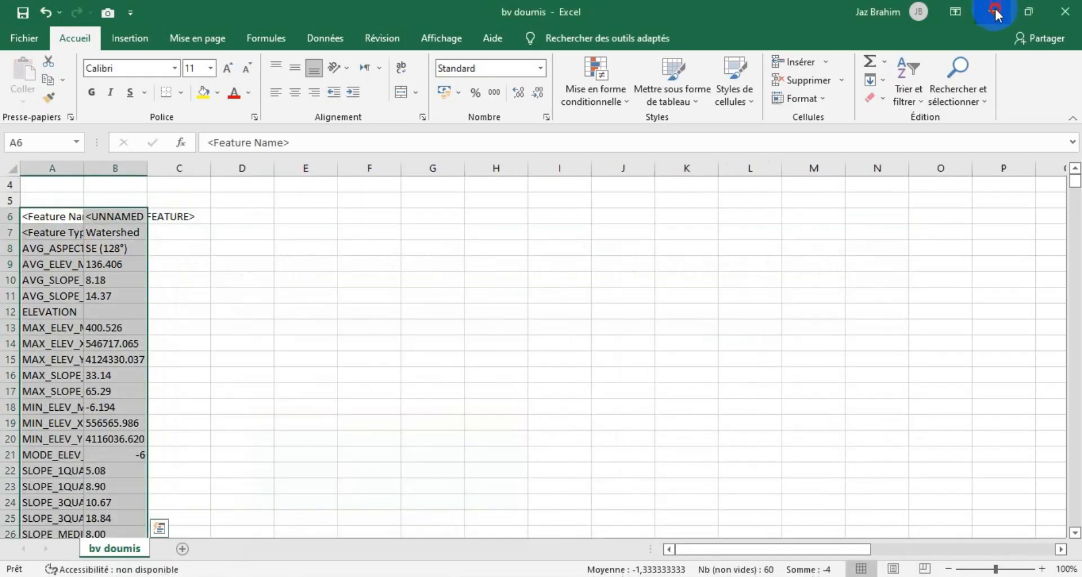
left_click(995, 11)
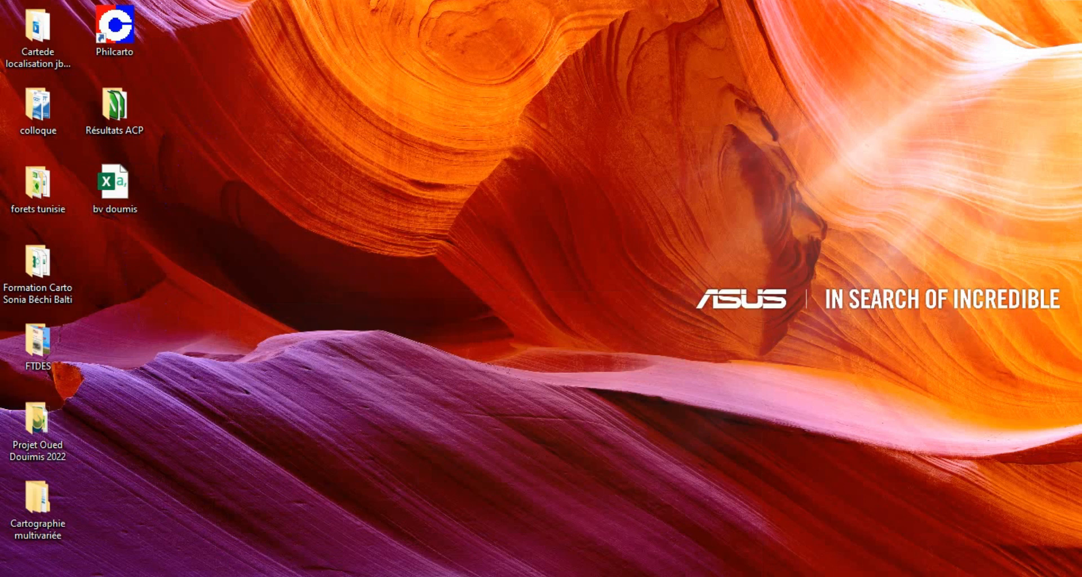
left_click_drag(120, 1, 334, 72)
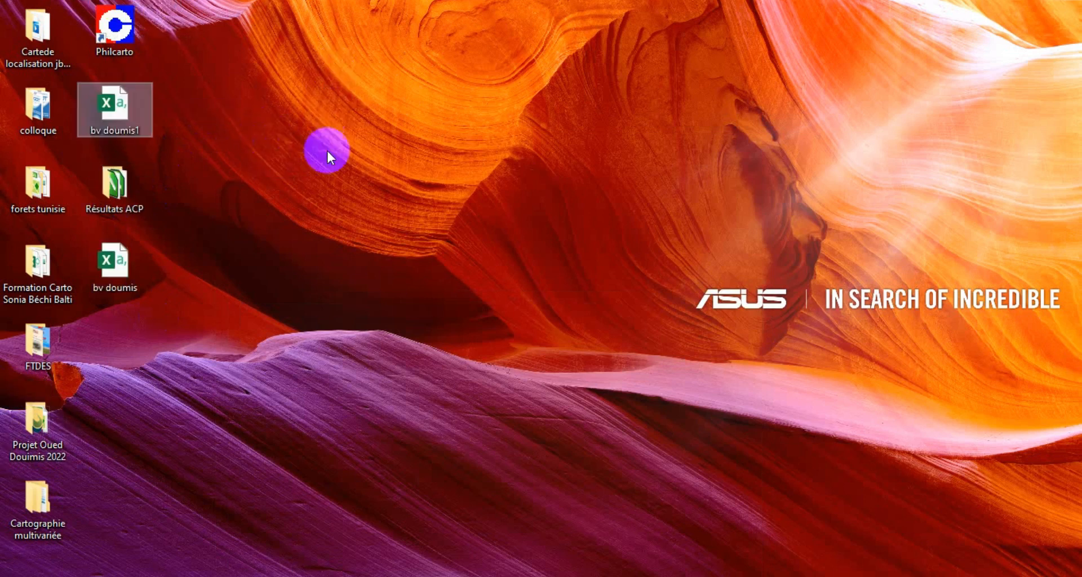
left_click(193, 244)
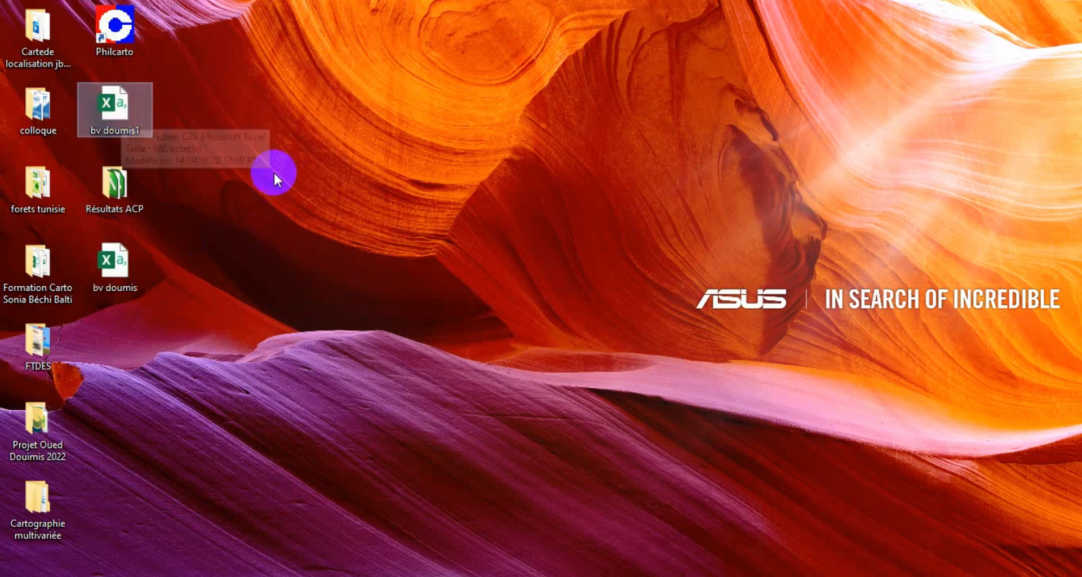
left_click(123, 112)
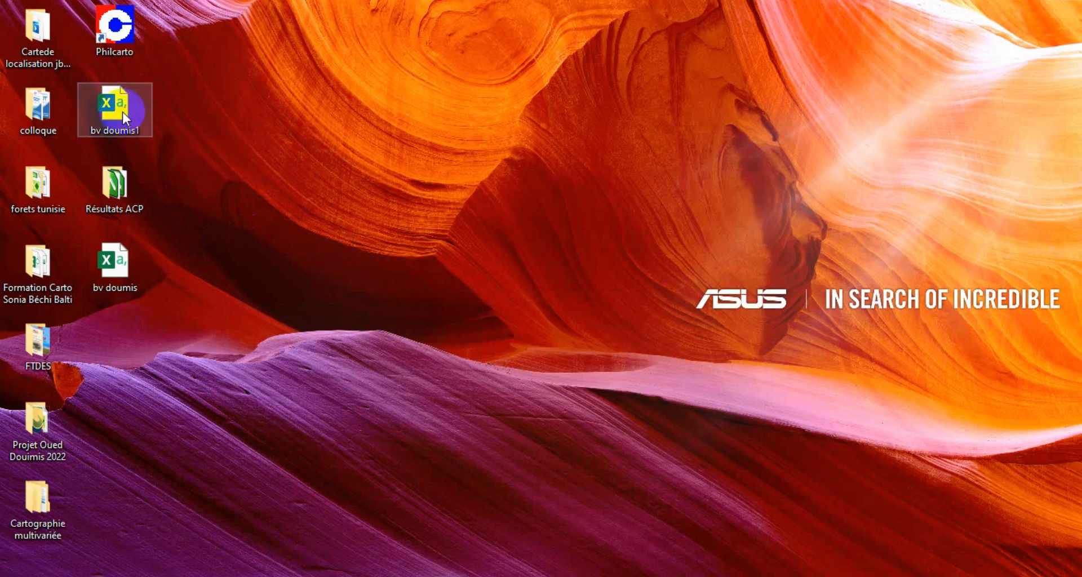
double_click(123, 111)
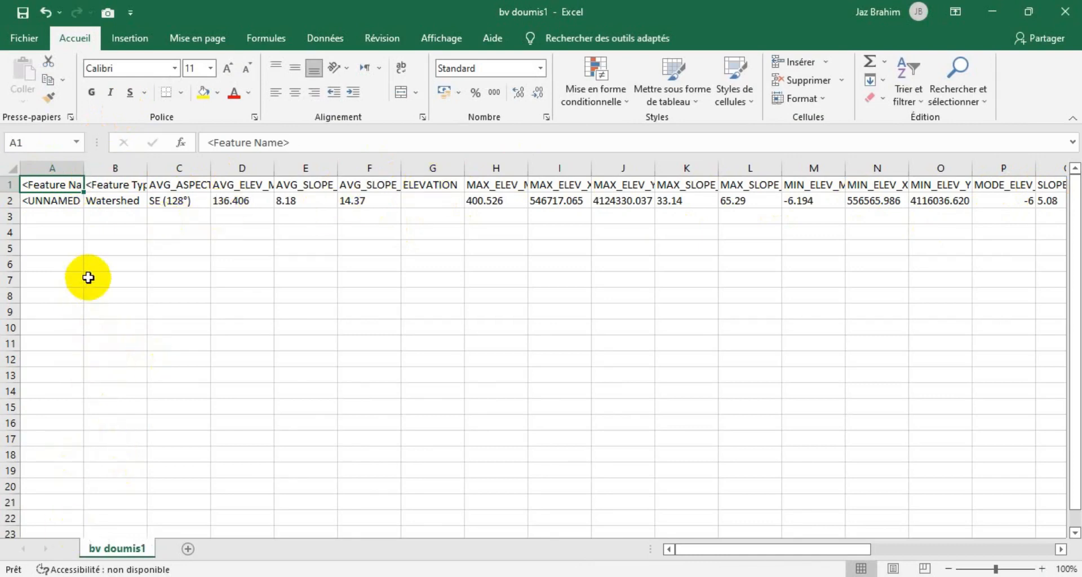
Copy rows 1 and 2 of the watershed attributes and paste them transposed starting at cell A7.
left_click_drag(6, 184, 5, 198)
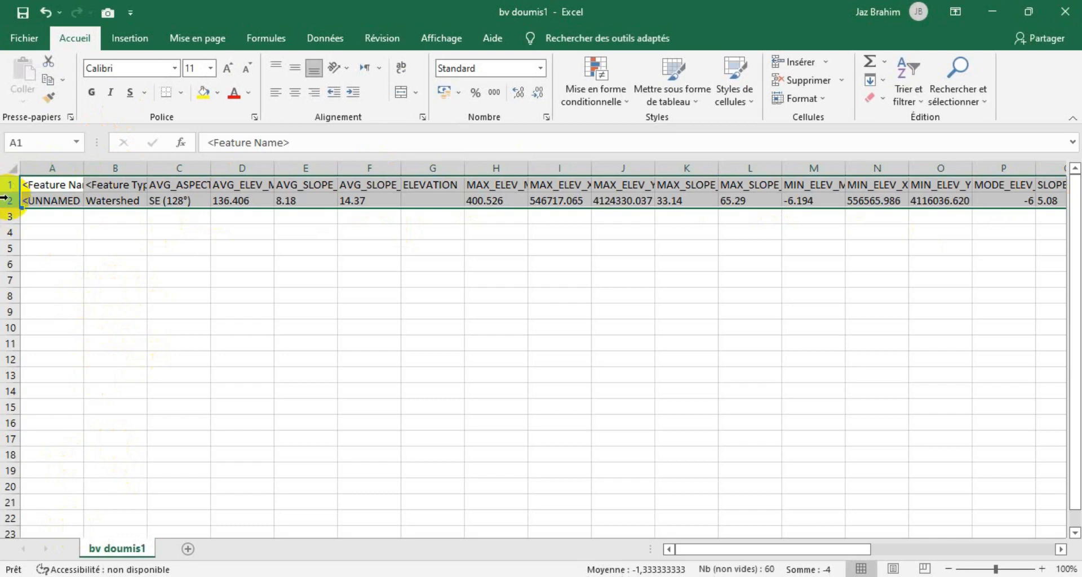
right_click(70, 201)
left_click(111, 230)
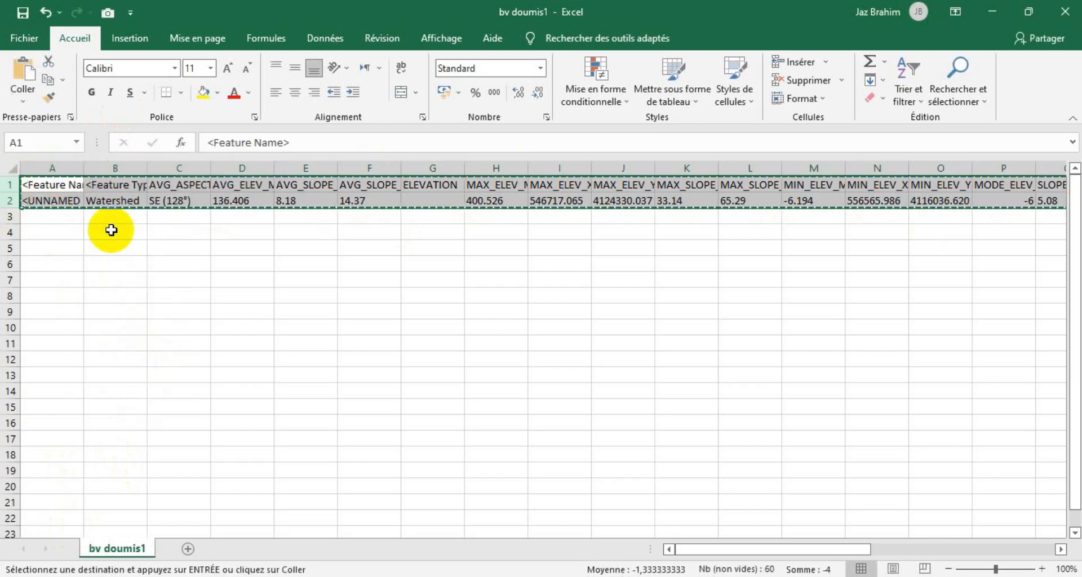
left_click(55, 279)
right_click(60, 283)
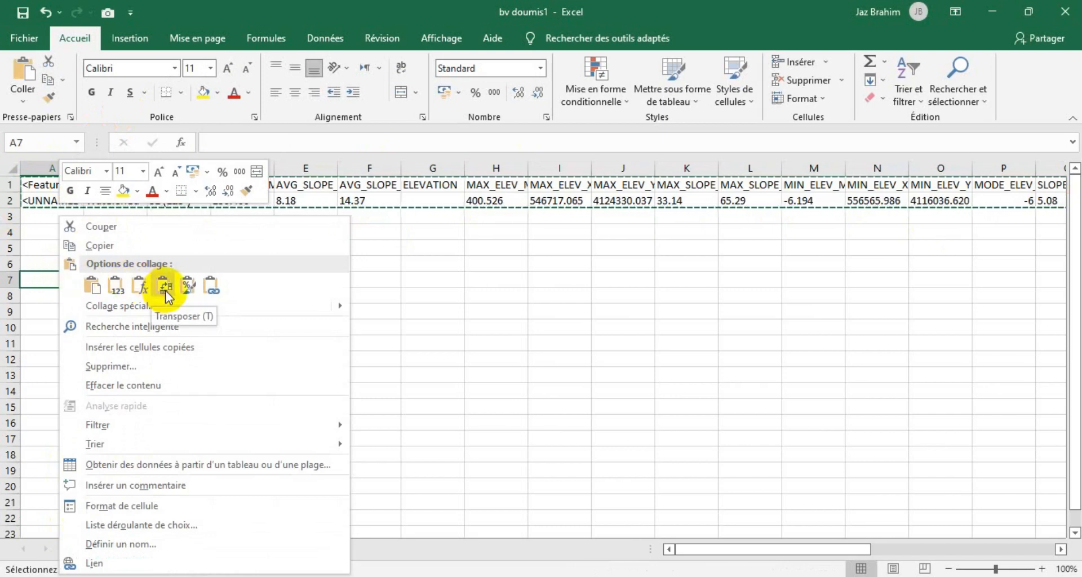
left_click(164, 287)
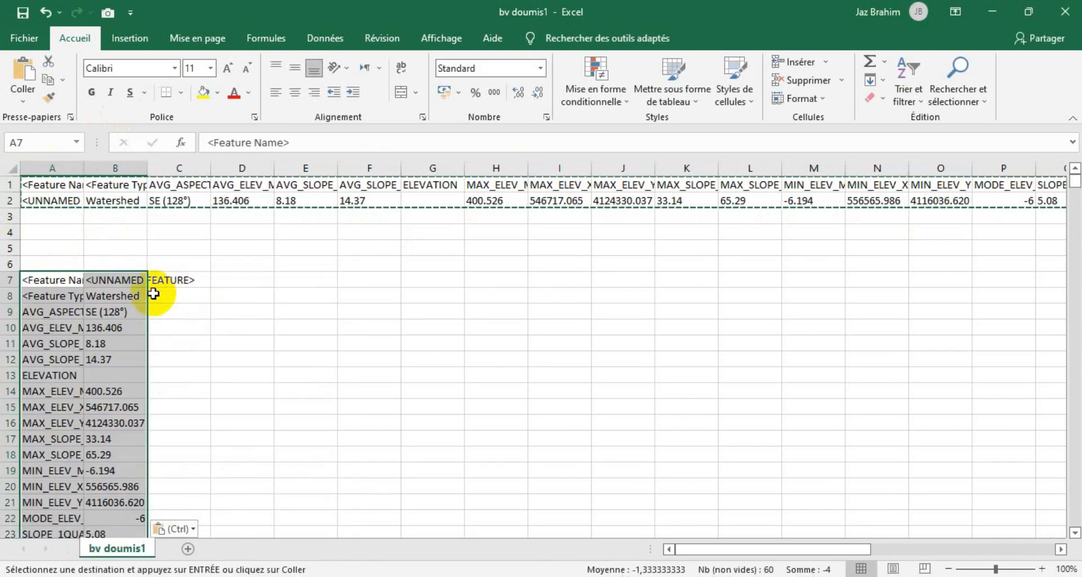
Copy the transposed table to cell G2 of the Indicateurs sheet in indicateurs_pente and widen columns G and H to fit the content.
right_click(43, 280)
left_click(88, 246)
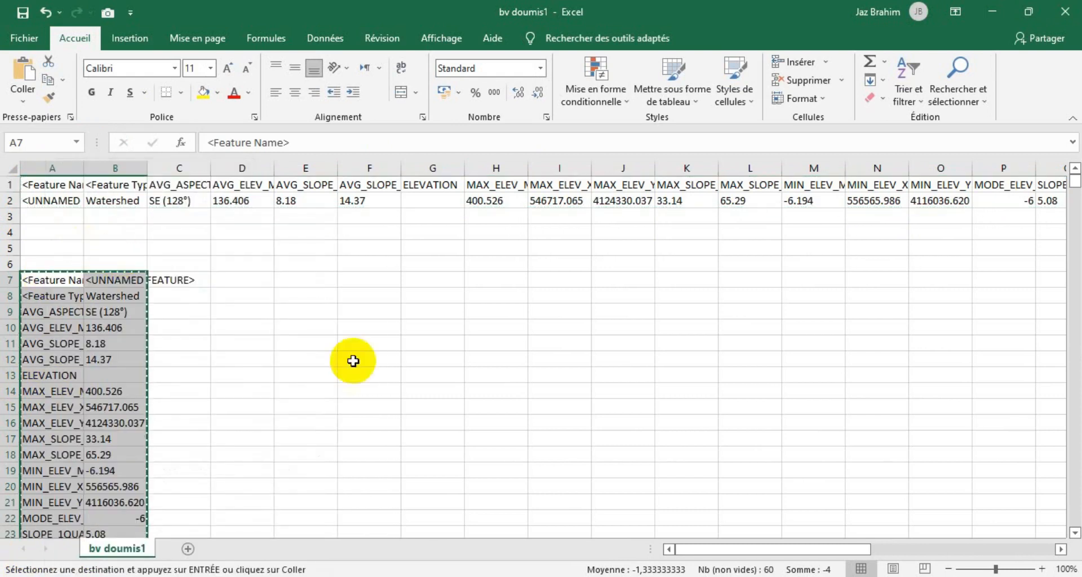
left_click(302, 536)
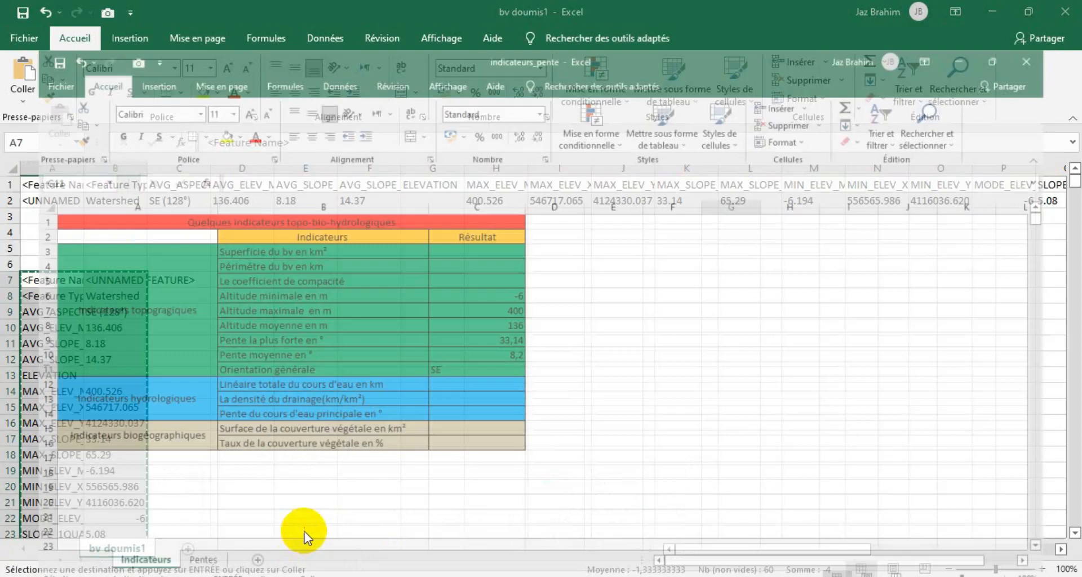
left_click(732, 201)
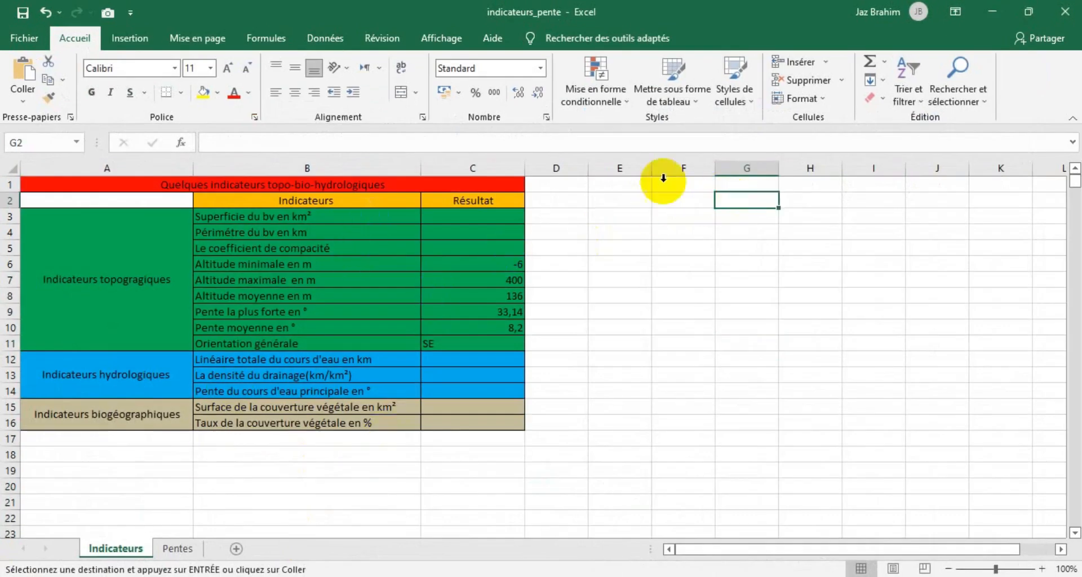
left_click(24, 70)
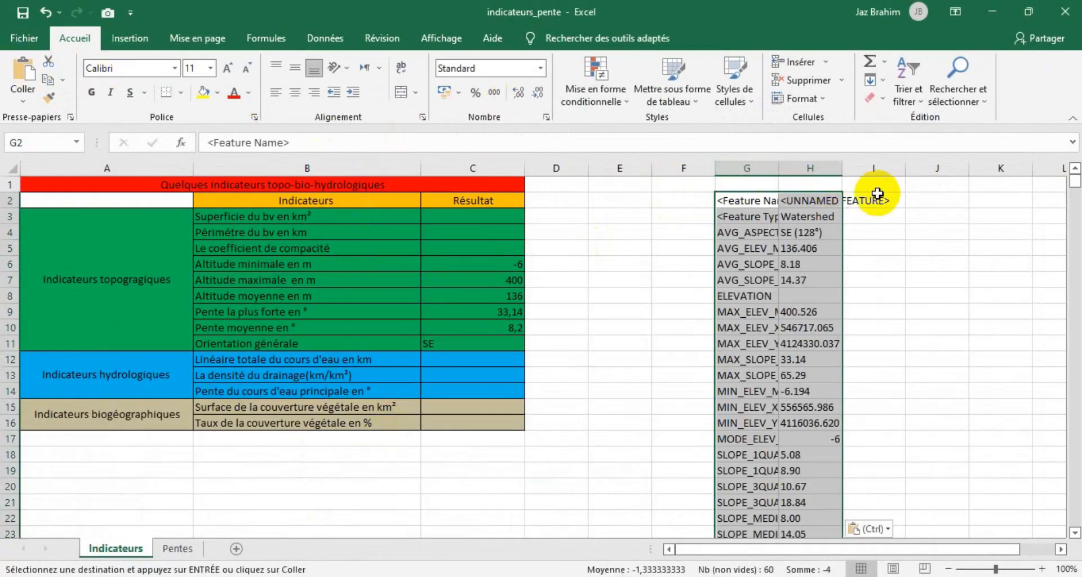
left_click_drag(842, 167, 940, 168)
left_click_drag(780, 167, 822, 168)
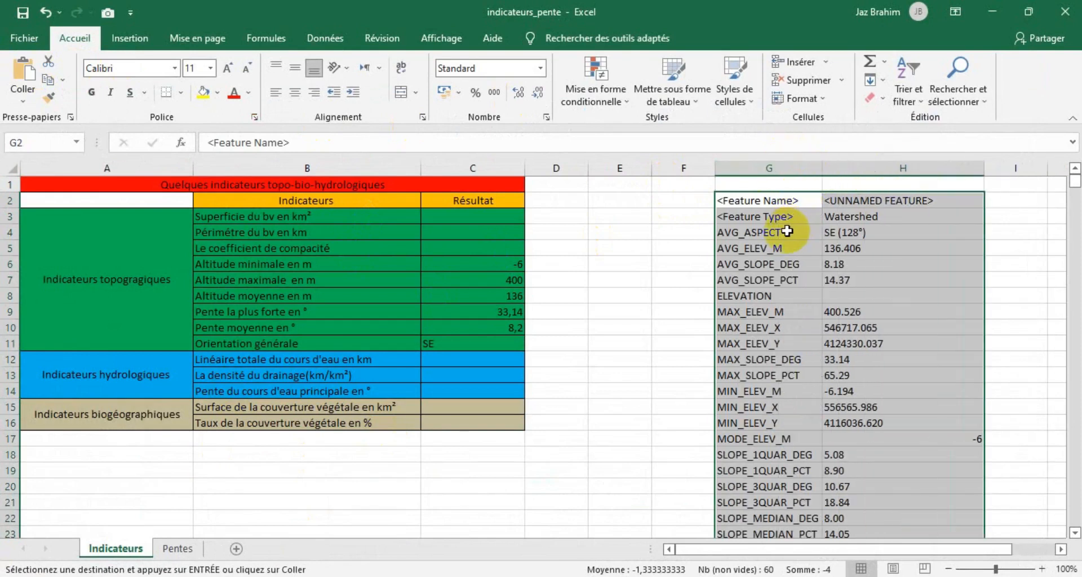
Compare the general orientation and the minimum and maximum altitudes in the indicator table with the pasted watershed attributes.
left_click(812, 230)
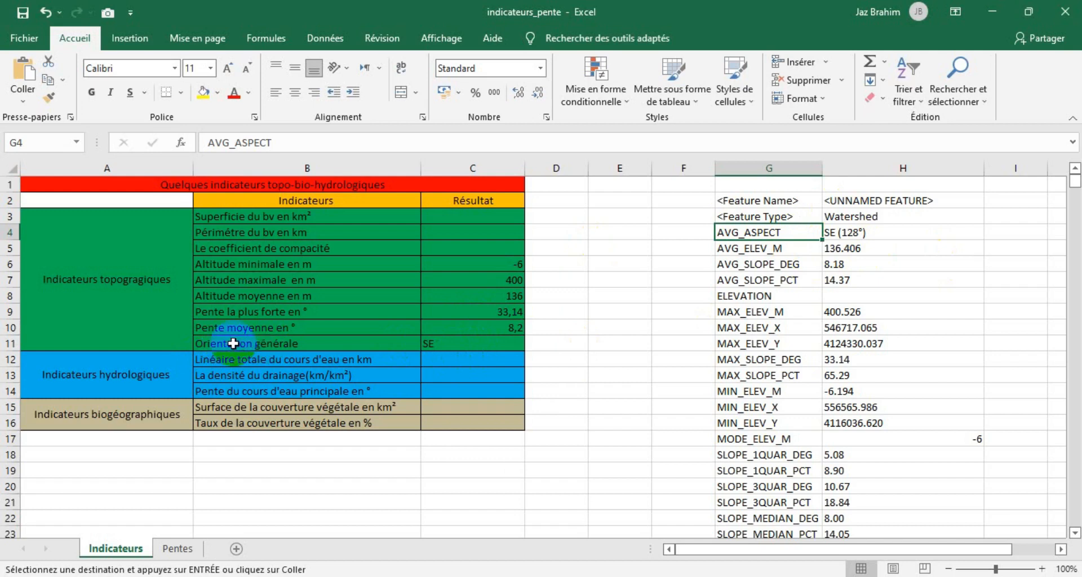
left_click(462, 343)
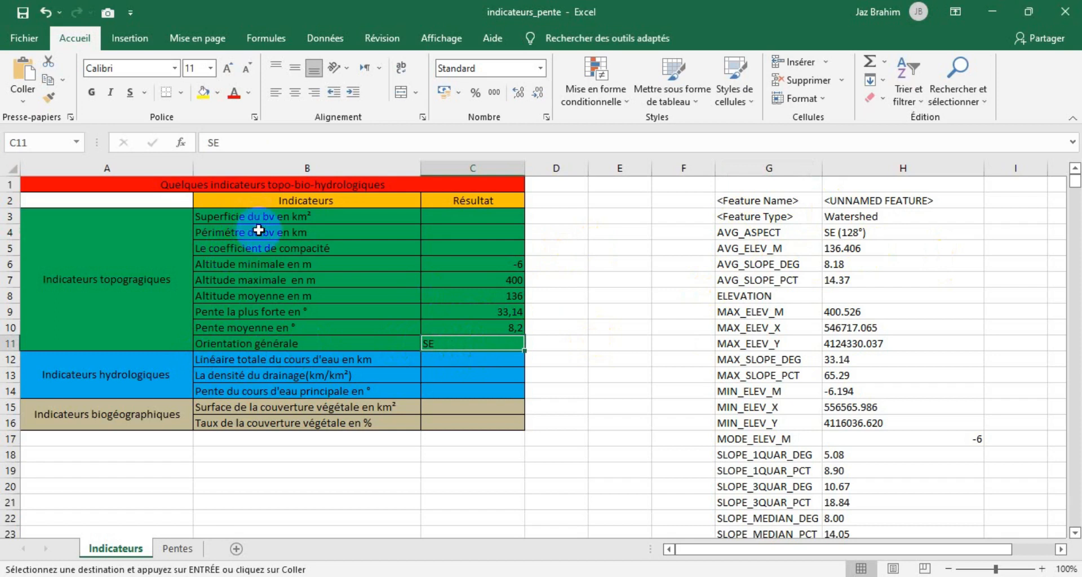
left_click(276, 268)
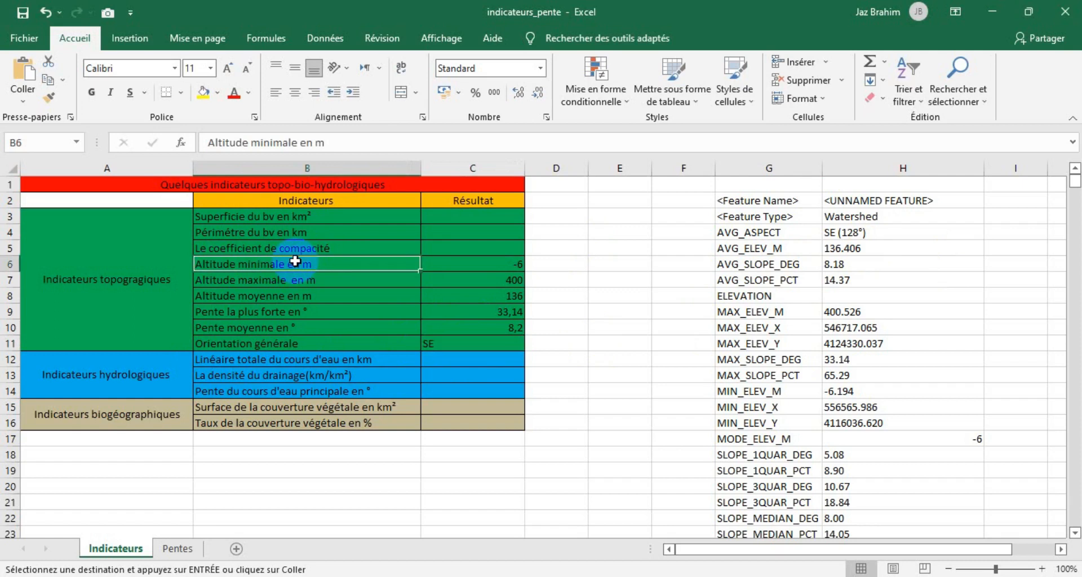
scroll(806, 383, "down", 2)
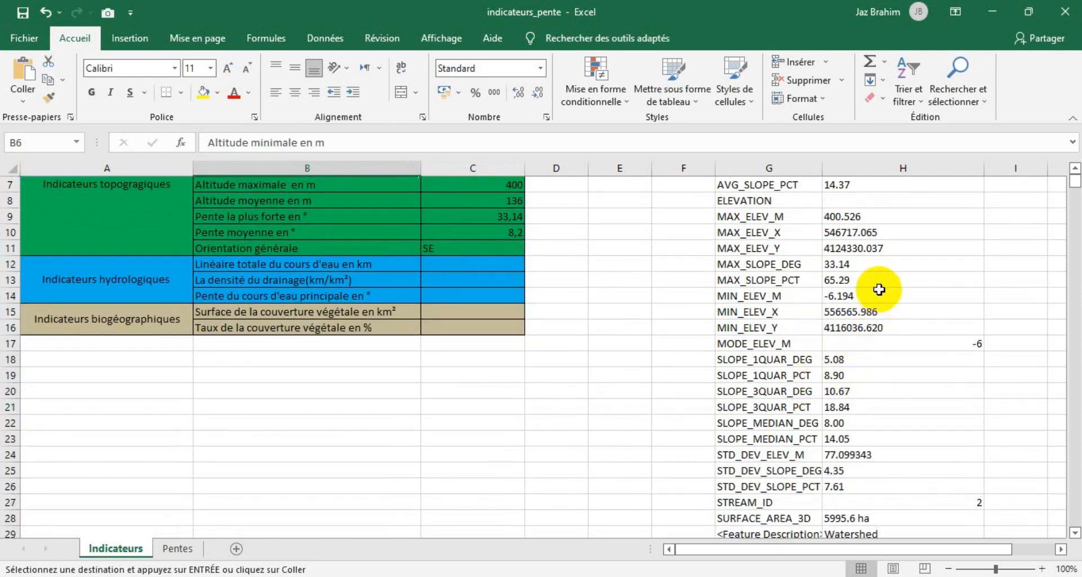
left_click(775, 298)
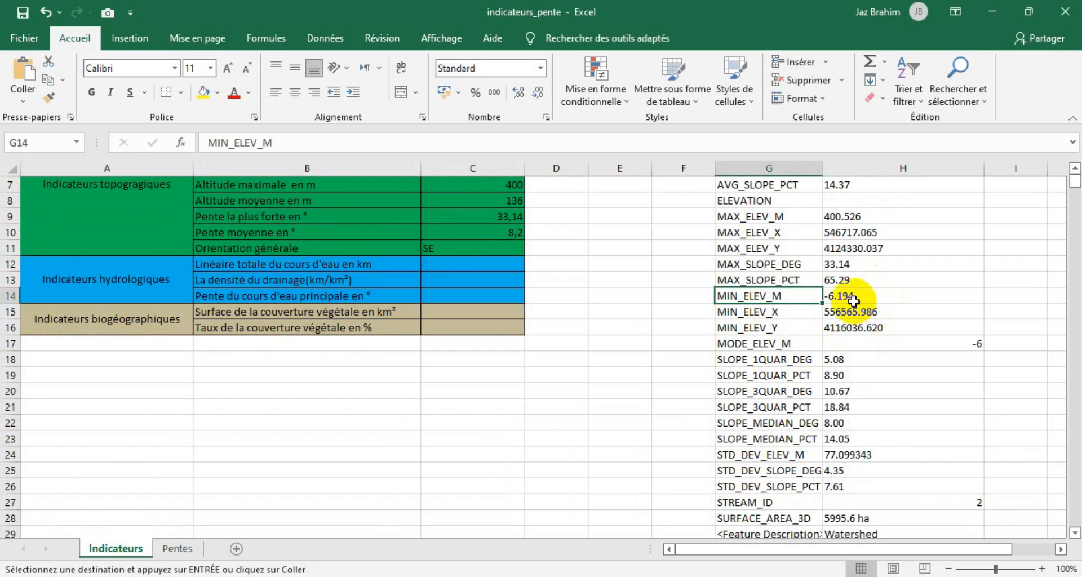
scroll(726, 343, "up", 1)
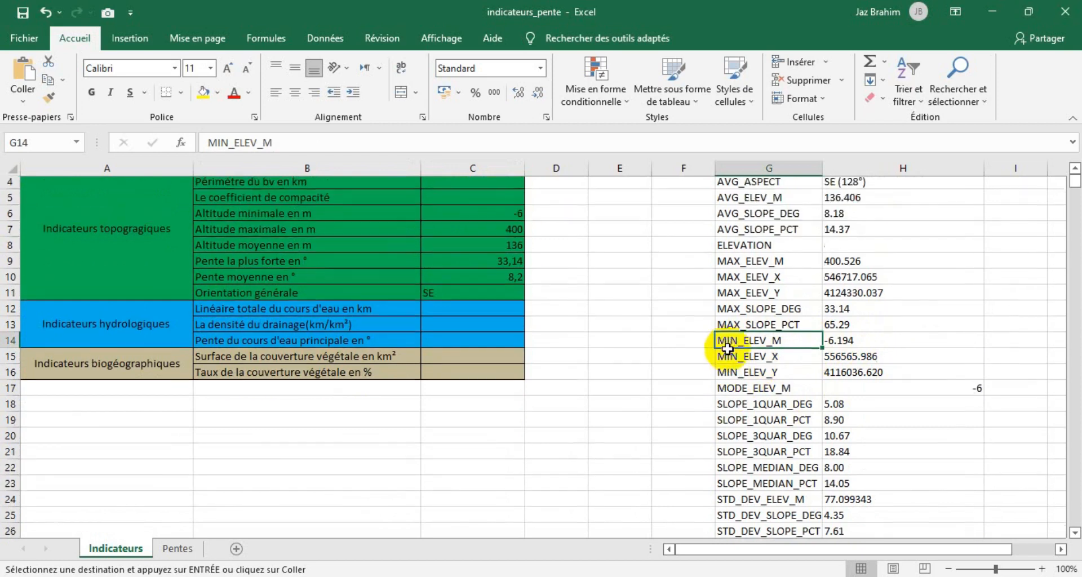
left_click(495, 229)
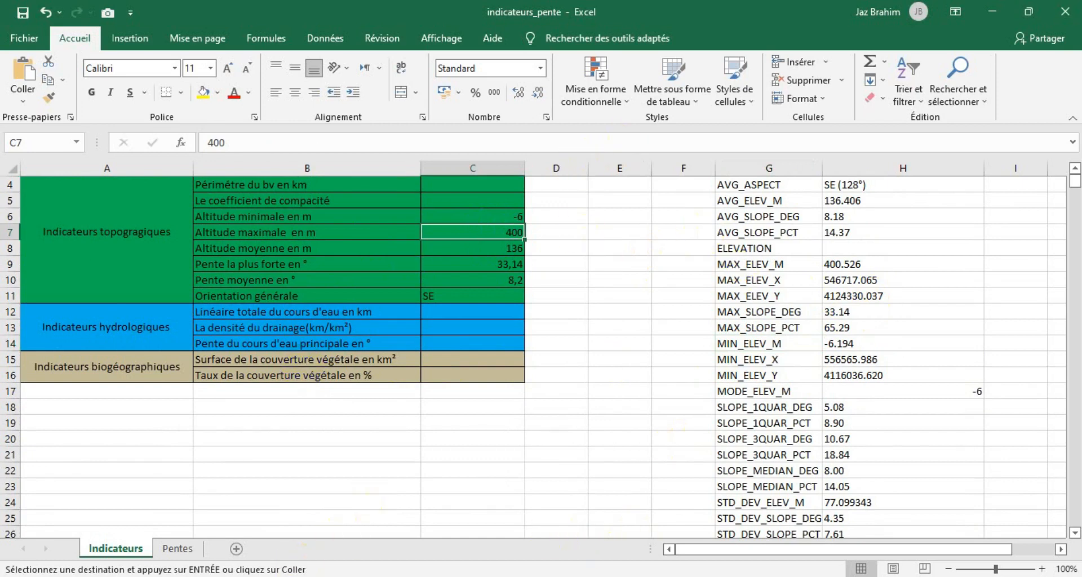
Switch to Global Mapper, hide the MNT Doumis.tif layer to view the watershed's elevation points, and return to the indicateurs_pente workbook.
left_click(316, 576)
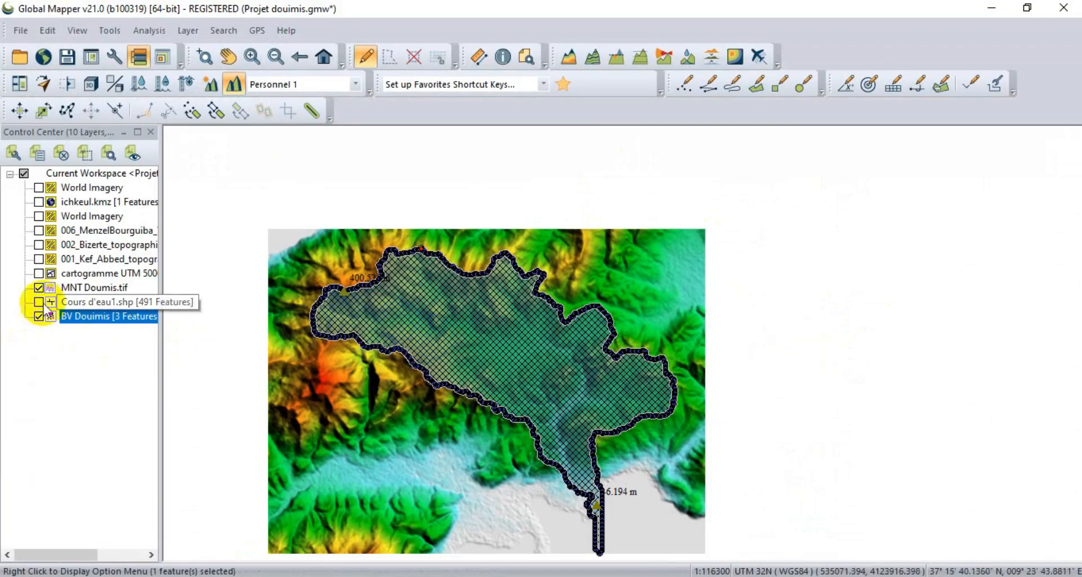
left_click(39, 288)
left_click(327, 350)
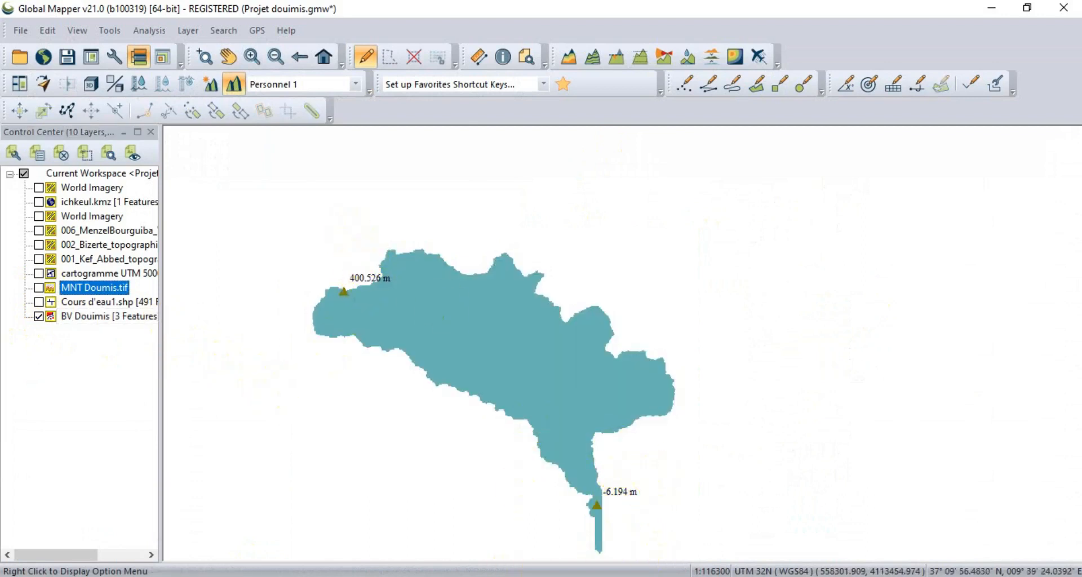
left_click(446, 576)
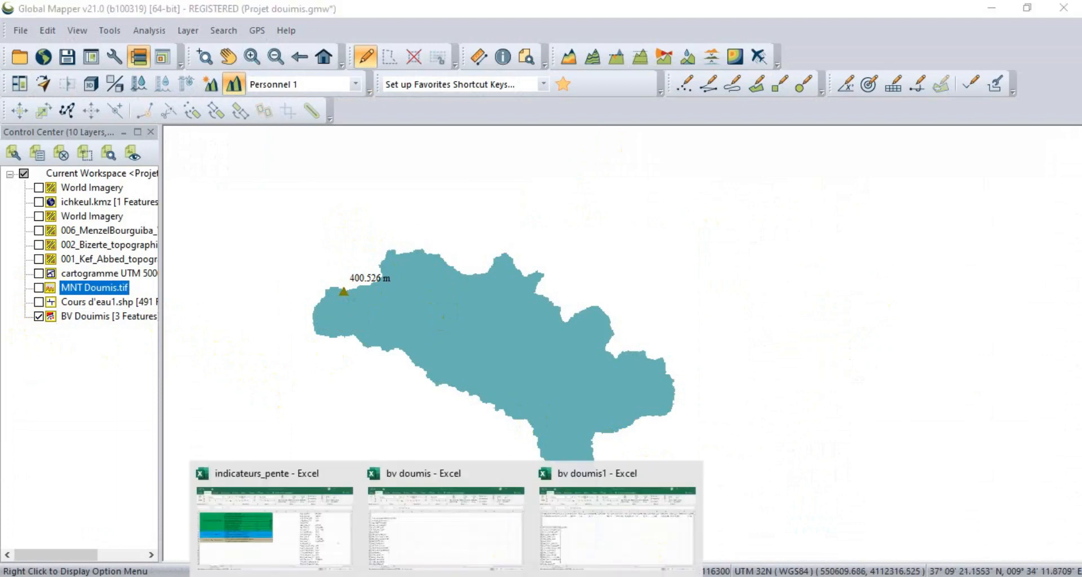
left_click(349, 526)
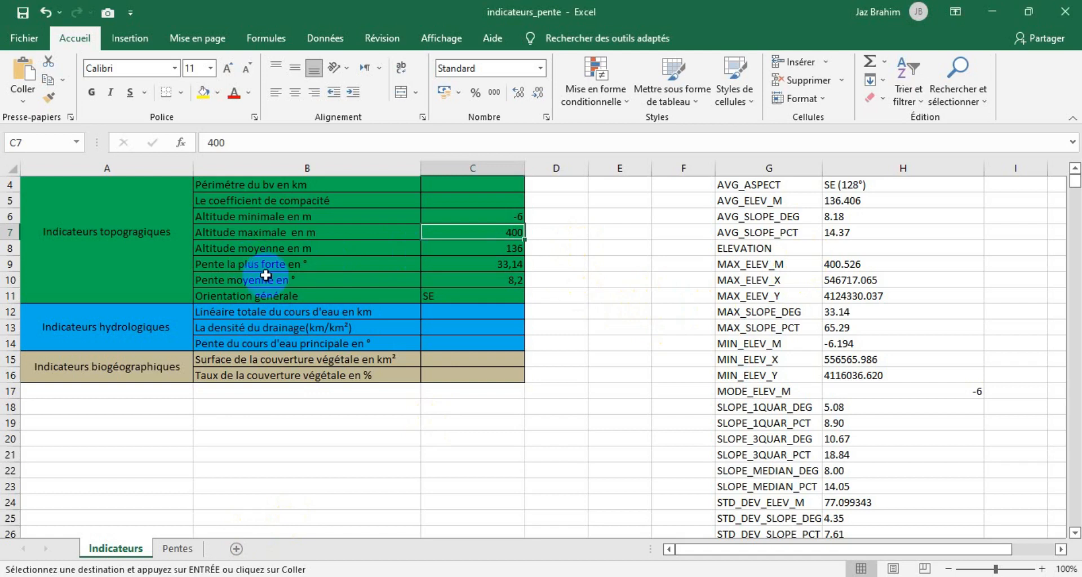
Compare the mean altitude and mean slope in the indicator table with the AVG_ELEV_M and AVG_SLOPE_DEG values of the pasted watershed attributes.
left_click(472, 253)
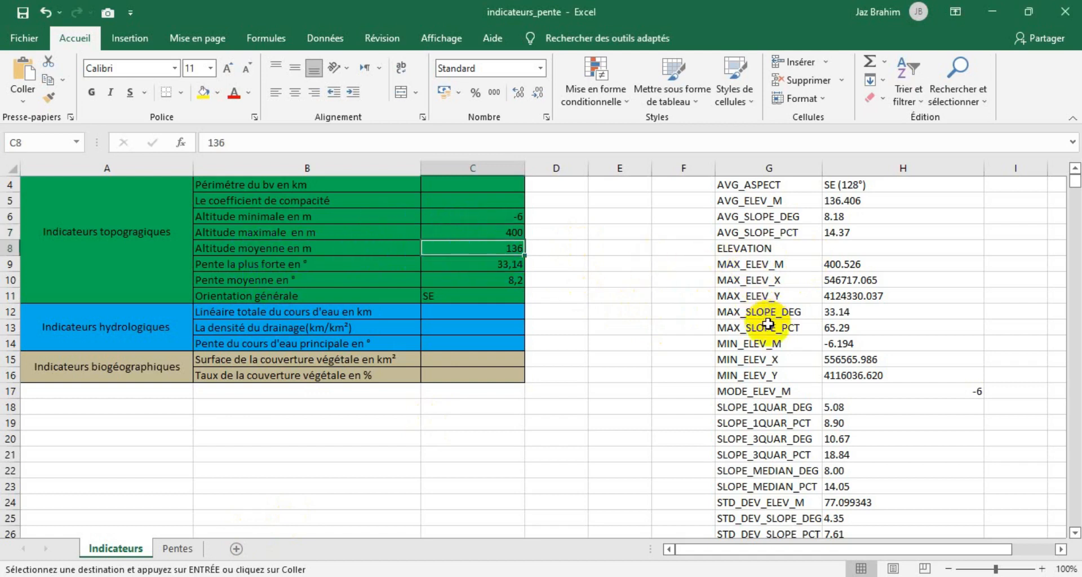
left_click(749, 235)
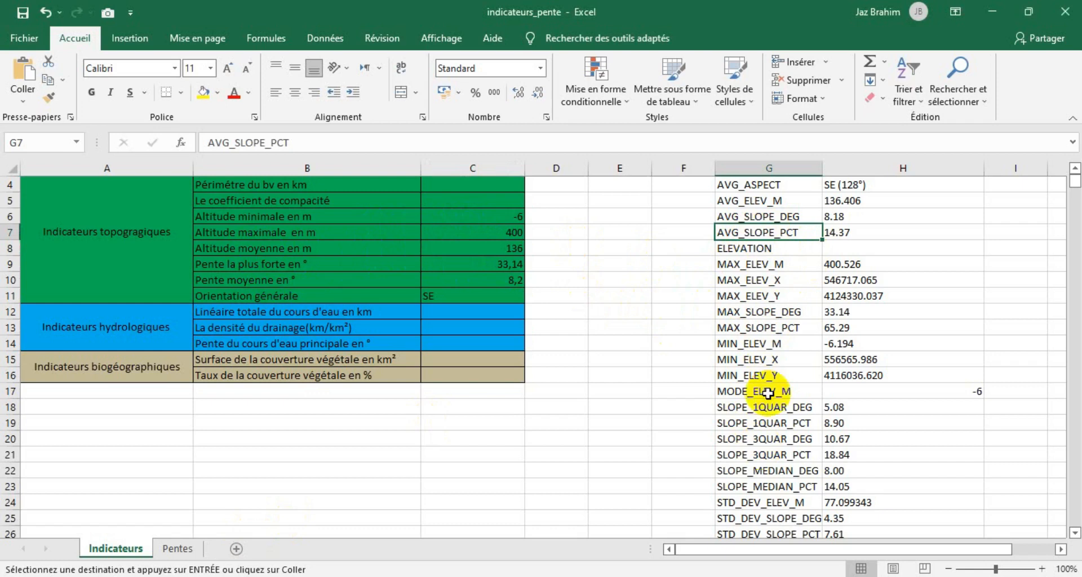
left_click(768, 200)
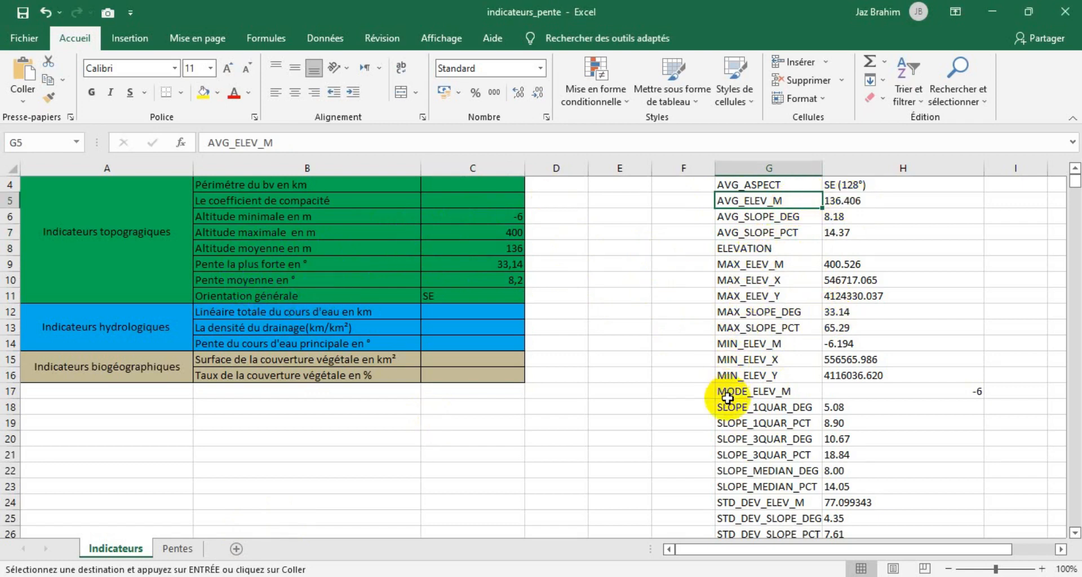
left_click(809, 217)
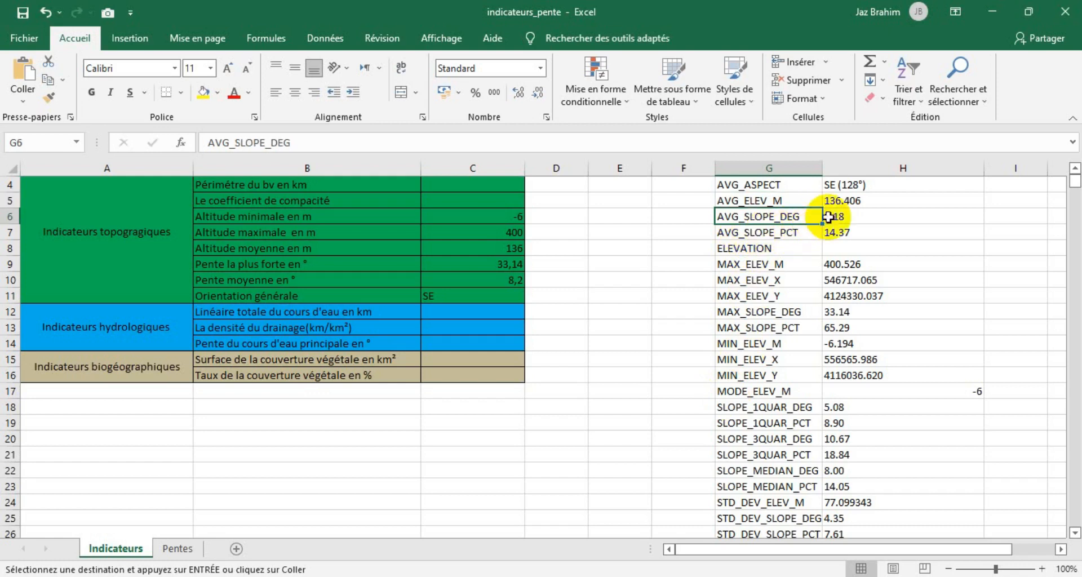
left_click(823, 216)
left_click_drag(815, 211, 829, 217)
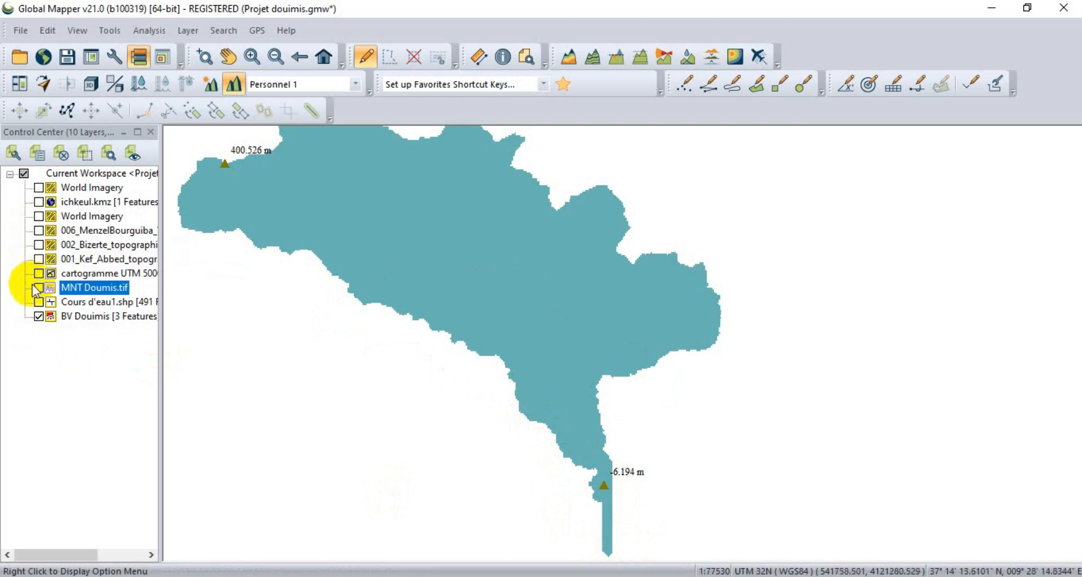
Switch to Global Mapper, display the MNT Doumis.tif and Cours d'eau1.shp layers, and select the BV Douimis layer.
left_click(39, 302)
scroll(587, 498, "up", 2)
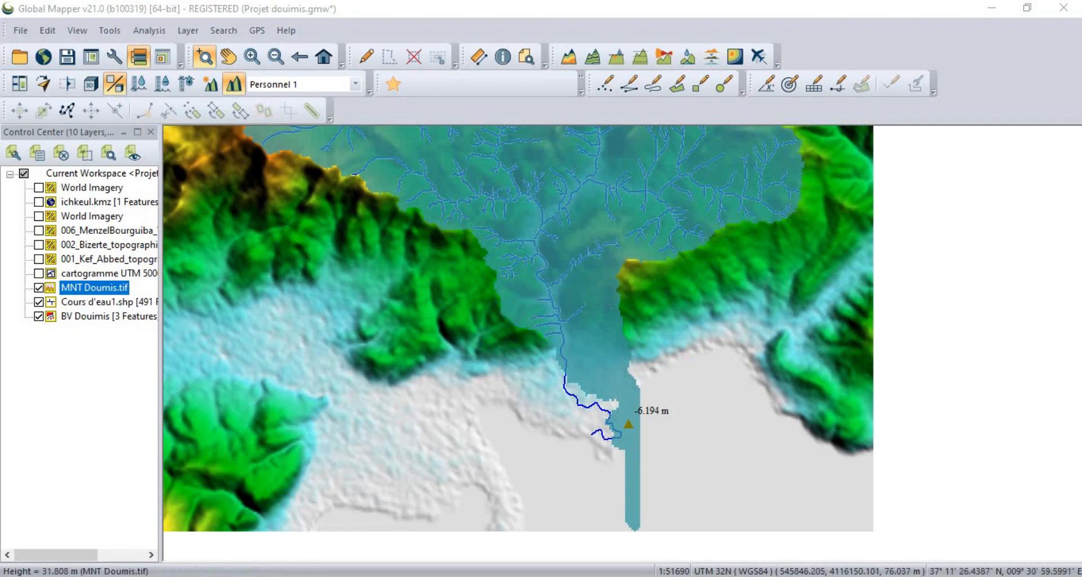
left_click(67, 319)
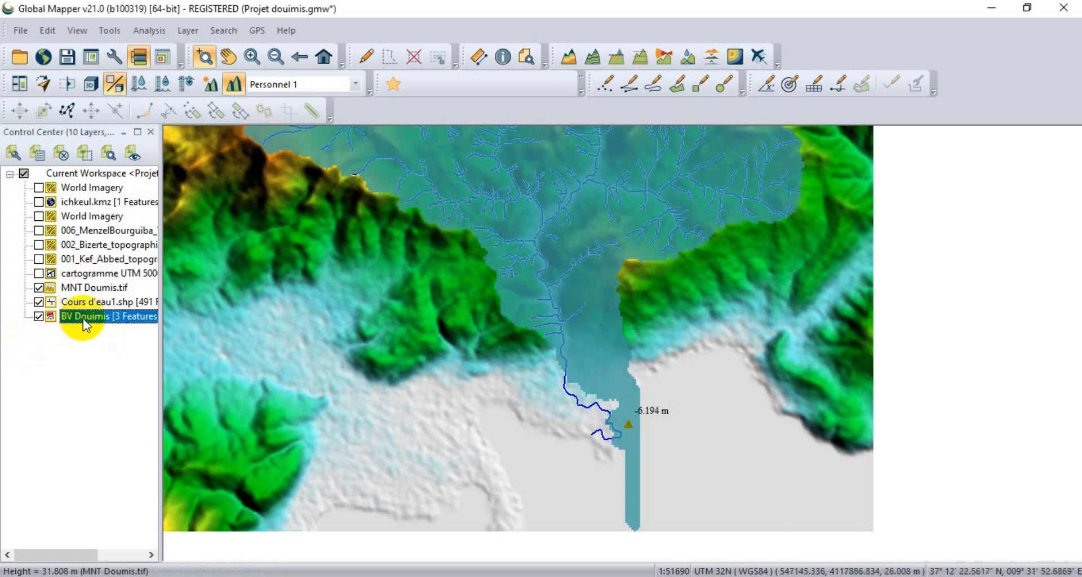
left_click(51, 318)
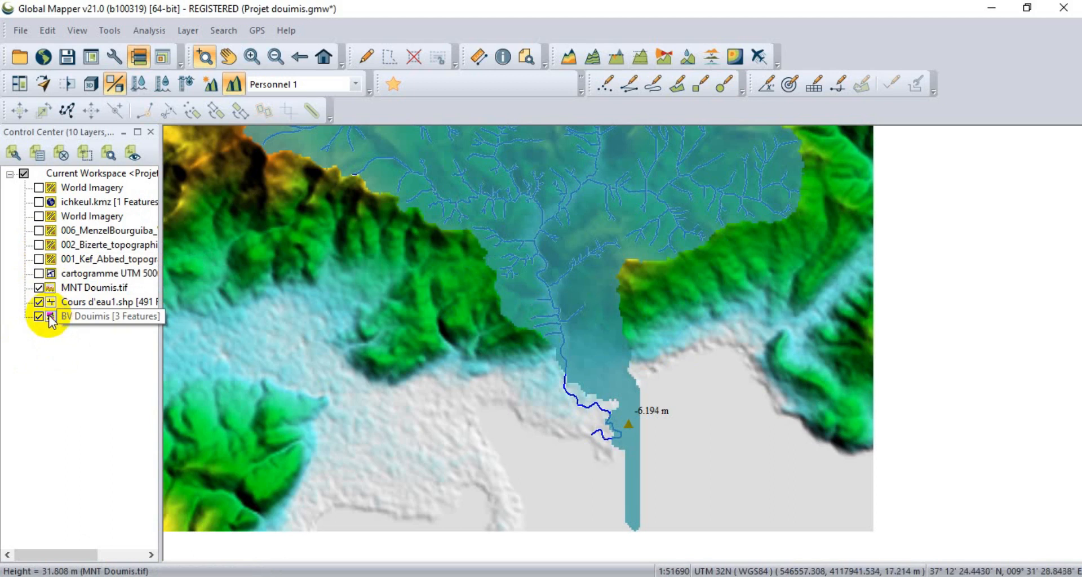
left_click(51, 318)
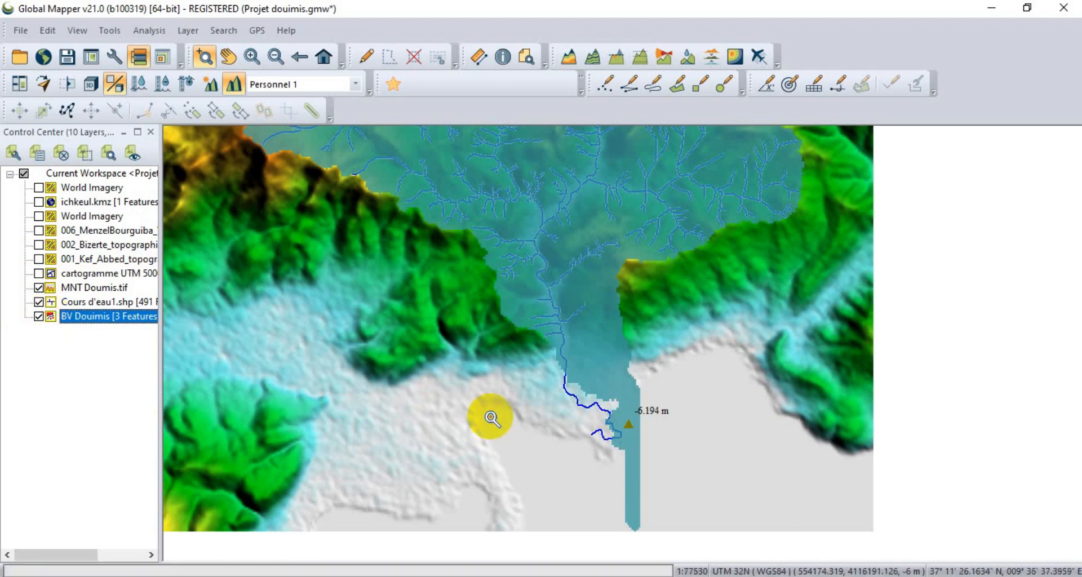
Examine the watershed's minimum and maximum elevation points on the map with the elevation and stream layers displayed.
scroll(500, 404, "down", 1)
scroll(604, 430, "up", 2)
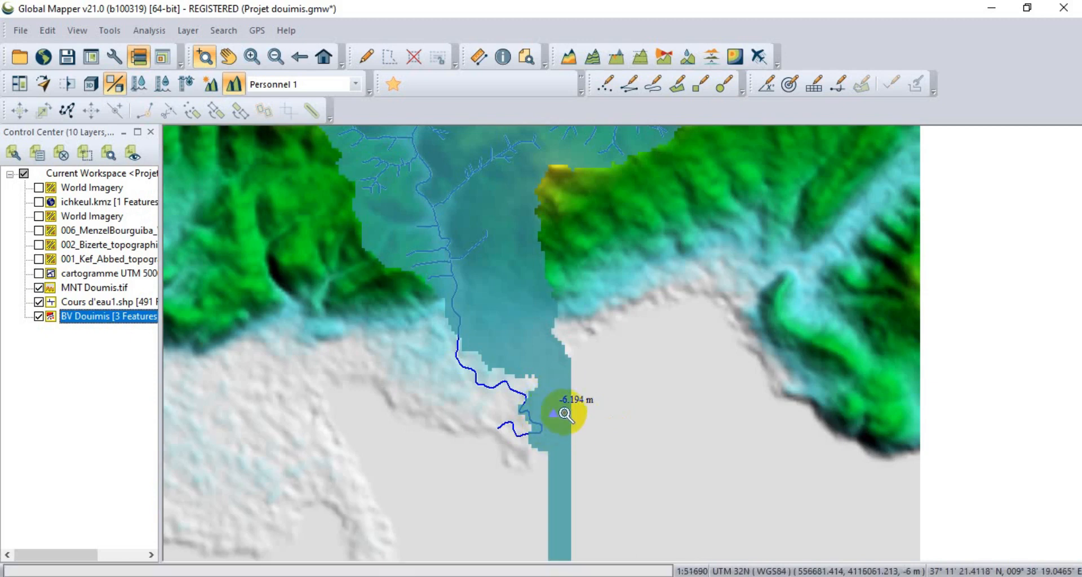
scroll(566, 414, "down", 4)
scroll(463, 311, "up", 4)
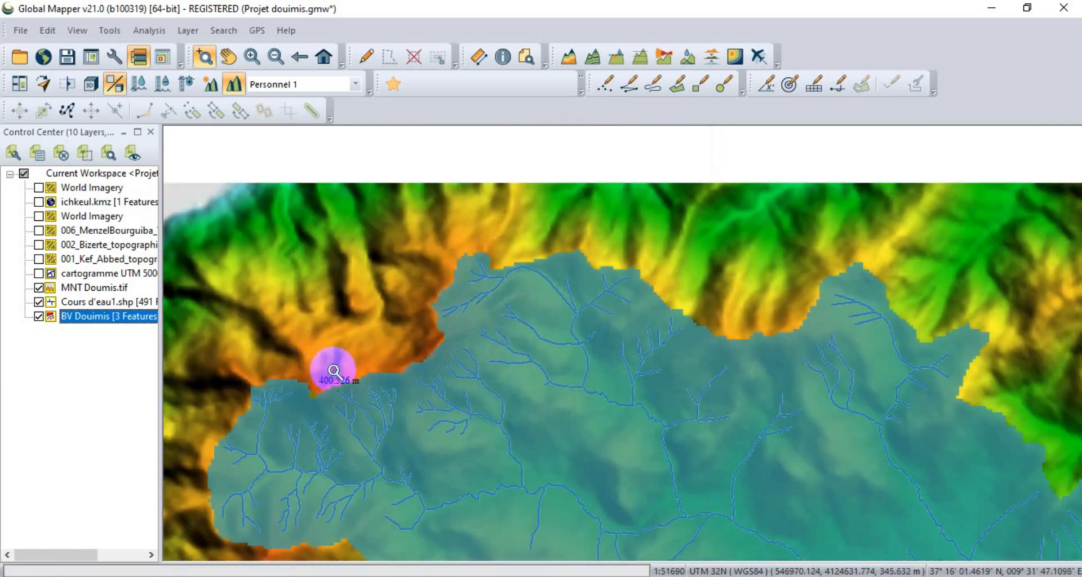
scroll(334, 367, "down", 3)
scroll(335, 369, "down", 2)
scroll(458, 491, "up", 3)
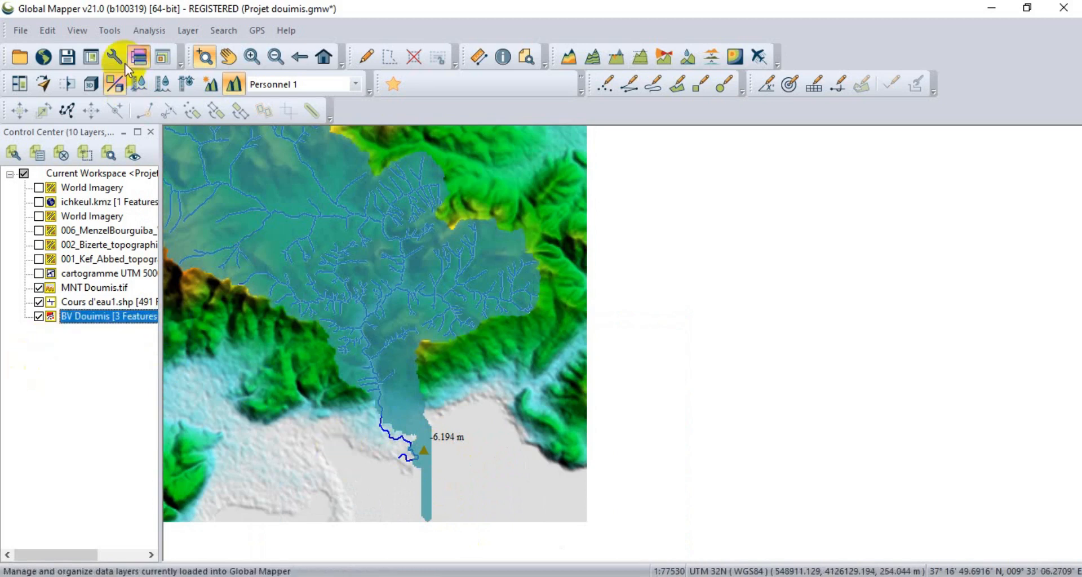
left_click(205, 59)
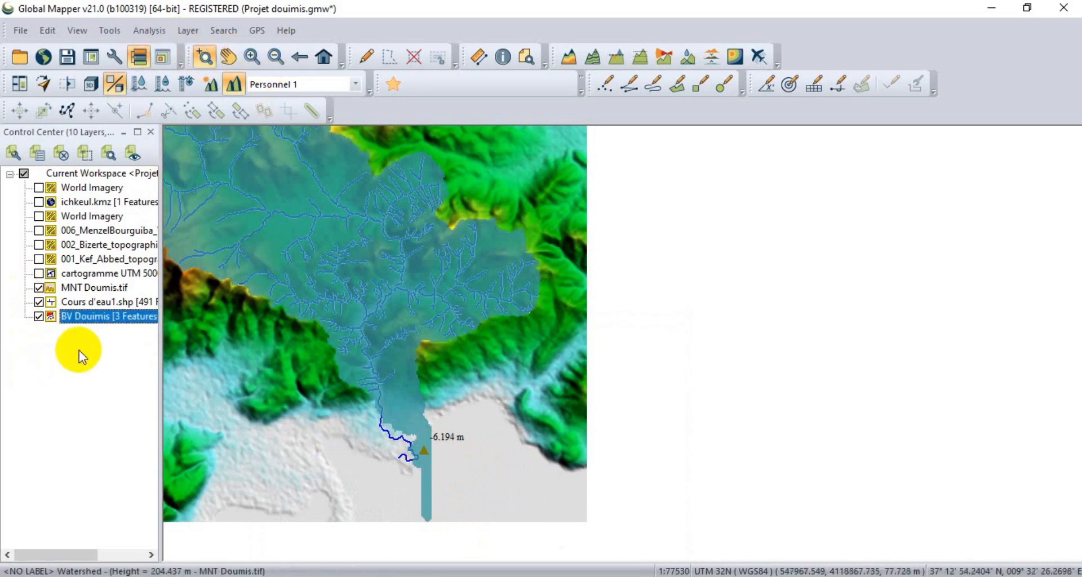
Start exporting to a new file with only the BV Douimis layer included.
right_click(97, 320)
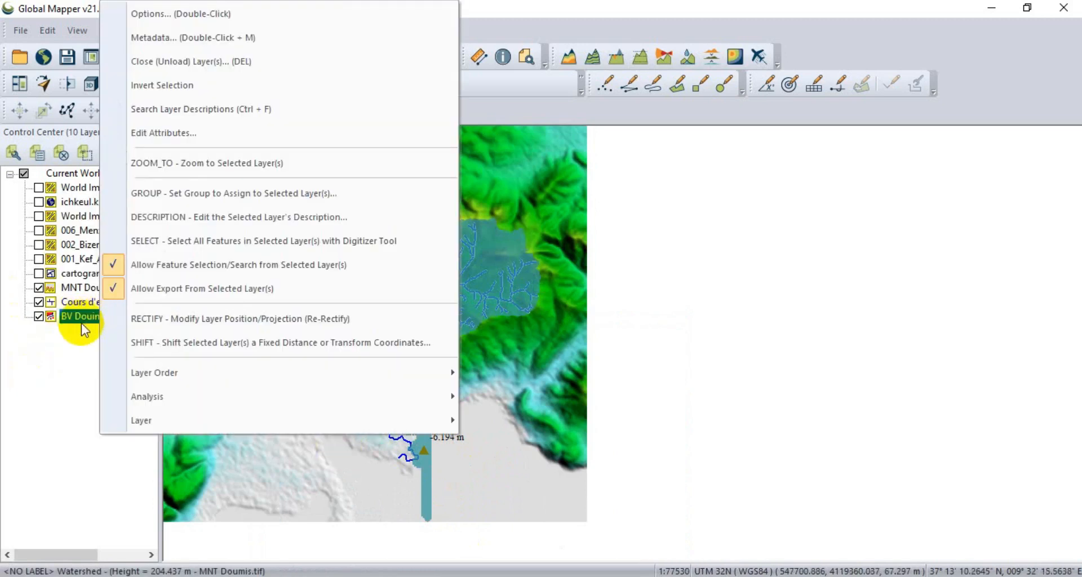
mouse_move(177, 427)
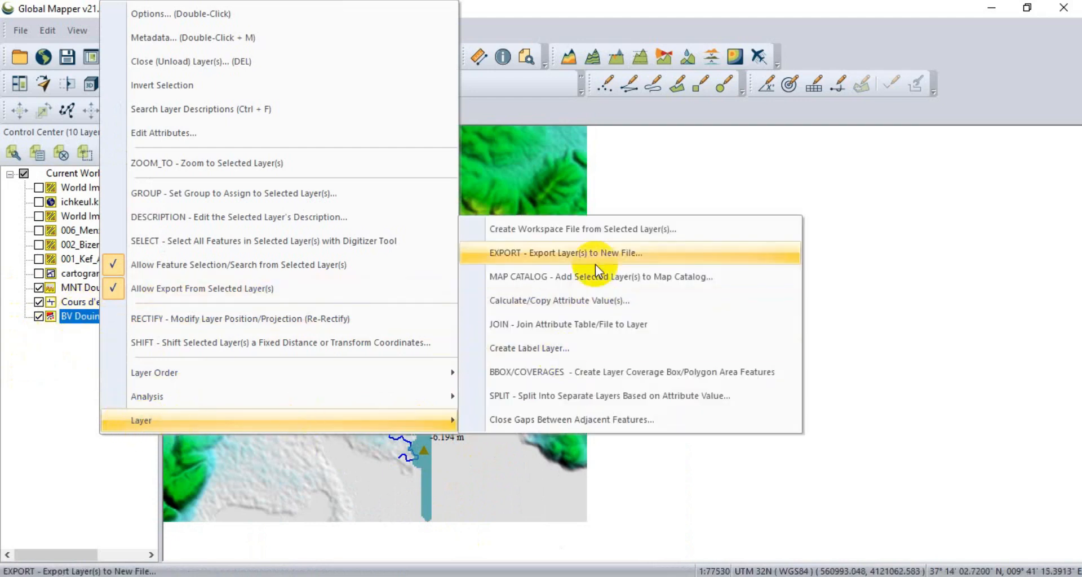
left_click(592, 258)
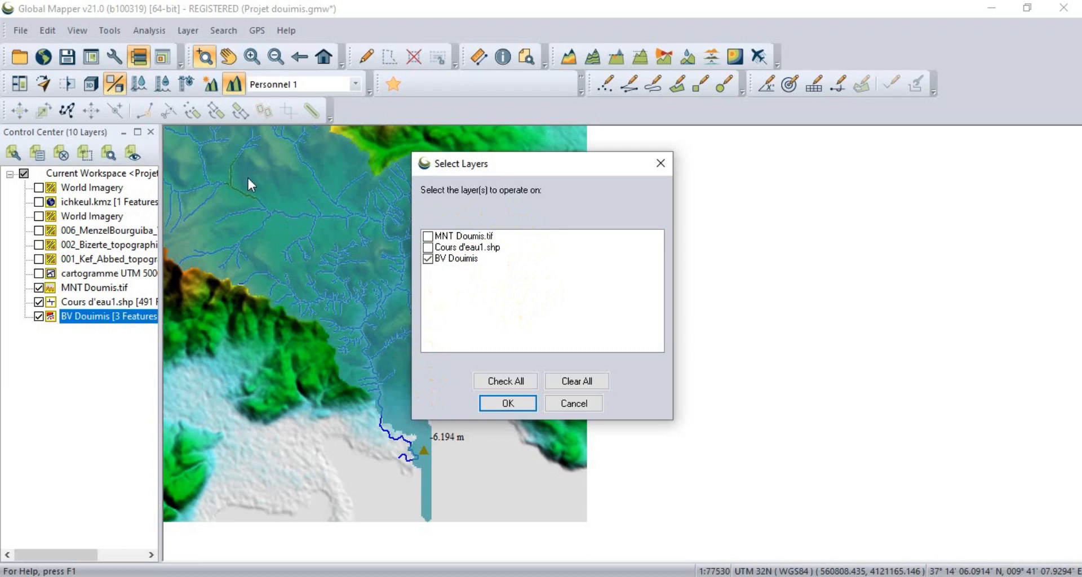
left_click(458, 261)
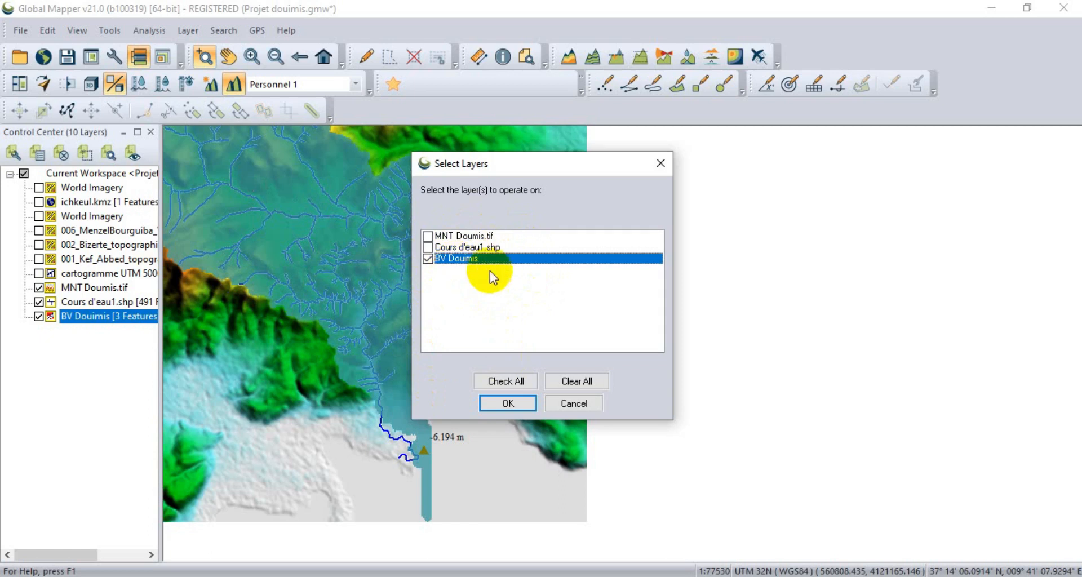
left_click(508, 404)
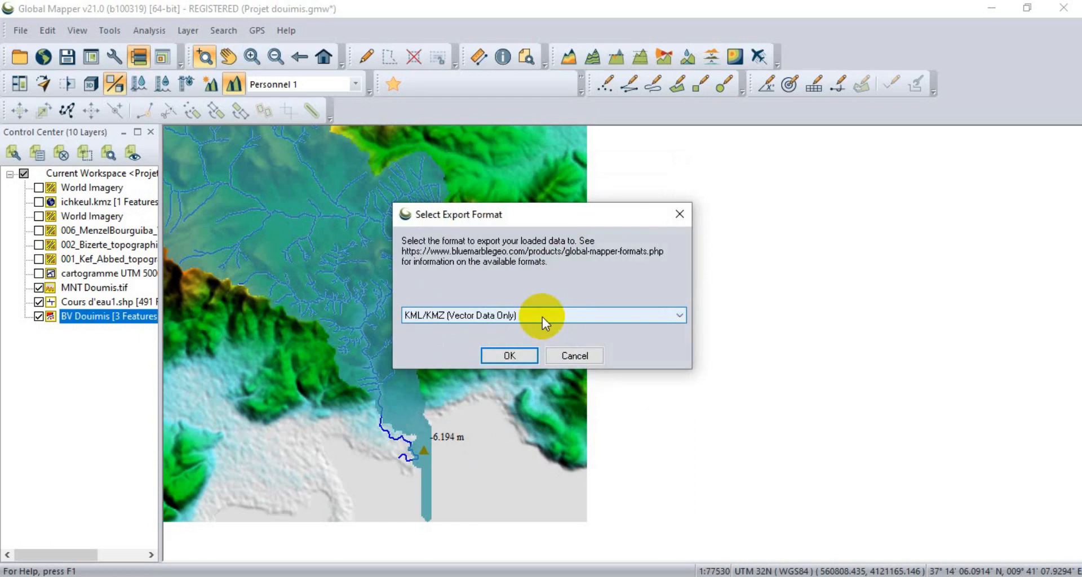
Choose Shapefile as the export format and accept it.
left_click(652, 320)
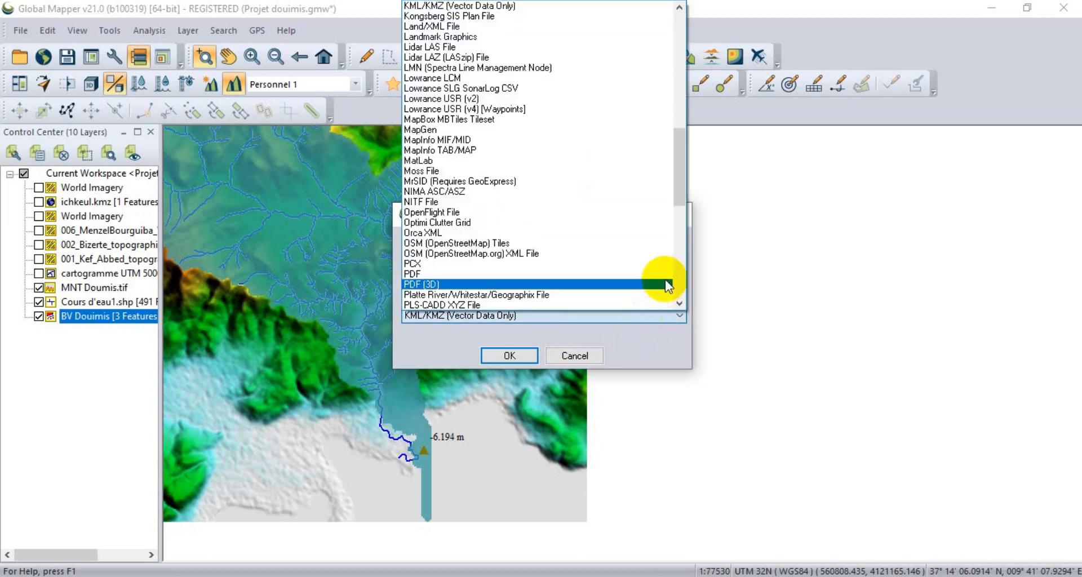
left_click_drag(684, 172, 684, 220)
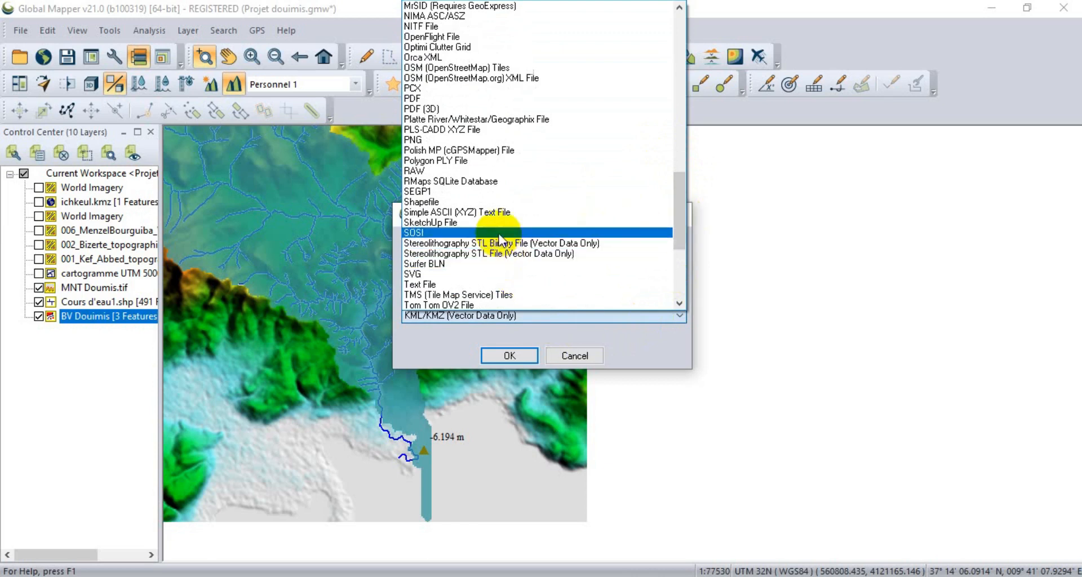
left_click(501, 205)
left_click(501, 204)
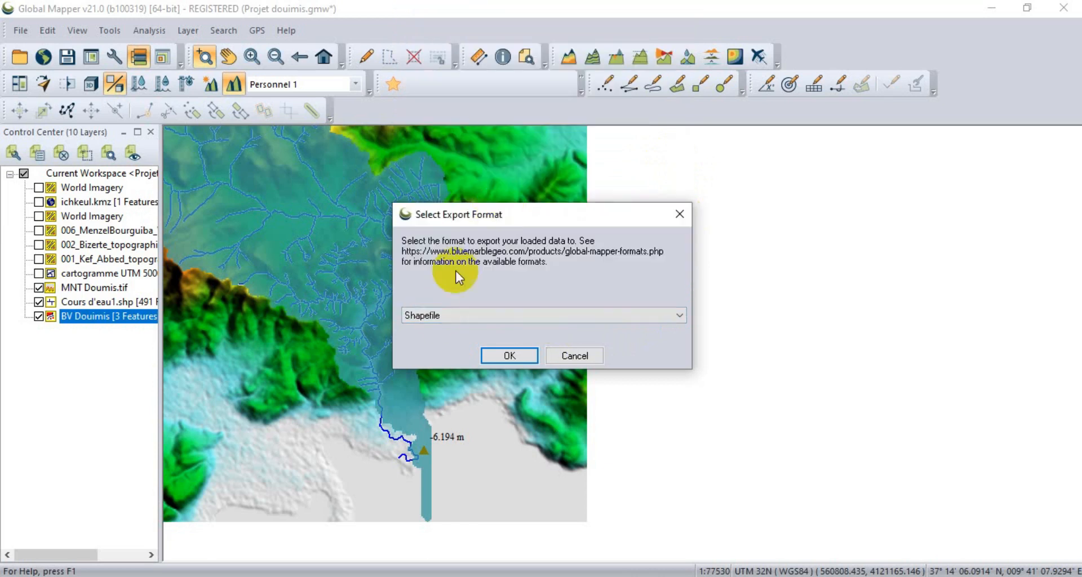
left_click(495, 360)
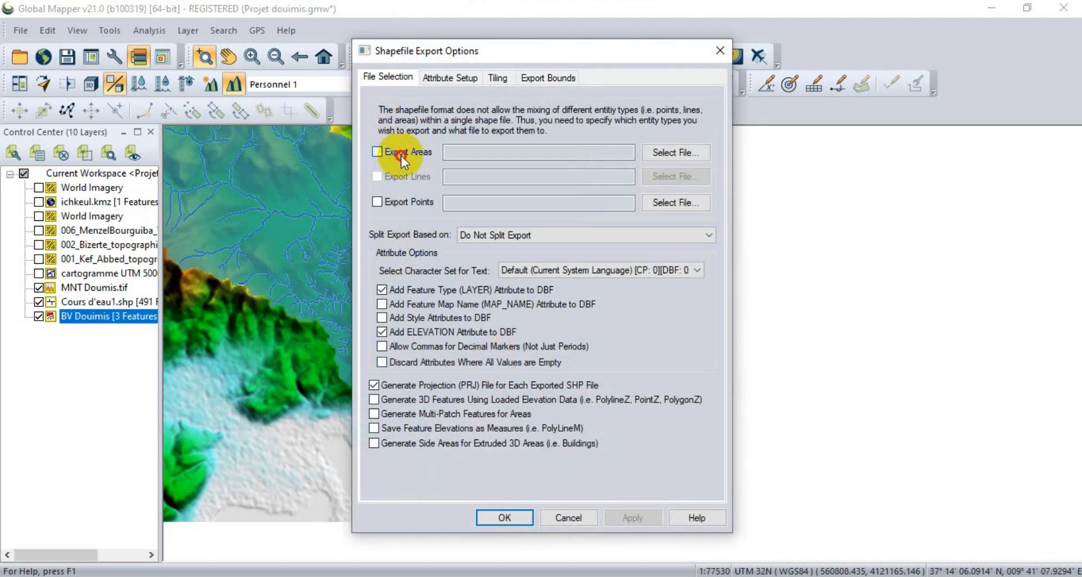
Enable the export of areas and open the folder Bureau > Projet Oued Douimis 2022 > Vecteur > shp as its destination.
left_click(375, 153)
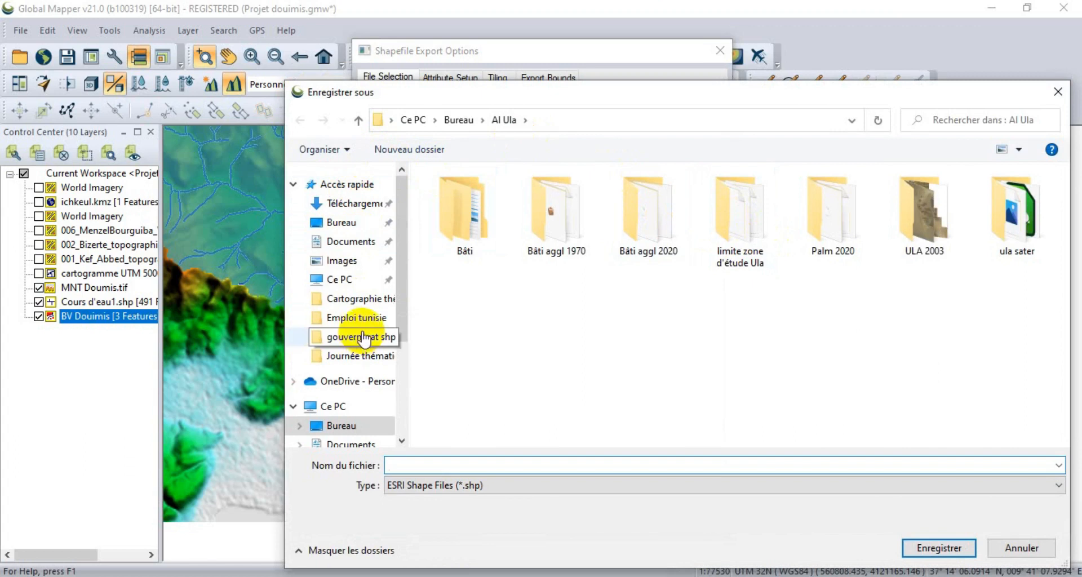
left_click(350, 224)
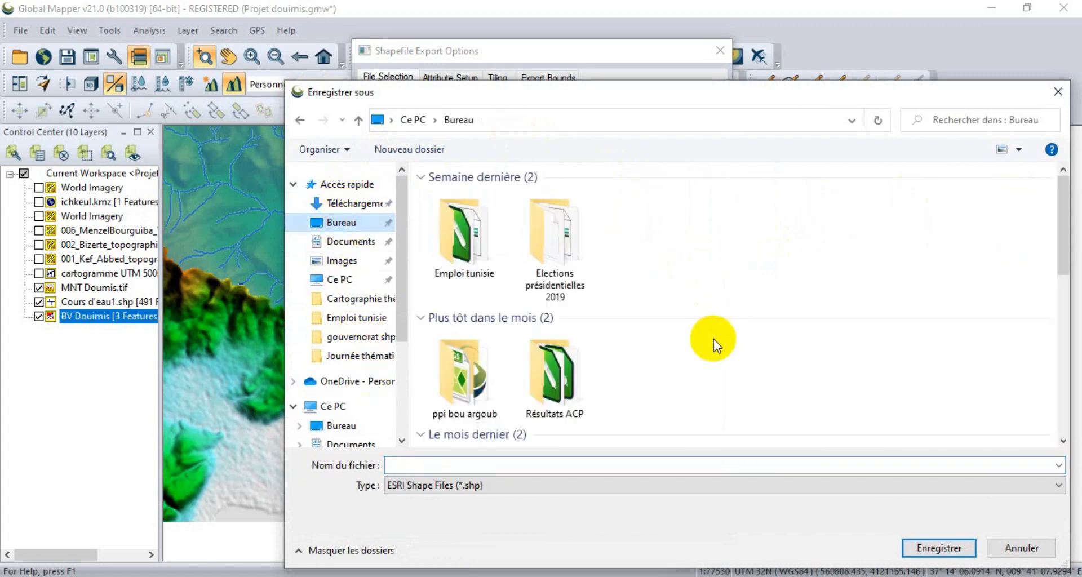
left_click_drag(1063, 234, 1070, 338)
left_click(735, 342)
double_click(735, 342)
double_click(488, 234)
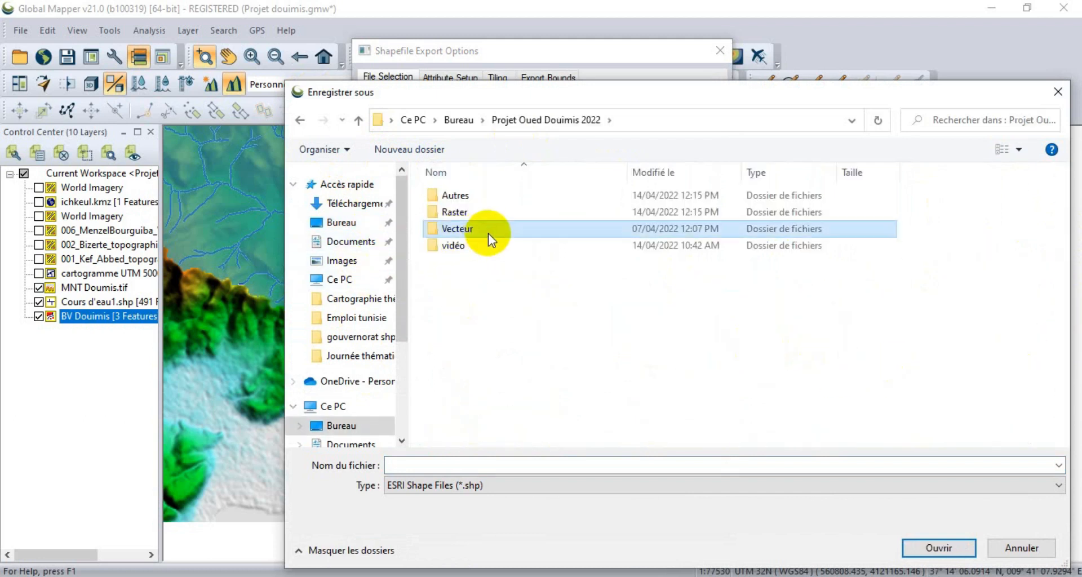
double_click(460, 230)
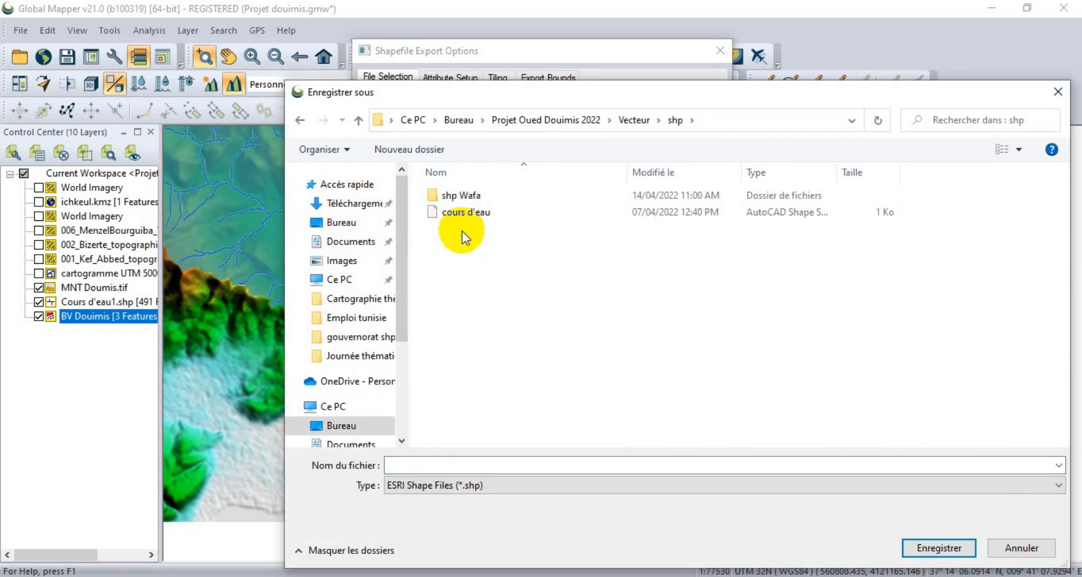
Name the area shapefile "Basin versant" and save it in the shp folder.
left_click(440, 466)
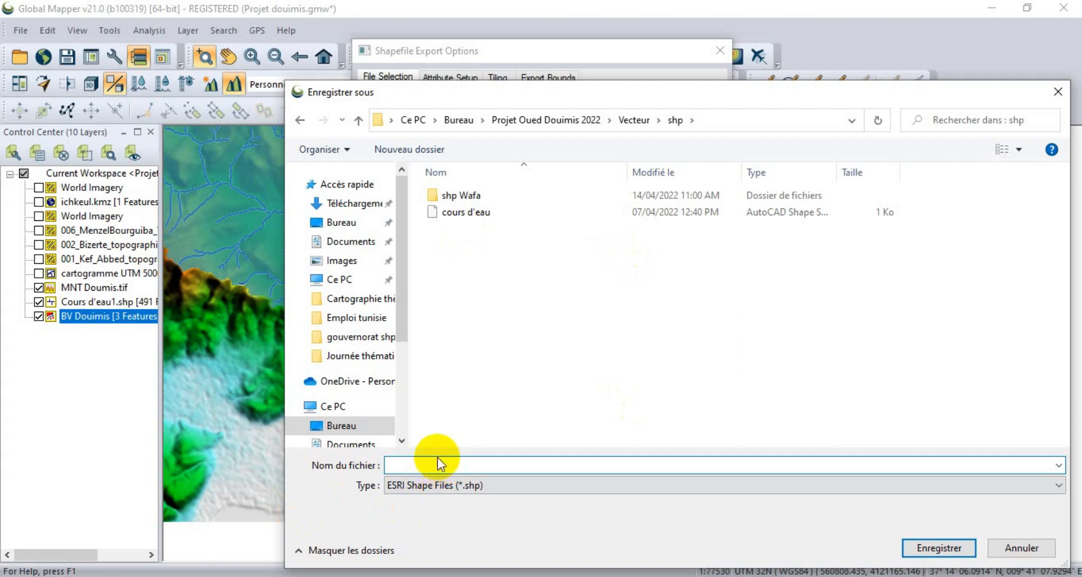
type("bassin vers")
key("Tab")
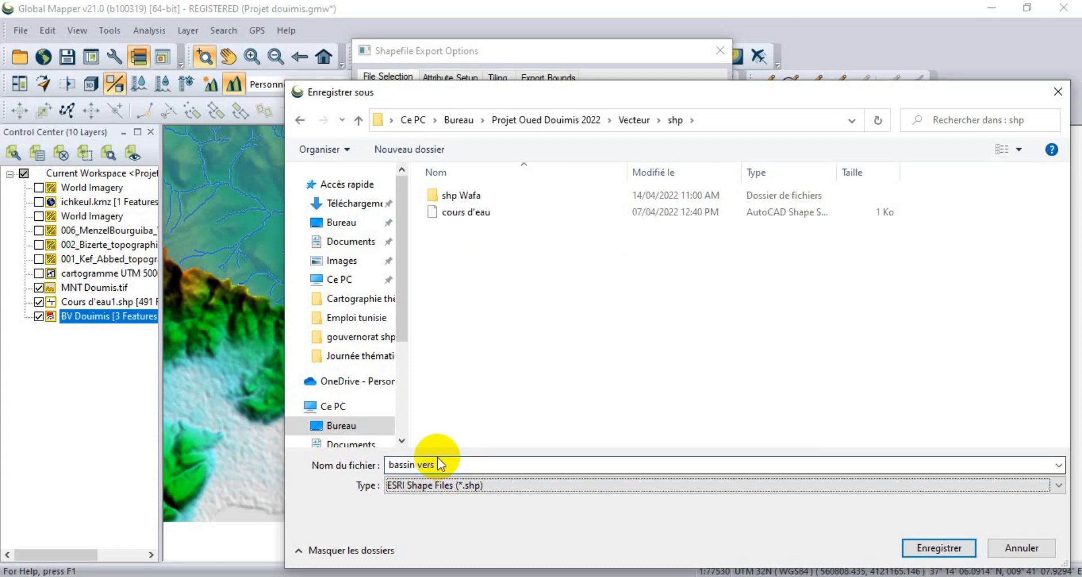
left_click(438, 465)
type("a")
type("Basin ")
type("versant")
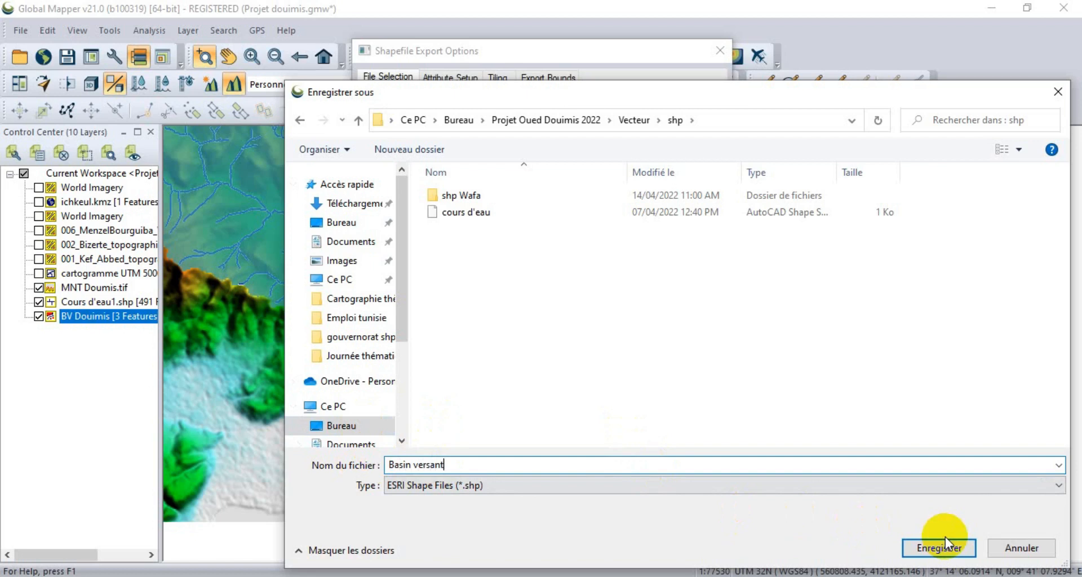
left_click(939, 550)
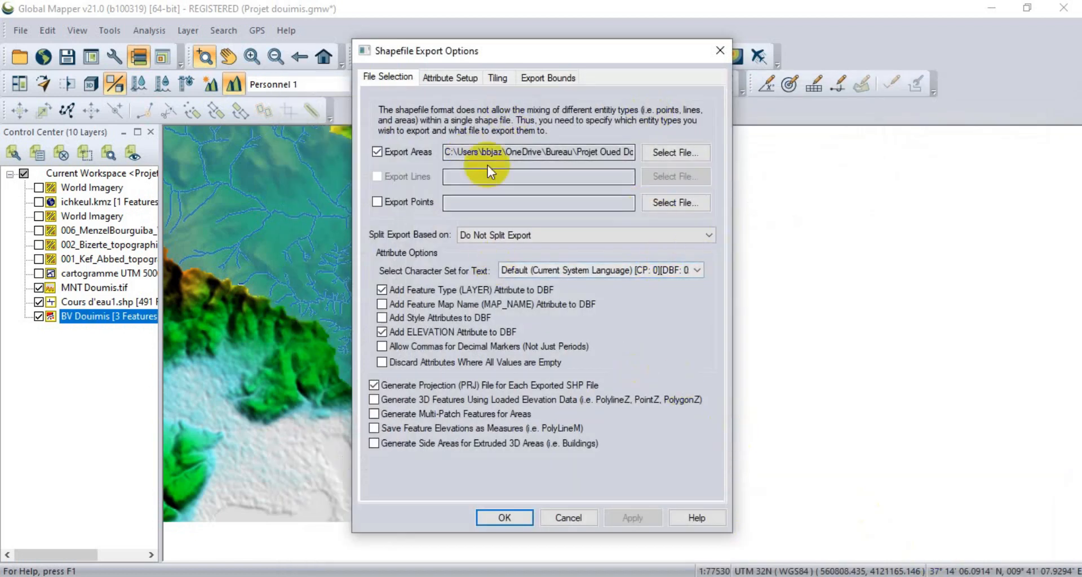
Set the export bounds to Current Projection (UTM - meters) and run the shapefile export.
left_click(542, 78)
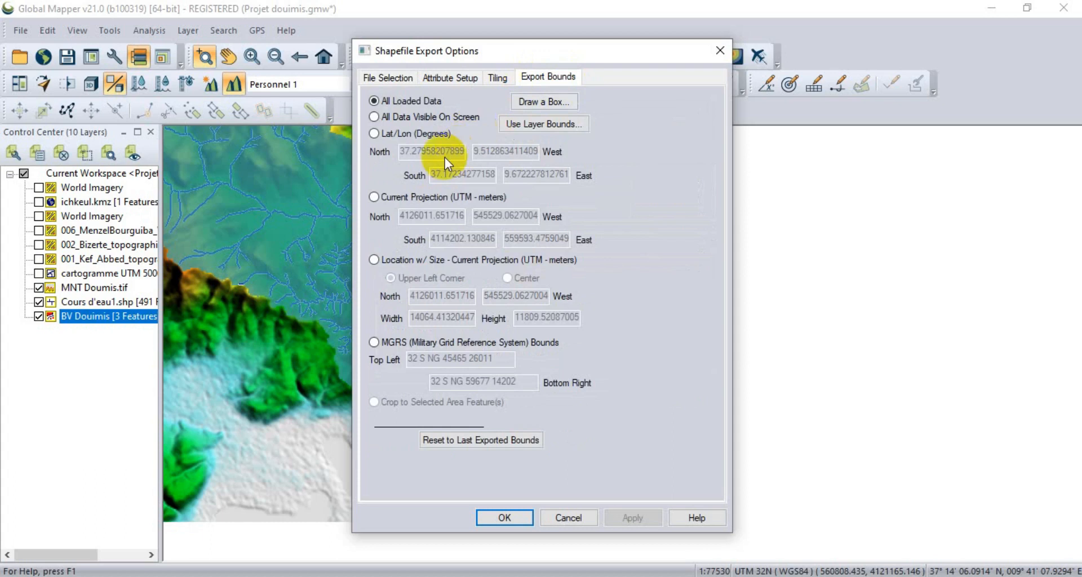
left_click(406, 198)
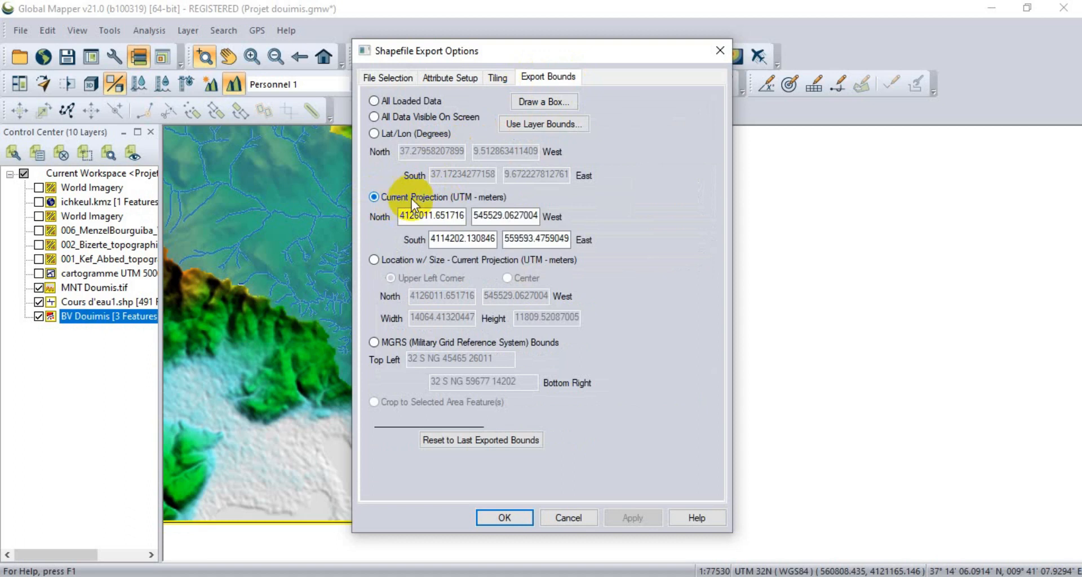
left_click(512, 519)
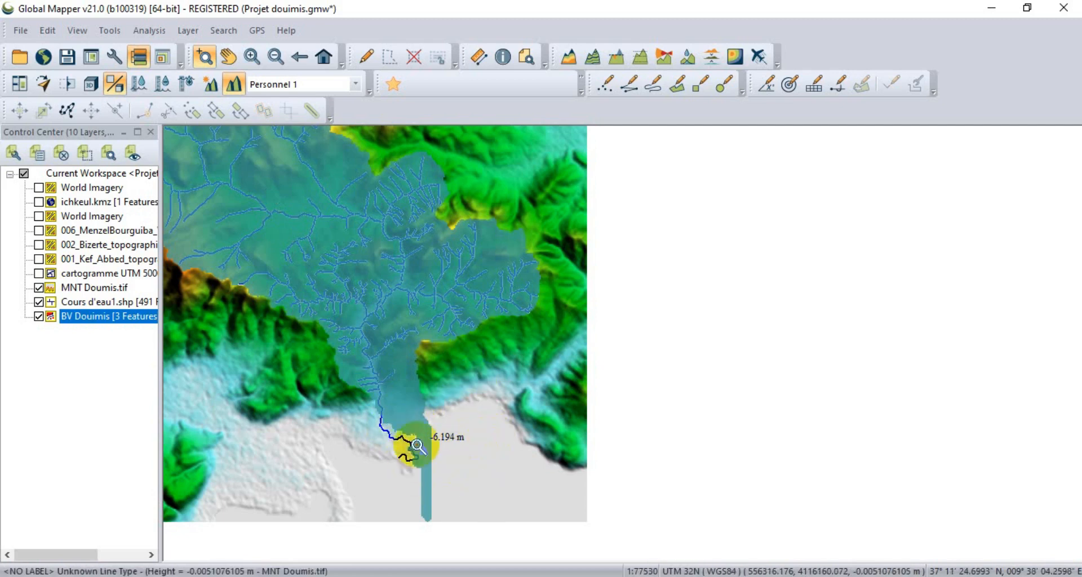
Start a new layer export limited to BV Douimis and accept Shapefile as the format.
right_click(82, 317)
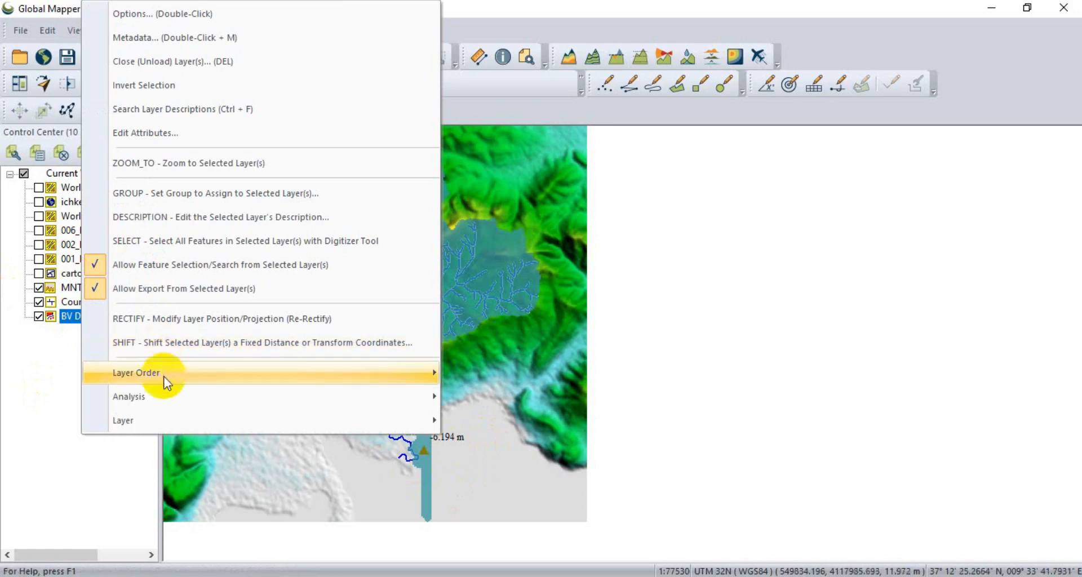
mouse_move(249, 421)
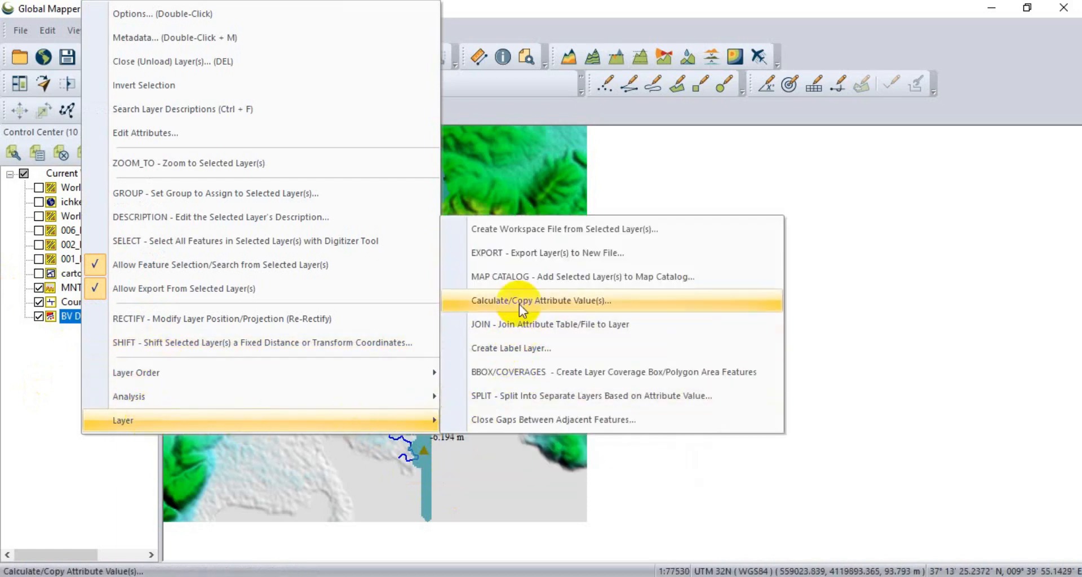
left_click(502, 252)
left_click(446, 258)
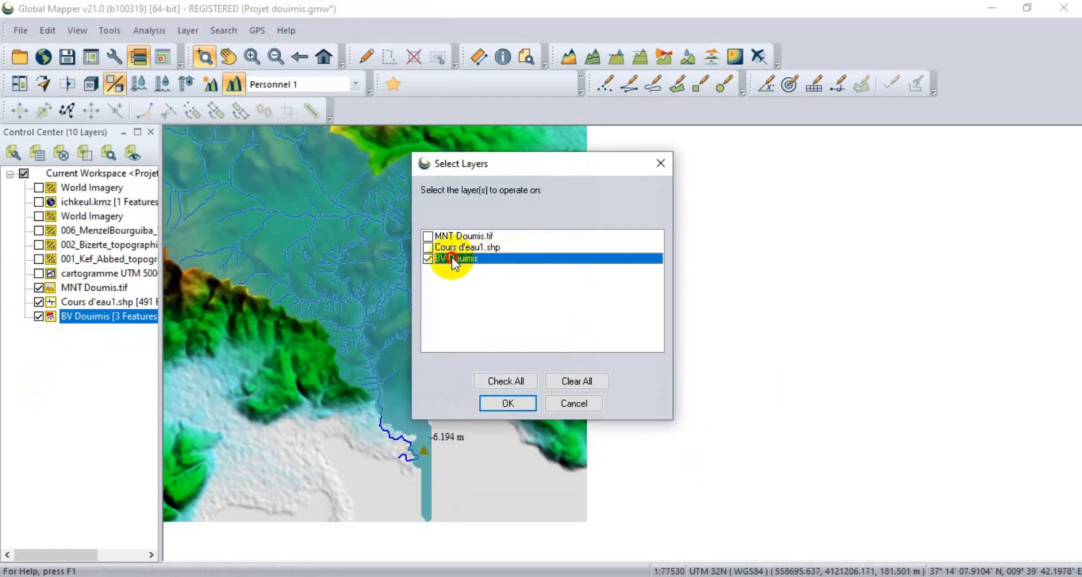
left_click(512, 403)
left_click(520, 356)
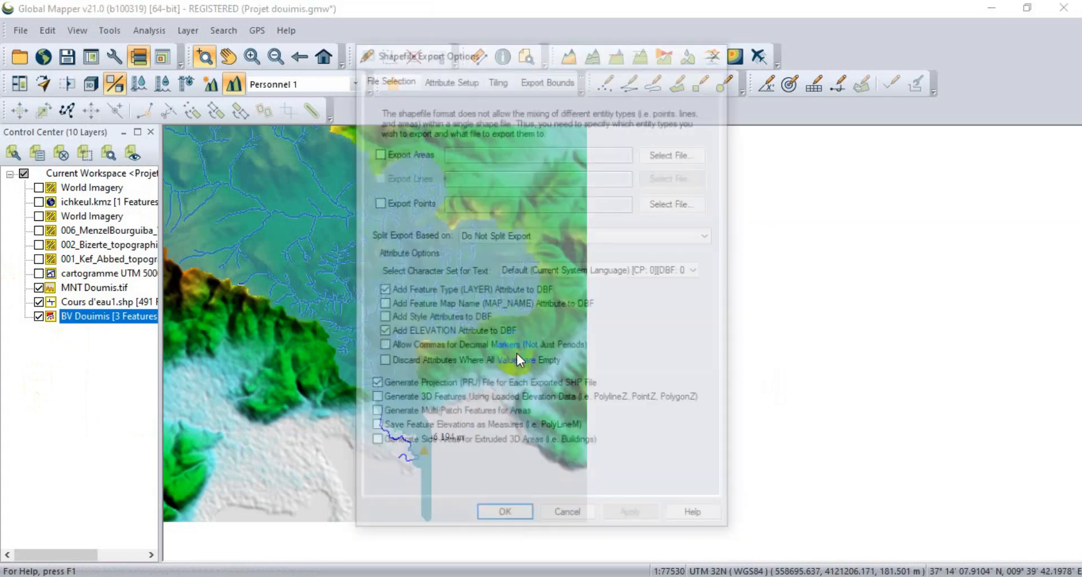
Enable the export of points and save the point shapefile as "altitude" in the shp folder.
left_click(401, 202)
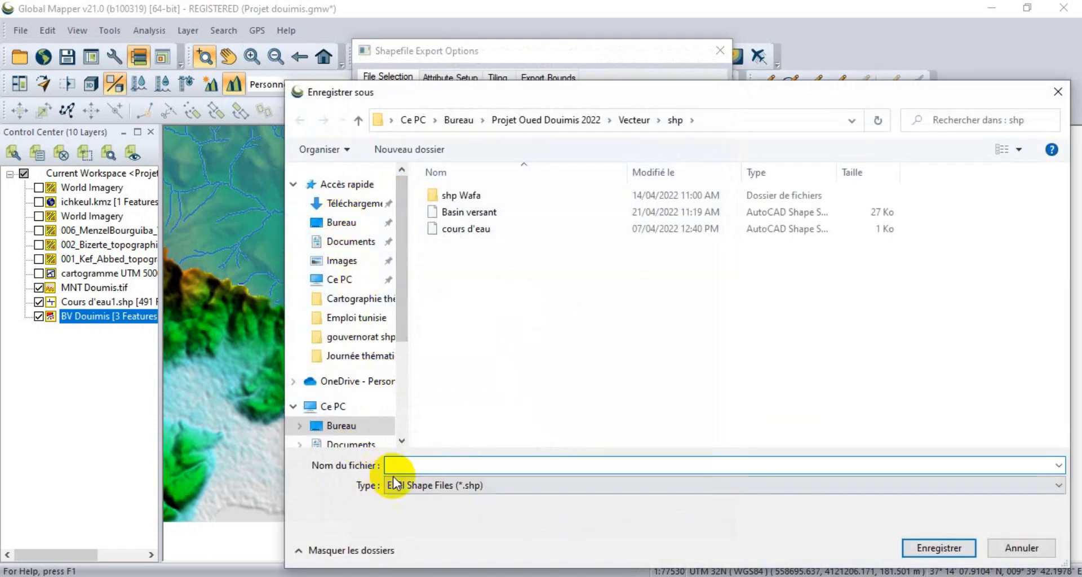
type("poin")
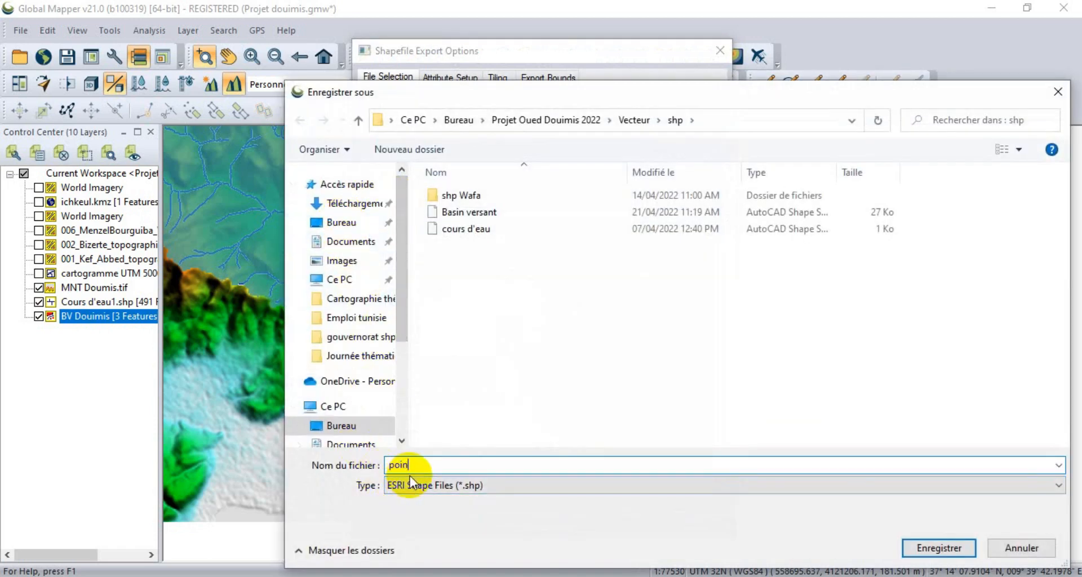
type("ts bas")
type("altitude")
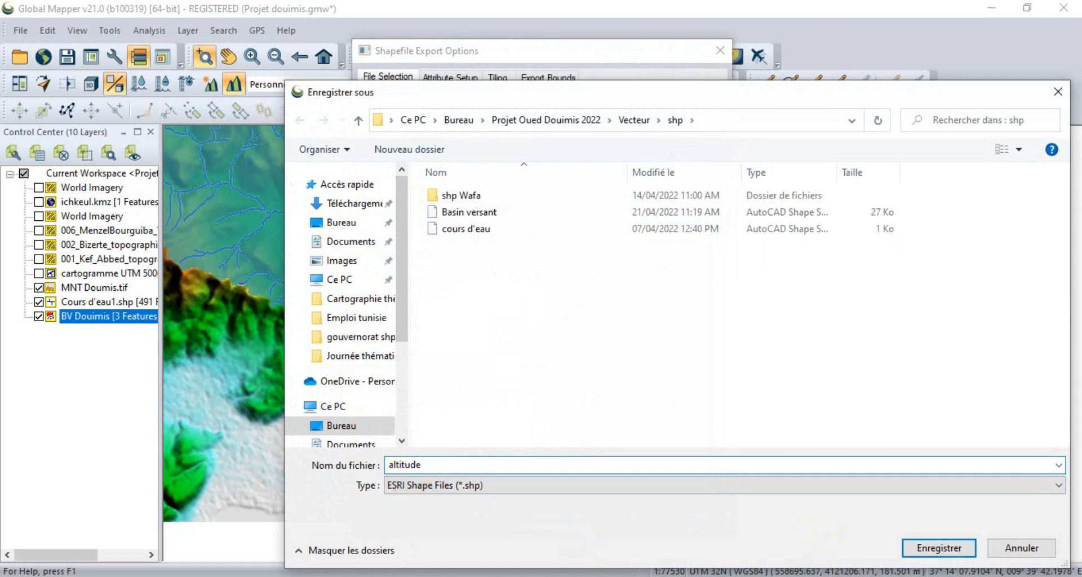
left_click(937, 550)
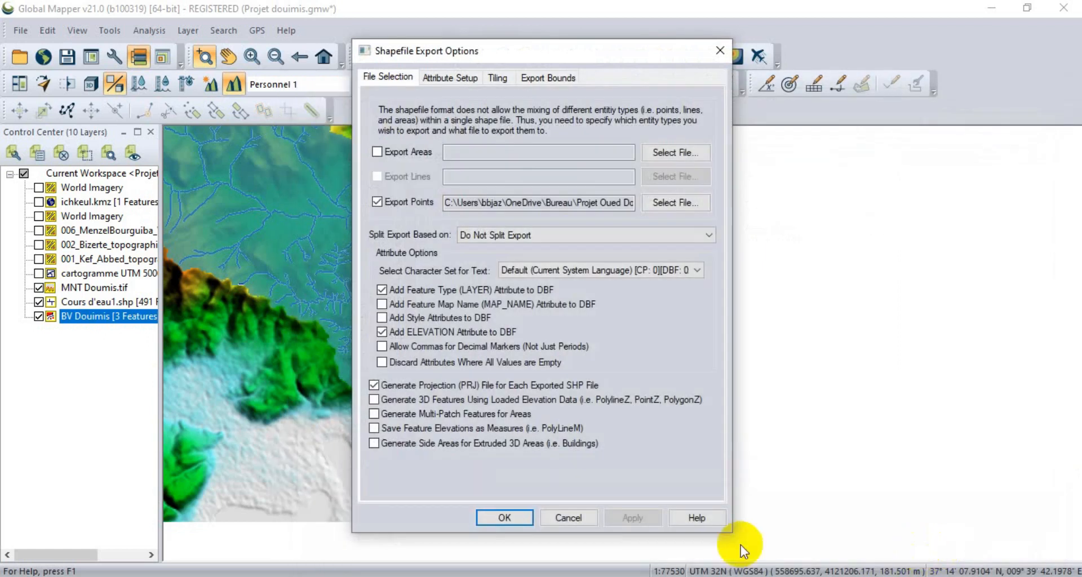
Set the point export's bounds to Current Projection (UTM - meters) and run the shapefile export.
left_click(554, 79)
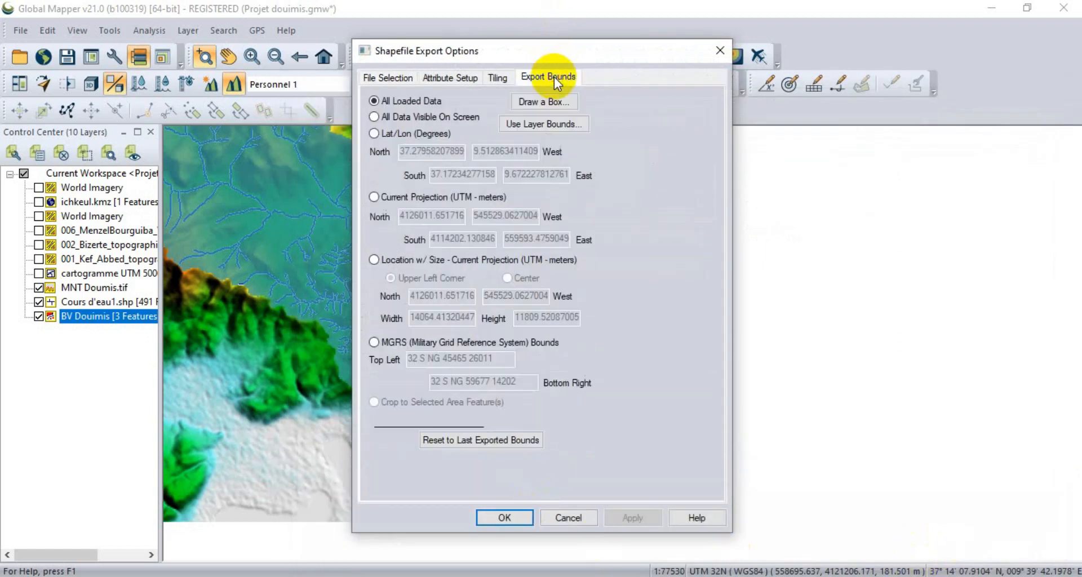
left_click(427, 198)
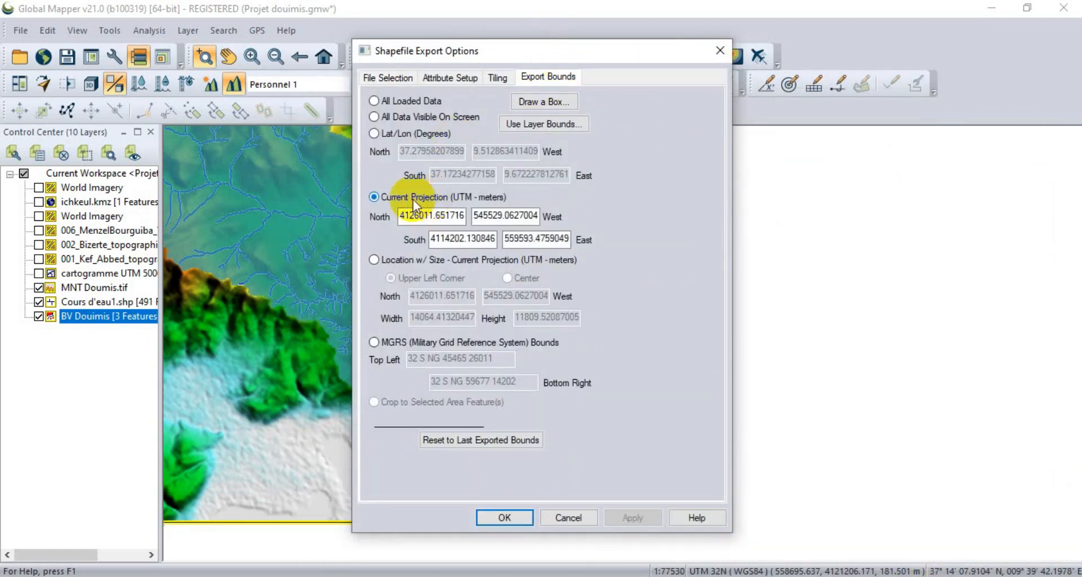
left_click(505, 518)
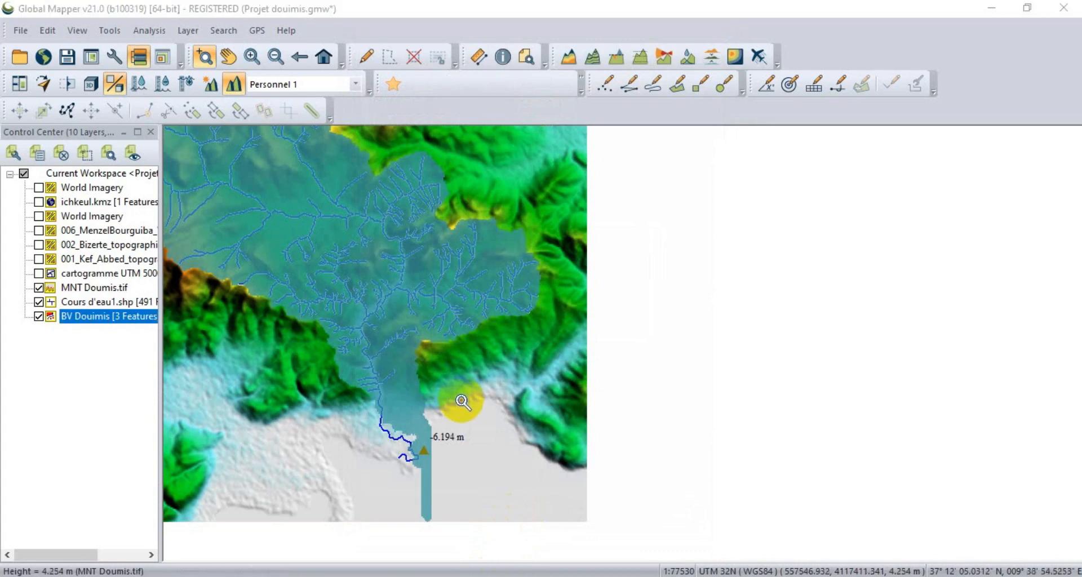
Hide the Cours d'eau1.shp stream layer so the watershed shows without its streams.
scroll(552, 431, "down", 1)
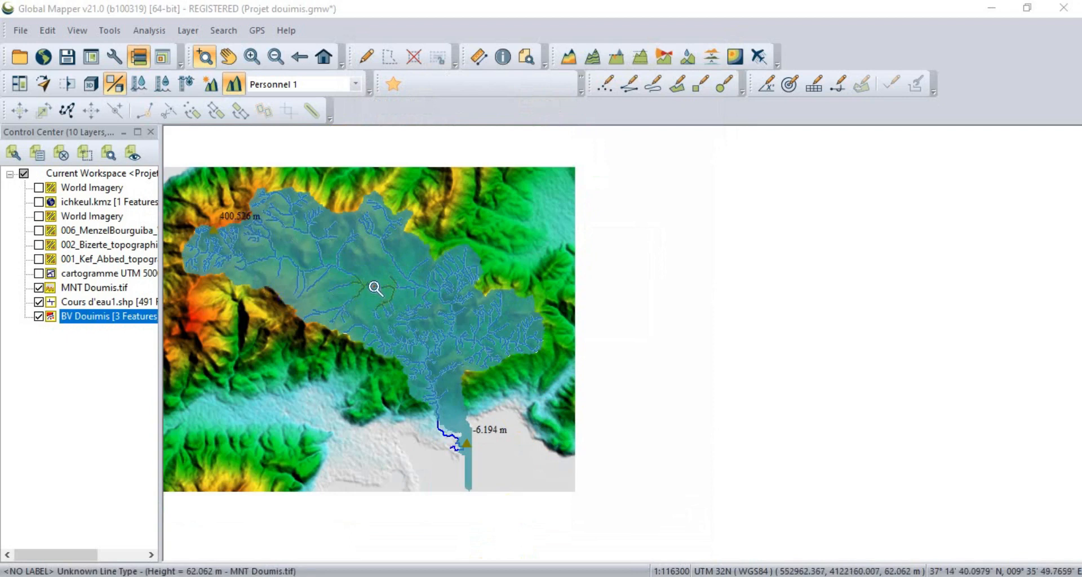
left_click(39, 302)
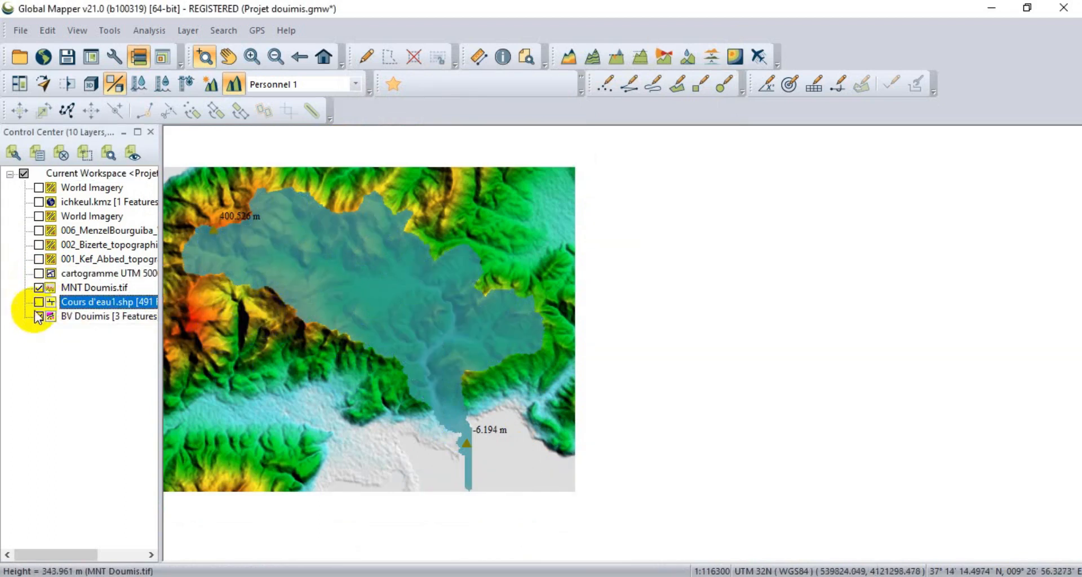
left_click(269, 218)
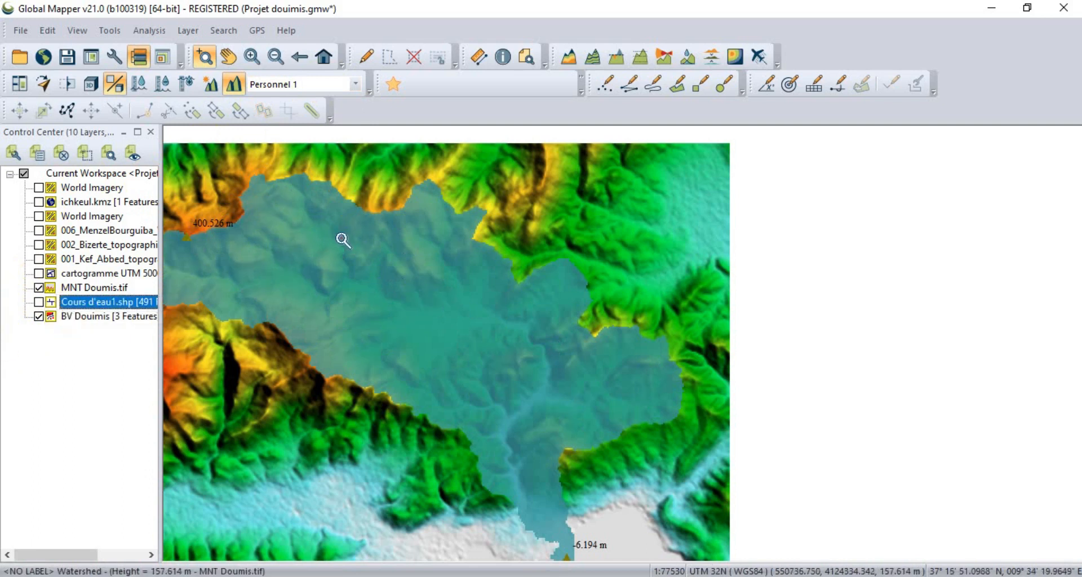
Create a point feature in the north-central part of the watershed and assign it to a new layer named "point coté".
left_click(605, 88)
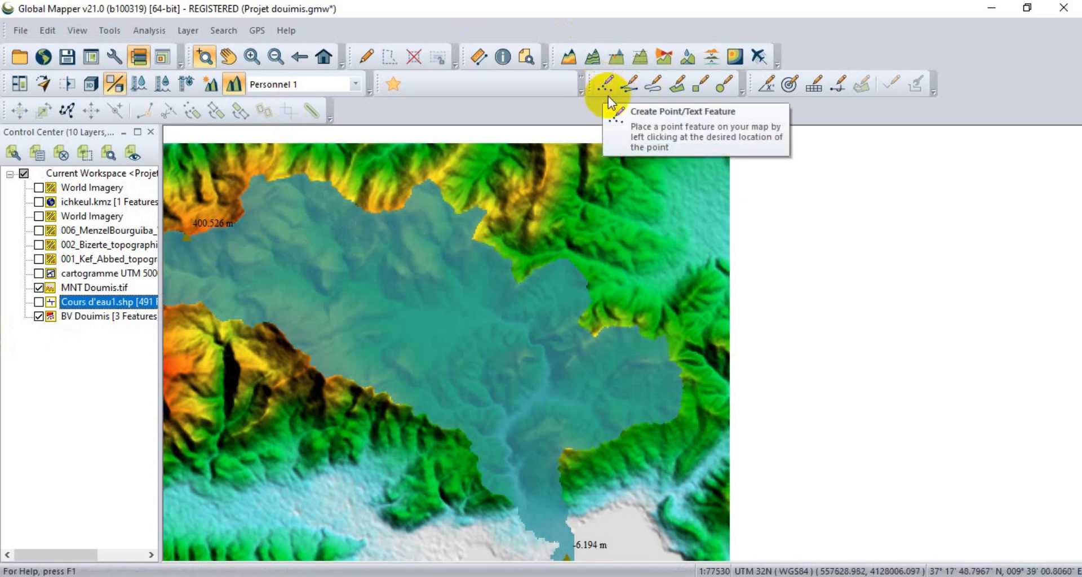
left_click(604, 88)
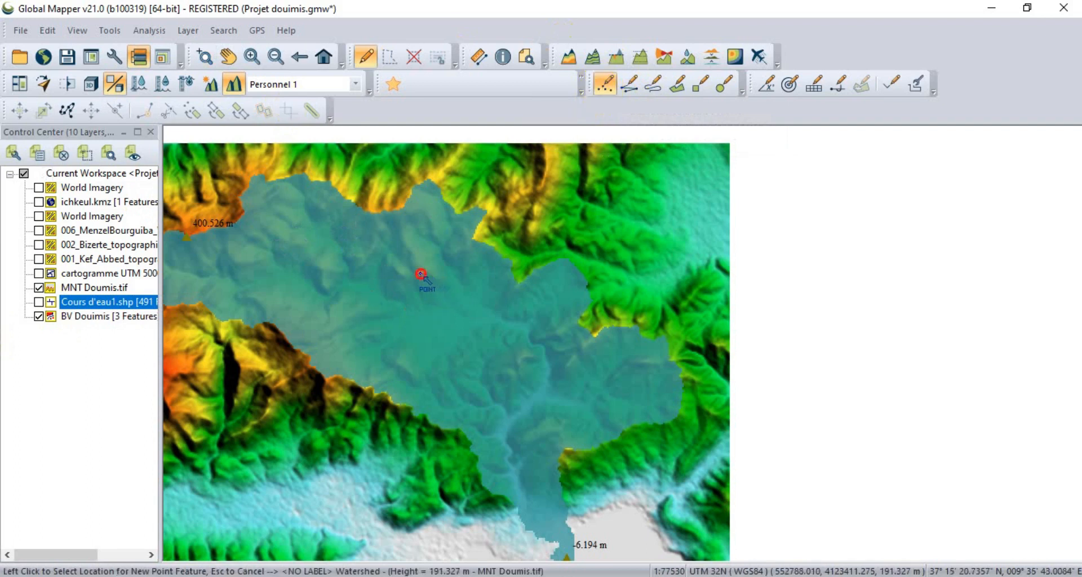
left_click(421, 274)
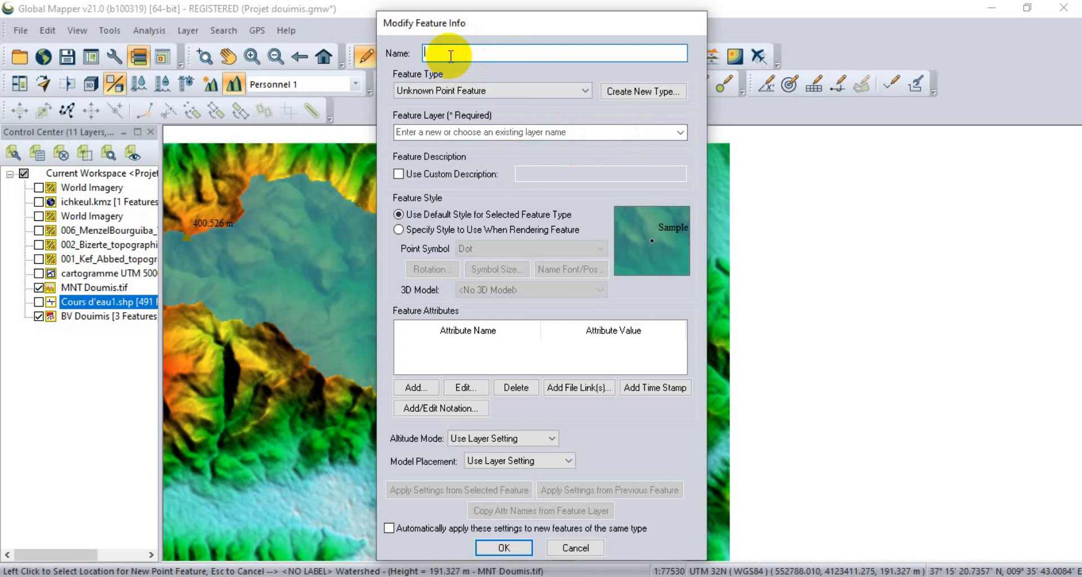
left_click(681, 133)
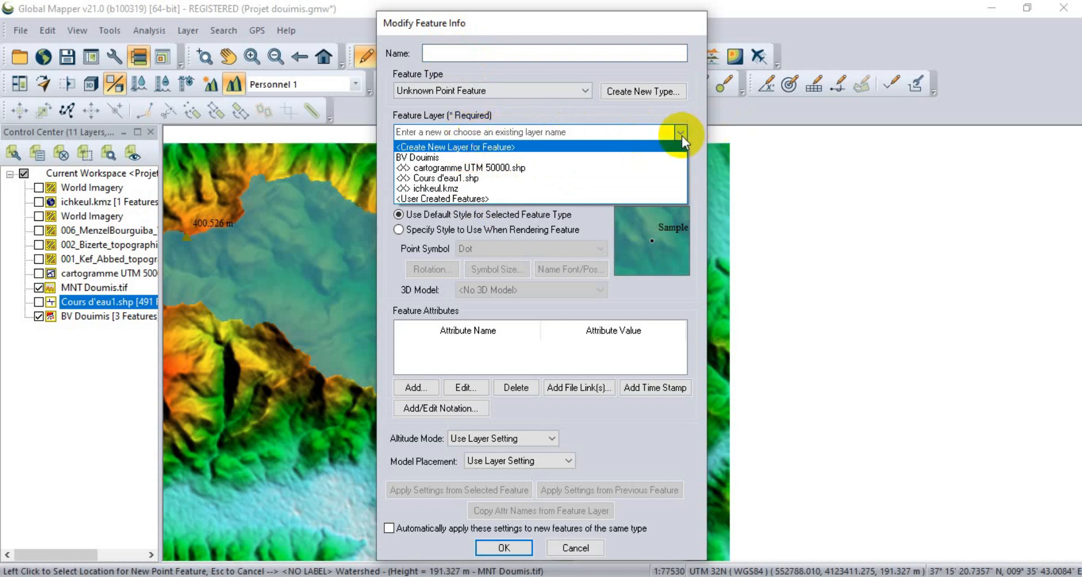
left_click(489, 147)
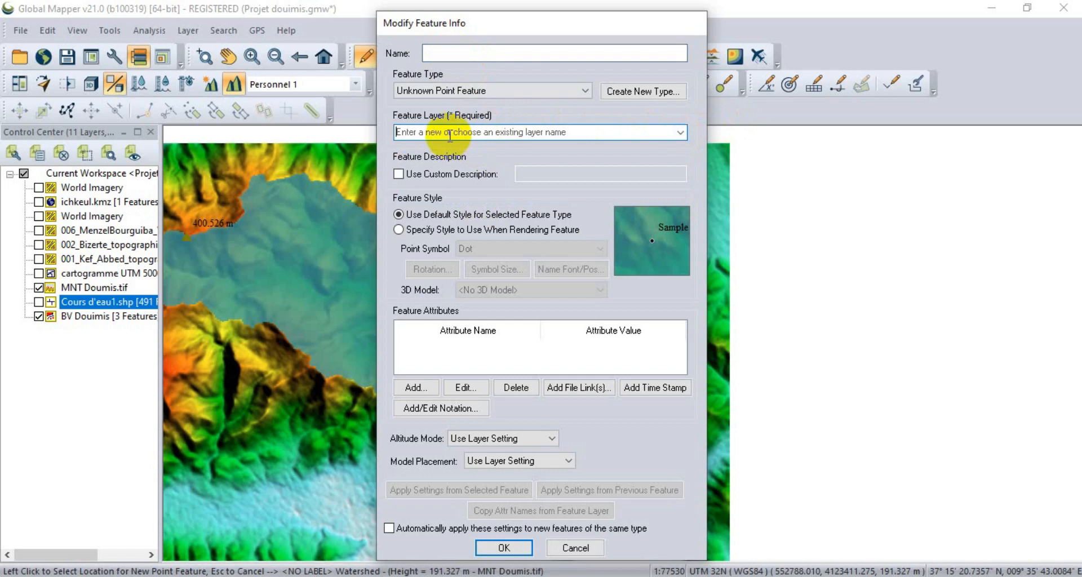
type("point")
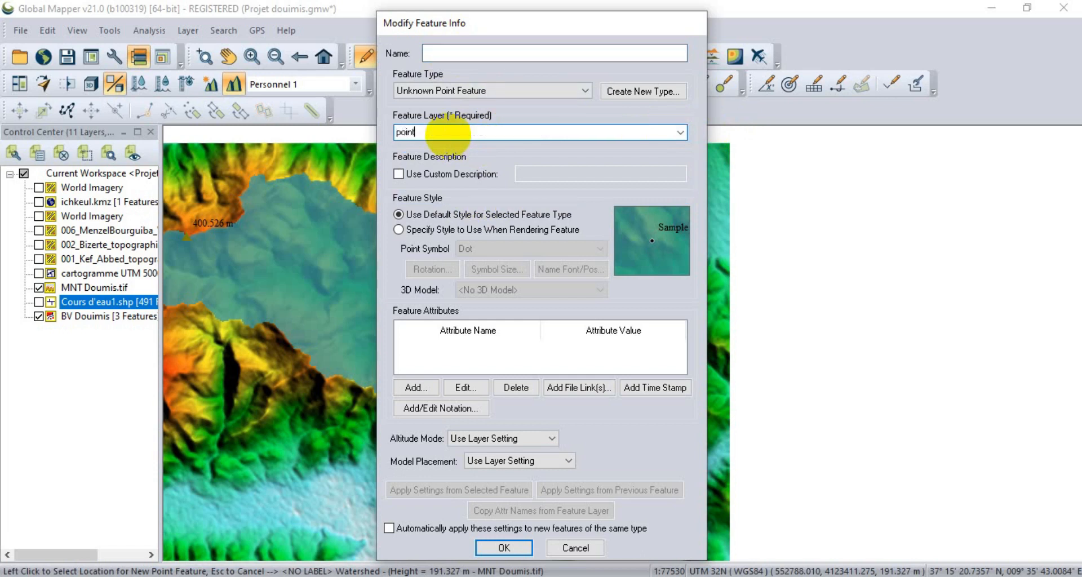
type("s col")
type("é")
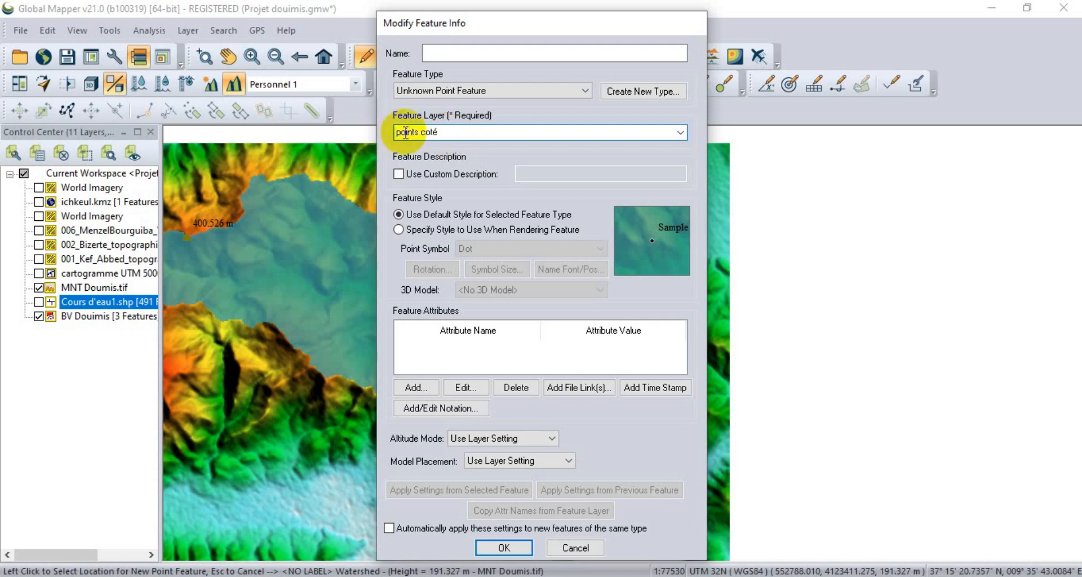
left_click(418, 132)
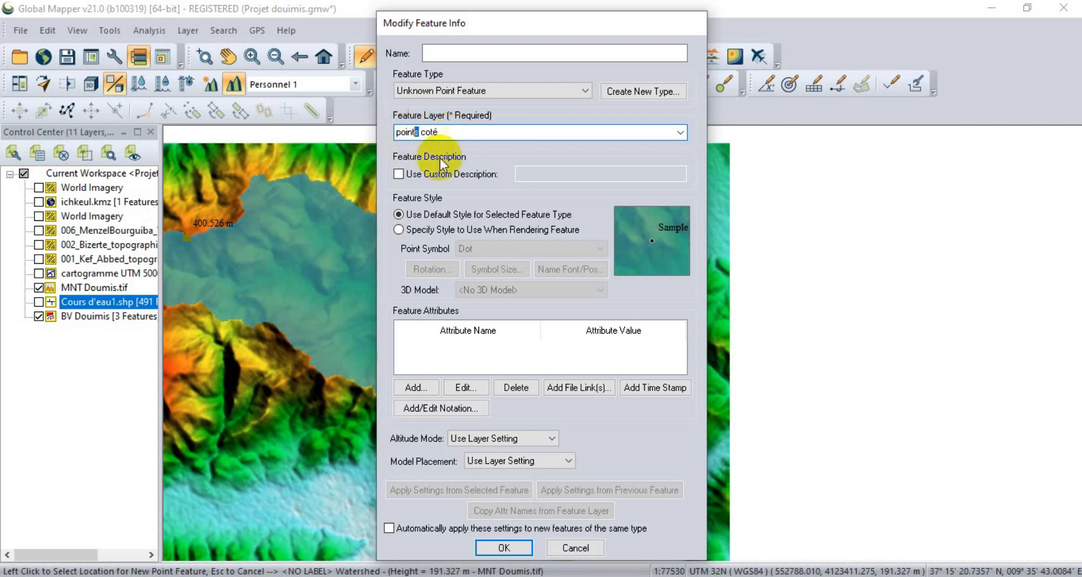
key("BackSpace")
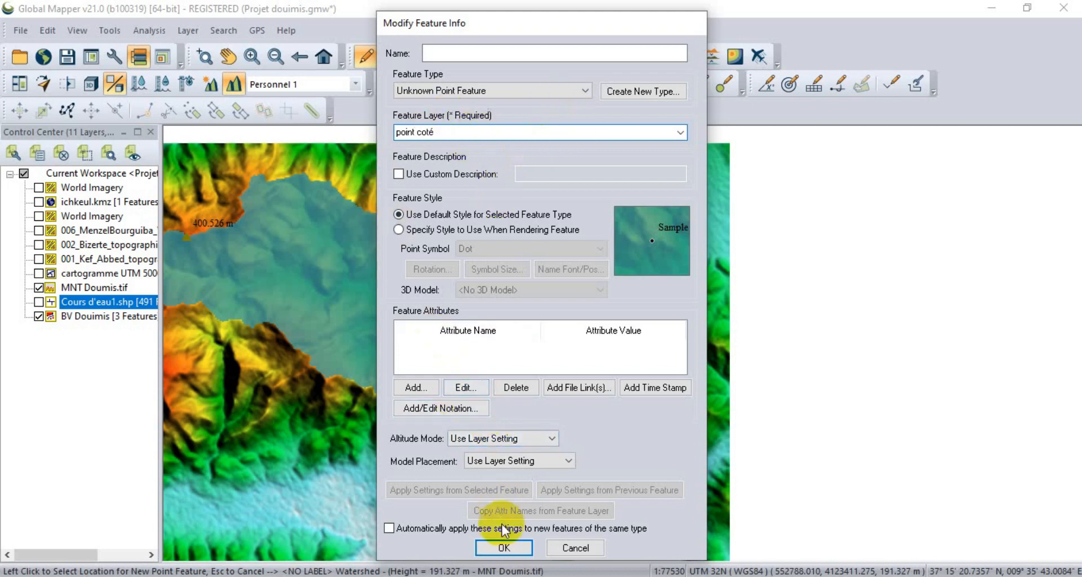
left_click(503, 546)
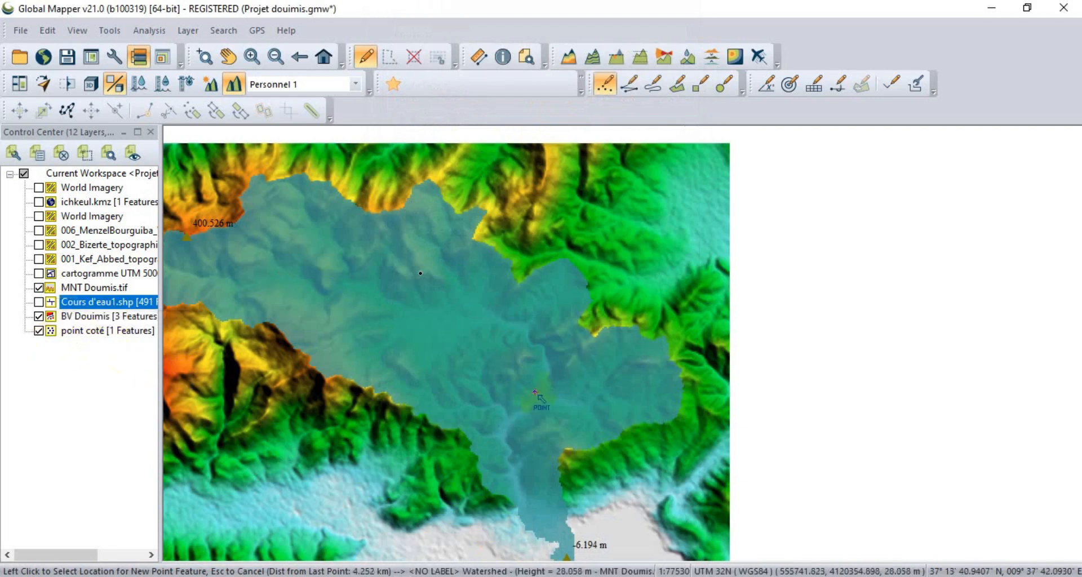
Add four more points to the "point coté" layer, in the watershed's southern valley, eastern part, northwestern edge and southwestern slope.
left_click(507, 442)
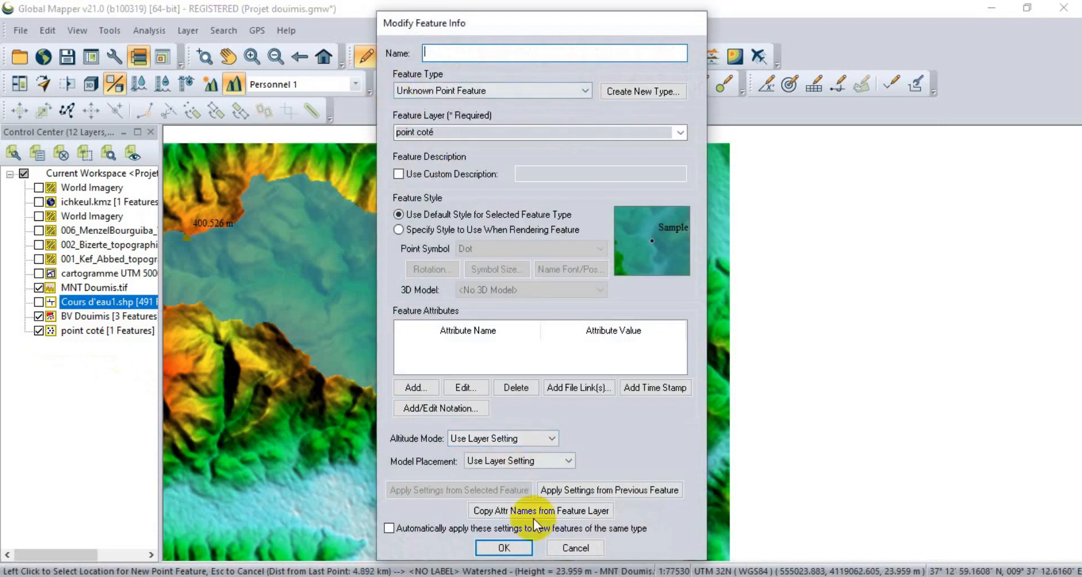
left_click(504, 545)
left_click(650, 362)
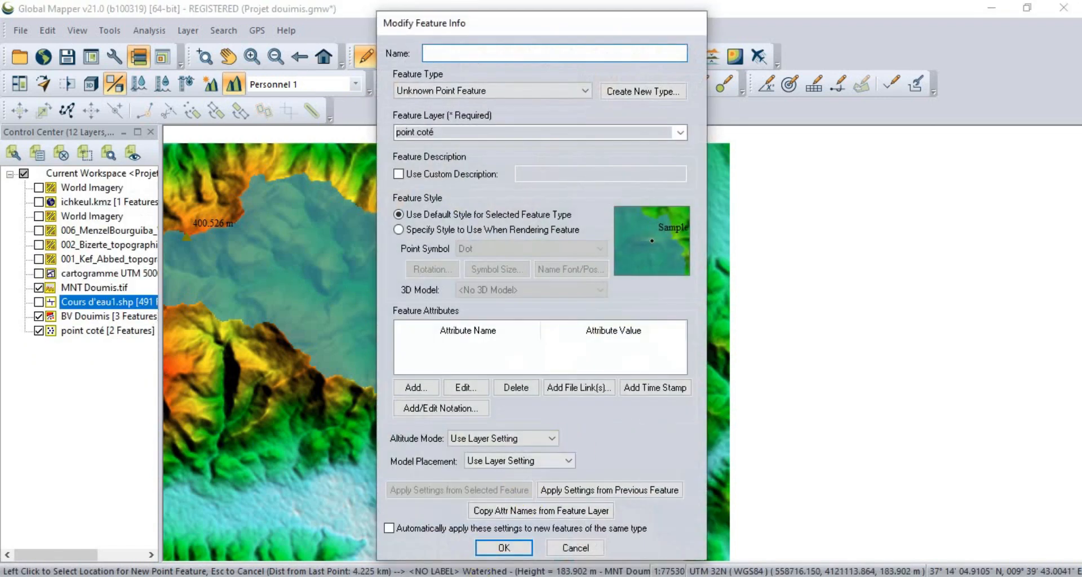
left_click(504, 547)
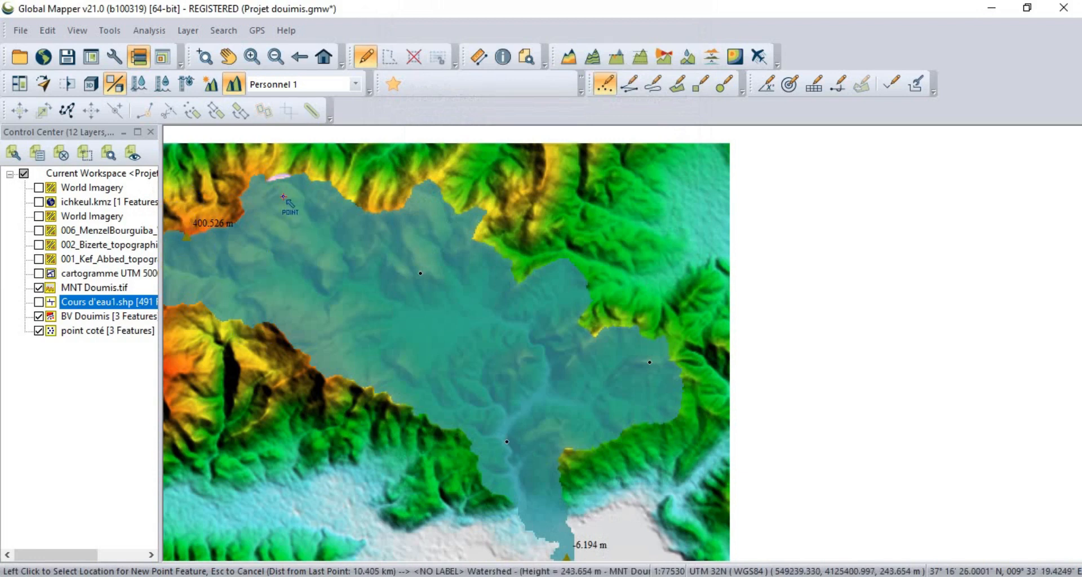
left_click(281, 197)
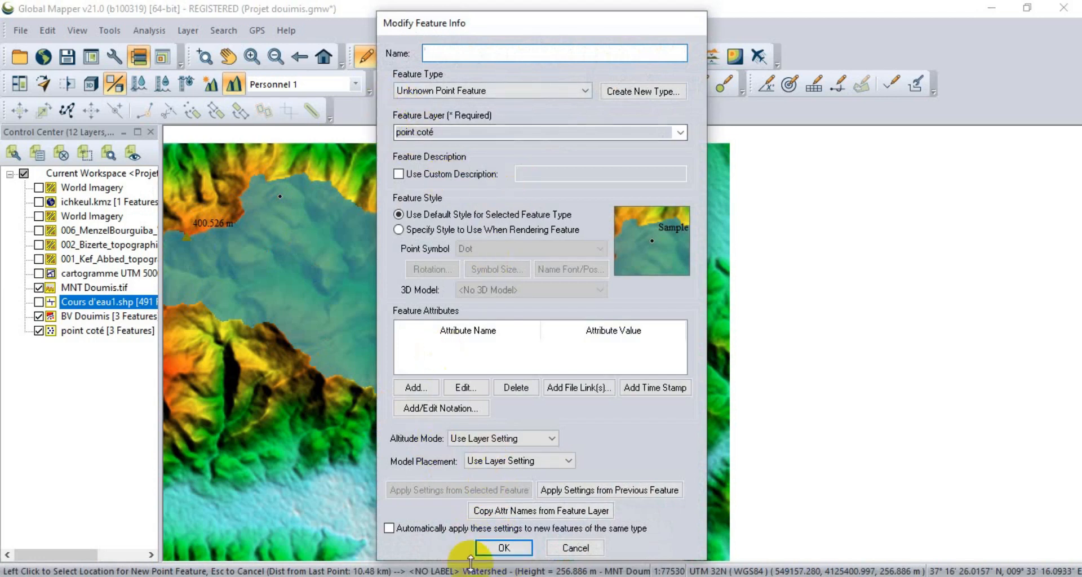
left_click(496, 536)
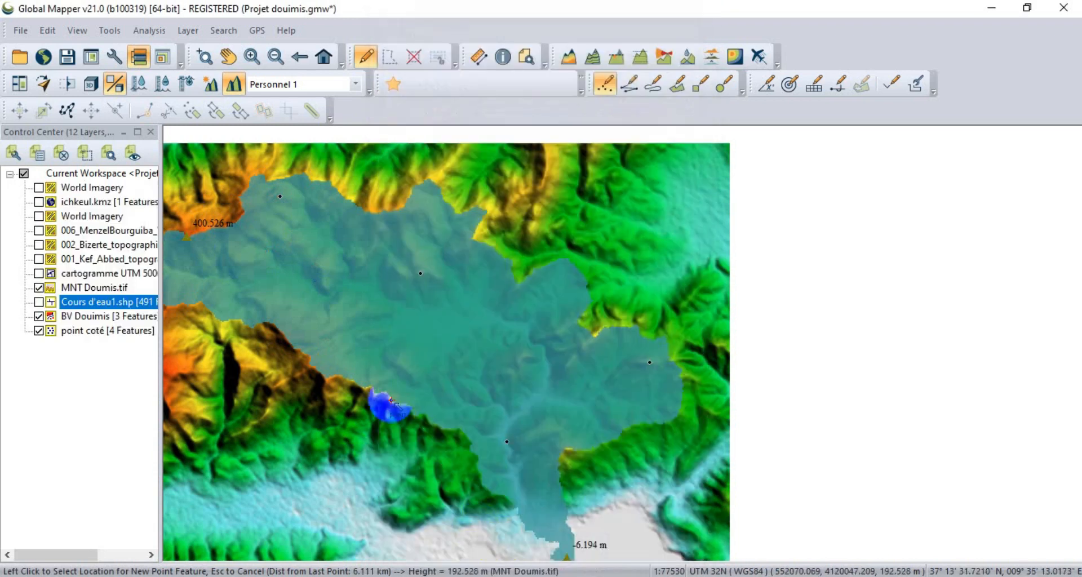
left_click(313, 338)
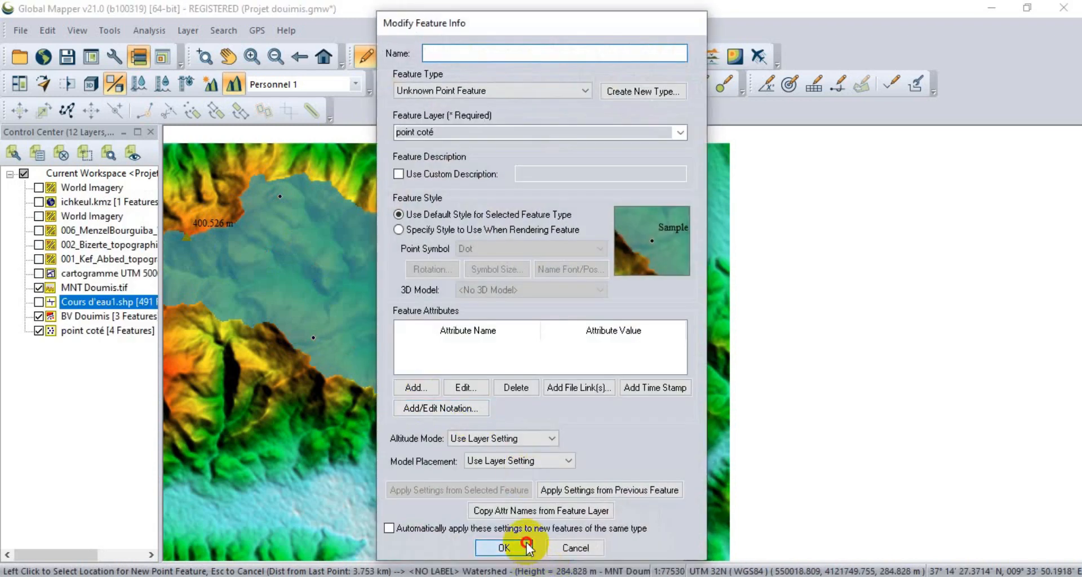
left_click(502, 547)
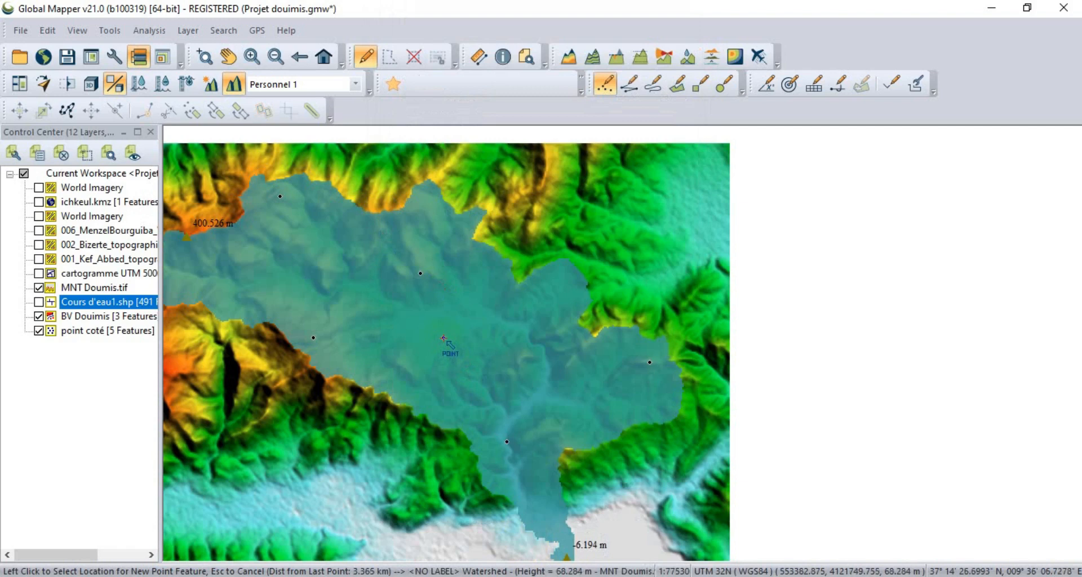
left_click(446, 352)
left_click(402, 56)
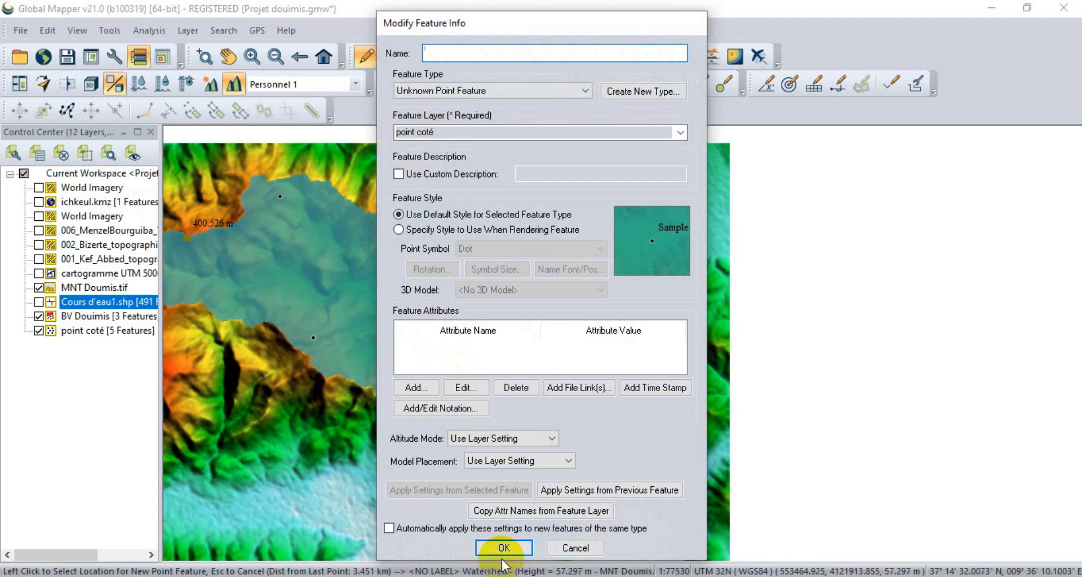
left_click(681, 133)
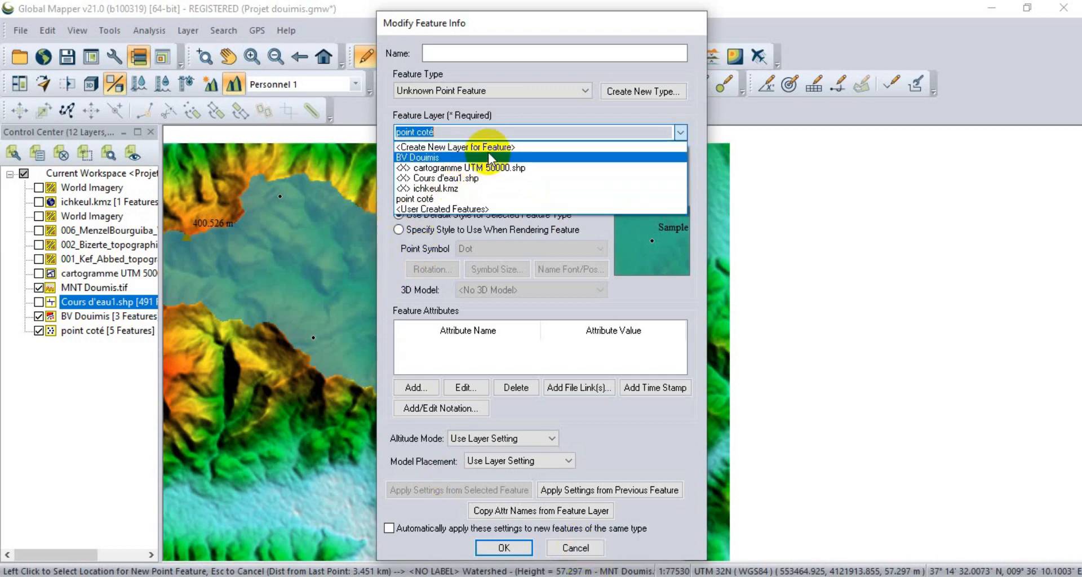
left_click(451, 198)
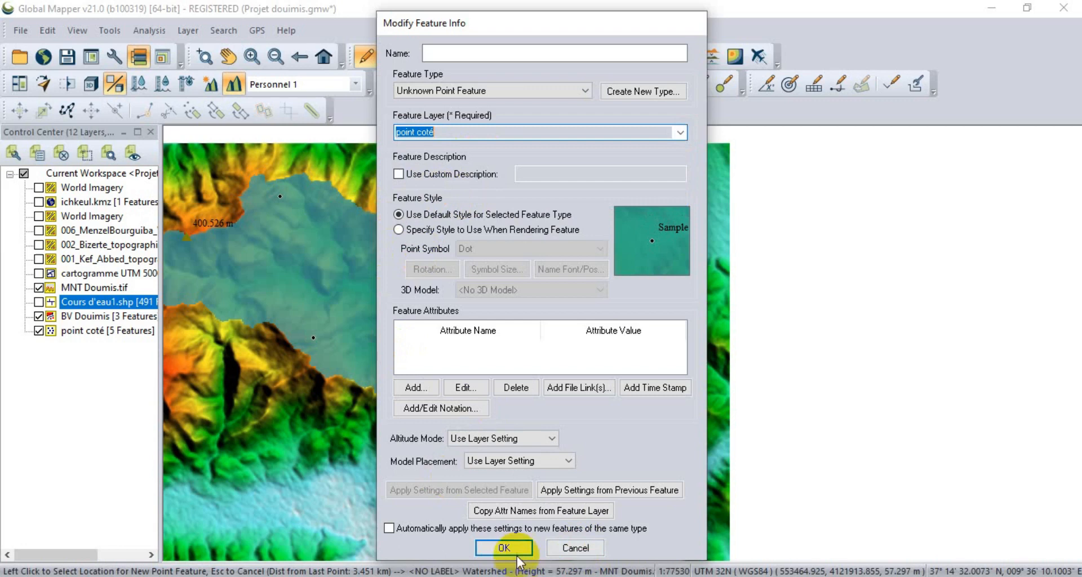
left_click(575, 548)
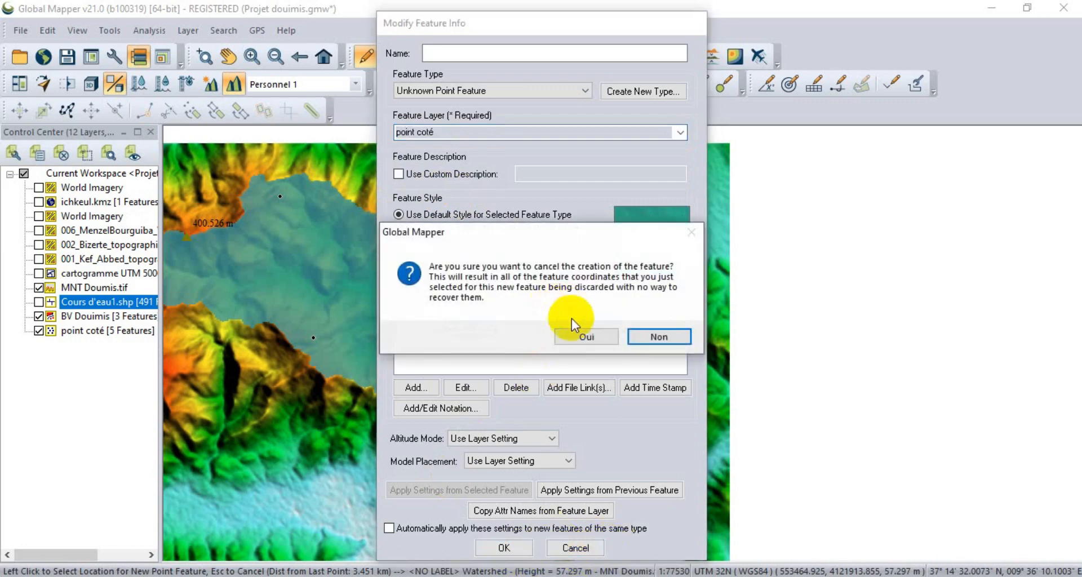
left_click(589, 337)
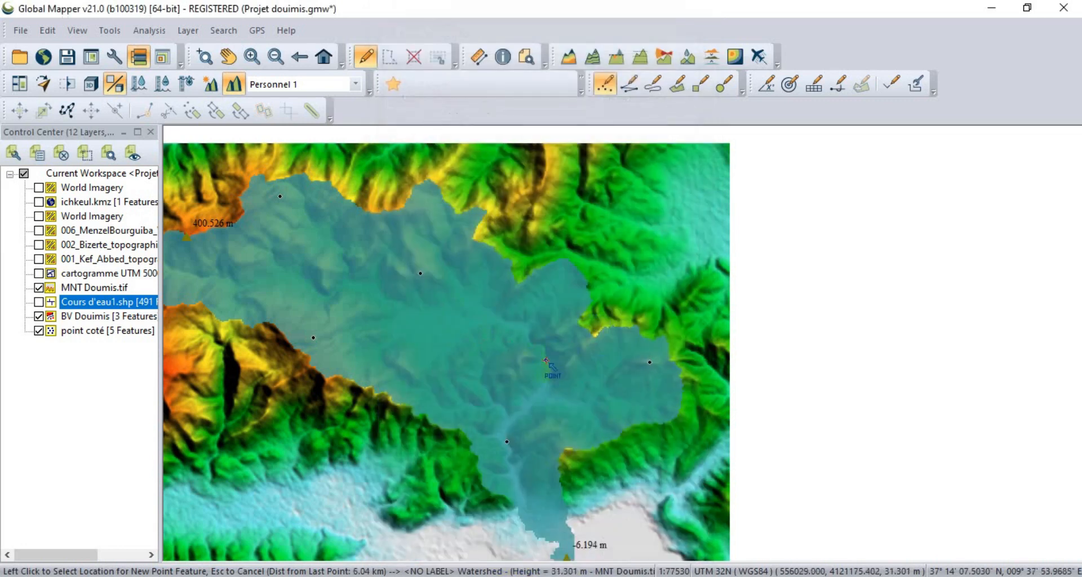
Hide the BV Douimis watershed layer and switch the Digitizer from point creation back to feature editing.
scroll(546, 359, "down", 1)
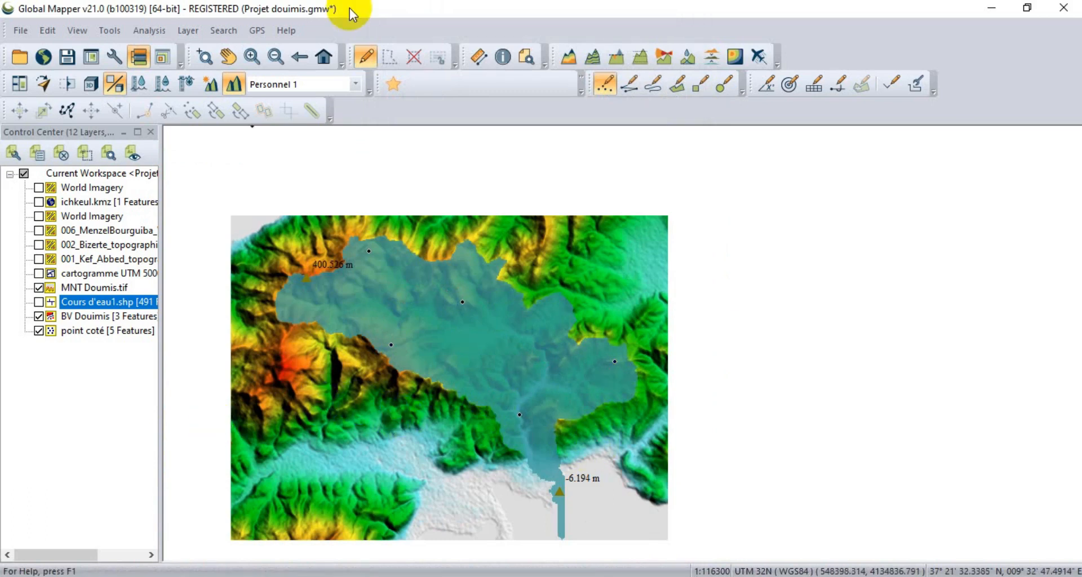
left_click(422, 421)
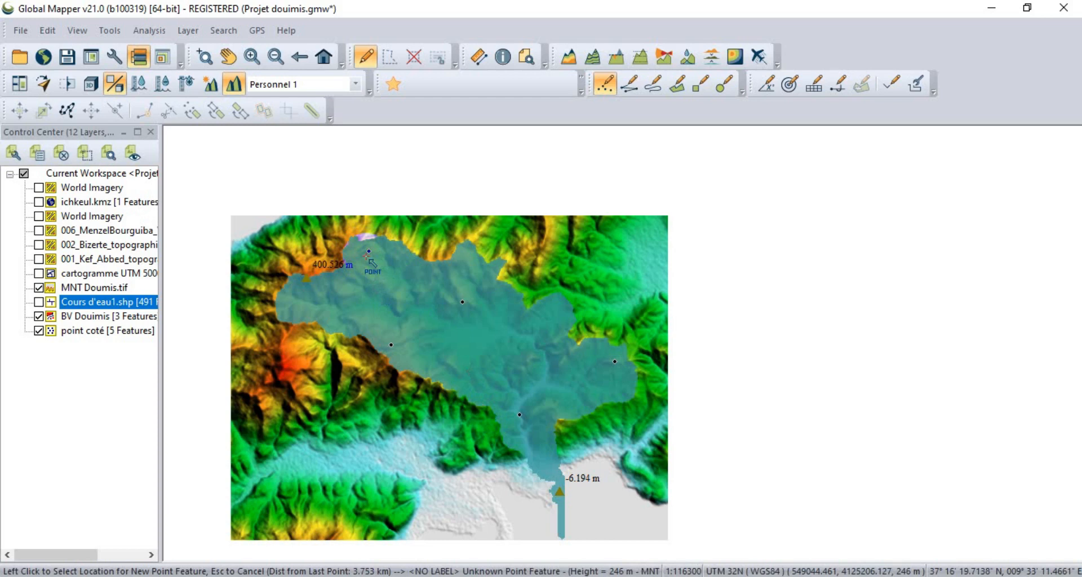
left_click(38, 317)
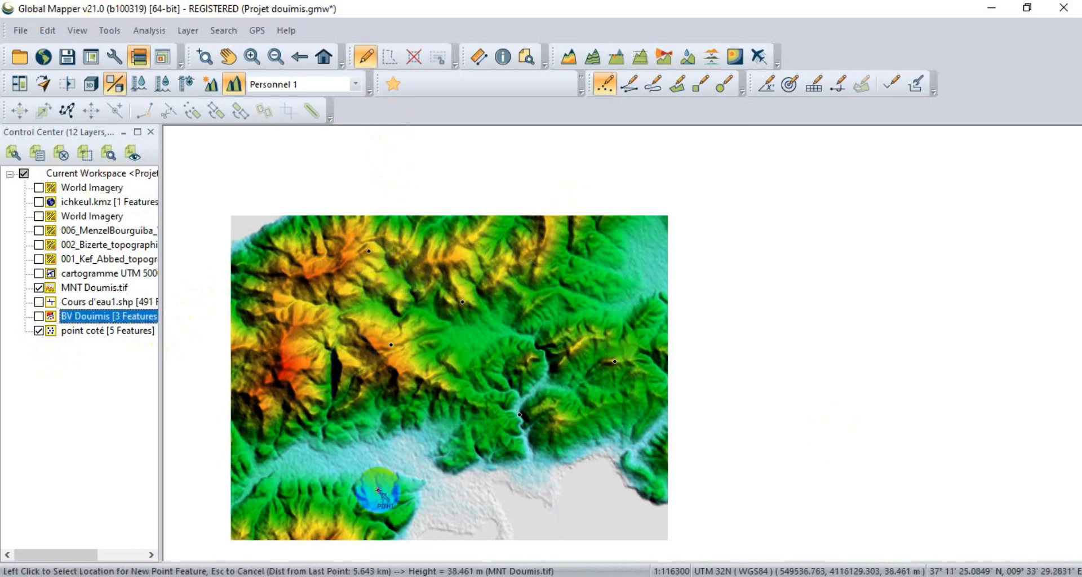
left_click(364, 57)
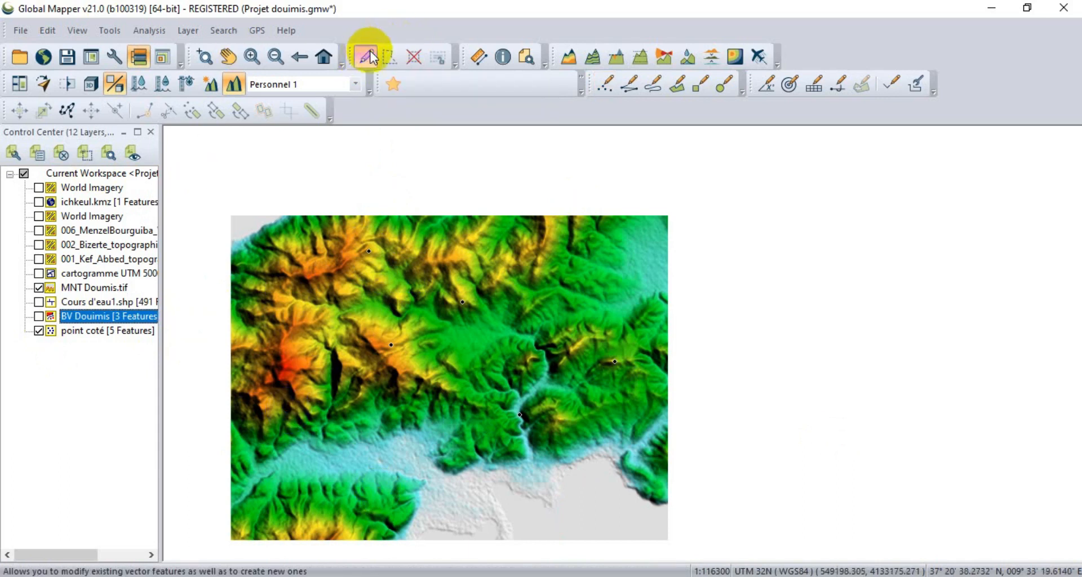
left_click_drag(245, 185, 676, 514)
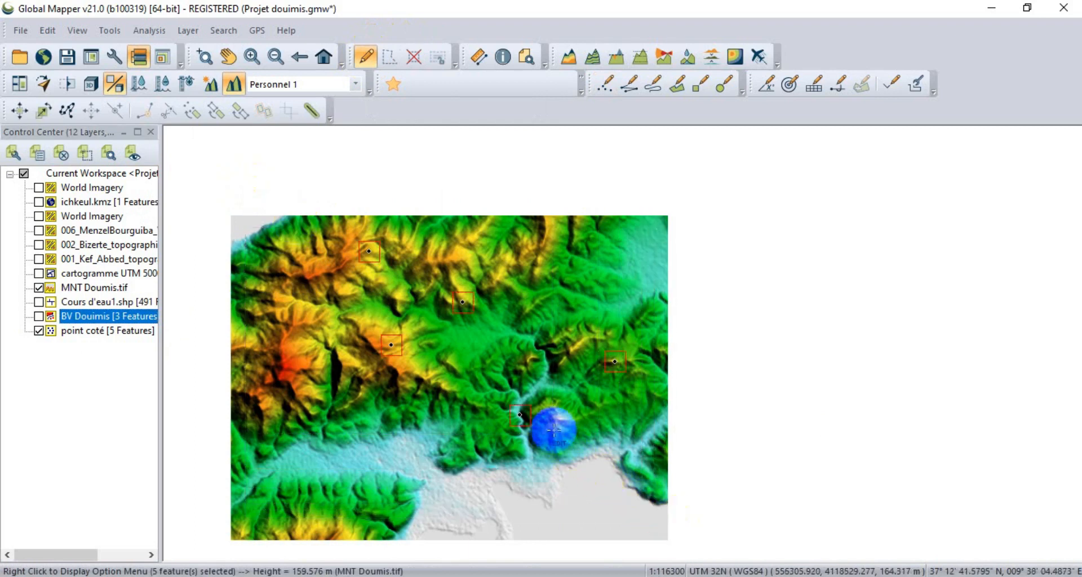
right_click(520, 414)
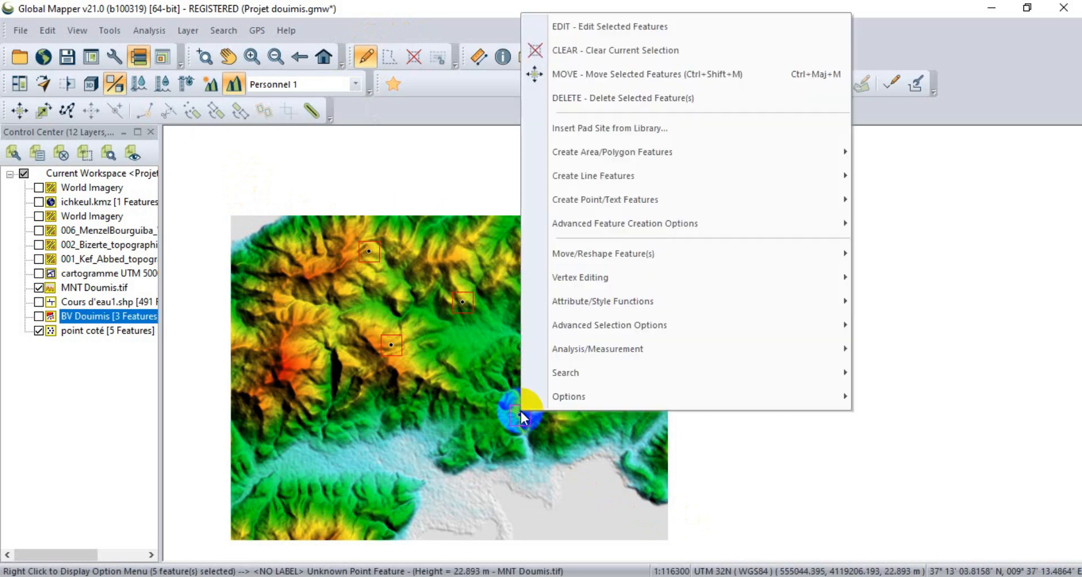
mouse_move(583, 352)
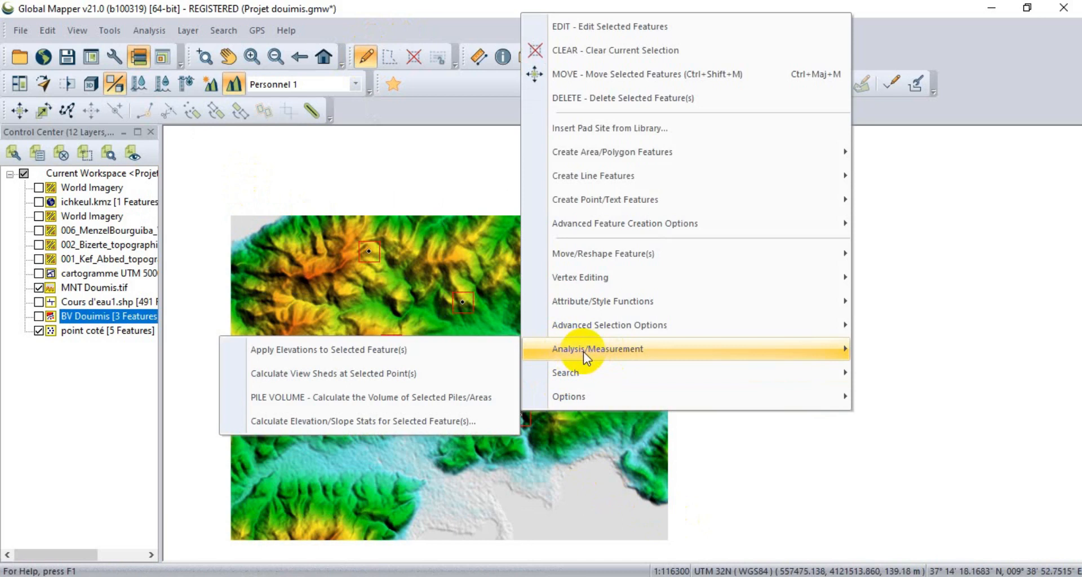
left_click(293, 181)
Select all five points and calculate their elevation and slope statistics without appending unit labels.
left_click_drag(266, 171, 698, 524)
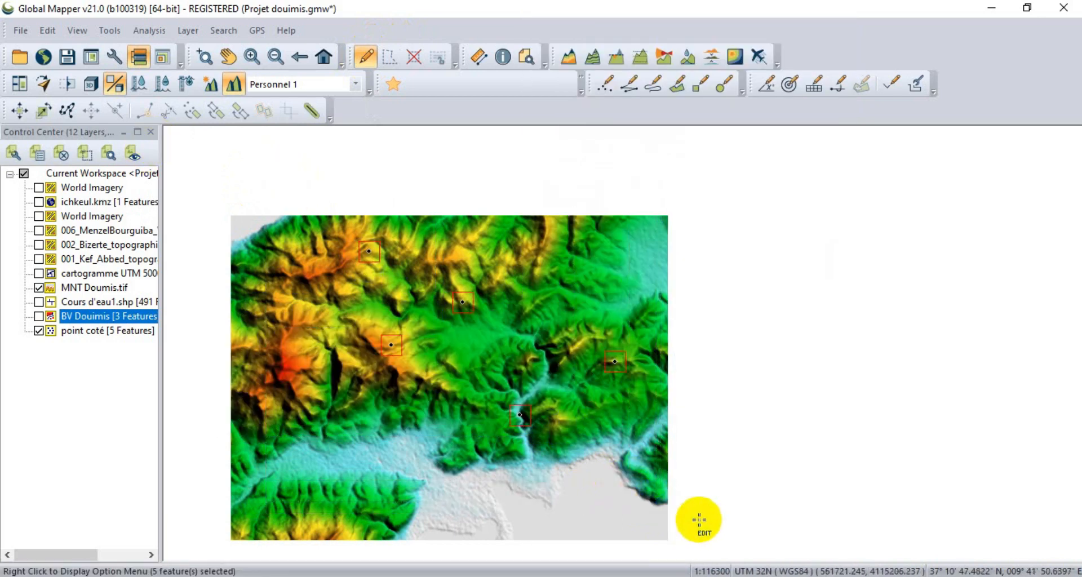
right_click(516, 419)
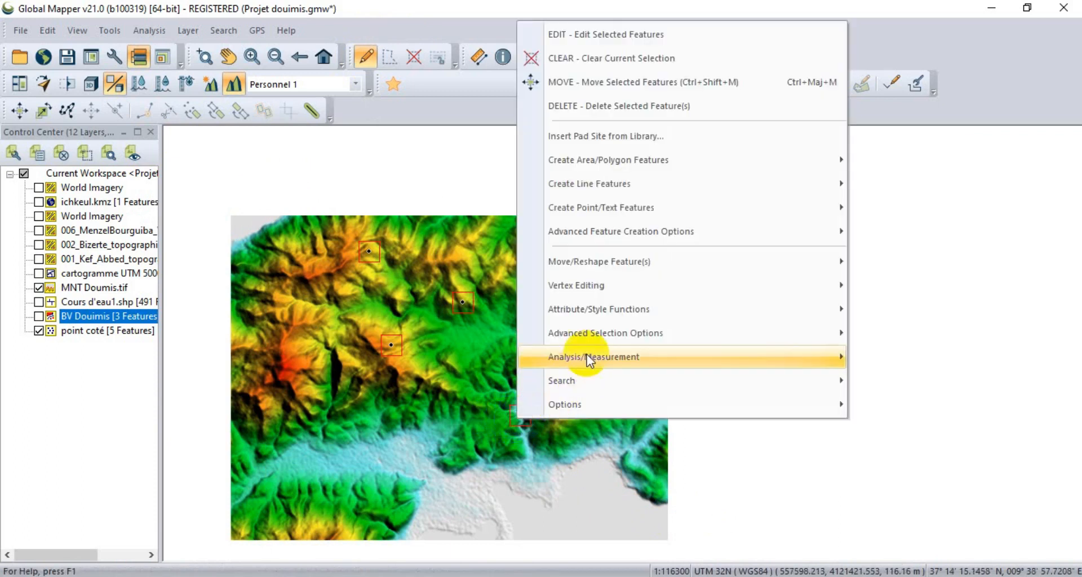
mouse_move(587, 353)
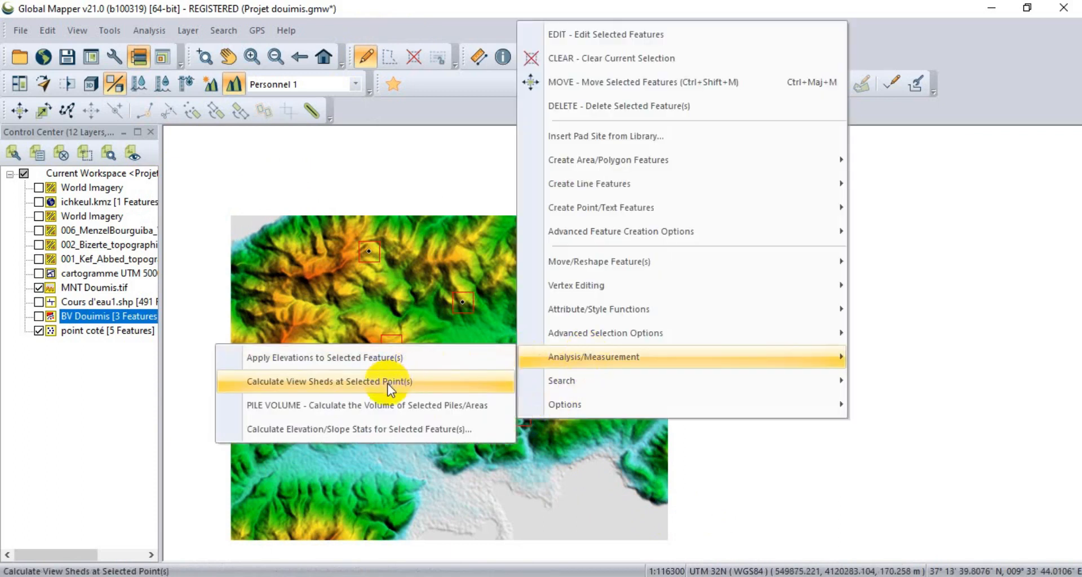
left_click(290, 432)
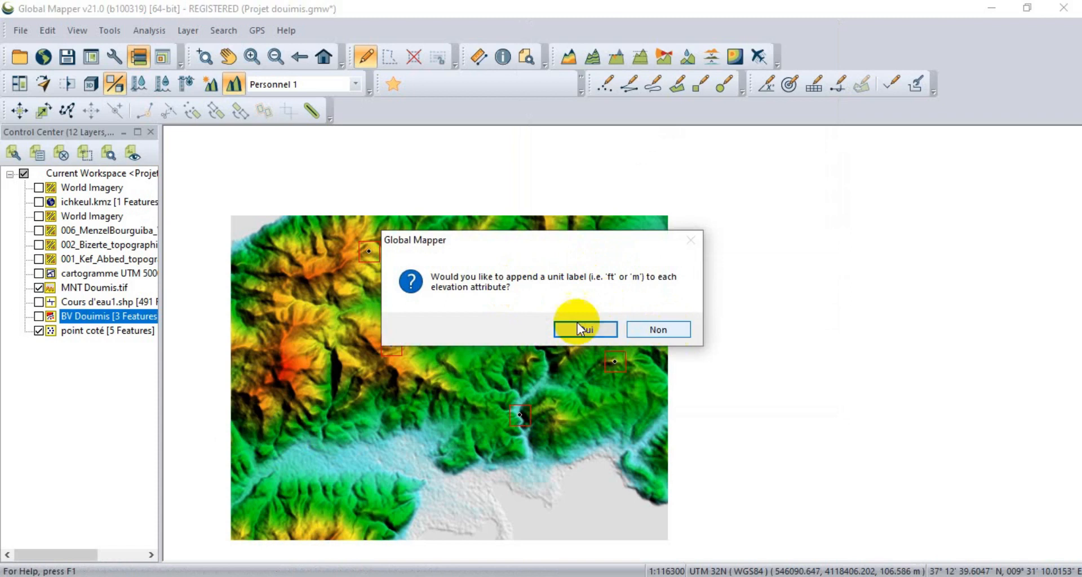
left_click(668, 334)
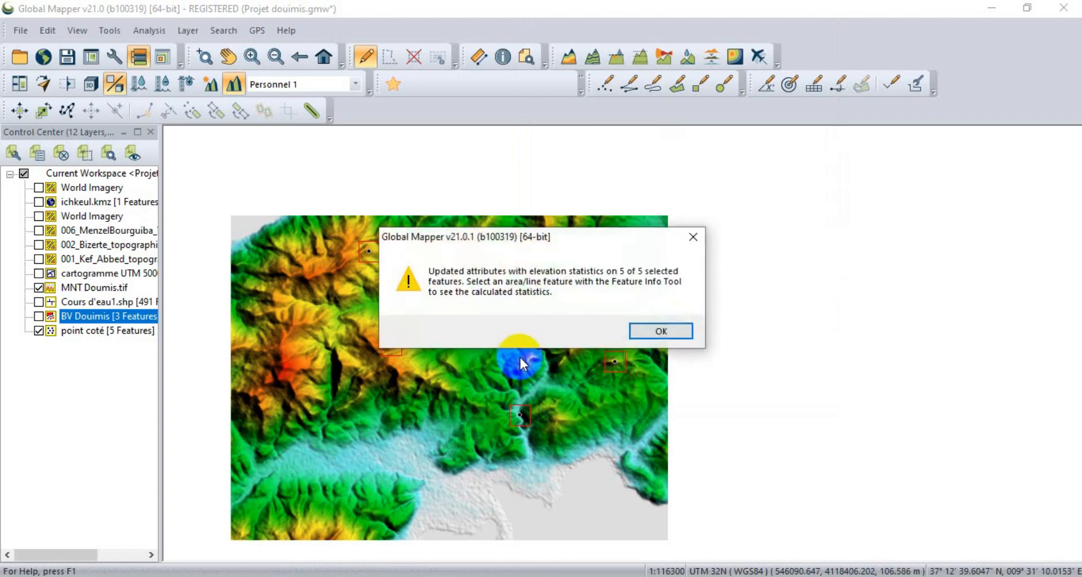
left_click(671, 331)
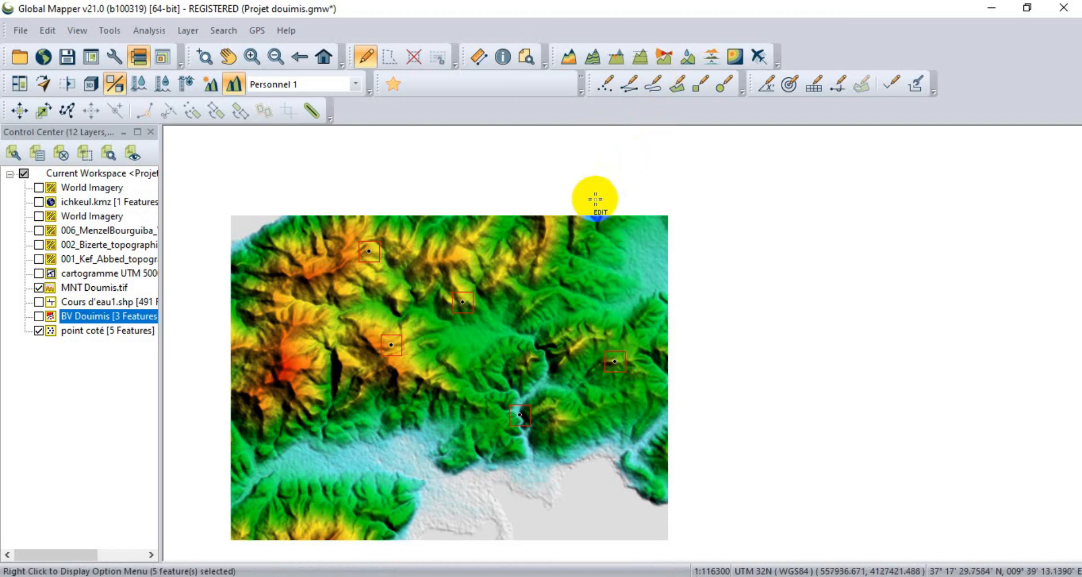
Examine the elevation and slope attributes of the "point coté" features in the vector data search results.
left_click(80, 331)
right_click(79, 331)
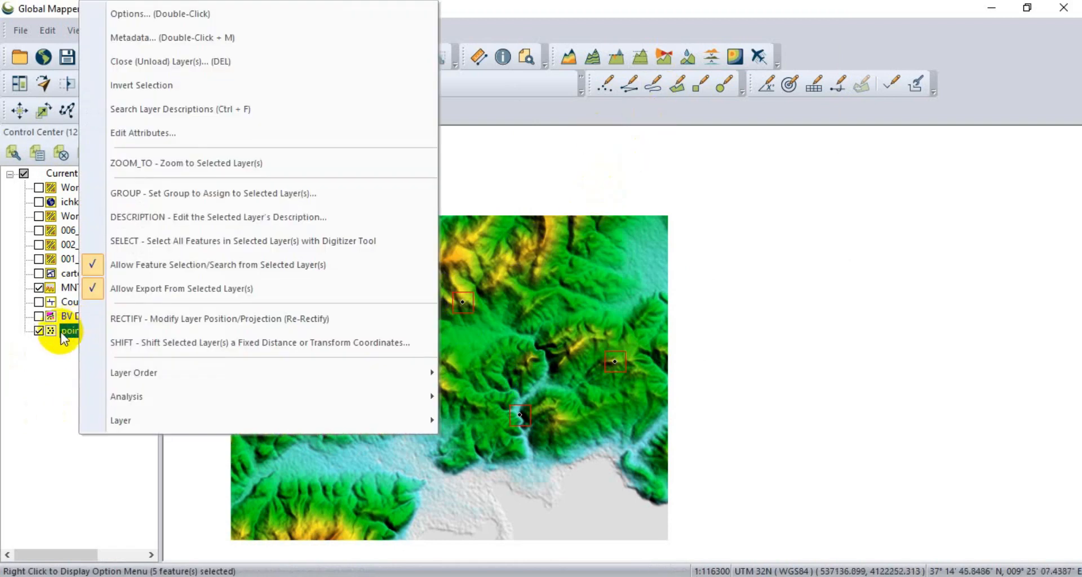
left_click(48, 354)
left_click(65, 331)
left_click(607, 84)
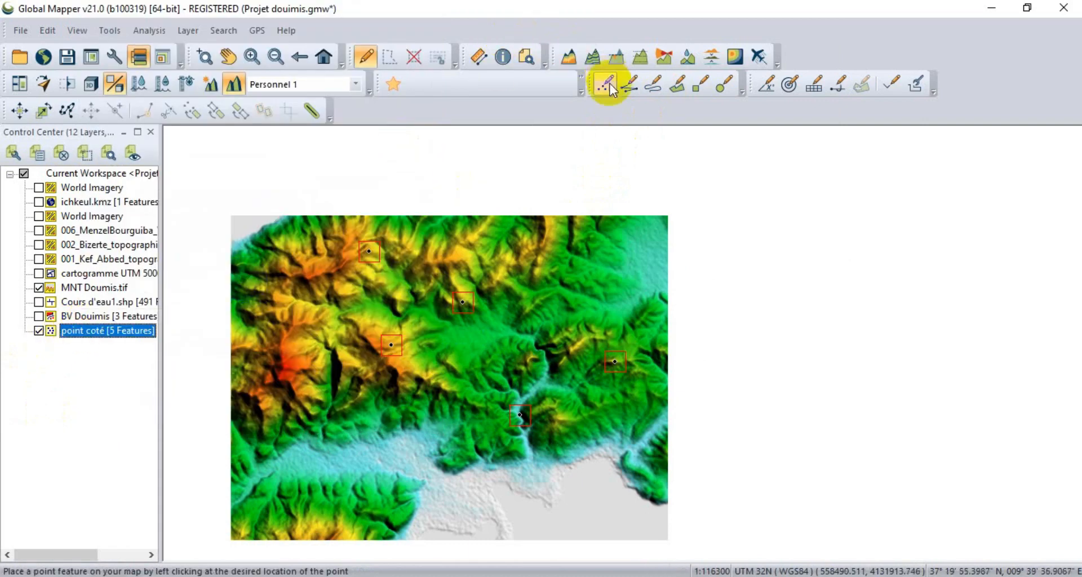
left_click(527, 57)
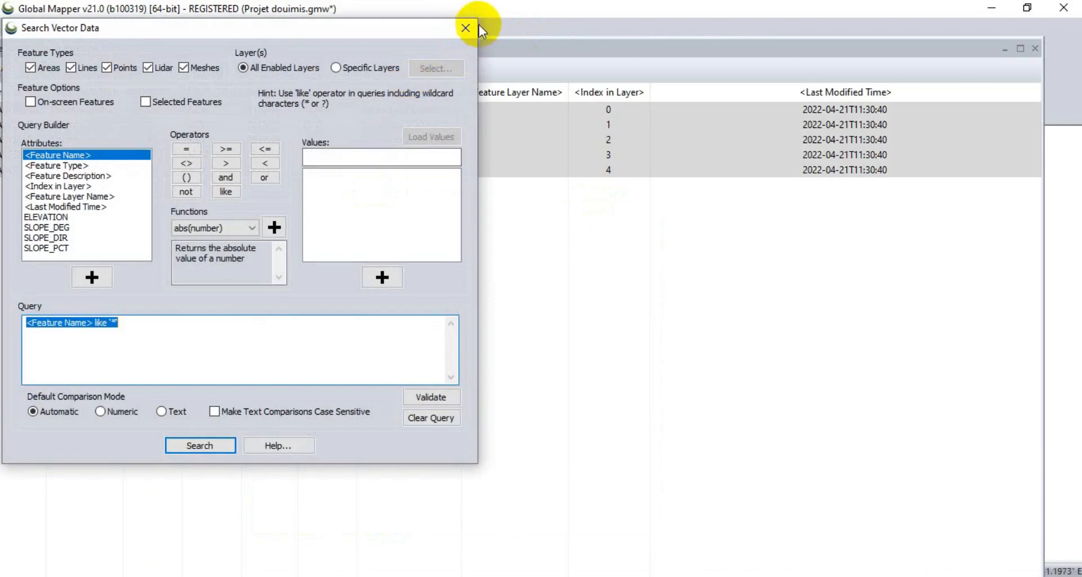
left_click(466, 28)
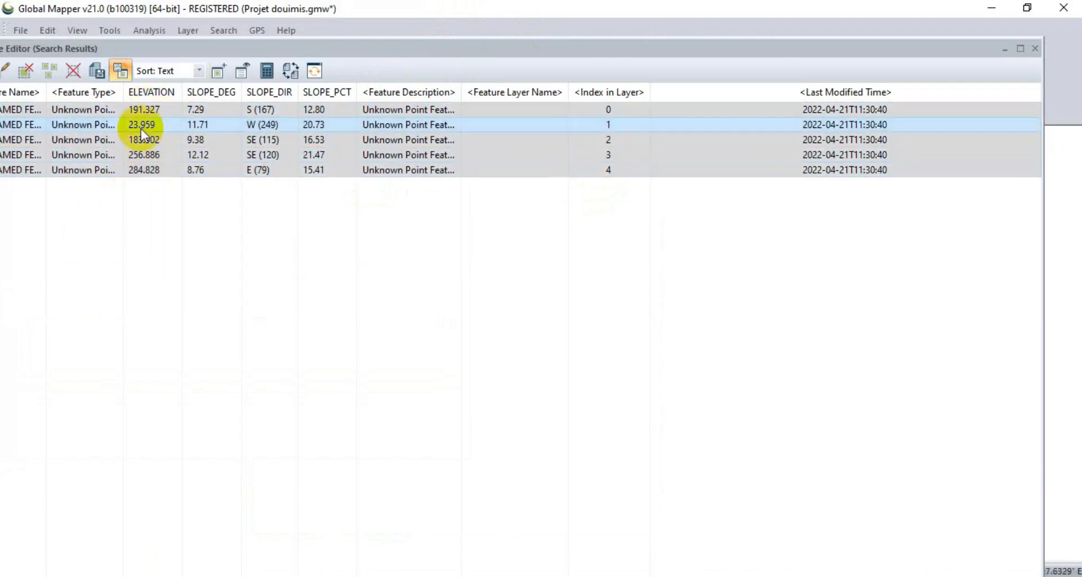
left_click(1033, 50)
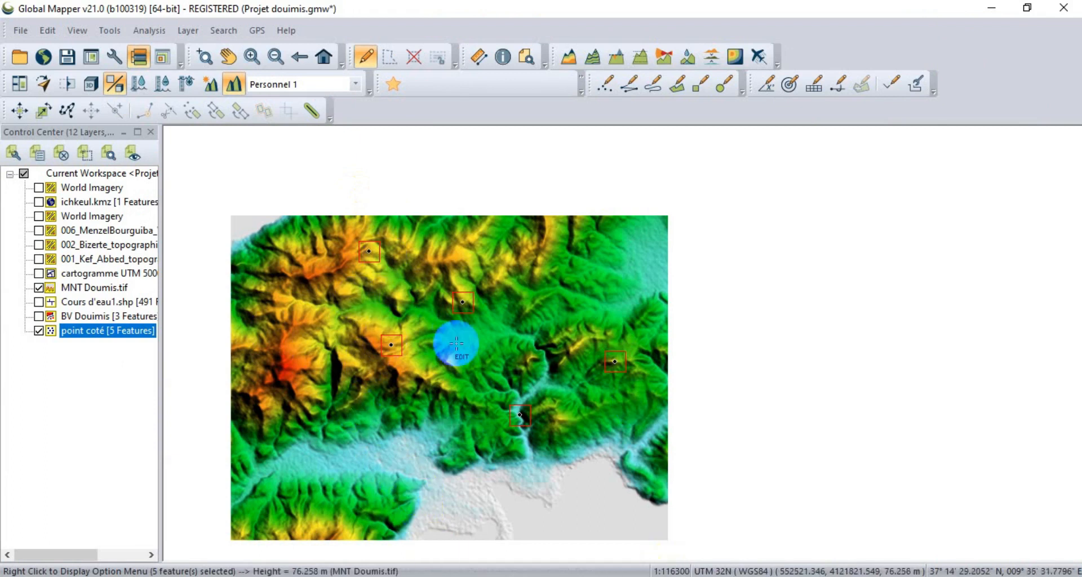
Label the "point coté" layer with the ELEVATION attribute, using Replace to copy the values into the feature names.
double_click(85, 332)
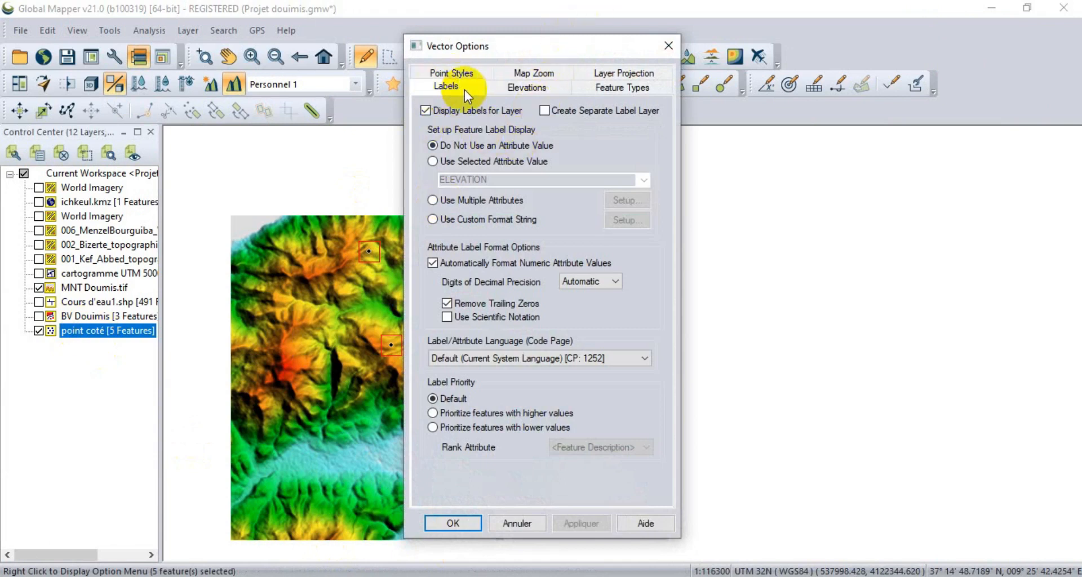
left_click(456, 163)
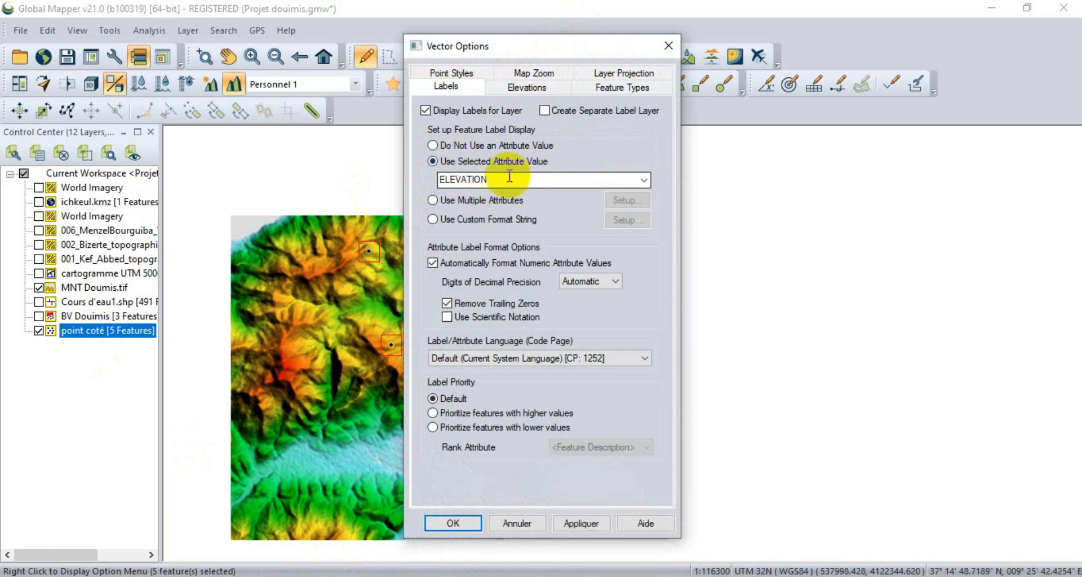
left_click(645, 180)
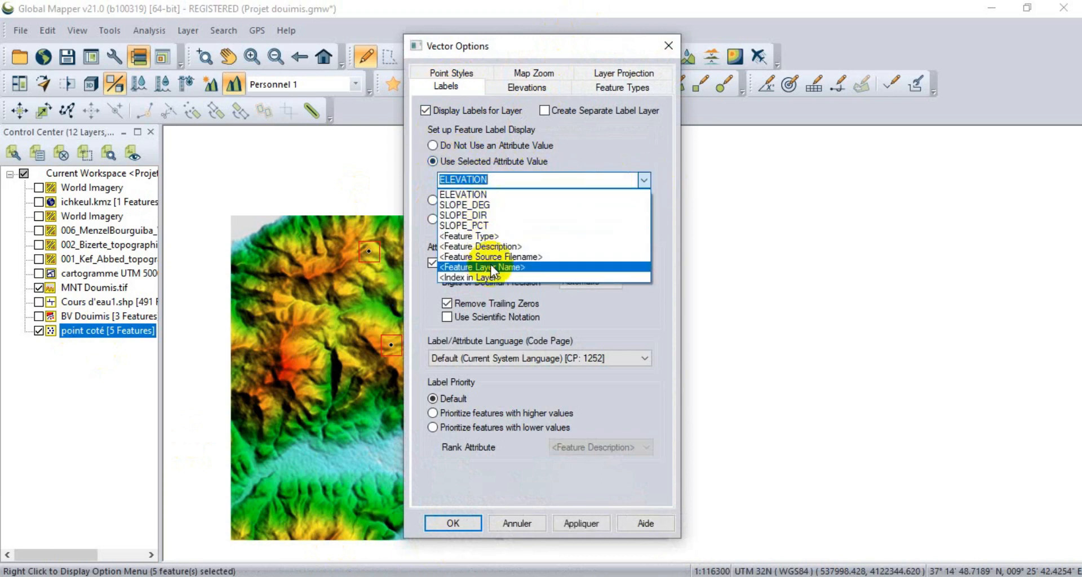
left_click(486, 193)
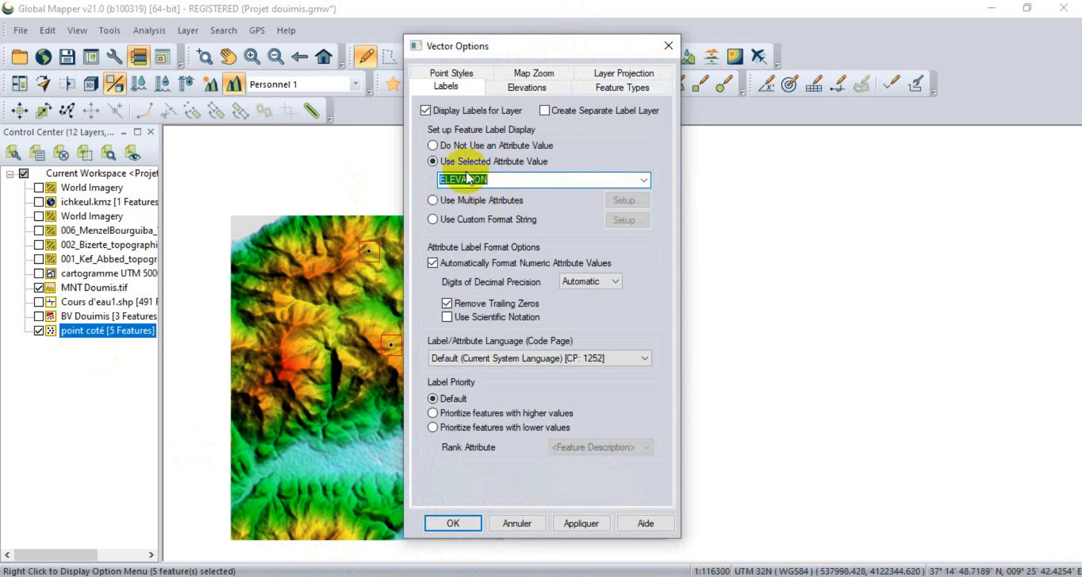
left_click(587, 513)
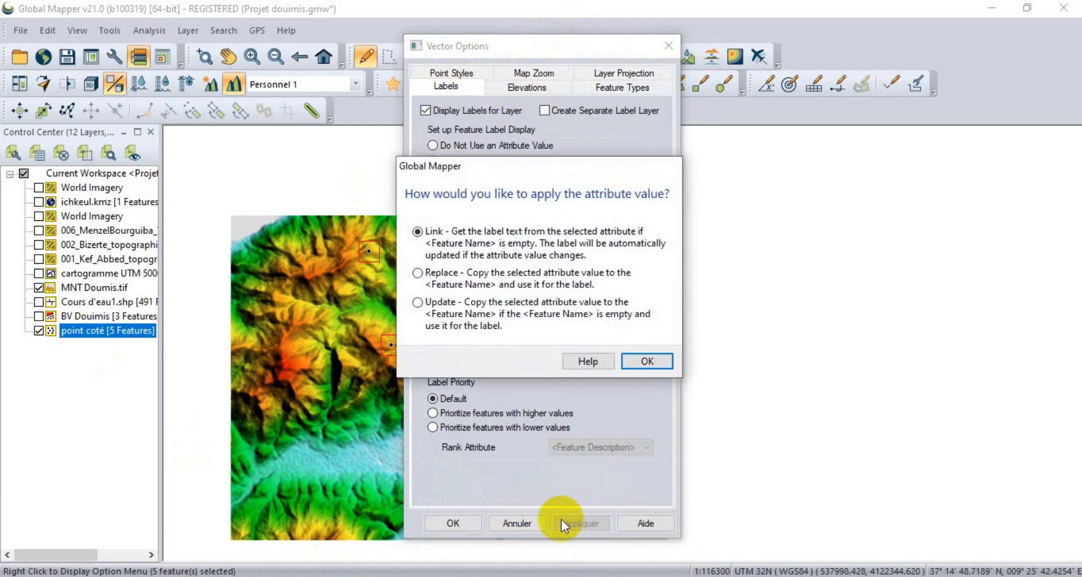
left_click(446, 279)
left_click(637, 363)
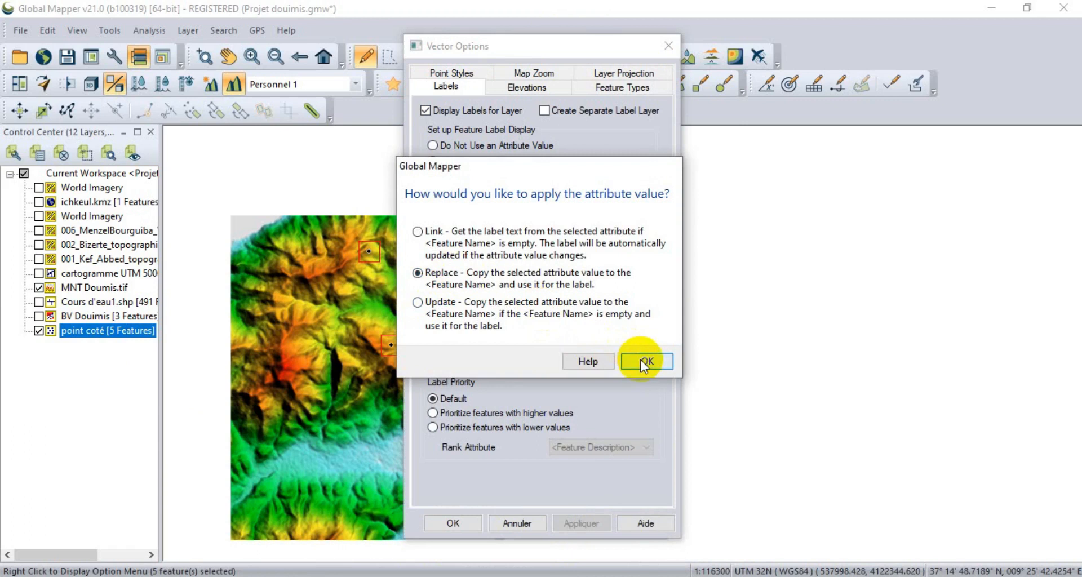
left_click(464, 528)
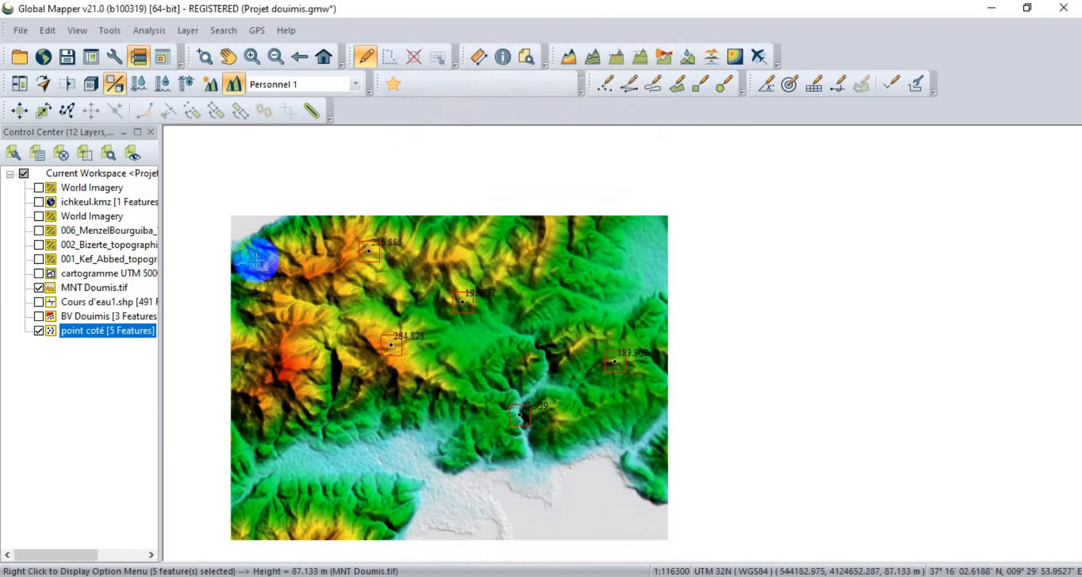
Hide the MNT Doumis.tif elevation model and clear the point selection to view the elevation labels alone.
left_click(37, 289)
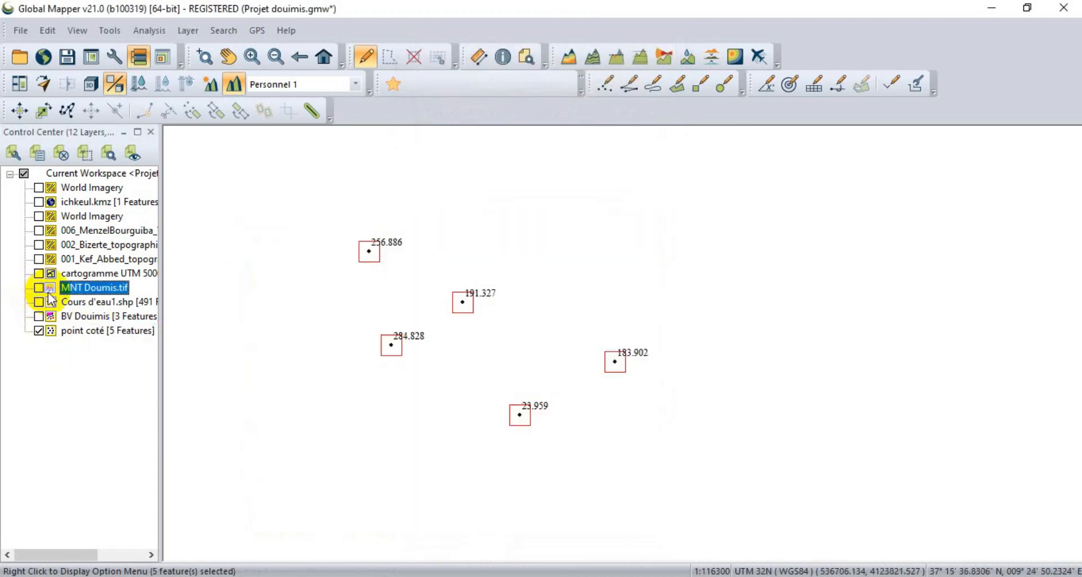
left_click(330, 305)
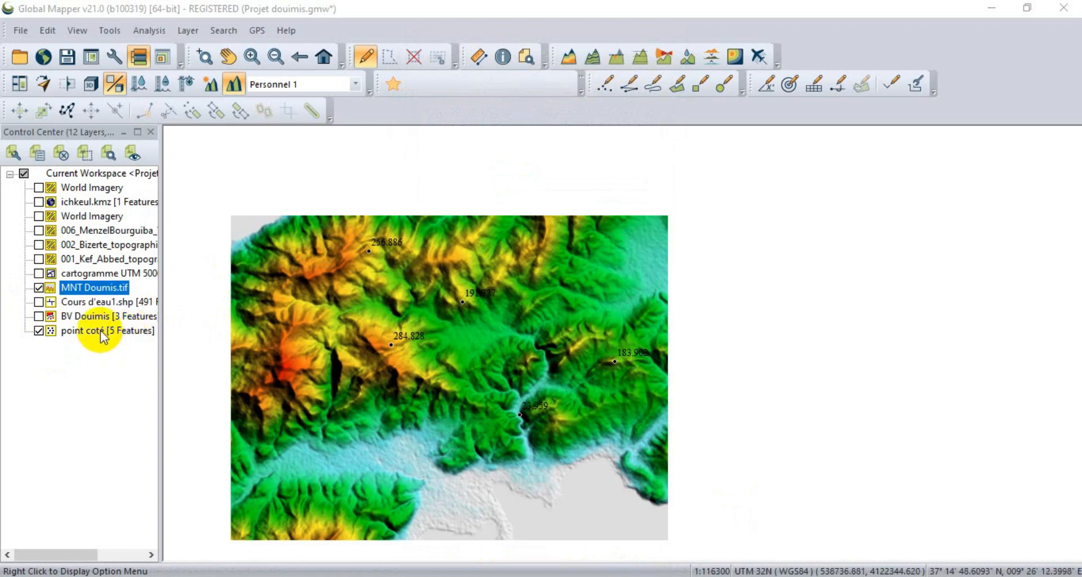
Start exporting only the "point coté" layer to a new file in Shapefile format.
right_click(101, 329)
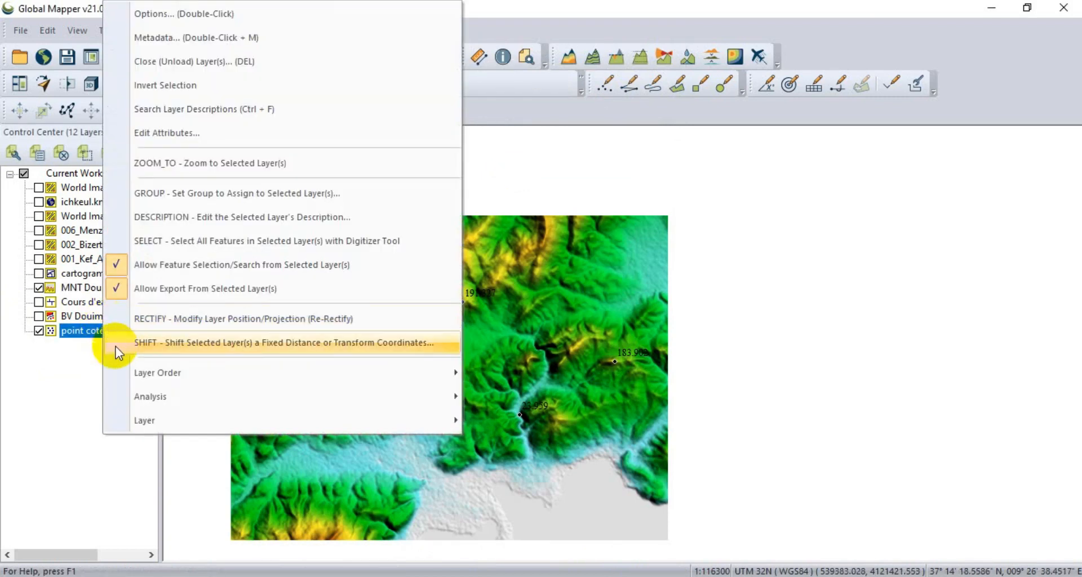
mouse_move(387, 422)
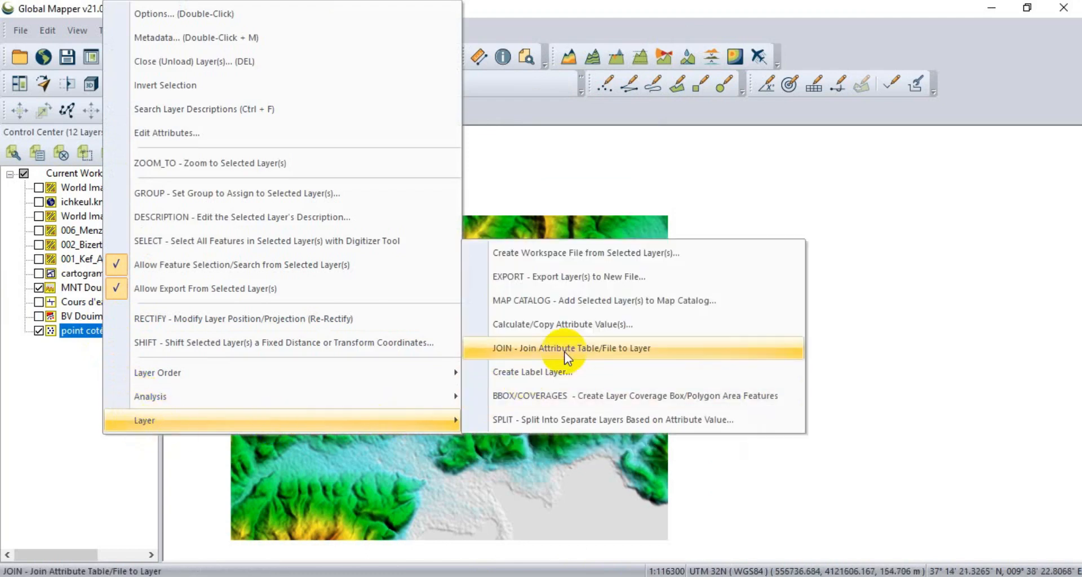
left_click(557, 278)
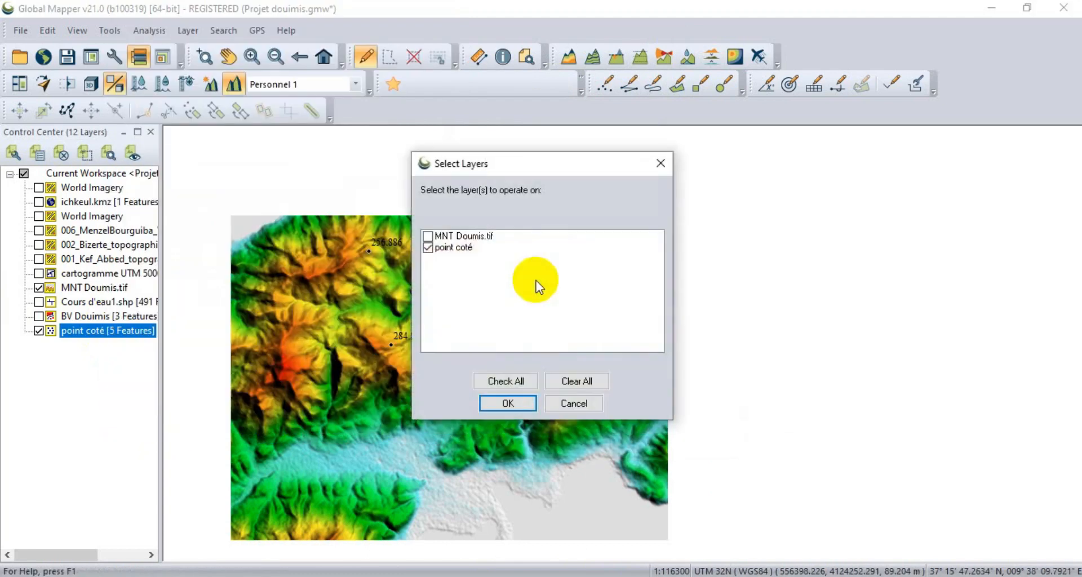
left_click(456, 252)
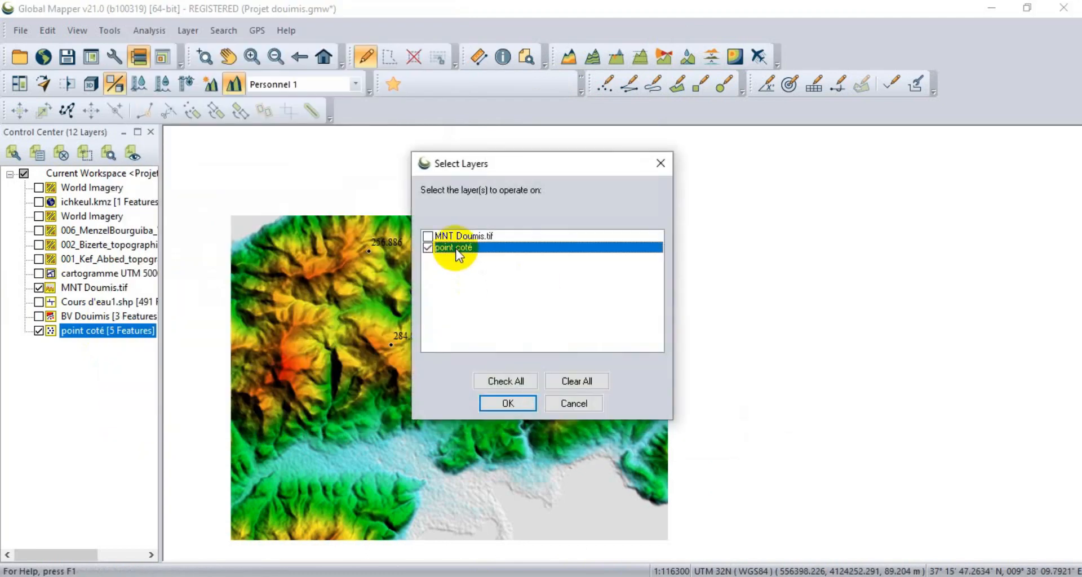
left_click(502, 405)
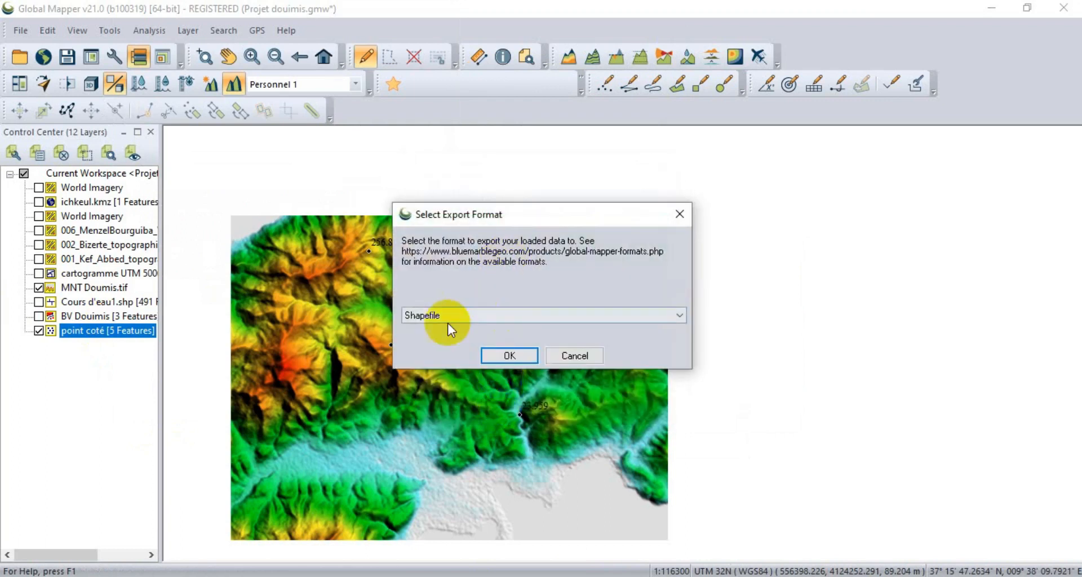
left_click(505, 354)
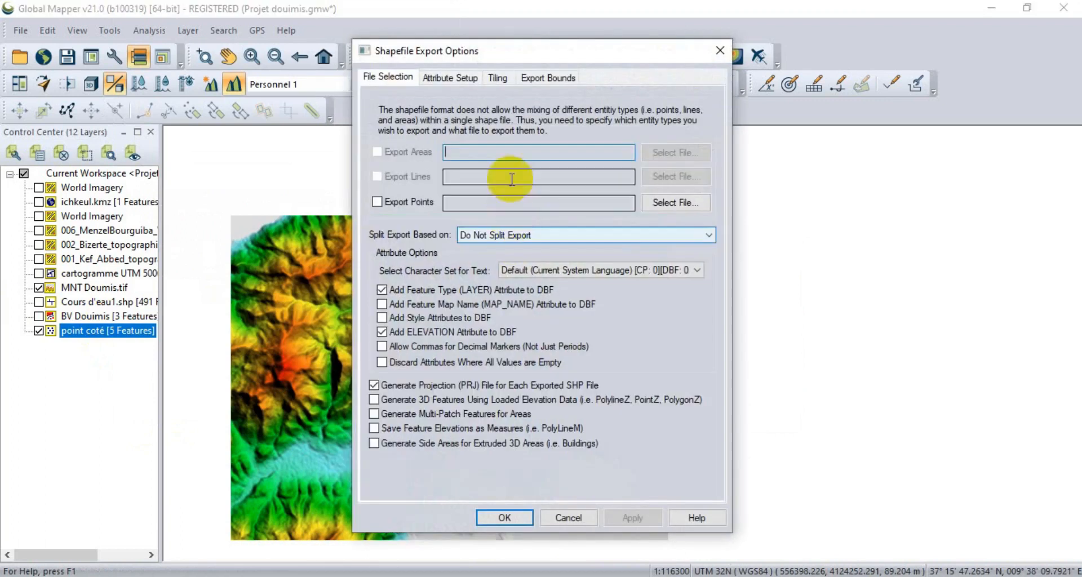
Export the points as "points cotés" in the shp folder, using Current Projection (UTM - meters) for the export bounds.
left_click(387, 205)
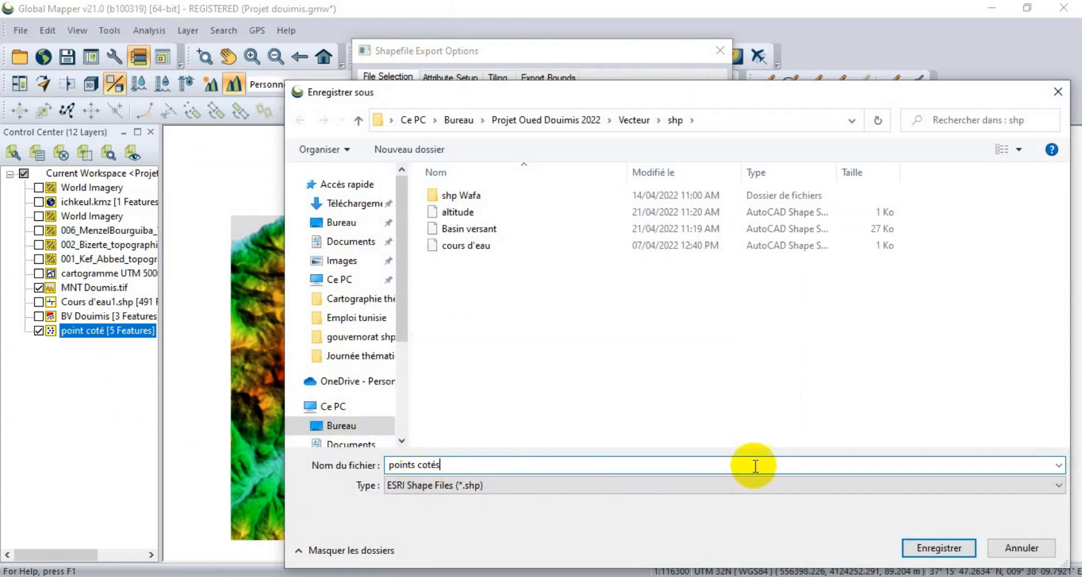
left_click(939, 546)
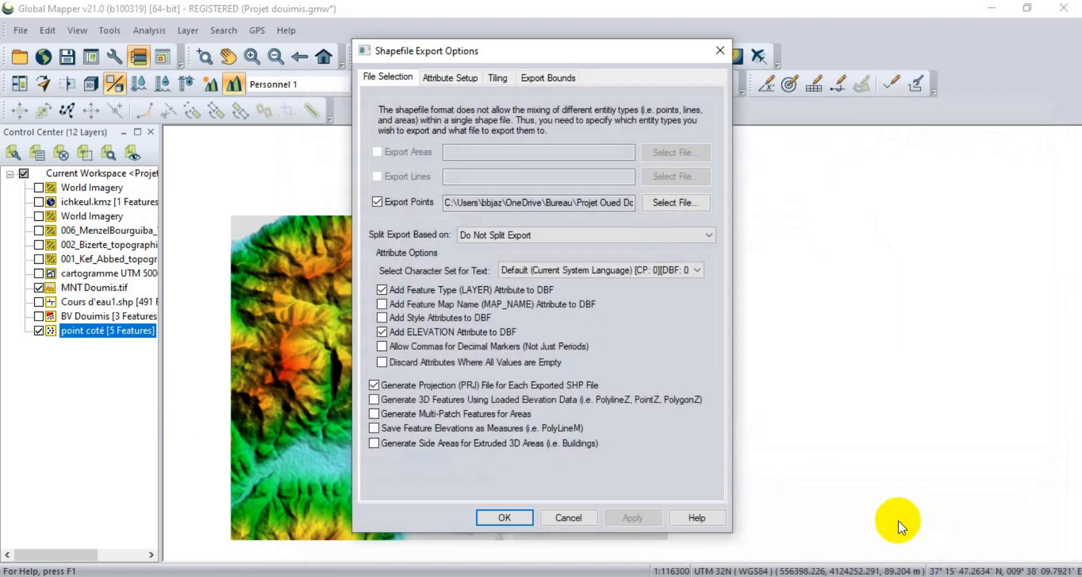
left_click(541, 82)
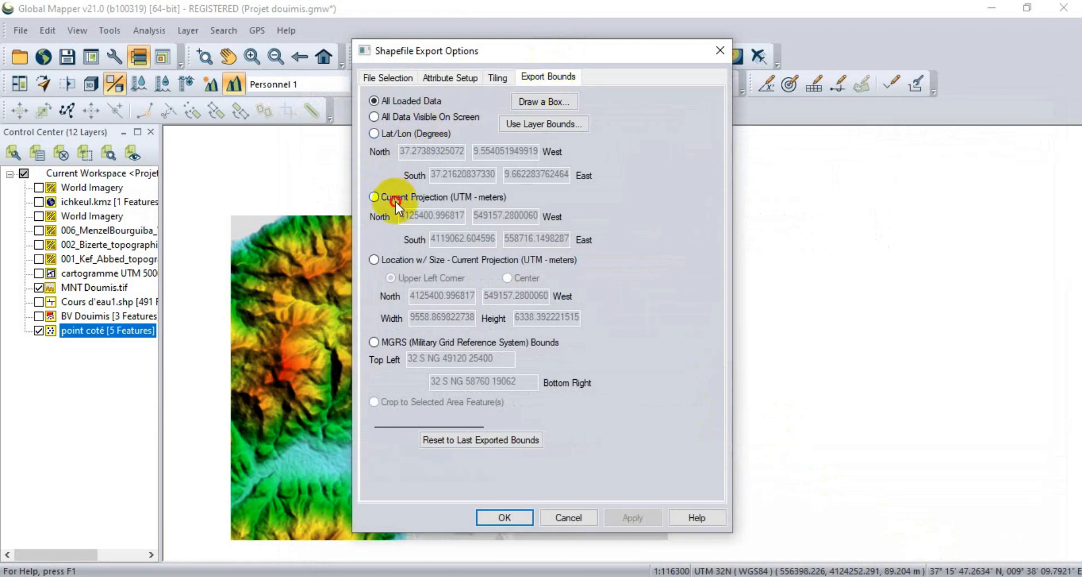
left_click(395, 200)
left_click(523, 519)
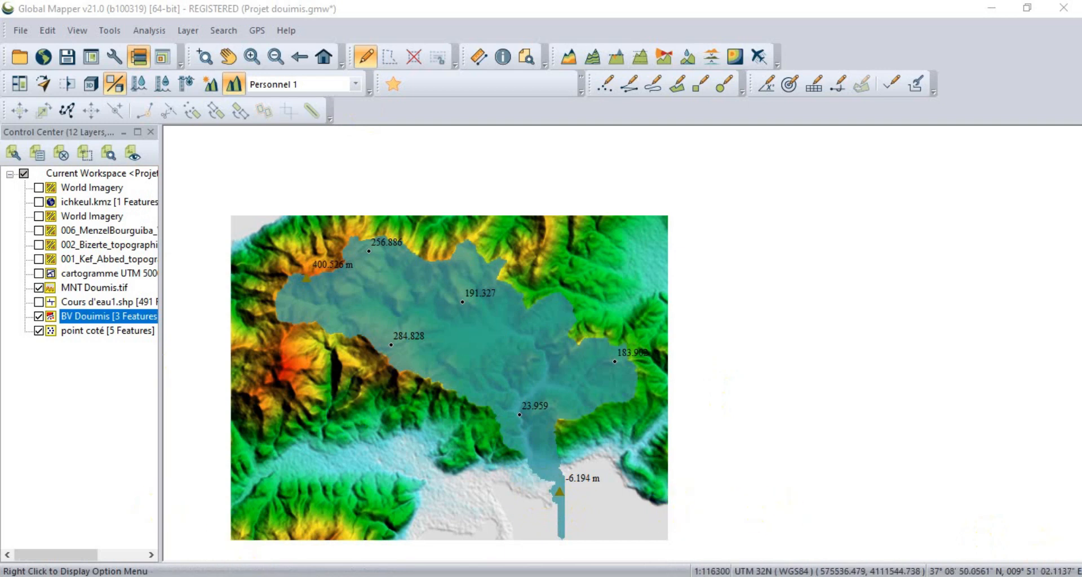
Show the Cours d'eau1.shp streams over the watershed and select the watershed polygon near its southern outlet.
left_click(39, 302)
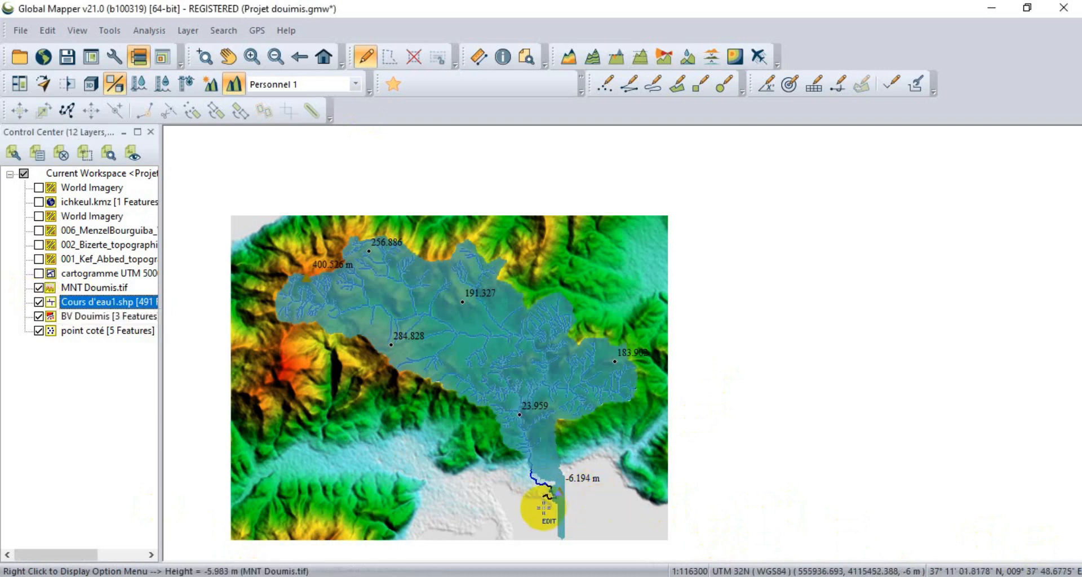
scroll(542, 508, "up", 3)
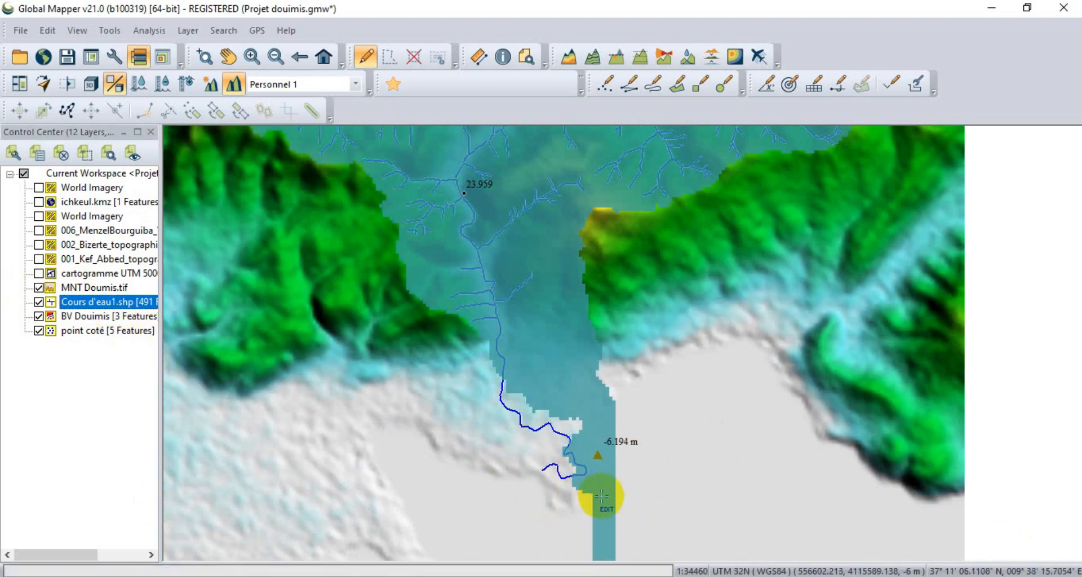
left_click(583, 497)
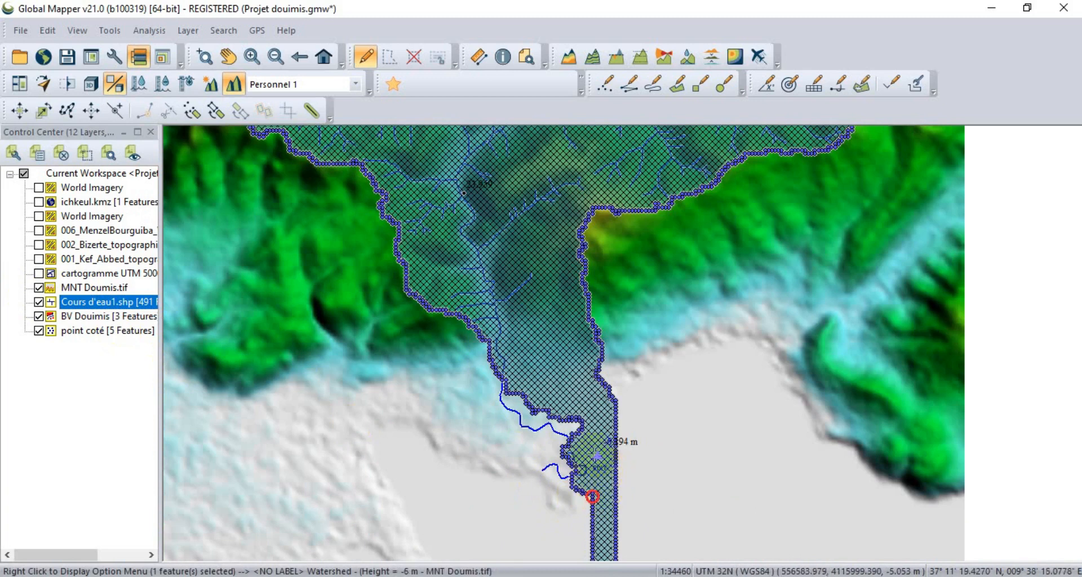
scroll(519, 411, "down", 1)
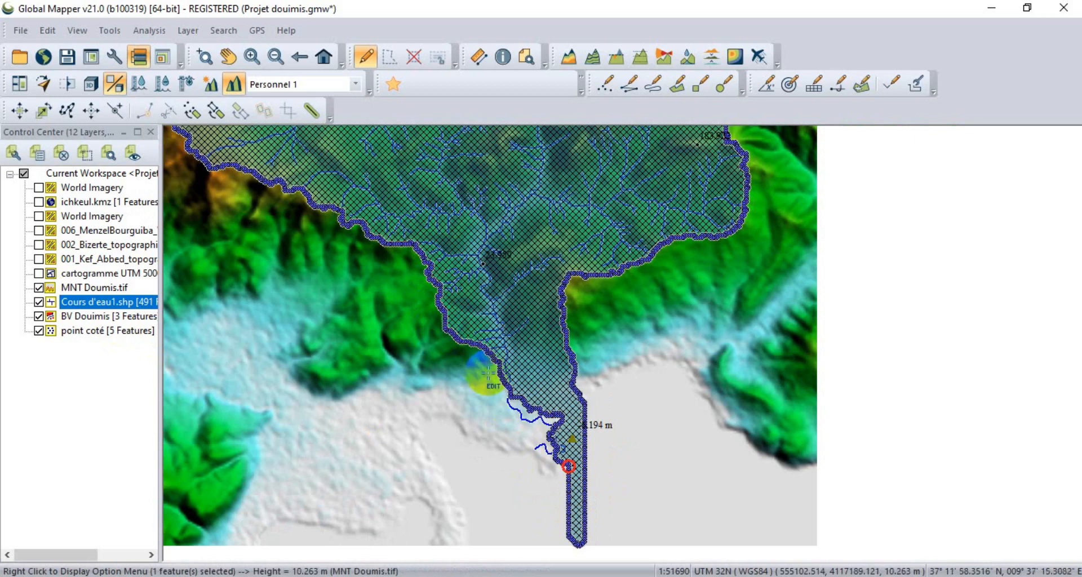
scroll(551, 466, "down", 2)
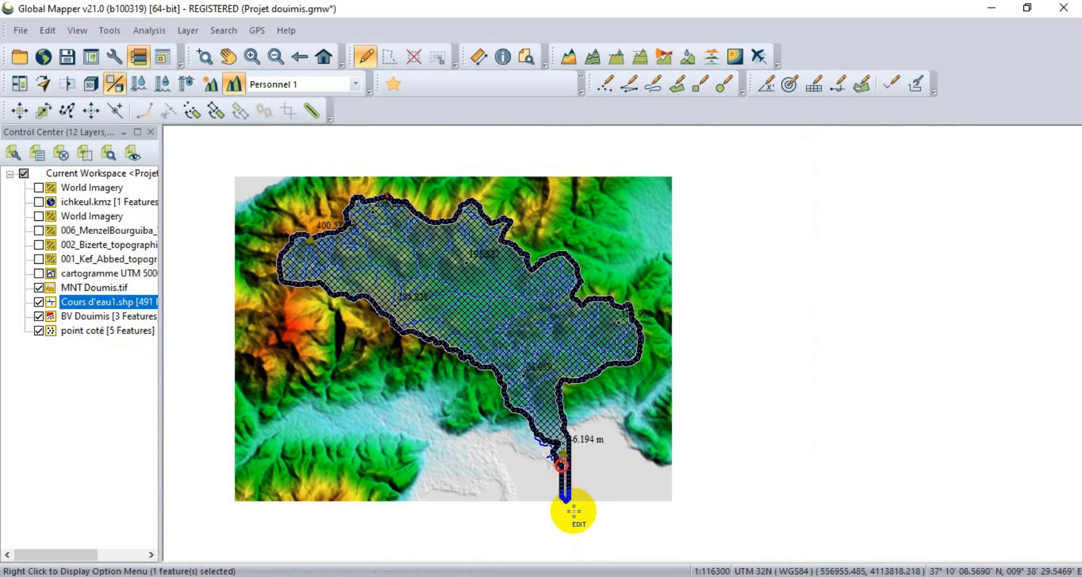
scroll(575, 513, "up", 1)
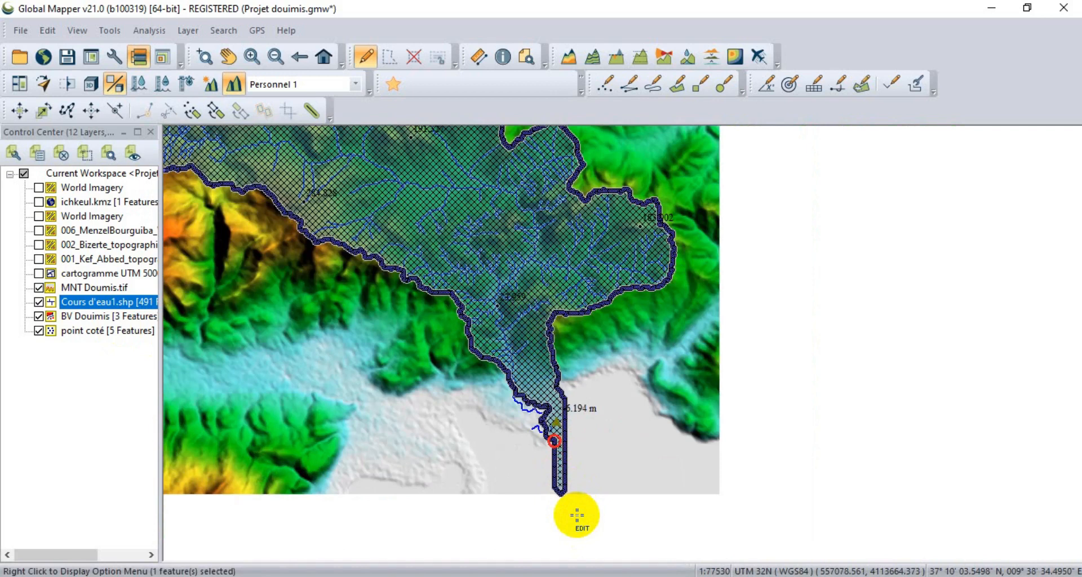
Hide the streams layer and delete the watershed polygon's vertices along the narrow strip extending south of the outlet.
left_click_drag(577, 507, 535, 436)
left_click(539, 496)
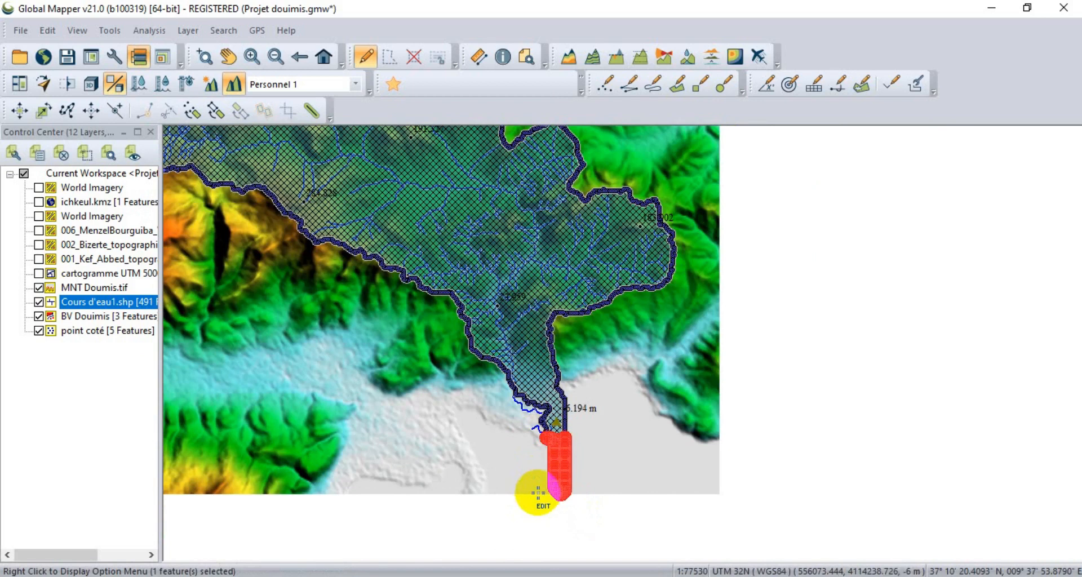
scroll(571, 457, "up", 2)
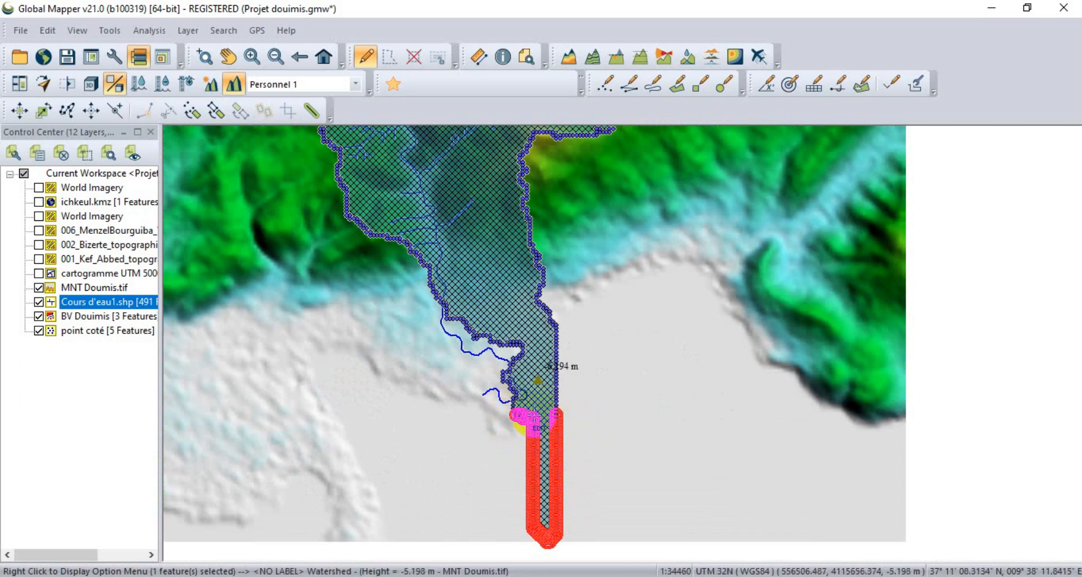
left_click(38, 302)
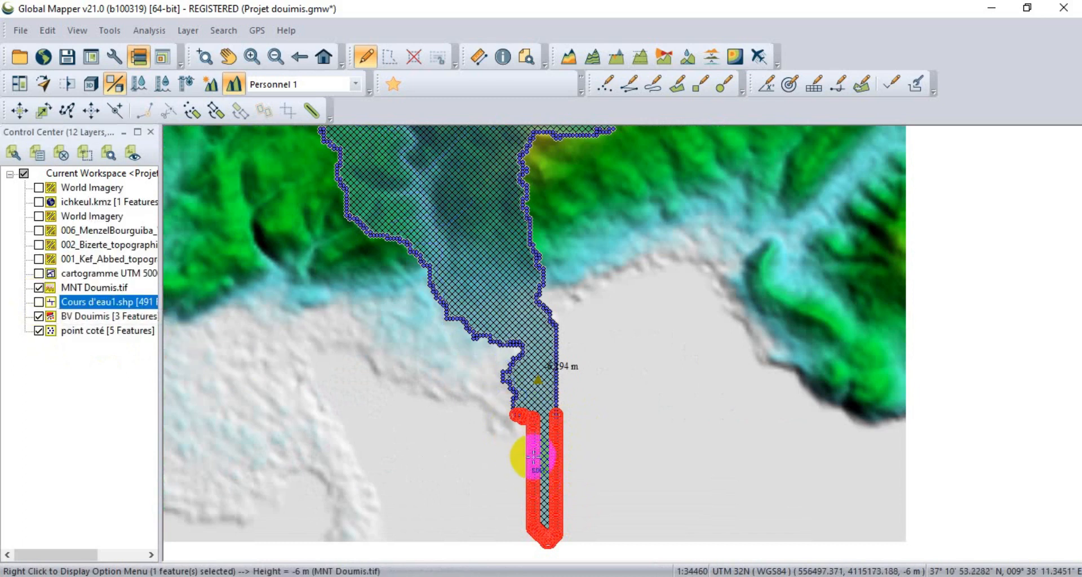
right_click(533, 455)
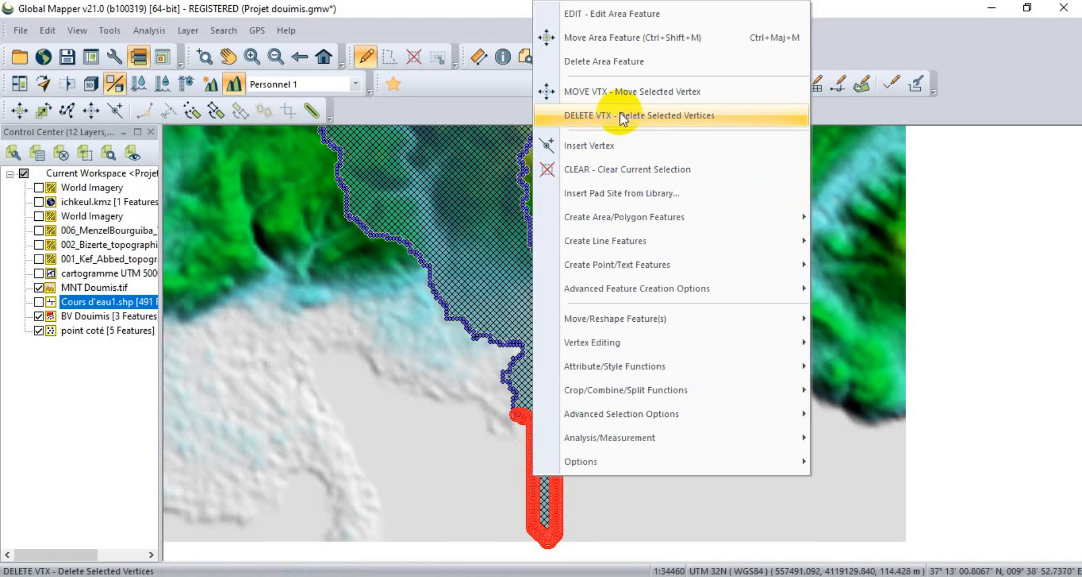
left_click(620, 115)
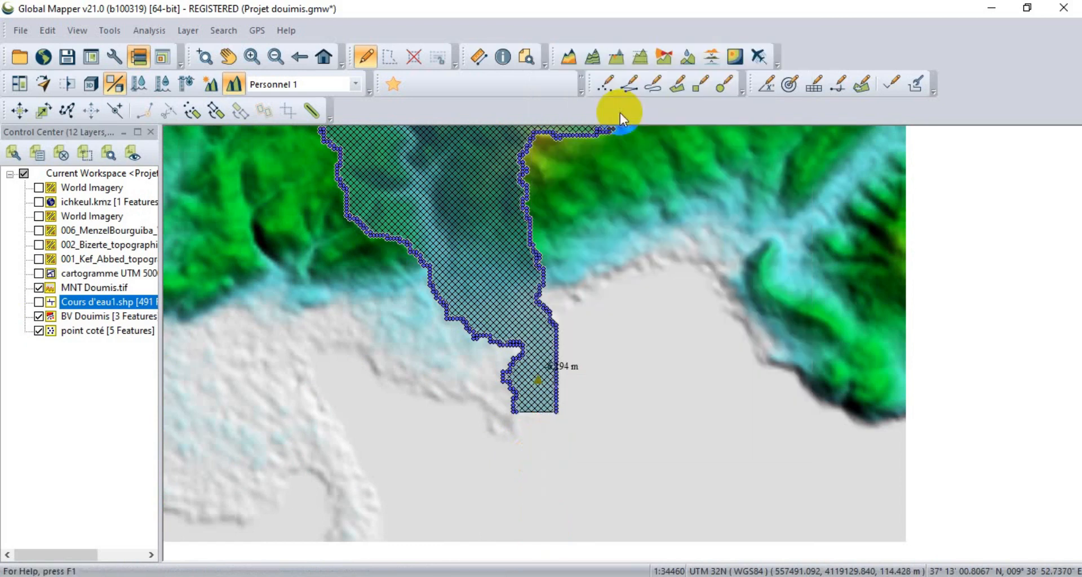
Check the watershed outlet against the stream course, and delete the polygon's jagged vertices along its lower western edge.
scroll(475, 333, "up", 1)
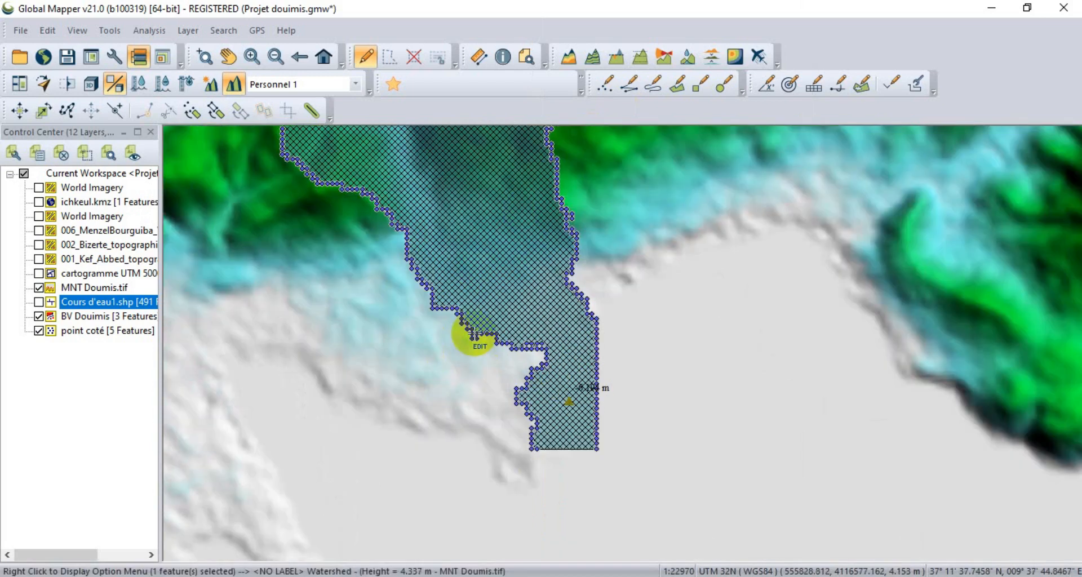
left_click_drag(387, 238, 418, 286)
left_click(38, 304)
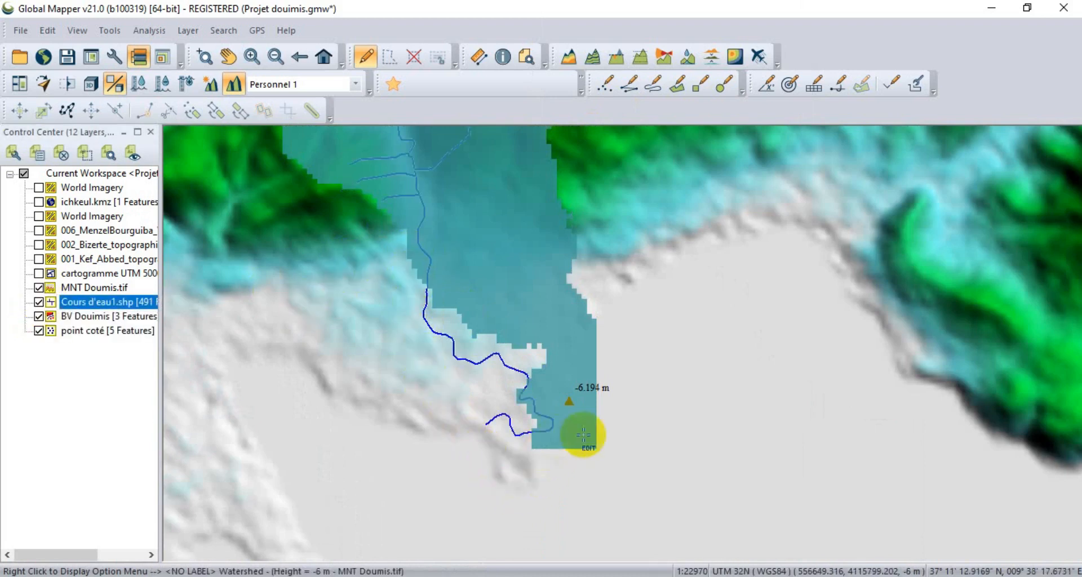
left_click(39, 302)
left_click_drag(399, 259, 557, 476)
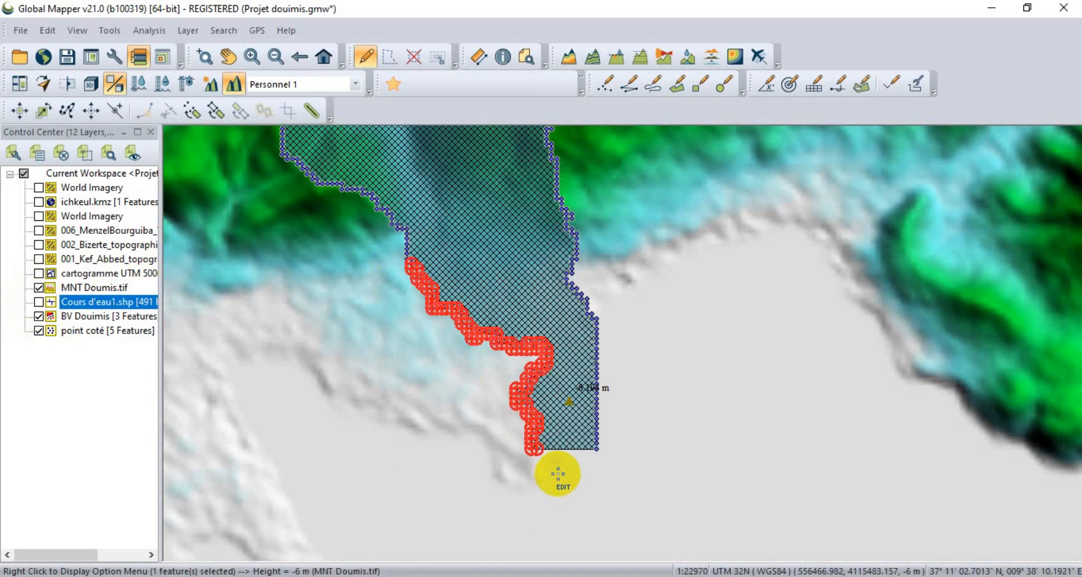
right_click(445, 309)
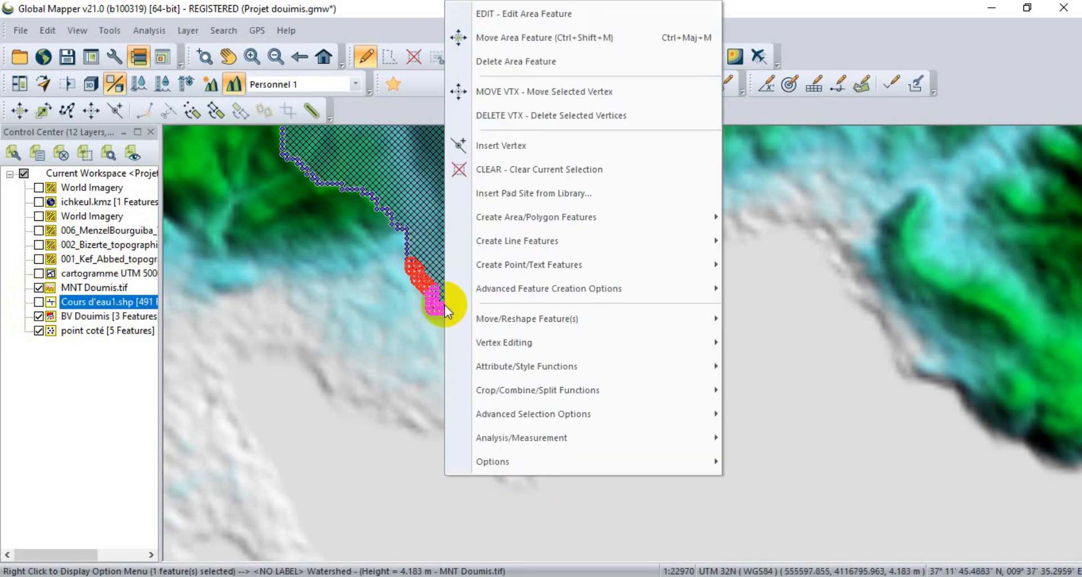
left_click(523, 121)
Delete the watershed polygon's vertices along the straight vertical eastern edge at the outlet.
left_click_drag(636, 478, 544, 328)
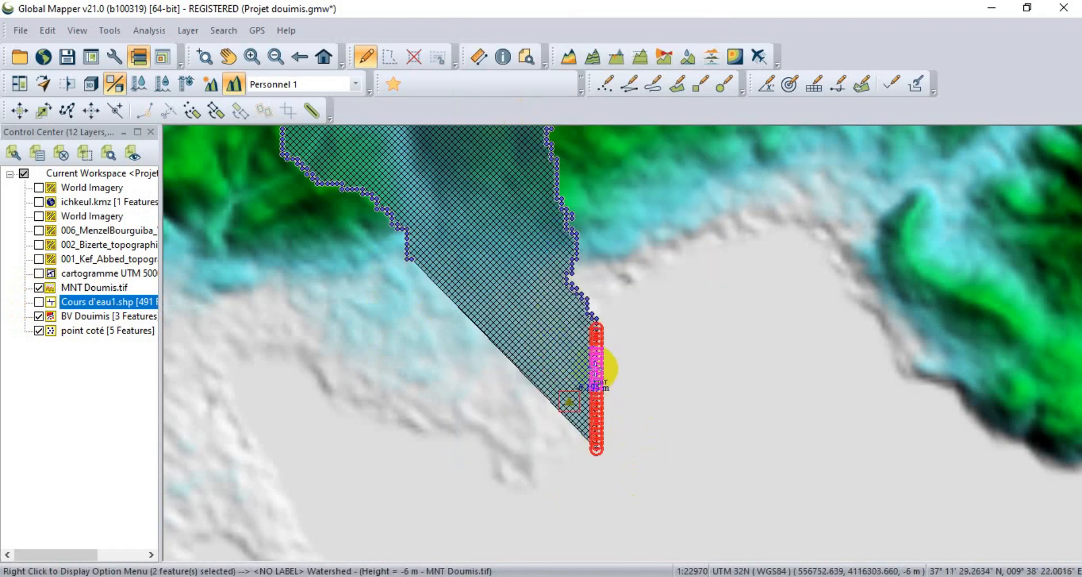
left_click_drag(630, 496, 595, 334)
right_click(597, 352)
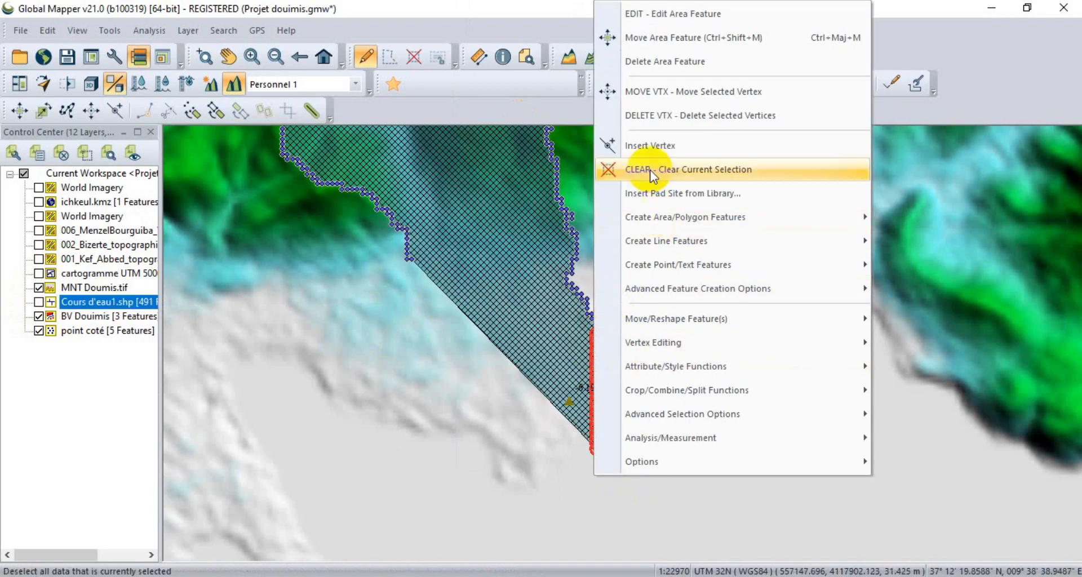
left_click(644, 115)
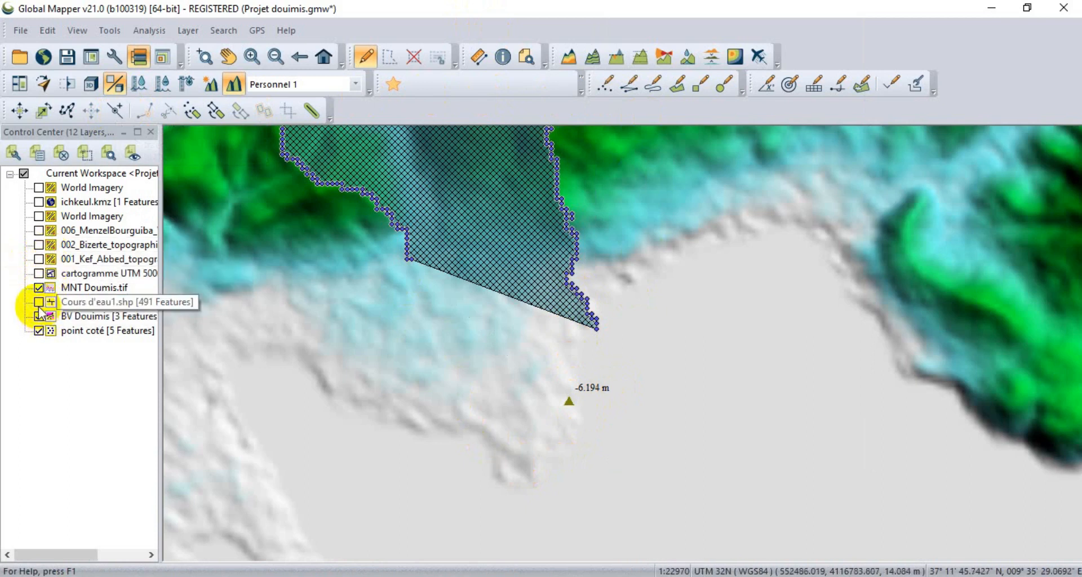
Hide MNT Doumis.tif and show the 002_Bizerte_topographique.jpg and 006_MenzelBourguiba_VI.jpg topographic maps beneath the watershed.
left_click(38, 245)
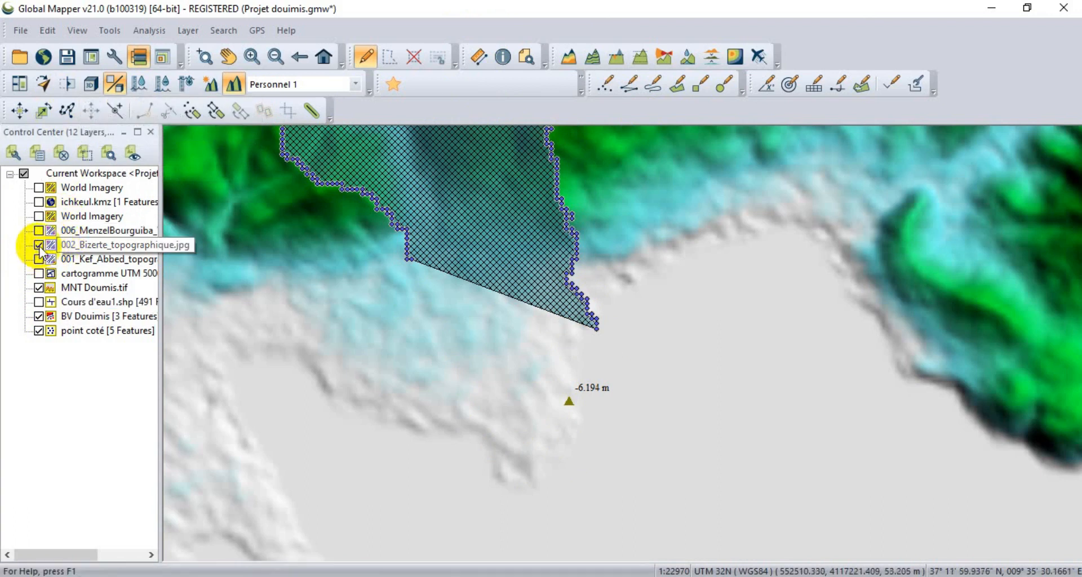
left_click(38, 288)
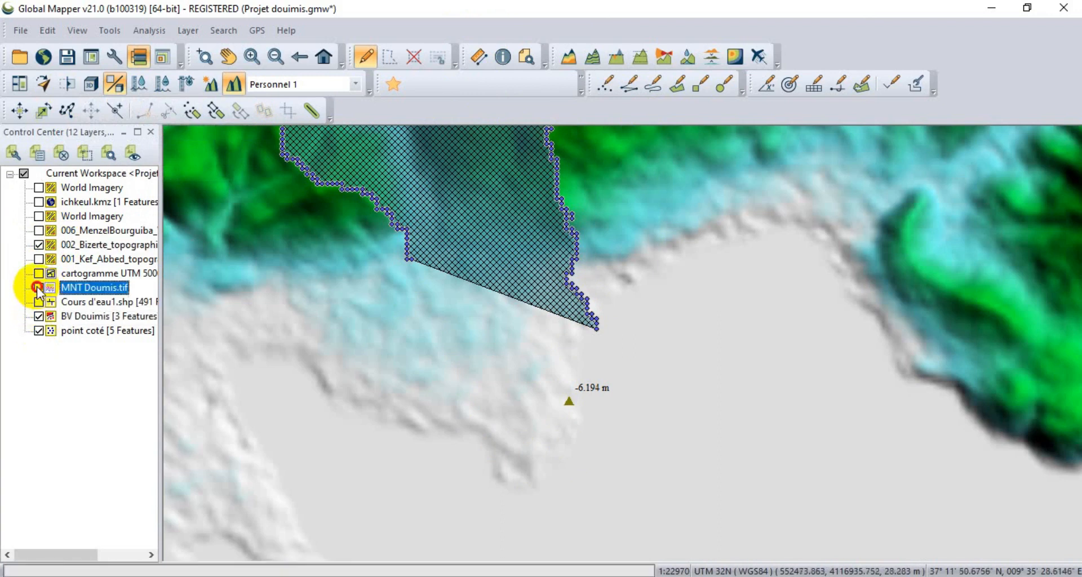
left_click(38, 230)
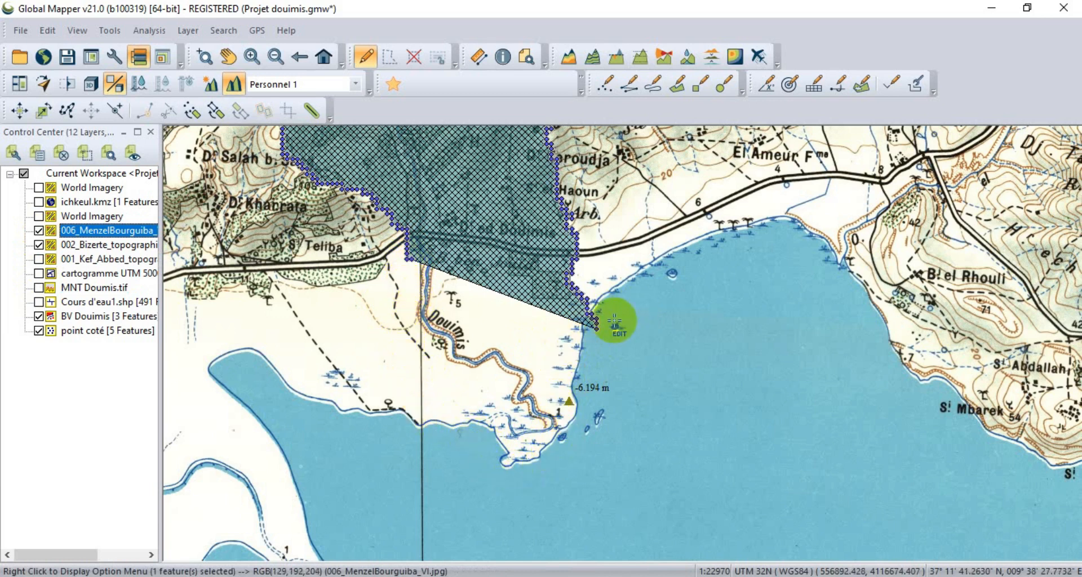
Delete the watershed polygon's southeastern tip vertices that extend past the mapped shoreline into the lake.
scroll(615, 322, "up", 2)
left_click_drag(596, 369, 530, 300)
right_click(587, 333)
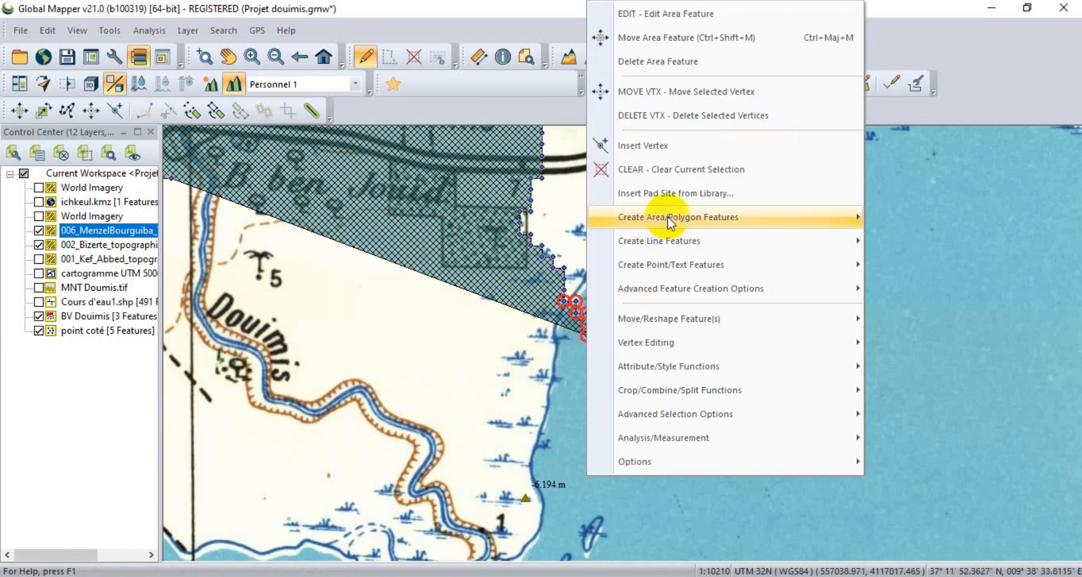
left_click(681, 115)
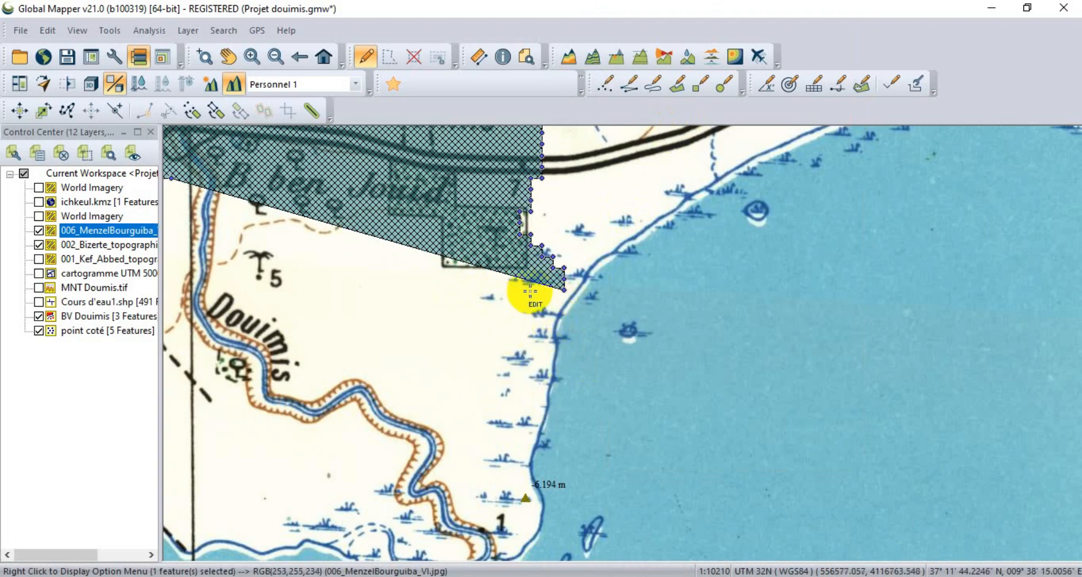
Insert a vertex on the watershed polygon's southern edge, extending it to the mapped lake shoreline west of the Douimis mouth.
left_click(117, 110)
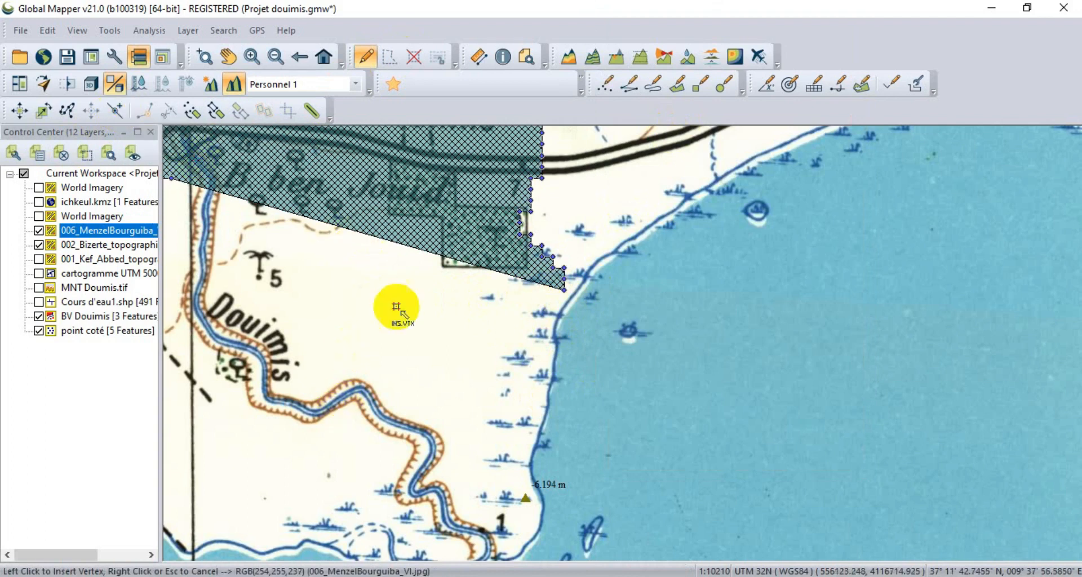
scroll(395, 303, "down", 1)
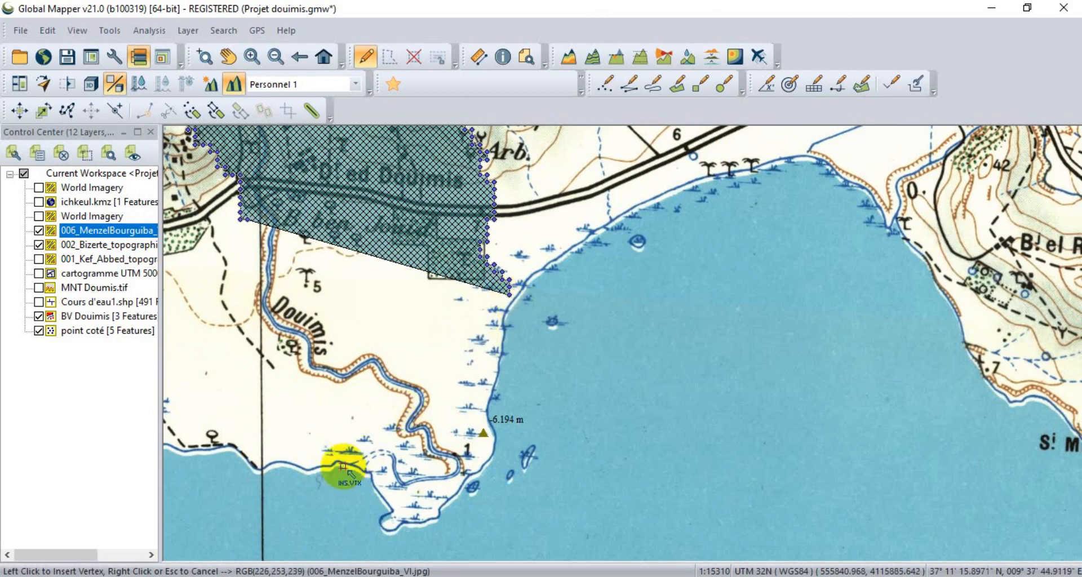
left_click(324, 466)
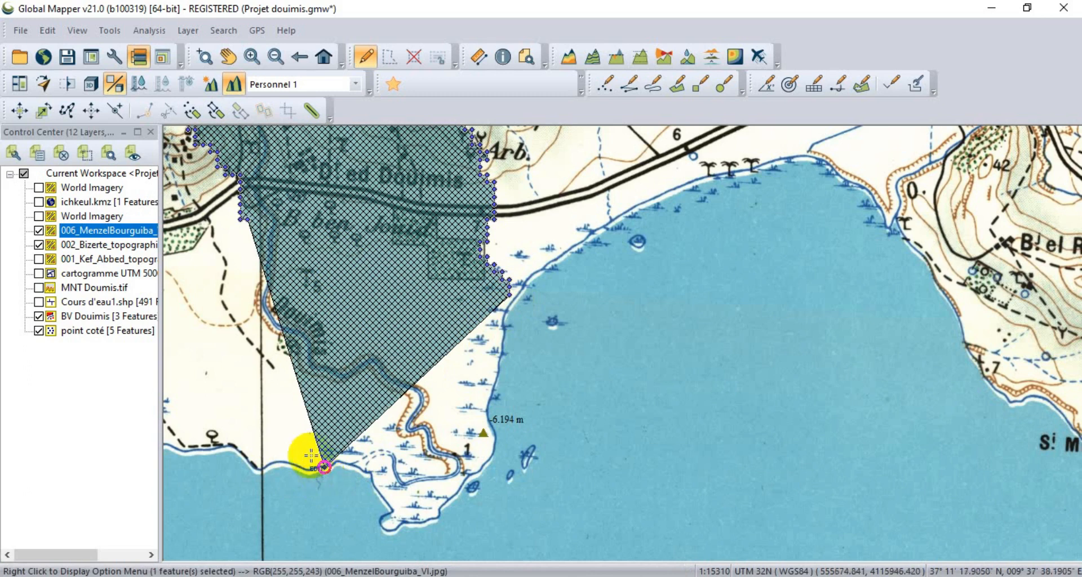
Insert two vertices where the watershed's southeastern corner meets the lake, aligning the edge with the mapped shoreline.
scroll(526, 306, "up", 2)
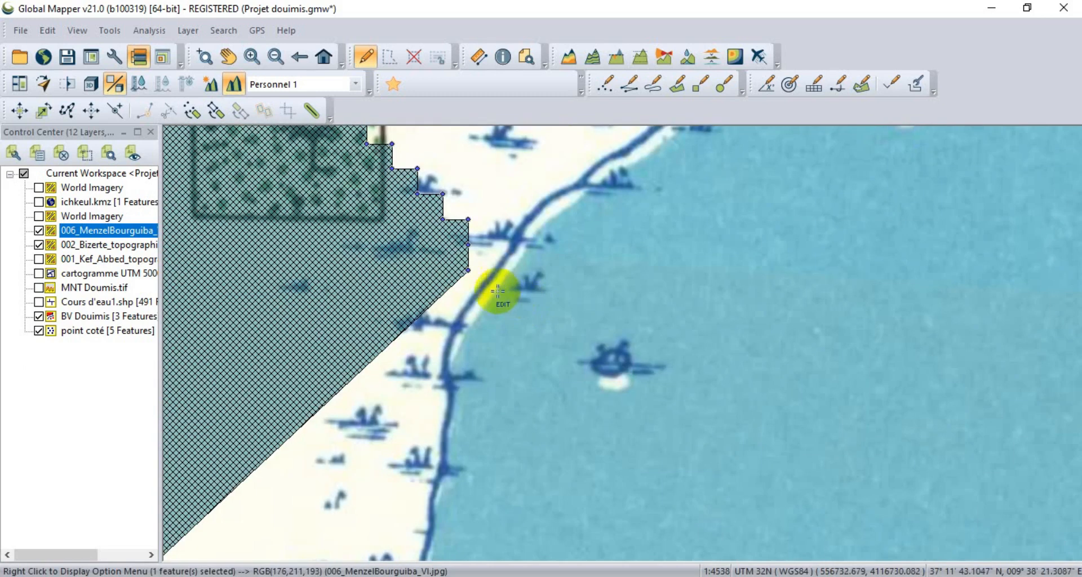
left_click(115, 109)
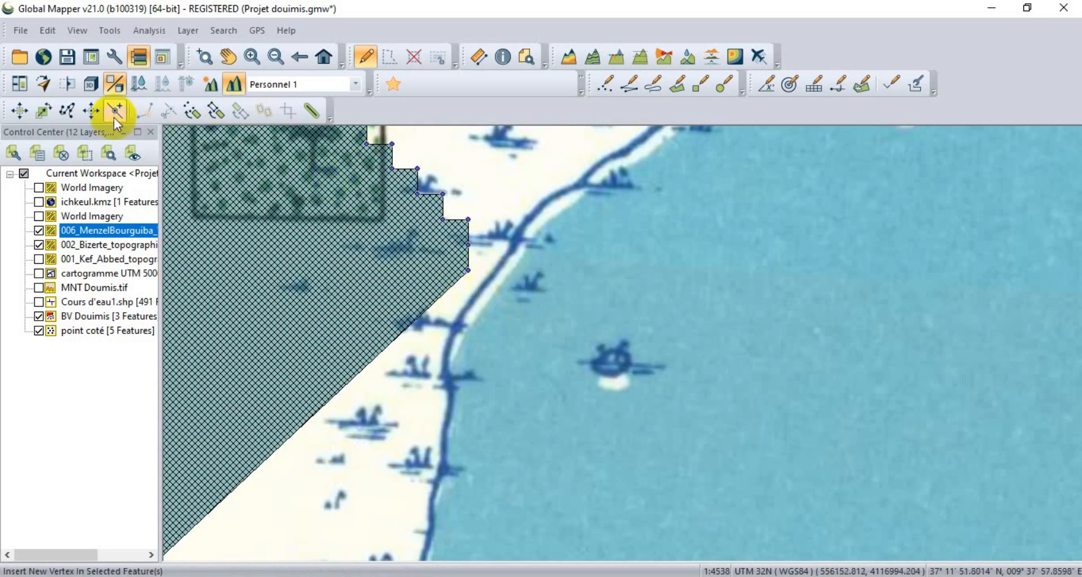
left_click(468, 310)
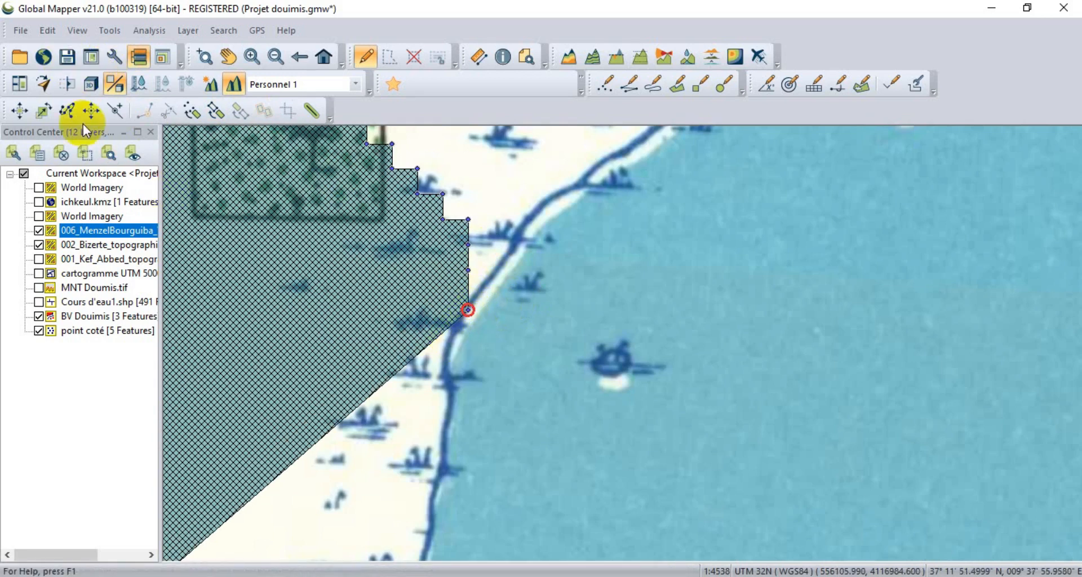
left_click(115, 110)
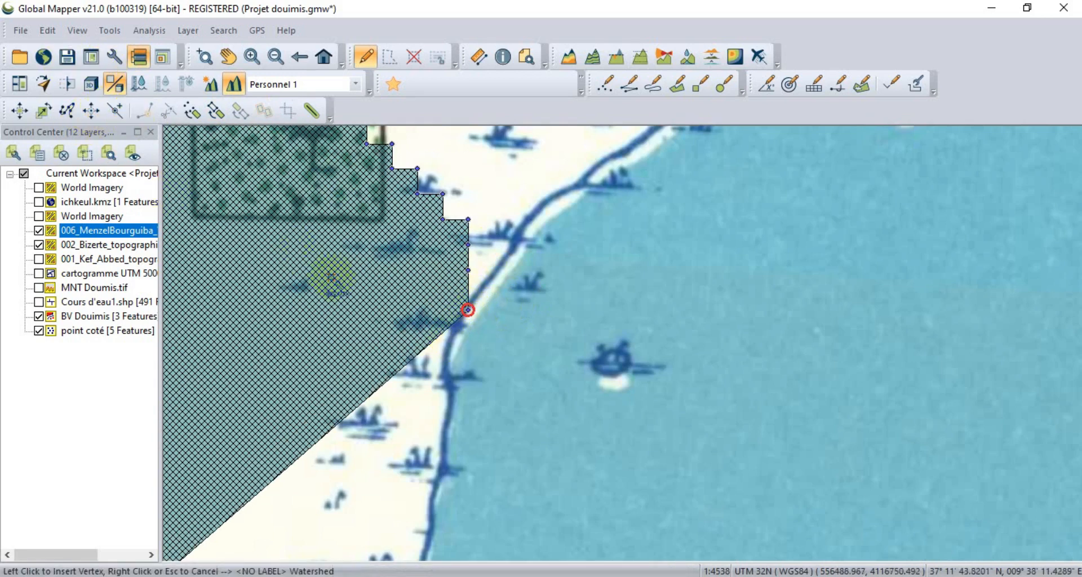
left_click(448, 340)
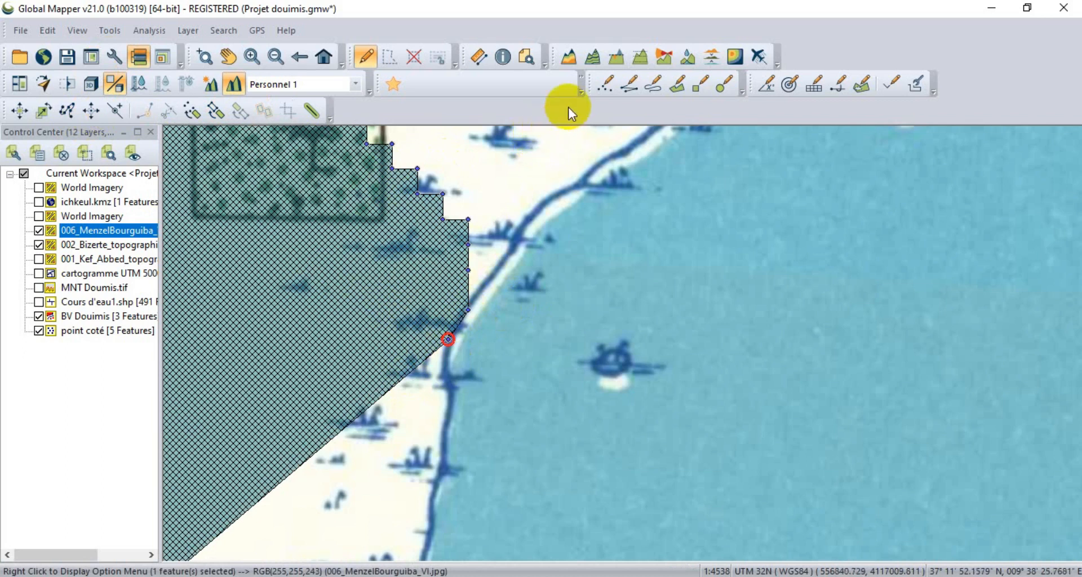
Assign the Comma shortcut to Add 2D Map Views in the favorite commands' shortcut setup, replacing the existing assignment.
left_click(582, 90)
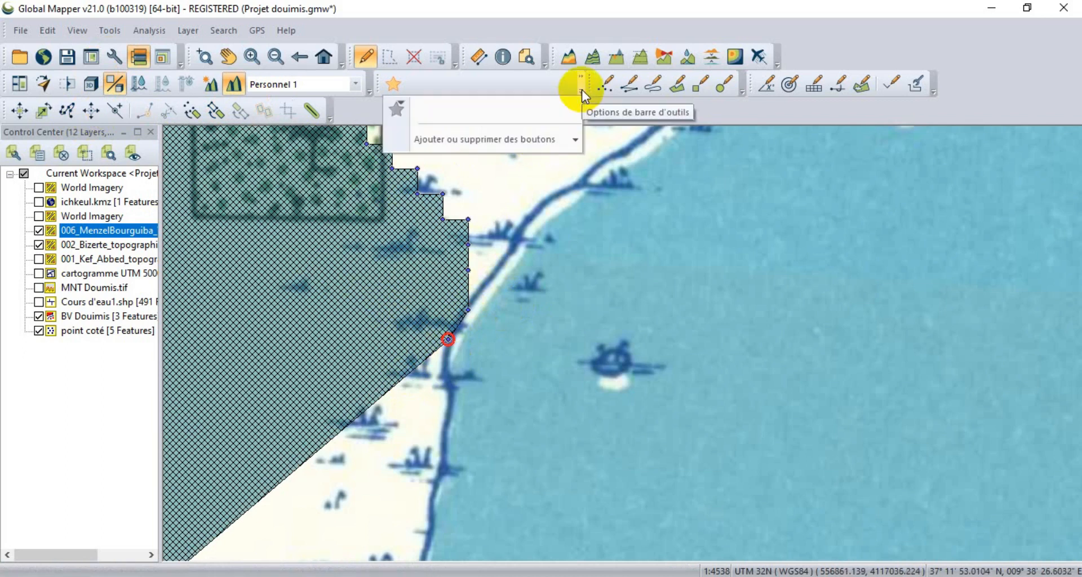
left_click(694, 104)
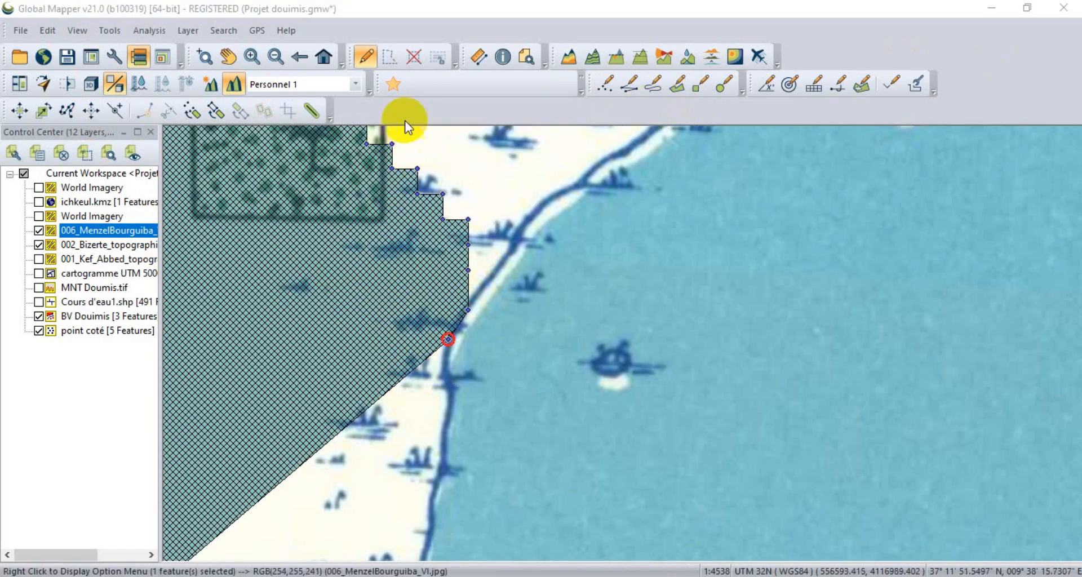
left_click(395, 85)
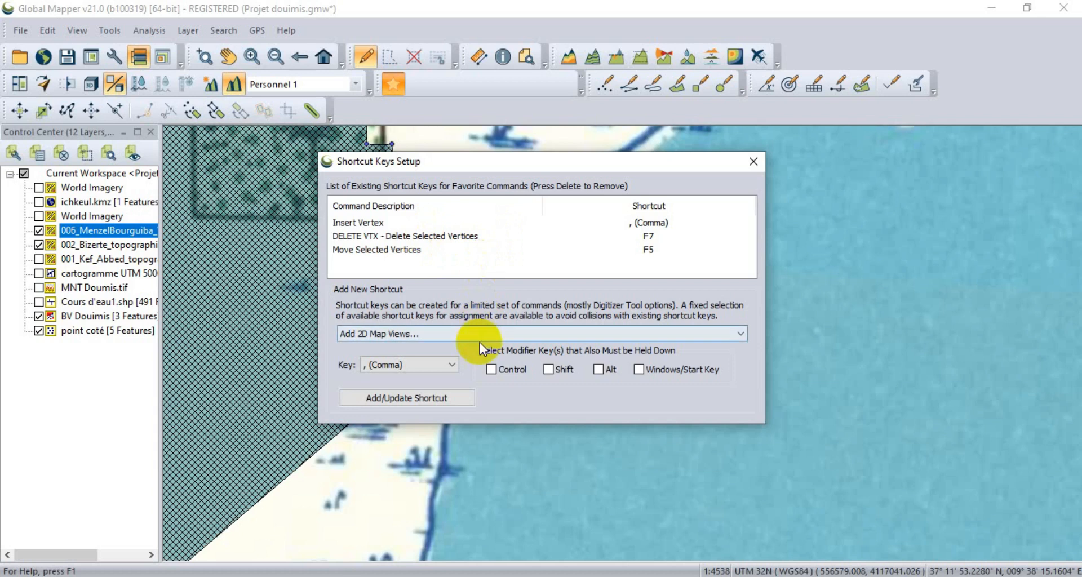
left_click(414, 401)
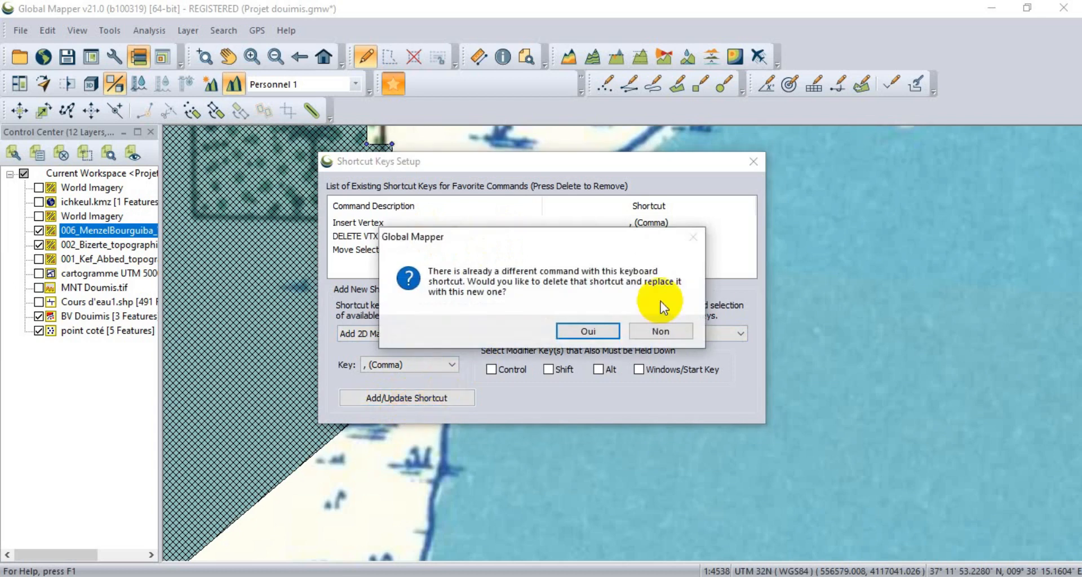
left_click(588, 331)
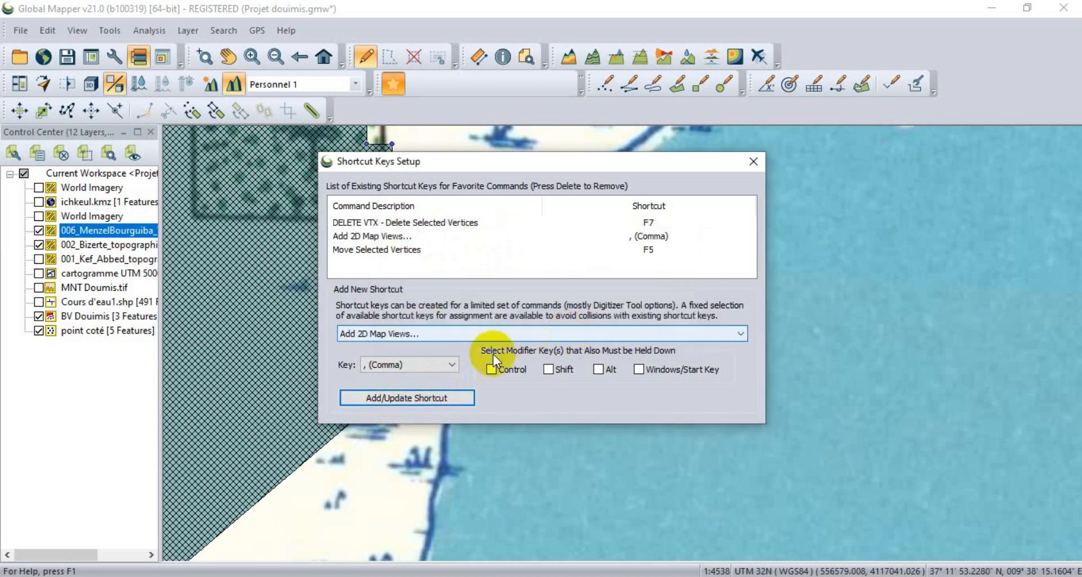
Assign the Period key as the shortcut for the Insert Vertex command, and close the shortcut setup.
left_click(709, 337)
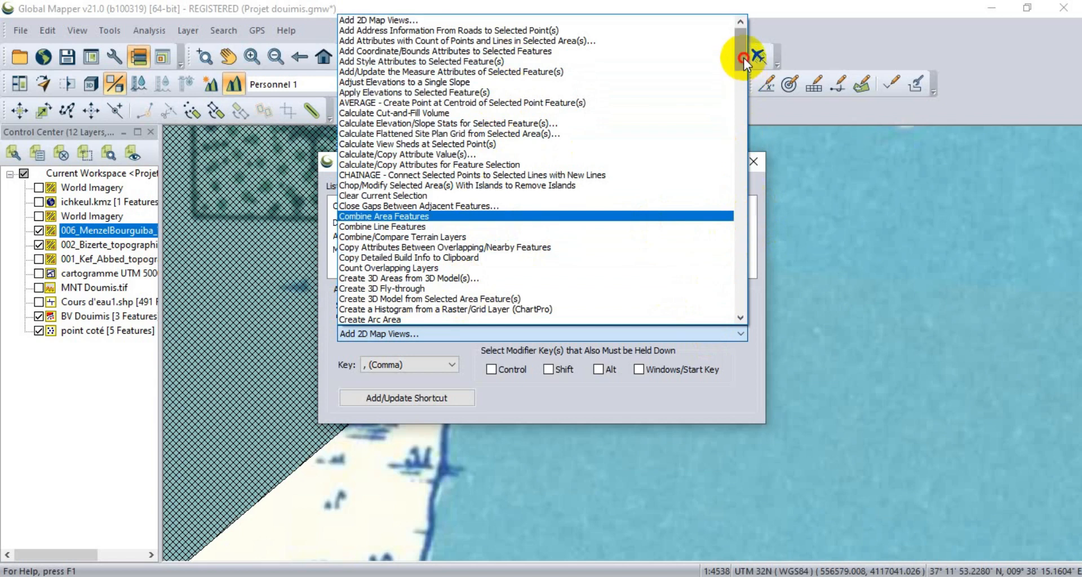
left_click_drag(743, 58, 742, 193)
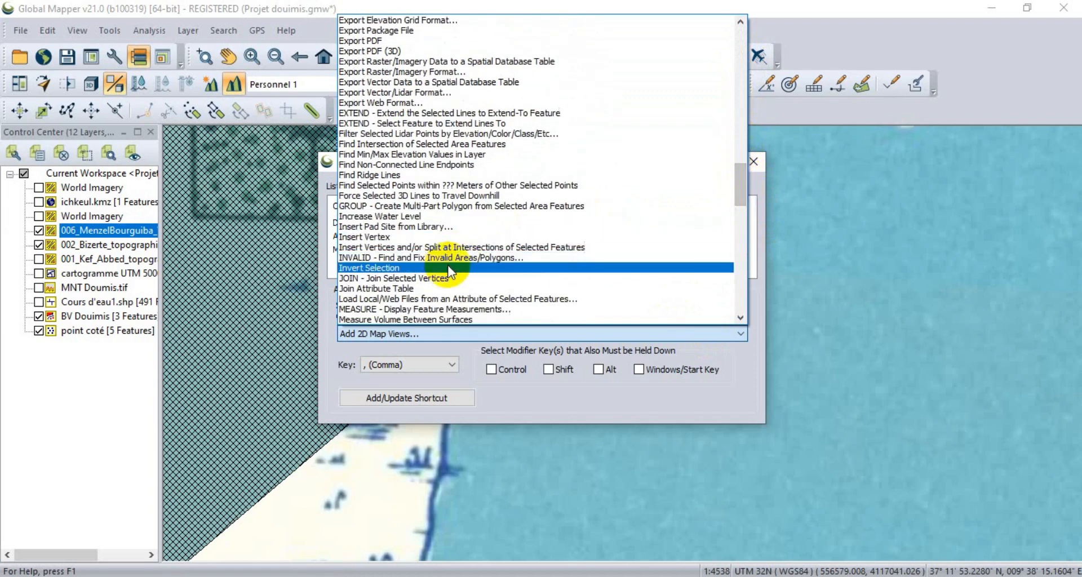
left_click(377, 237)
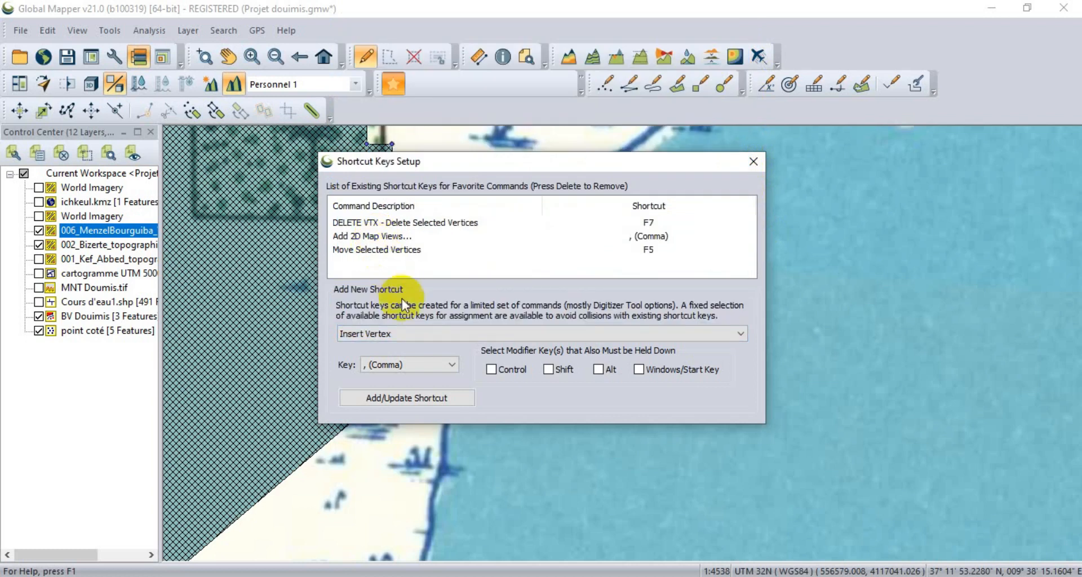
left_click(440, 367)
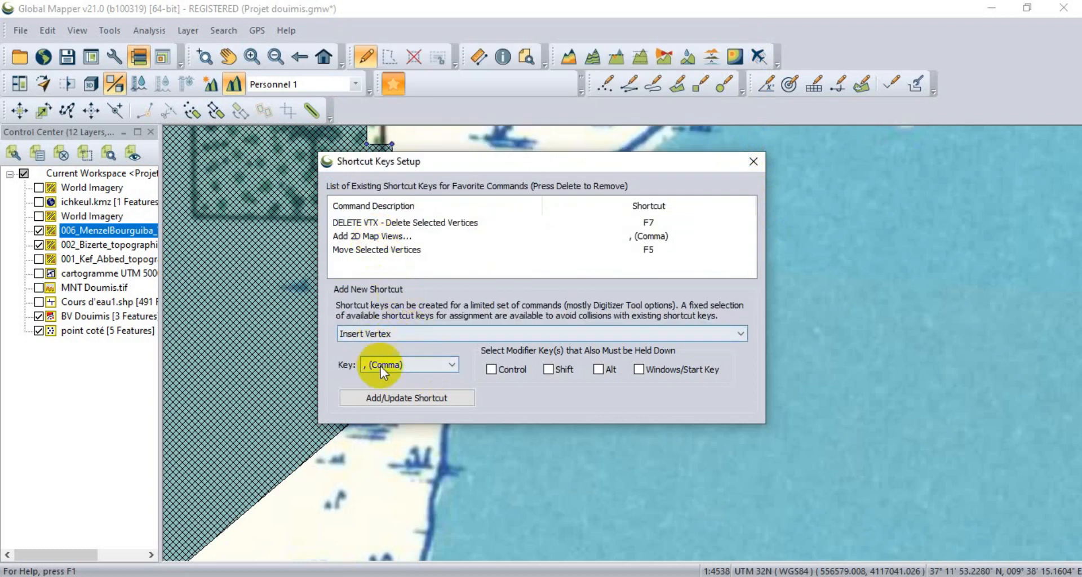
left_click(442, 366)
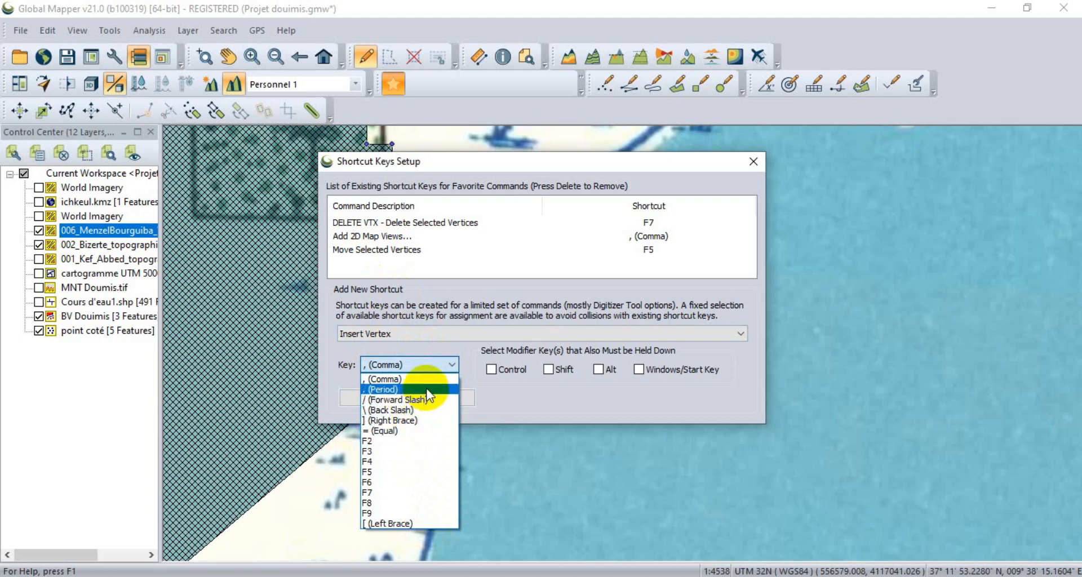
left_click(406, 441)
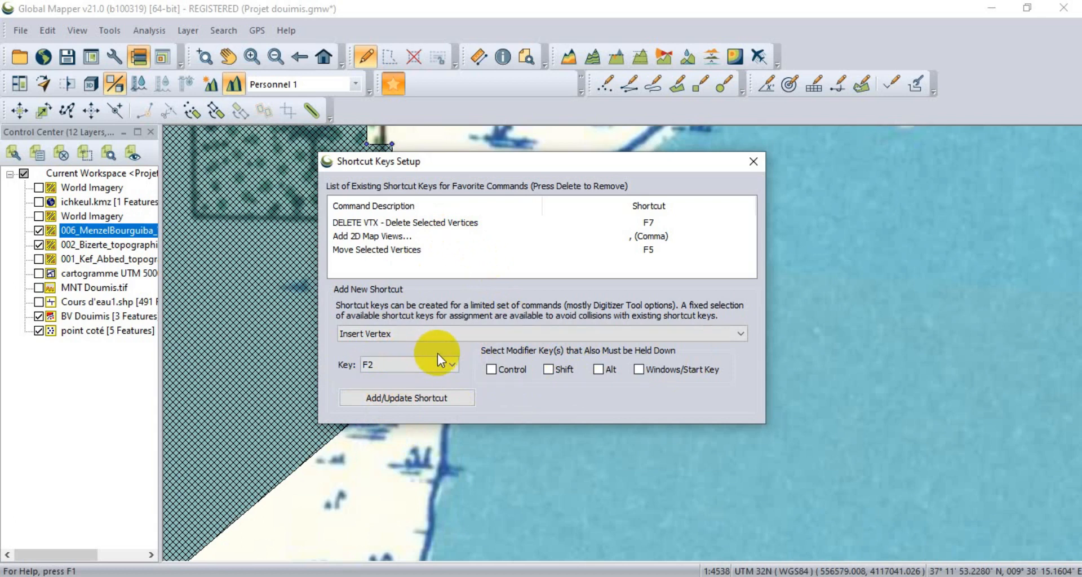
left_click(451, 365)
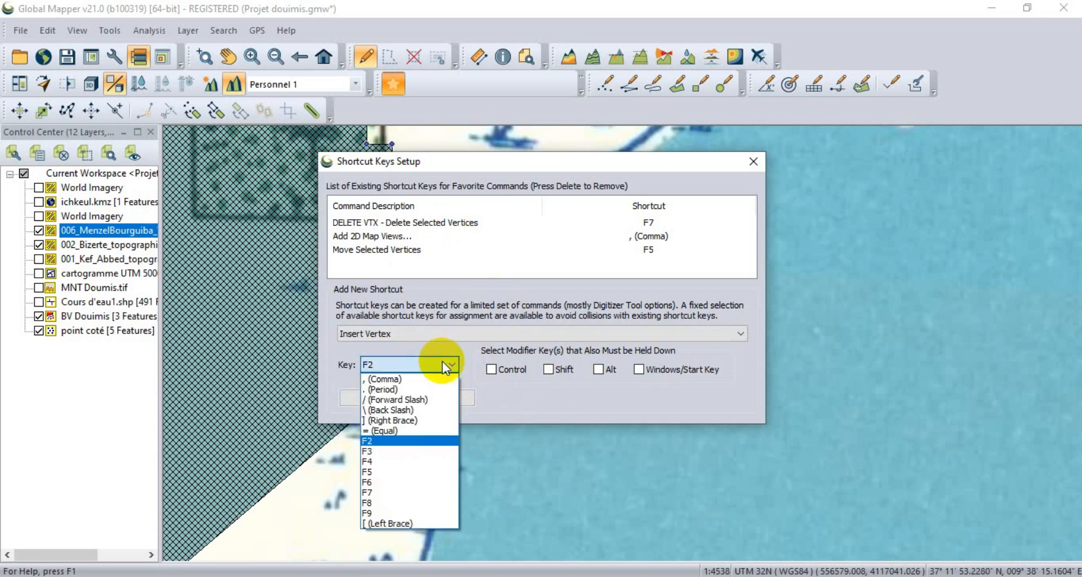
left_click(420, 390)
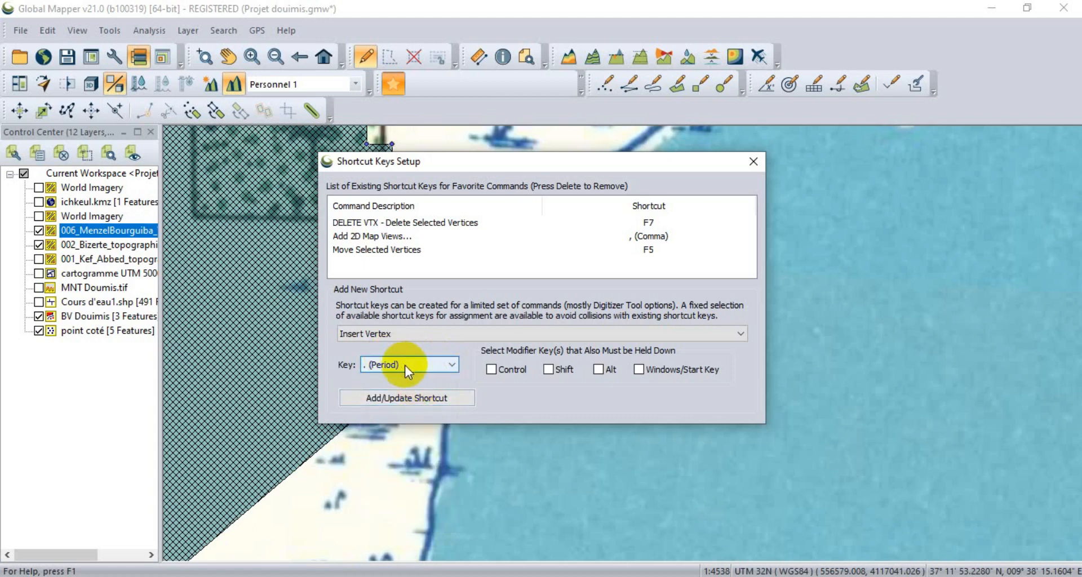
left_click(429, 397)
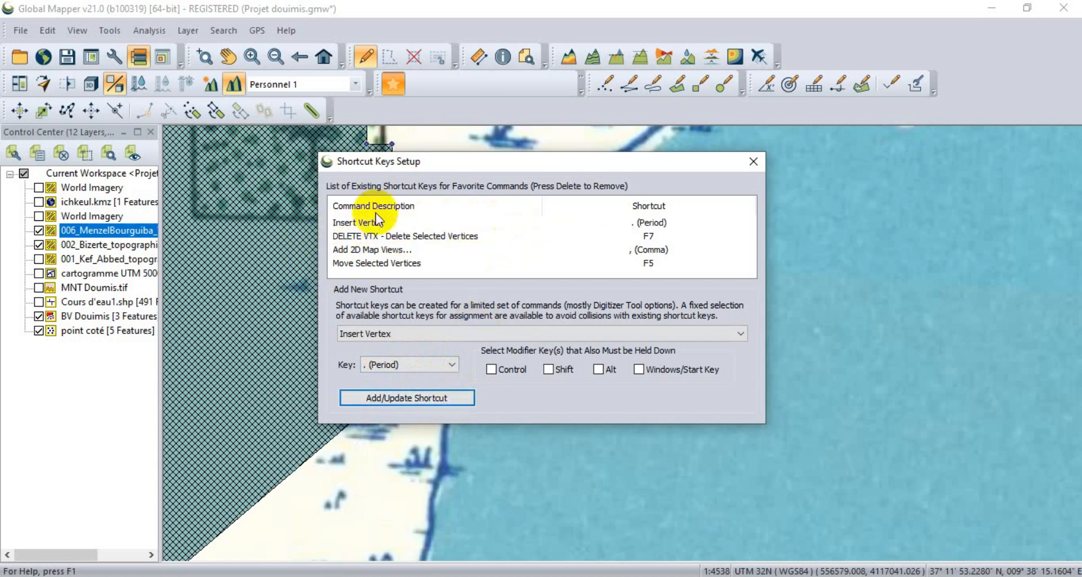
left_click(754, 163)
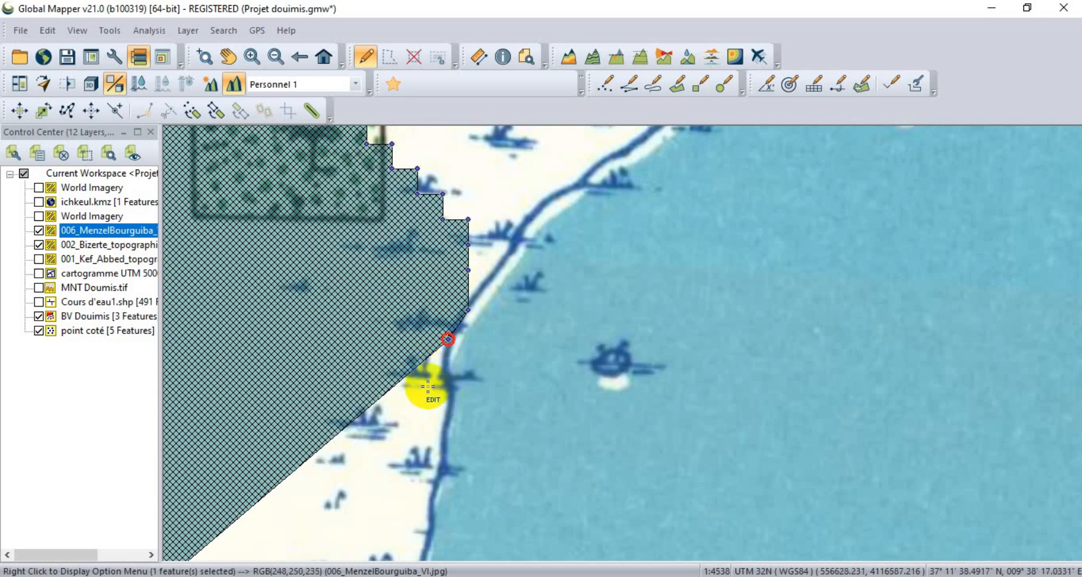
Insert further vertices southward along the eastern lake shoreline, bringing the watershed edge to just above the -6.194 m spot height.
left_click(449, 375)
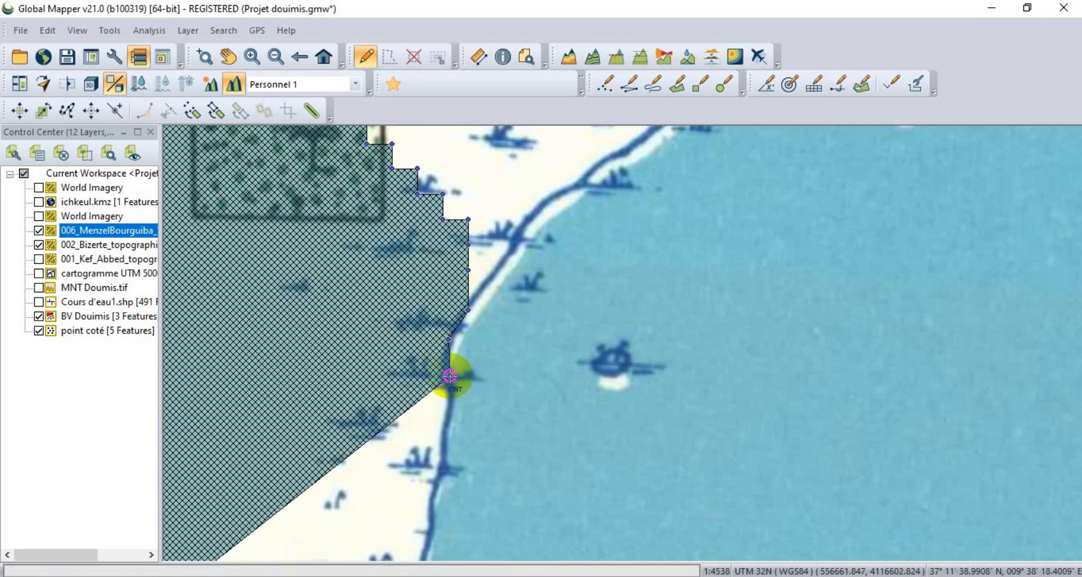
left_click(451, 409)
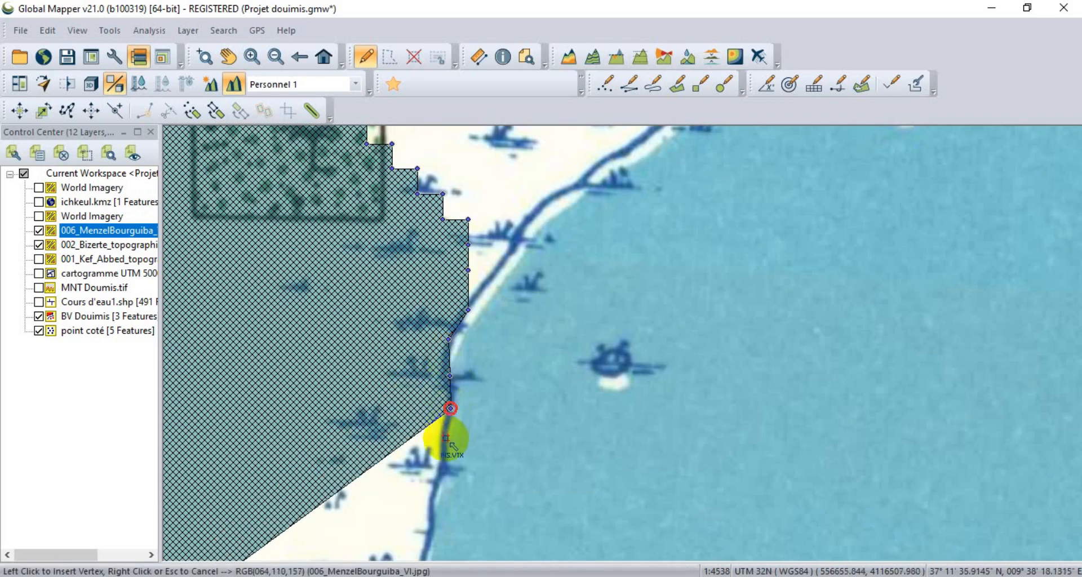
left_click(446, 438)
left_click(441, 471)
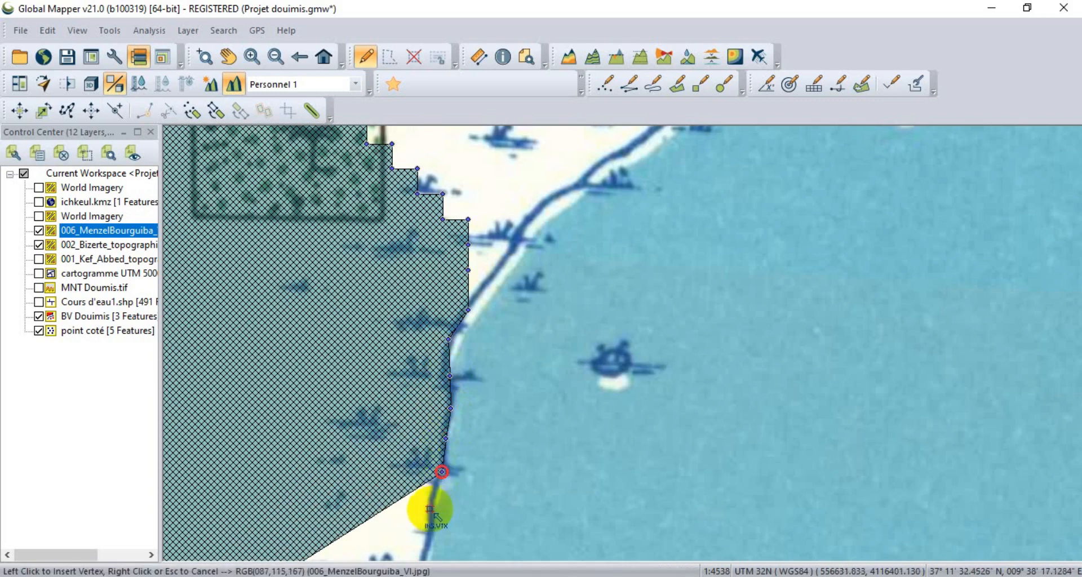
scroll(467, 386, "down", 1)
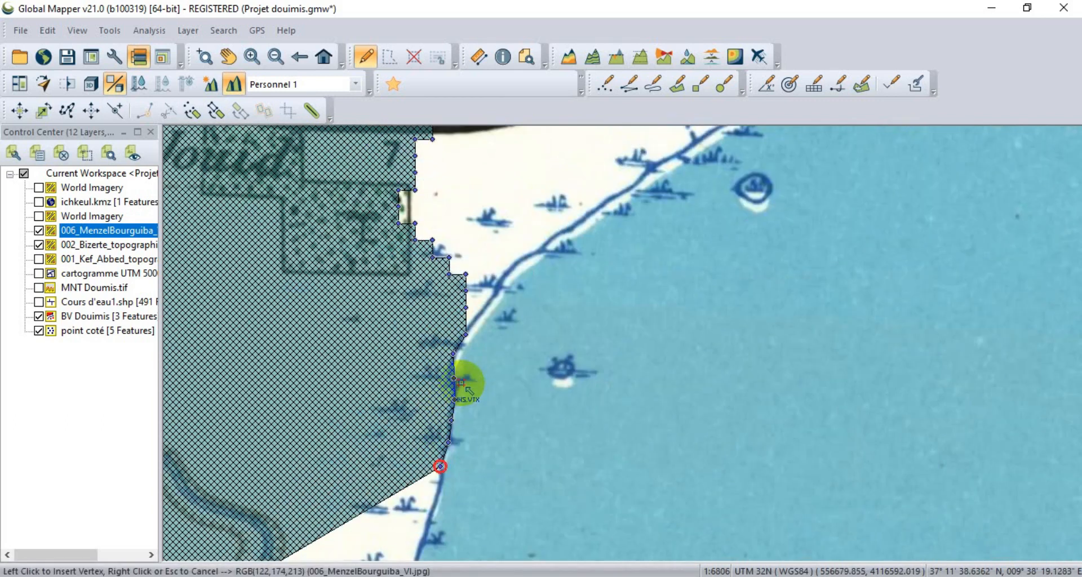
scroll(466, 376, "down", 1)
left_click(444, 460)
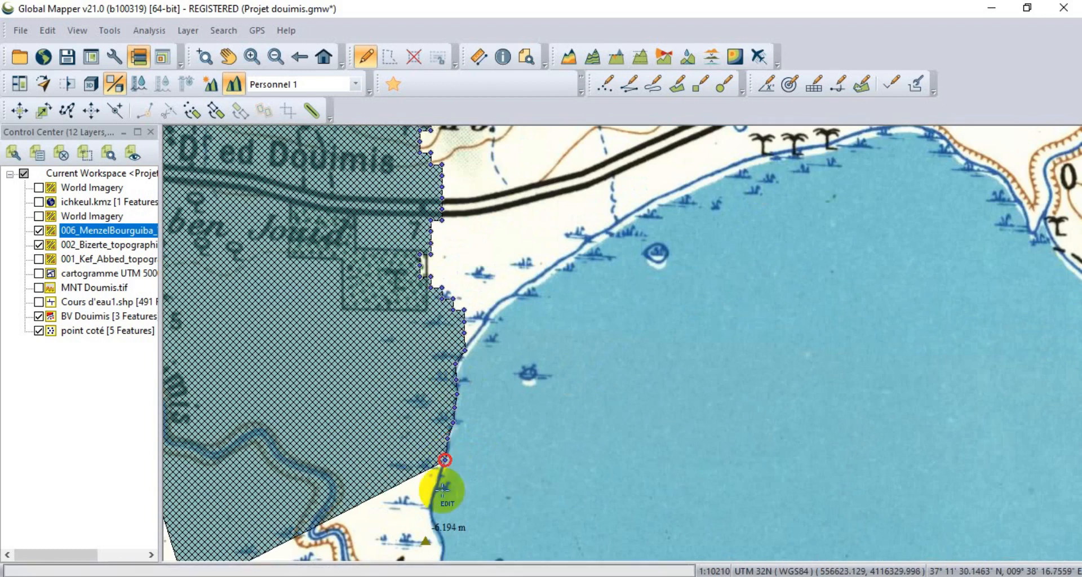
left_click(430, 515)
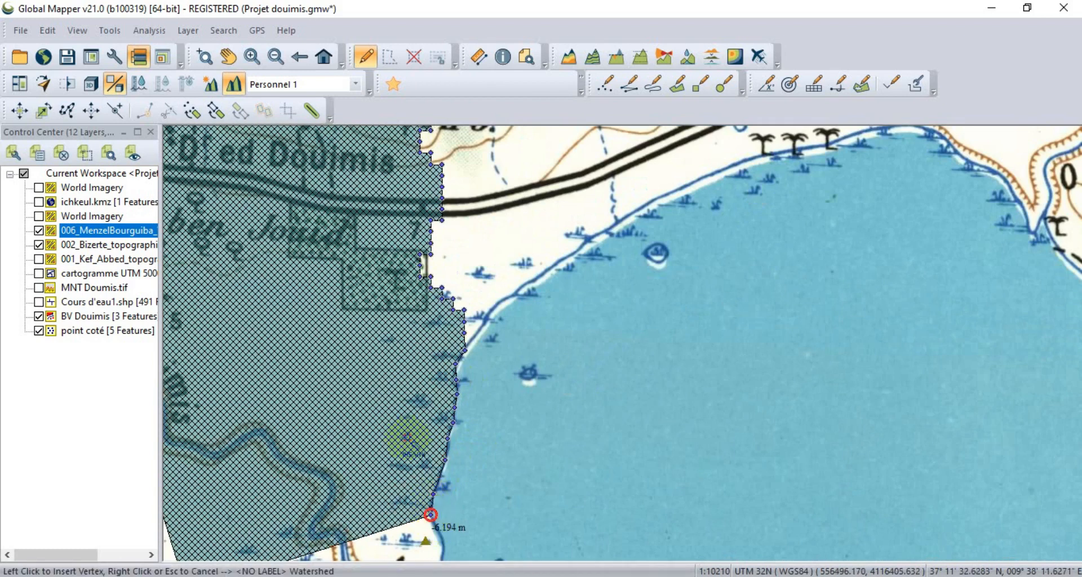
Try to insert a shoreline vertex beside the -6.194 m spot height, and delete the misplaced vertex.
scroll(435, 498, "down", 1)
scroll(420, 493, "up", 1)
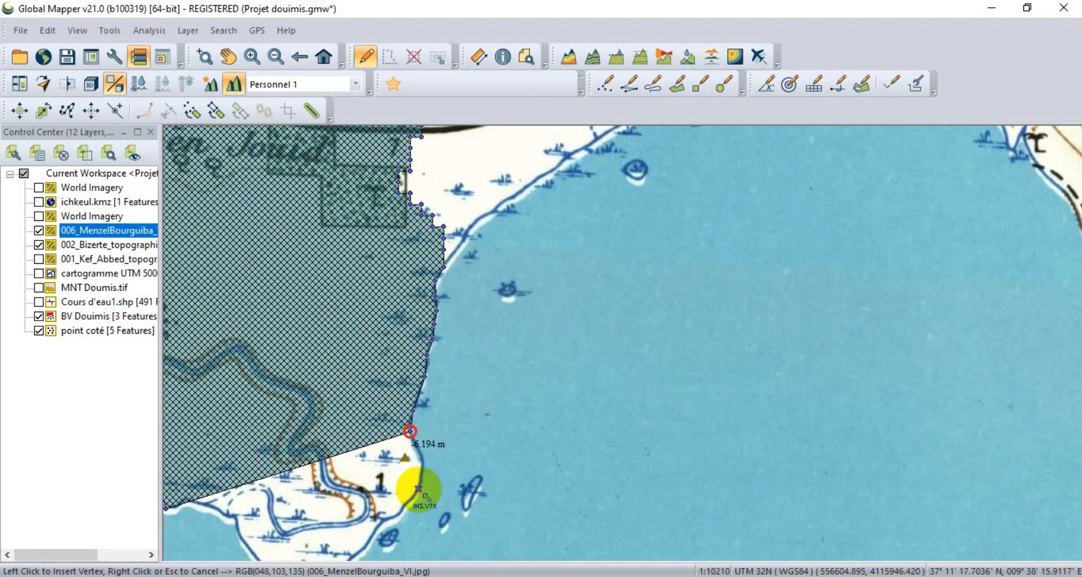
left_click(423, 455)
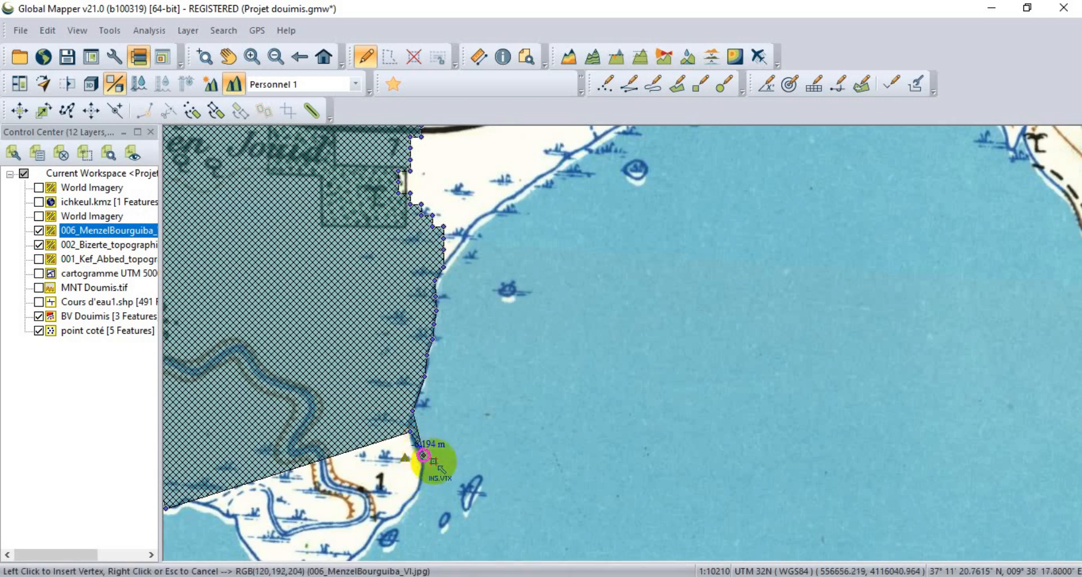
scroll(438, 442, "up", 3)
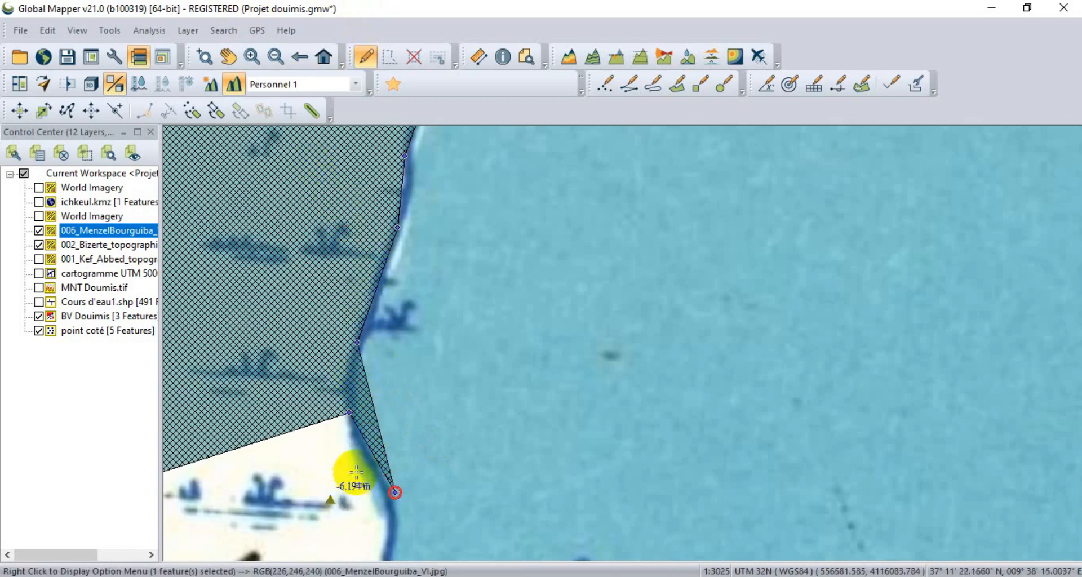
right_click(399, 489)
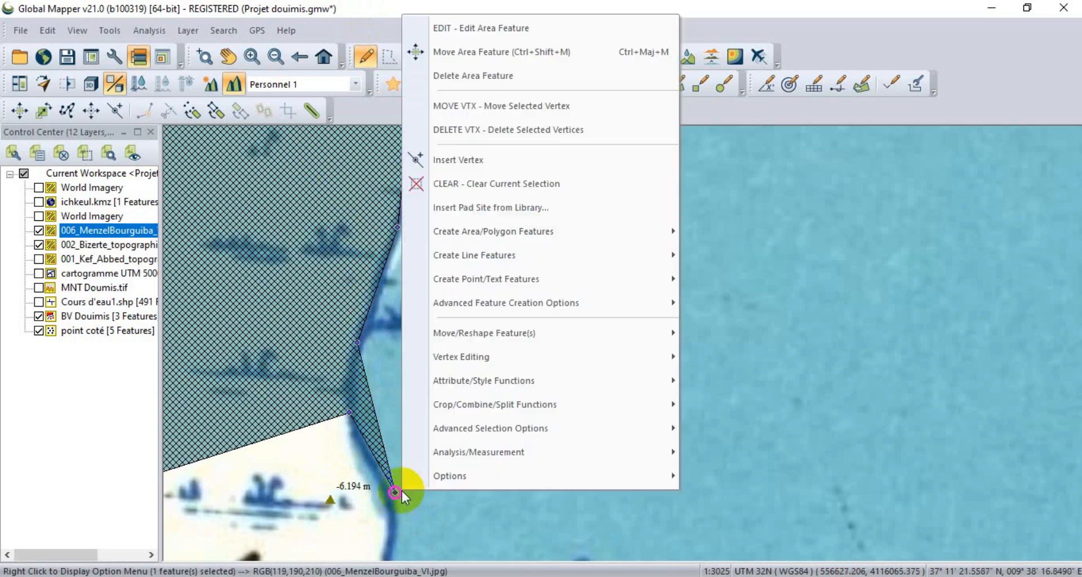
left_click(509, 135)
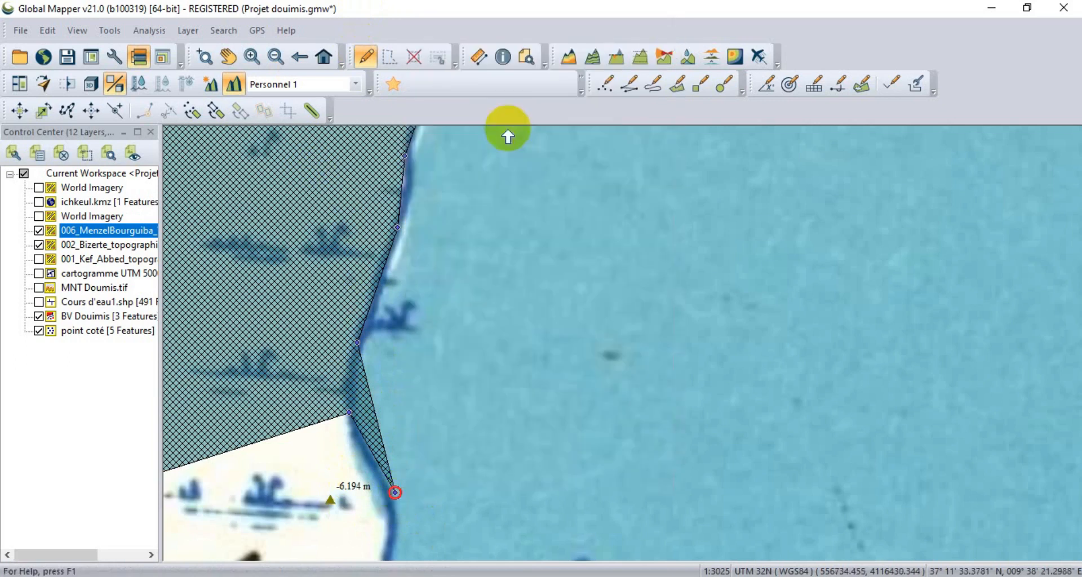
Insert vertices around the -6.194 m spot height and southward along the lake shoreline to reshape the watershed's eastern edge.
left_click(280, 437)
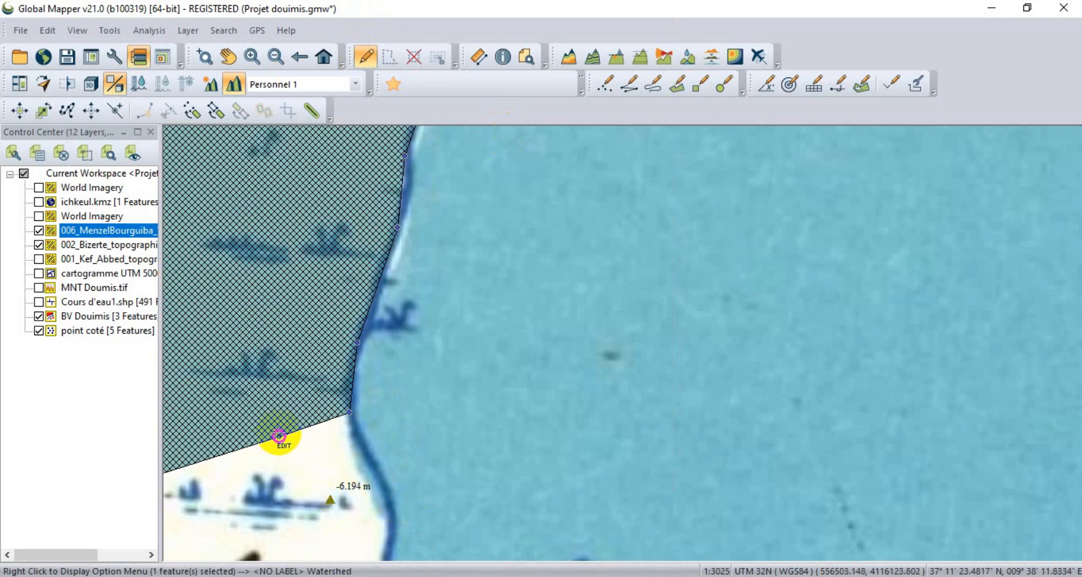
left_click(90, 110)
left_click_drag(279, 436, 362, 423)
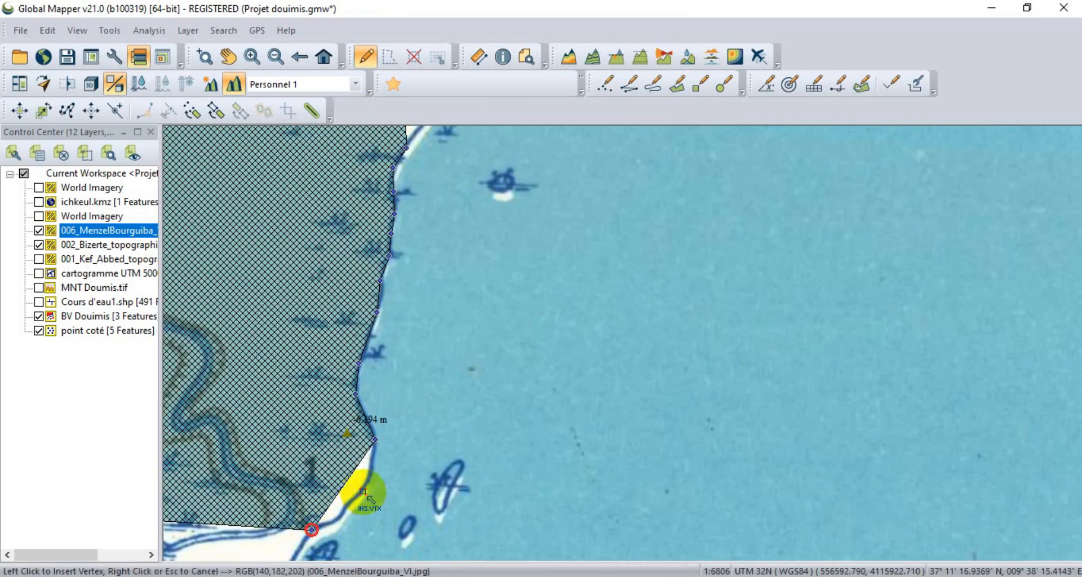
left_click(345, 510)
left_click(360, 494)
left_click(370, 469)
Extend the watershed polygon over the southern peninsula, inserting vertices along the peninsula's southeastern shoreline.
scroll(443, 401, "down", 2)
scroll(329, 496, "up", 2)
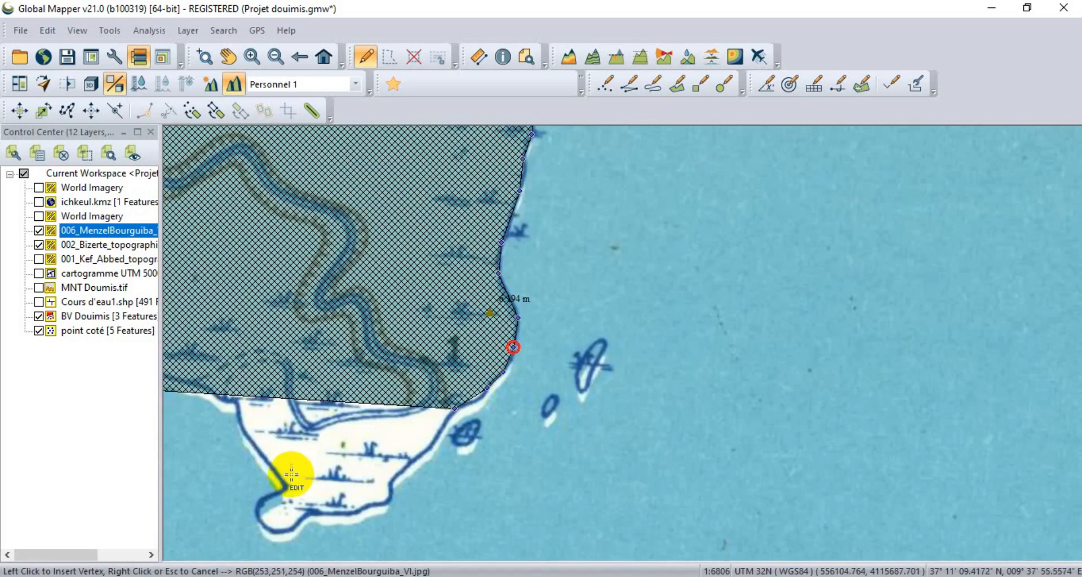
left_click(266, 461)
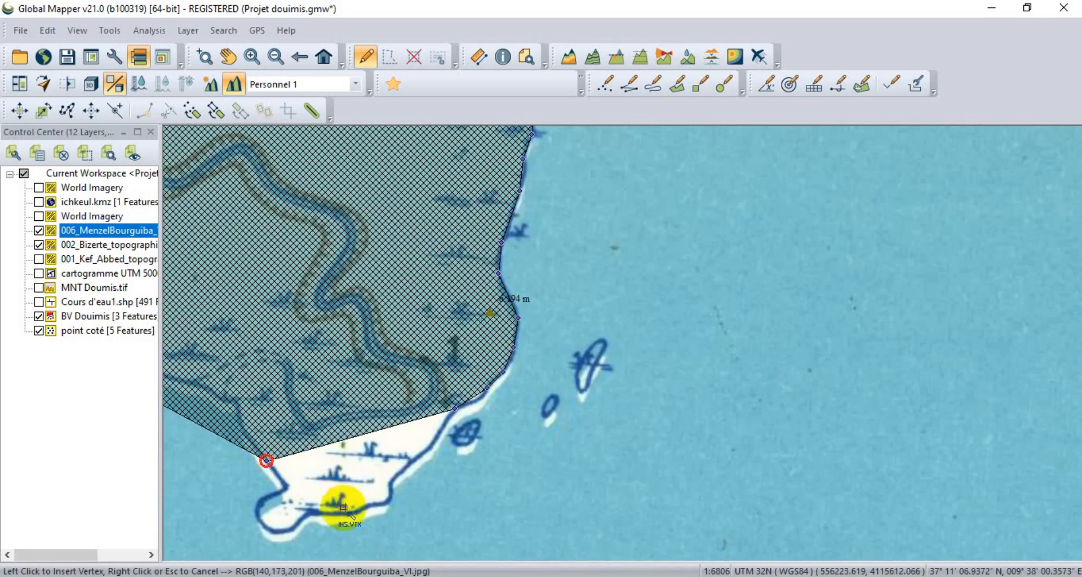
left_click(367, 503)
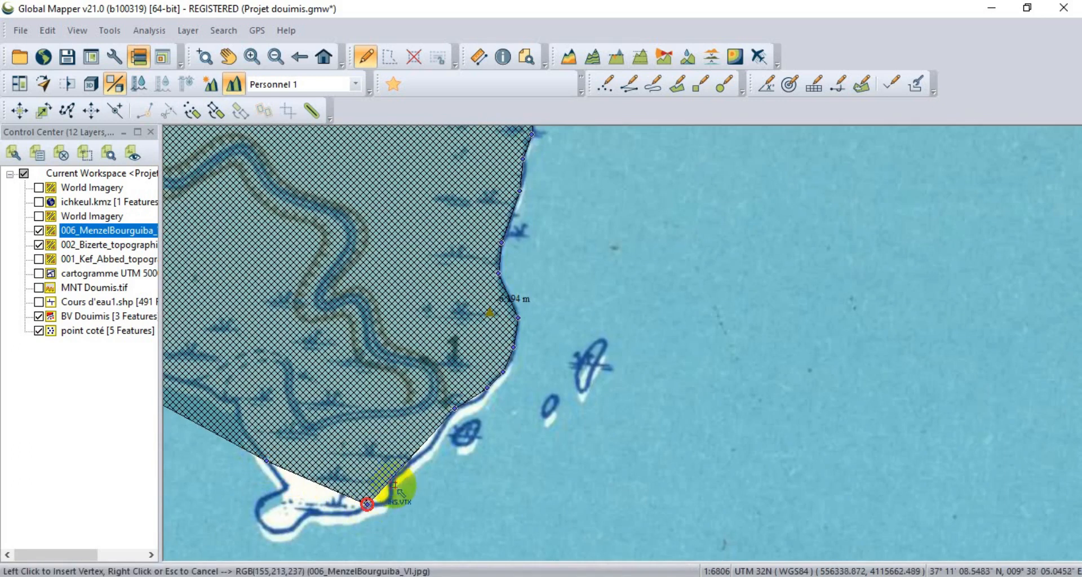
left_click(391, 505)
left_click(392, 480)
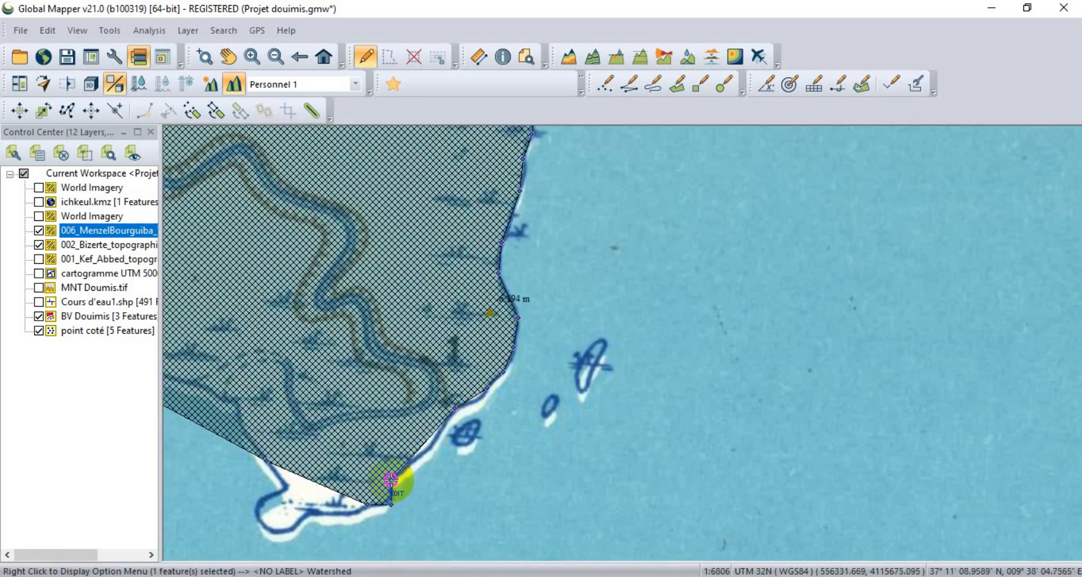
left_click(410, 465)
left_click(433, 442)
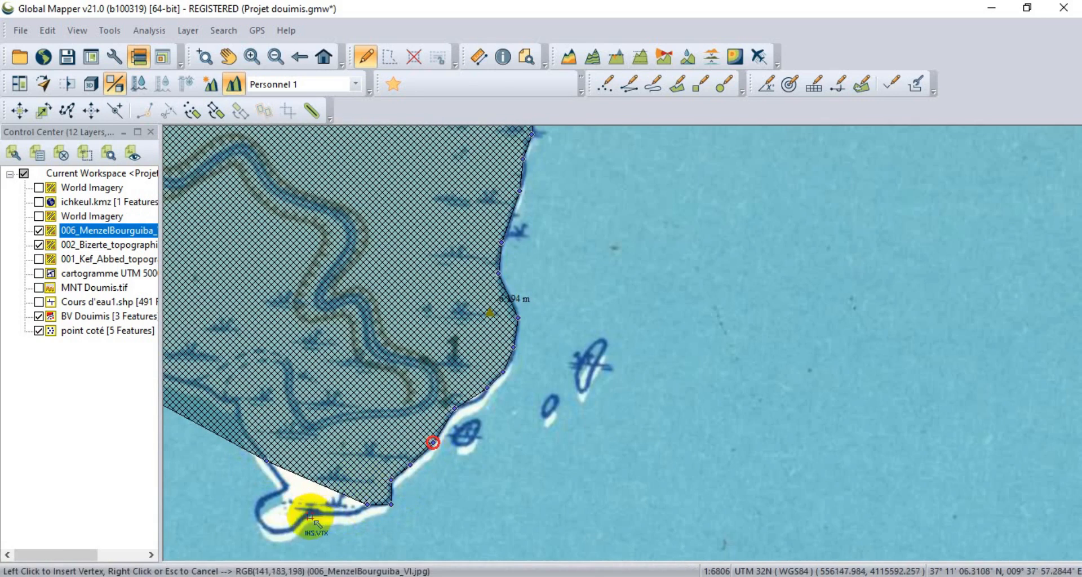
Insert vertices around the peninsula's southwestern tip so the watershed boundary follows its shoreline.
left_click(269, 461)
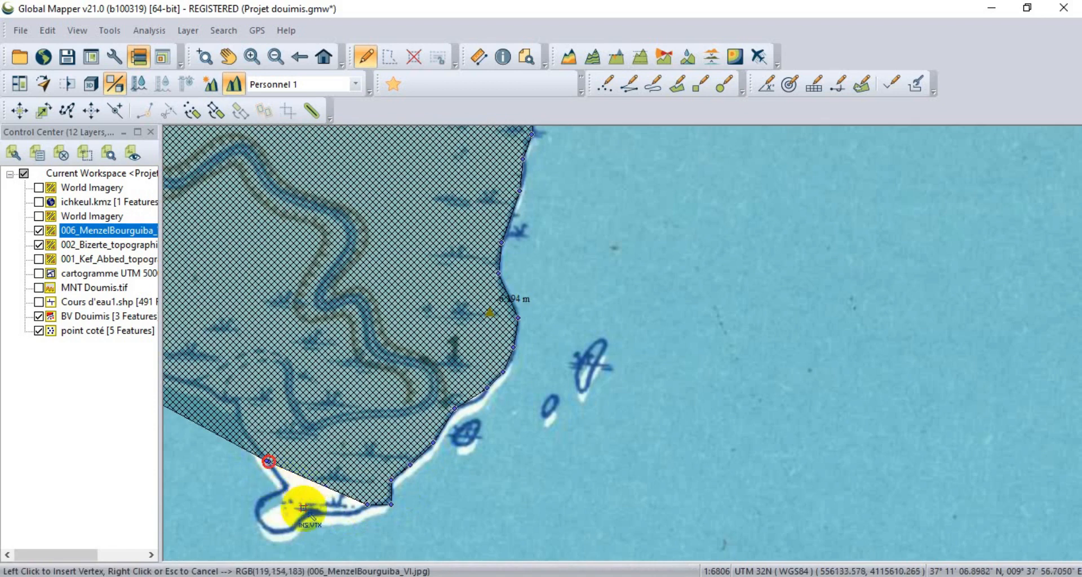
left_click(276, 532)
left_click(320, 509)
left_click(350, 509)
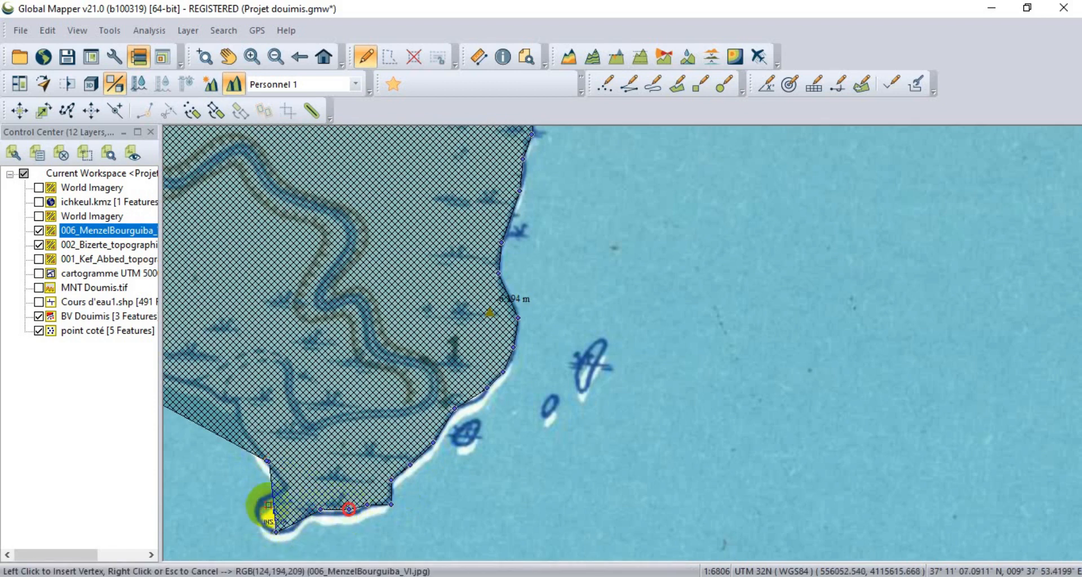
left_click(289, 486)
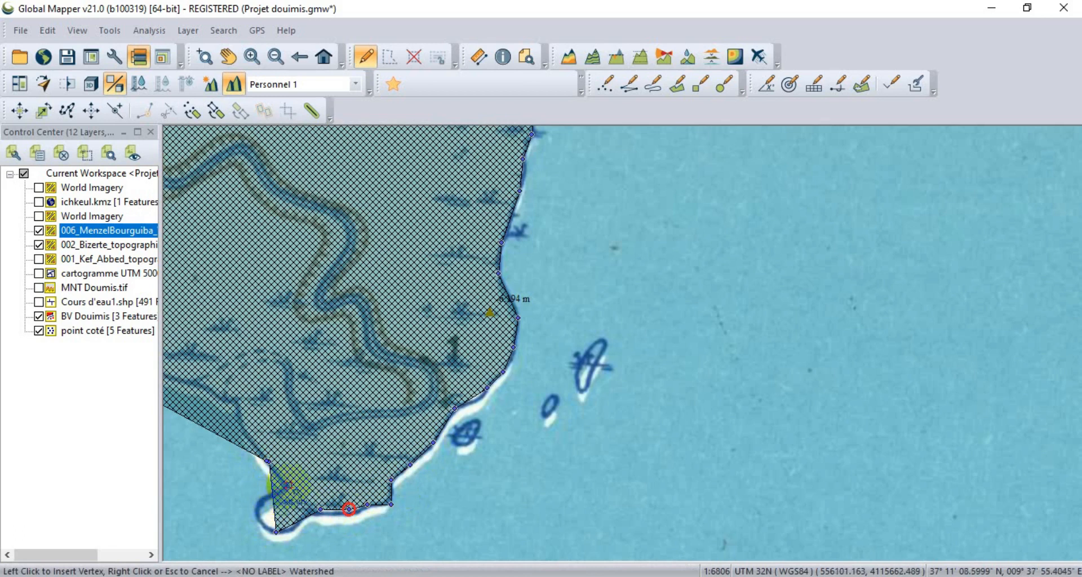
left_click(261, 501)
left_click(259, 515)
Add two vertices along the lake shoreline northwest of the peninsula to refine the watershed boundary.
scroll(372, 498, "down", 2)
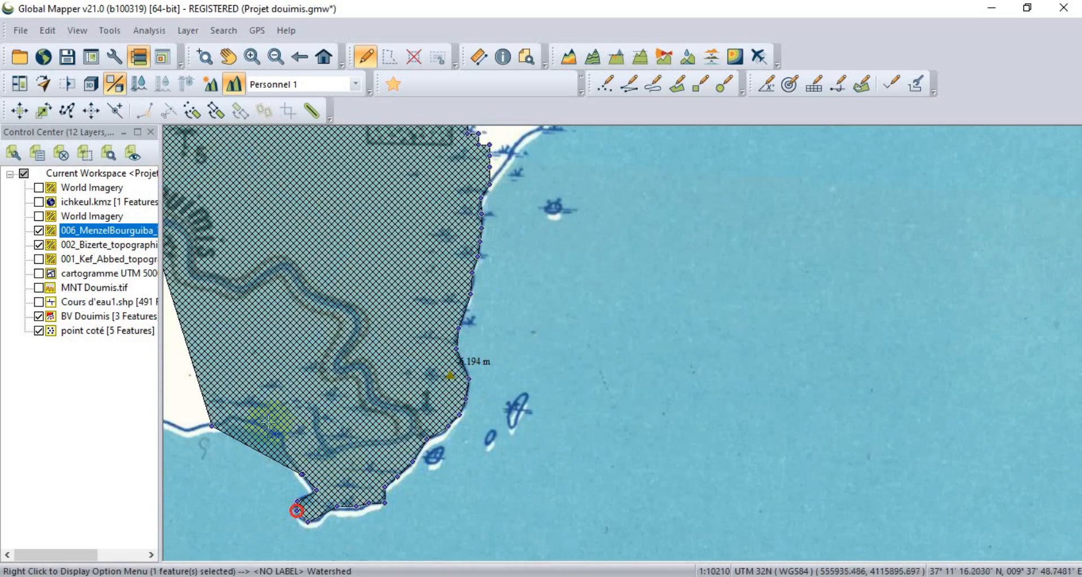
left_click(239, 419)
left_click(267, 429)
scroll(367, 494, "down", 3)
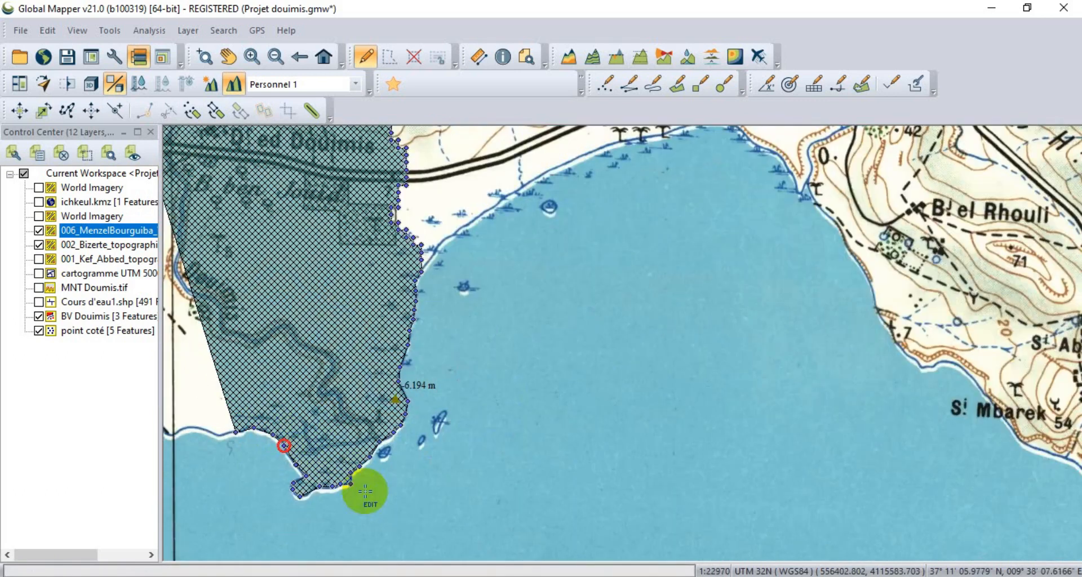
Reshape the watershed's western edge between the main road and the lake shore by inserting vertices.
scroll(262, 383, "up", 2)
left_click_drag(300, 417, 279, 437)
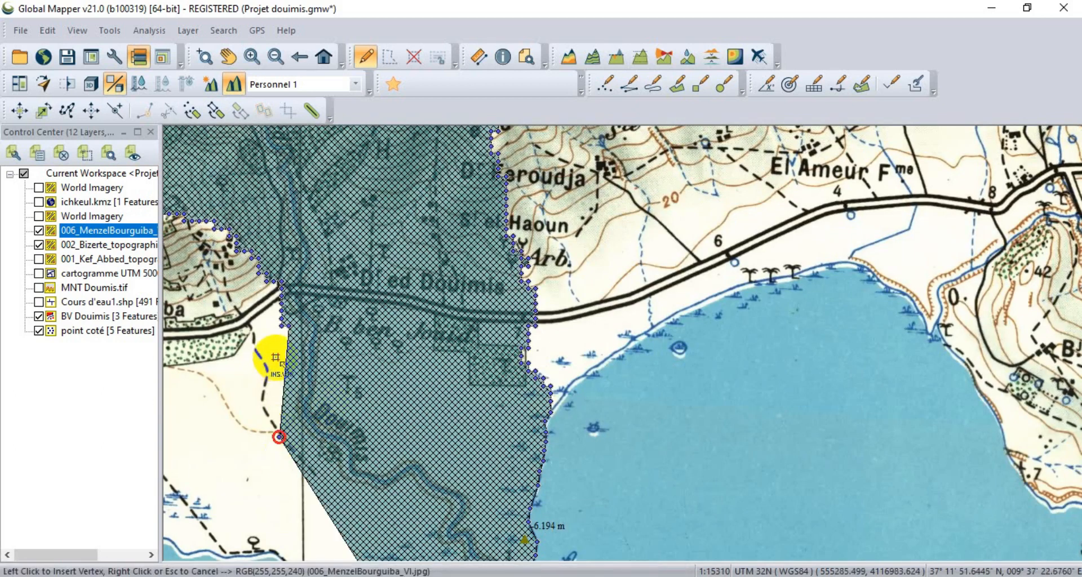
left_click(276, 362)
scroll(287, 384, "down", 2)
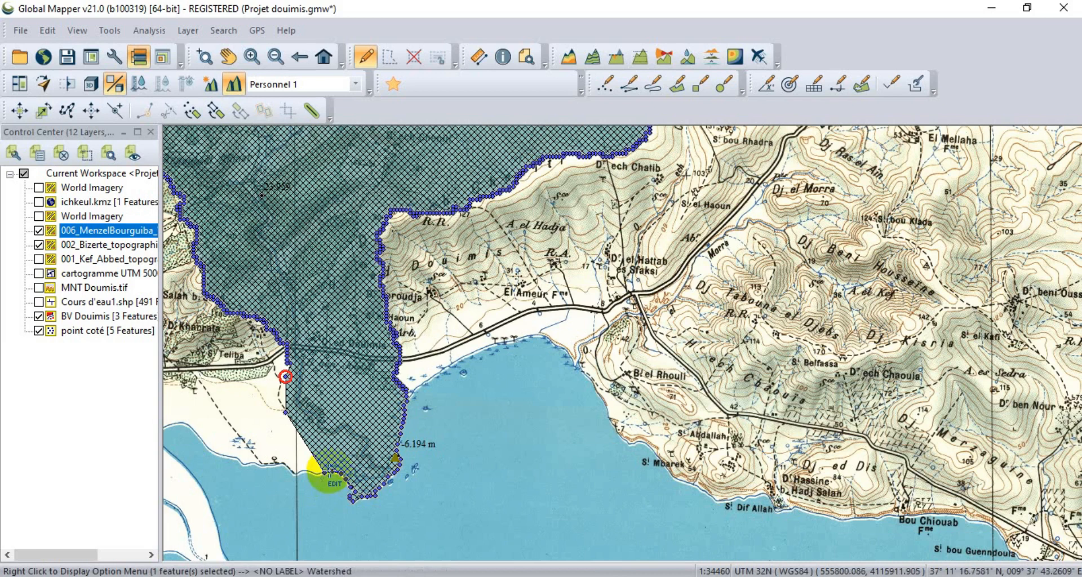
scroll(328, 480, "up", 1)
left_click(304, 451)
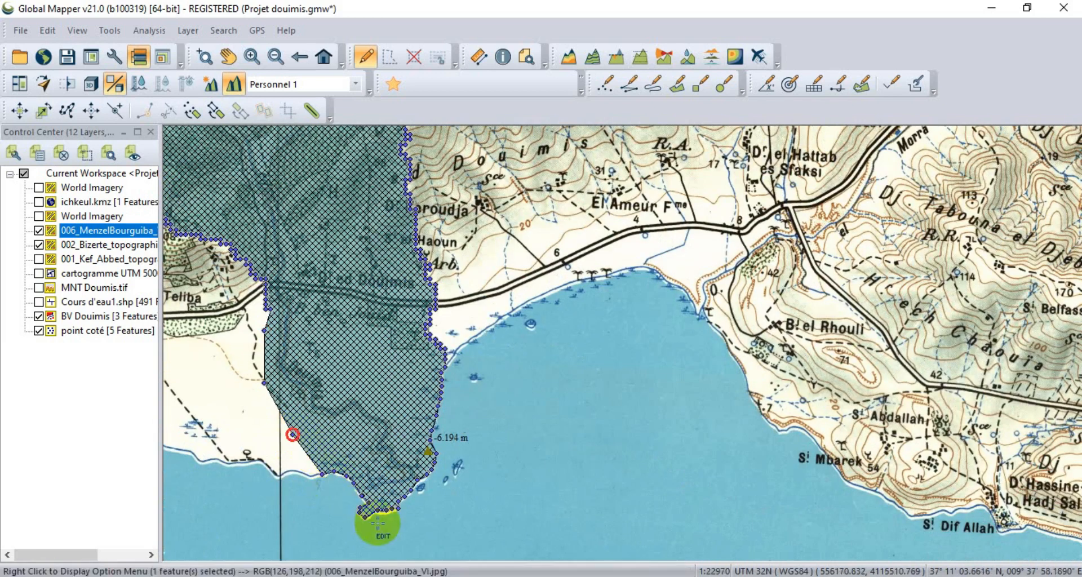
scroll(374, 519, "down", 2)
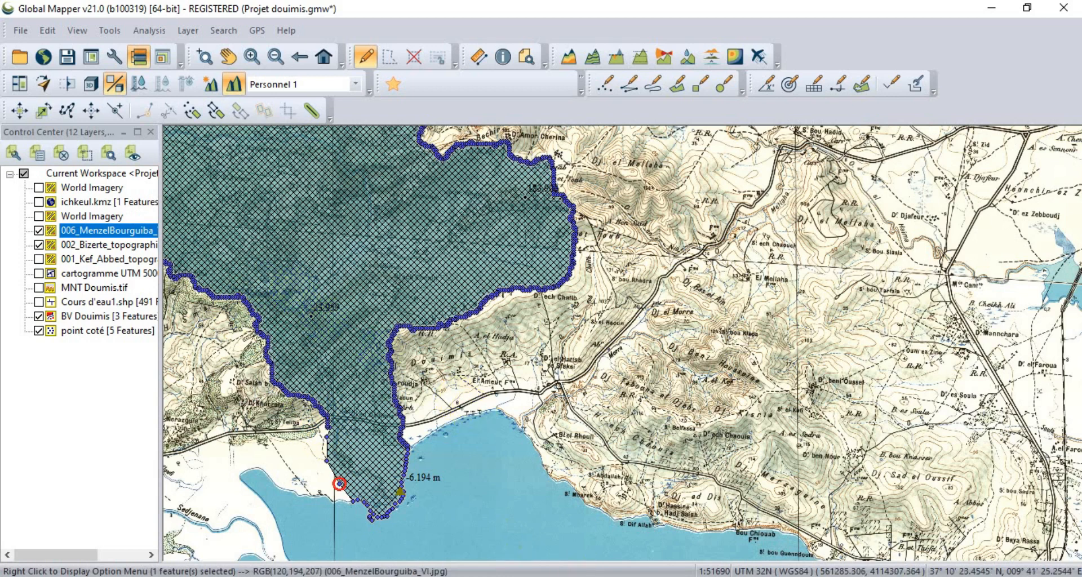
scroll(562, 419, "down", 2)
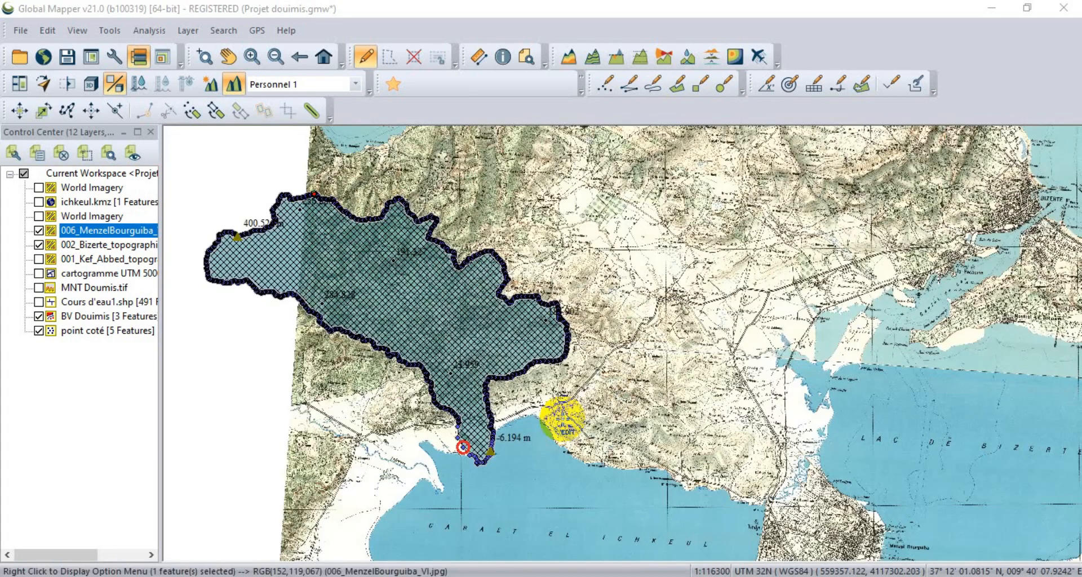
Show the MNT Doumis.tif elevation layer and hide the 006_MenzelBourguiba and 002_Bizerte topographic maps.
left_click(38, 287)
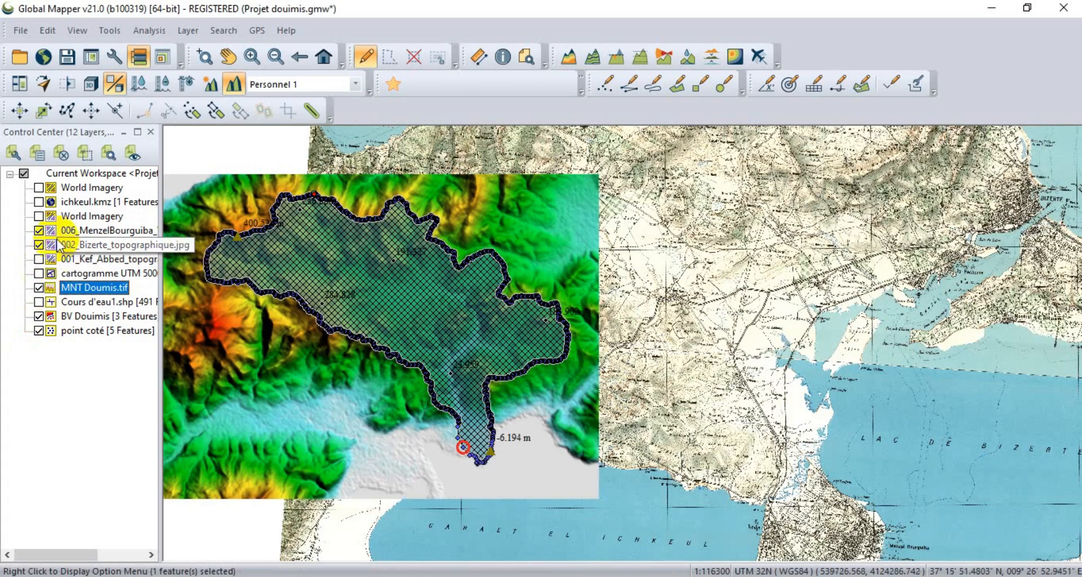
left_click(39, 244)
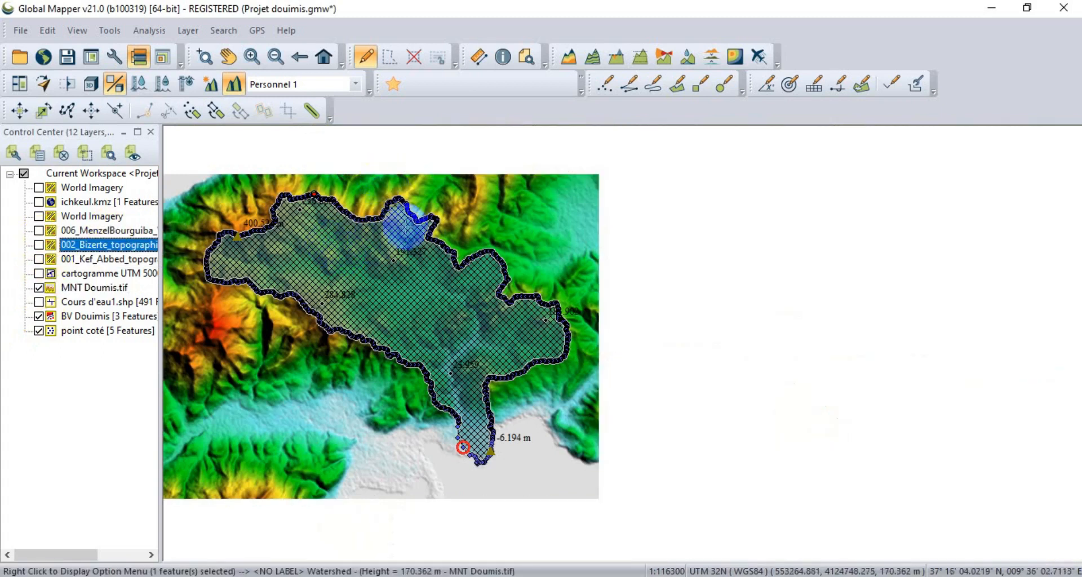
scroll(410, 231, "down", 1)
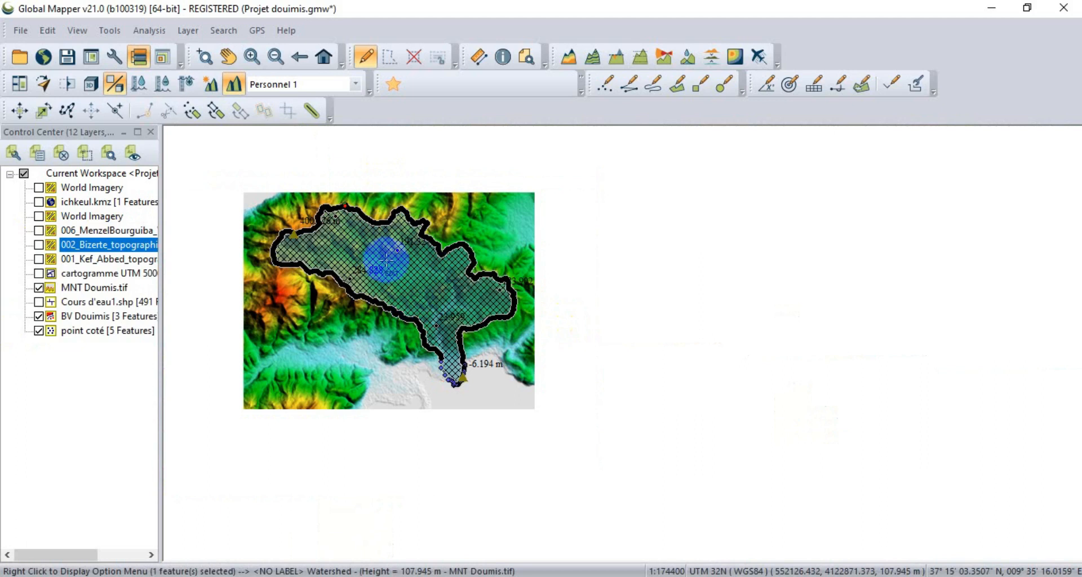
Crop the MNT Doumis.tif layer to the currently selected watershed polygon, and hide the BV Douimis layer.
double_click(102, 288)
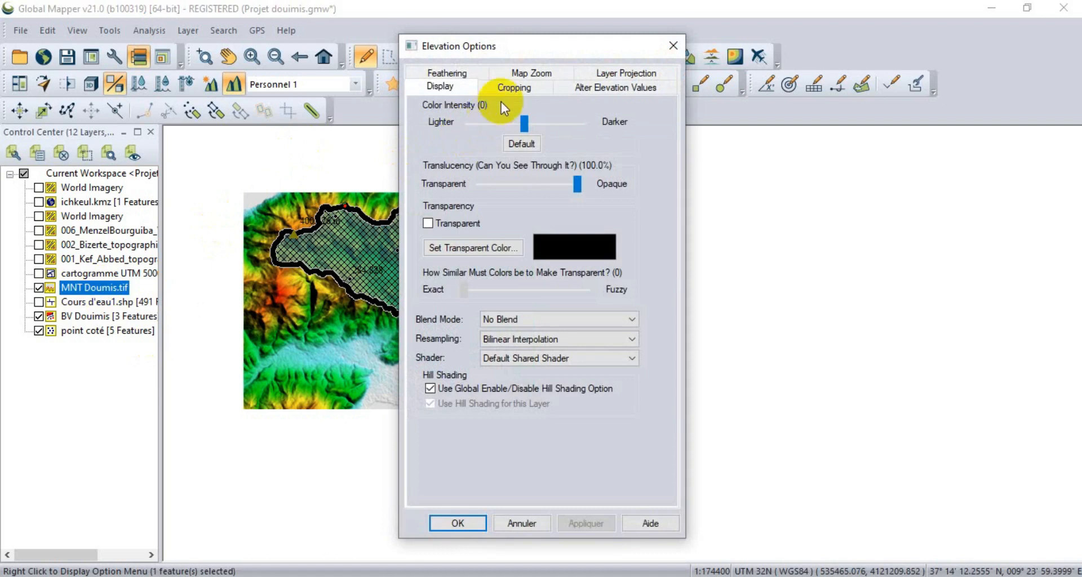
left_click(526, 88)
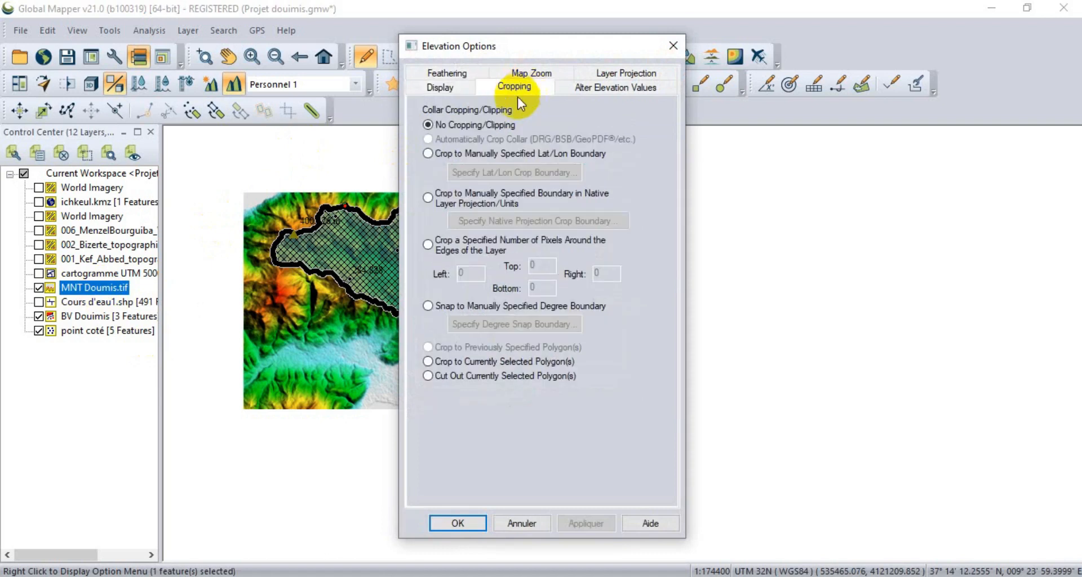
left_click(496, 363)
left_click(589, 524)
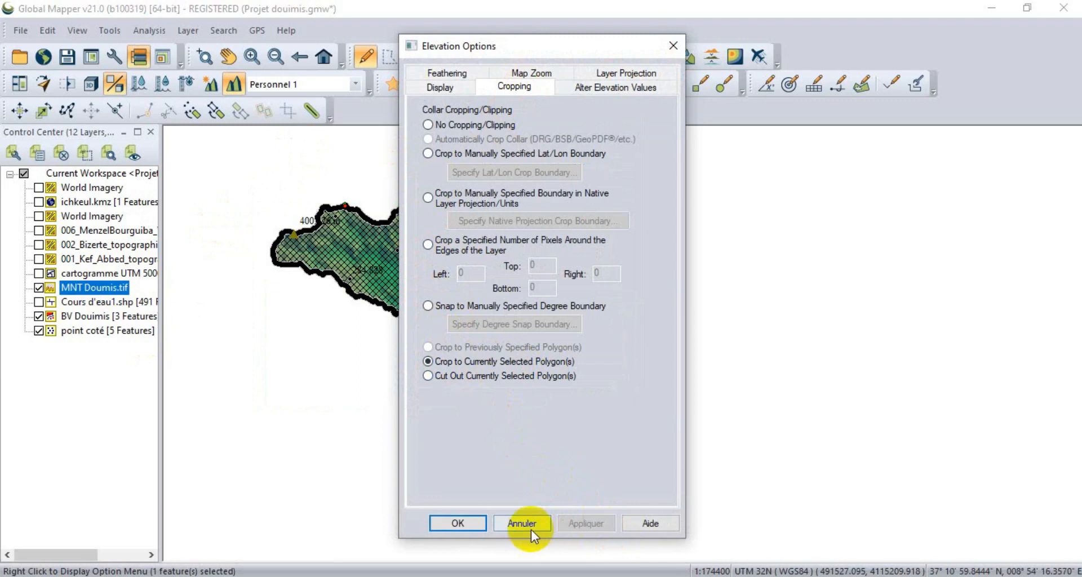
left_click(455, 523)
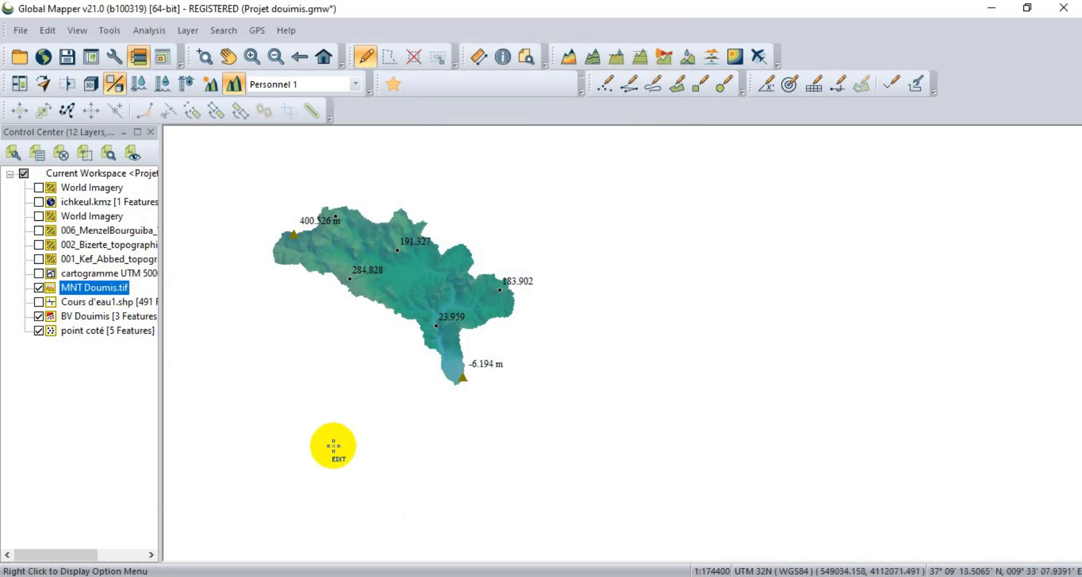
left_click(39, 316)
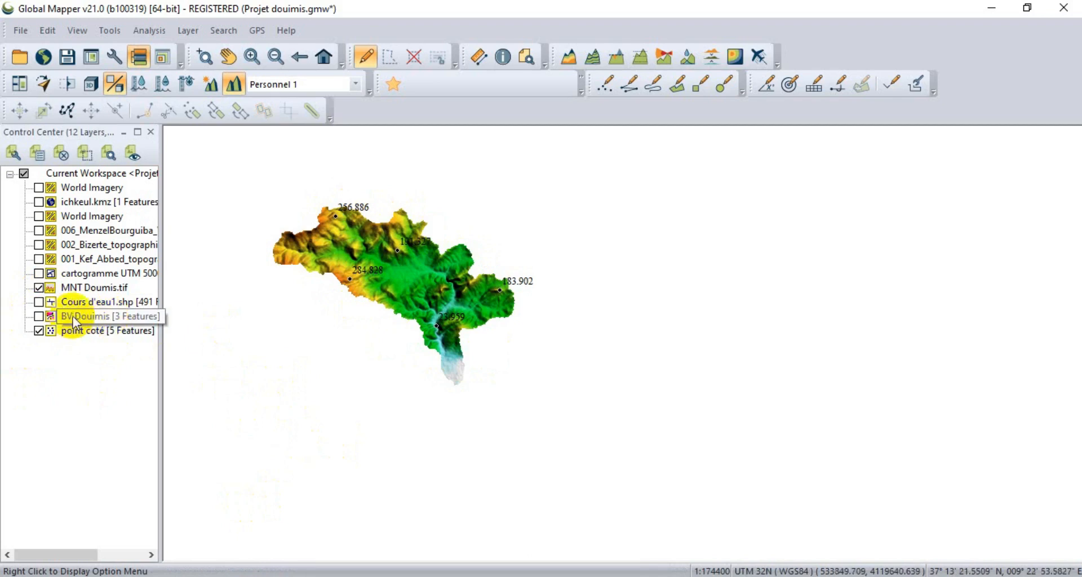
Start exporting only the cropped MNT Doumis.tif layer to a new file in GeoTIFF format.
right_click(81, 292)
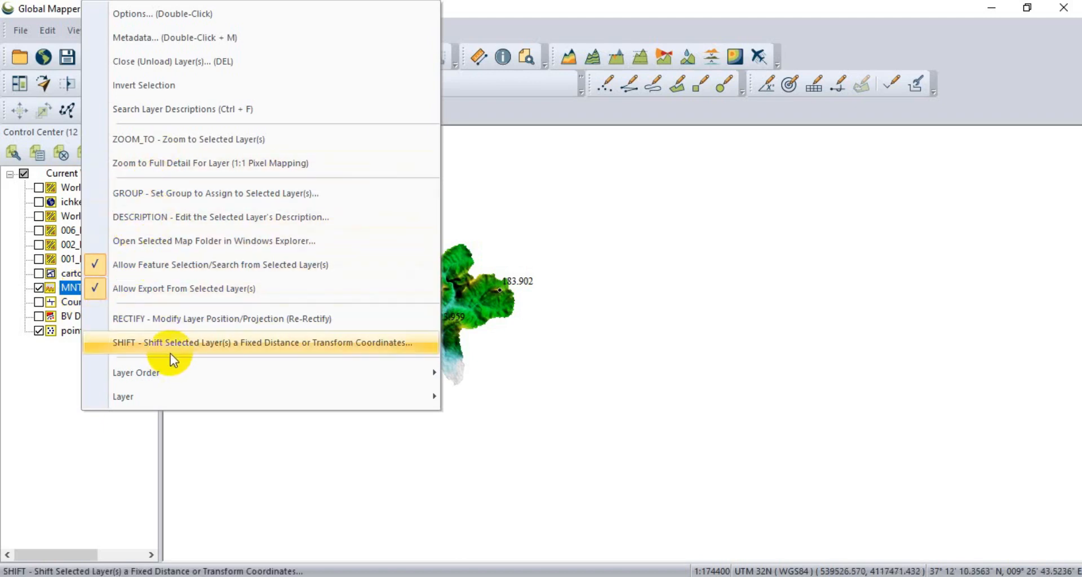
mouse_move(147, 404)
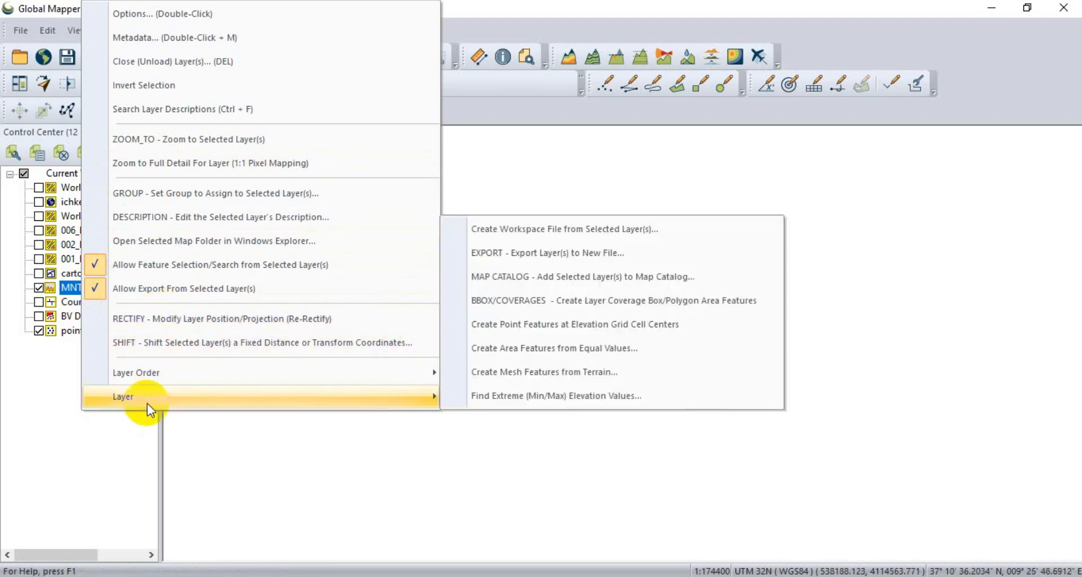
left_click(563, 262)
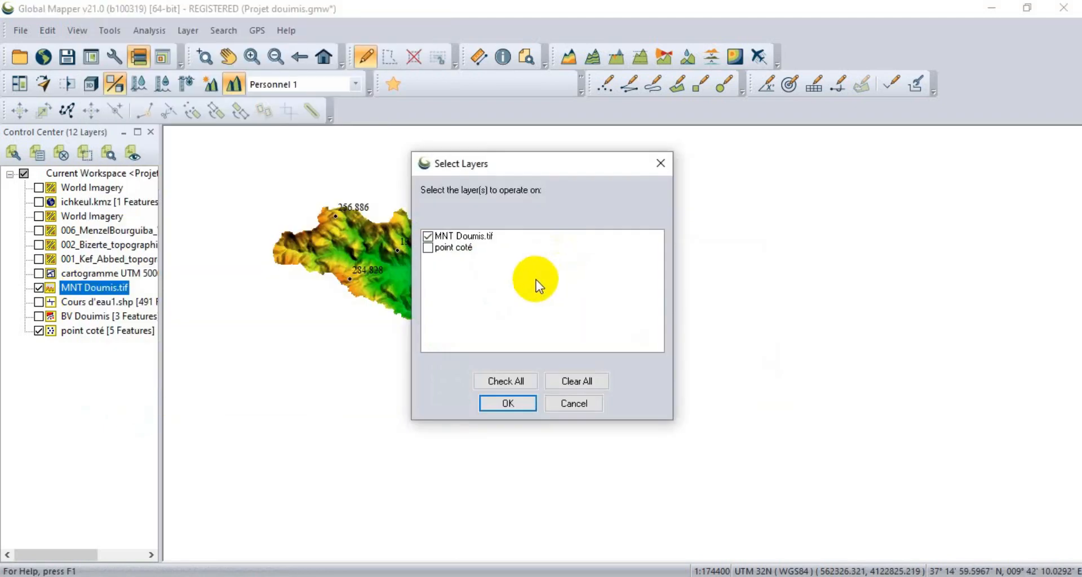
left_click(500, 236)
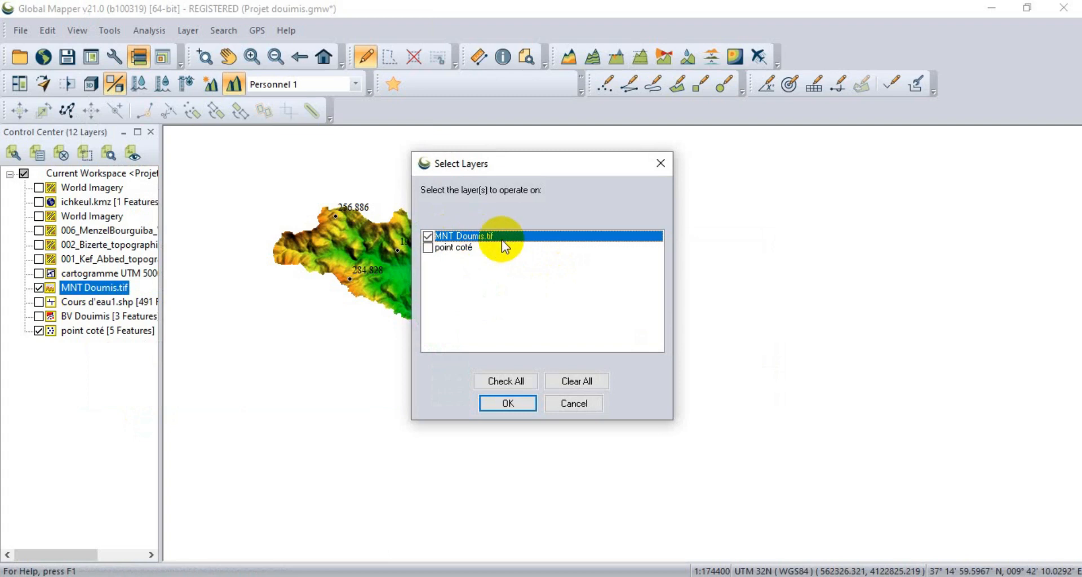
left_click(508, 403)
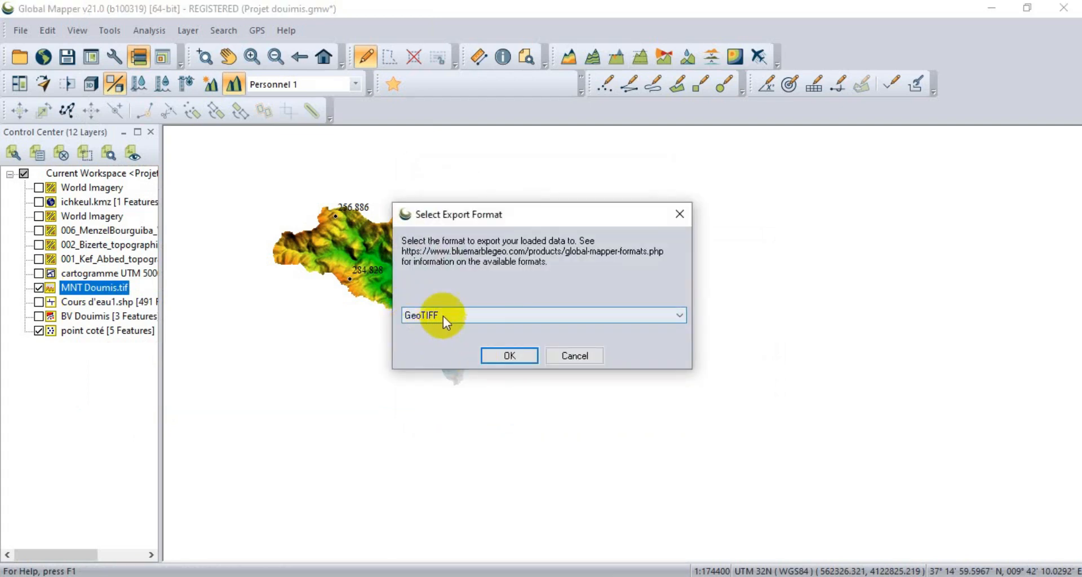
left_click(489, 354)
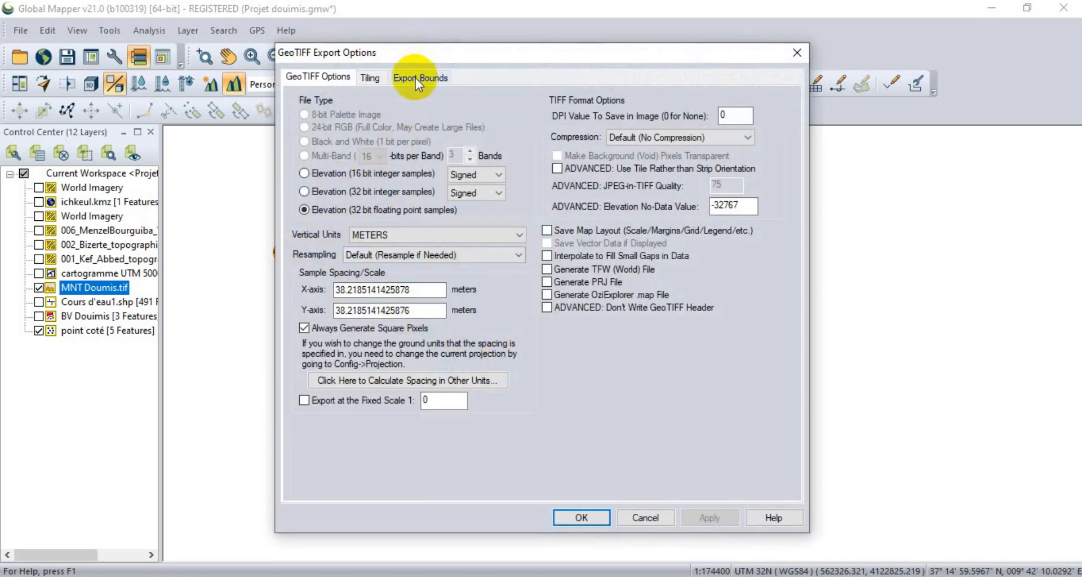
Set the GeoTIFF export bounds to Current Projection (UTM - meters) and accept the export options.
left_click(415, 78)
left_click(332, 200)
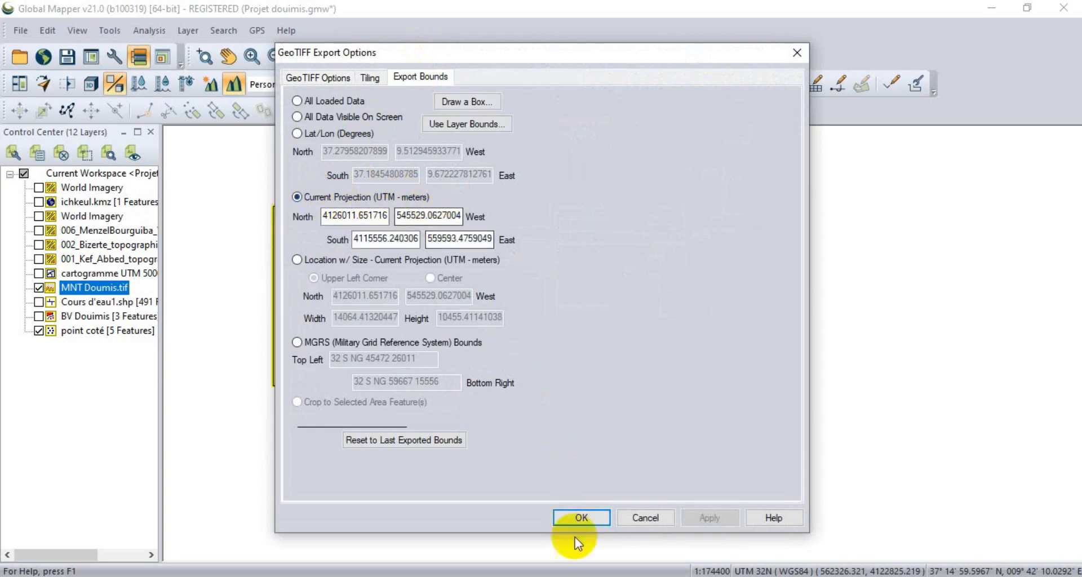
left_click(580, 517)
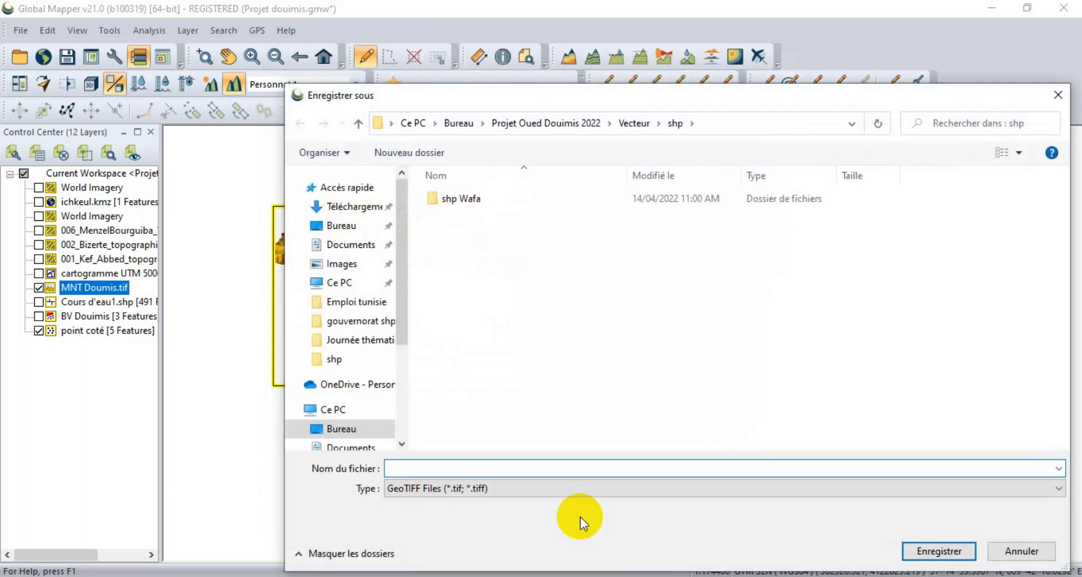
Save the cropped elevation export as MNT intérieur Doumis in the project's Raster folder, keeping the GeoTIFF file type.
left_click(624, 120)
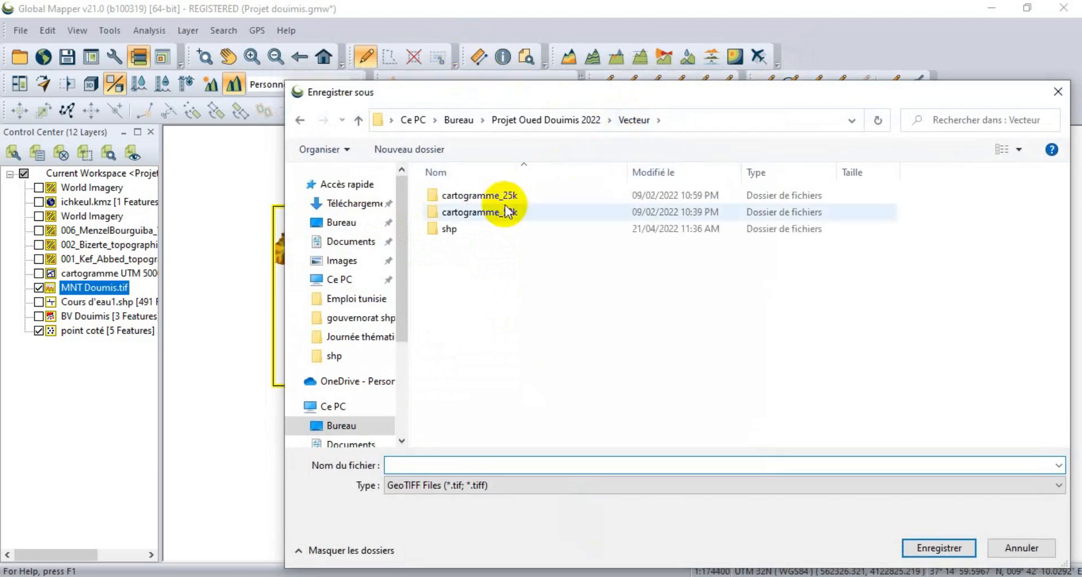
left_click(556, 121)
double_click(470, 213)
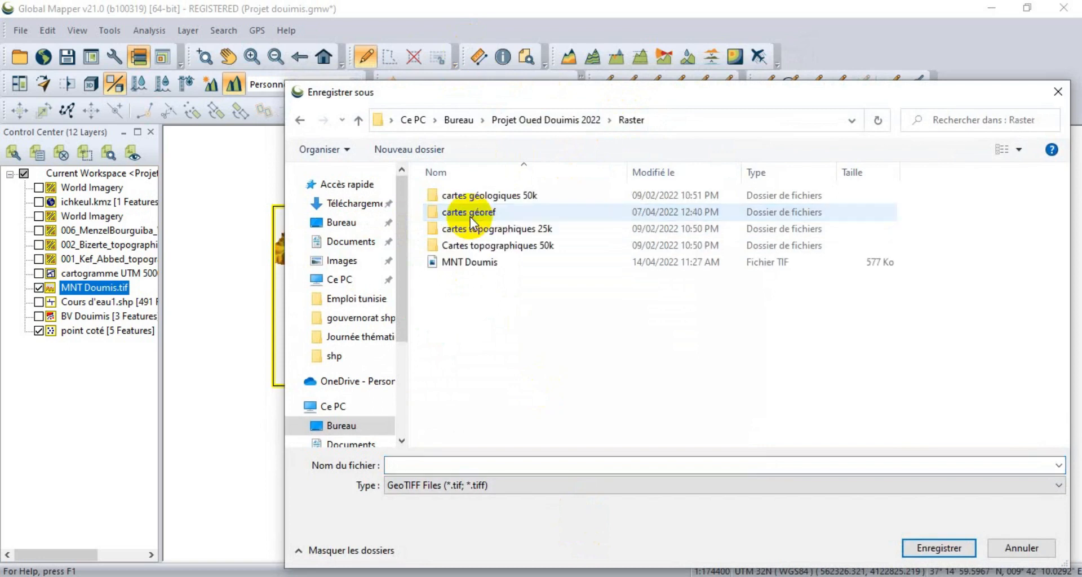
left_click(471, 264)
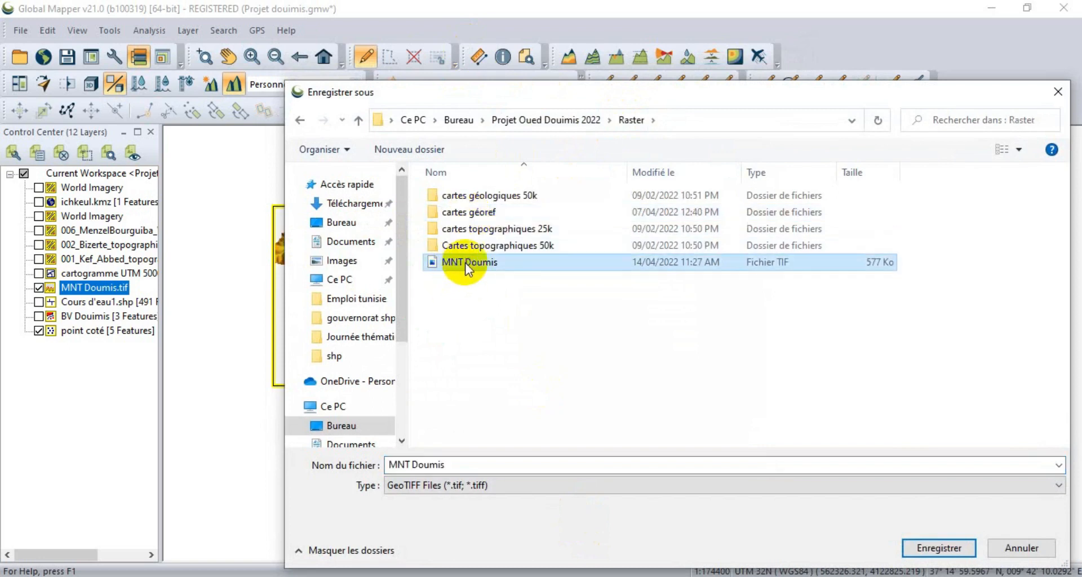
left_click(414, 465)
double_click(415, 464)
left_click(413, 464)
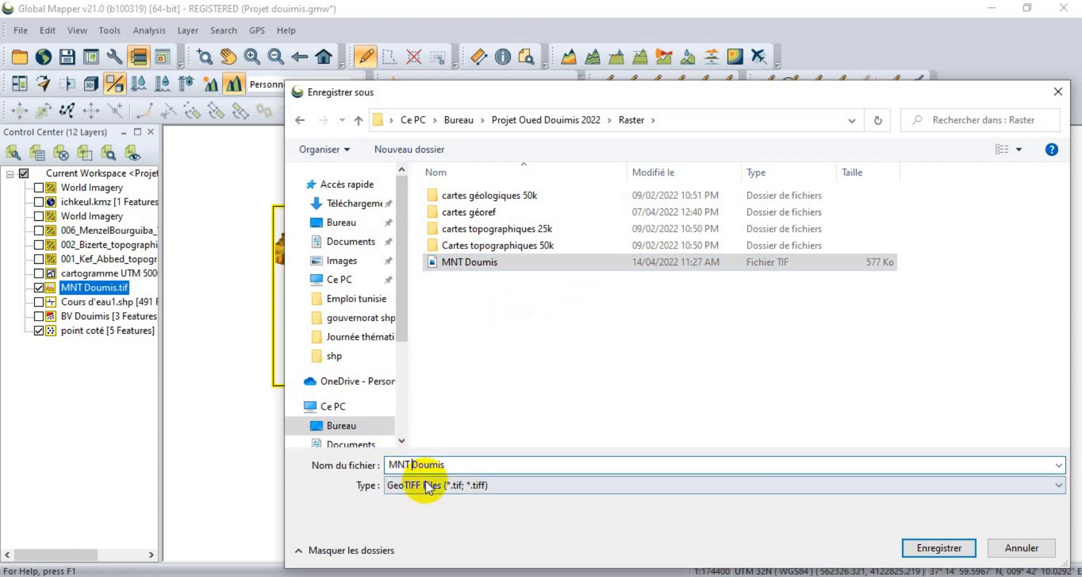
type("intér")
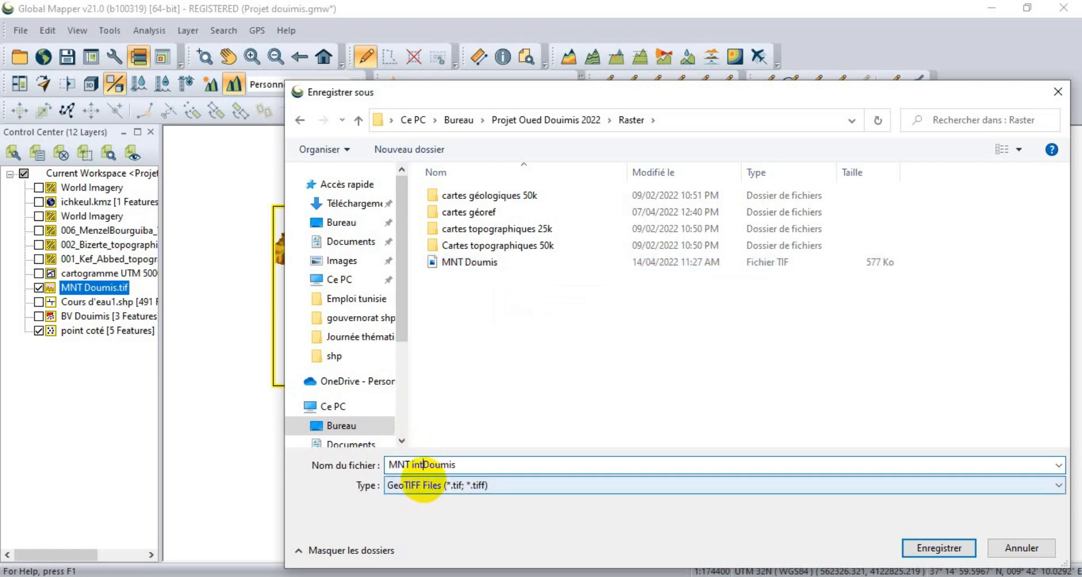
type("ieur")
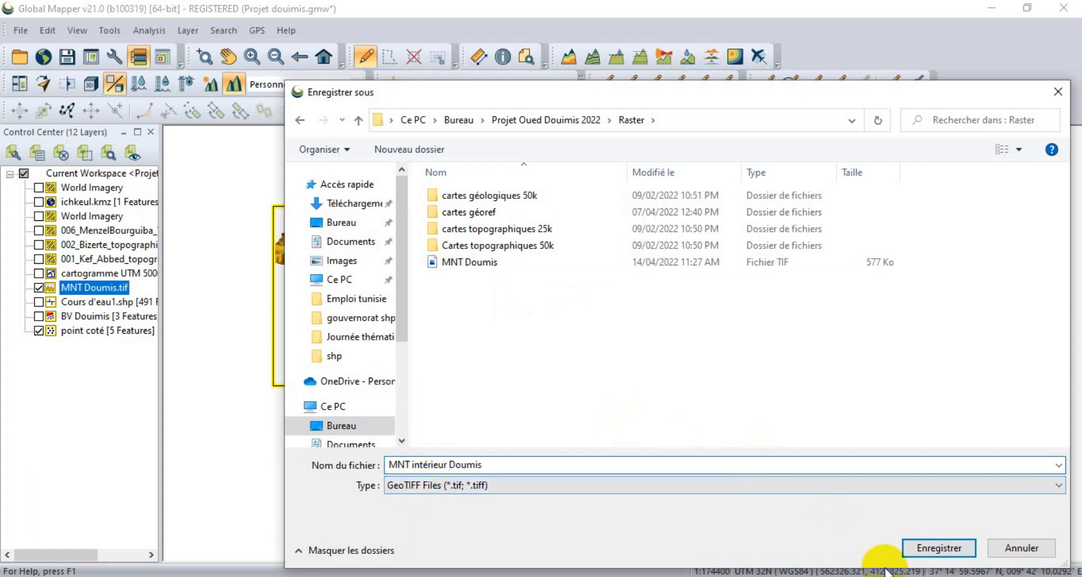
left_click(936, 550)
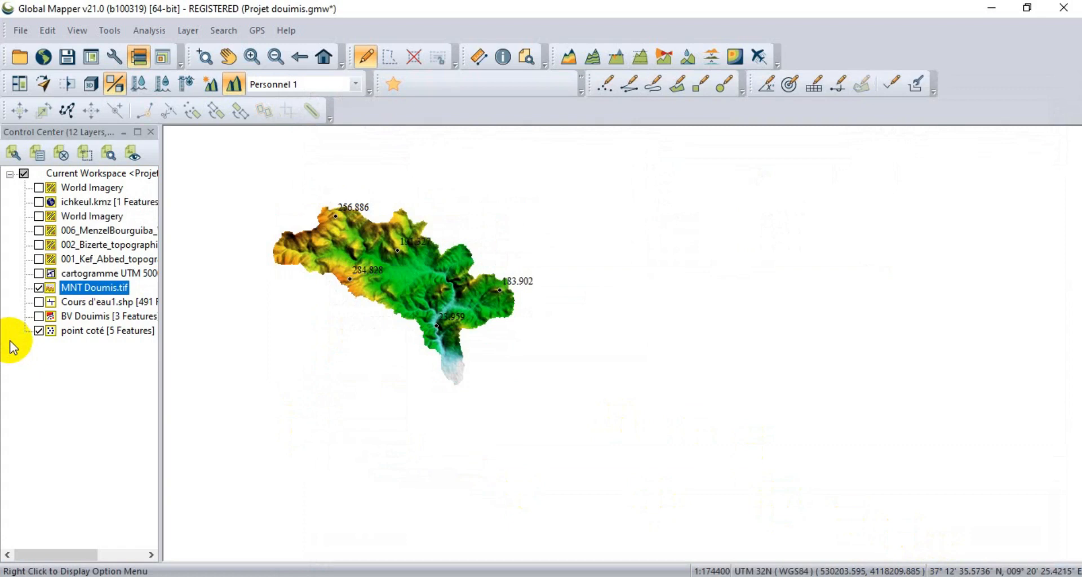
Show the BV Douimis layer again and select its watershed polygon on the map.
left_click(39, 316)
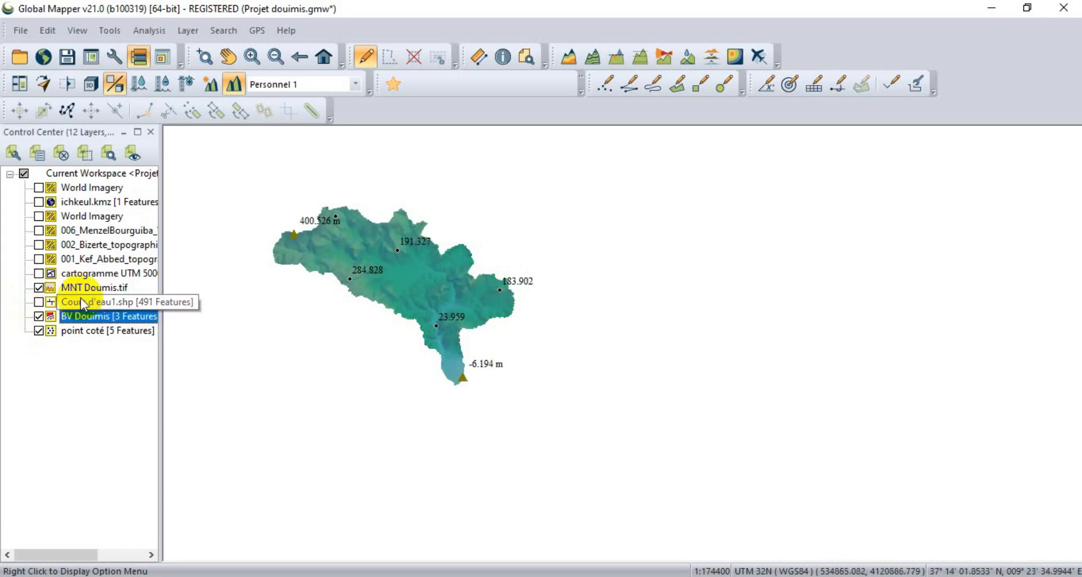
left_click(427, 285)
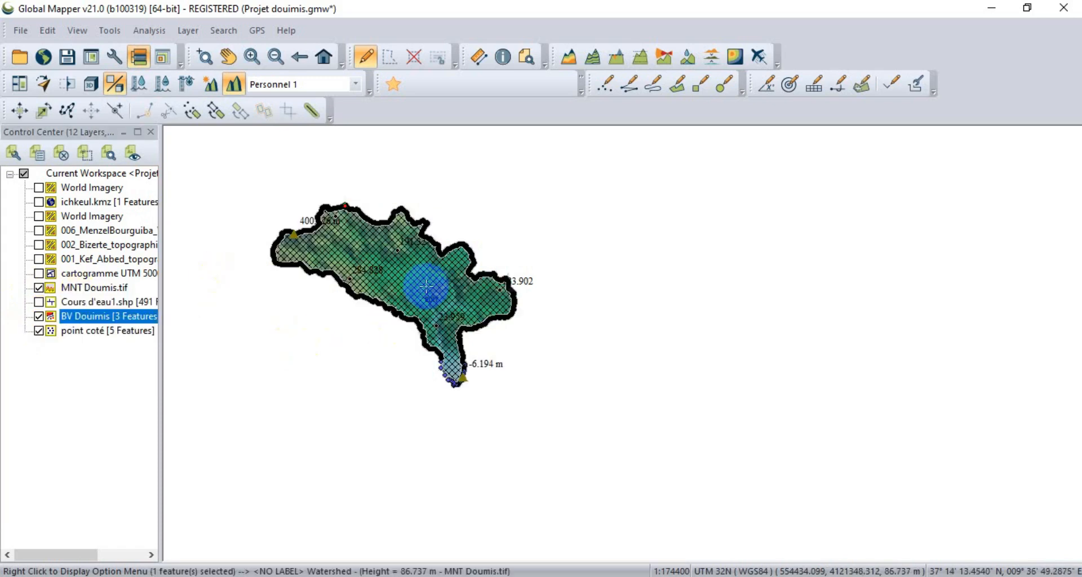
left_click(104, 315)
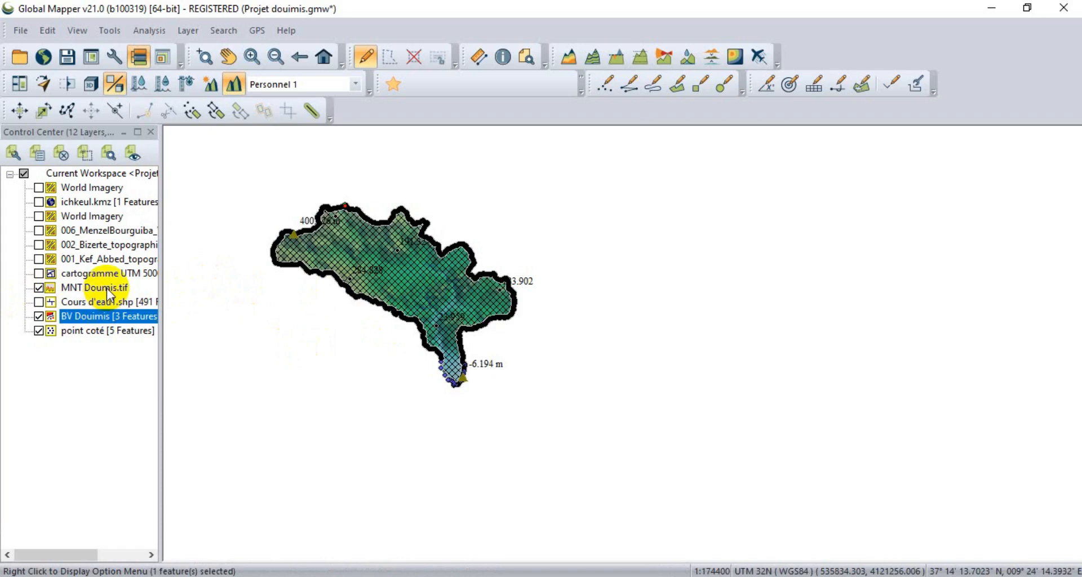
Cut the currently selected watershed polygon out of the MNT Doumis.tif layer, and hide the BV Douimis layer.
double_click(106, 289)
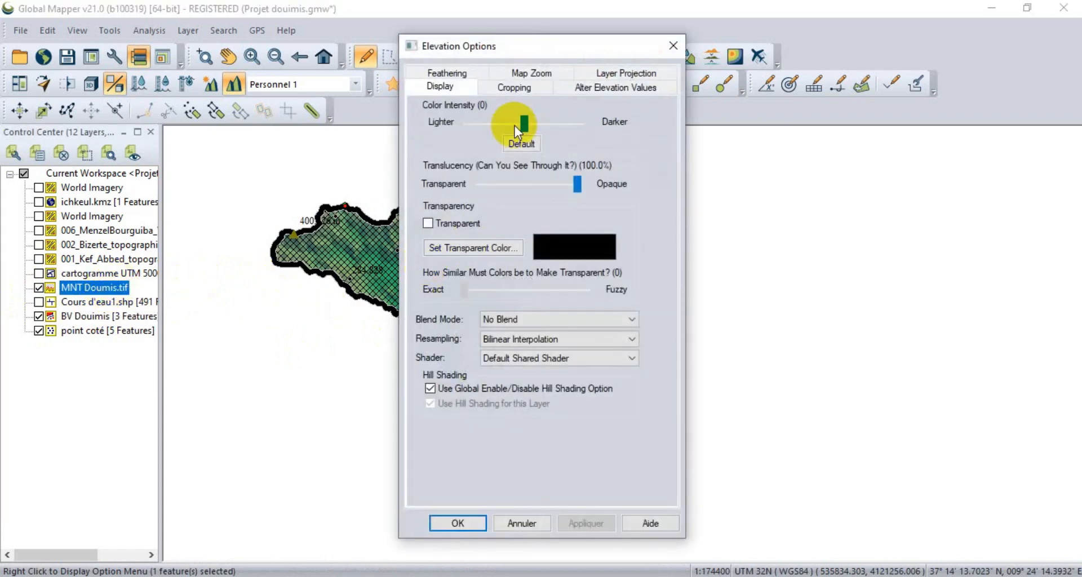
left_click(514, 74)
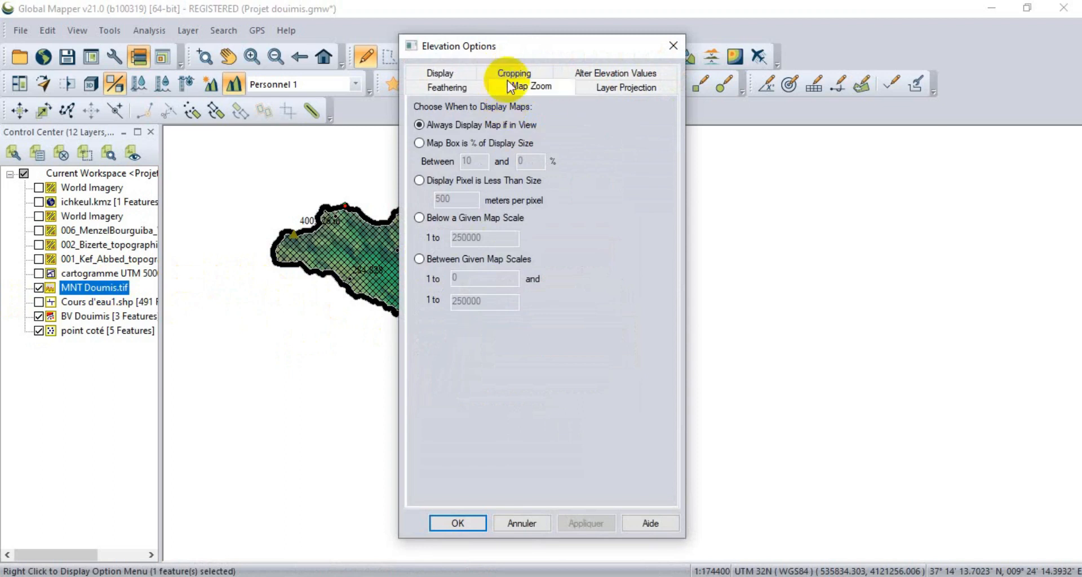
left_click(512, 74)
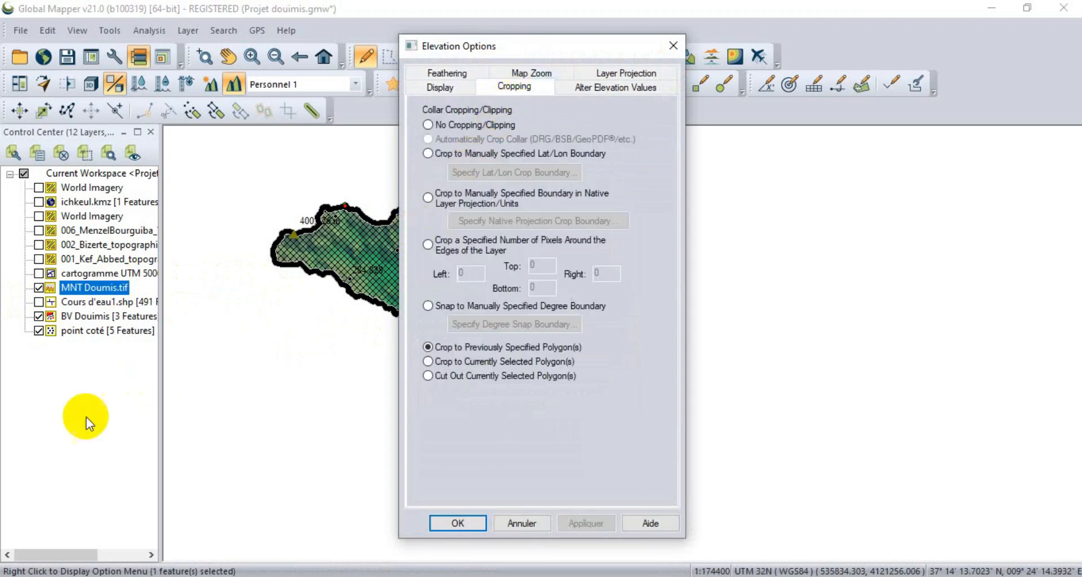
left_click(479, 376)
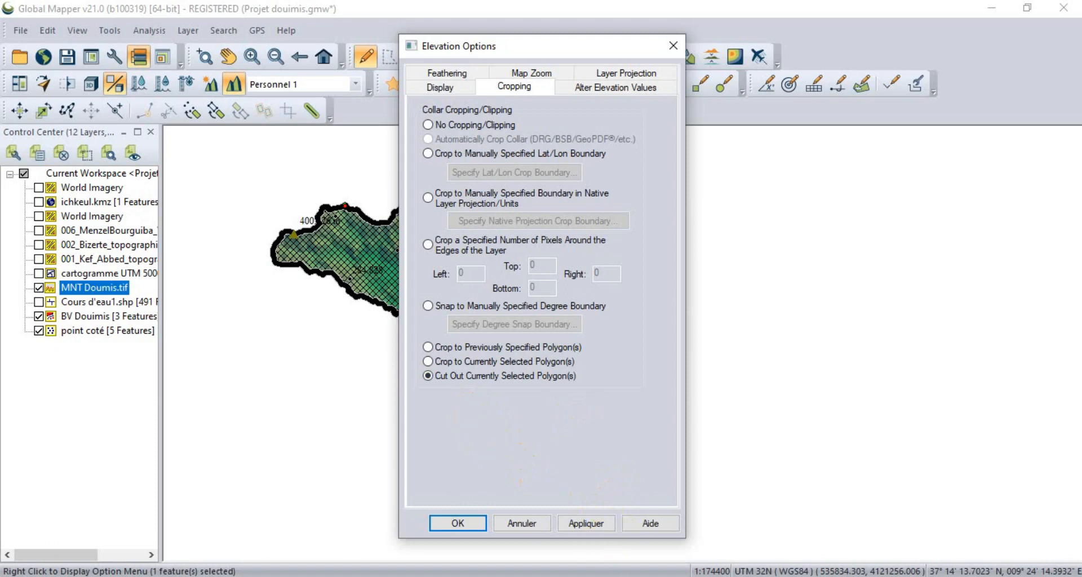
left_click(586, 523)
left_click(471, 526)
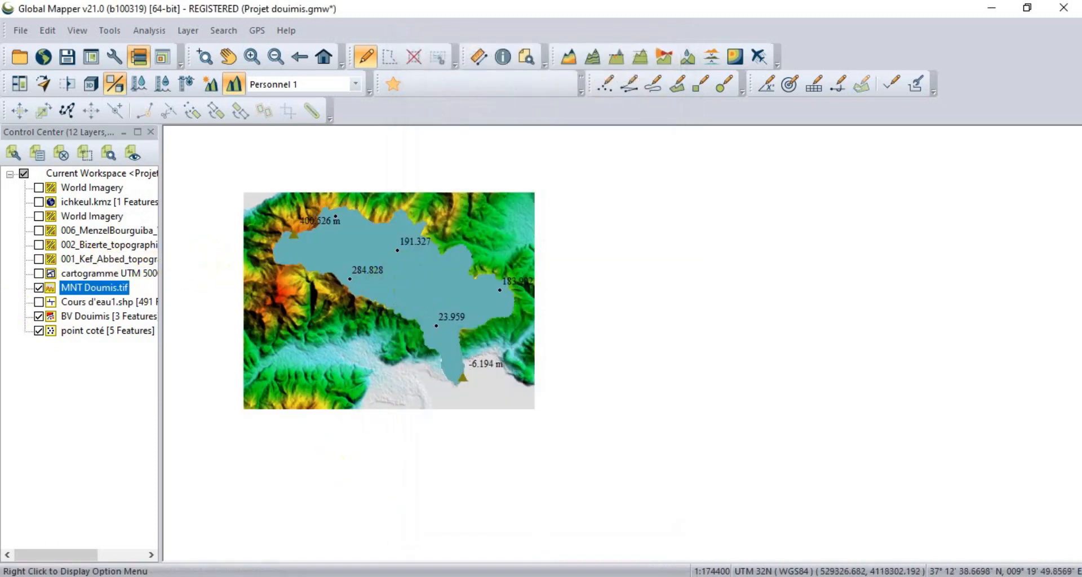
left_click(39, 316)
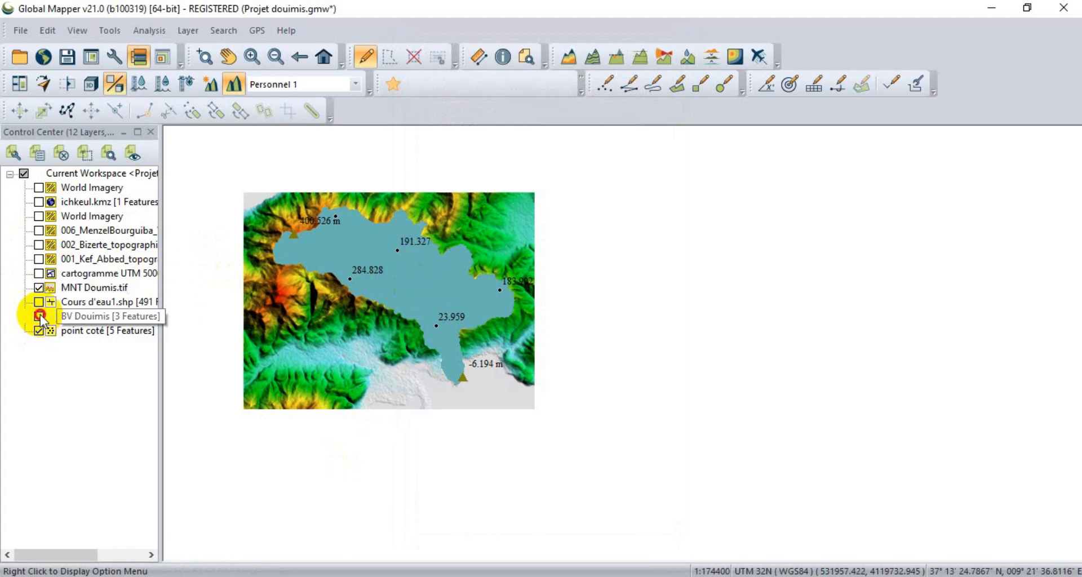
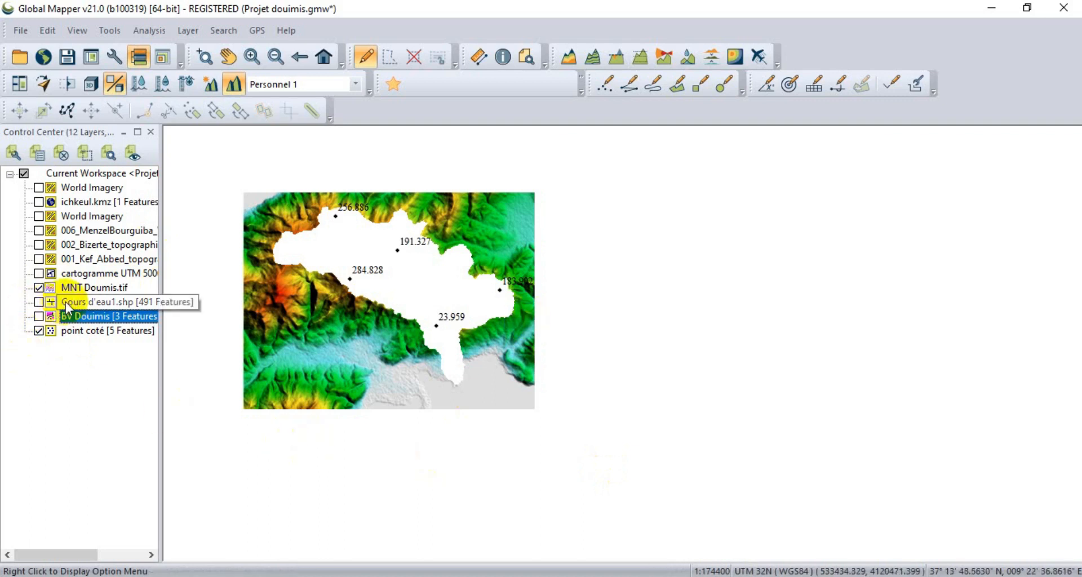
Start a new-file export of only the MNT Doumis.tif layer, with GeoTIFF as the format.
left_click(72, 287)
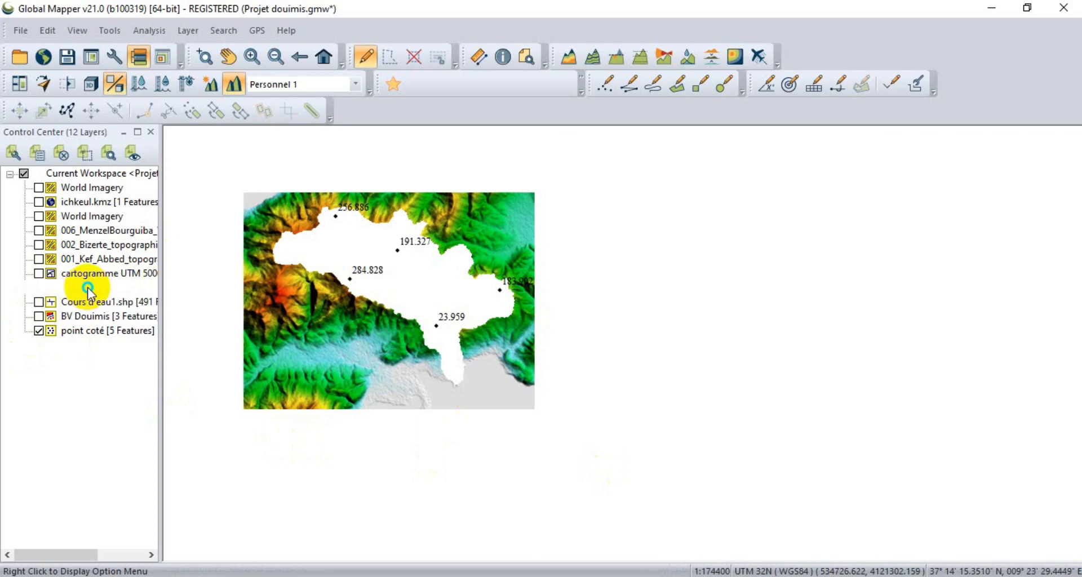
right_click(89, 291)
mouse_move(177, 395)
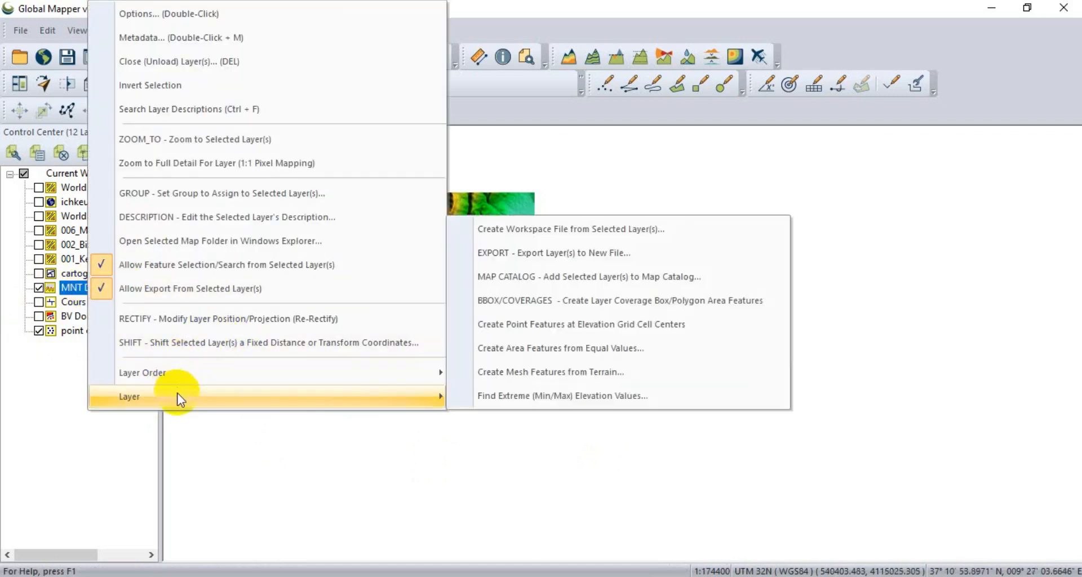
mouse_move(417, 378)
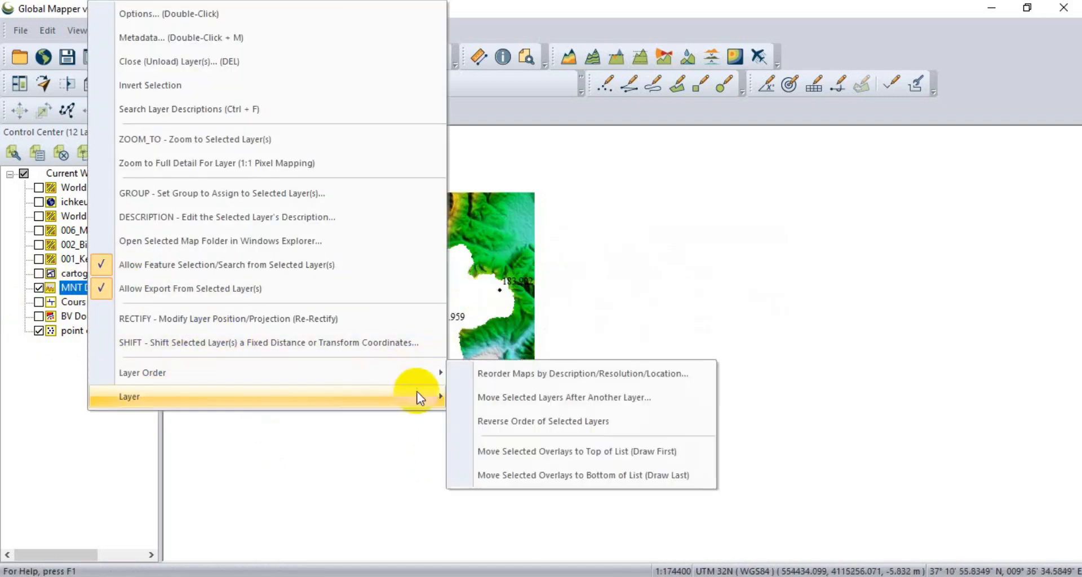
mouse_move(398, 394)
left_click(544, 268)
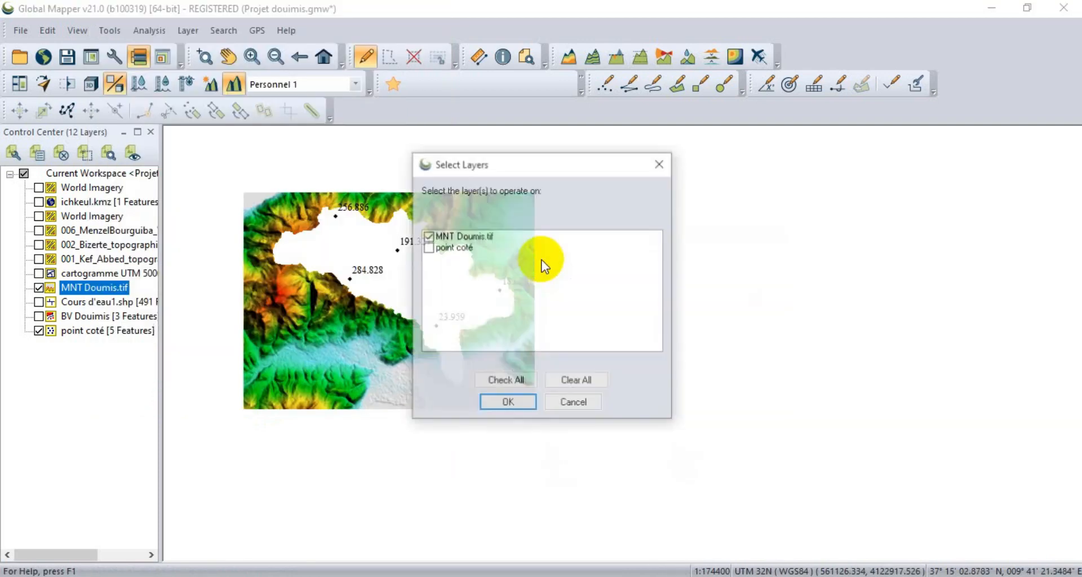
left_click(459, 237)
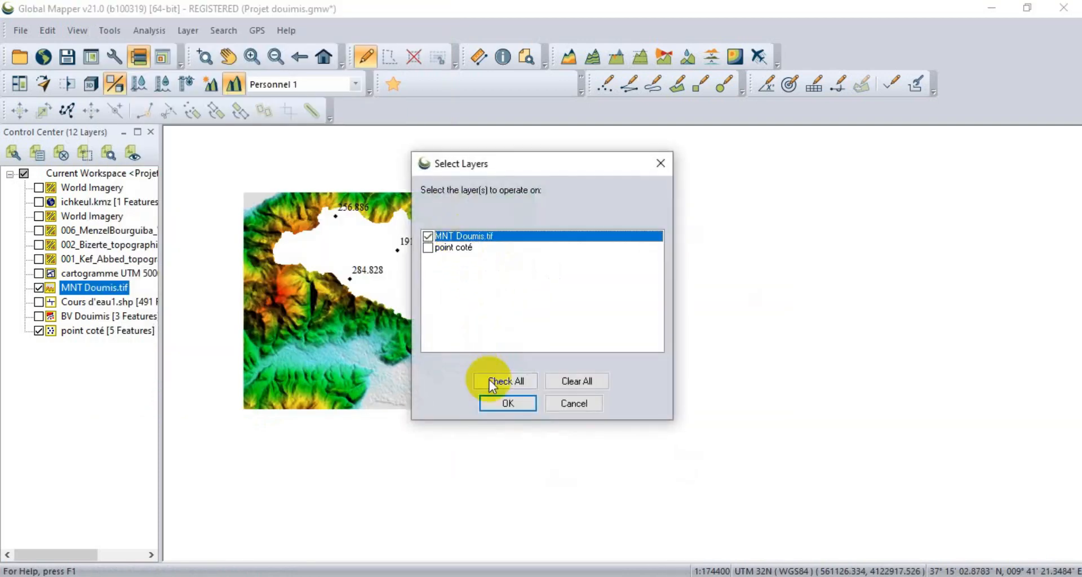
left_click(500, 405)
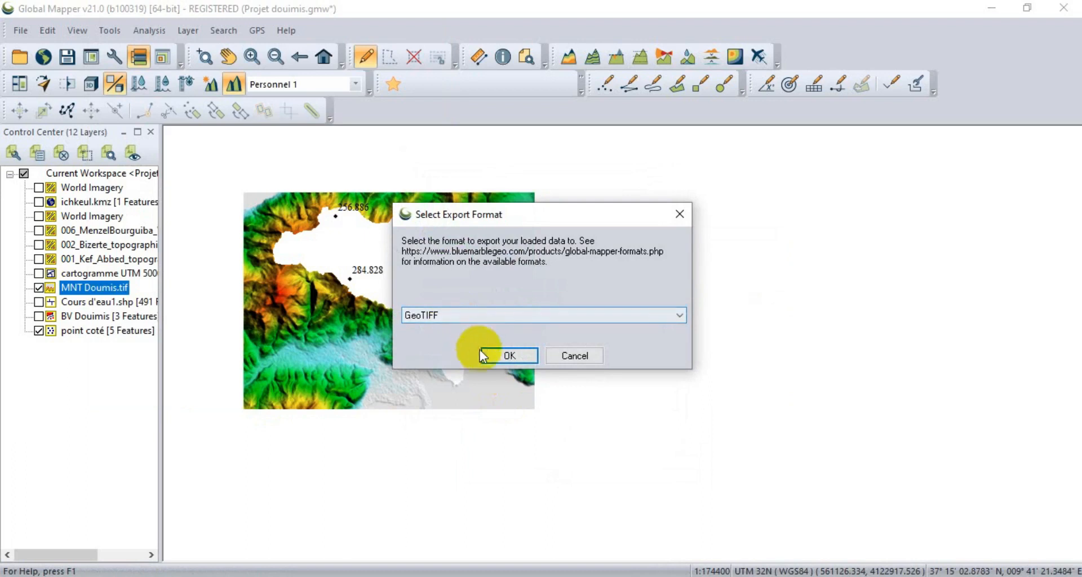
left_click(485, 355)
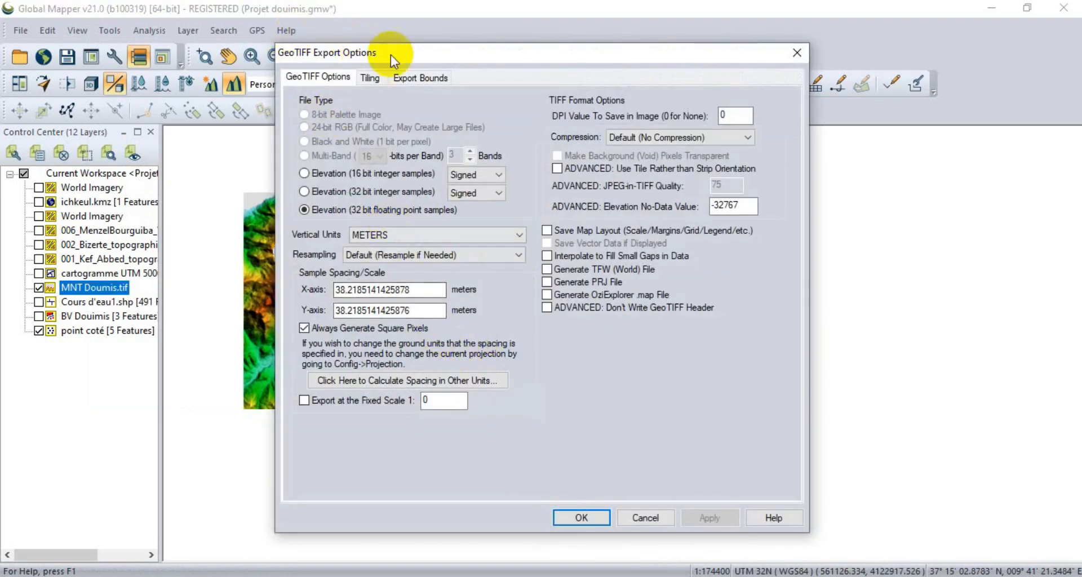
Set the export bounds to Current Projection (UTM - meters) and accept the GeoTIFF options.
left_click(423, 79)
left_click(338, 196)
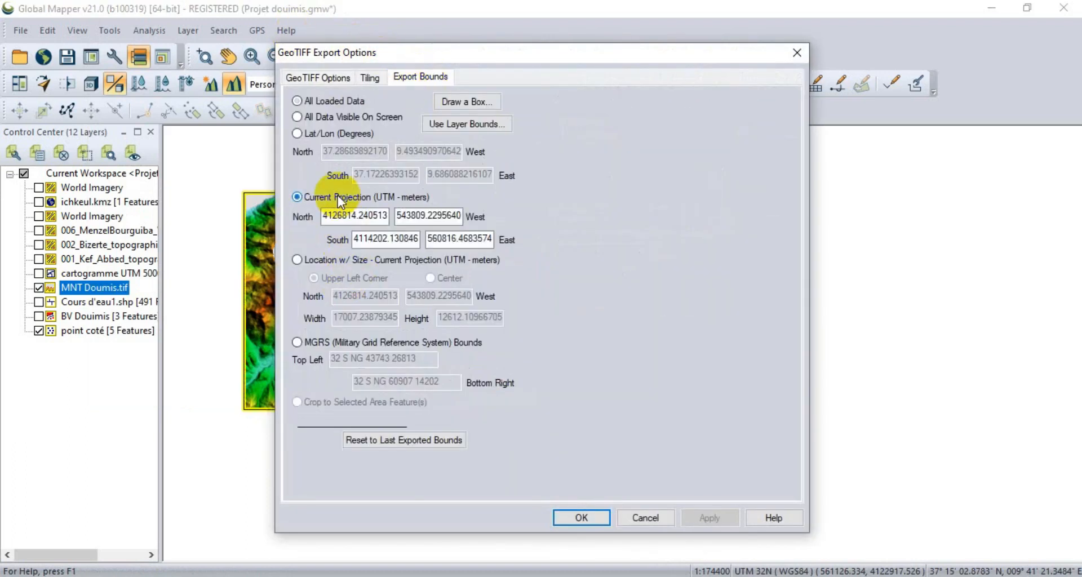
left_click(583, 517)
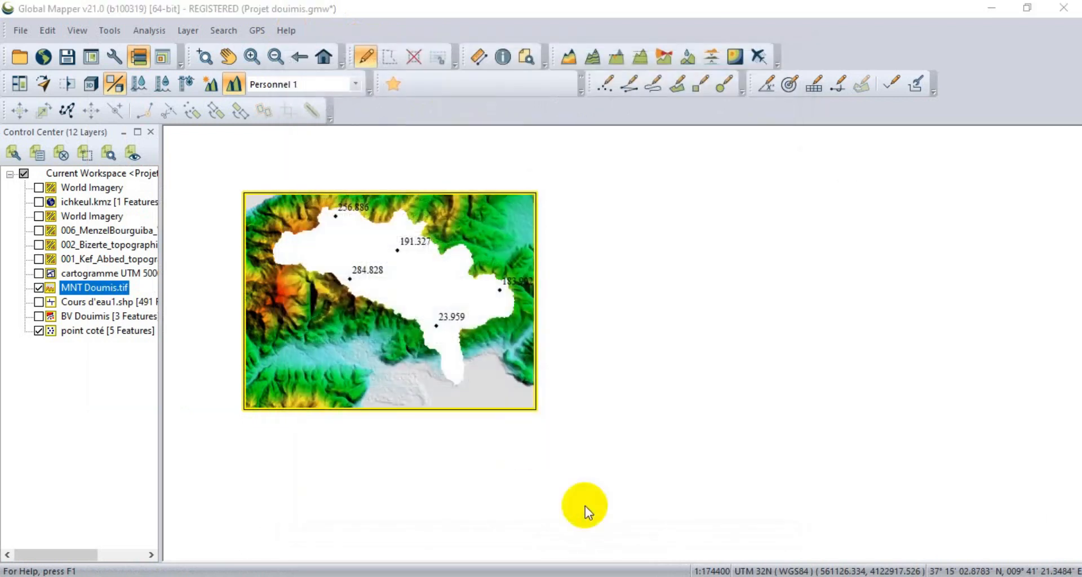
Save the export as MNT extérieur Doumis in the project's Raster folder, and save the workspace.
left_click(488, 278)
left_click(429, 463)
left_click_drag(449, 463, 411, 466)
left_click(415, 465)
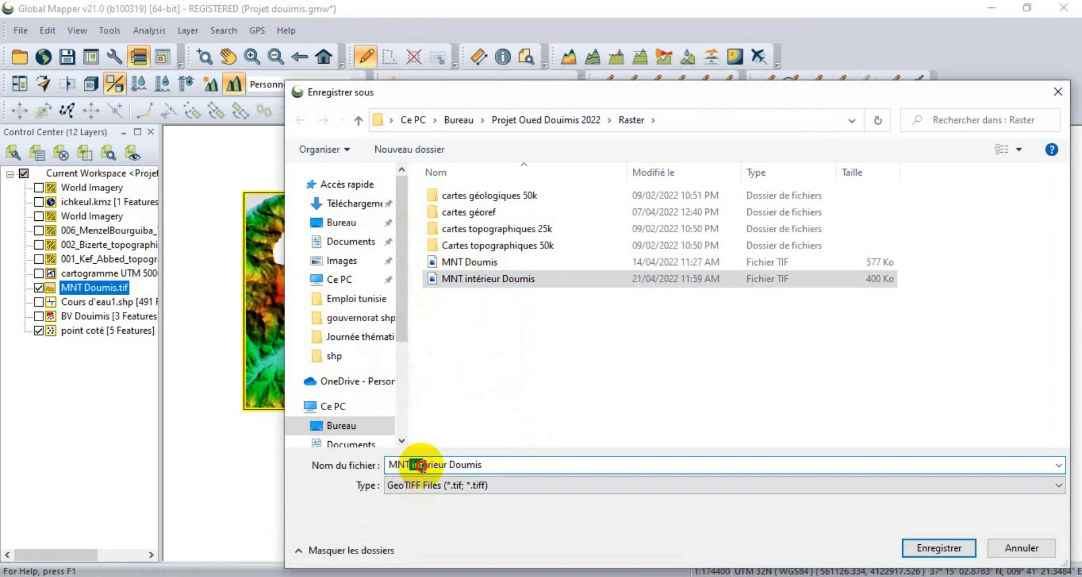
type("ext")
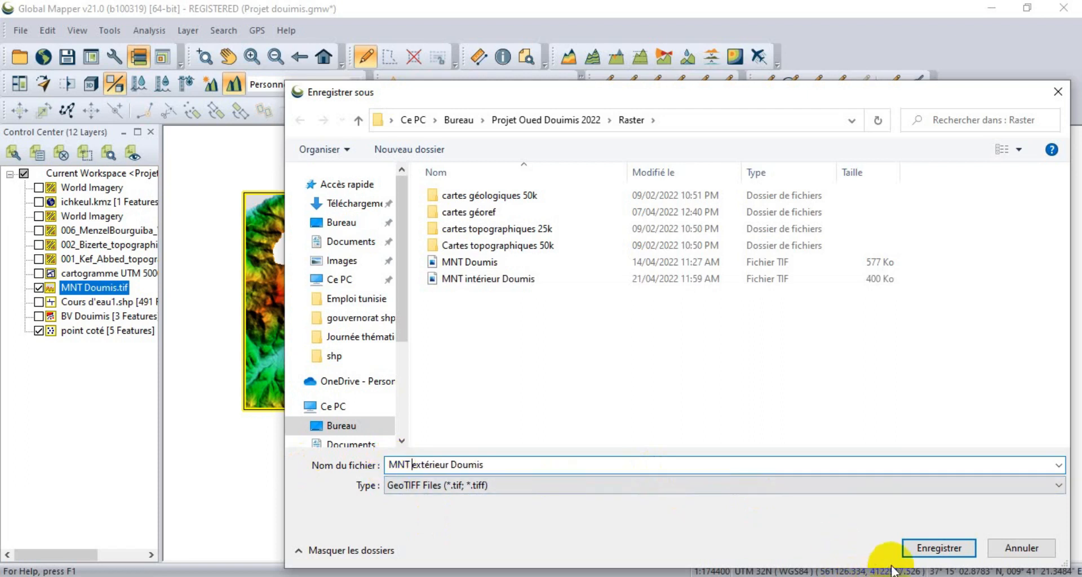
left_click(907, 547)
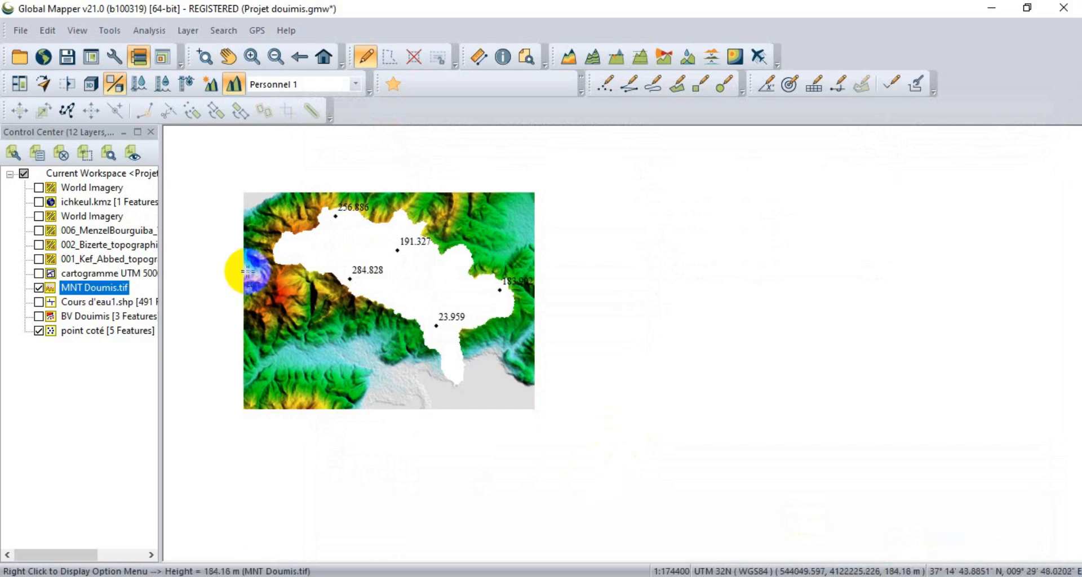
left_click(71, 53)
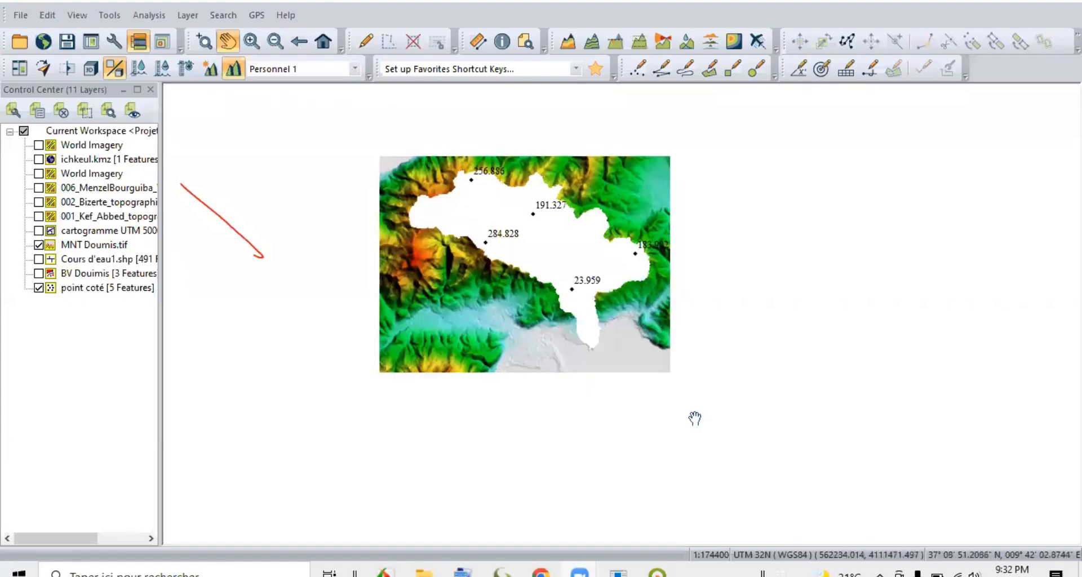
Load the MNT extérieur Doumis and MNT intérieur Doumis TIF files together from the Raster folder of Projet Oued Douimis 2022.
scroll(512, 240, "up", 1)
left_click_drag(490, 162, 490, 175)
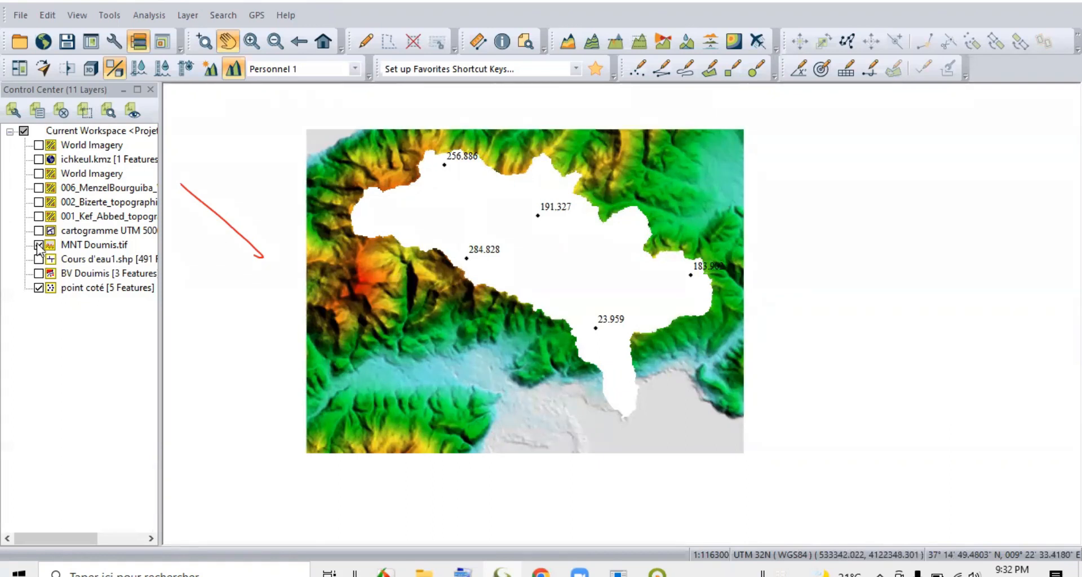
left_click_drag(239, 233, 260, 231)
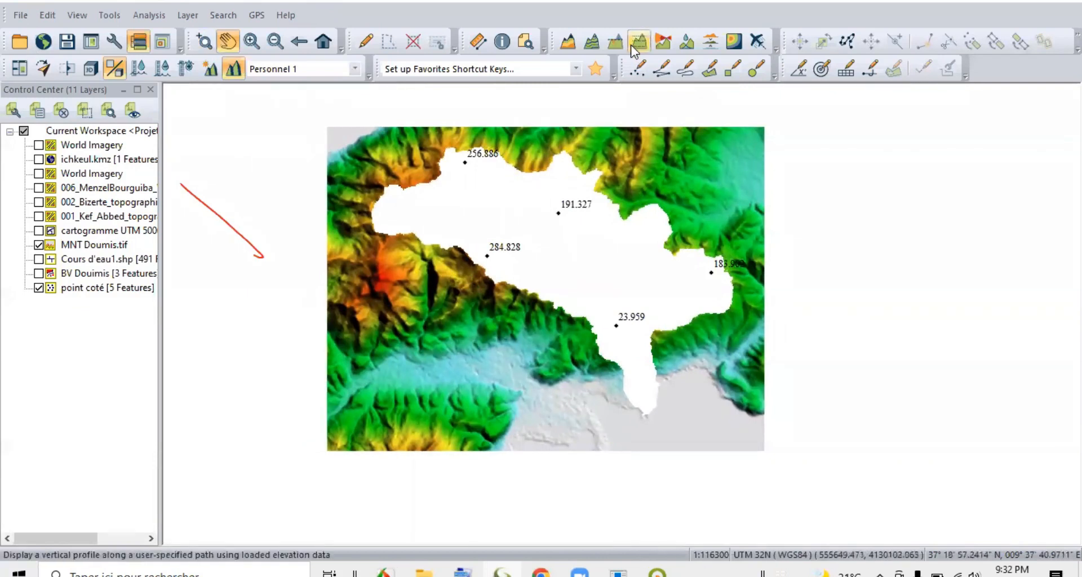
left_click(21, 40)
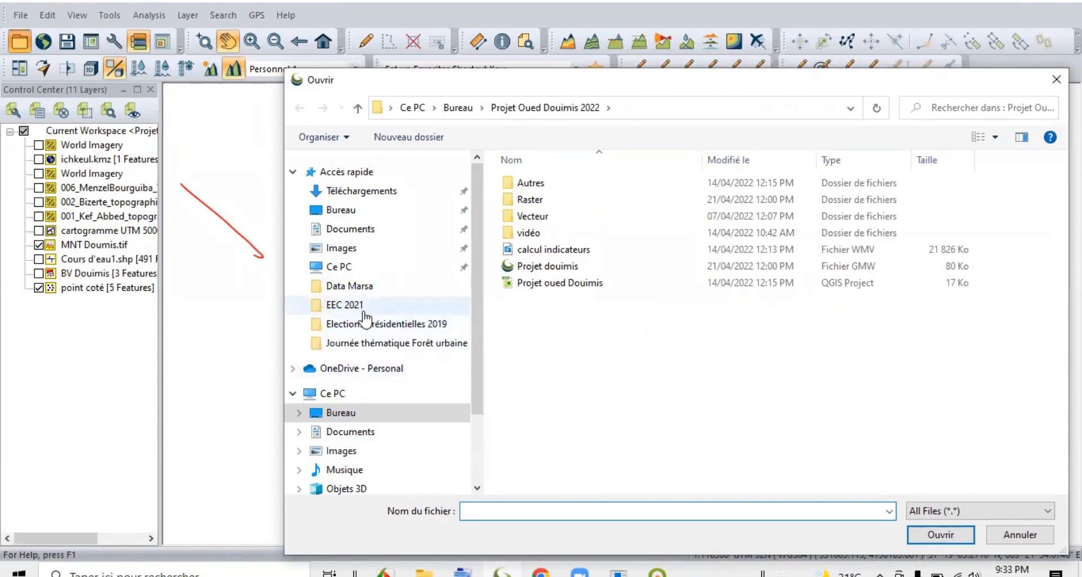
left_click(344, 211)
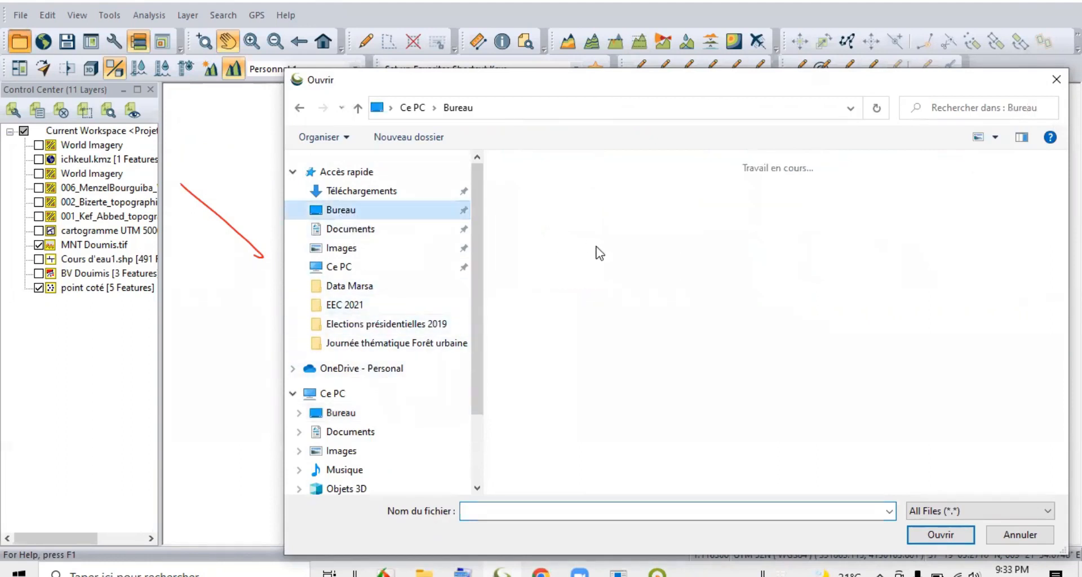
scroll(721, 254, "down", 3)
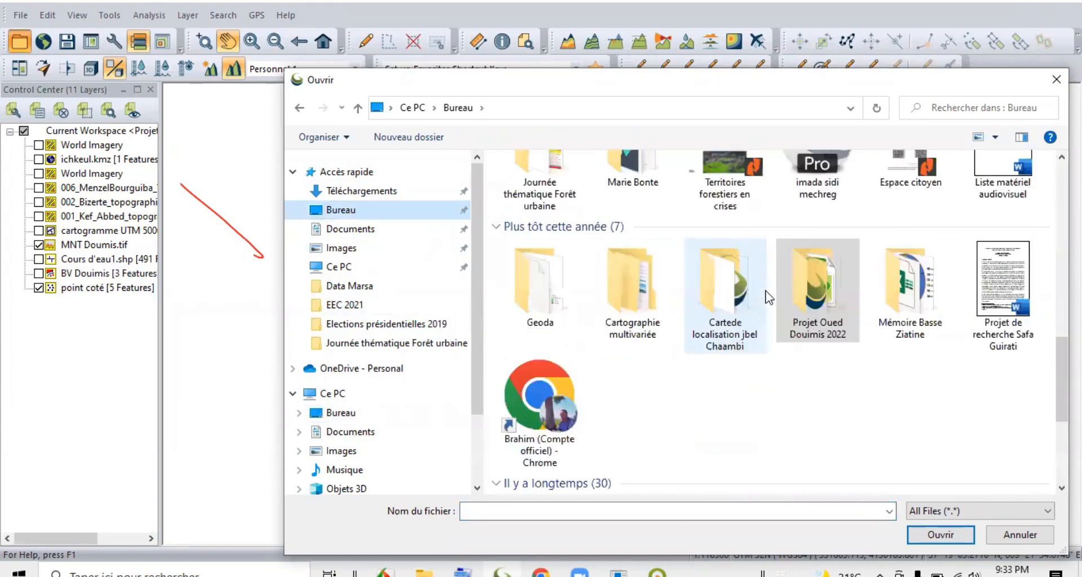
double_click(827, 300)
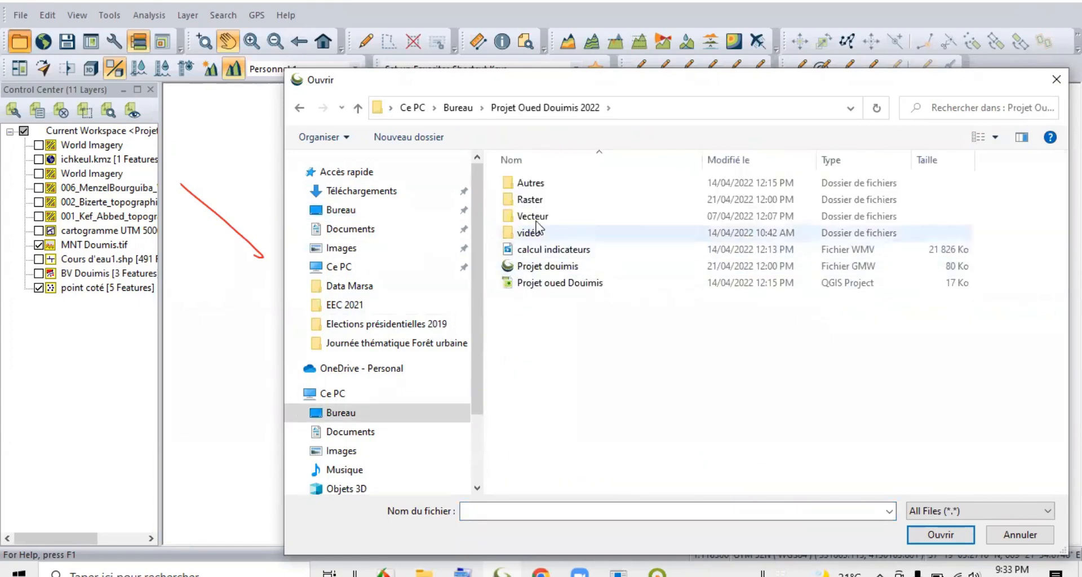
double_click(547, 204)
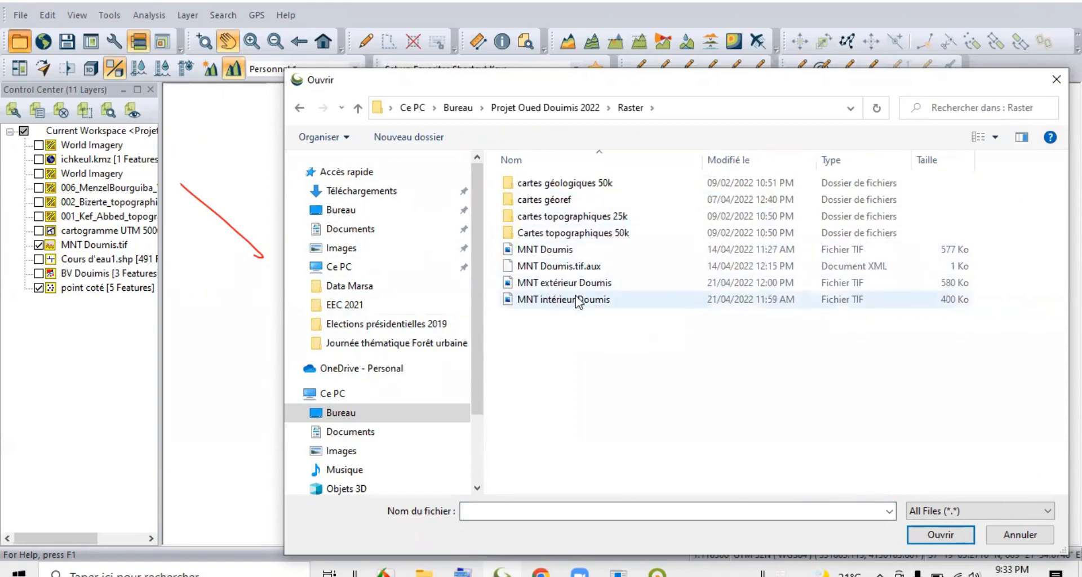
left_click_drag(606, 328, 549, 282)
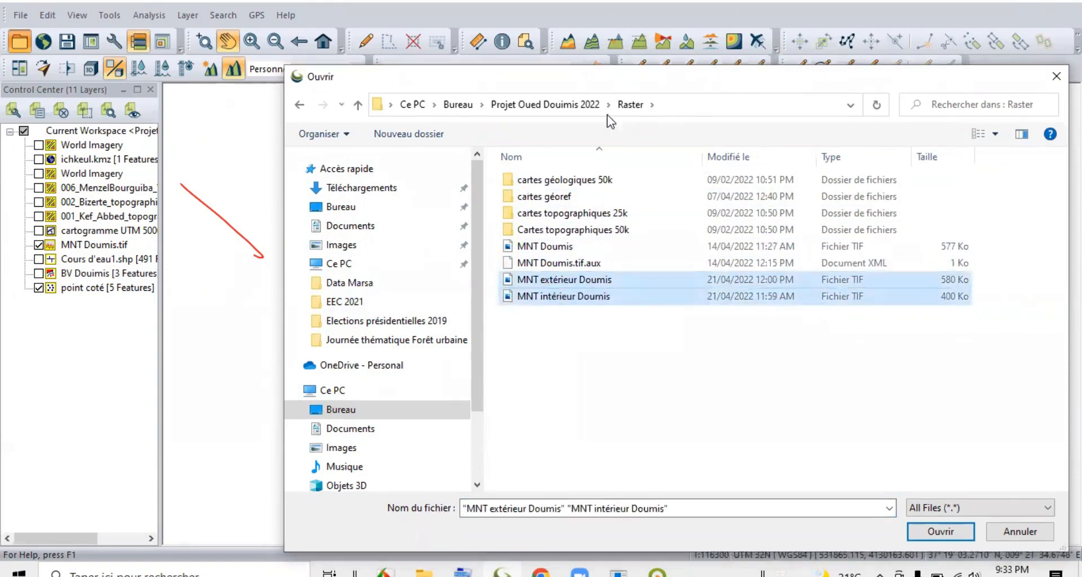
left_click_drag(610, 85, 562, 24)
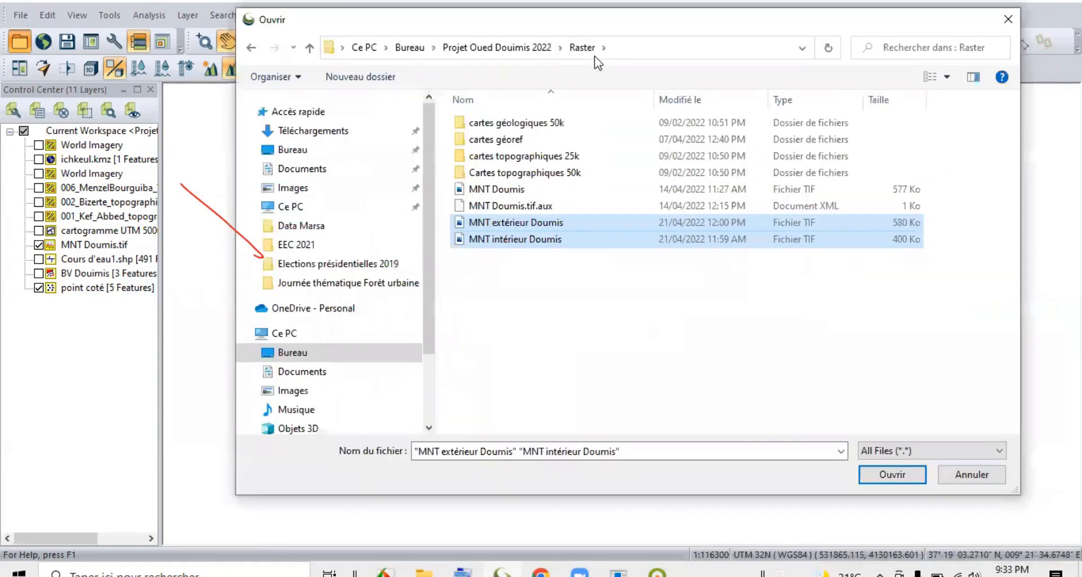
left_click(884, 470)
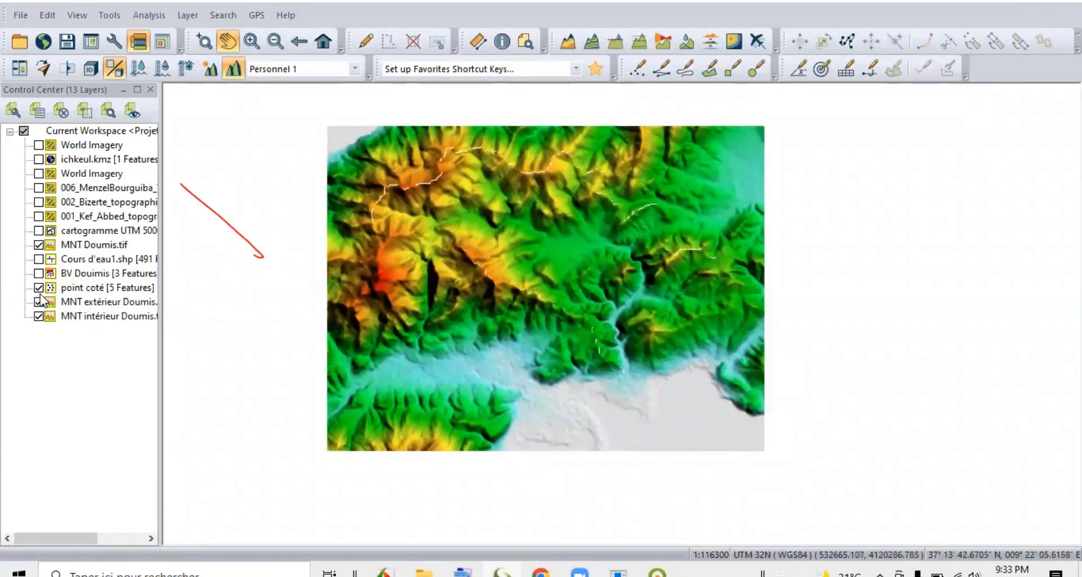
Hide the MNT Doumis.tif and MNT extérieur Doumis.tif layers, leaving the interior elevation model displayed.
left_click(39, 244)
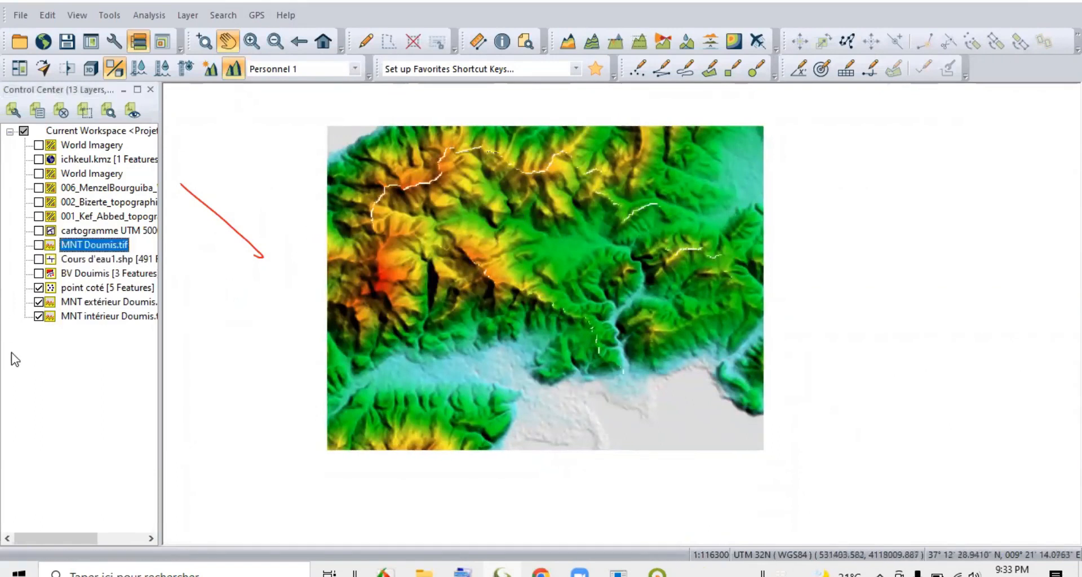
left_click(39, 302)
left_click(39, 302)
left_click(39, 302)
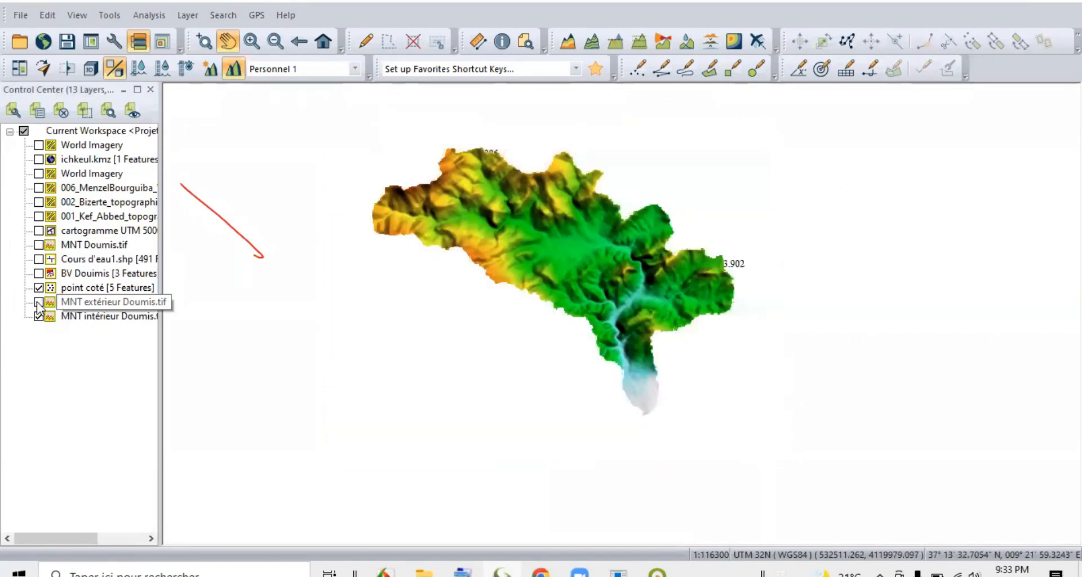
left_click(107, 302)
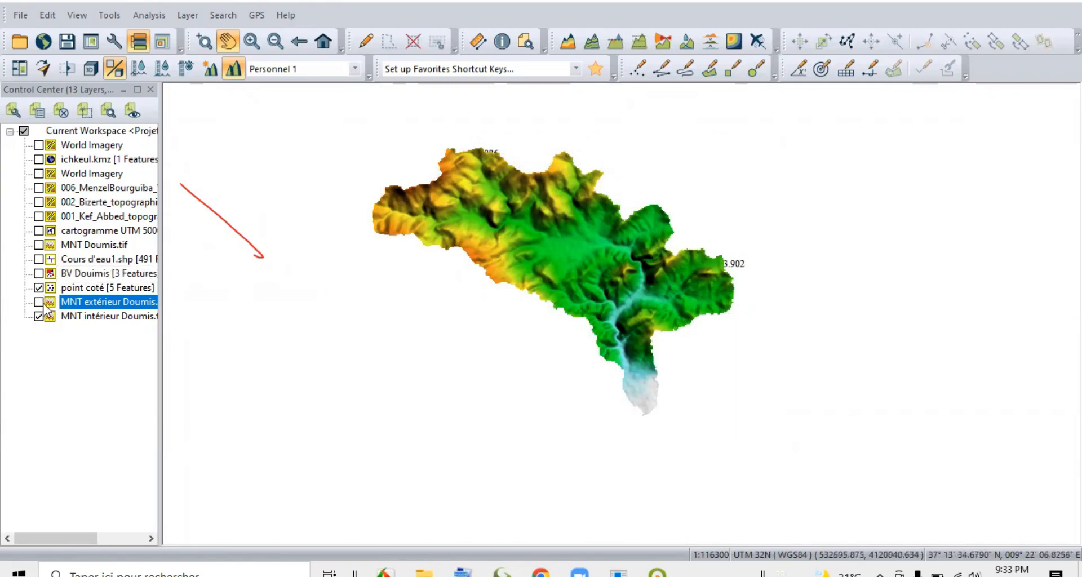
Load the Basin versant shapefile from the shp folder inside the project's Vecteur folder.
left_click(171, 63)
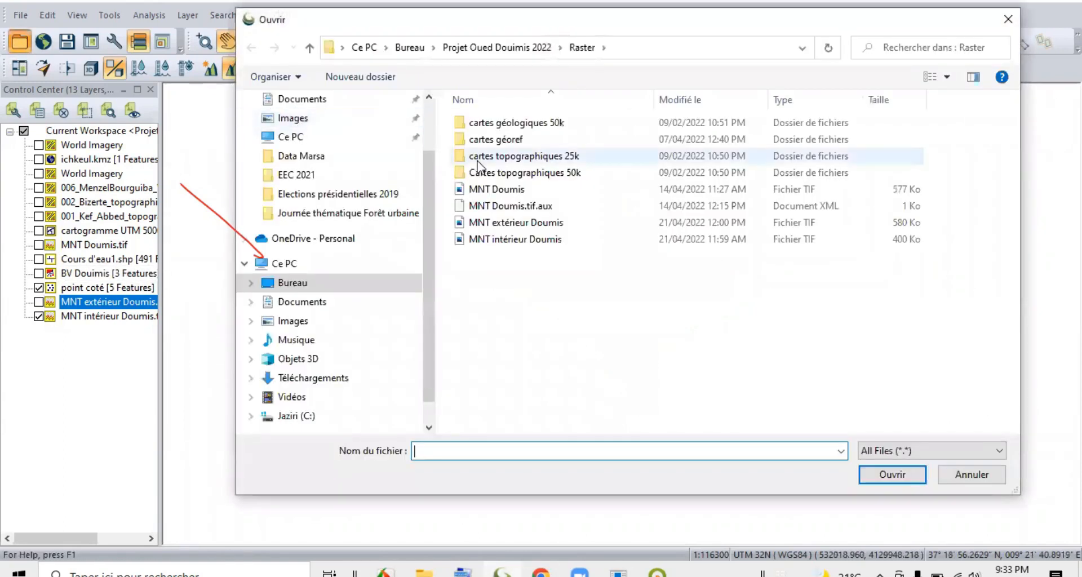
left_click(502, 52)
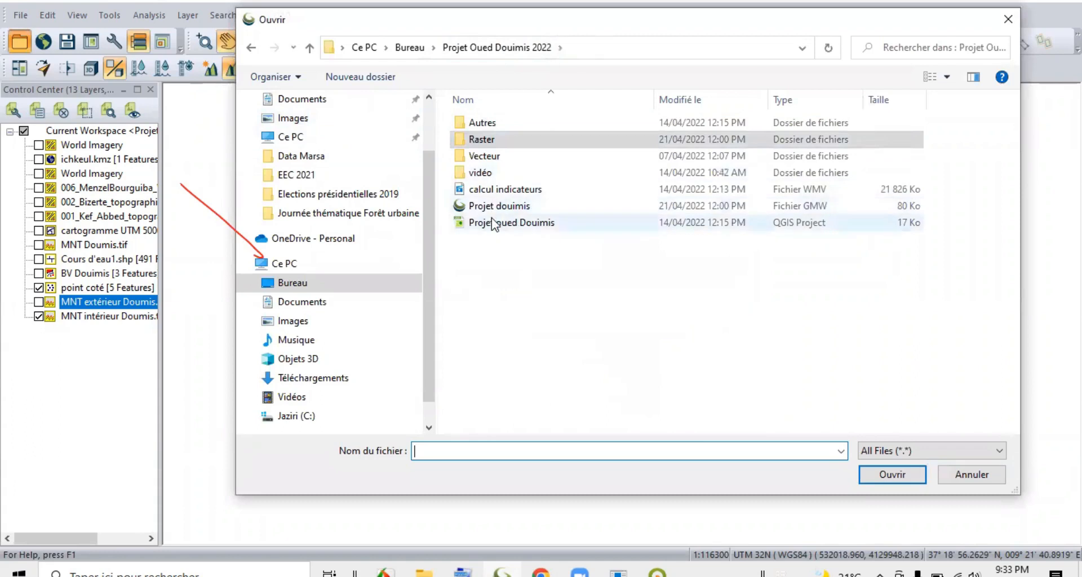
double_click(484, 156)
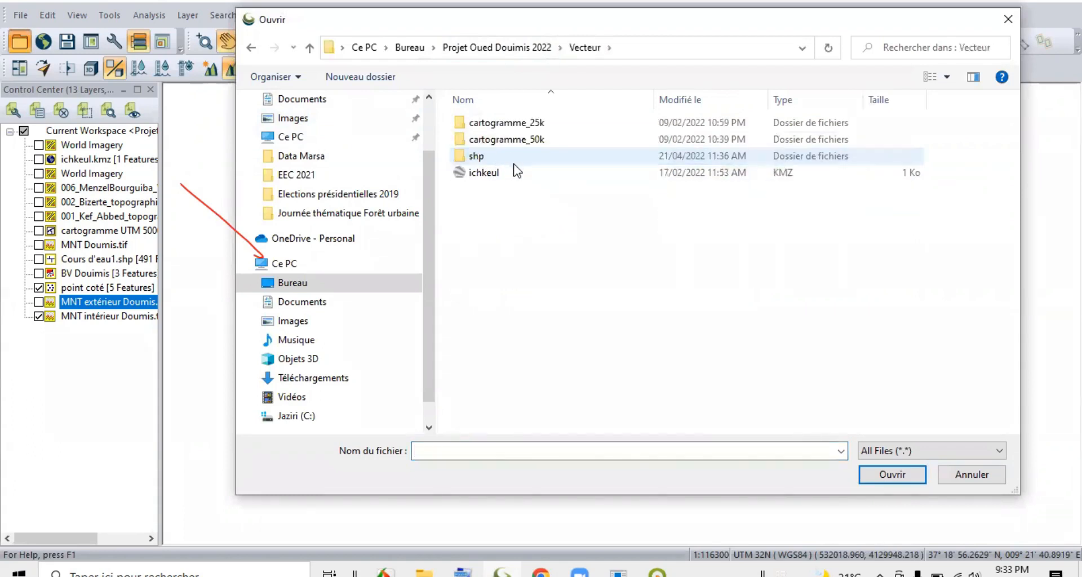
double_click(509, 157)
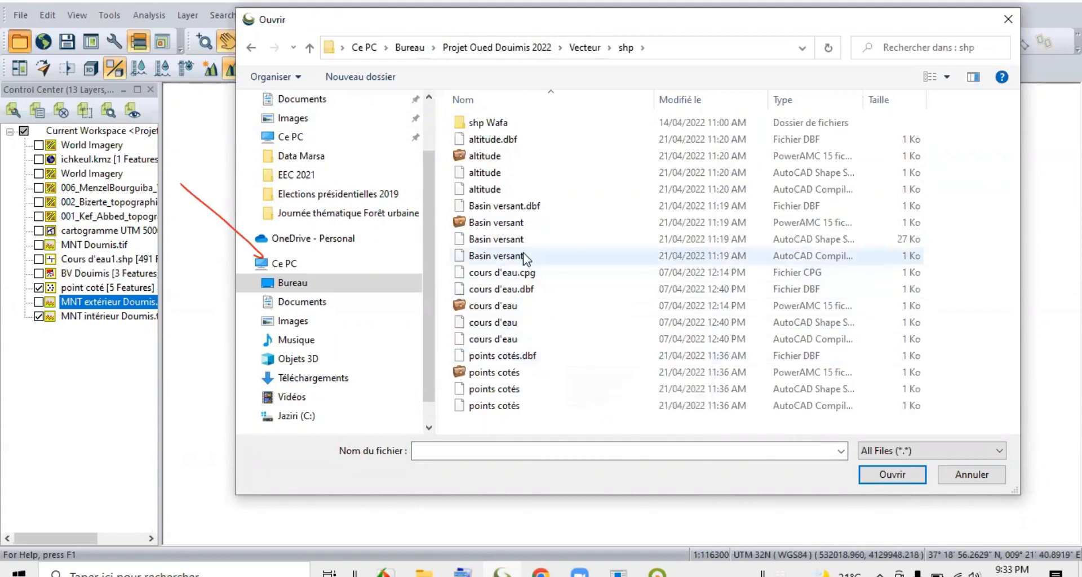
left_click(506, 242)
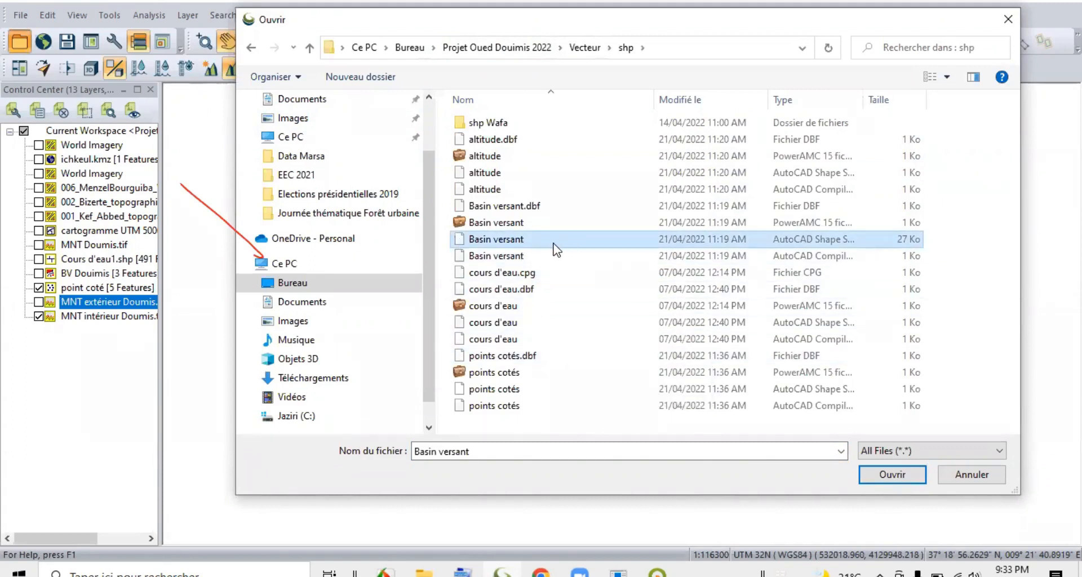
left_click(892, 474)
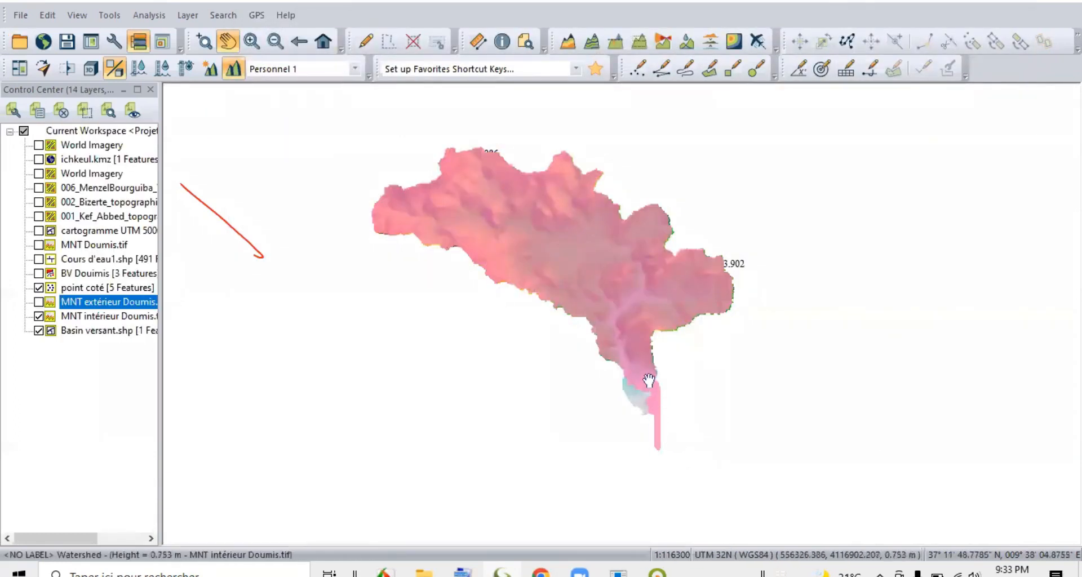
Compare the Basin versant.shp polygon with the interior elevation model at the watershed's southern outlet, and hide the polygon layer.
scroll(648, 377, "up", 2)
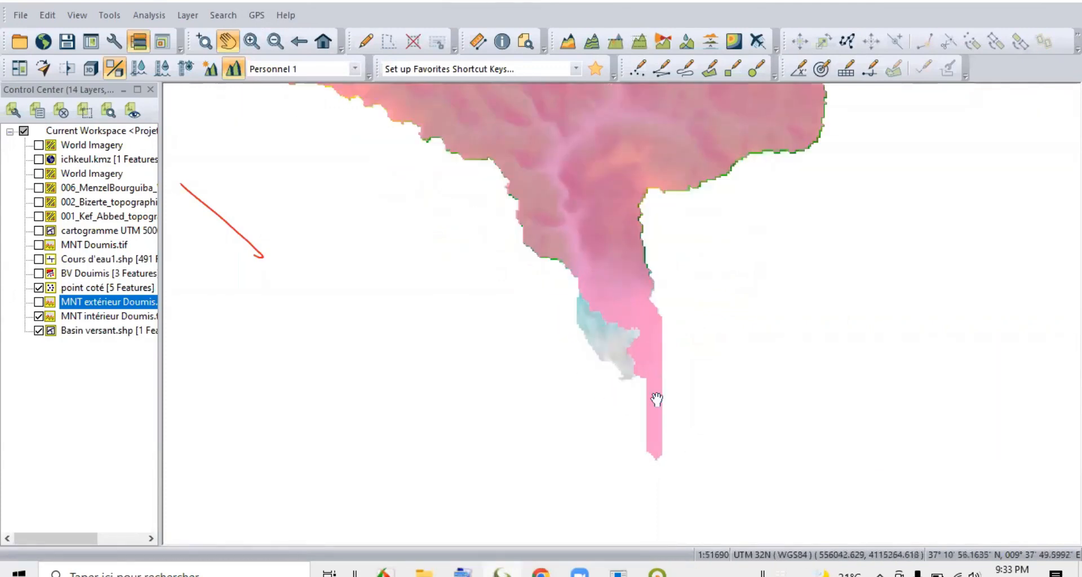
scroll(696, 341, "down", 1)
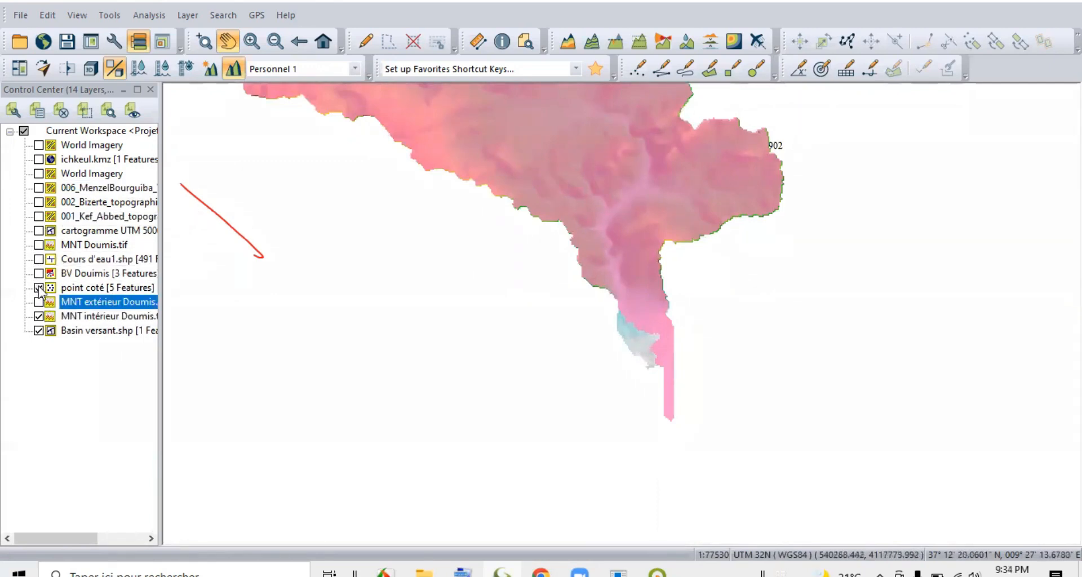
left_click(38, 330)
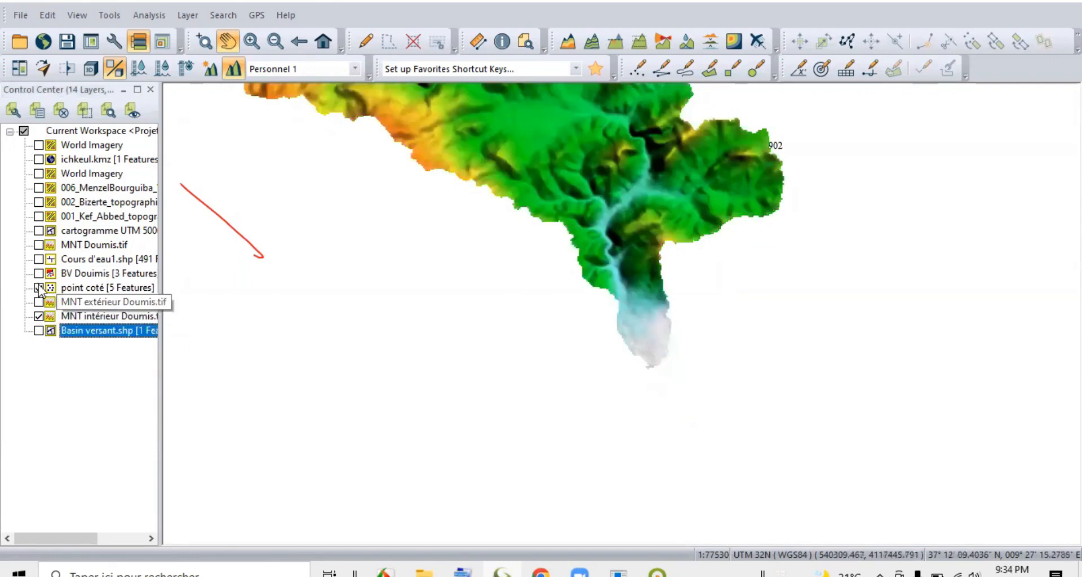
Display the BV Douimis layer in place of the interior elevation model, and unload the Basin versant.shp layer.
left_click(49, 276)
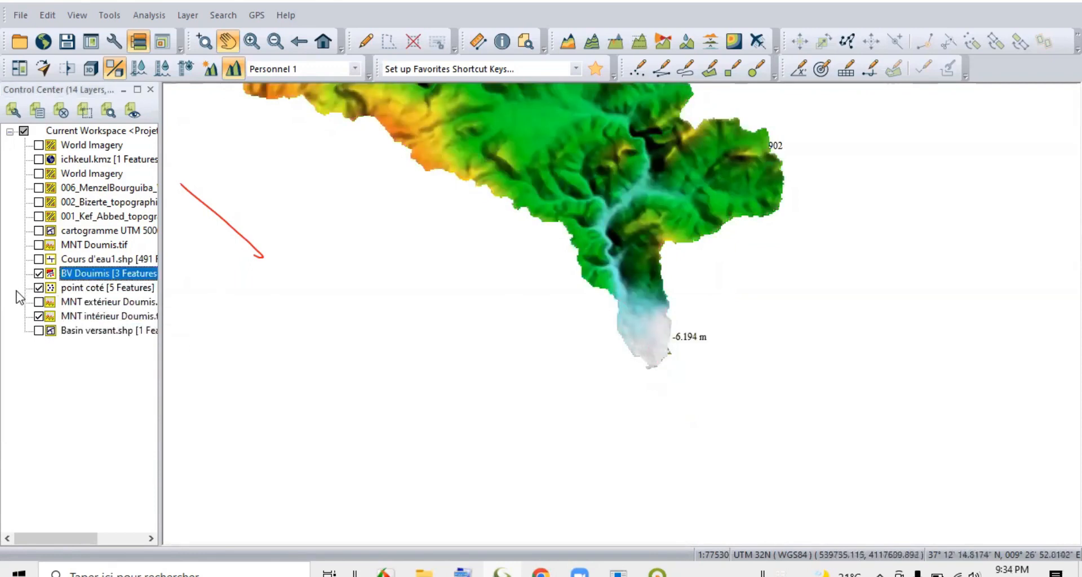
left_click(38, 317)
scroll(563, 355, "down", 3)
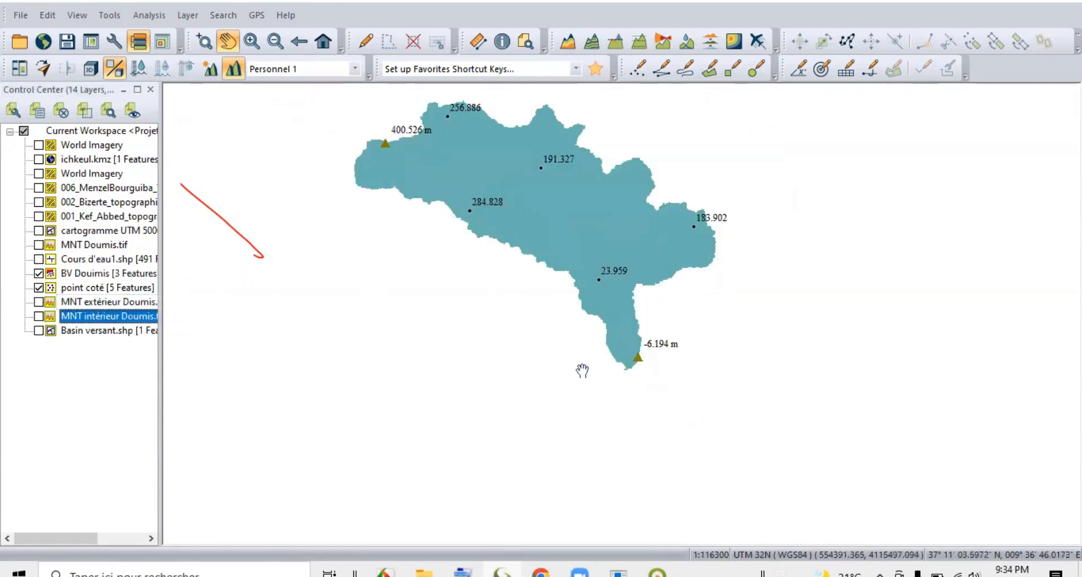
right_click(106, 331)
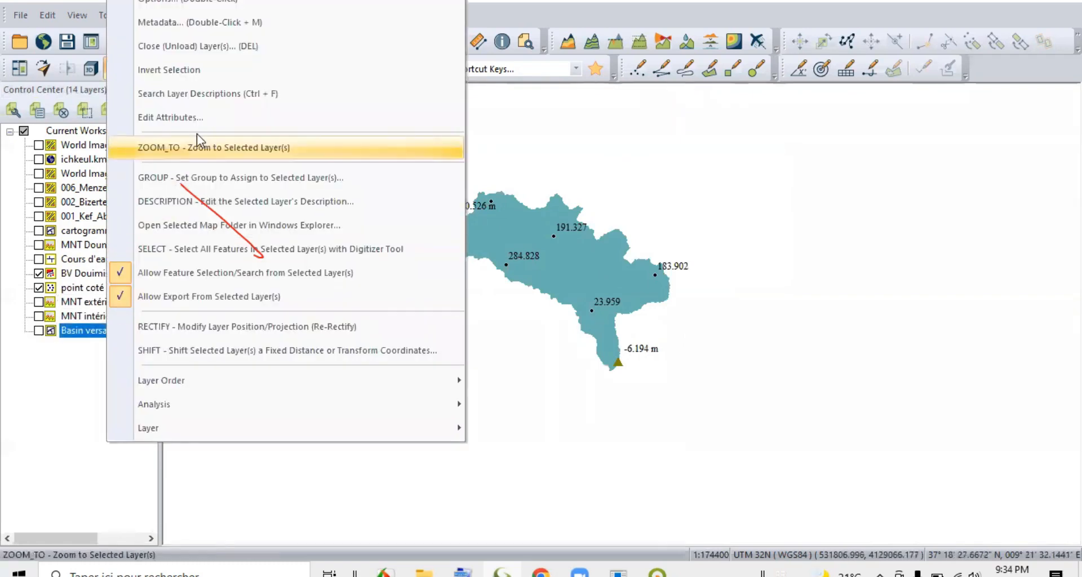
left_click(207, 48)
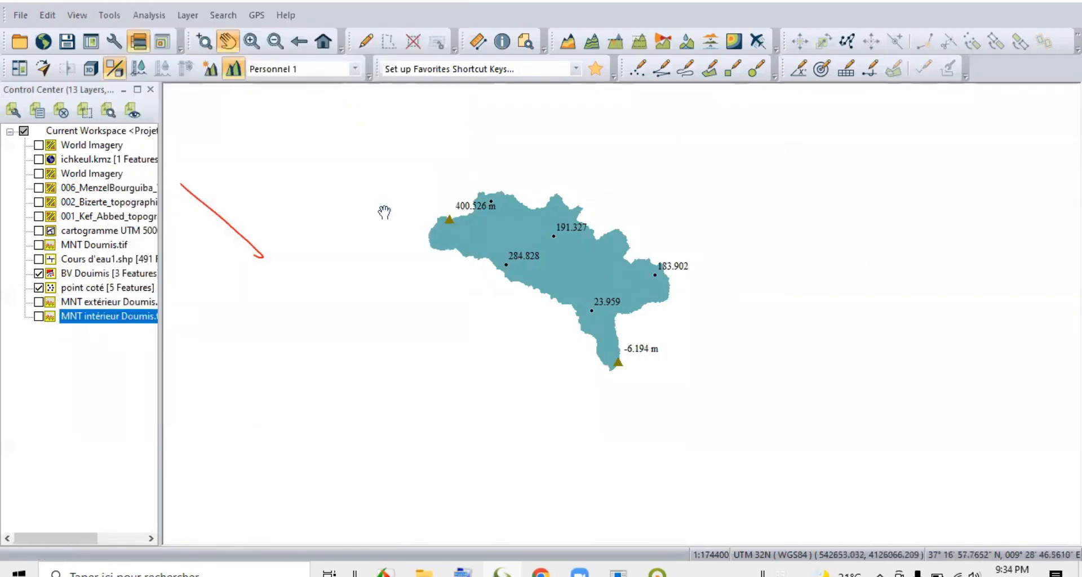
Start exporting only the BV Douimis layer to a new file in Shapefile format.
left_click(90, 275)
right_click(86, 279)
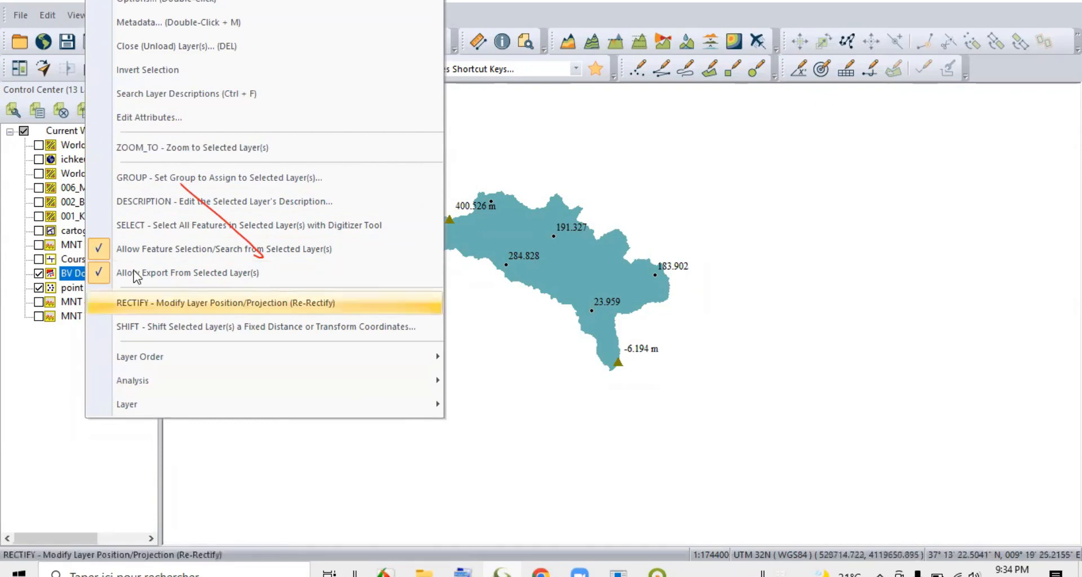
mouse_move(157, 404)
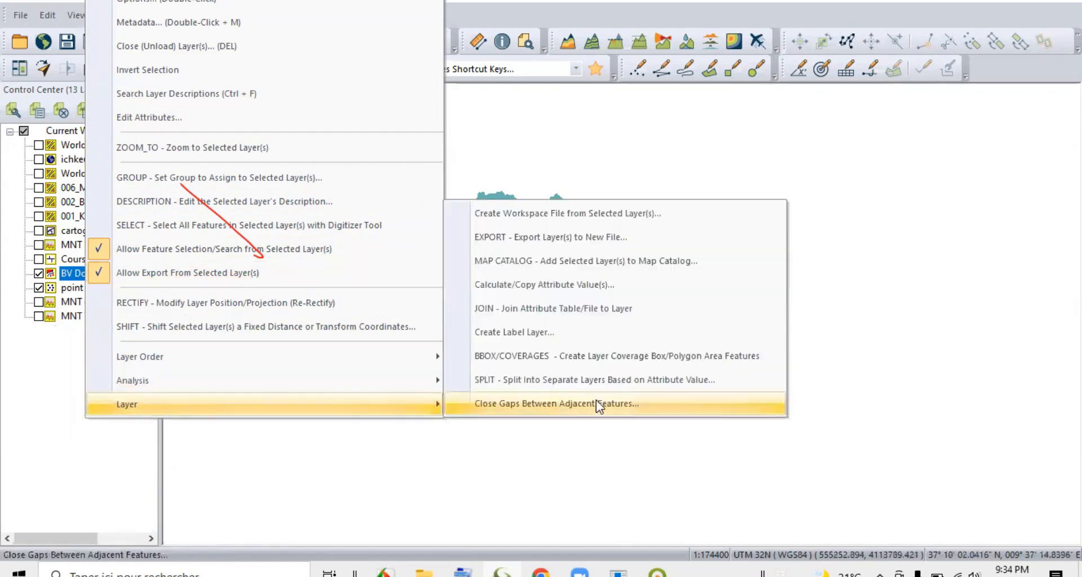
left_click(567, 250)
left_click(427, 223)
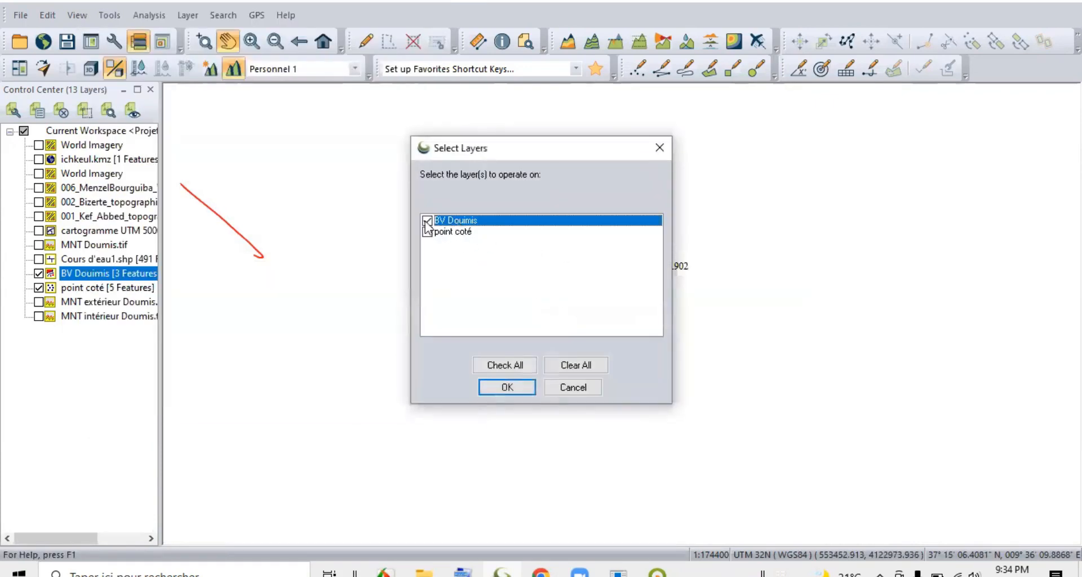
left_click(500, 389)
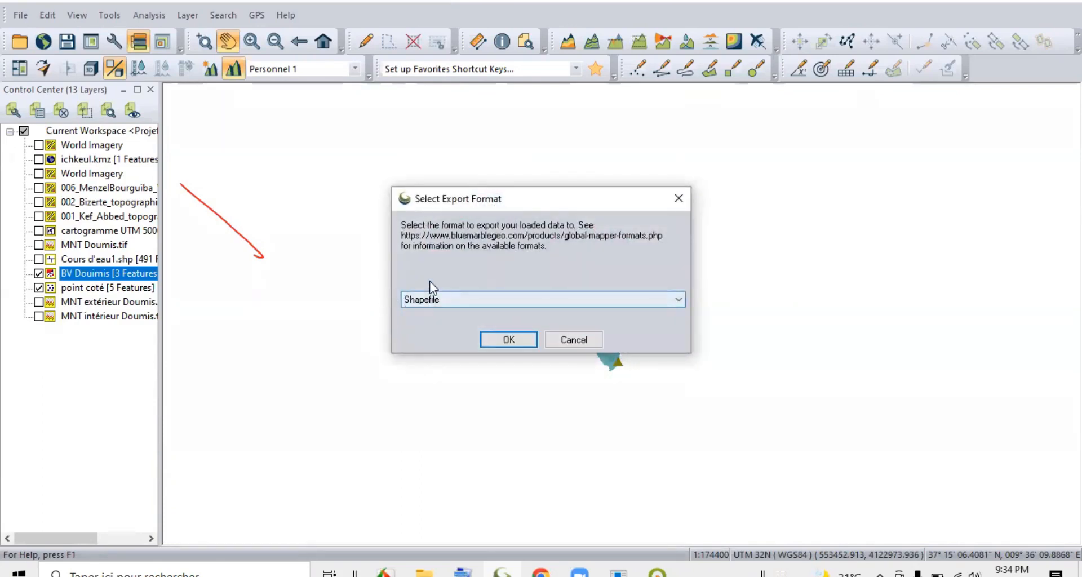
left_click(652, 300)
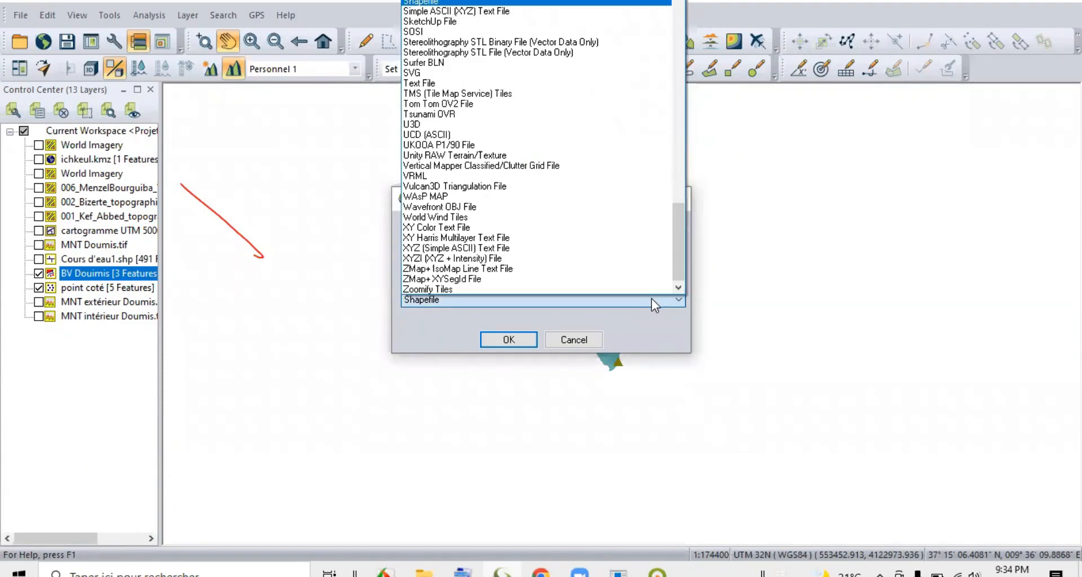
left_click(651, 298)
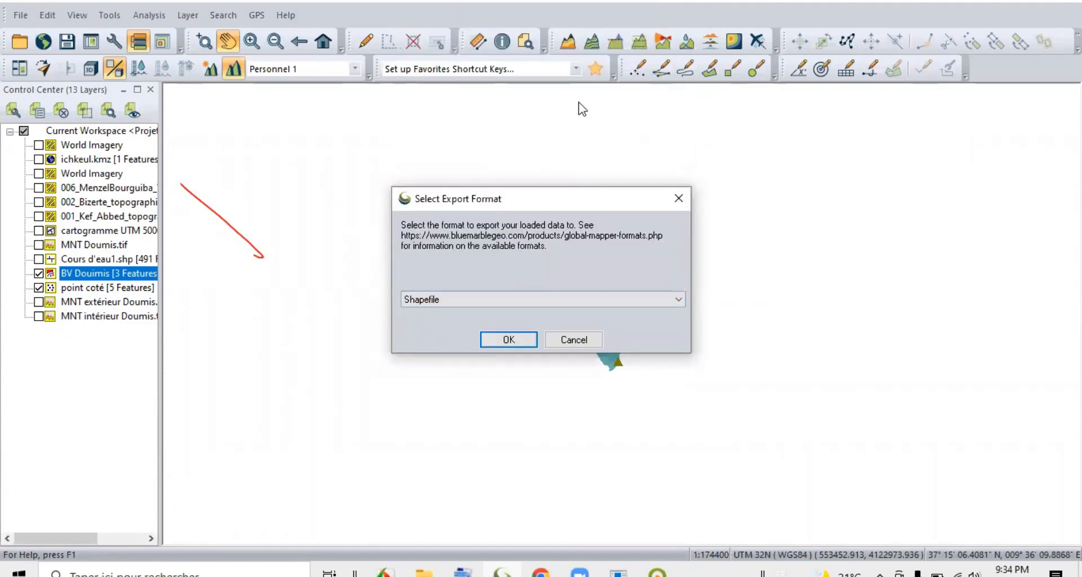
left_click(501, 343)
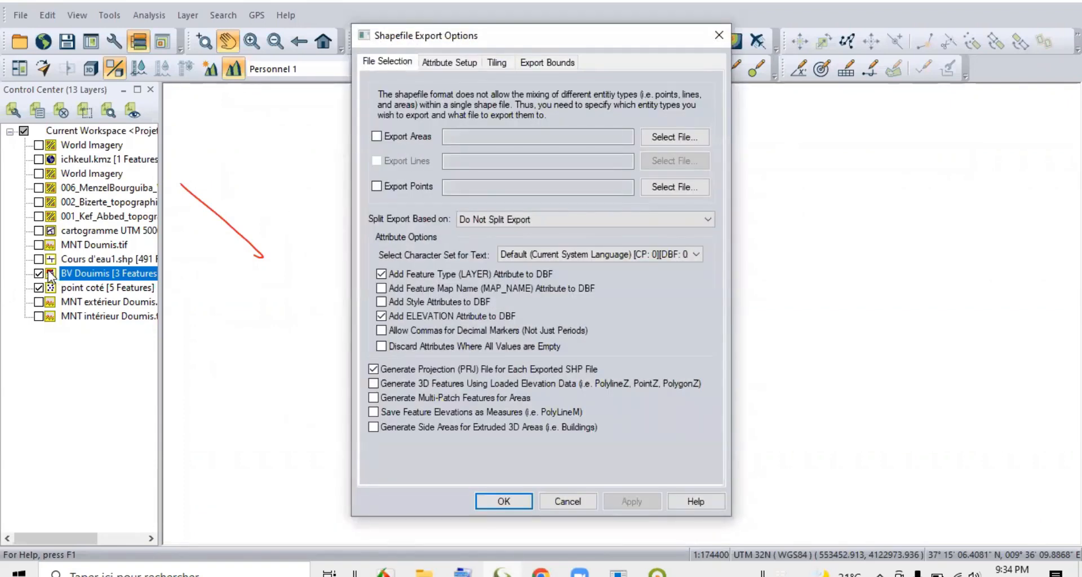
Enable area export and set its output to Basin versant in the project's Vecteur\shp folder, overwriting the existing file.
left_click_drag(511, 50, 942, 127)
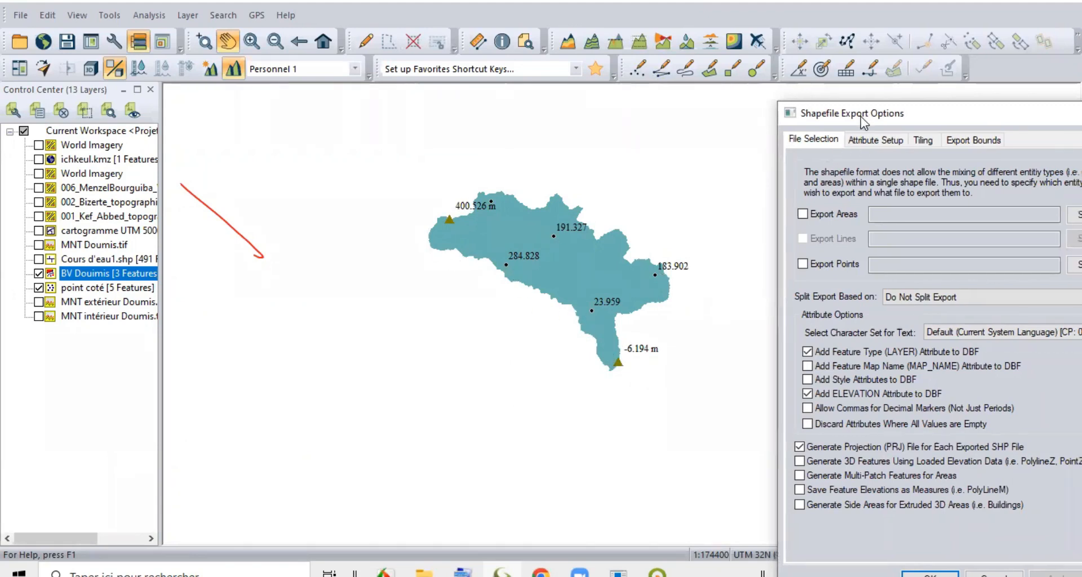
left_click_drag(873, 116, 383, 39)
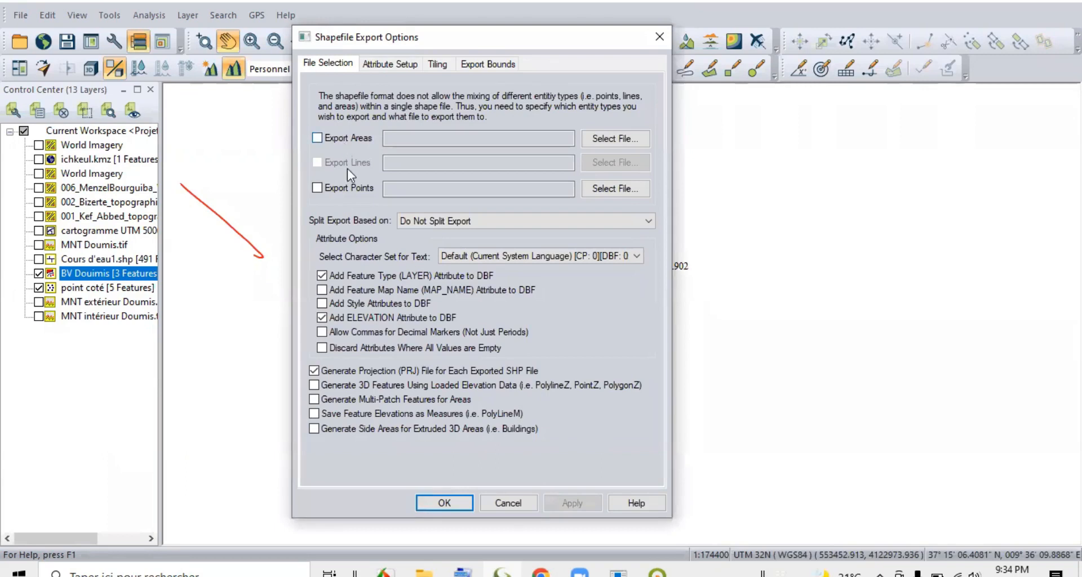
left_click(317, 138)
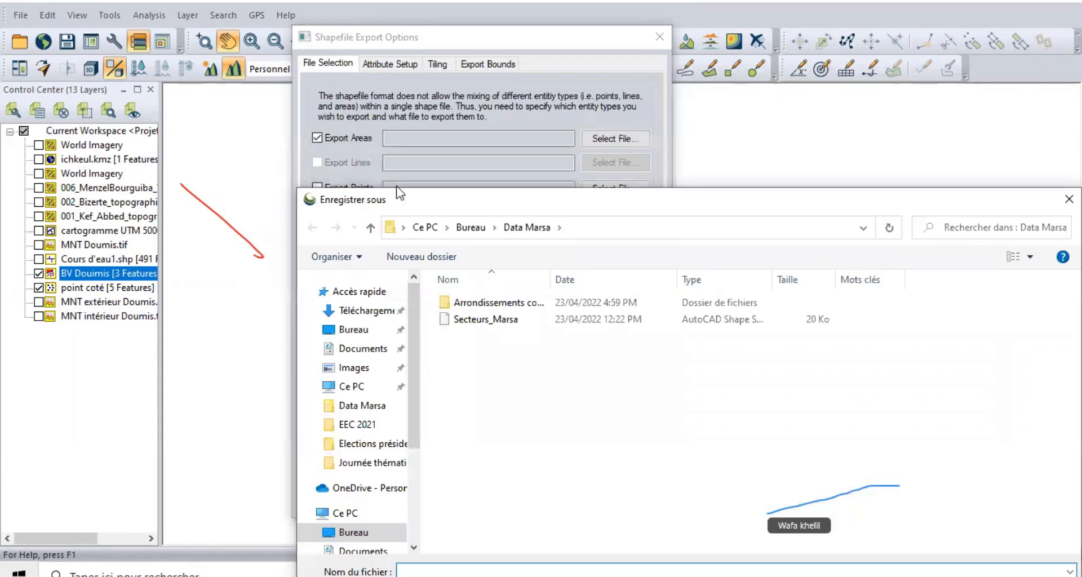
left_click_drag(442, 212, 341, 18)
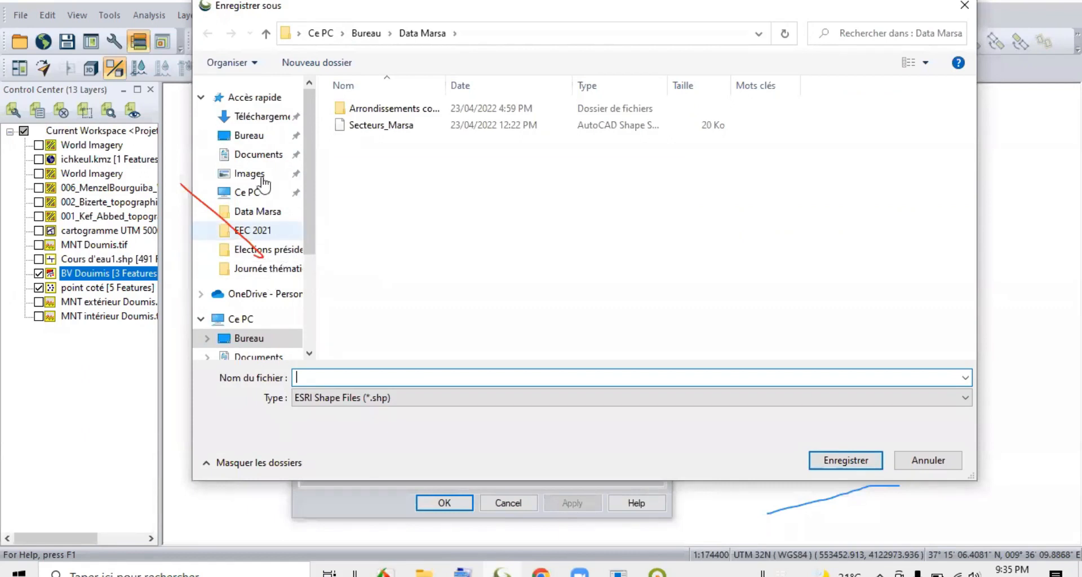
left_click(254, 133)
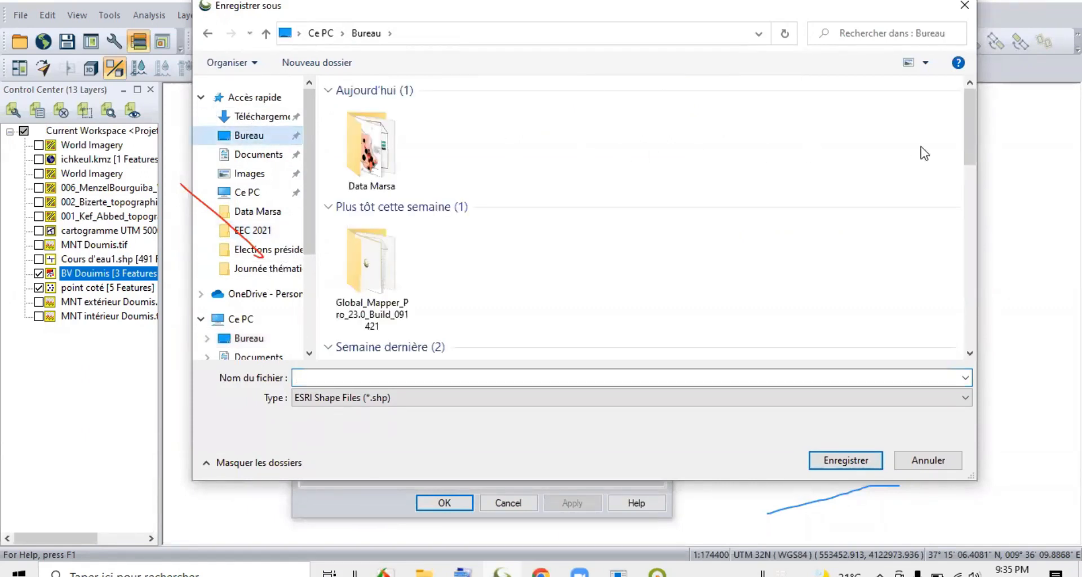
left_click_drag(971, 121, 993, 266)
double_click(648, 242)
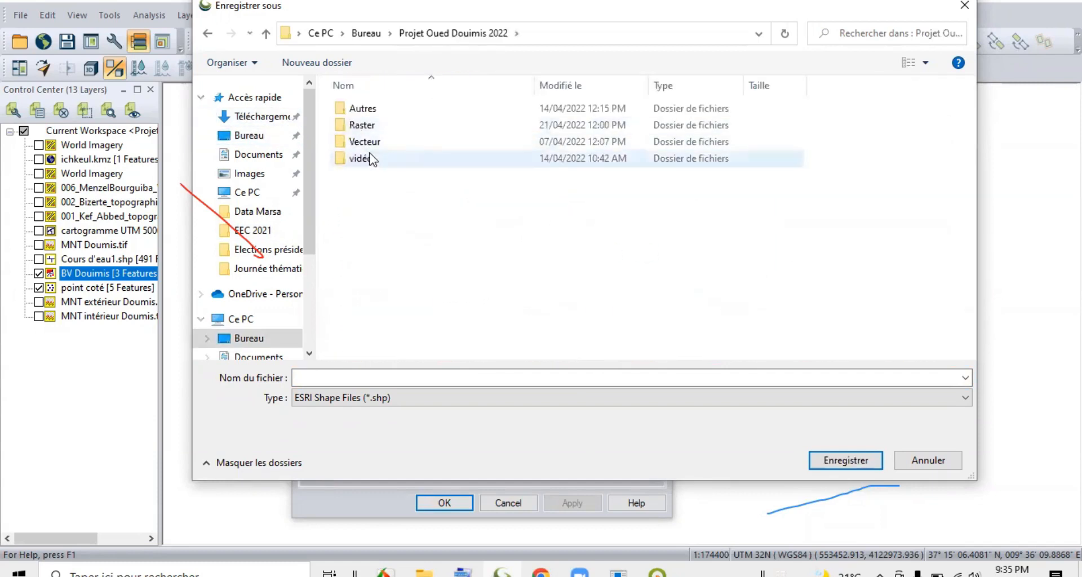
double_click(382, 141)
double_click(389, 150)
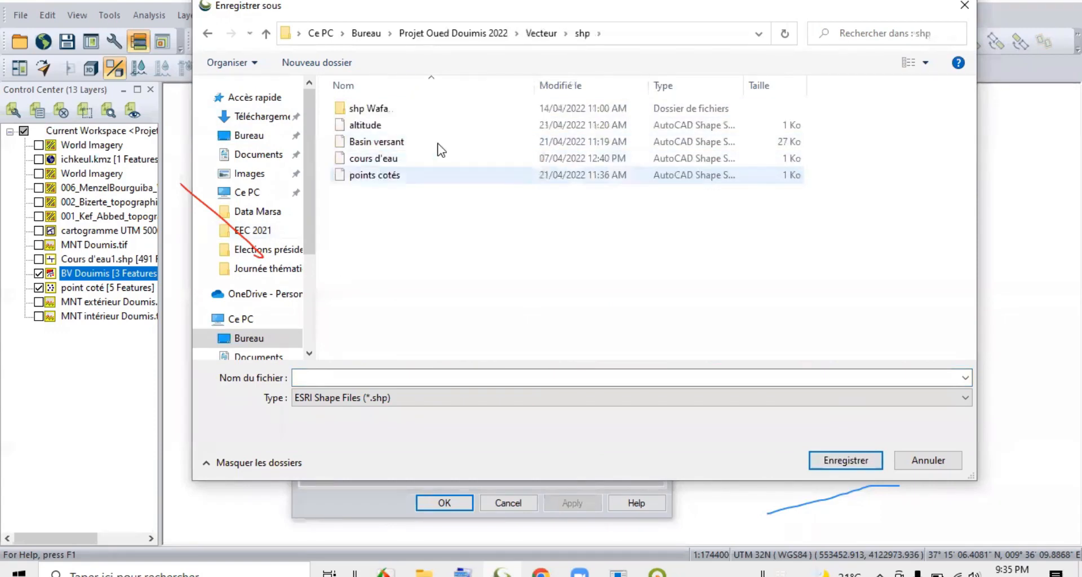
left_click(400, 144)
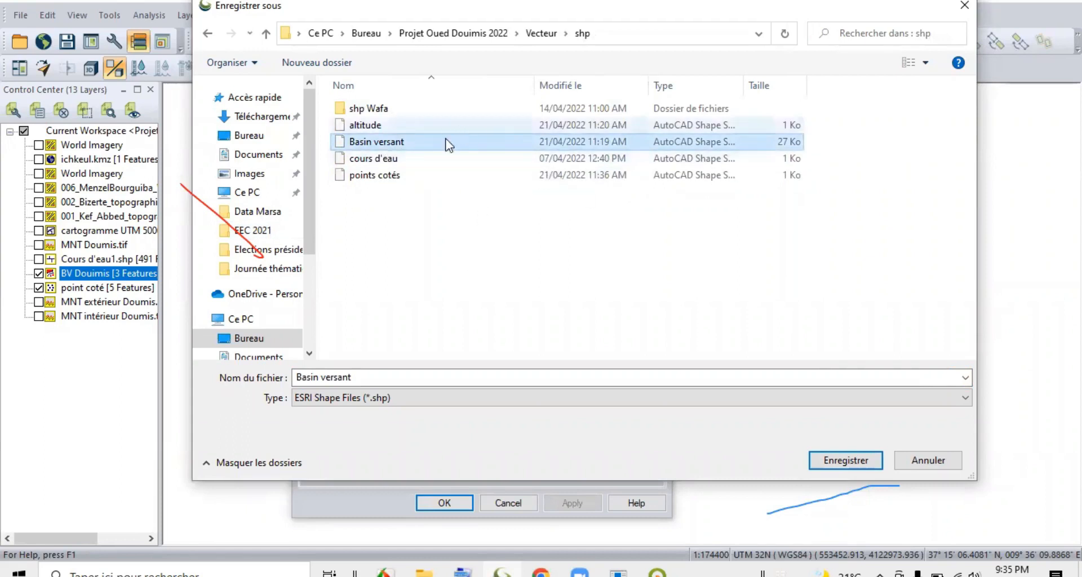
left_click(817, 462)
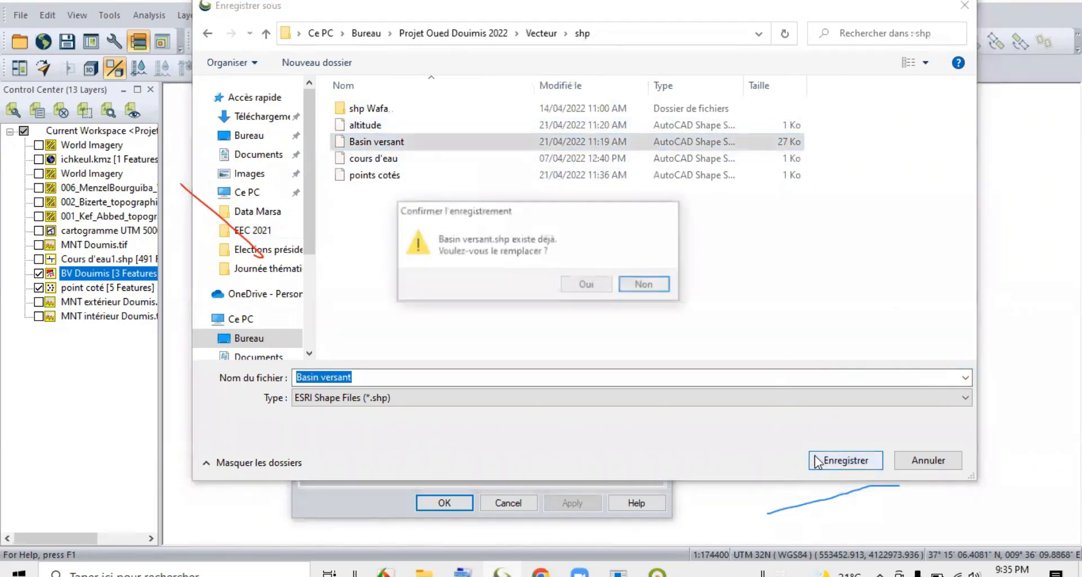
left_click(586, 282)
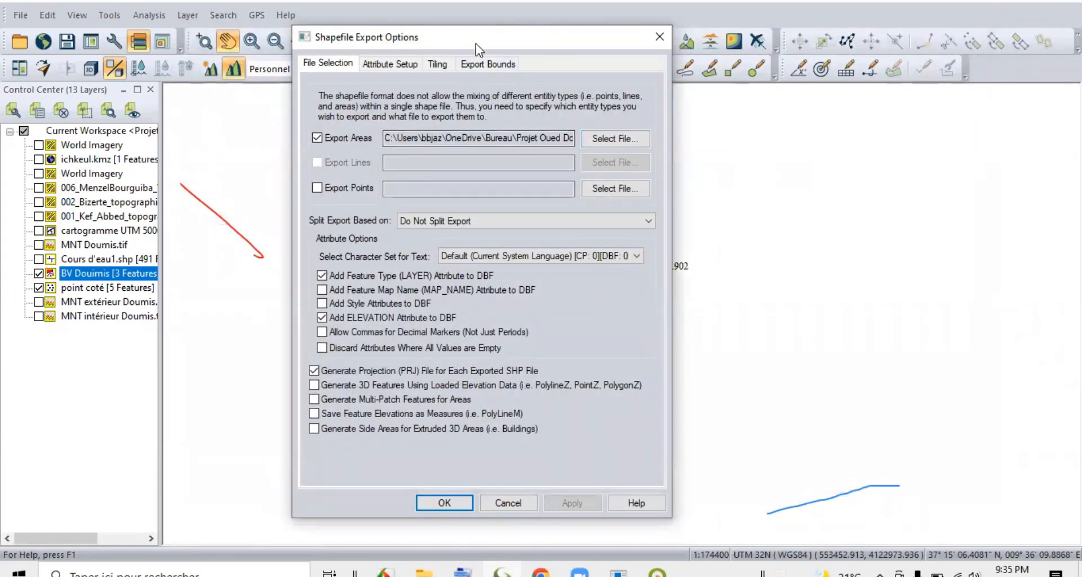
Set the export bounds to Current Projection (UTM - meters) and run the shapefile export.
left_click_drag(476, 39, 481, 0)
left_click(503, 25)
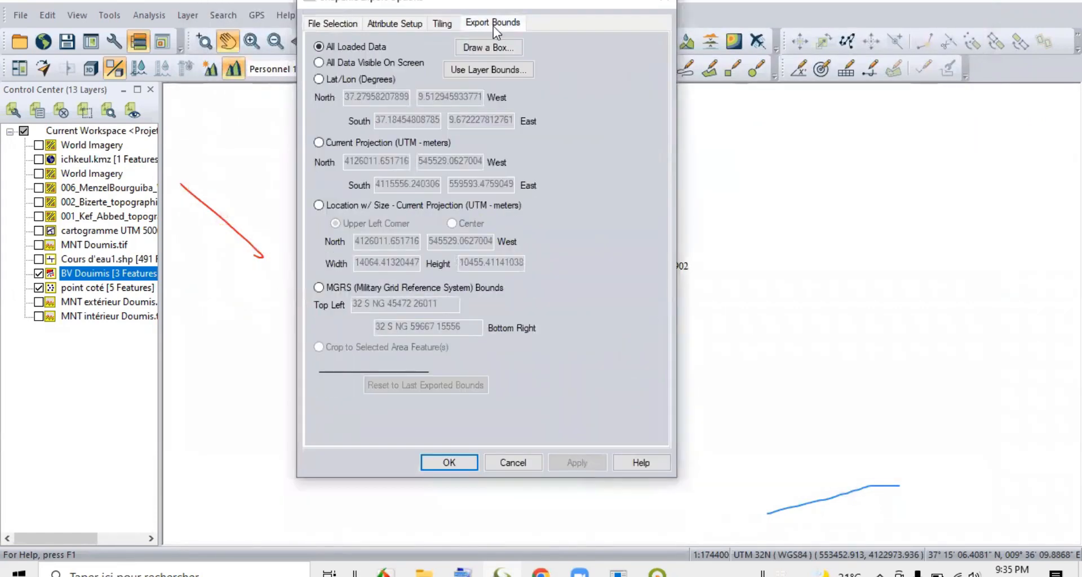
left_click(334, 142)
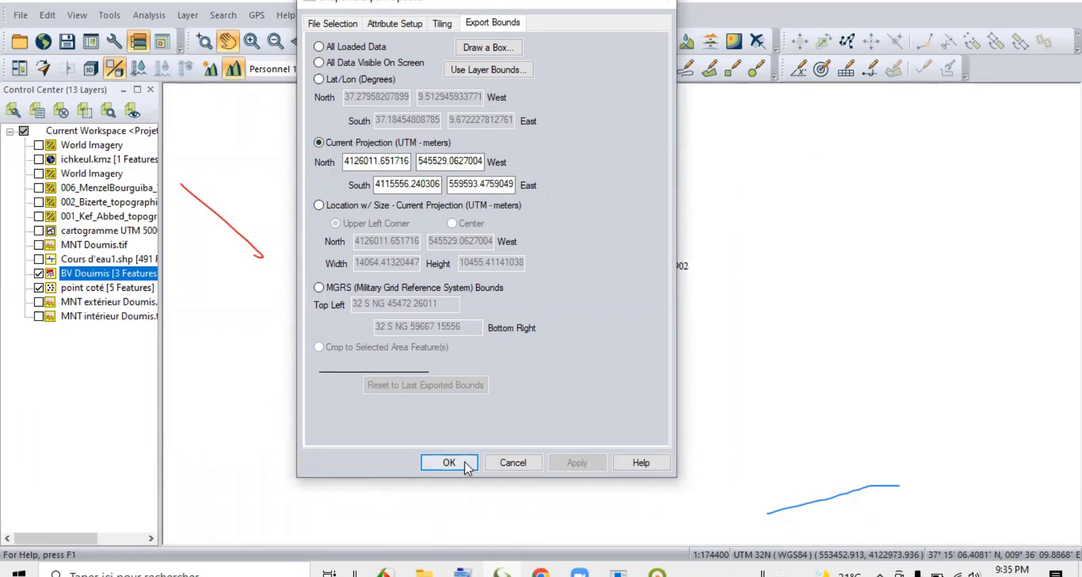
left_click(449, 462)
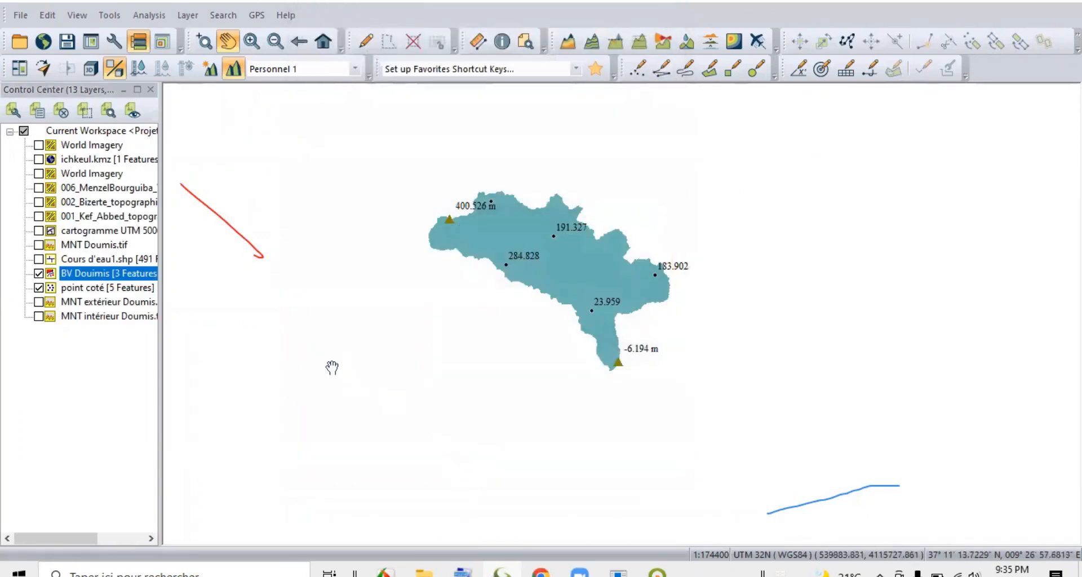
Switch to File Explorer and check the Basin versant files' modification dates in the Vecteur\shp folder.
left_click(424, 572)
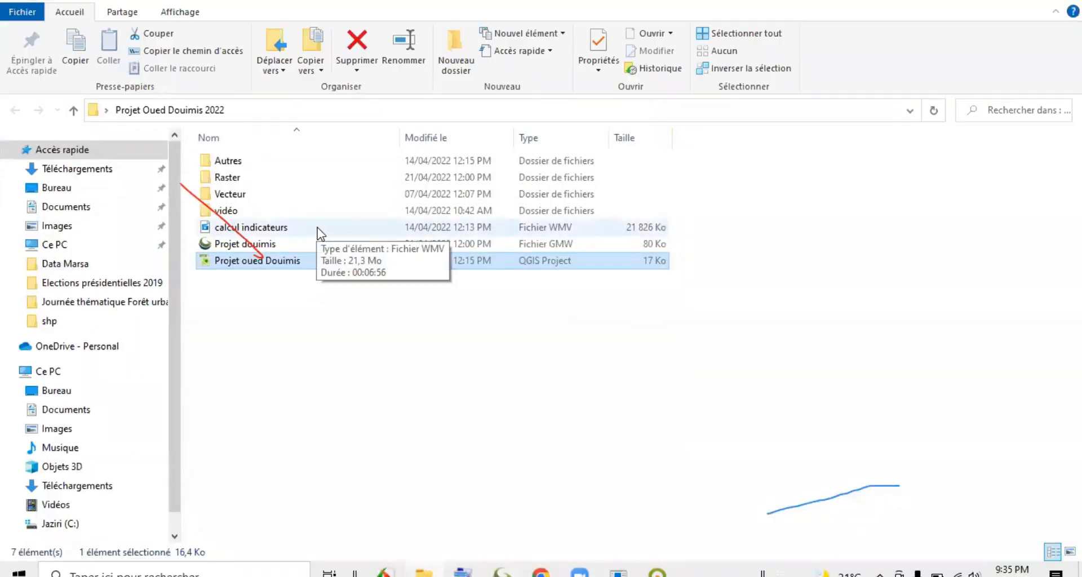
double_click(241, 195)
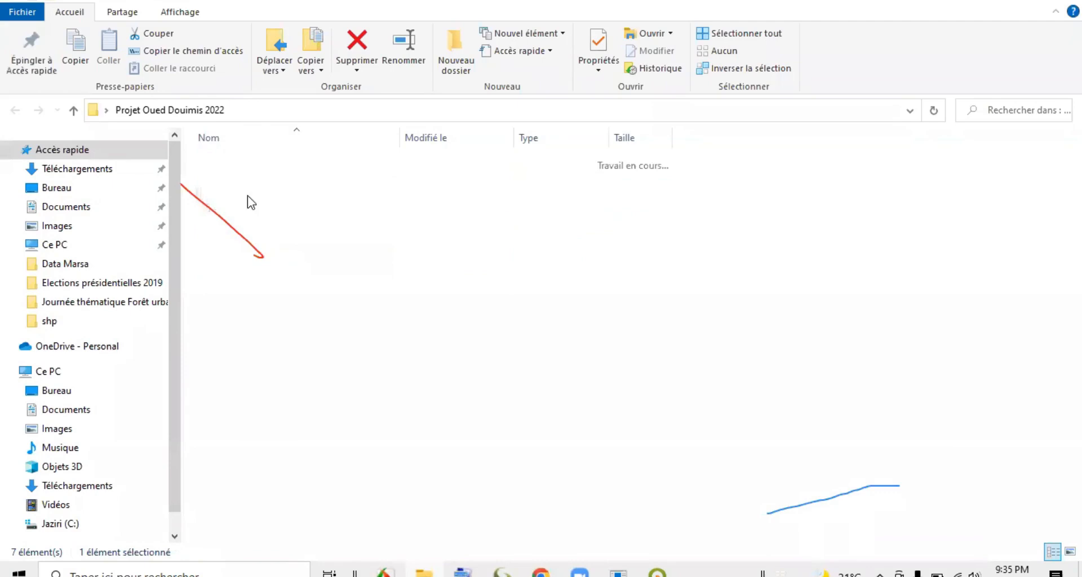
double_click(253, 197)
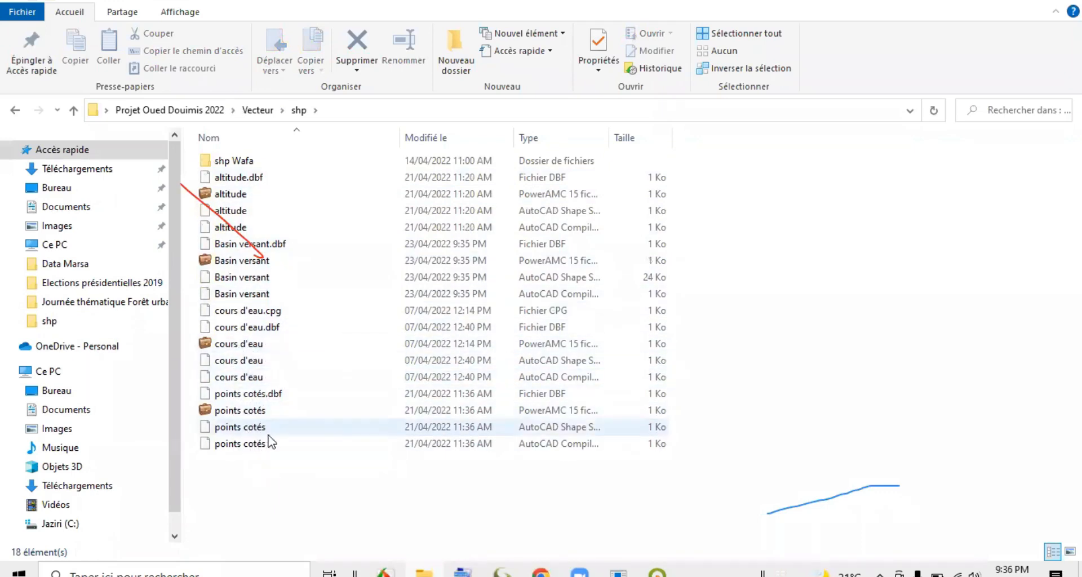
left_click(993, 3)
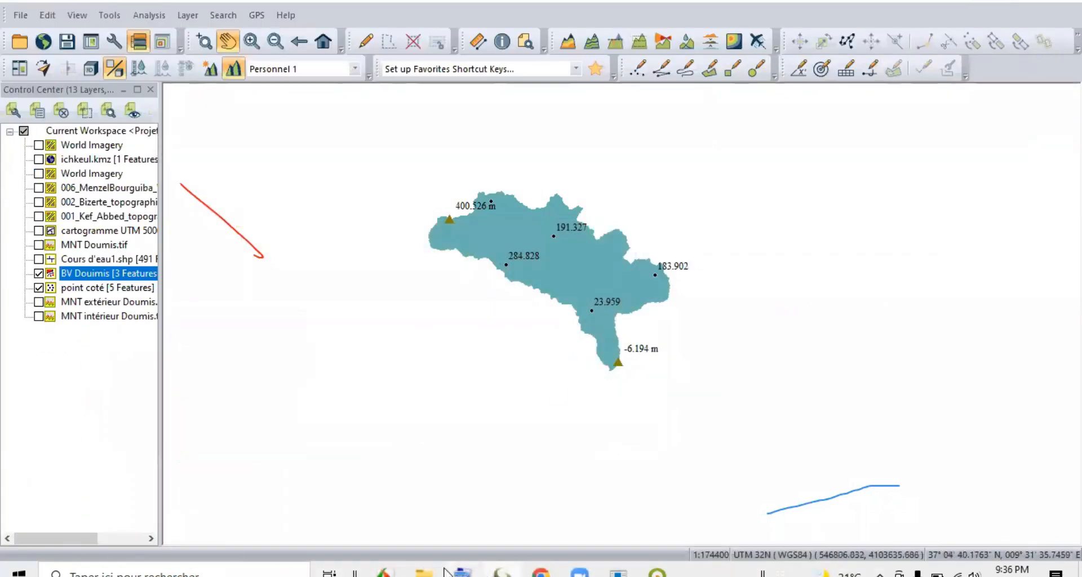
Open the indicateurs_pente workbook from the project's Autres folder in Excel and select the Superficie du bv en km² indicator.
left_click(445, 570)
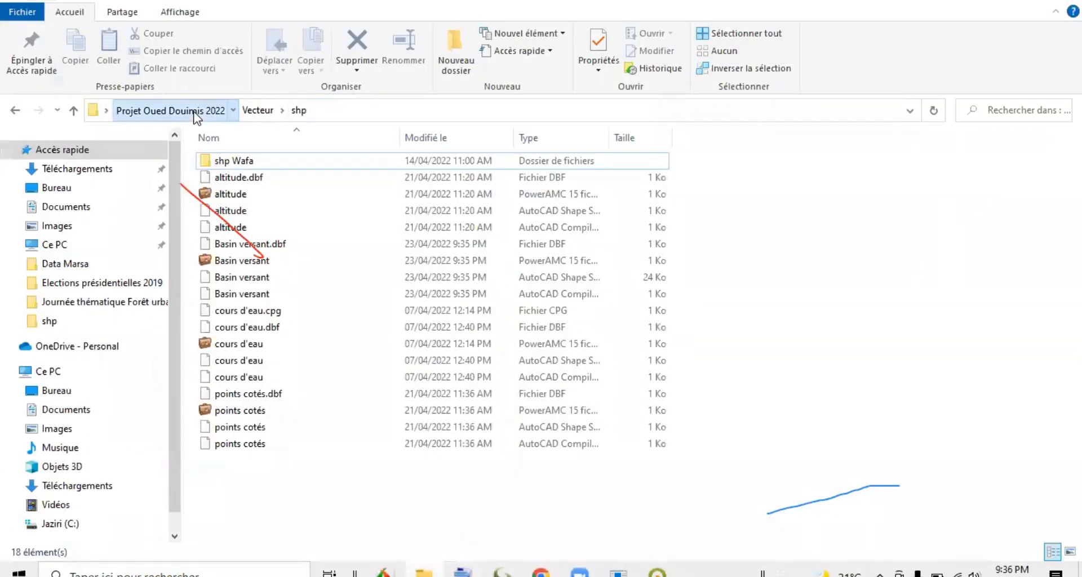
left_click(195, 111)
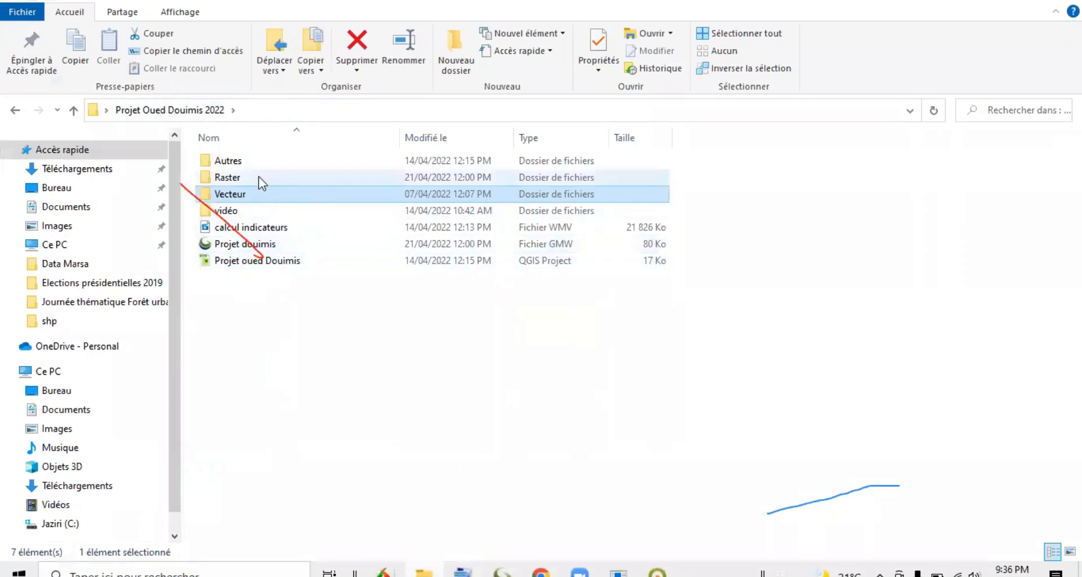
double_click(259, 162)
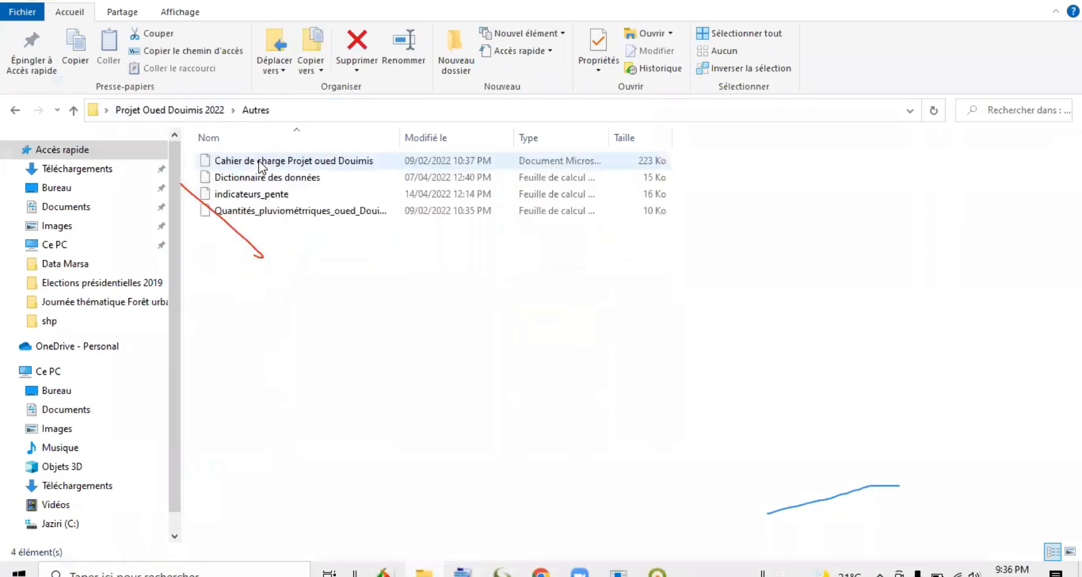
left_click(294, 182)
left_click(259, 197)
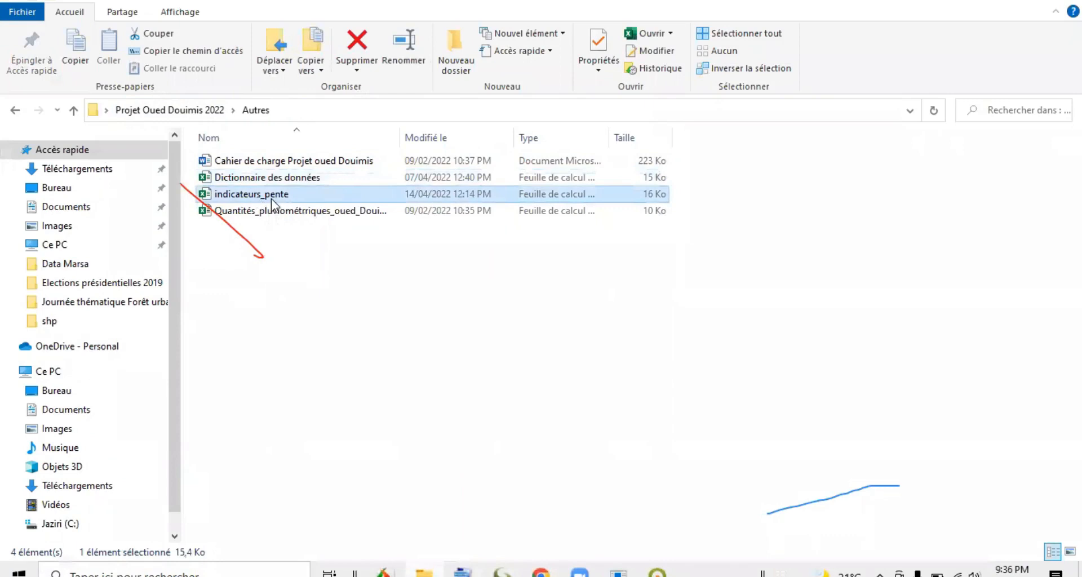
double_click(276, 199)
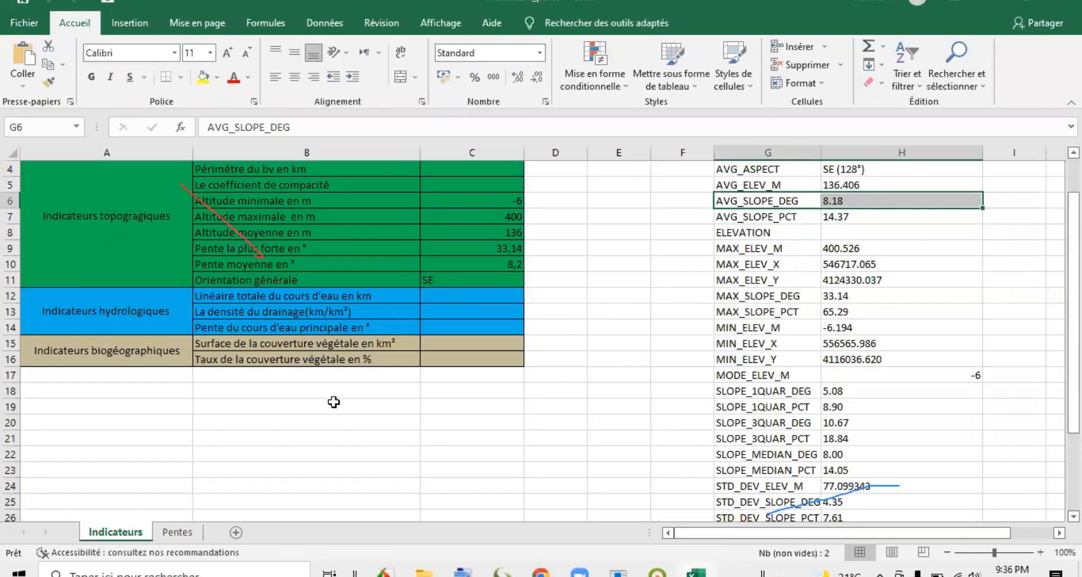
scroll(356, 355, "up", 1)
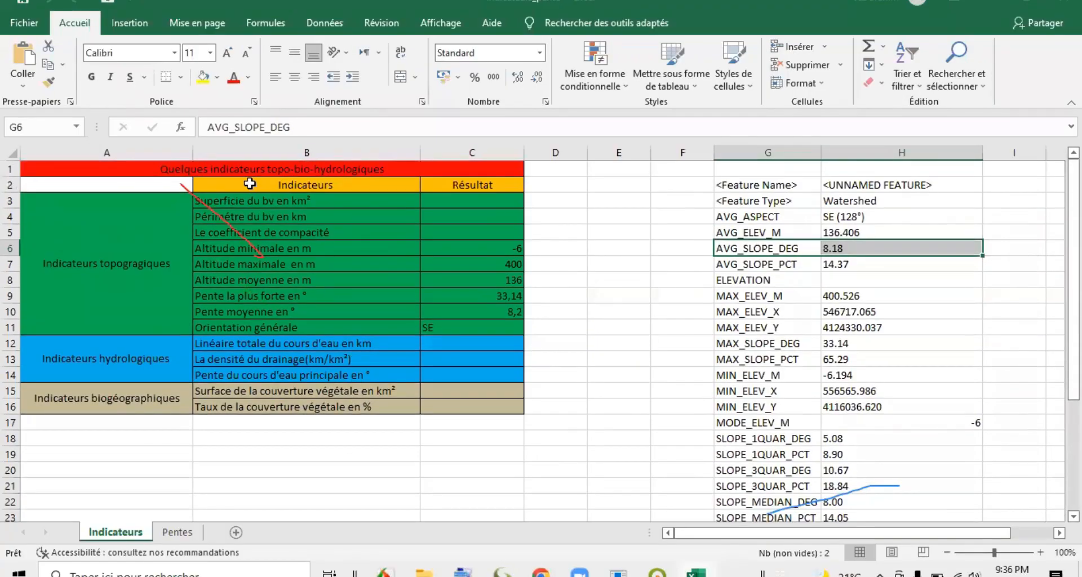
left_click(313, 202)
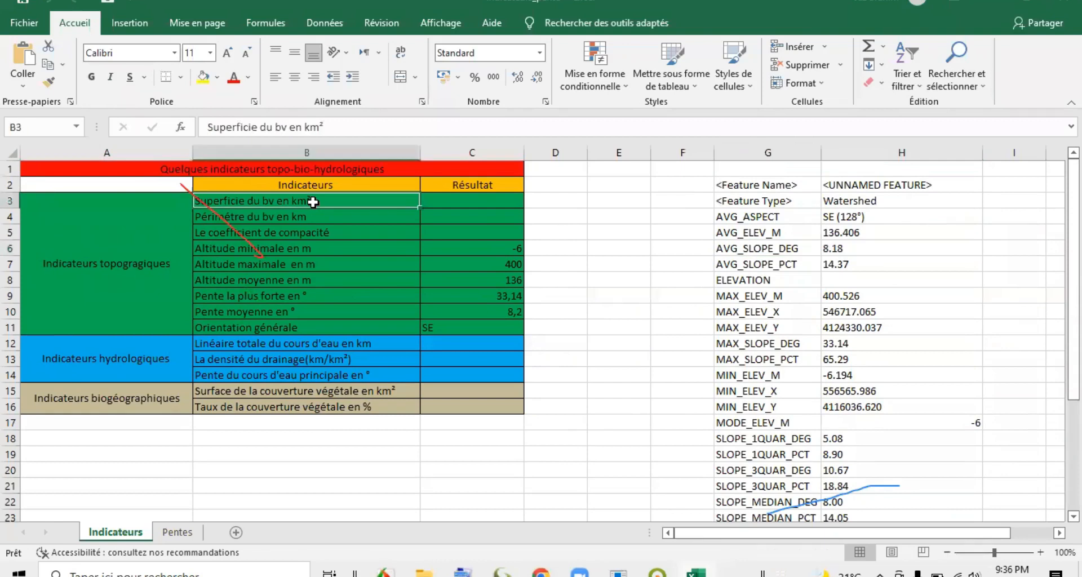
Delete the two columns of imported watershed feature attributes (G and H) beside the indicators table.
left_click(316, 220)
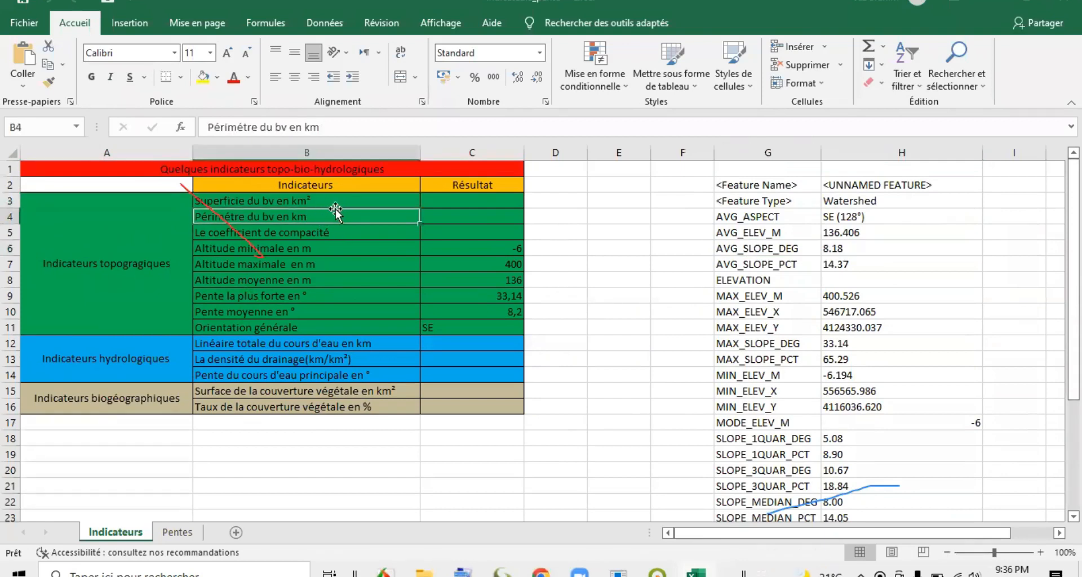
left_click(332, 232)
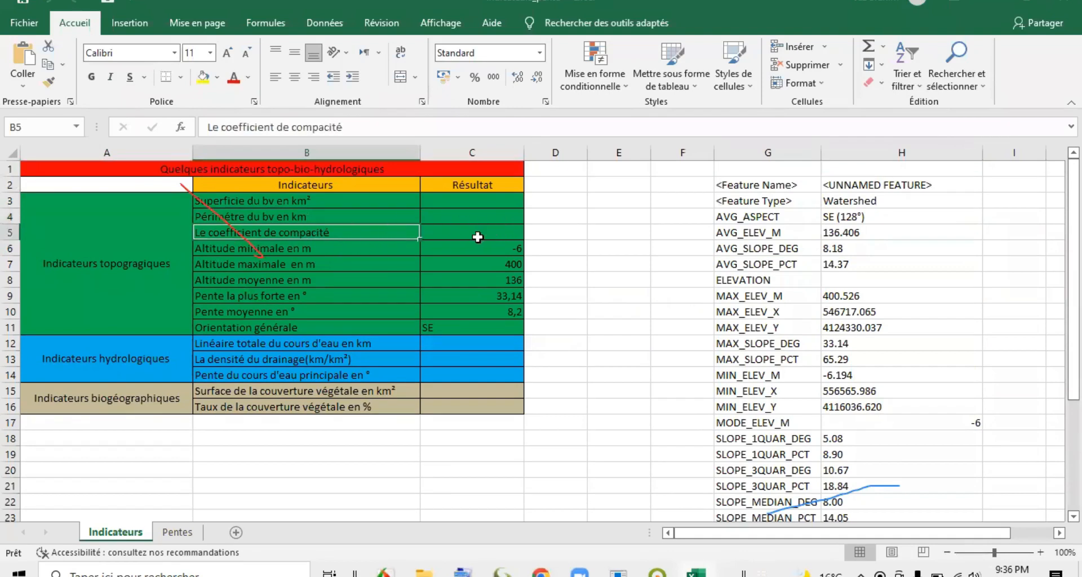
left_click(802, 152)
left_click_drag(802, 152, 858, 144)
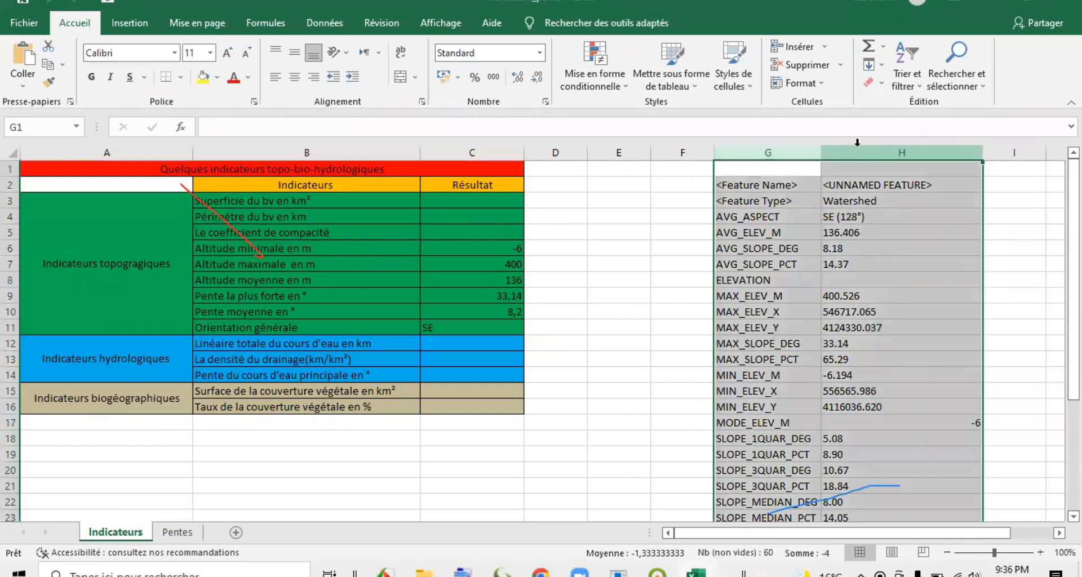
right_click(859, 144)
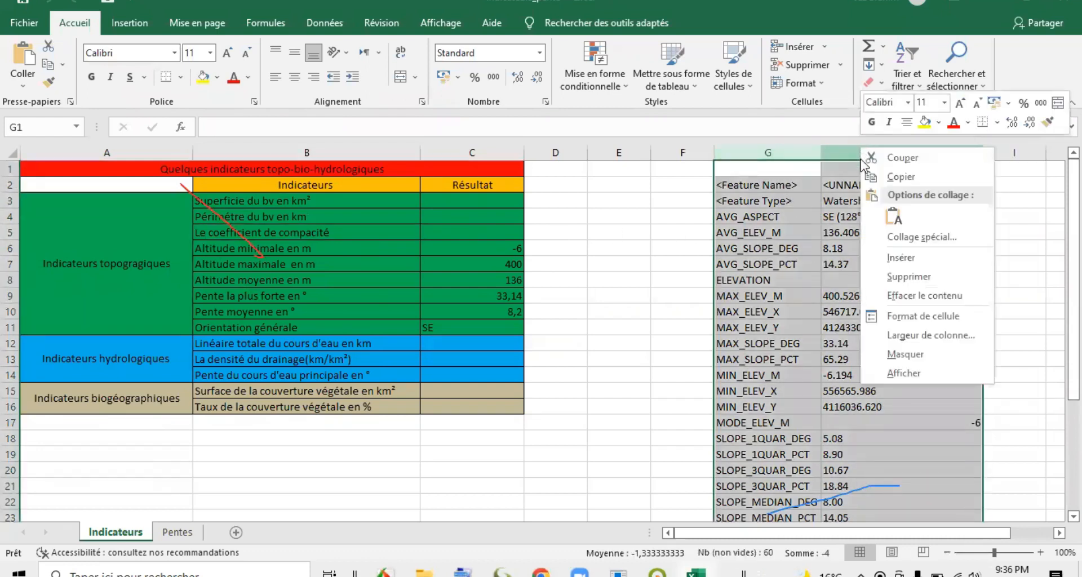
left_click(908, 276)
Clear the Le coefficient de compacité indicator and delete its entire row from the table.
left_click_drag(311, 231, 471, 234)
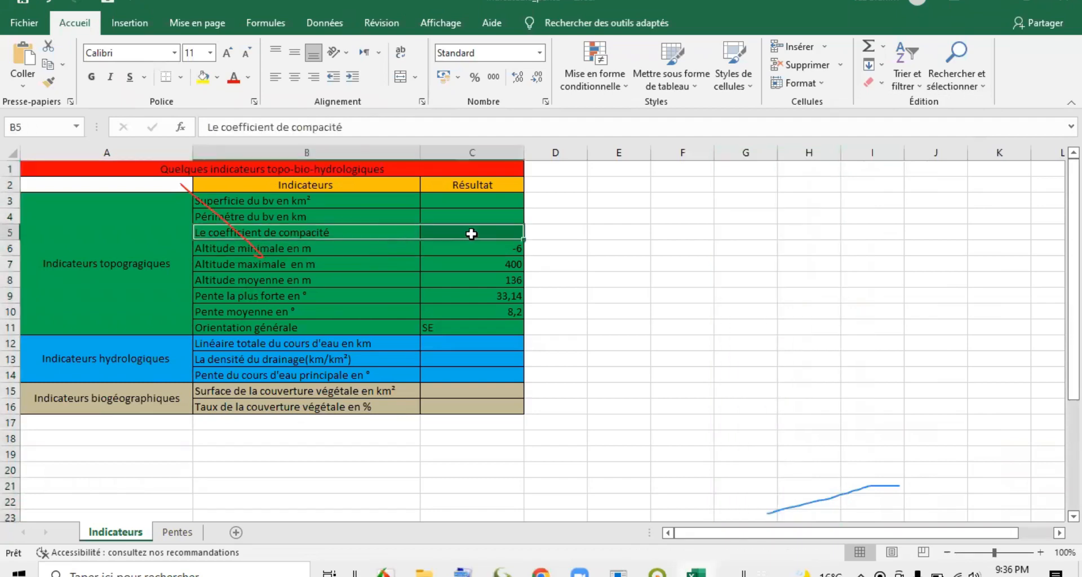
key("Delete")
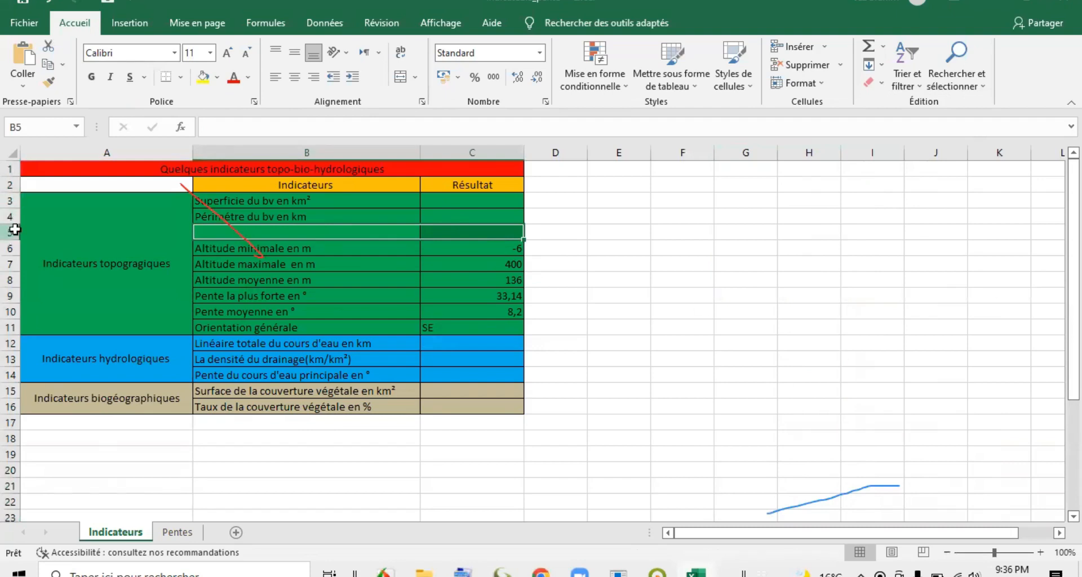
left_click(15, 230)
right_click(15, 229)
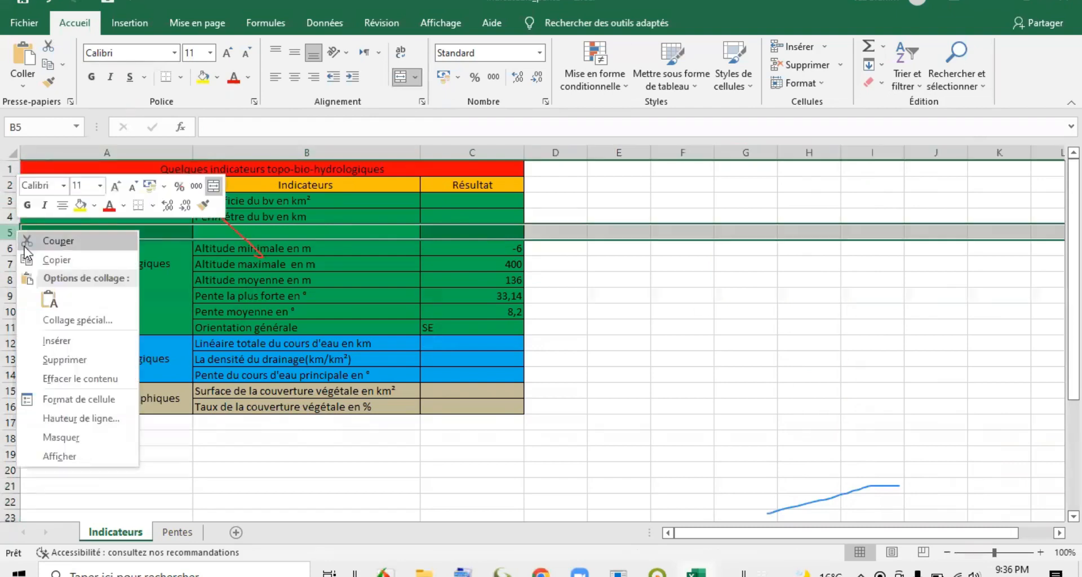
left_click(66, 360)
left_click(660, 266)
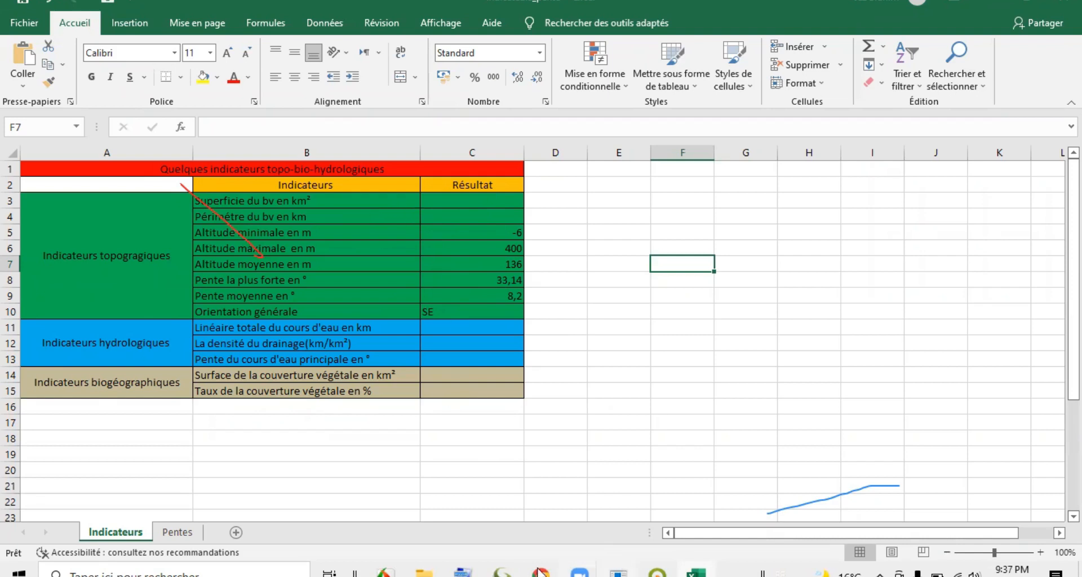
Switch to Global Mapper, select the BV Douimis watershed polygon and display its feature measurements.
left_click(501, 572)
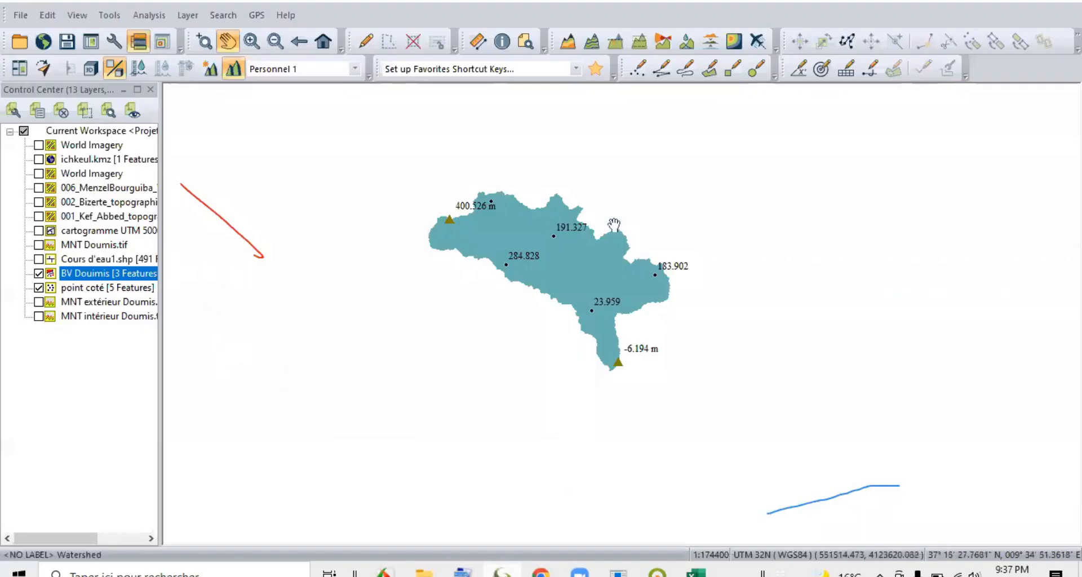
left_click(365, 42)
left_click(451, 208)
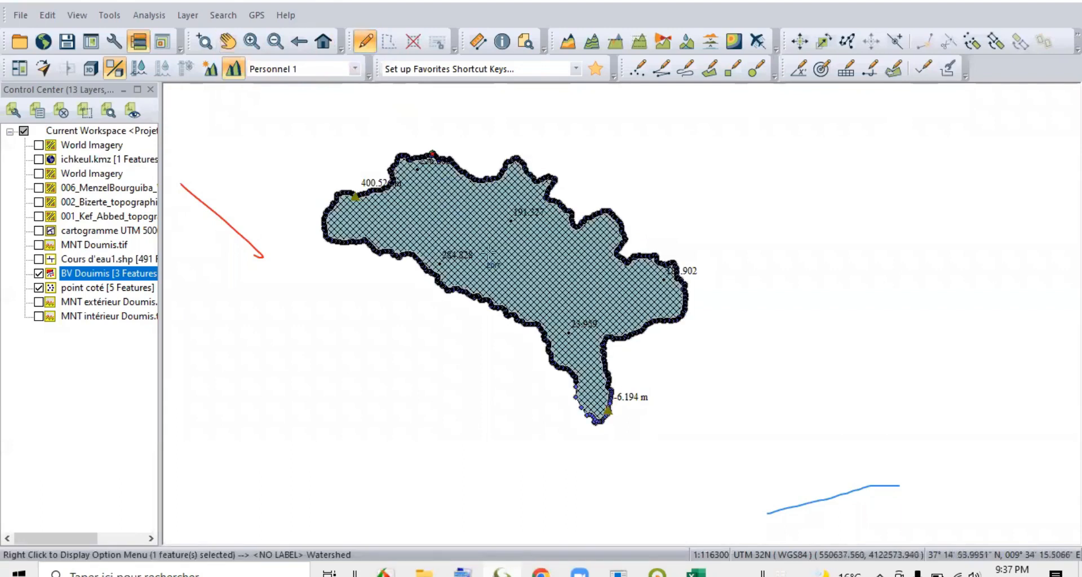
right_click(546, 257)
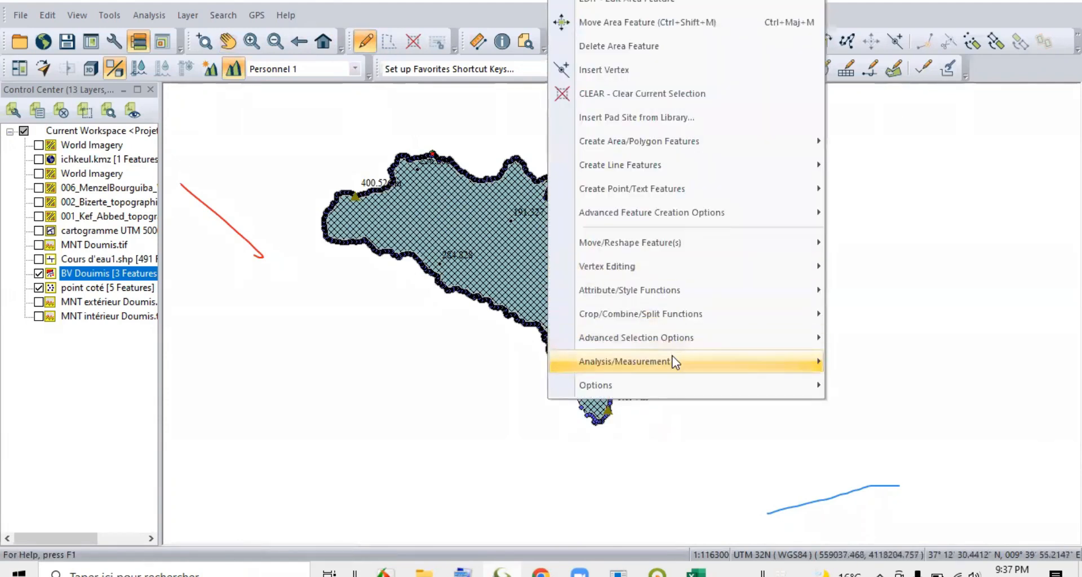
mouse_move(675, 362)
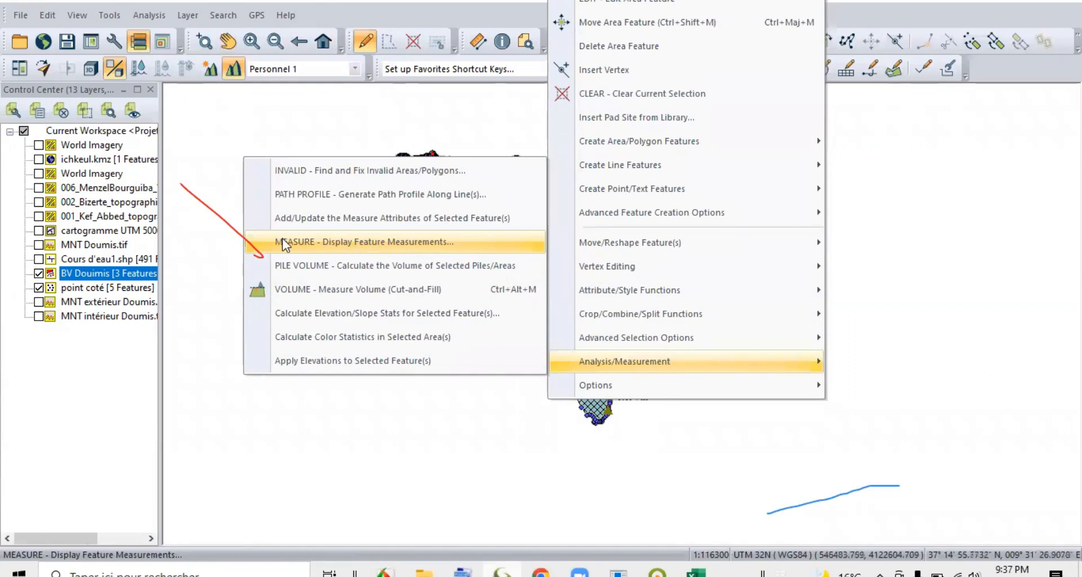
left_click(393, 242)
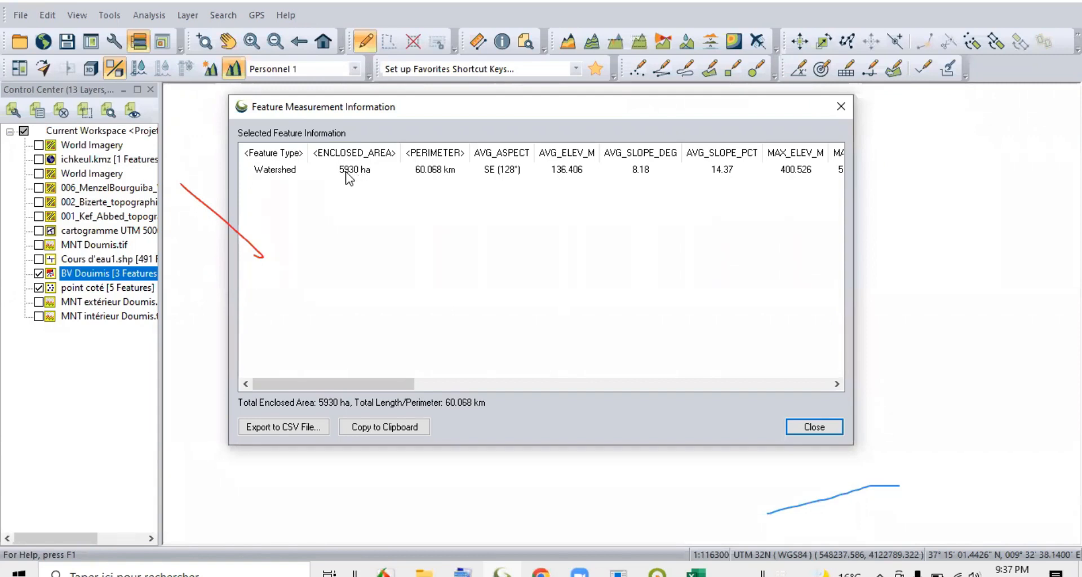
Return to the Excel indicators table and enter 5930 as the result for Superficie du bv.
left_click(697, 572)
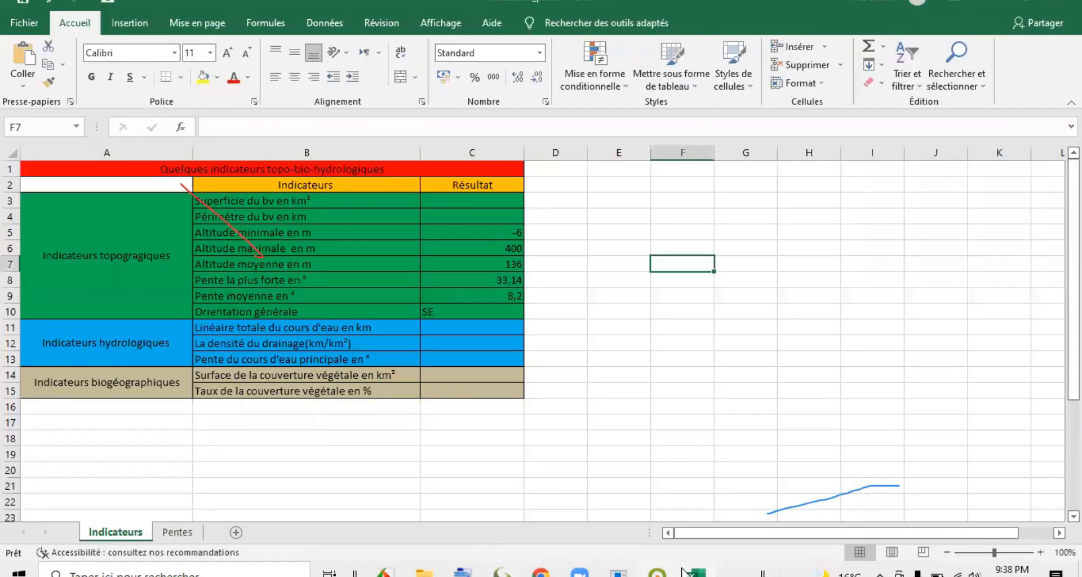
left_click(474, 199)
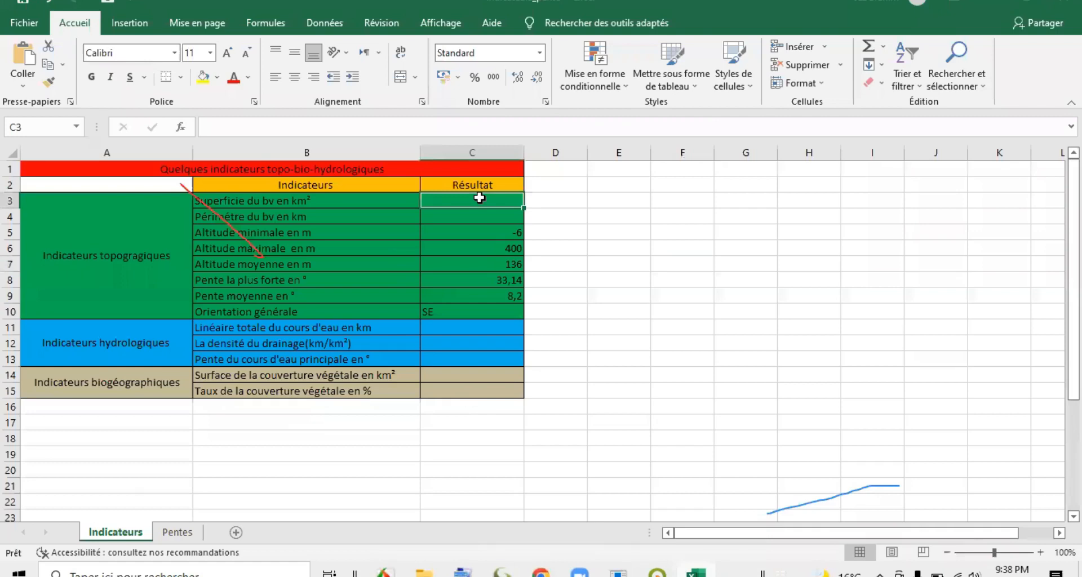
type("5930")
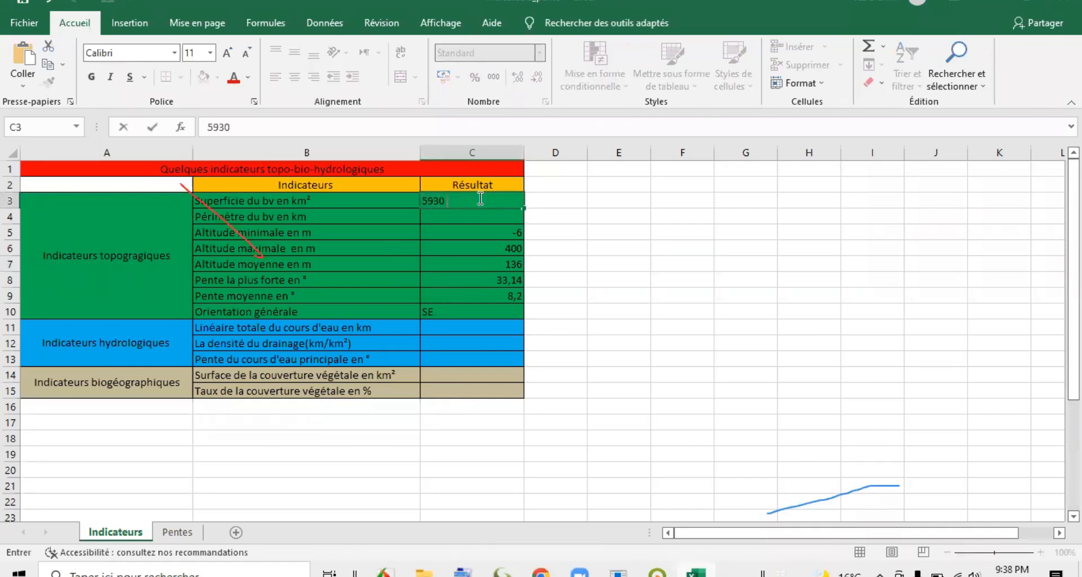
left_click(438, 203)
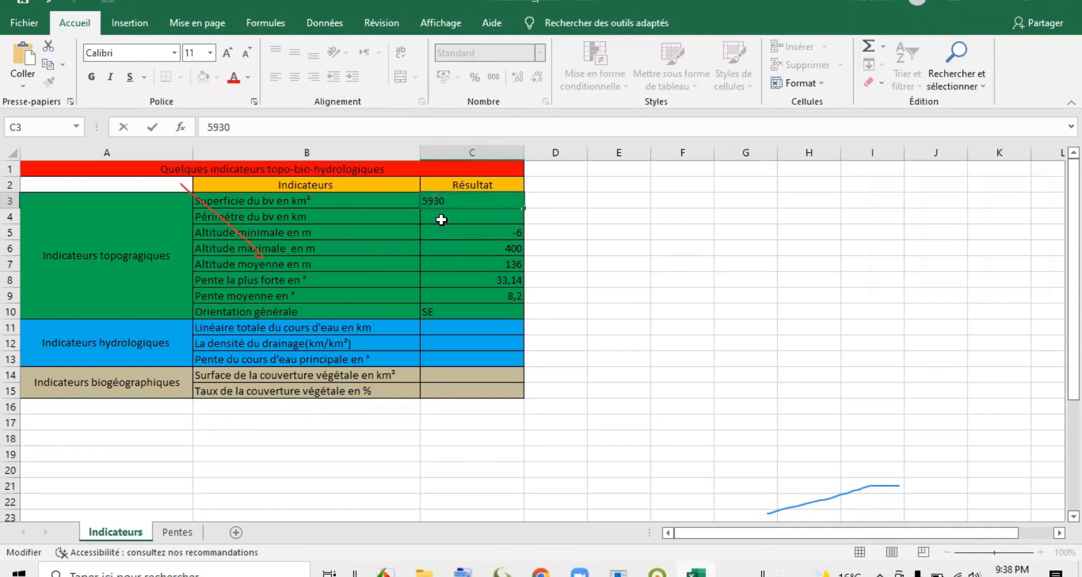
left_click(442, 220)
Replace the unit km² with ha in the Superficie du bv indicator label.
double_click(282, 202)
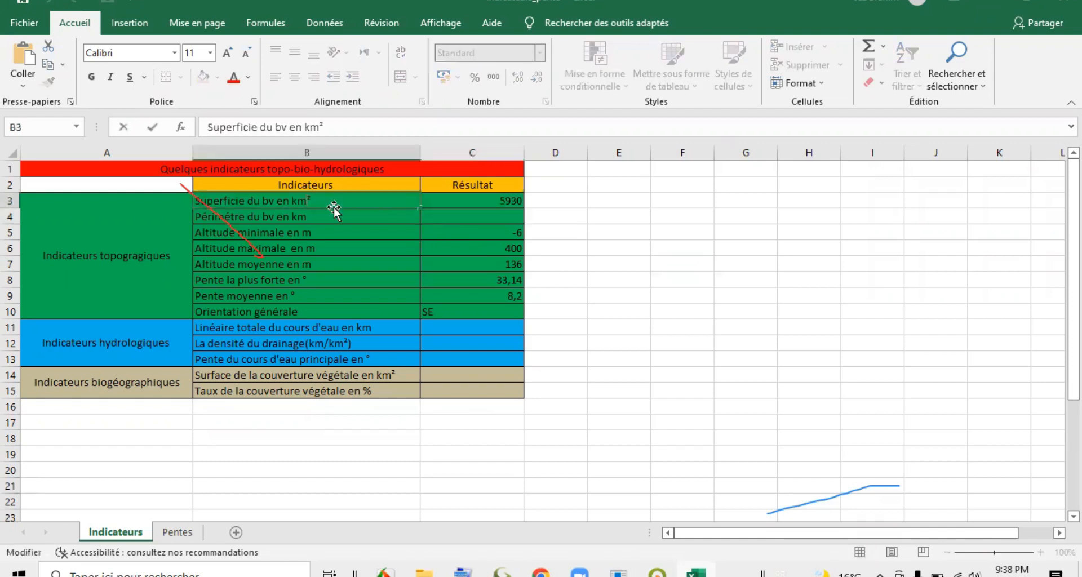
left_click_drag(312, 201, 292, 200)
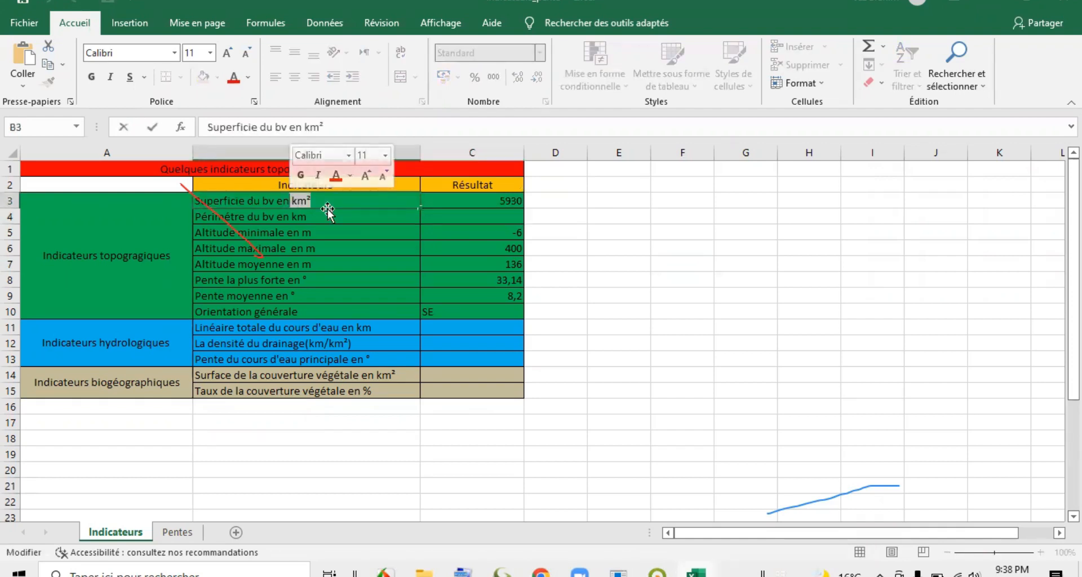
type("ha")
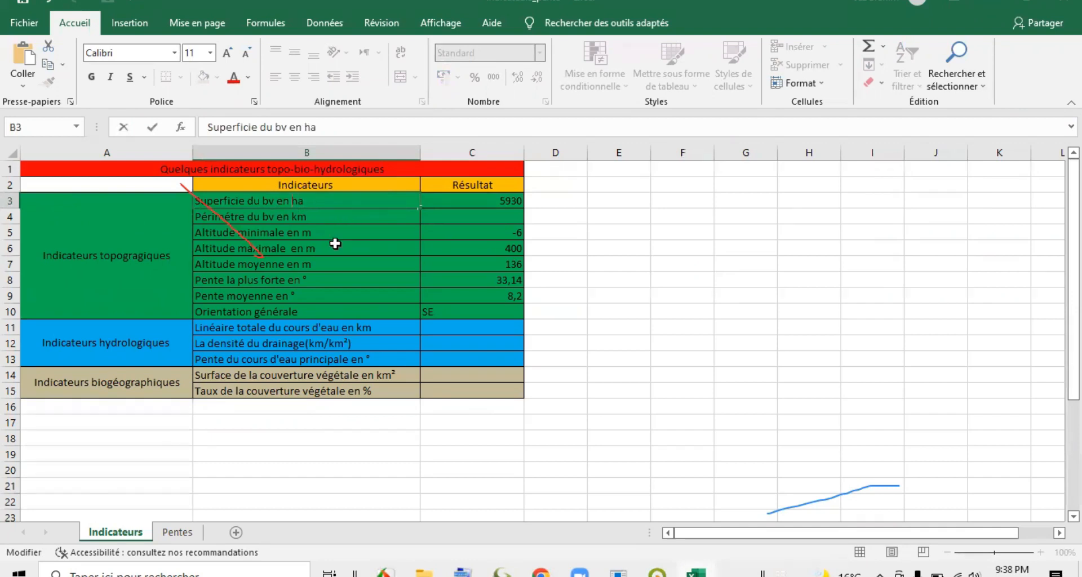
Check the watershed's perimeter in Global Mapper and enter 60 as the Périmétre du bv en km result in Excel.
left_click(487, 217)
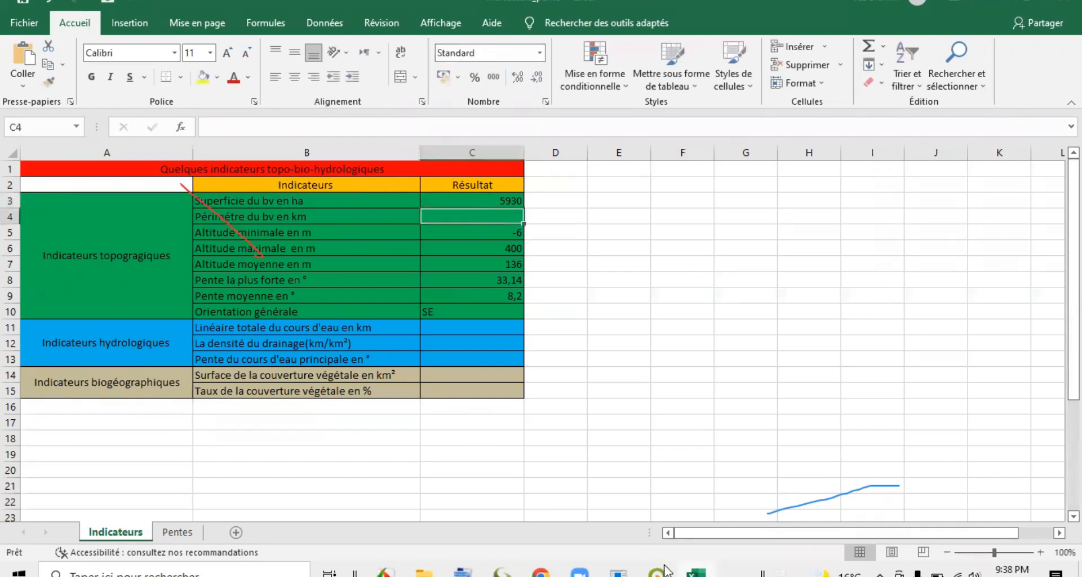
left_click(616, 572)
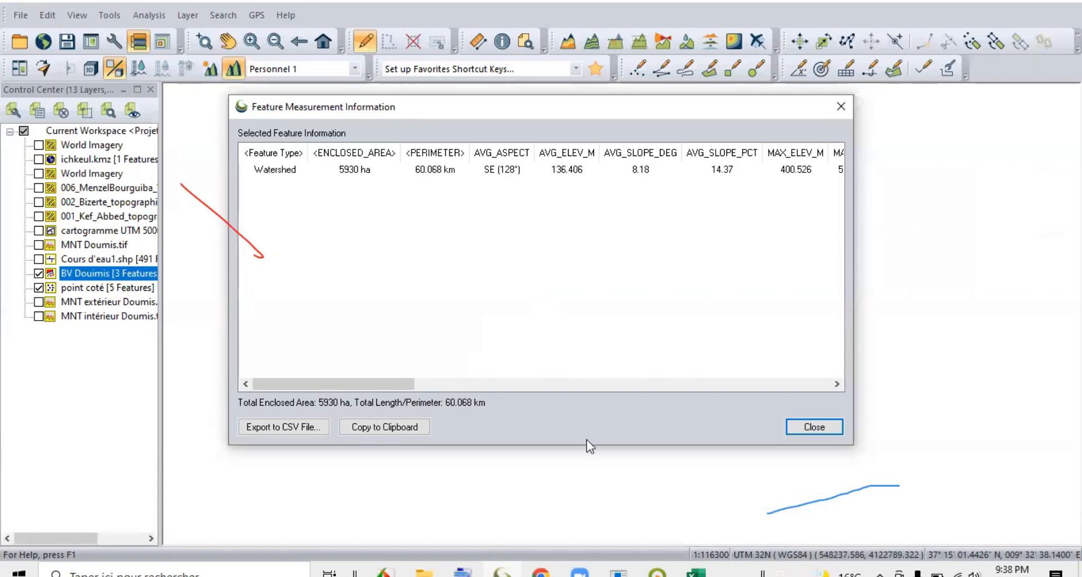
left_click(632, 571)
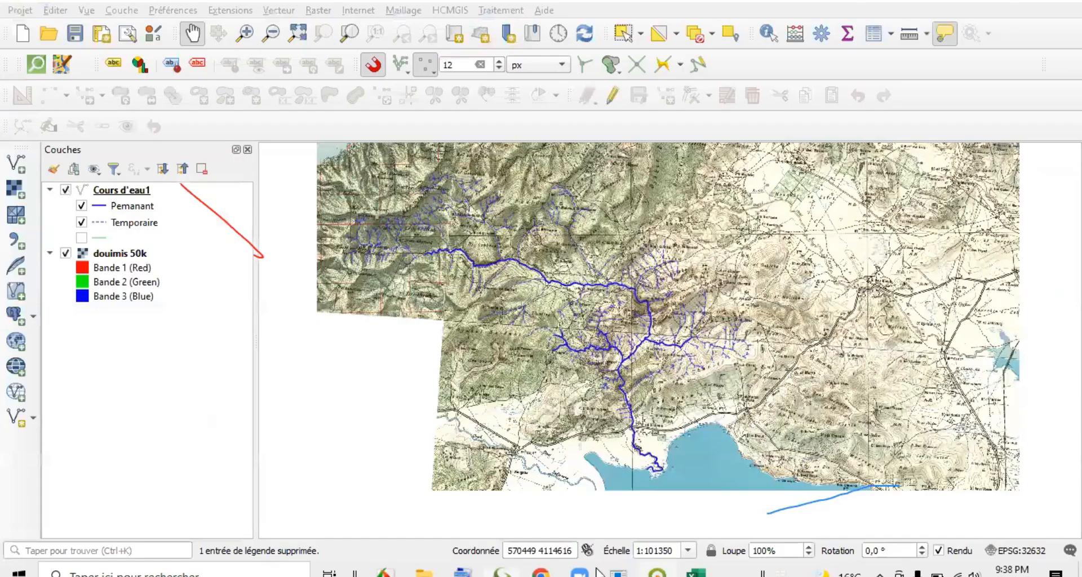
left_click(697, 571)
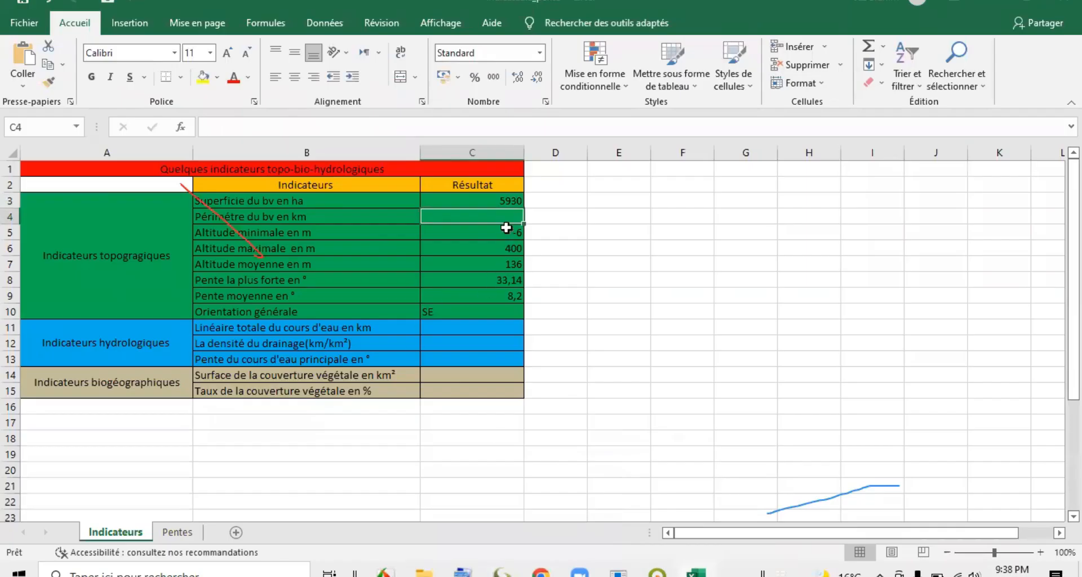
type("60")
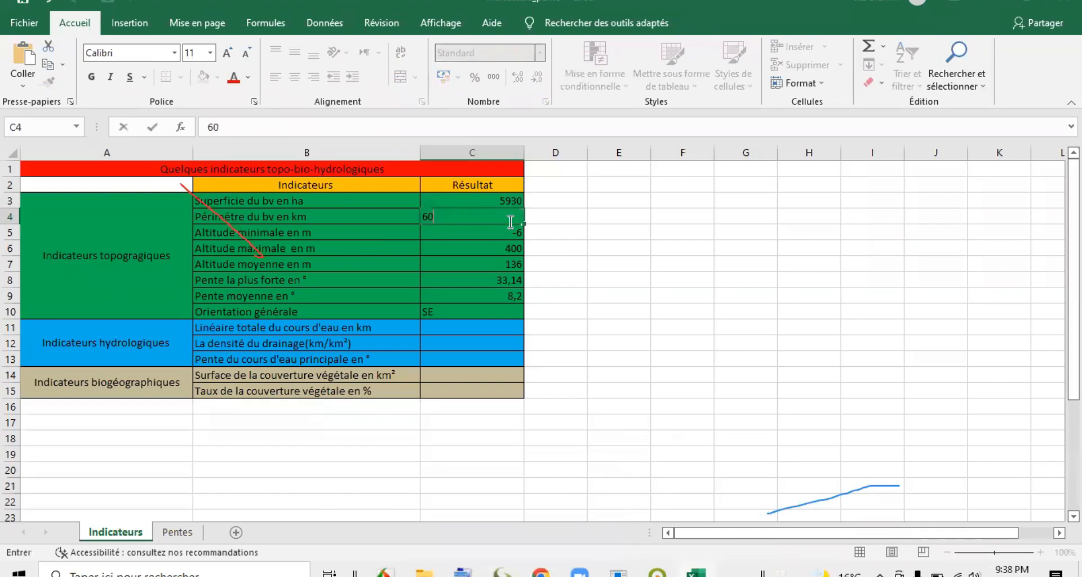
left_click(666, 281)
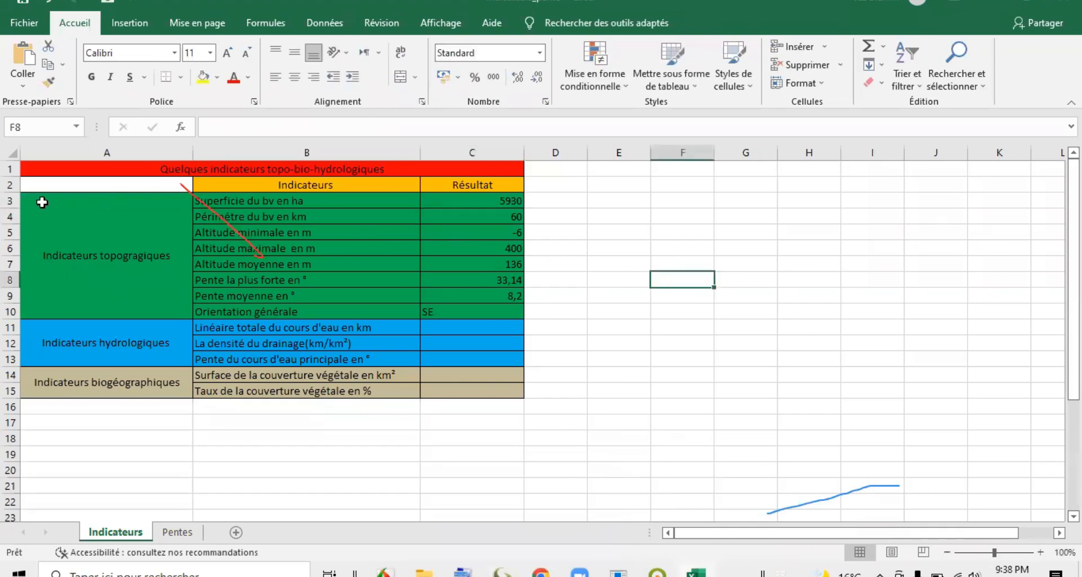
Review the area, perimeter and hydrological indicators, including total stream length, drainage density and main stream slope.
left_click(273, 200)
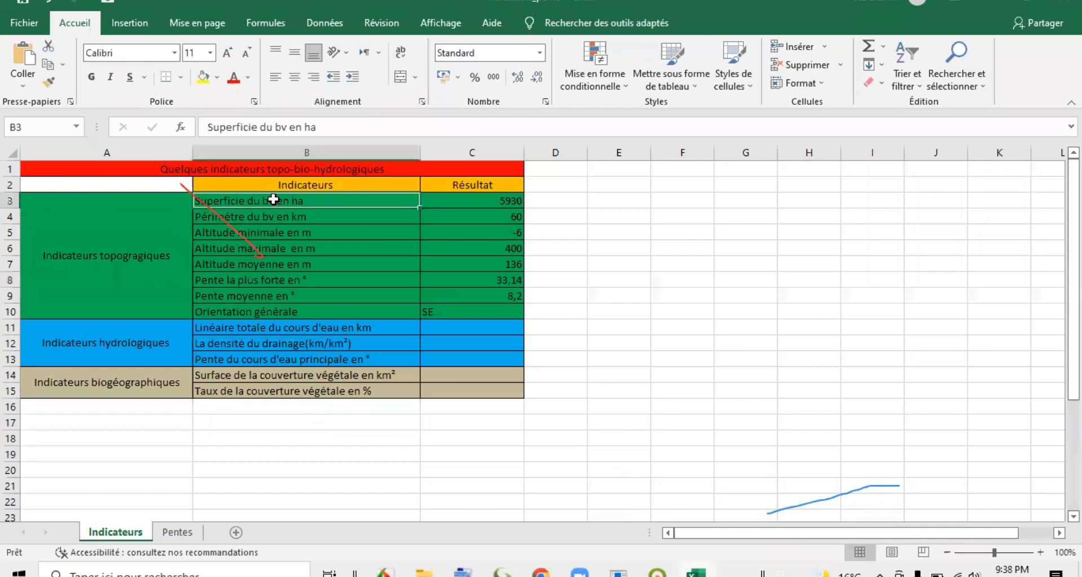
left_click(258, 212)
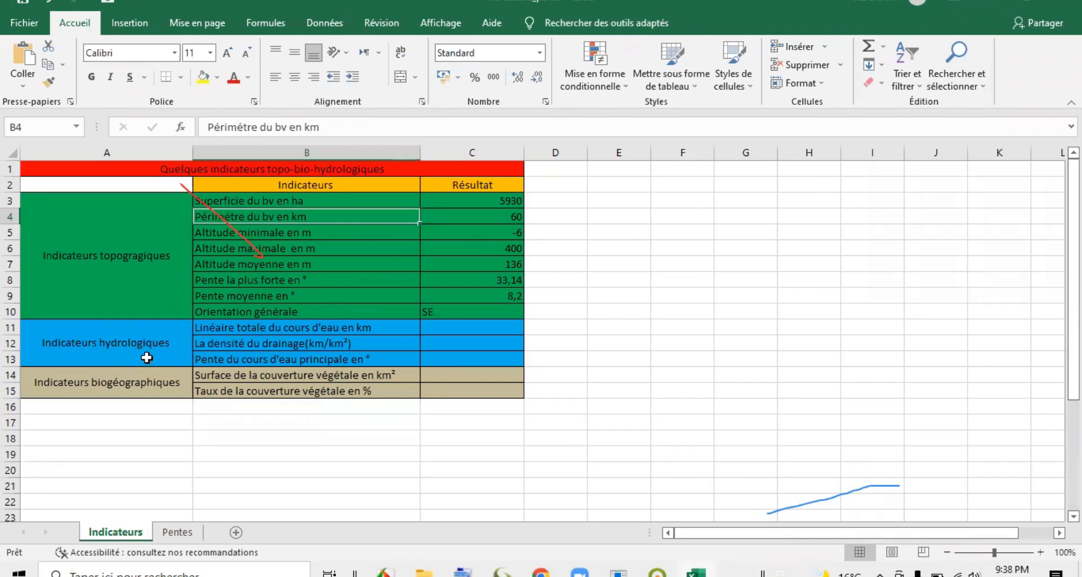
left_click(225, 329)
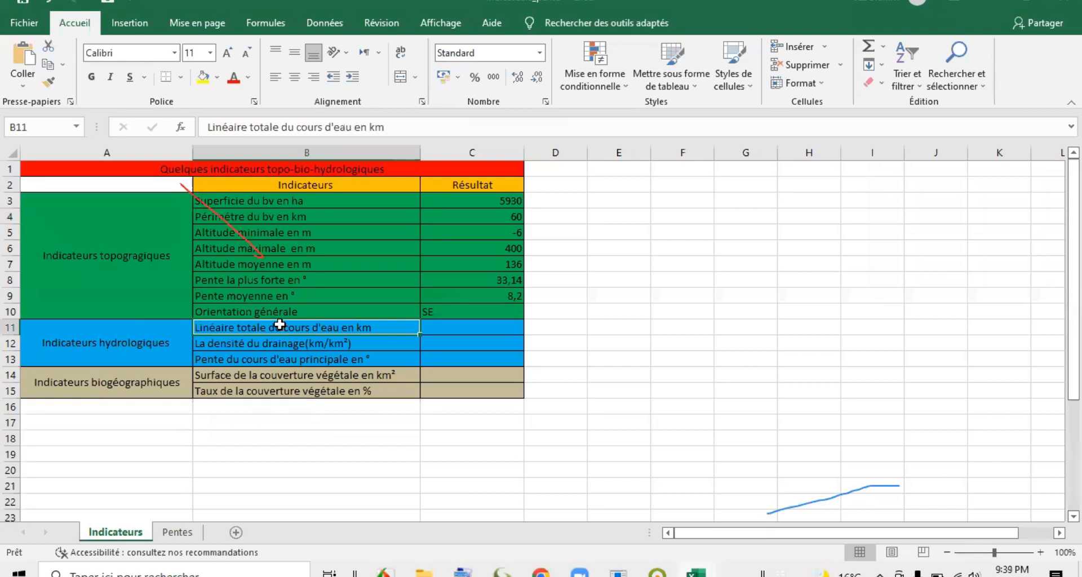
left_click(322, 345)
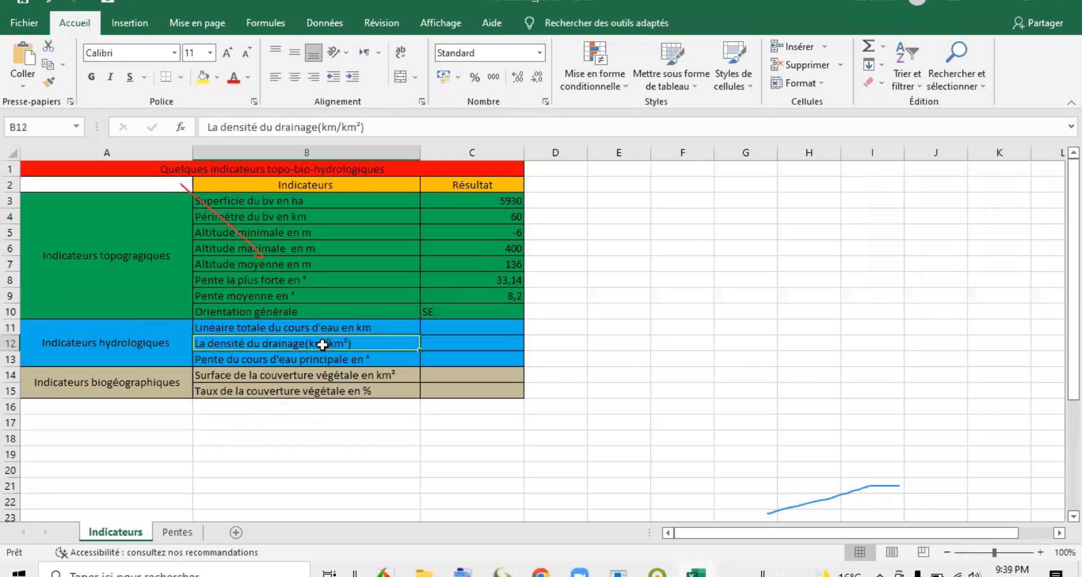
left_click(316, 363)
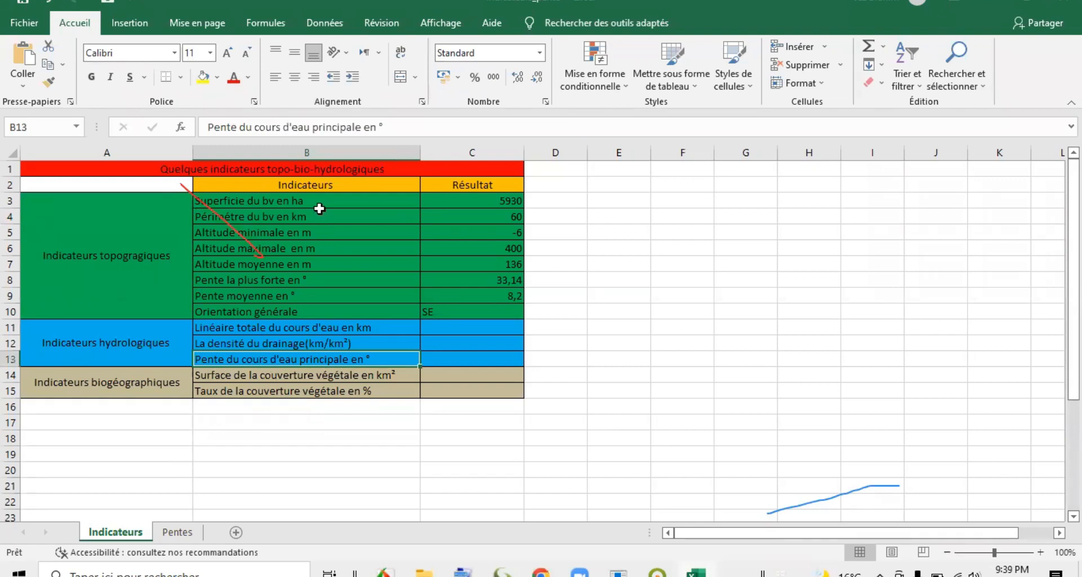
left_click(272, 327)
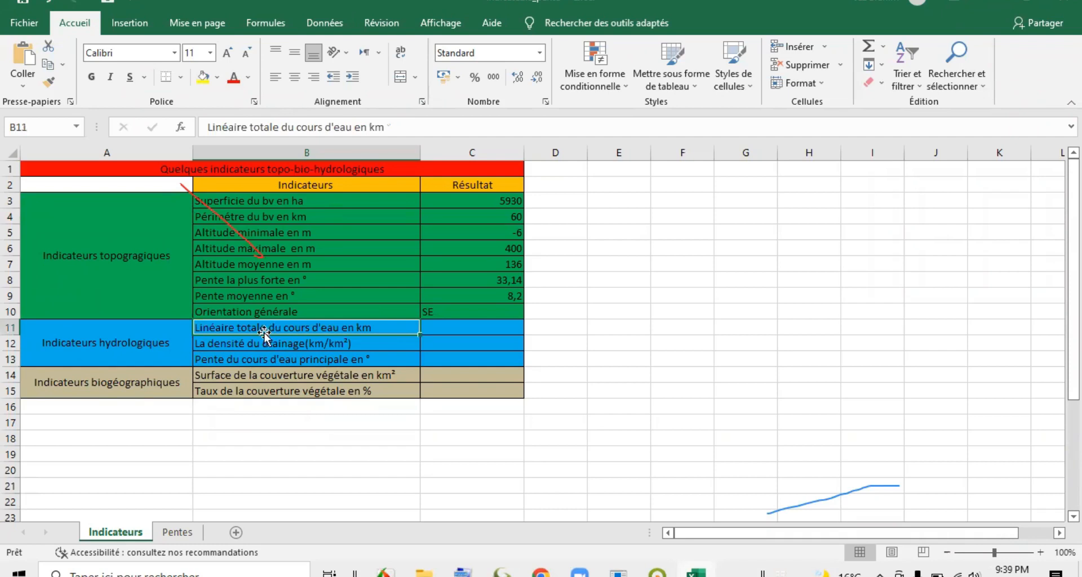
left_click(237, 346)
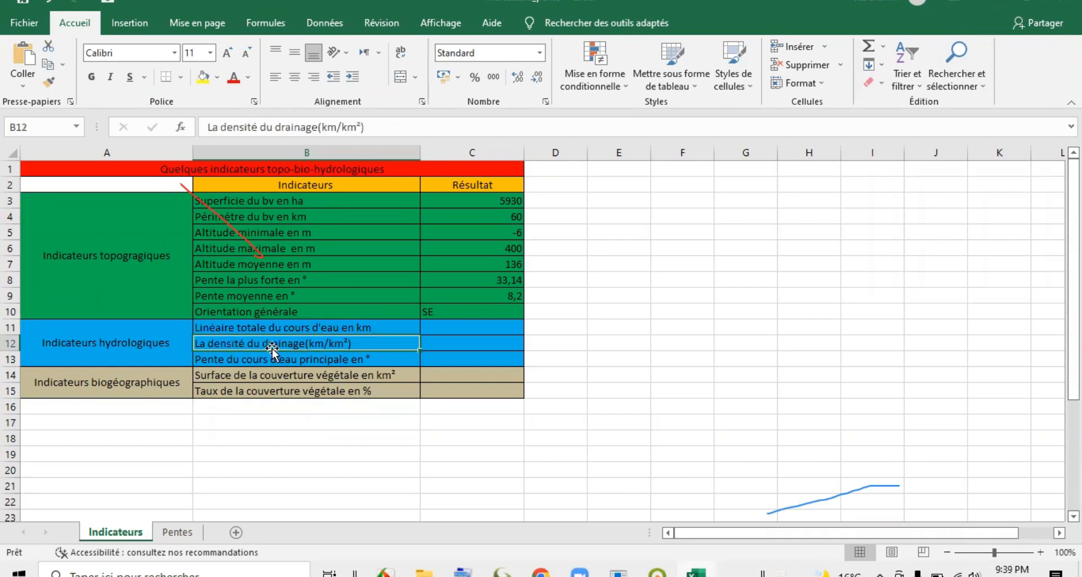
left_click(257, 327)
Change the unit in the La densité du drainage label to km/ha.
left_click(230, 343)
double_click(329, 342)
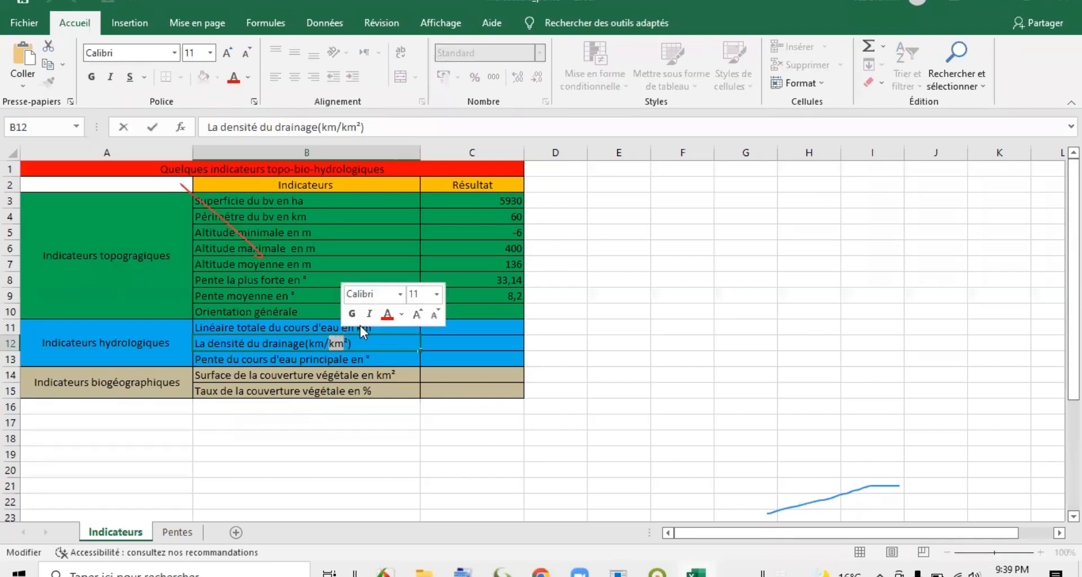
type("ha")
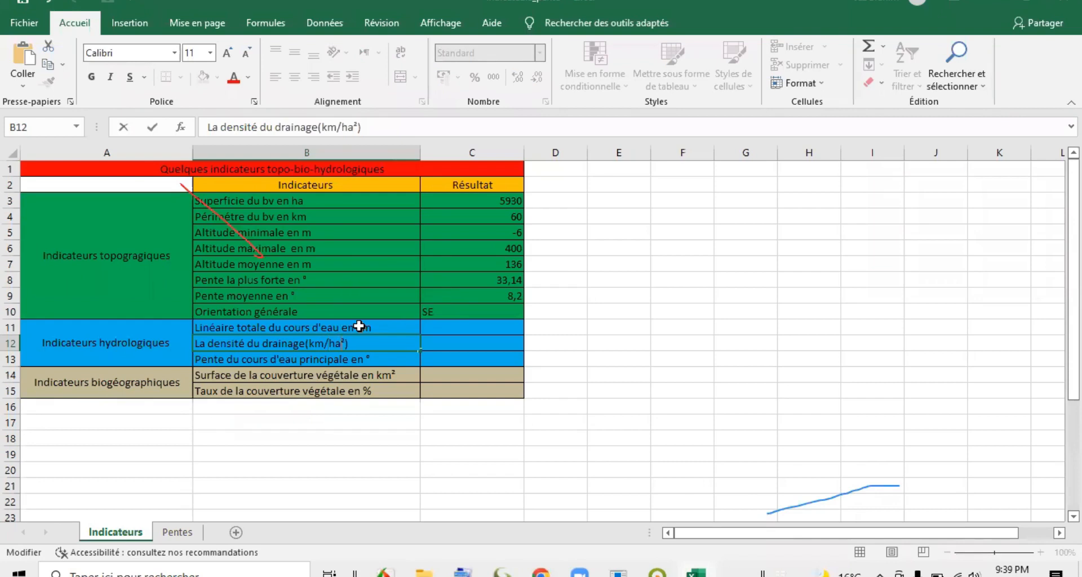
left_click_drag(344, 342, 340, 343)
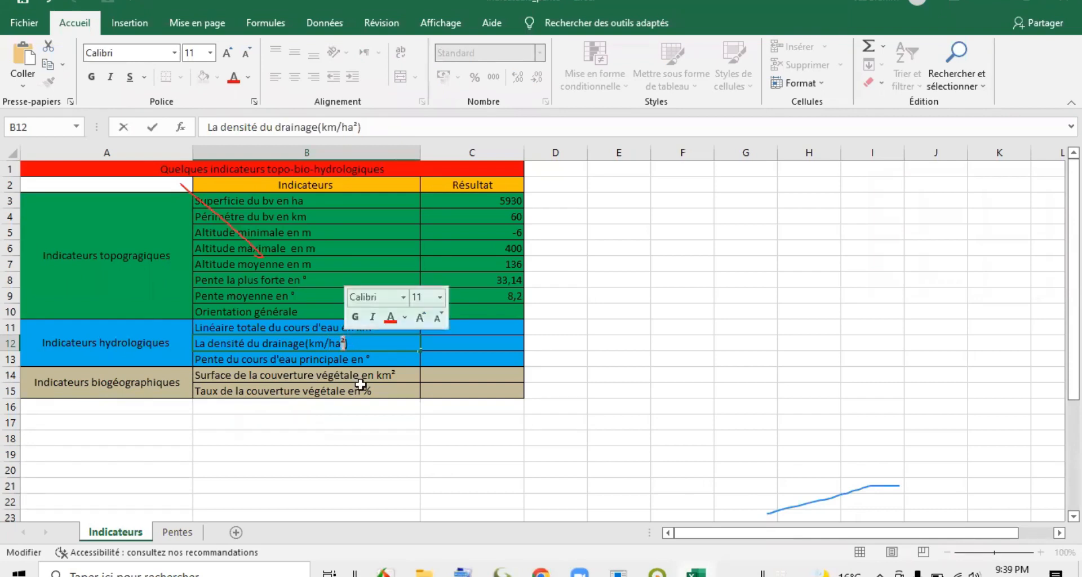
left_click(604, 360)
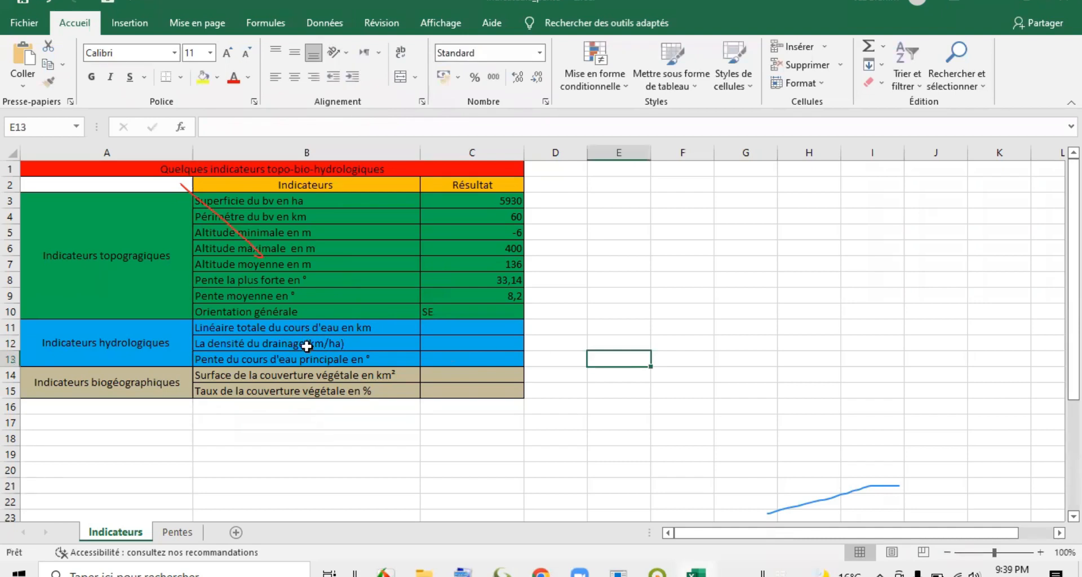
Switch to Global Mapper, close the watershed measurements and leave only the Cours d'eau1.shp layer displayed.
left_click(272, 326)
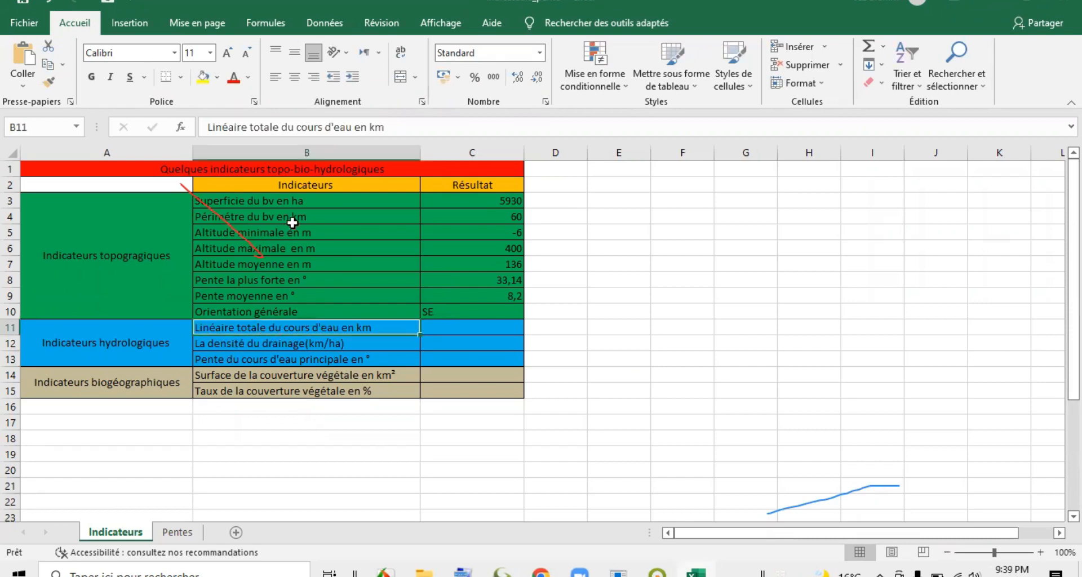
left_click(305, 201)
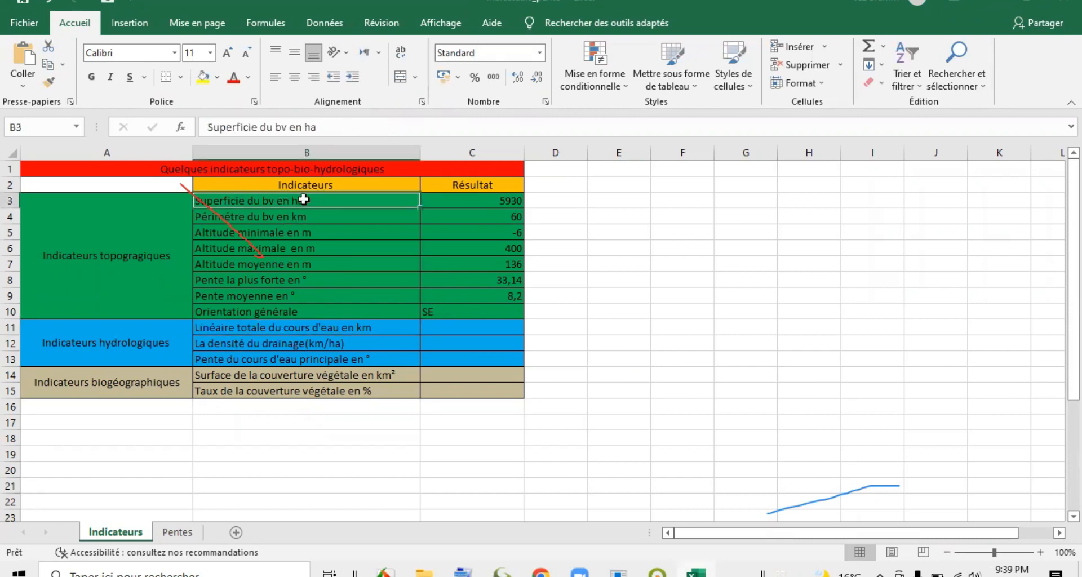
left_click(322, 332)
left_click(458, 326)
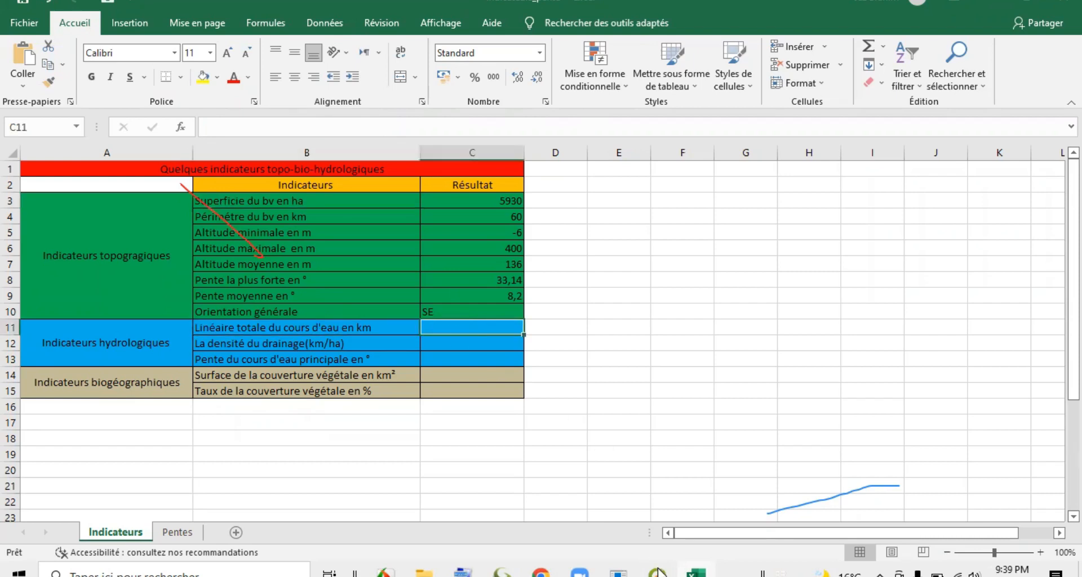
left_click(504, 572)
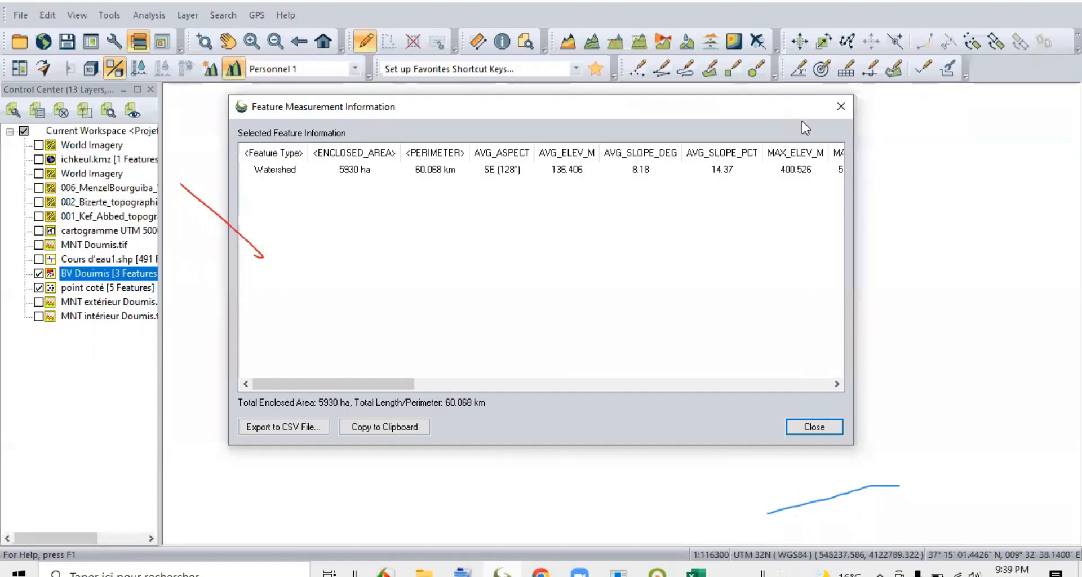
left_click(831, 108)
left_click(306, 282)
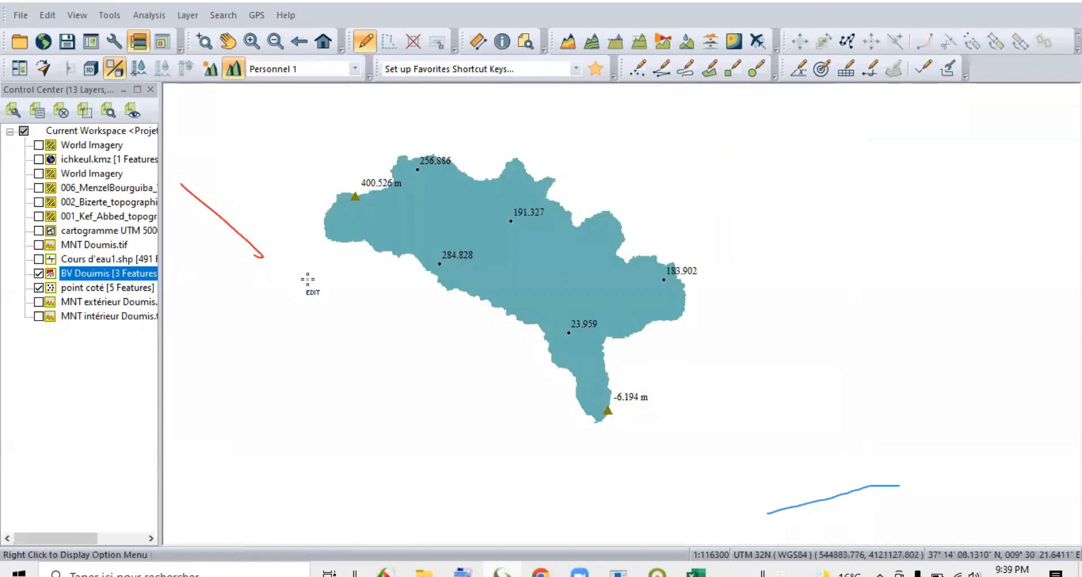
left_click(38, 259)
left_click(39, 274)
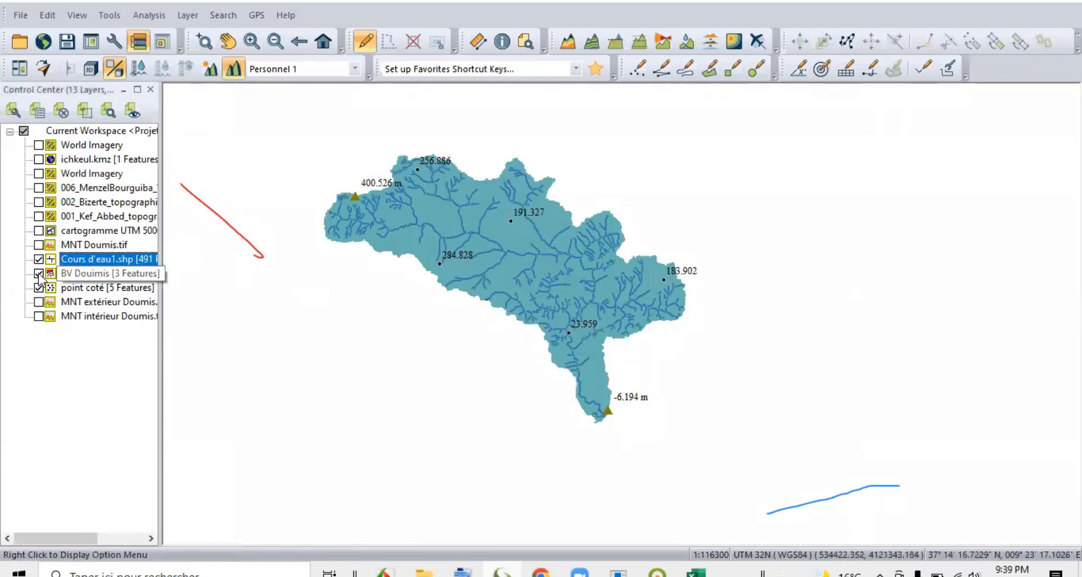
left_click(38, 288)
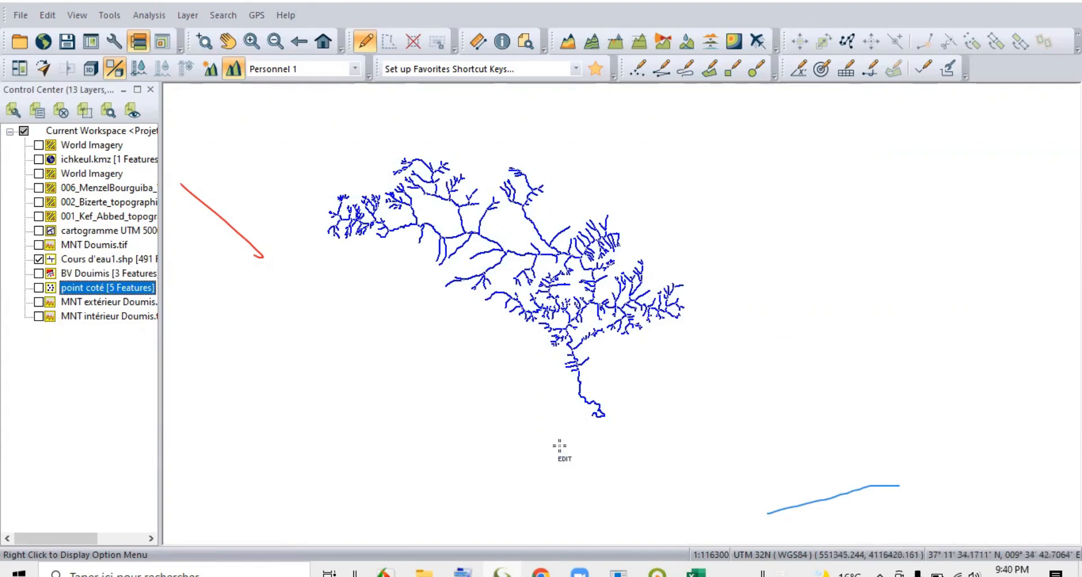
Select all the stream lines and display their feature measurements to read the total length.
left_click_drag(288, 119, 698, 440)
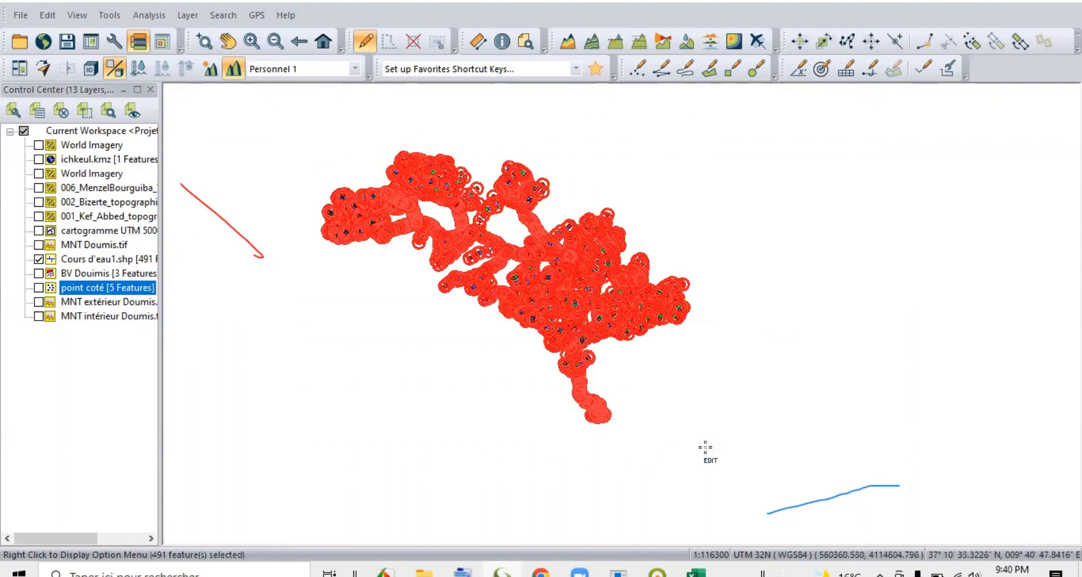
right_click(756, 483)
mouse_move(735, 422)
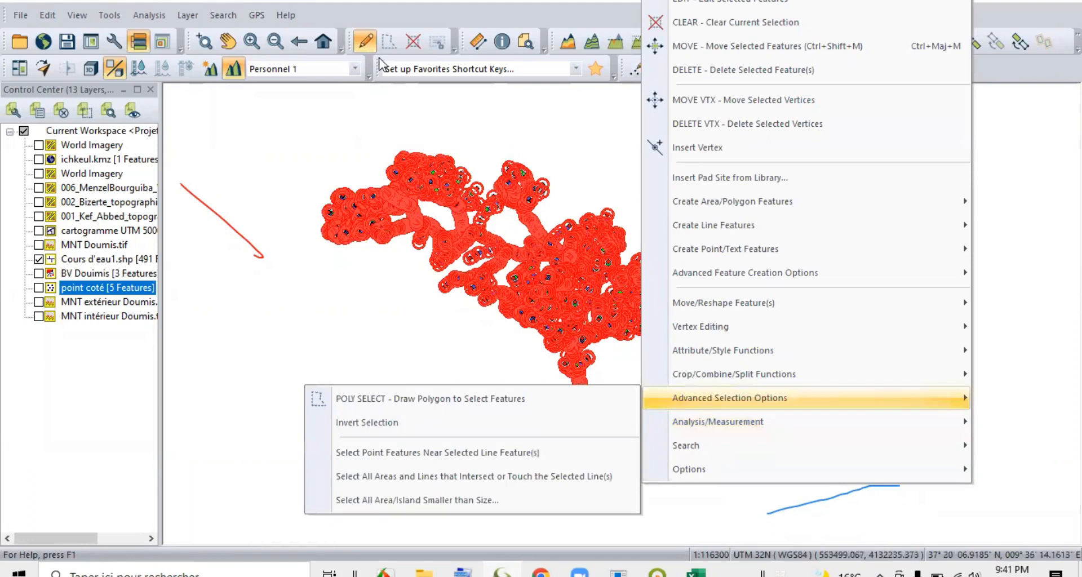
mouse_move(777, 417)
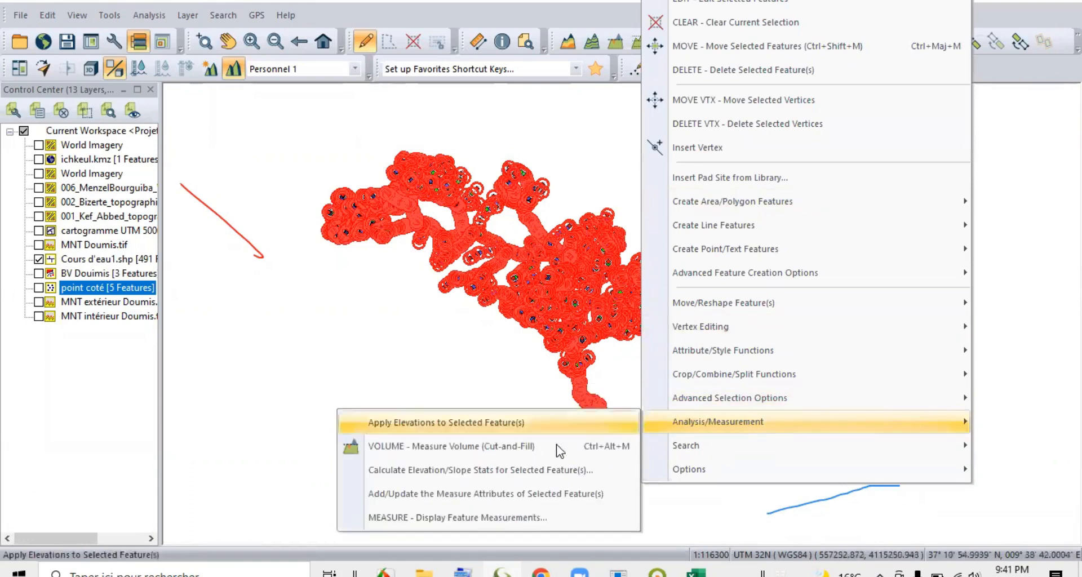
left_click(481, 519)
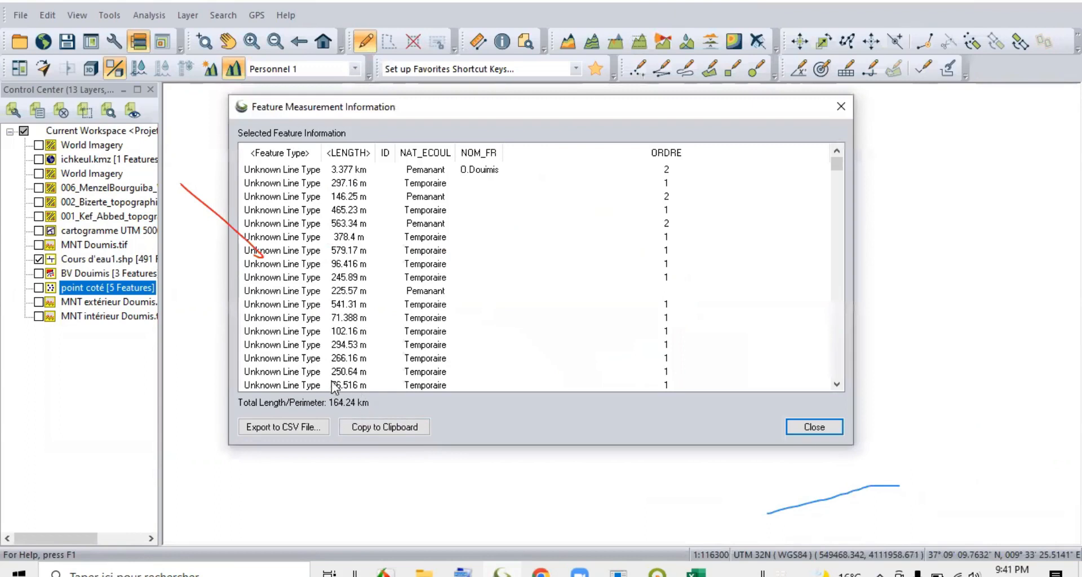
scroll(359, 251, "down", 20)
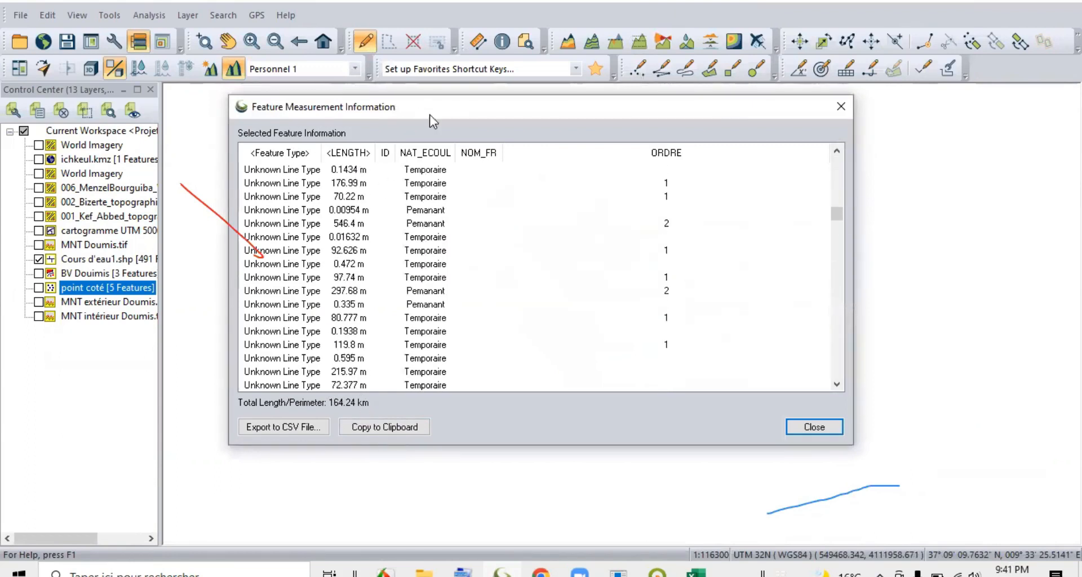
left_click_drag(429, 114, 377, 398)
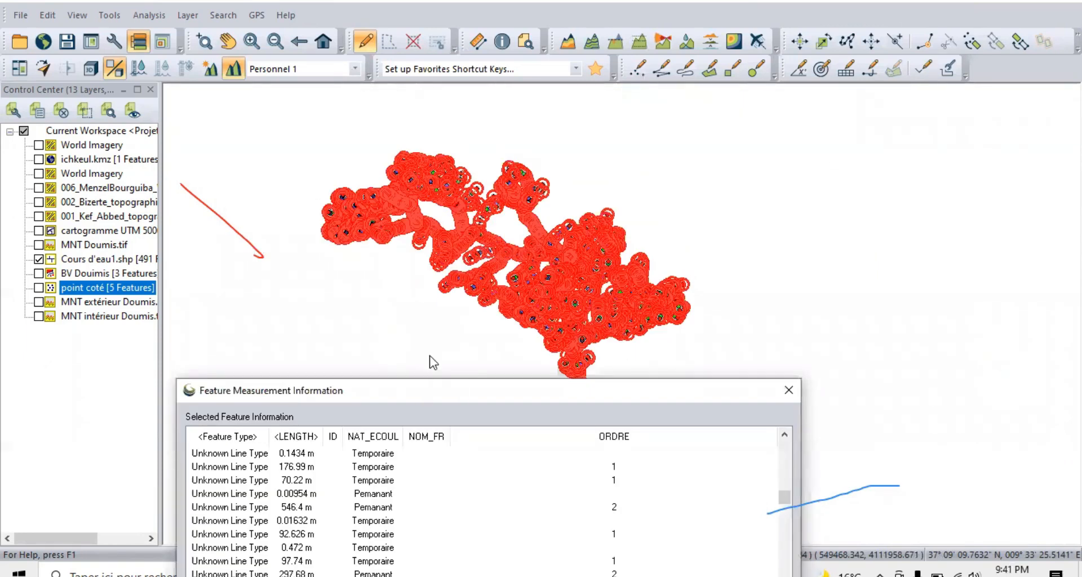
left_click_drag(430, 356, 402, 26)
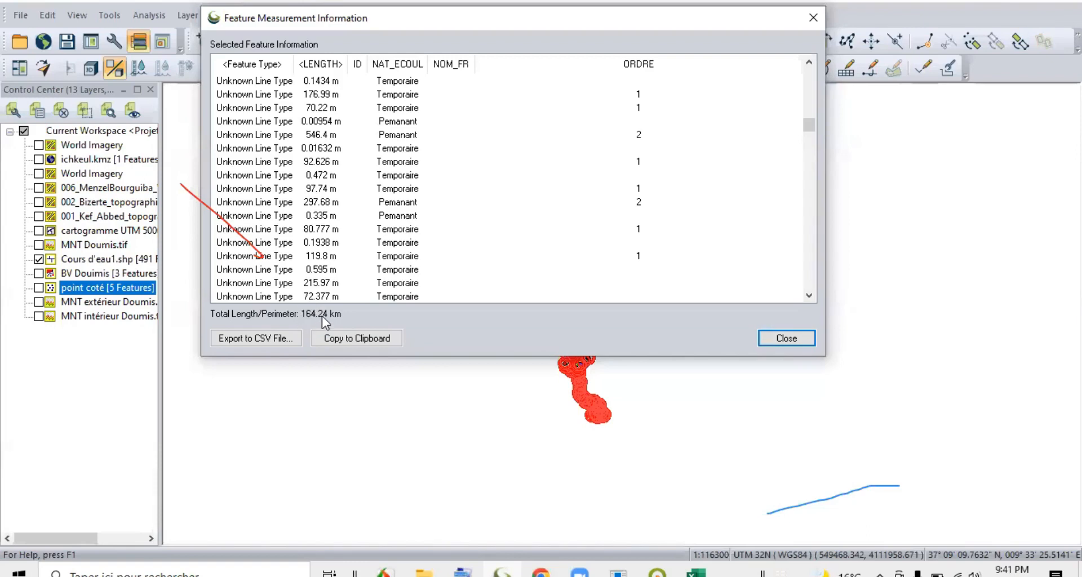
Return to the Excel indicators table and enter 164,24 as the result for Linéaire totale du cours d'eau en km.
left_click(697, 572)
left_click(461, 326)
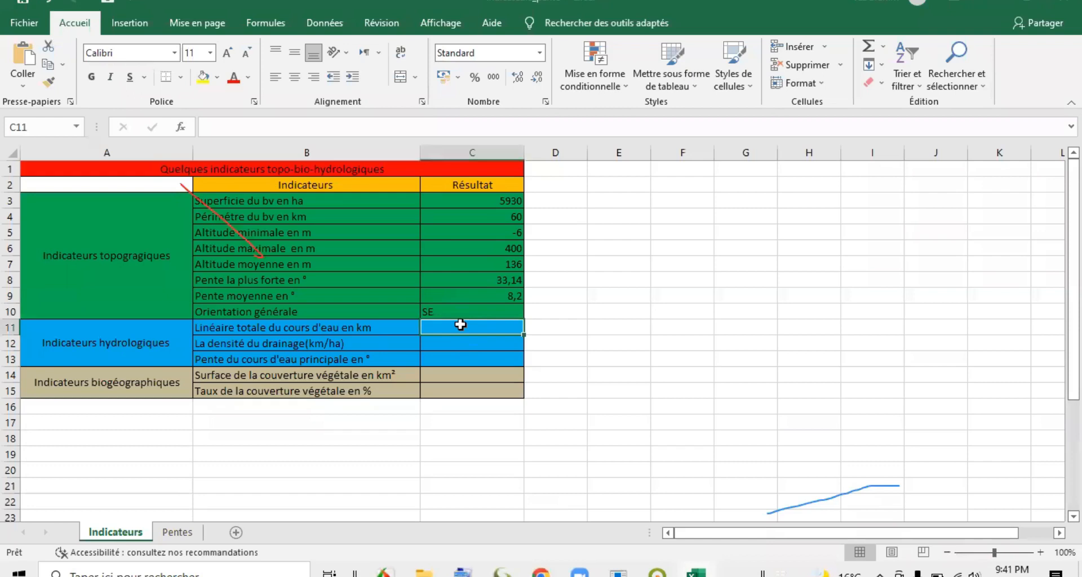
type("164,2")
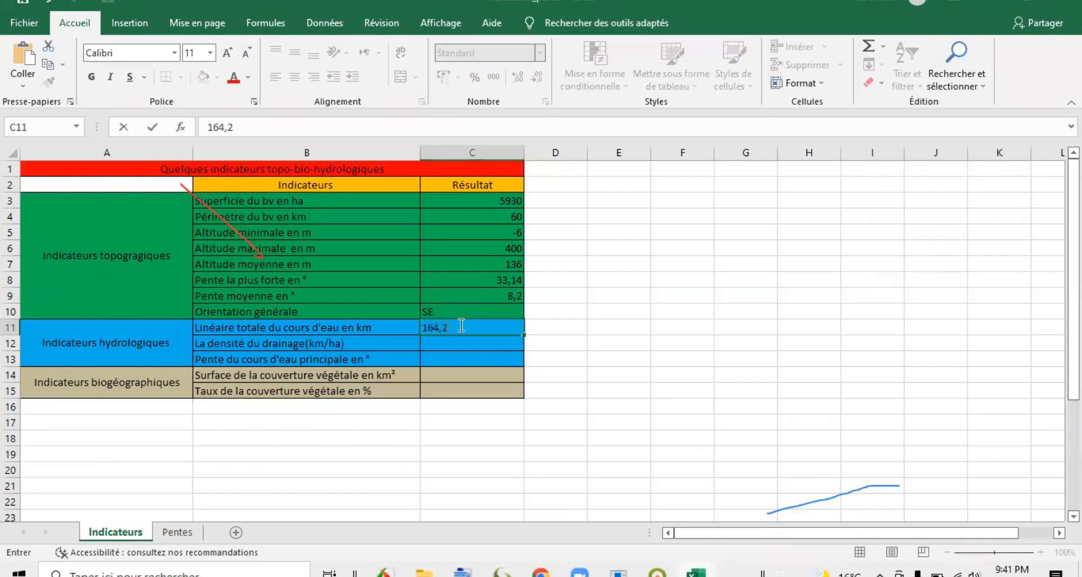
type("4")
key("Return")
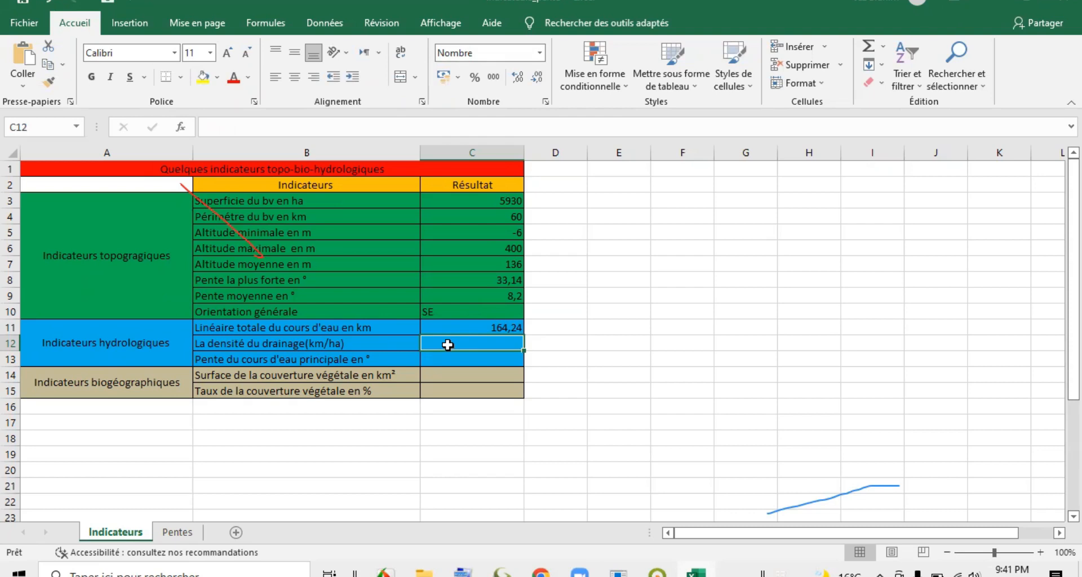
Calculate the drainage density in C12 with the formula =C11/C3 and display it with four decimal places.
type("=")
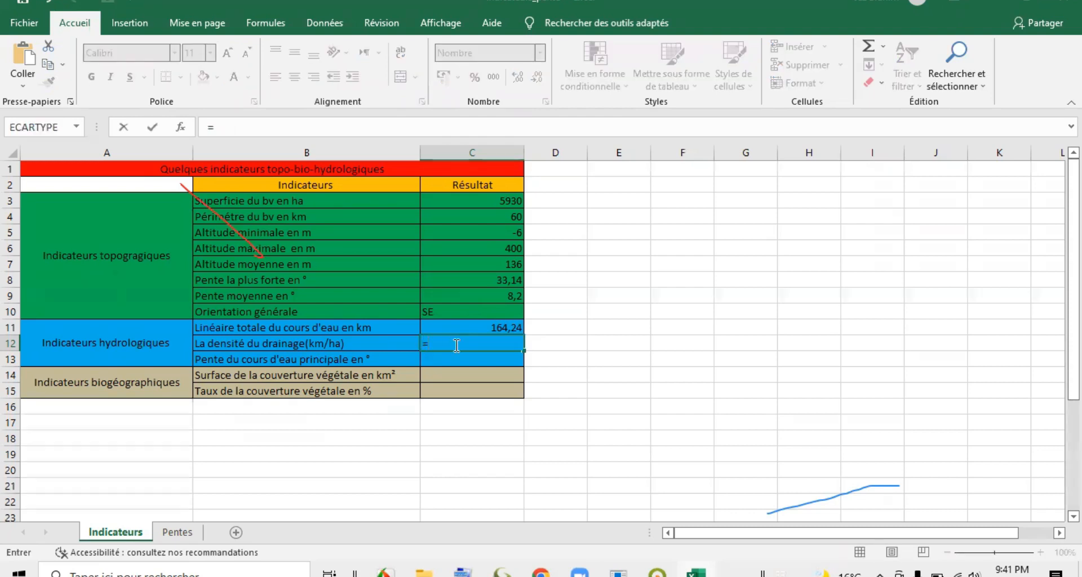
left_click(488, 327)
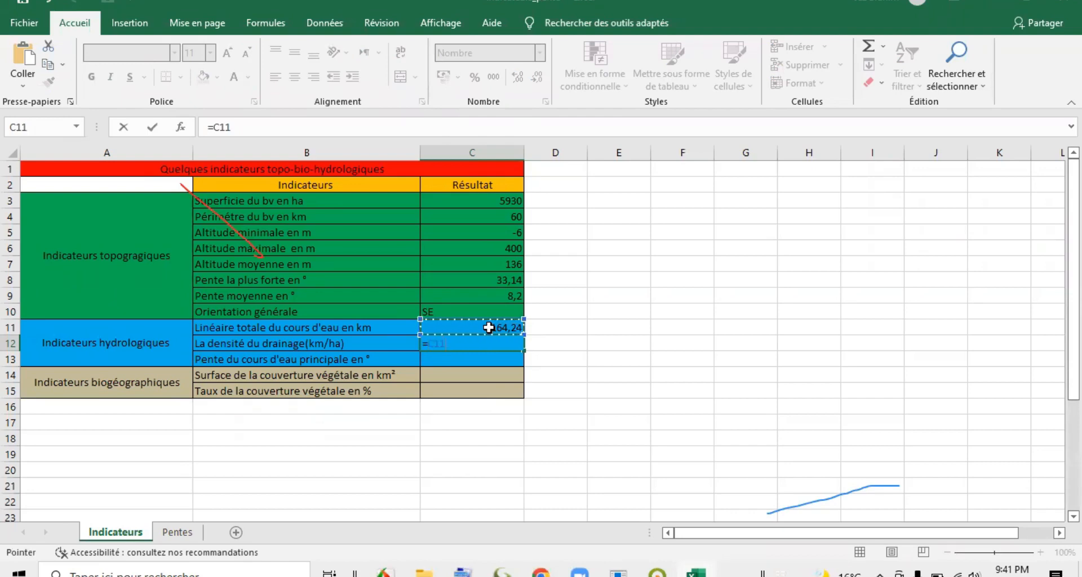
type("/")
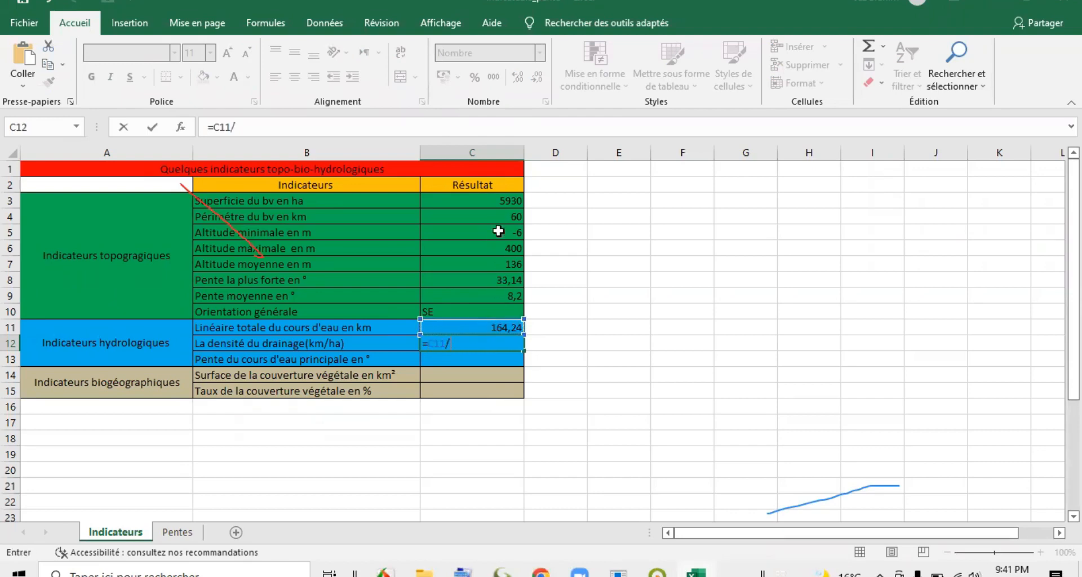
left_click(495, 202)
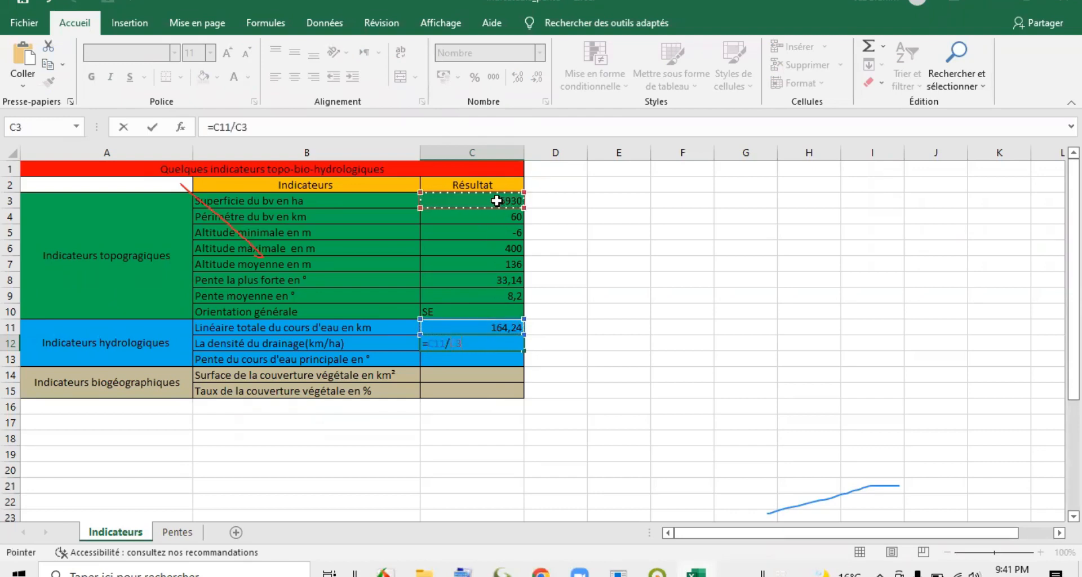
key("Return")
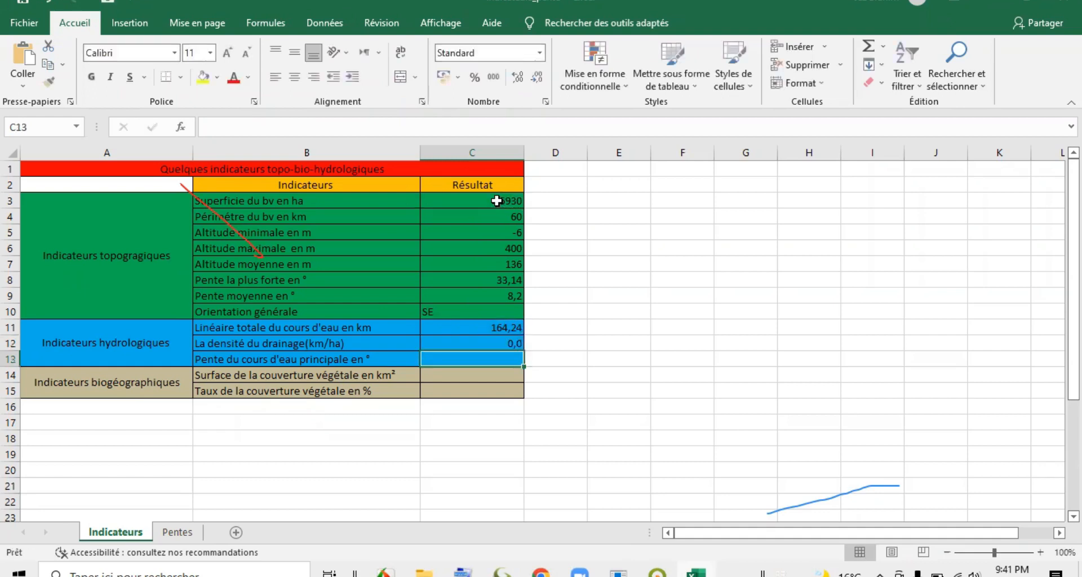
left_click(500, 340)
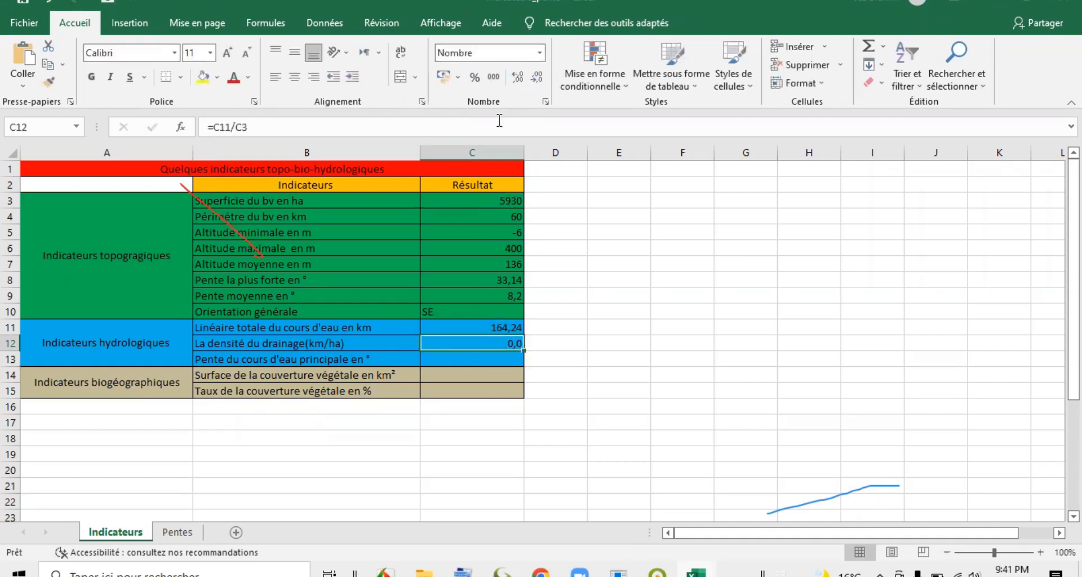
left_click(519, 79)
left_click(579, 359)
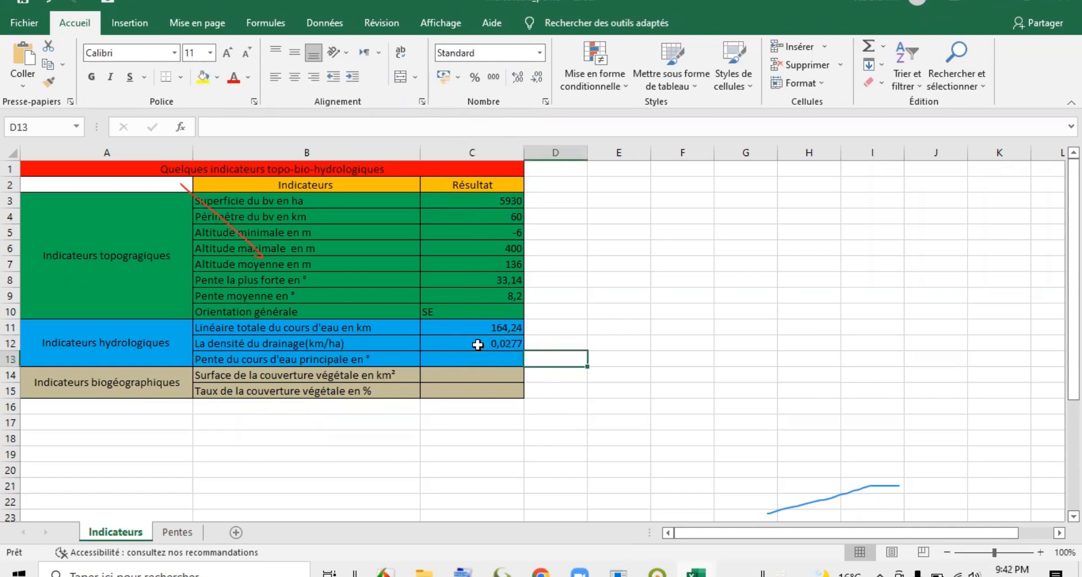
Switch to Global Mapper, close the stream measurements and inspect individual segments of the main stream near the outlet.
left_click(507, 358)
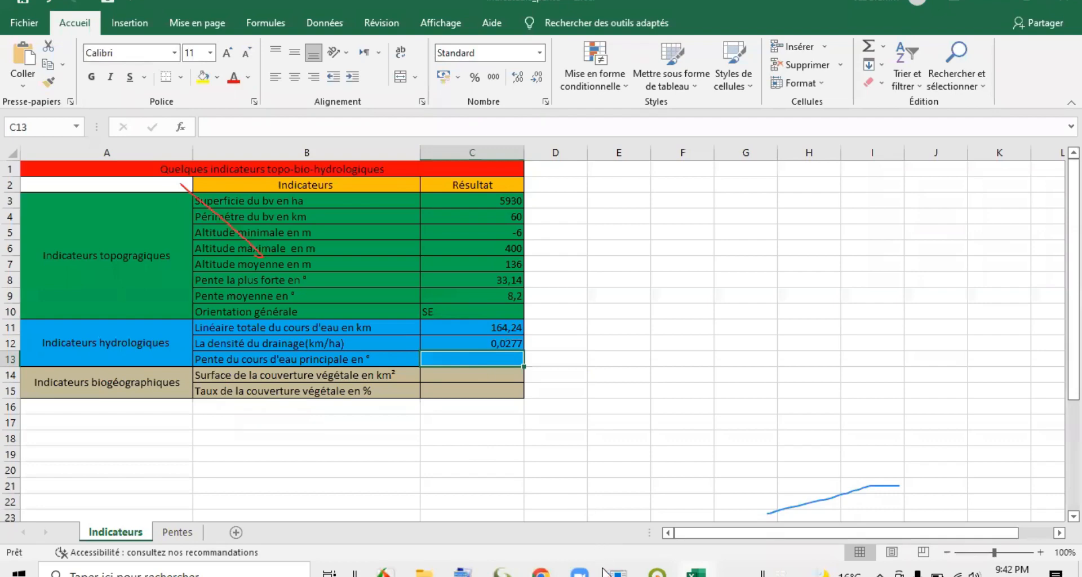
left_click(503, 572)
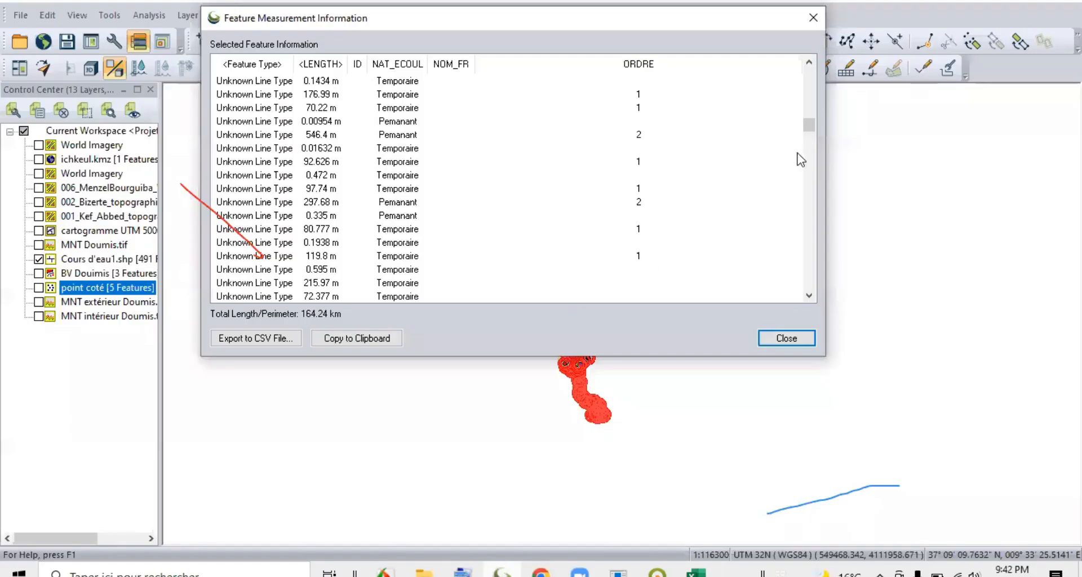
left_click(787, 339)
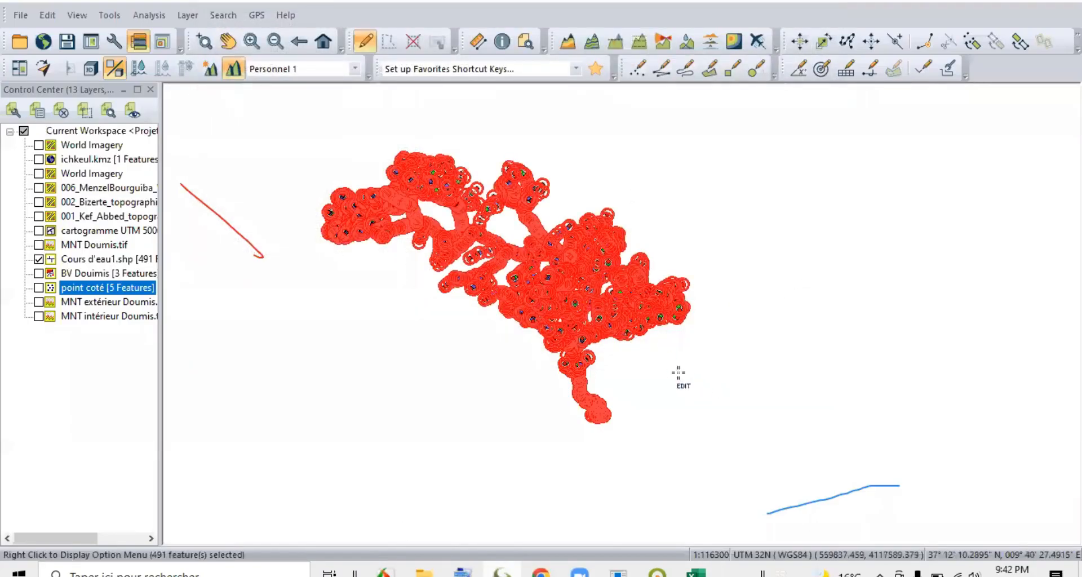
left_click(575, 377)
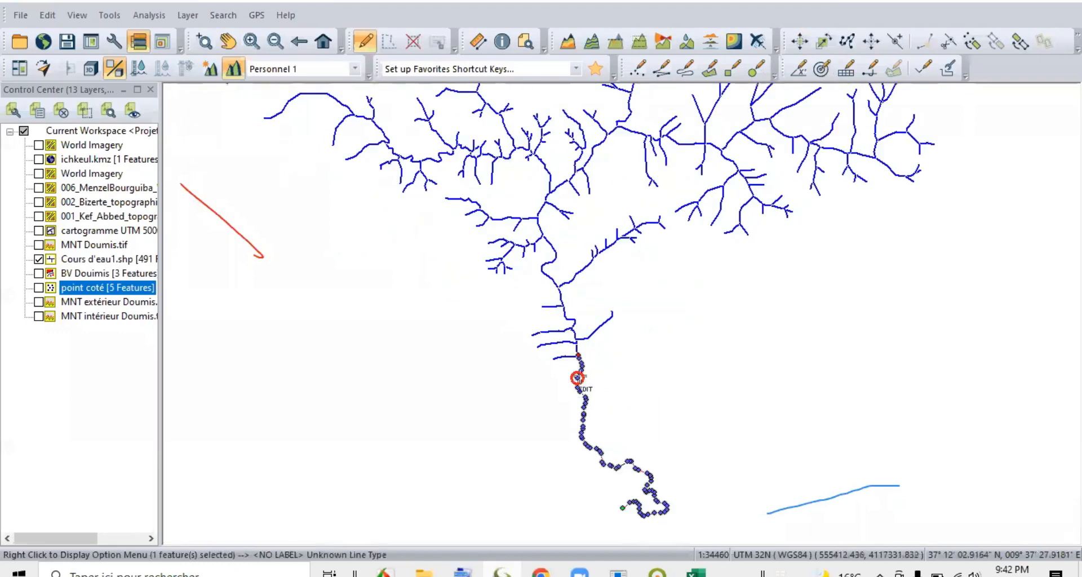
scroll(575, 372, "up", 3)
left_click(554, 300)
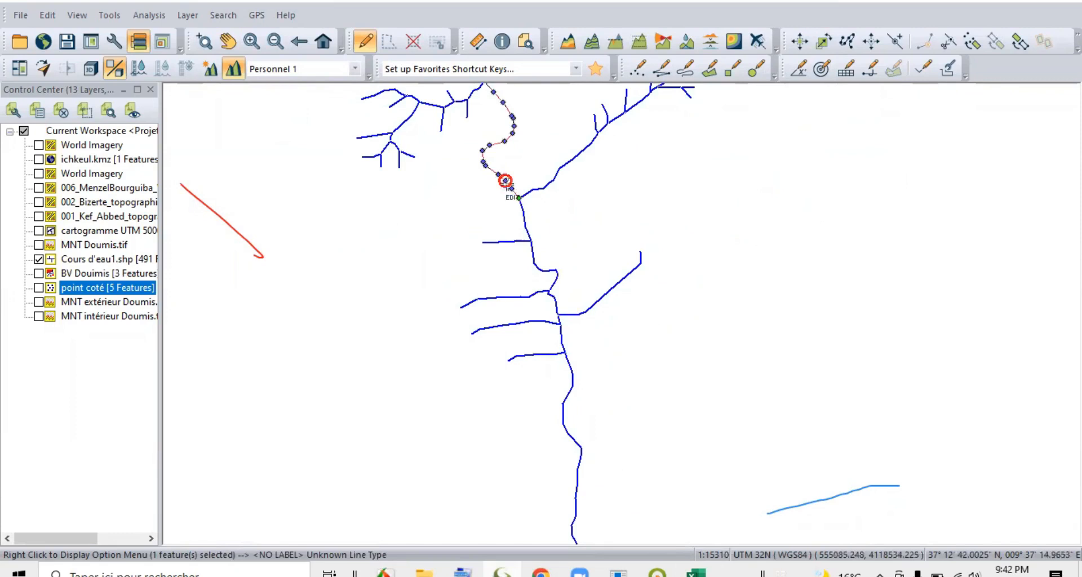
scroll(519, 222, "down", 2)
scroll(522, 204, "up", 2)
scroll(517, 192, "down", 4)
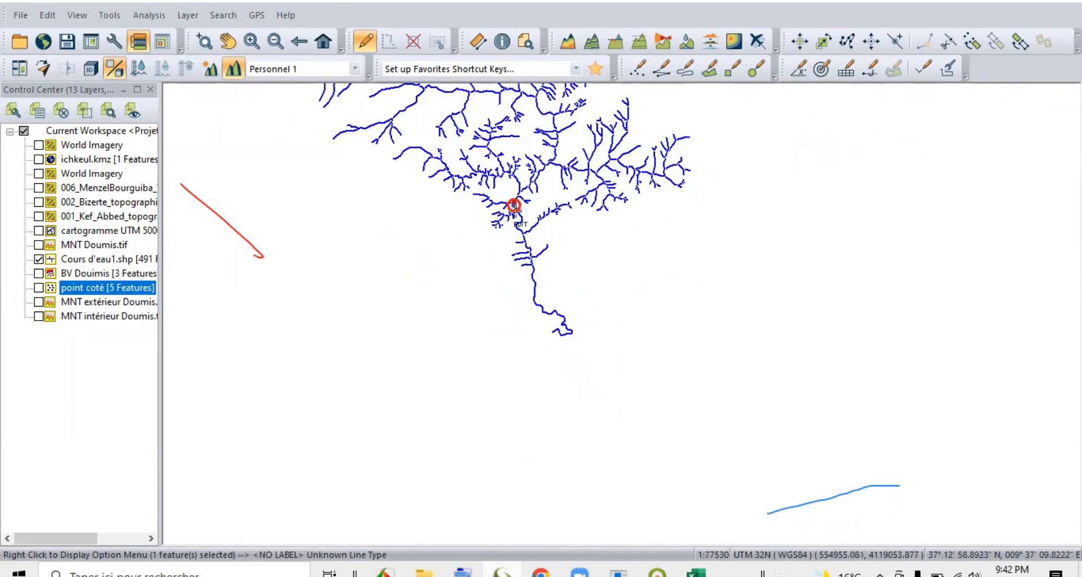
scroll(515, 345, "down", 1)
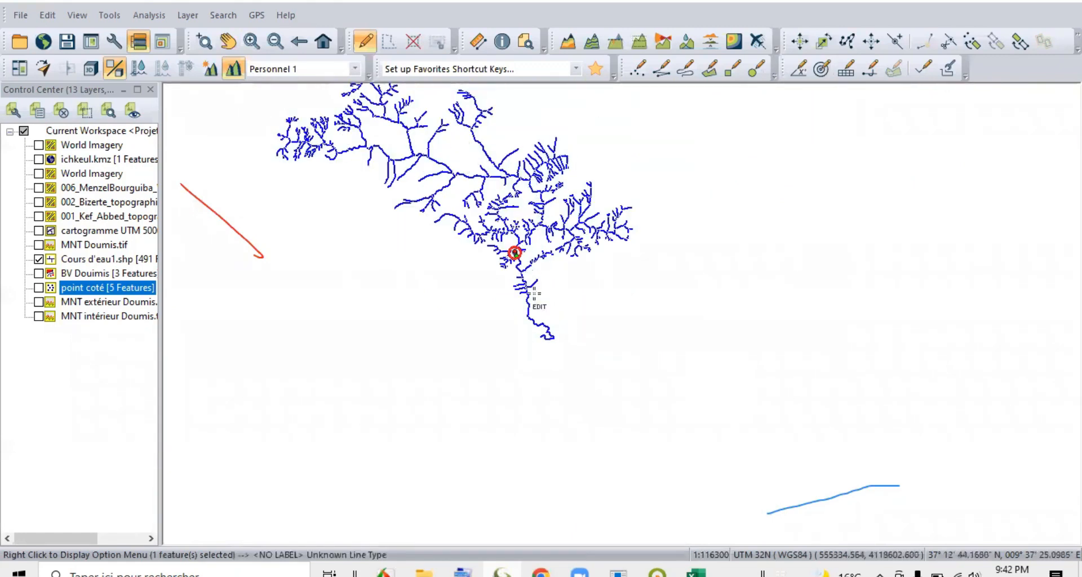
Select the first four main-stream segments, from the outlet up to the first large confluence.
scroll(530, 292, "up", 2)
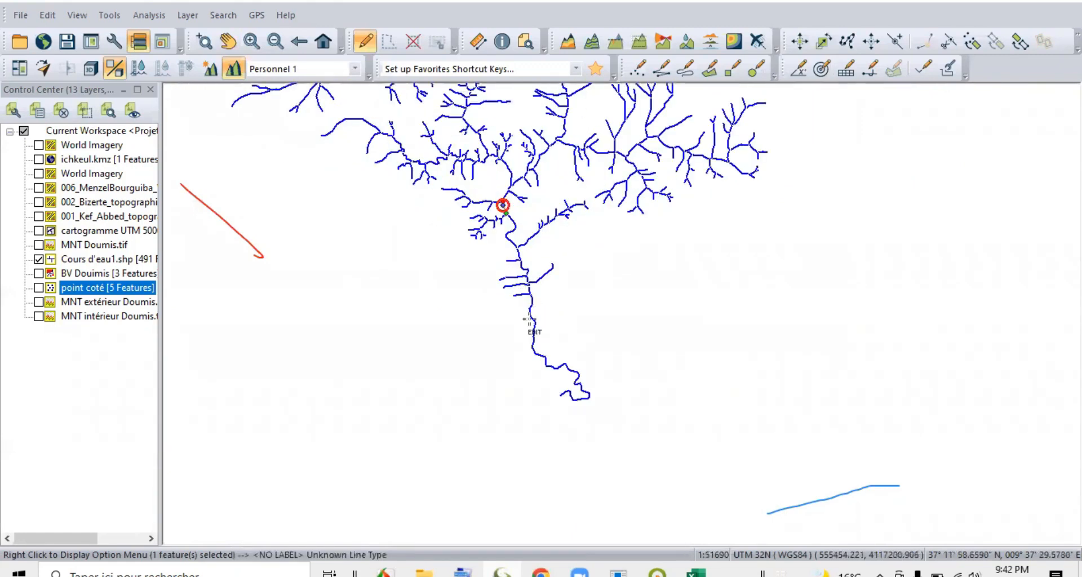
left_click(531, 319)
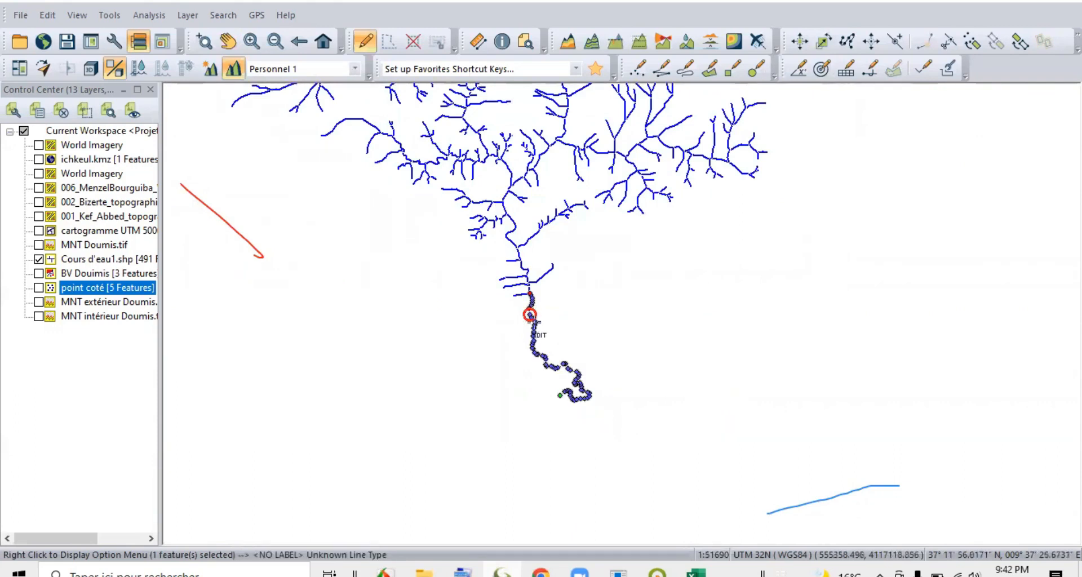
scroll(541, 293, "up", 2)
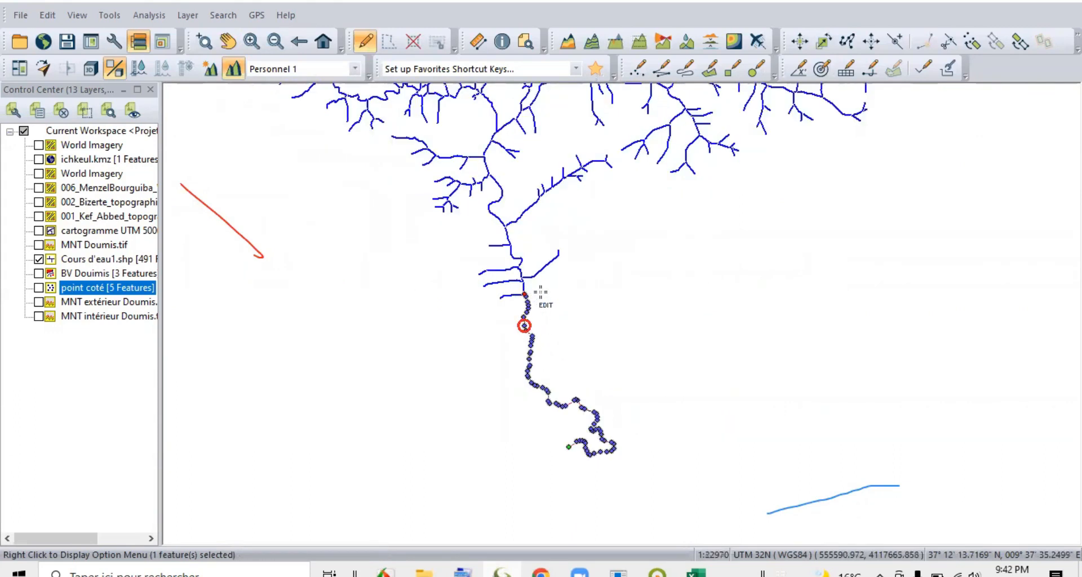
left_click(516, 277, "ctrl")
scroll(519, 270, "up", 2)
left_click(502, 261, "ctrl")
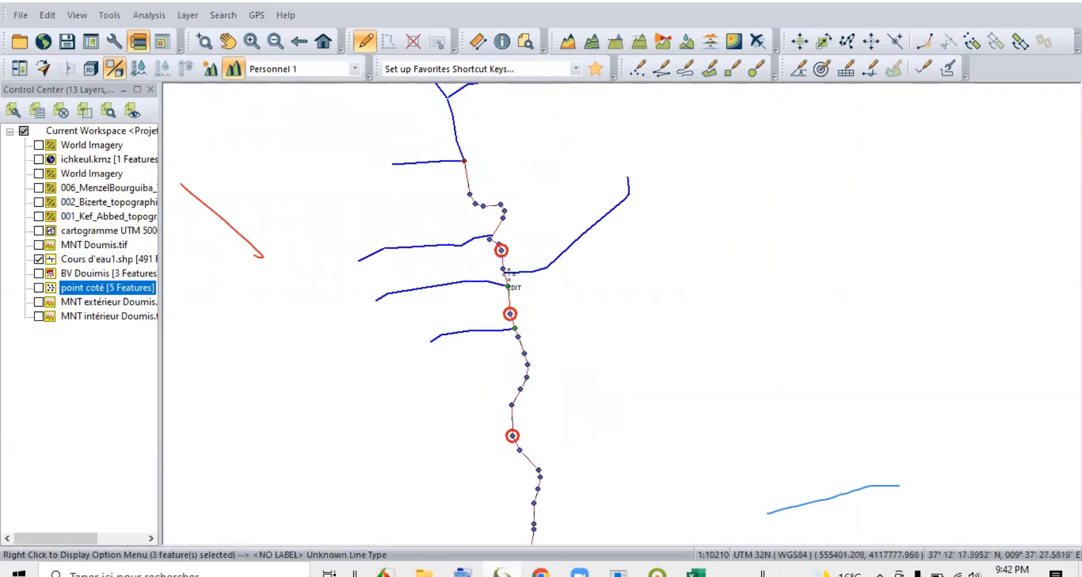
left_click(459, 144, "ctrl")
scroll(509, 388, "down", 2)
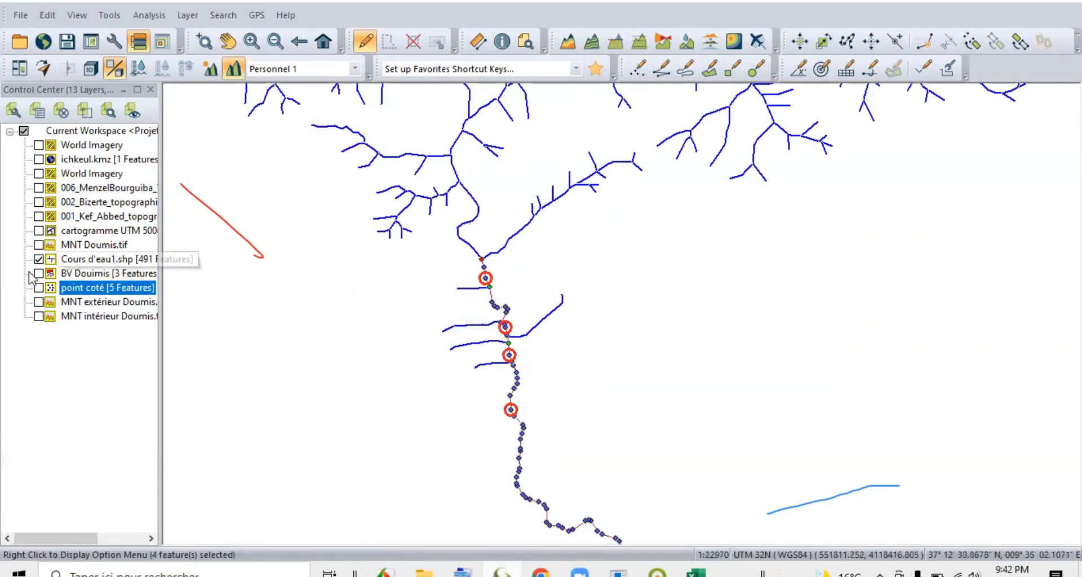
Display the 006_MenzelBourguiba, 002_Bizerte and 001_Kef_Abbed topographic maps beneath the stream network.
left_click(39, 187)
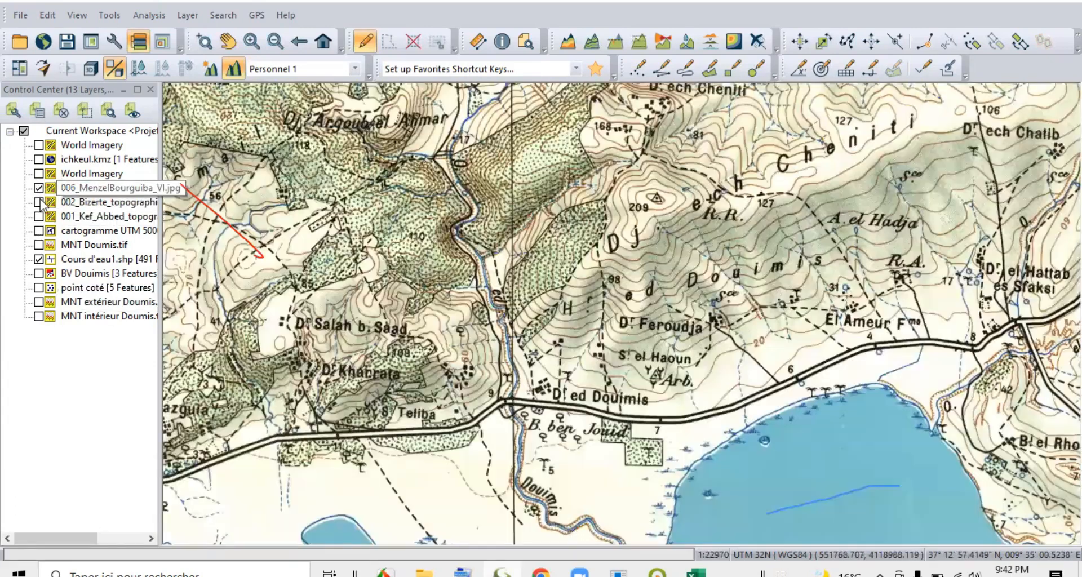
left_click(39, 201)
left_click(39, 216)
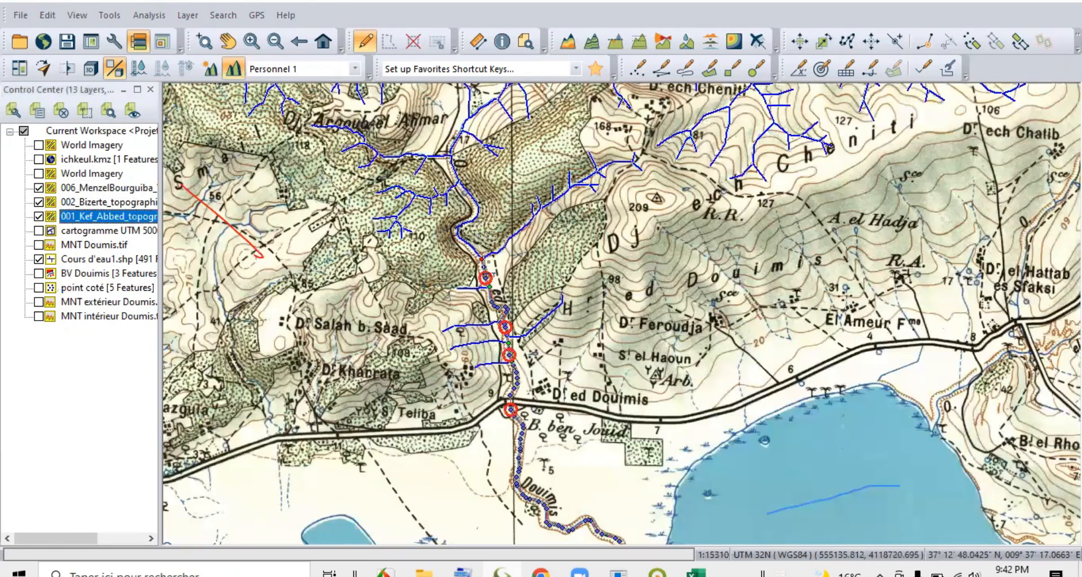
Add the main-stream segments upstream past spot height 17 to spot height 27 near A. el Morra to the selection.
scroll(449, 262, "up", 1)
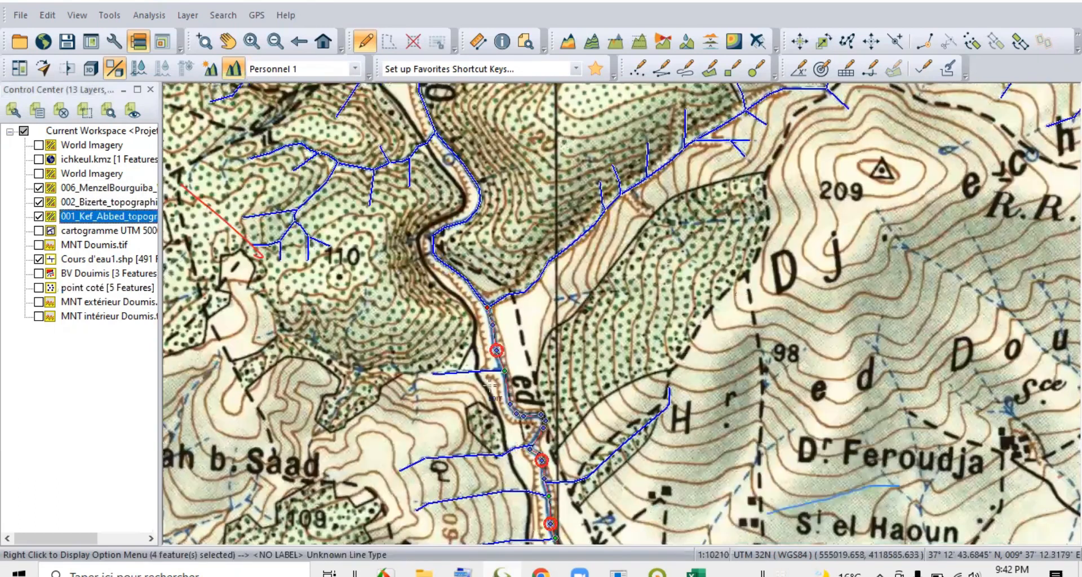
scroll(529, 412, "down", 1)
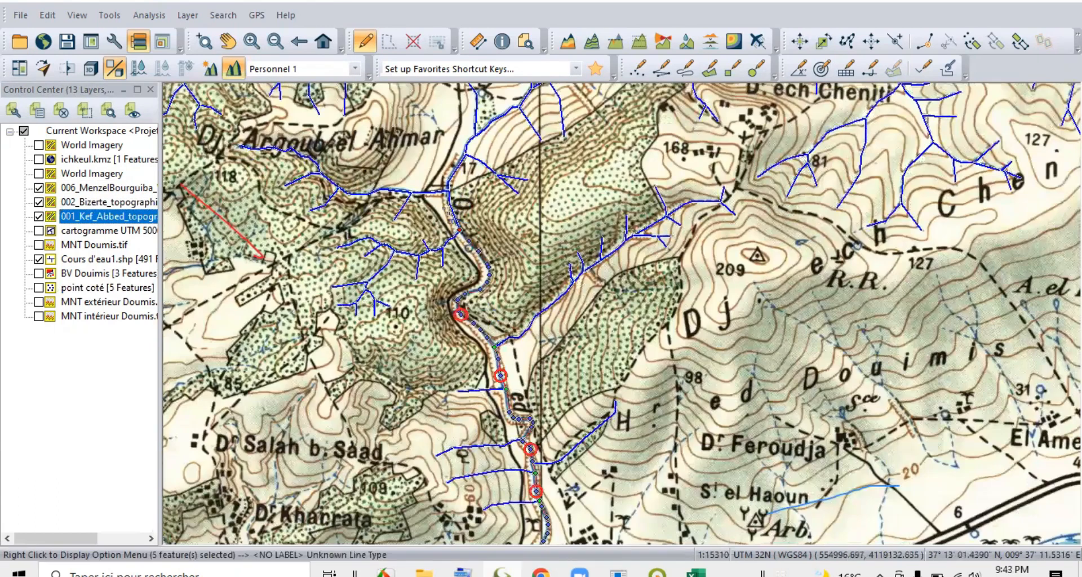
scroll(454, 213, "up", 1)
scroll(514, 249, "down", 2)
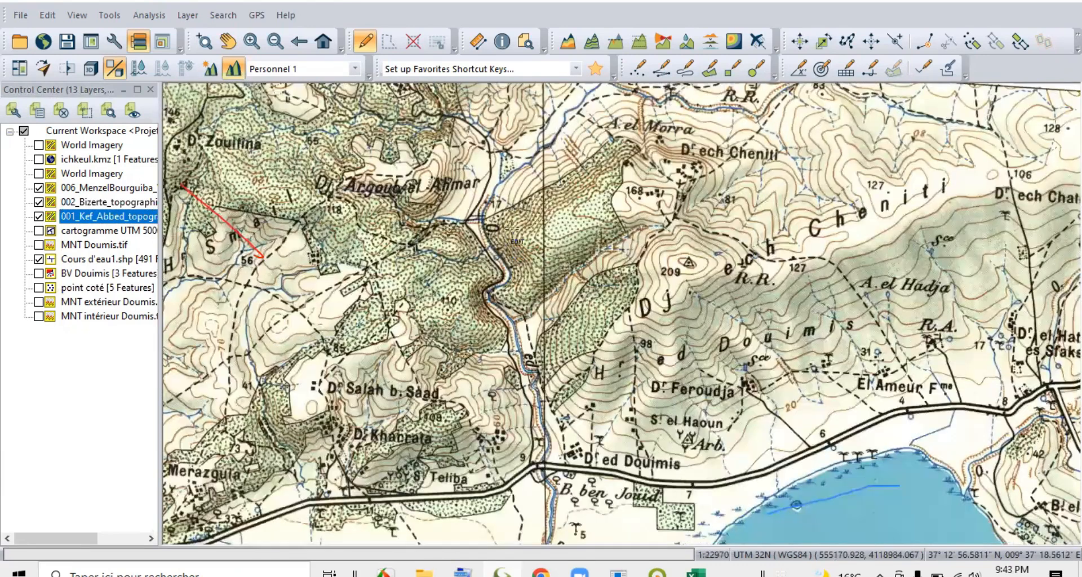
scroll(551, 128, "up", 2)
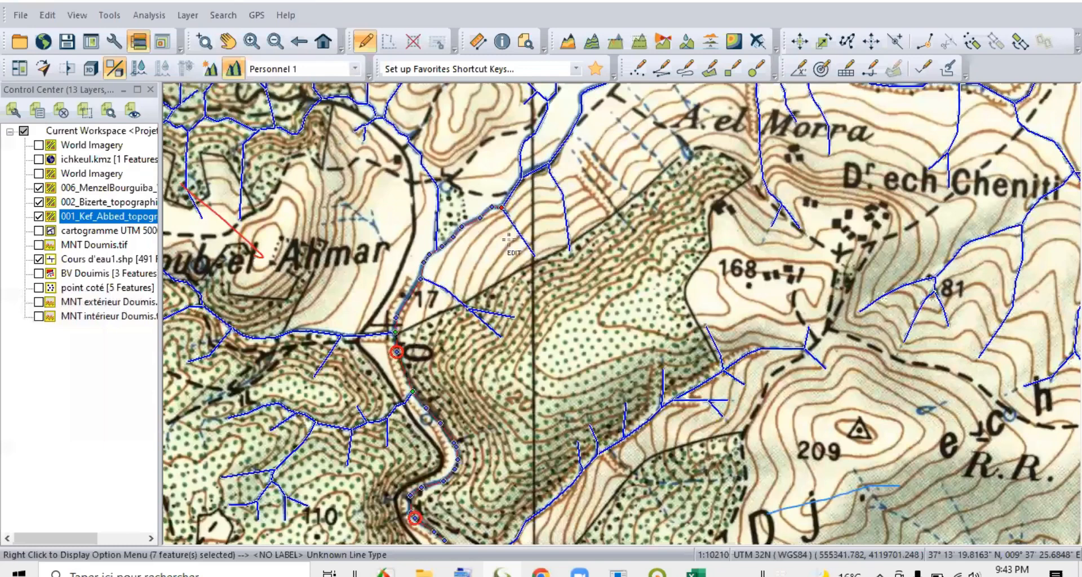
scroll(543, 166, "down", 1)
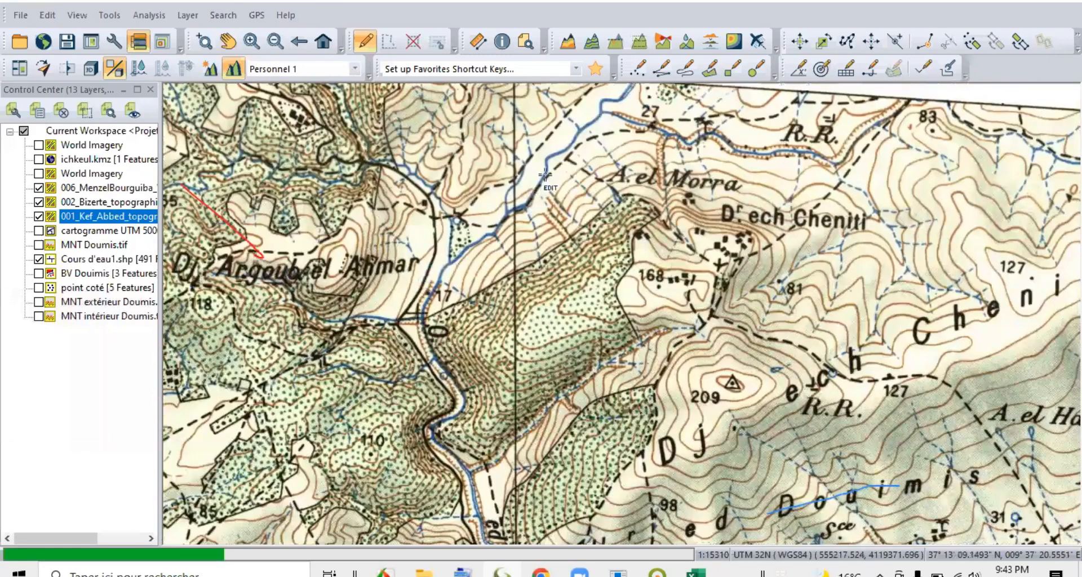
left_click(545, 173)
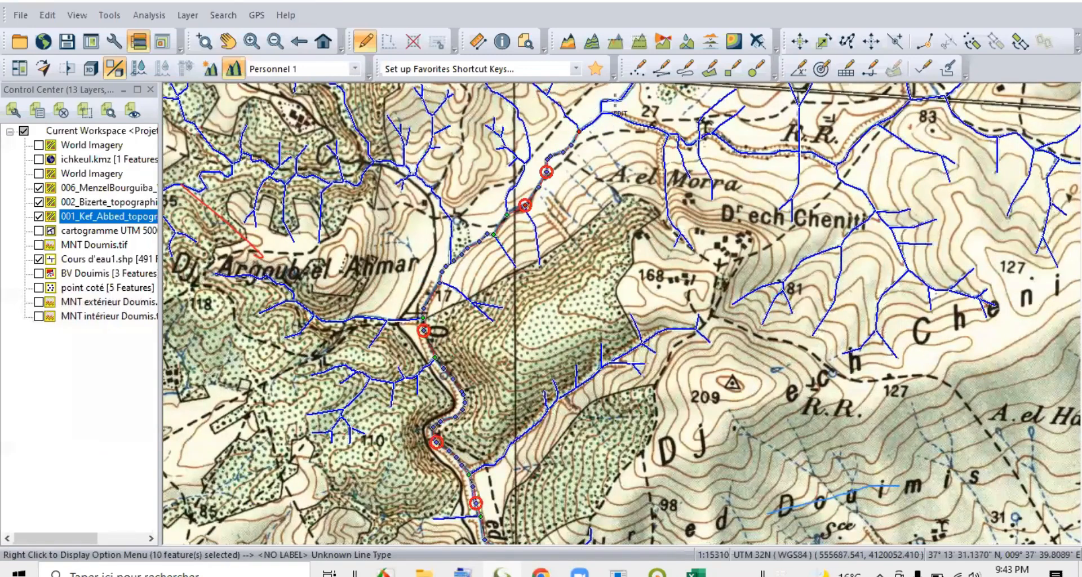
scroll(466, 321, "down", 3)
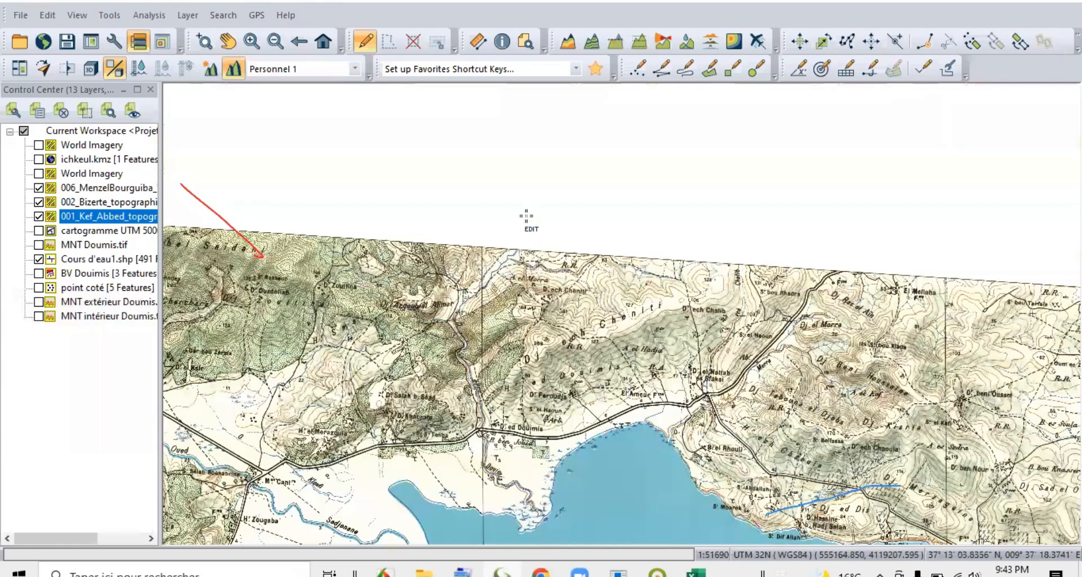
scroll(524, 217, "up", 3)
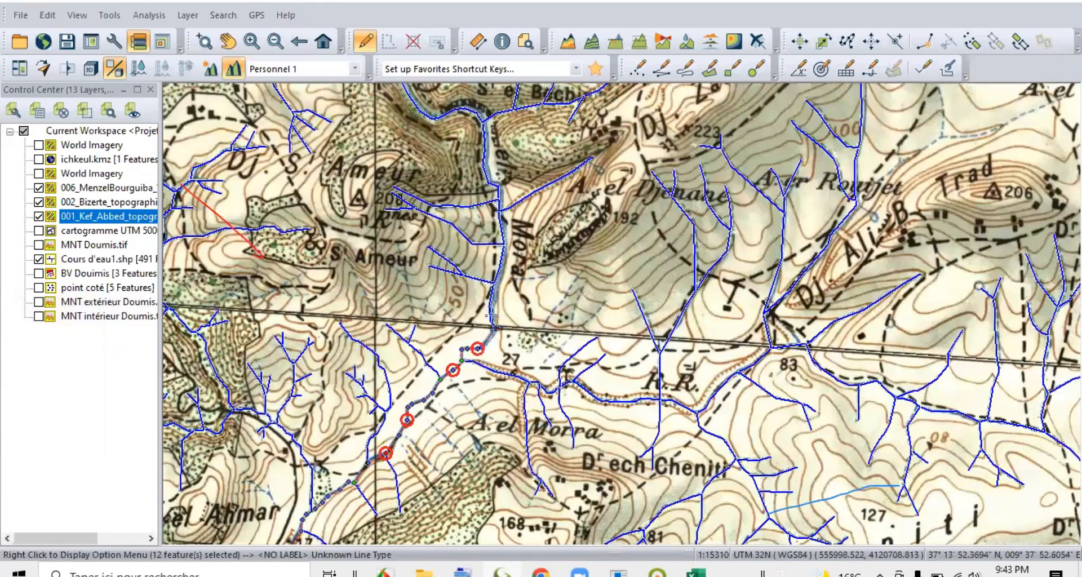
Extend the selection with the main-stream segment running north along the Mora valley to the bend east of Sid.
left_click(489, 315)
scroll(489, 304, "up", 1)
scroll(507, 197, "down", 1)
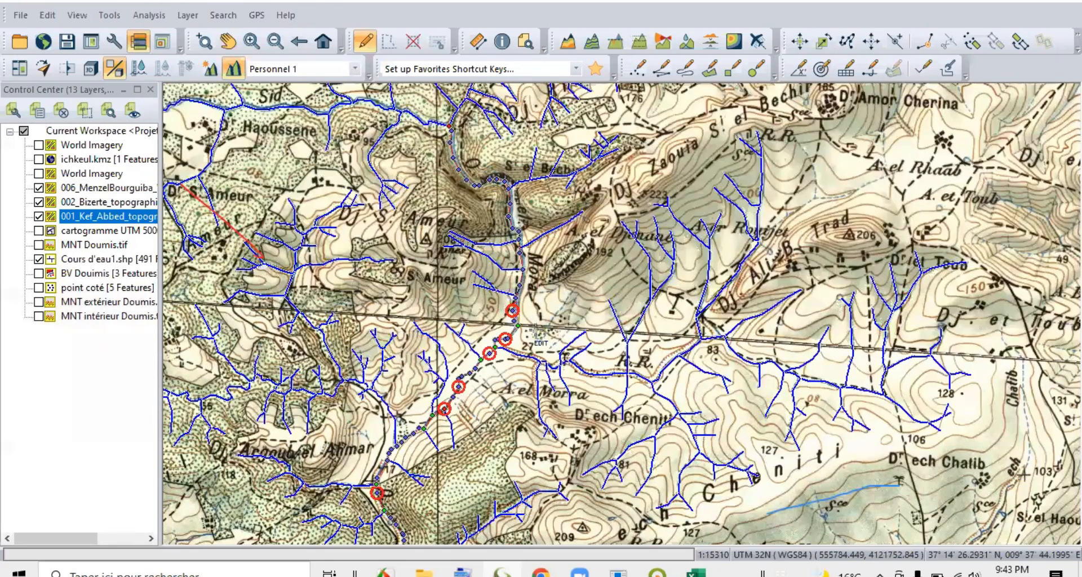
scroll(484, 209, "down", 2)
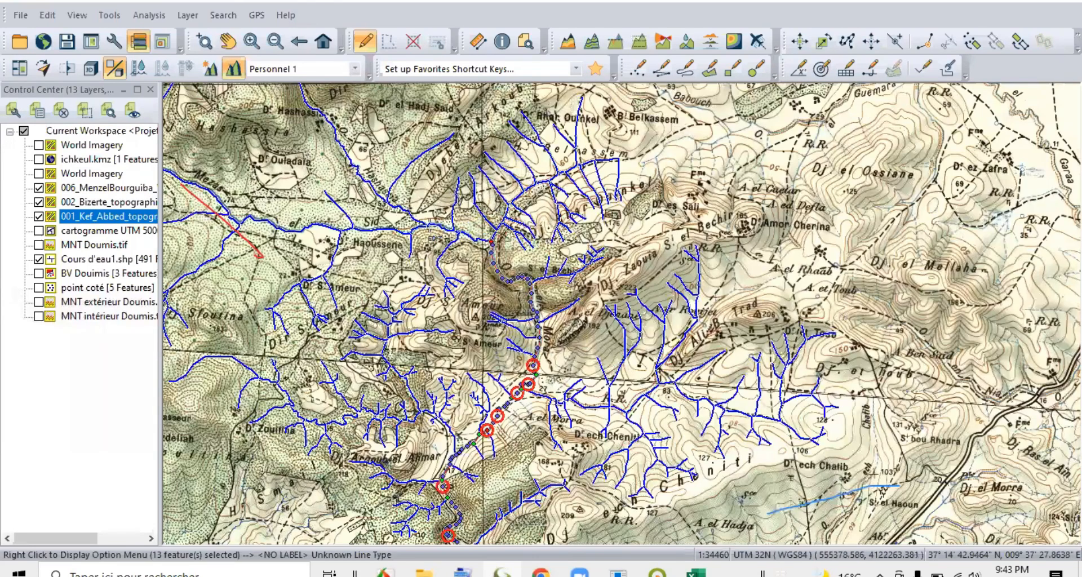
Add the westward main-stream segments along Oued el Sid, past Haoussene, to the selection.
scroll(539, 253, "up", 2)
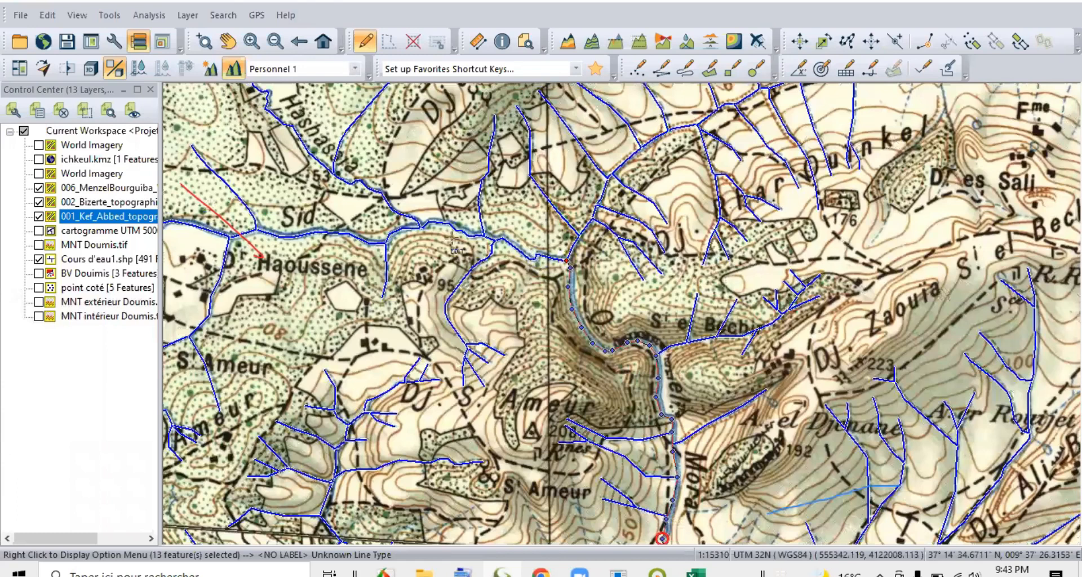
scroll(420, 226, "up", 3)
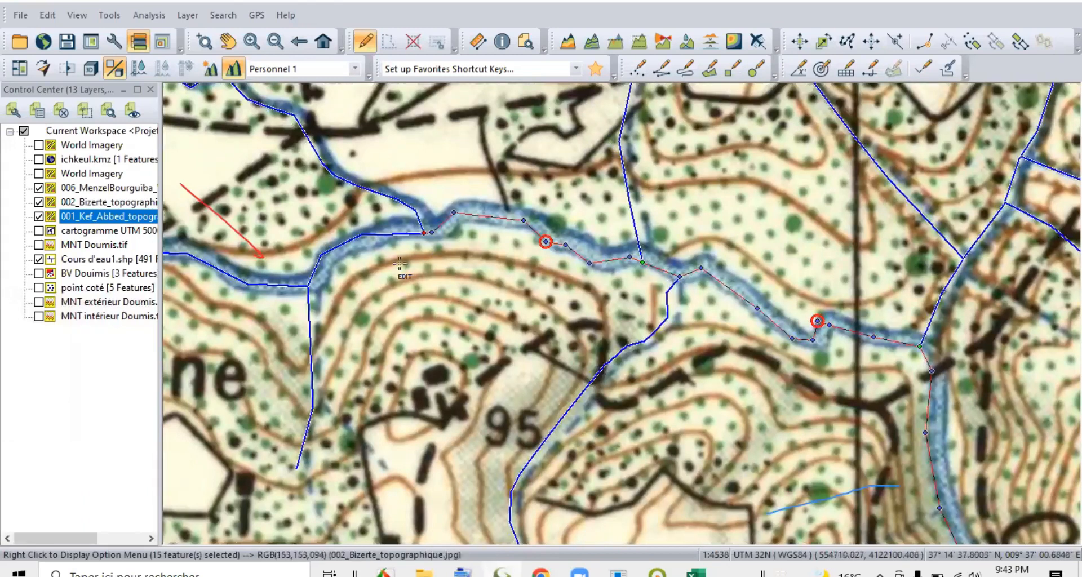
scroll(524, 306, "down", 2)
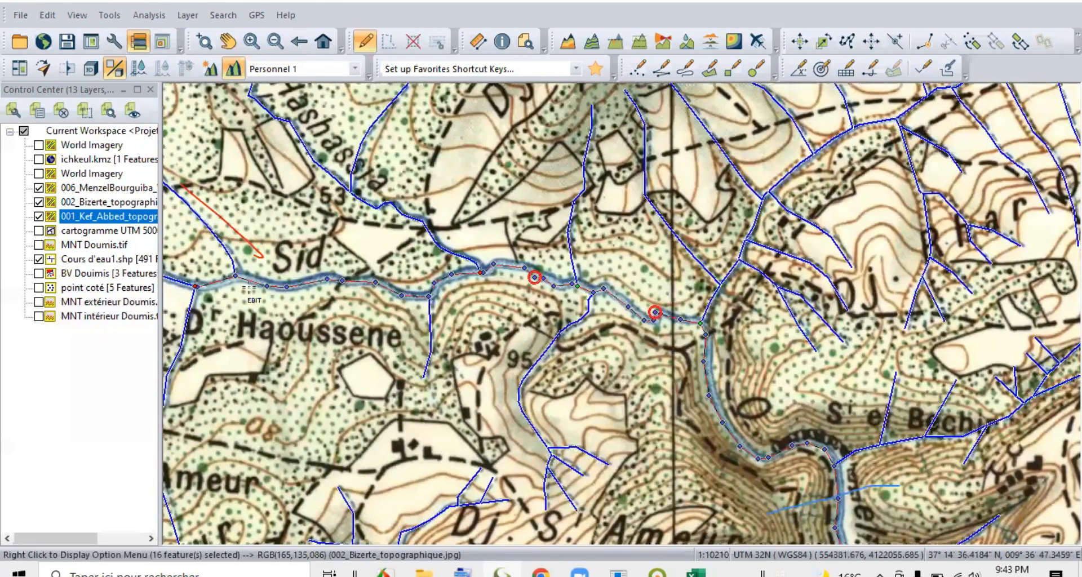
scroll(249, 289, "down", 1)
scroll(238, 282, "up", 1)
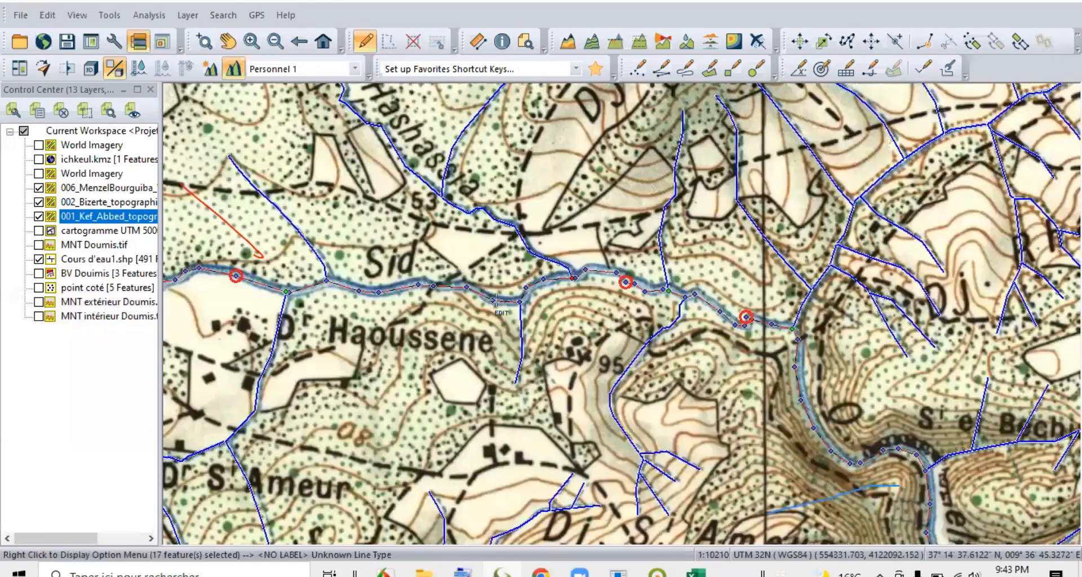
scroll(341, 300, "down", 2)
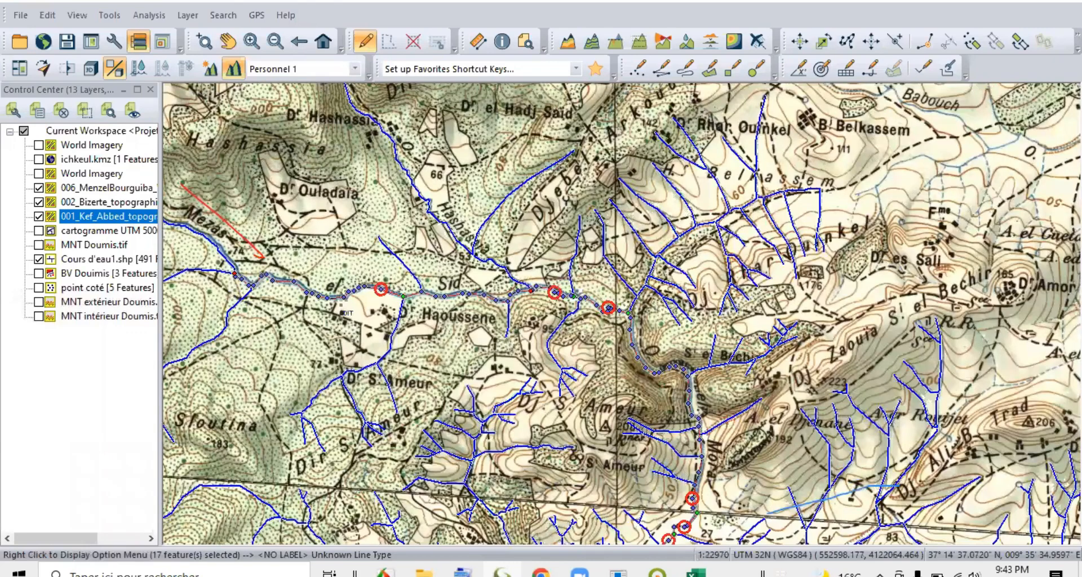
Add the main-stream segments along Mezas and around Dj. Loubera, up to the edge of the Kef Abbed map, to the selection.
scroll(322, 258, "up", 1)
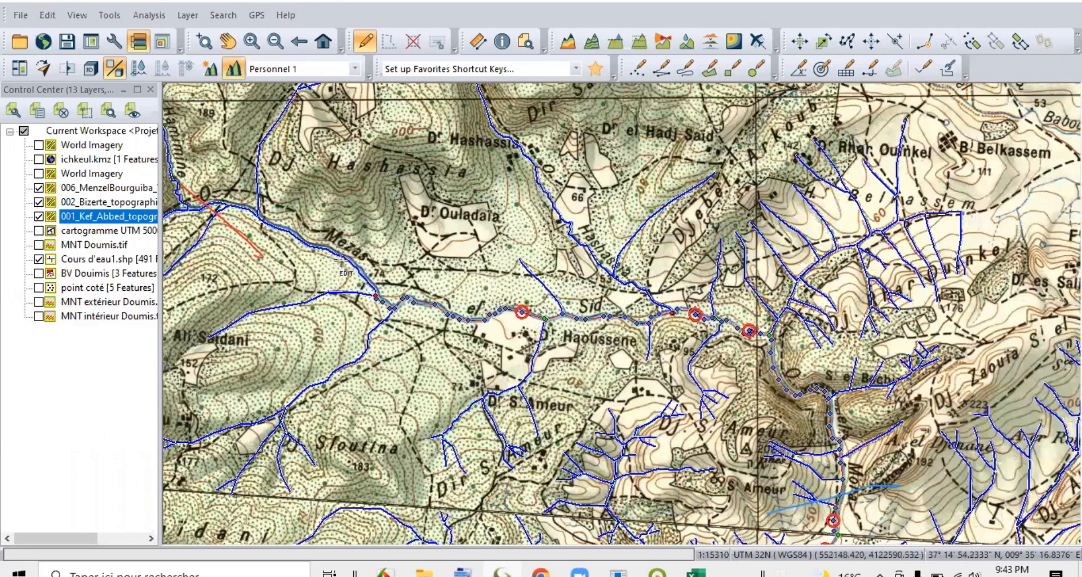
scroll(355, 259, "up", 2)
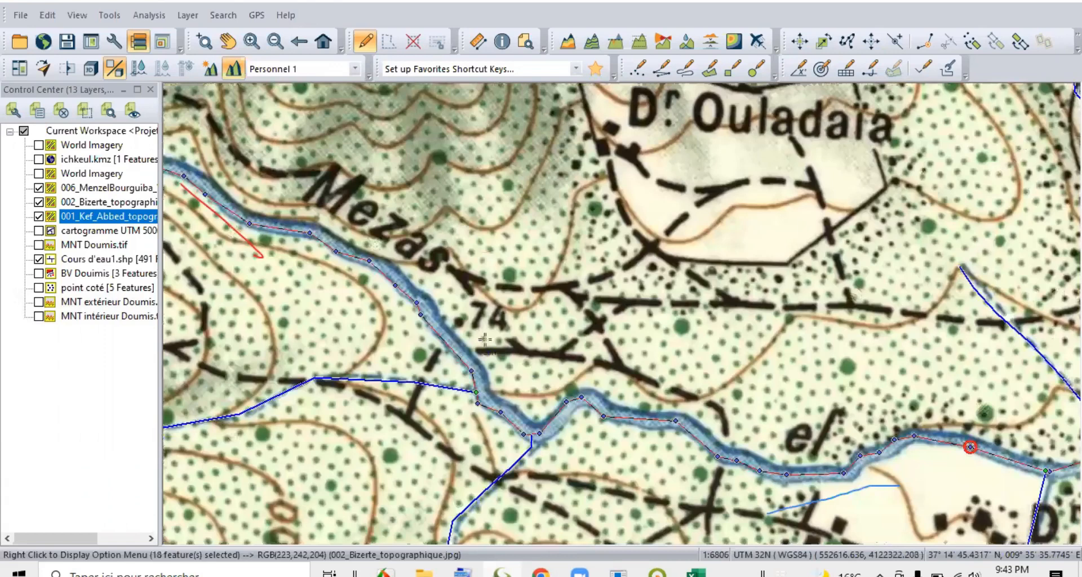
scroll(289, 251, "down", 2)
scroll(402, 301, "down", 2)
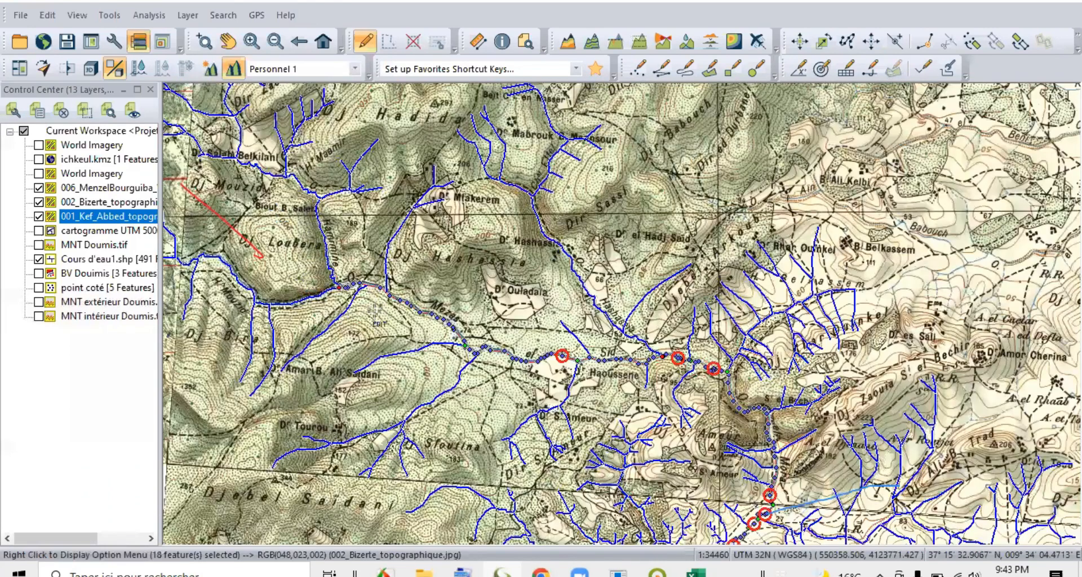
scroll(383, 330, "up", 3)
scroll(614, 291, "down", 2)
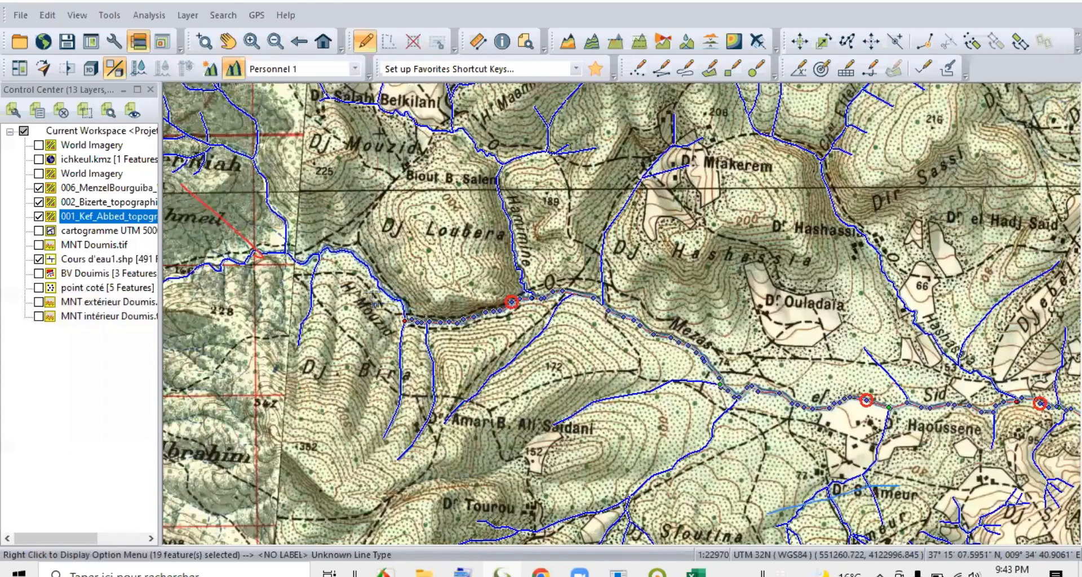
scroll(405, 295, "up", 2)
scroll(575, 376, "down", 2)
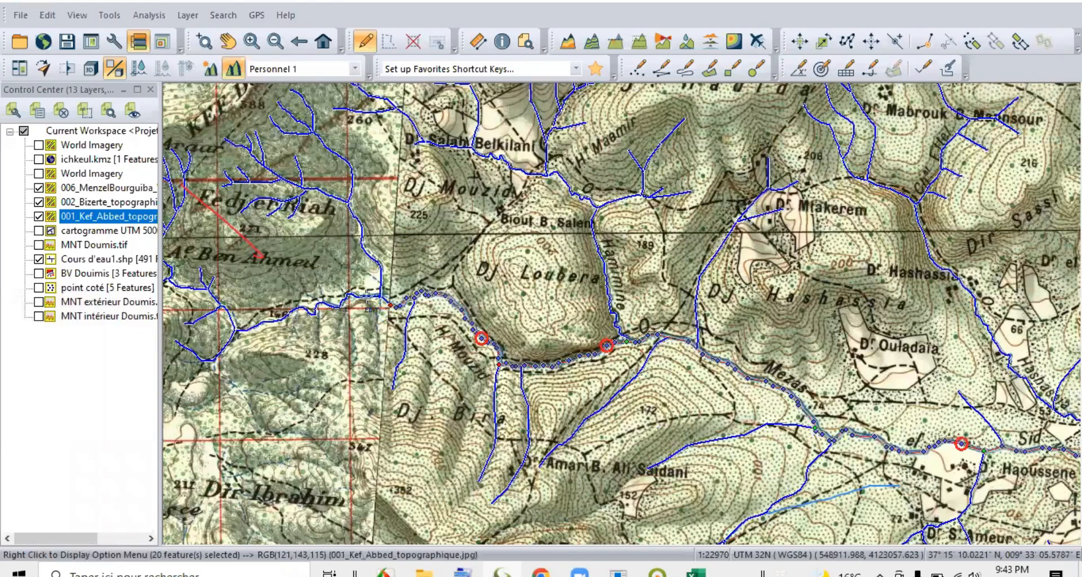
Complete the main-stream selection with the last upstream segments on the Kef Abbed map, up to the source.
scroll(405, 304, "up", 2)
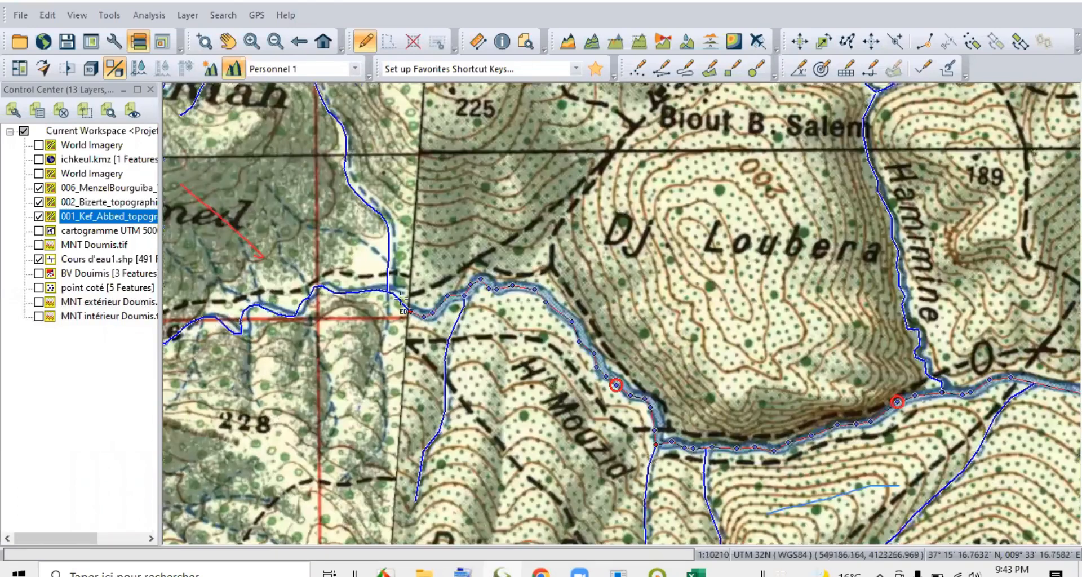
scroll(519, 278, "down", 2)
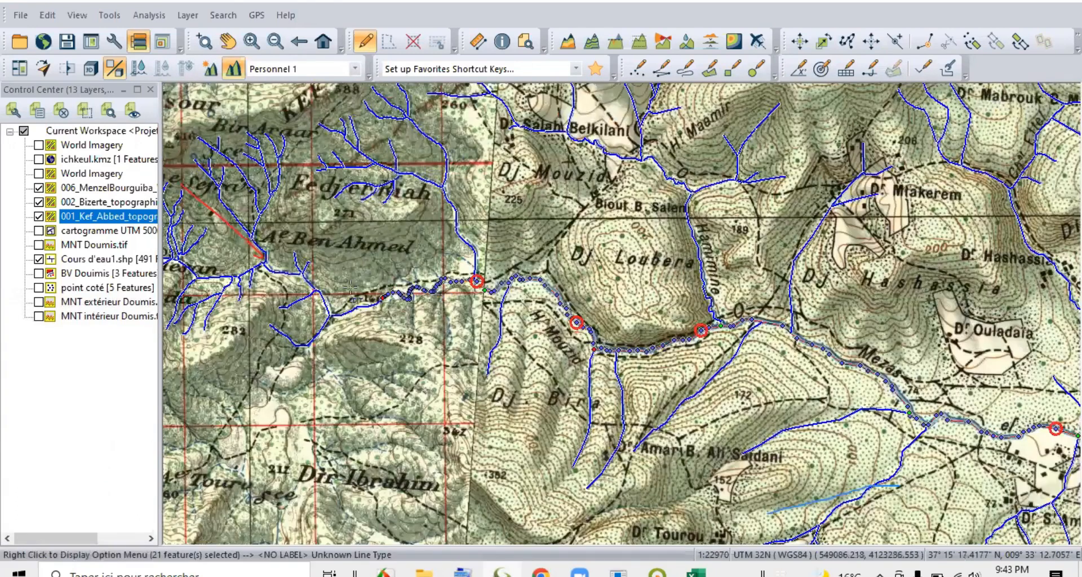
scroll(363, 309, "up", 2)
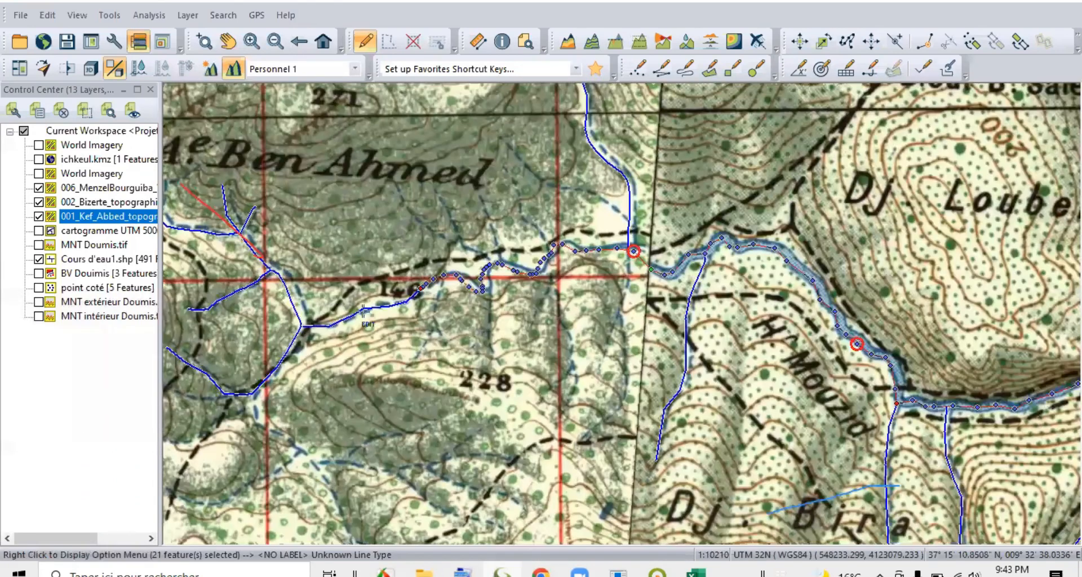
scroll(448, 345, "down", 2)
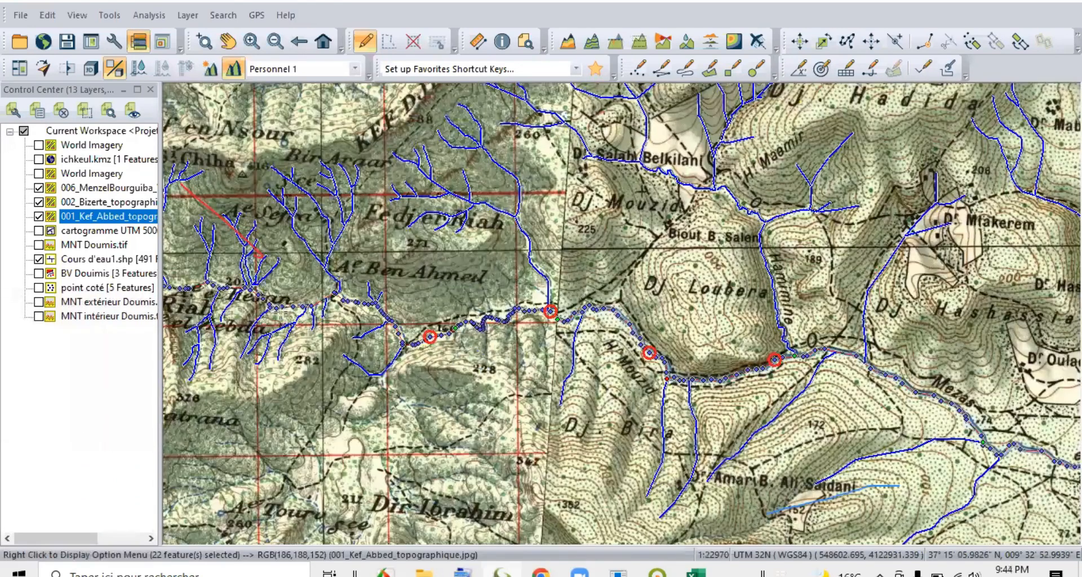
scroll(441, 308, "down", 1)
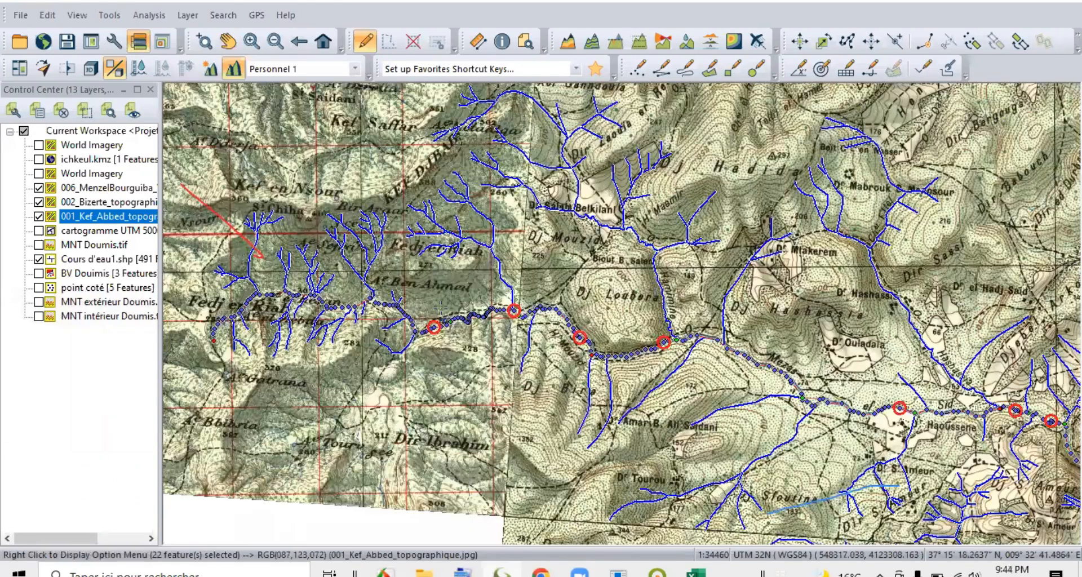
scroll(698, 365, "down", 1)
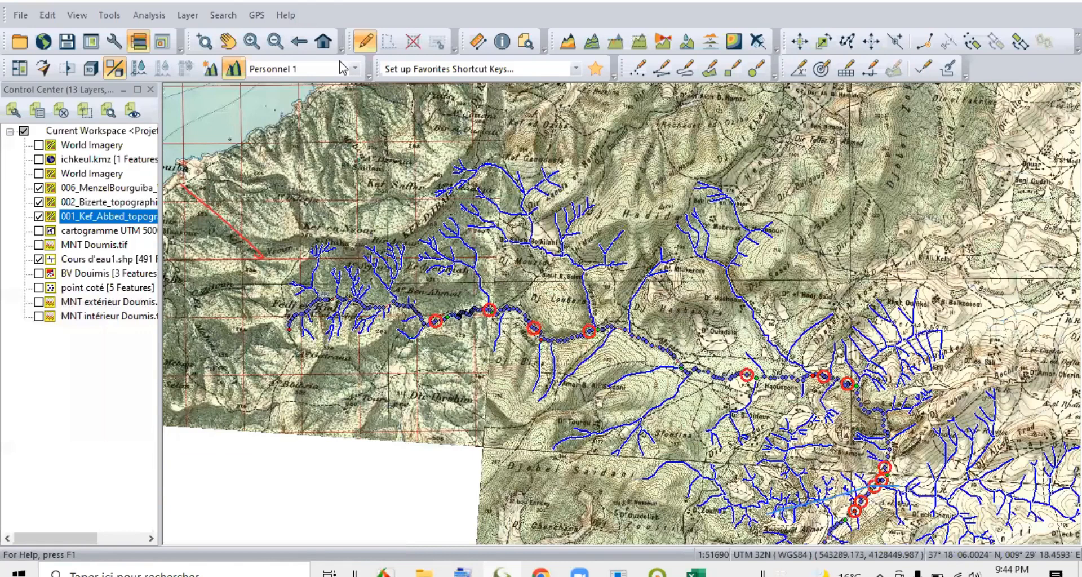
Copy the selected main-stream segments and paste them into a new layer named "Cours d'eau principal".
left_click(49, 15)
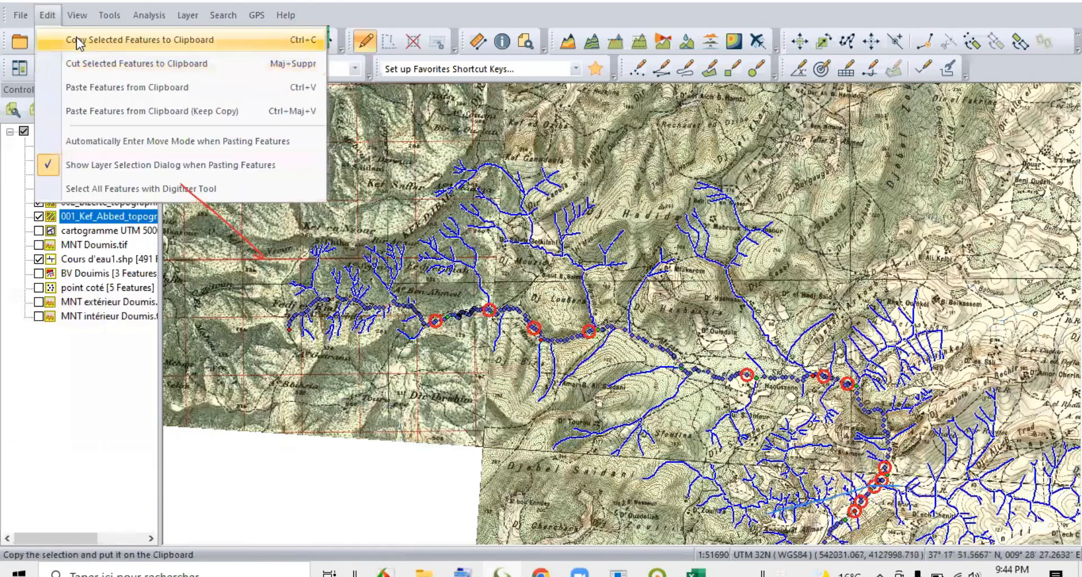
left_click(75, 39)
left_click(47, 15)
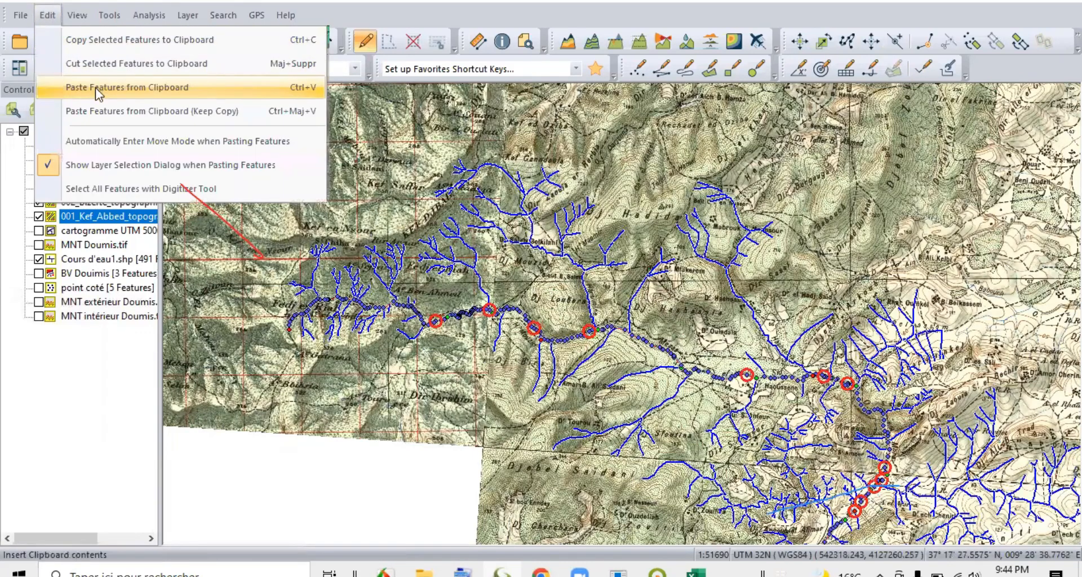
left_click(121, 89)
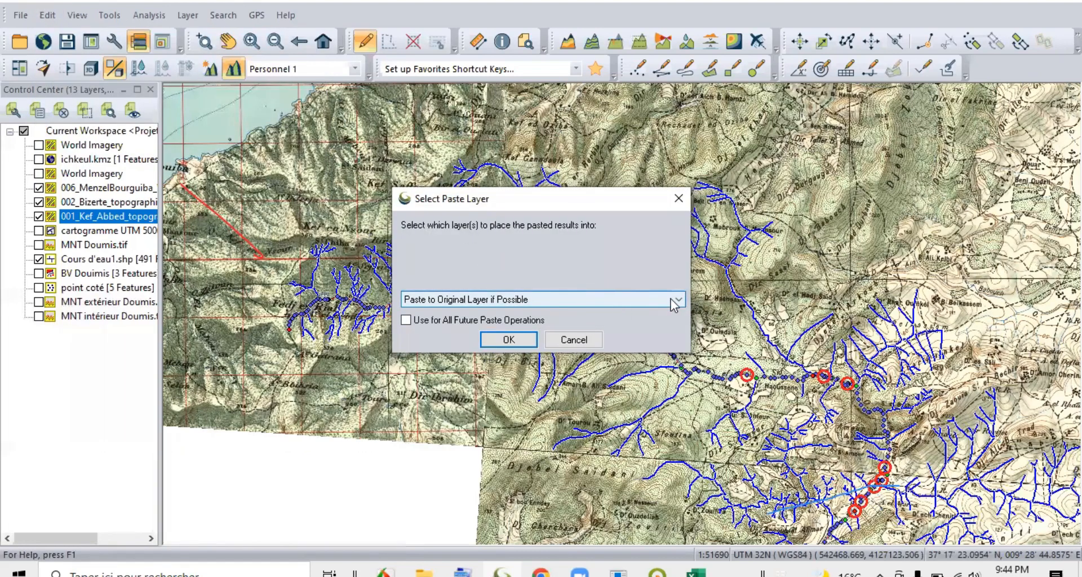
key("Down")
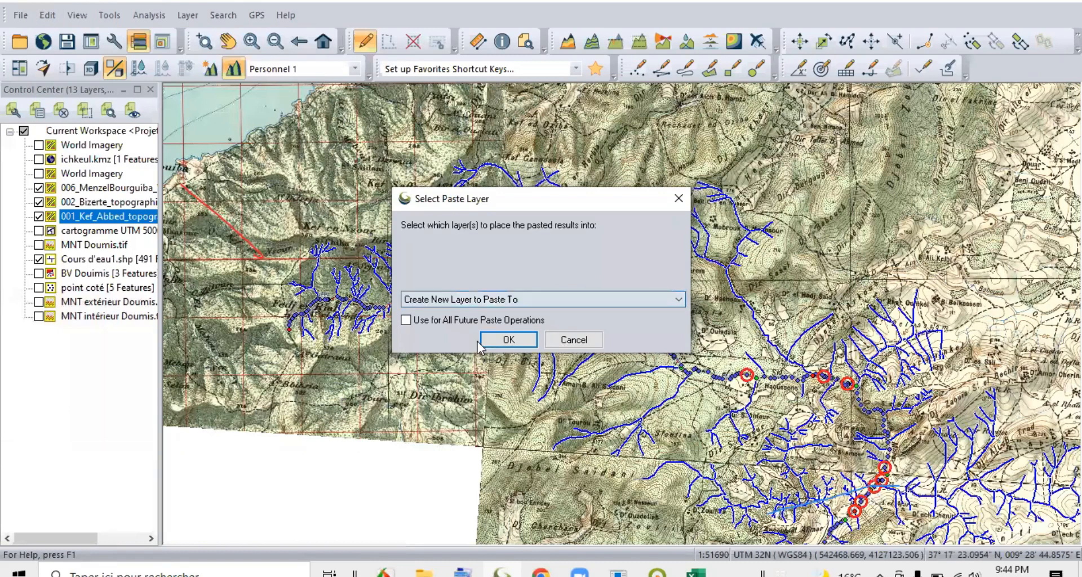
left_click(507, 340)
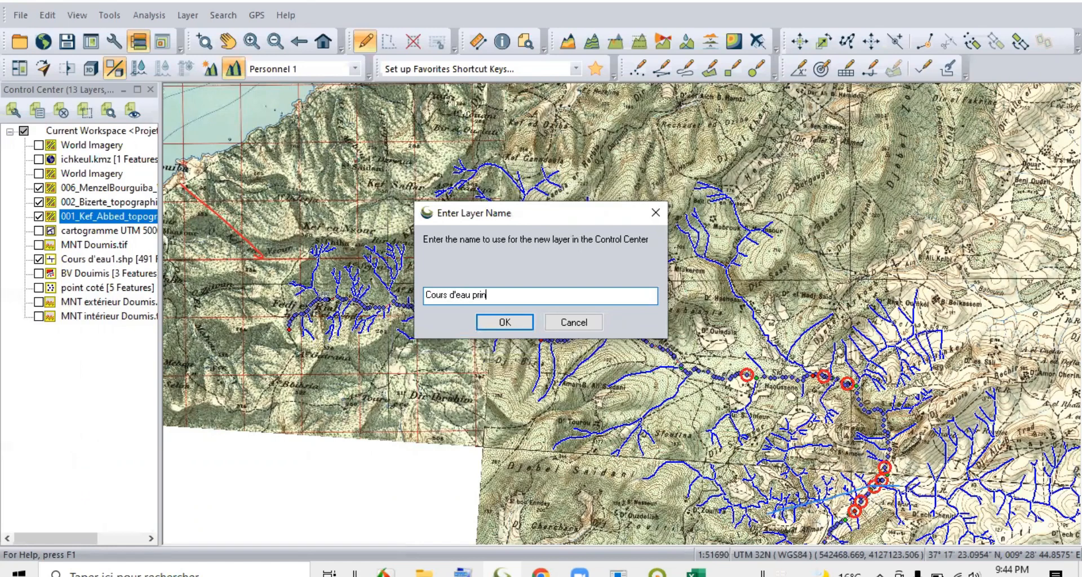
left_click(510, 324)
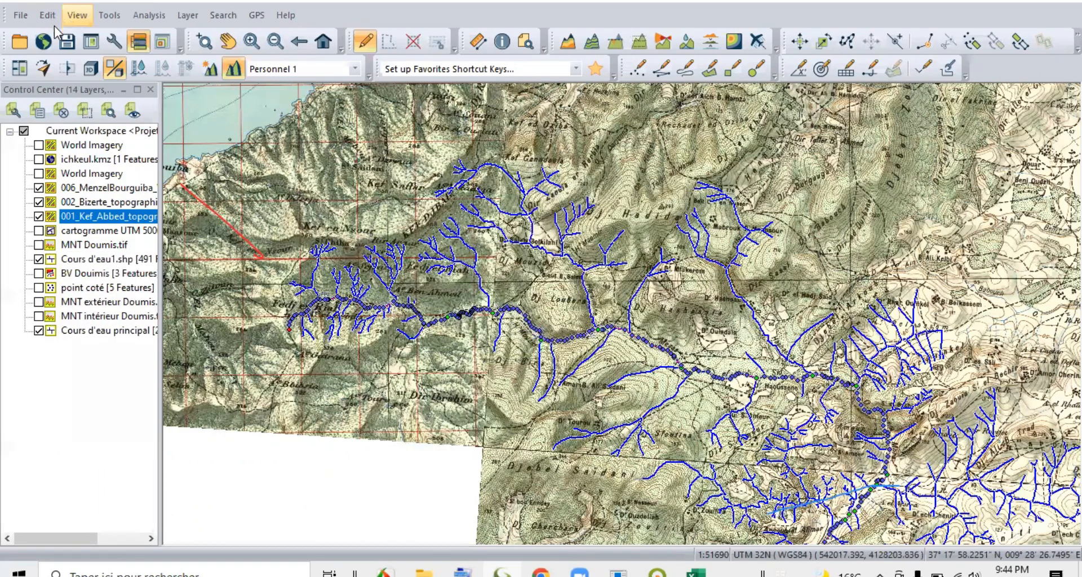
key("alt+e")
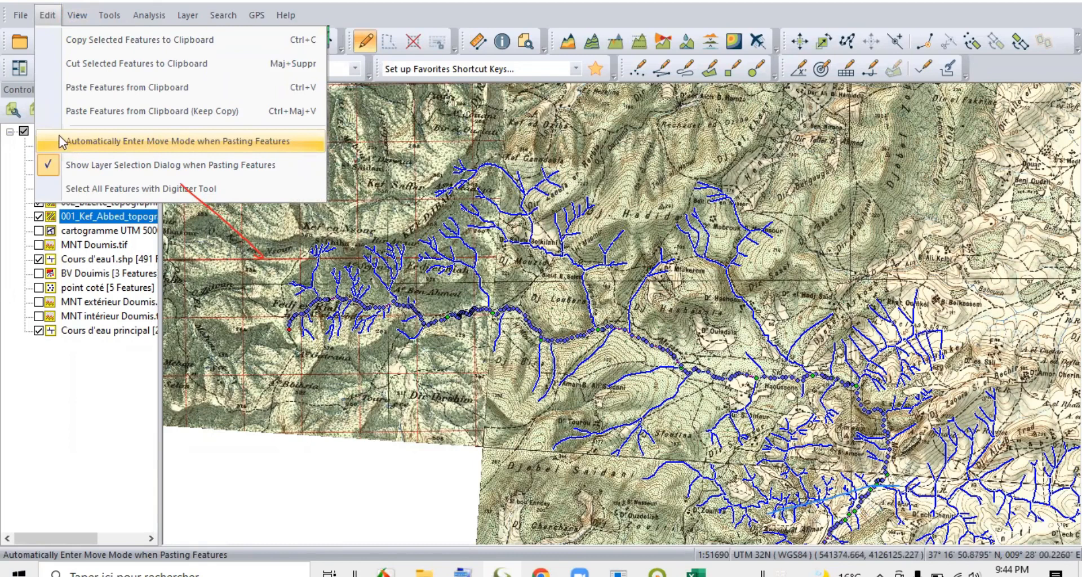
left_click(91, 355)
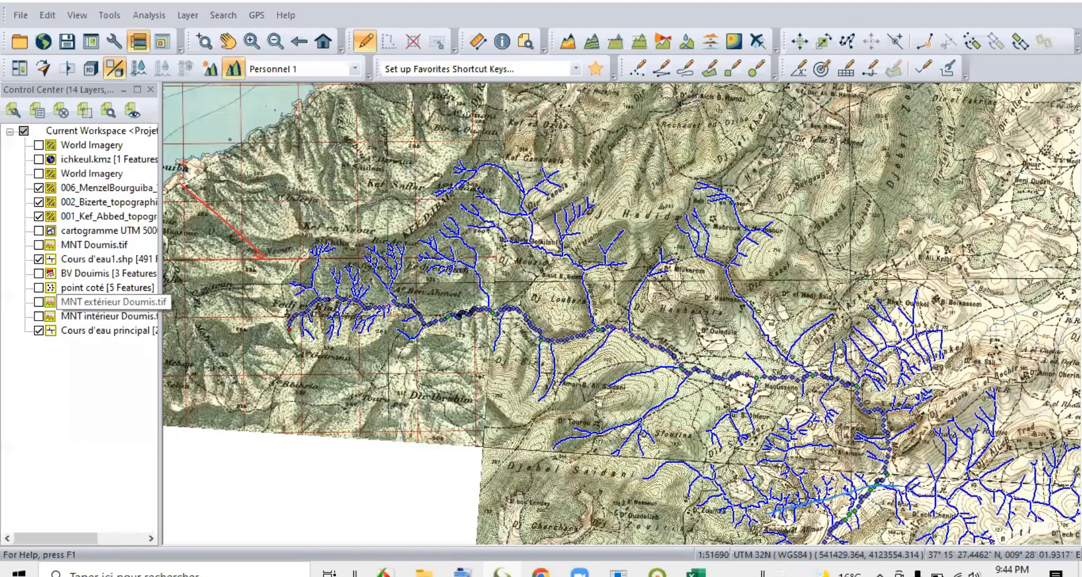
Hide the Cours d'eau1.shp layer and the Kef Abbed, Bizerte and Menzel Bourguiba maps, leaving only the main-stream layer displayed.
left_click(39, 259)
scroll(458, 257, "down", 2)
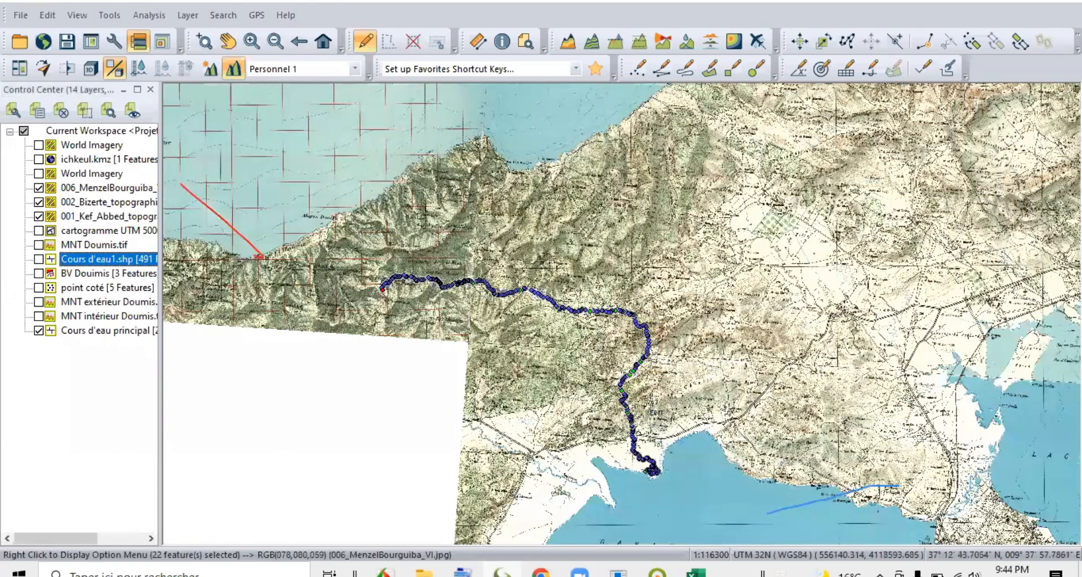
left_click(410, 458)
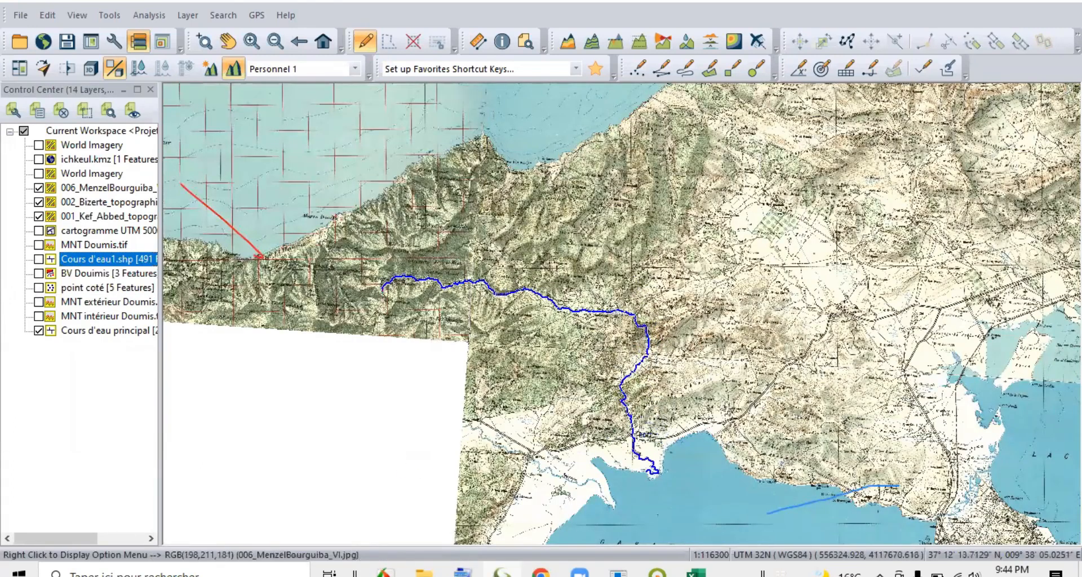
left_click(633, 434)
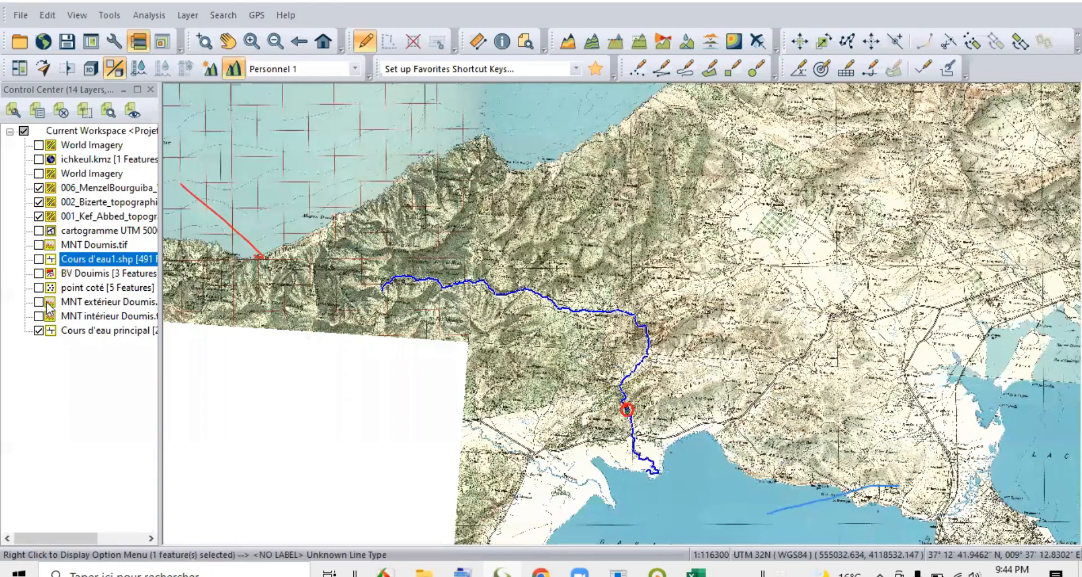
left_click(39, 216)
left_click(38, 202)
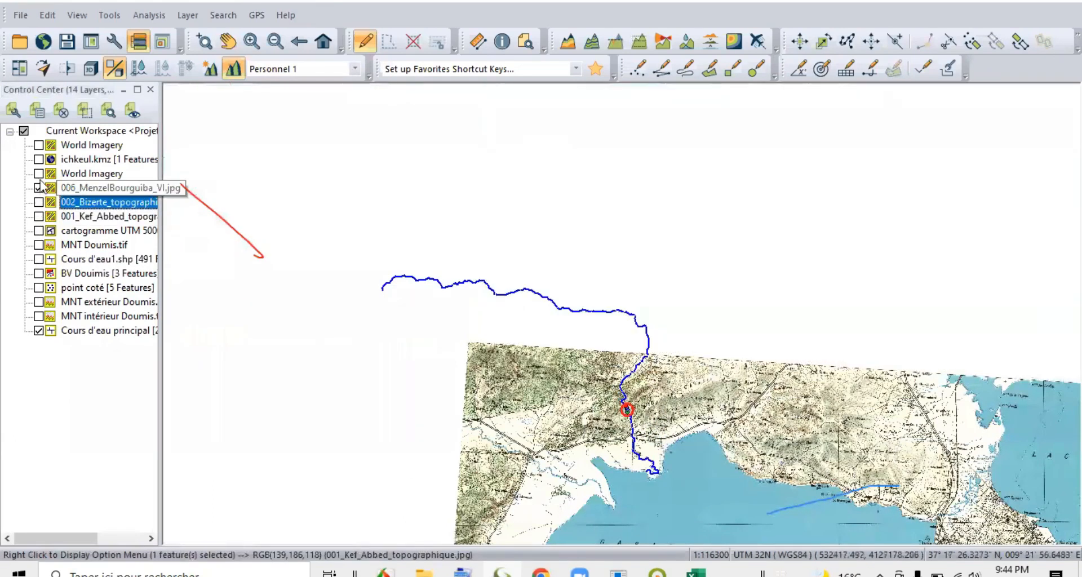
left_click(38, 187)
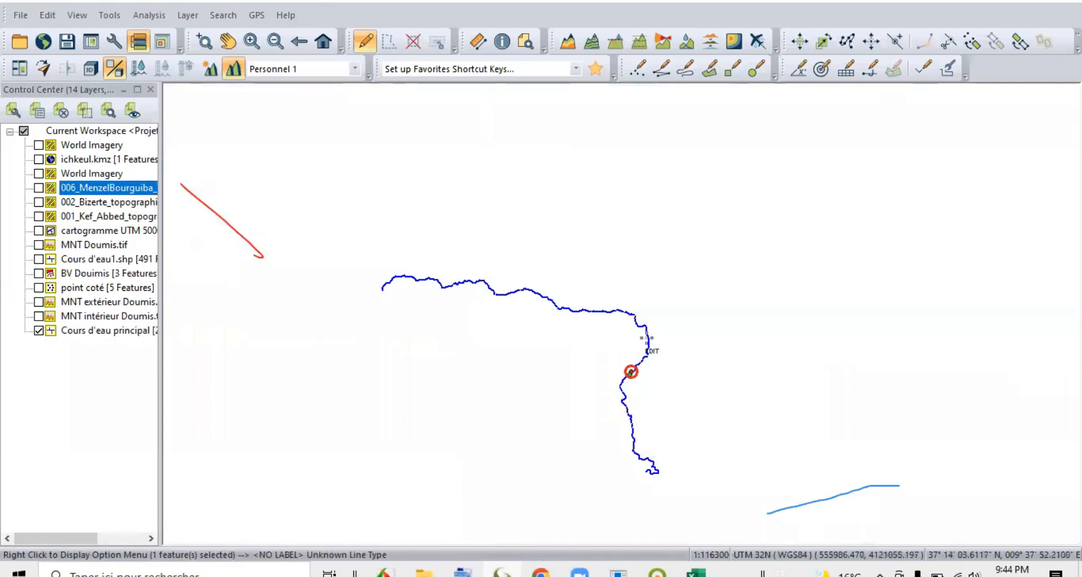
Select all the main-stream segments and combine them regardless of attribute set, with a maximum combine distance of 5 m.
left_click_drag(355, 248, 681, 501)
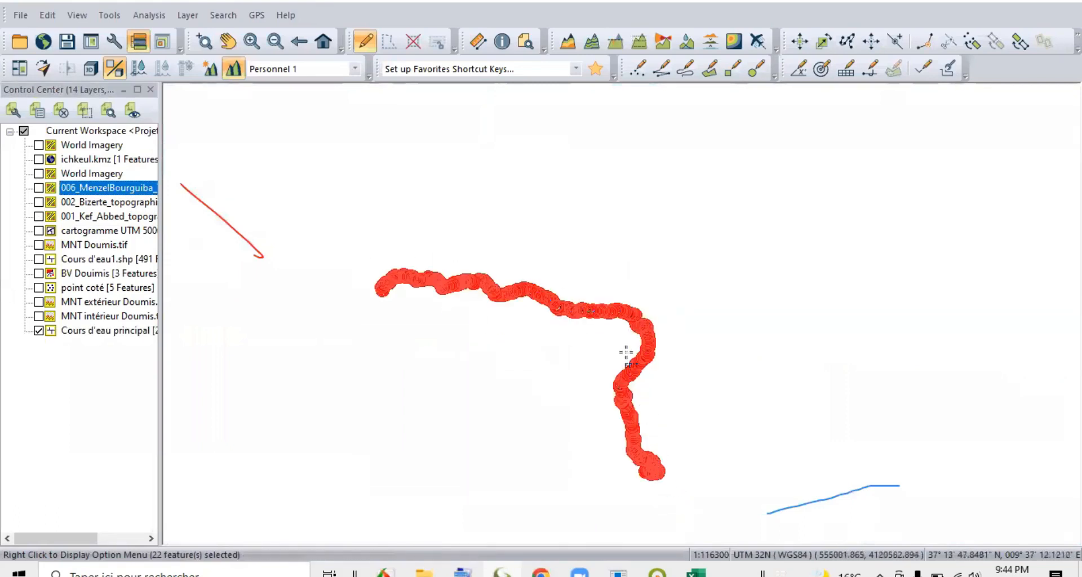
left_click(696, 356)
scroll(604, 235, "up", 10)
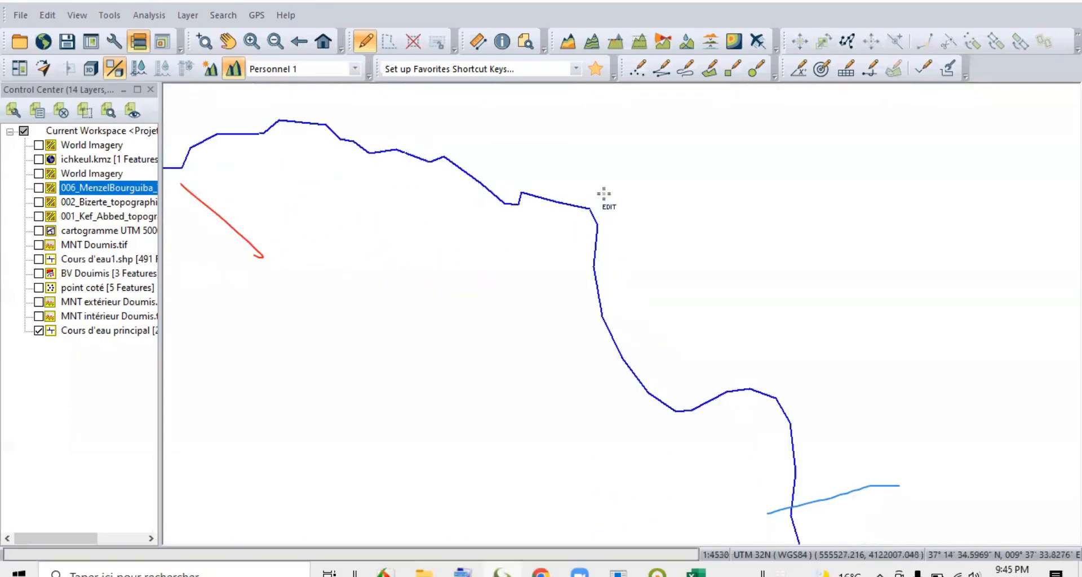
scroll(642, 244, "down", 5)
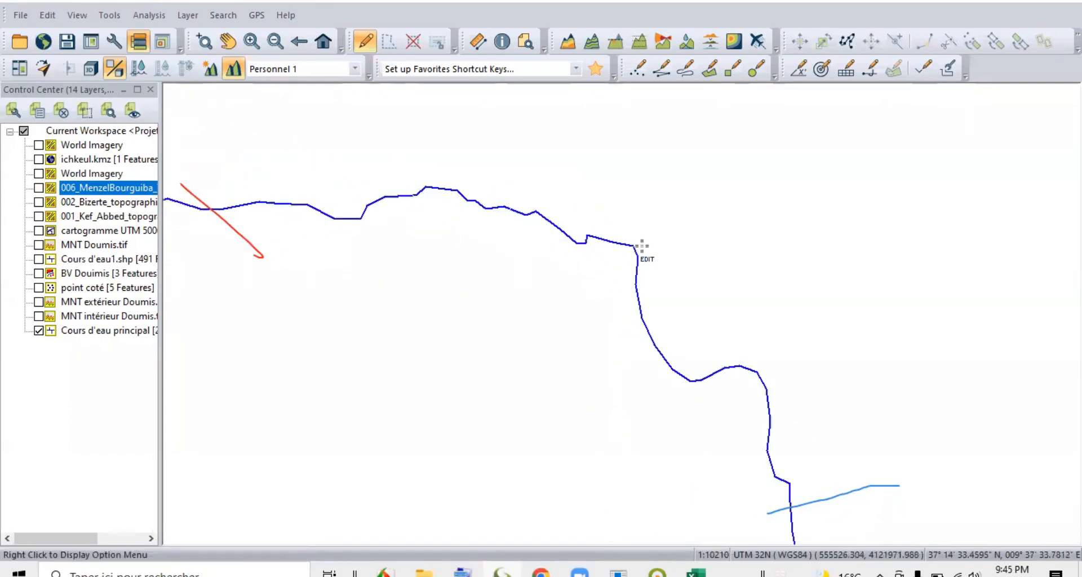
scroll(630, 246, "down", 1)
left_click_drag(246, 162, 712, 505)
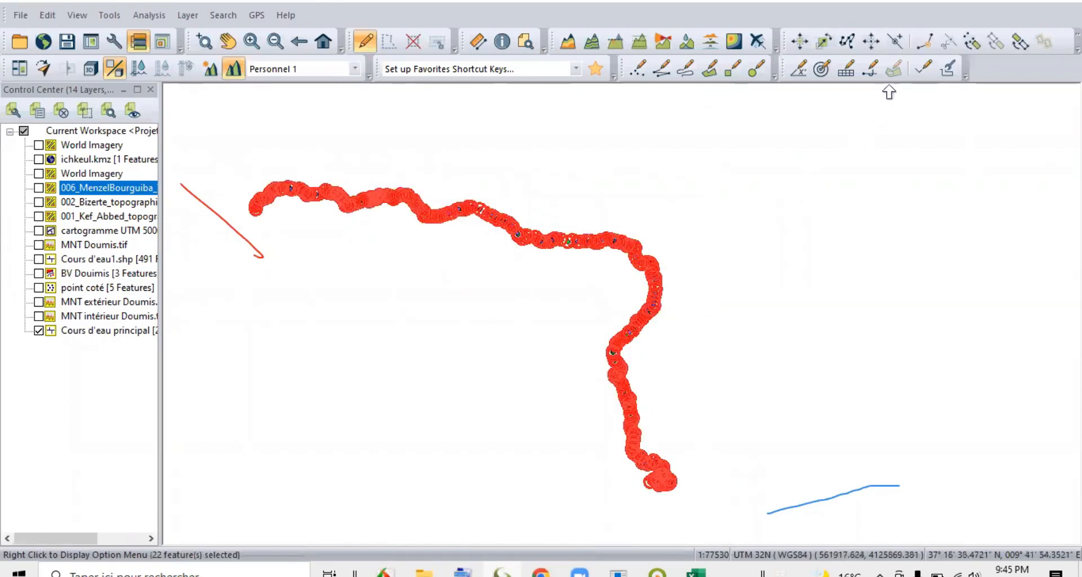
left_click(922, 44)
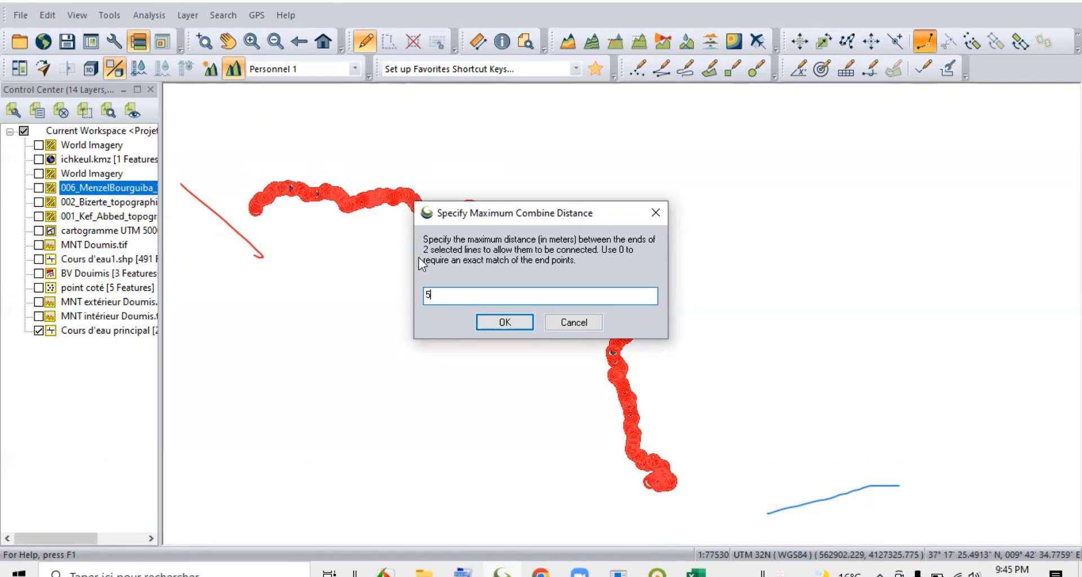
left_click(505, 322)
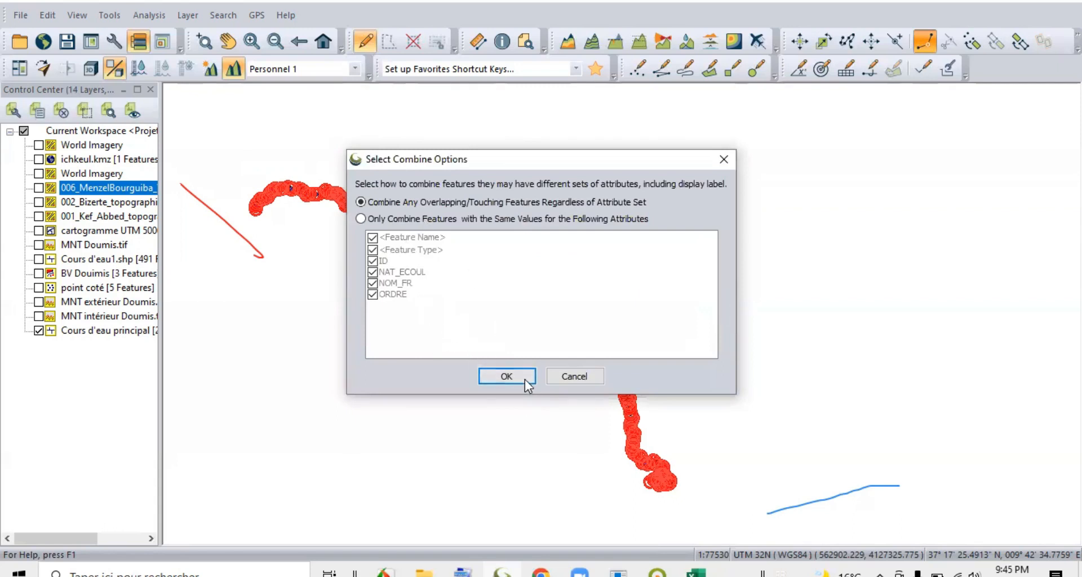
left_click(516, 376)
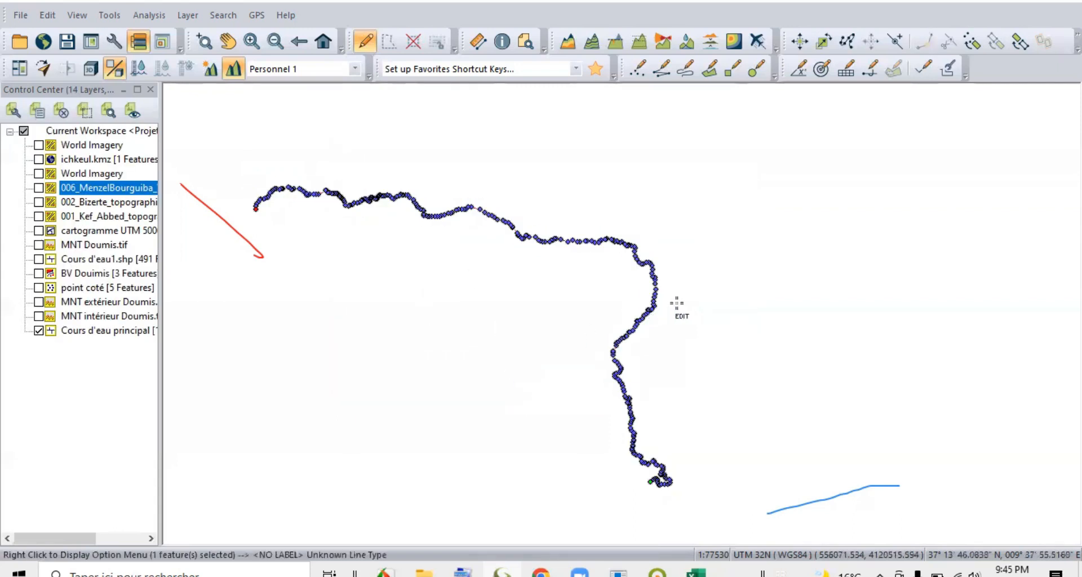
Check that the combined main stream selects as a single line and display its feature measurements to read its length.
left_click(651, 289)
left_click(718, 309)
left_click(544, 241)
scroll(688, 267, "down", 1)
scroll(675, 265, "up", 1)
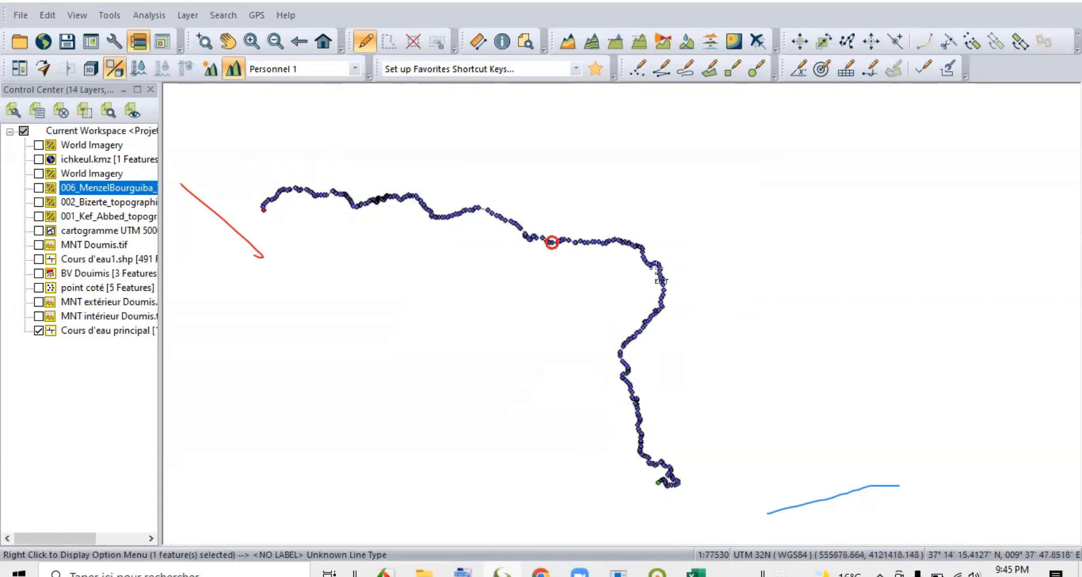
left_click(641, 272)
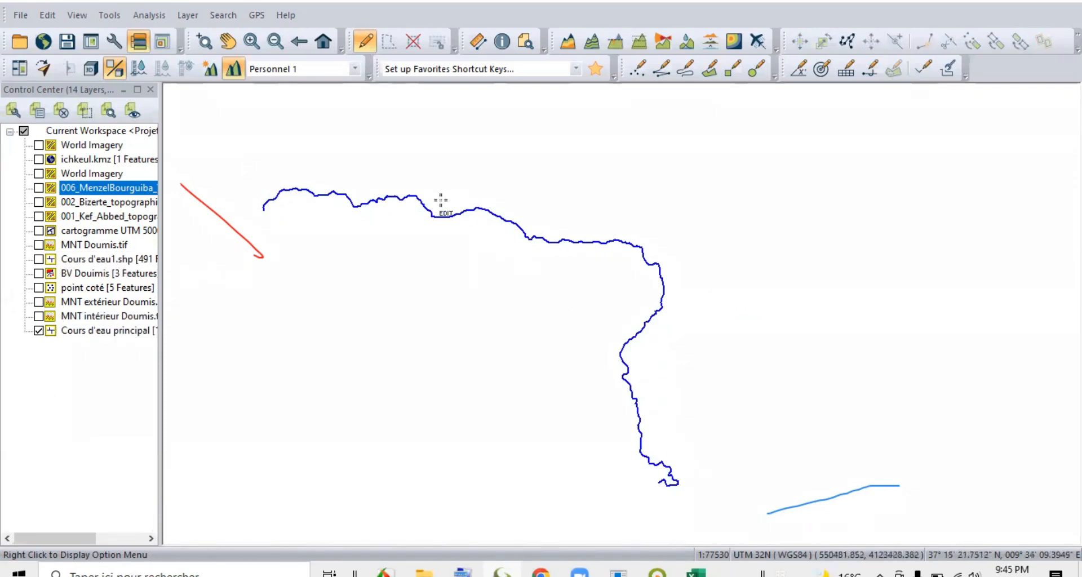
left_click(424, 213)
right_click(426, 210)
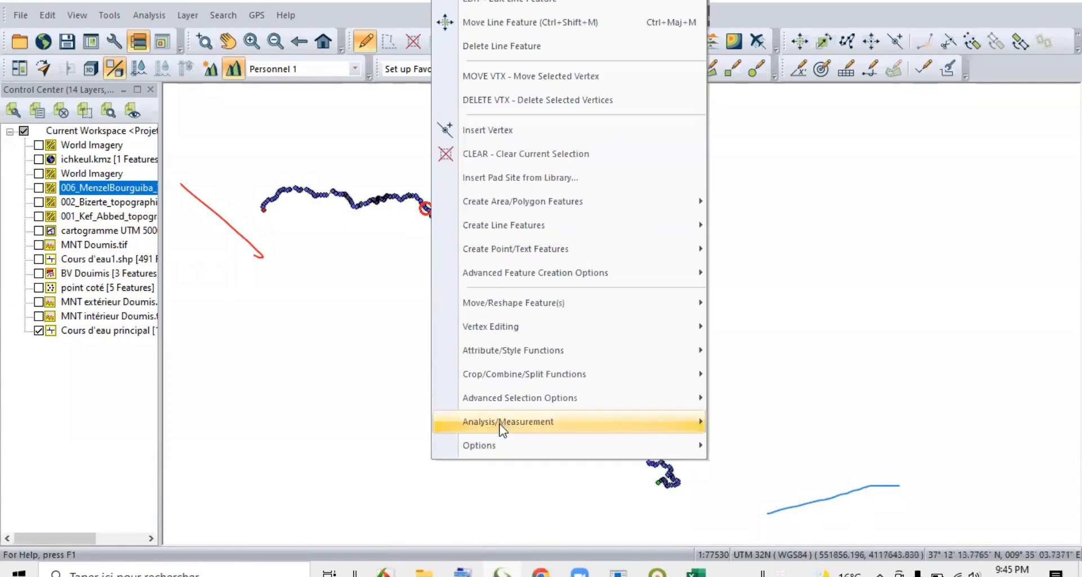
mouse_move(511, 424)
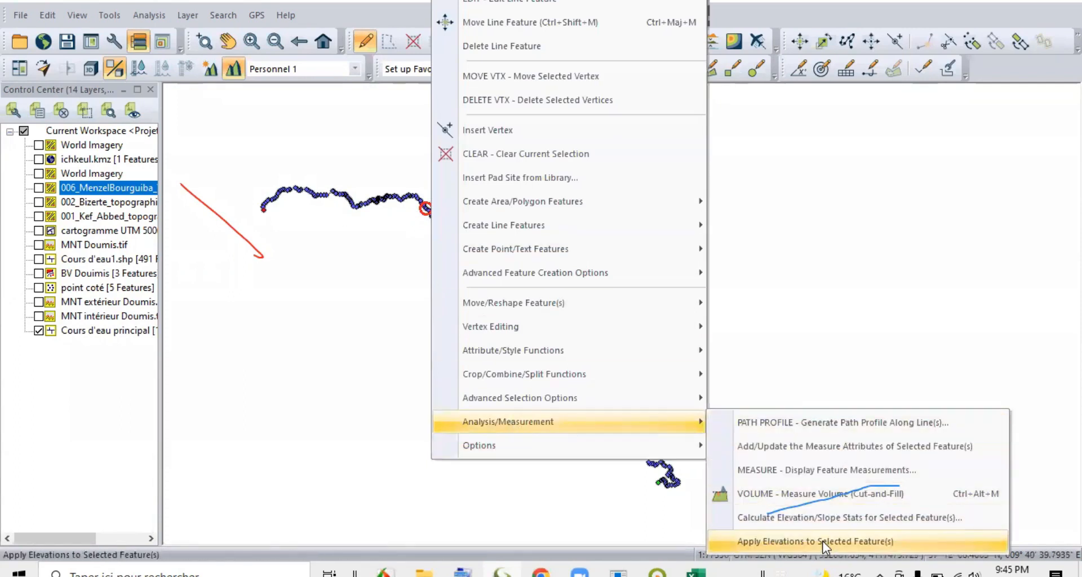
left_click(774, 474)
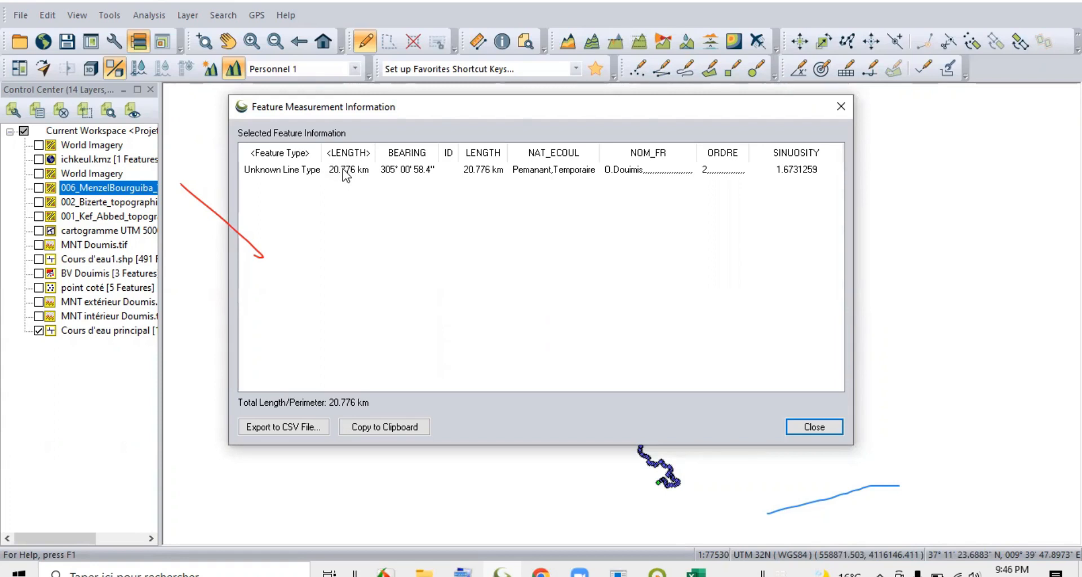
left_click(815, 427)
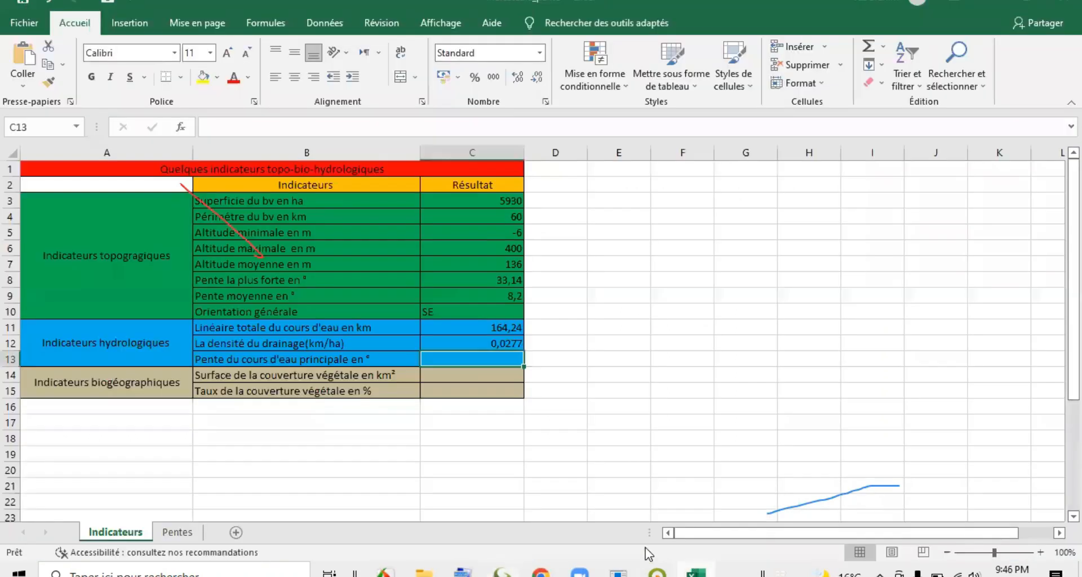
Switch to the Excel indicators sheet to review the main-stream slope row, and return to Global Mapper.
left_click(696, 572)
left_click(383, 360)
left_click(447, 359)
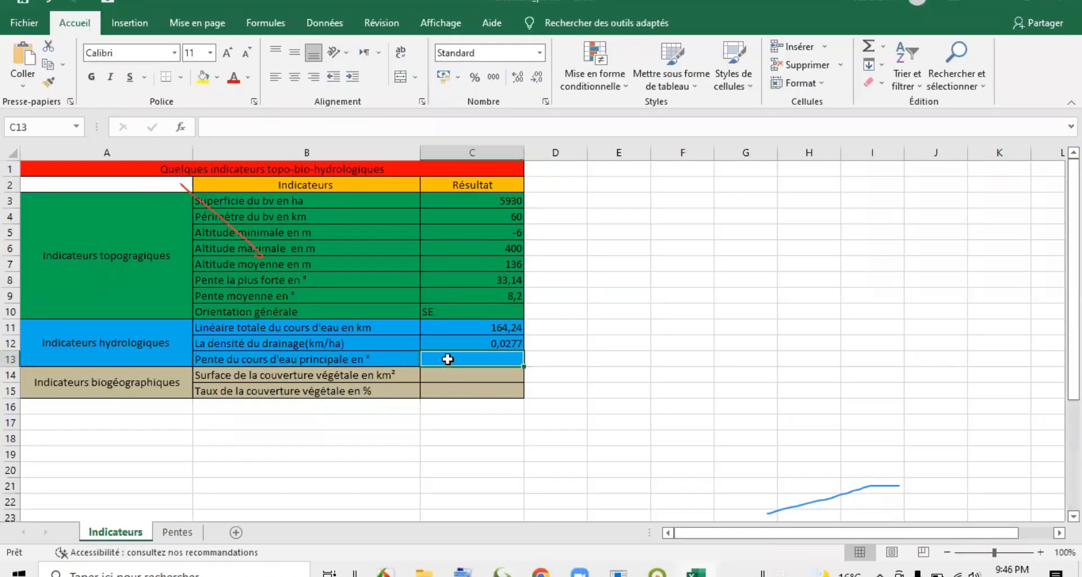
left_click(384, 360)
left_click(441, 360)
left_click(696, 572)
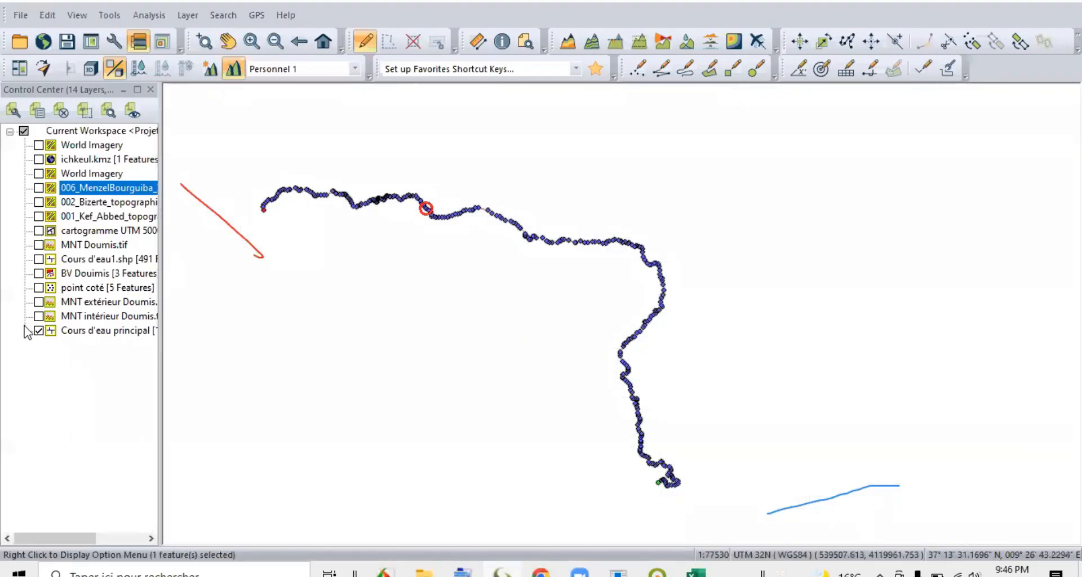
Display the MNT intérieur Doumis.tif terrain layer together with the main stream and clear the current stream selection.
left_click(38, 316)
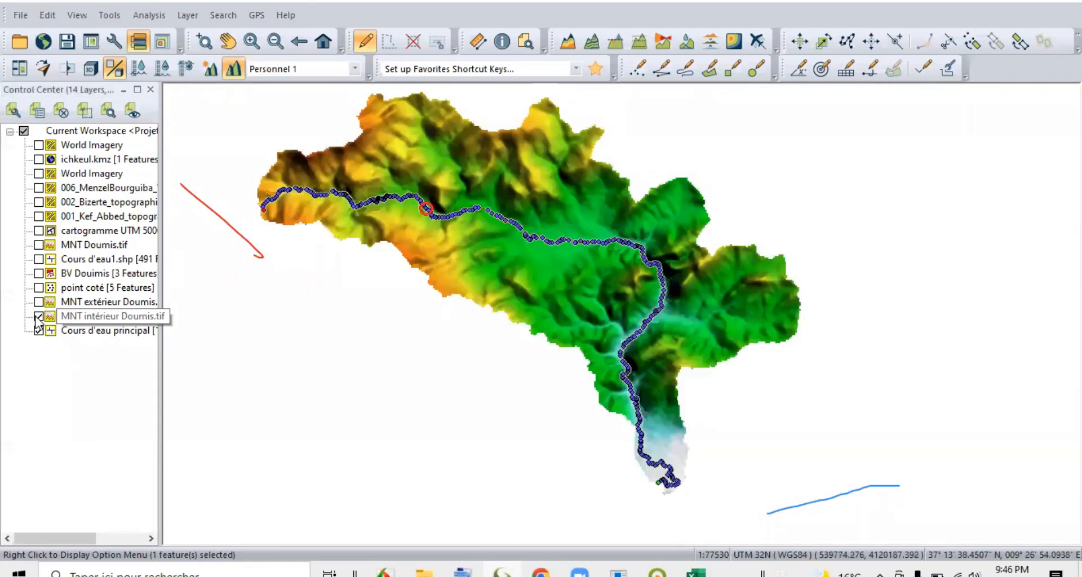
left_click(96, 316)
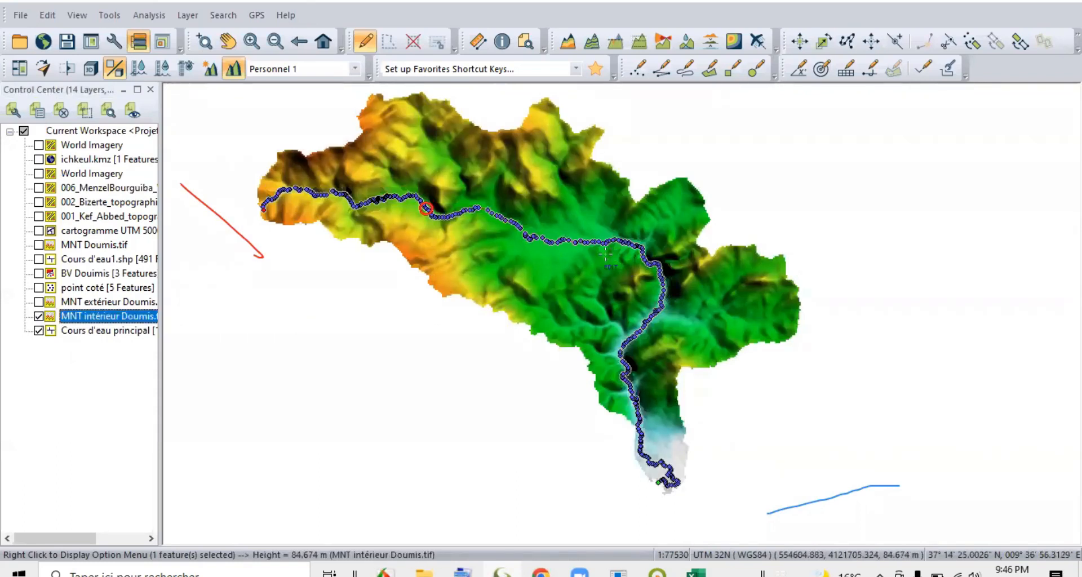
left_click(379, 285)
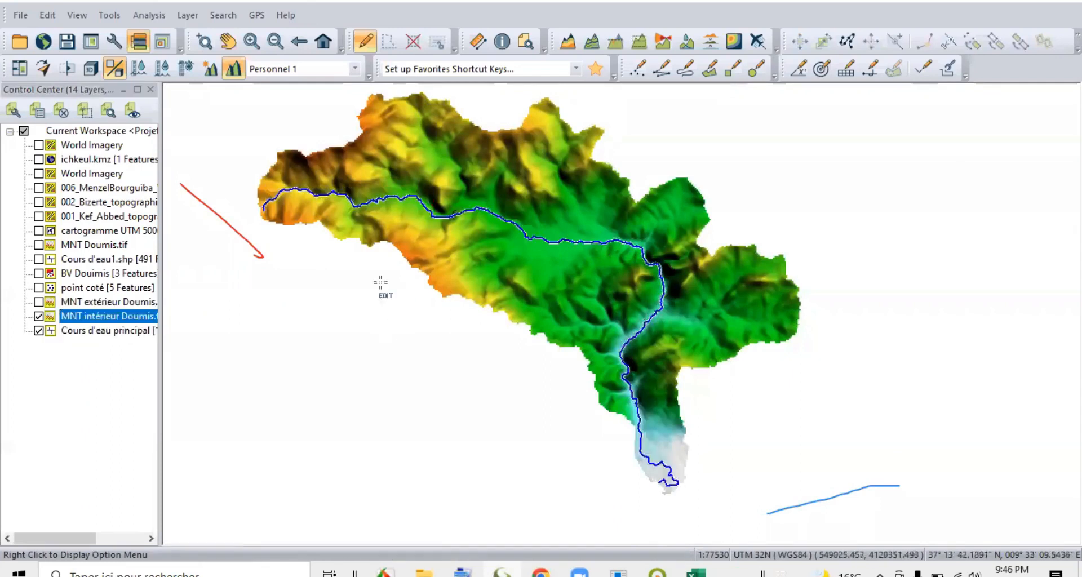
Calculate elevation and slope statistics for the main stream without creating minimum/maximum points, and compare the report with the stream's two ends on the map.
left_click(284, 192)
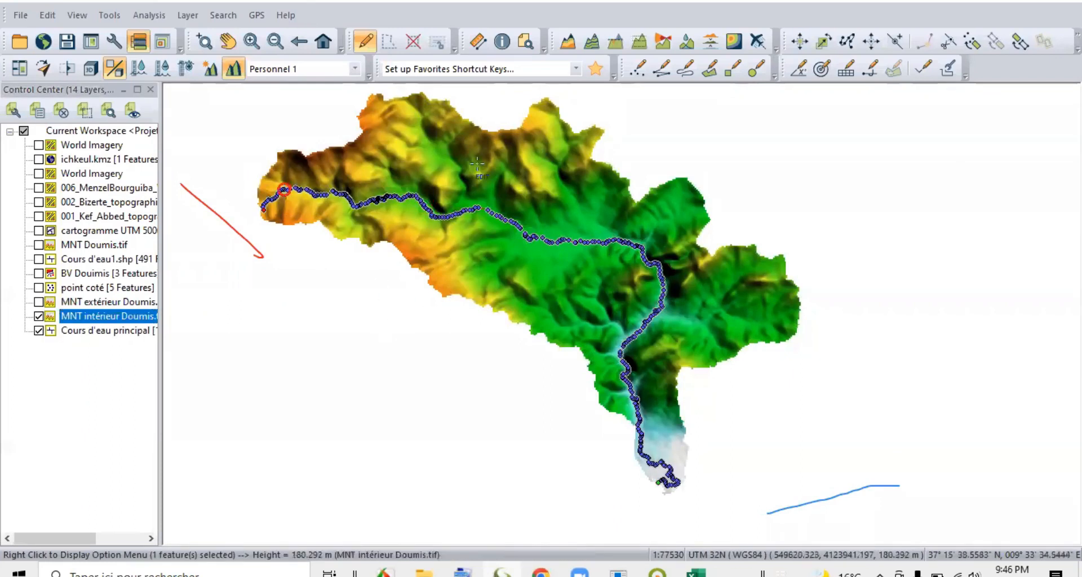
right_click(495, 210)
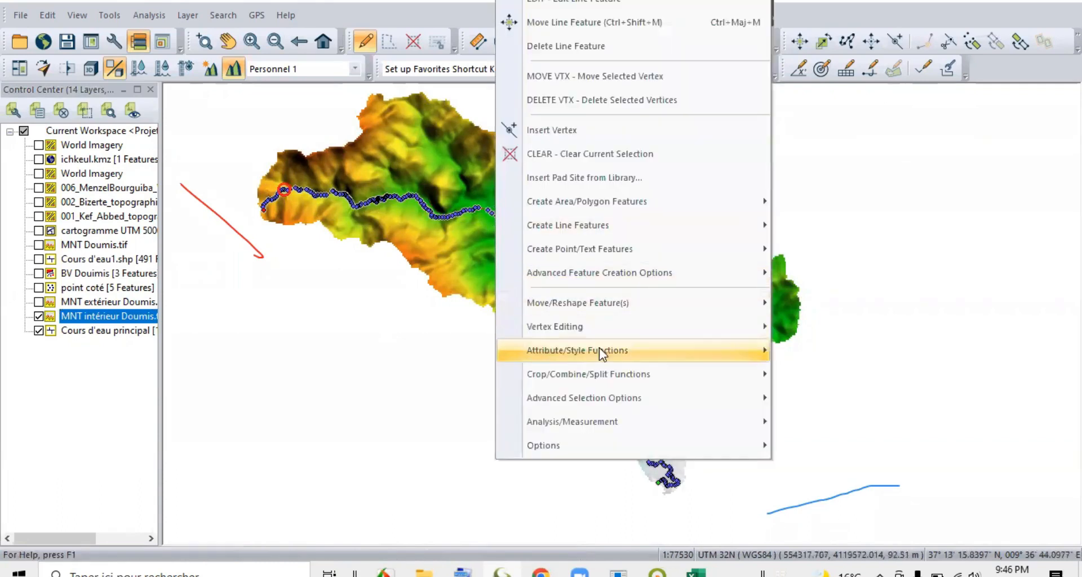
mouse_move(618, 422)
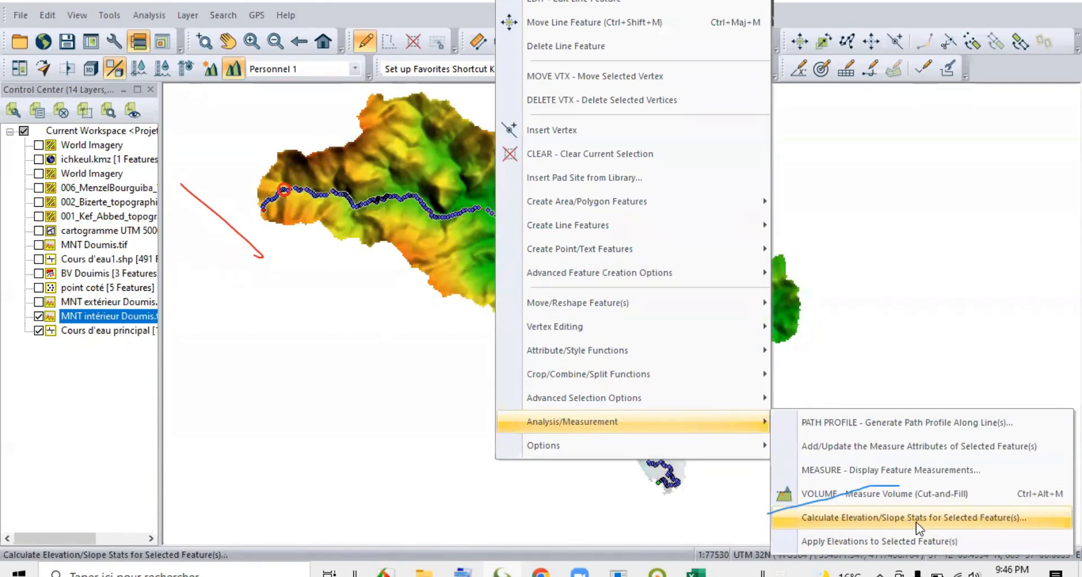
left_click(861, 519)
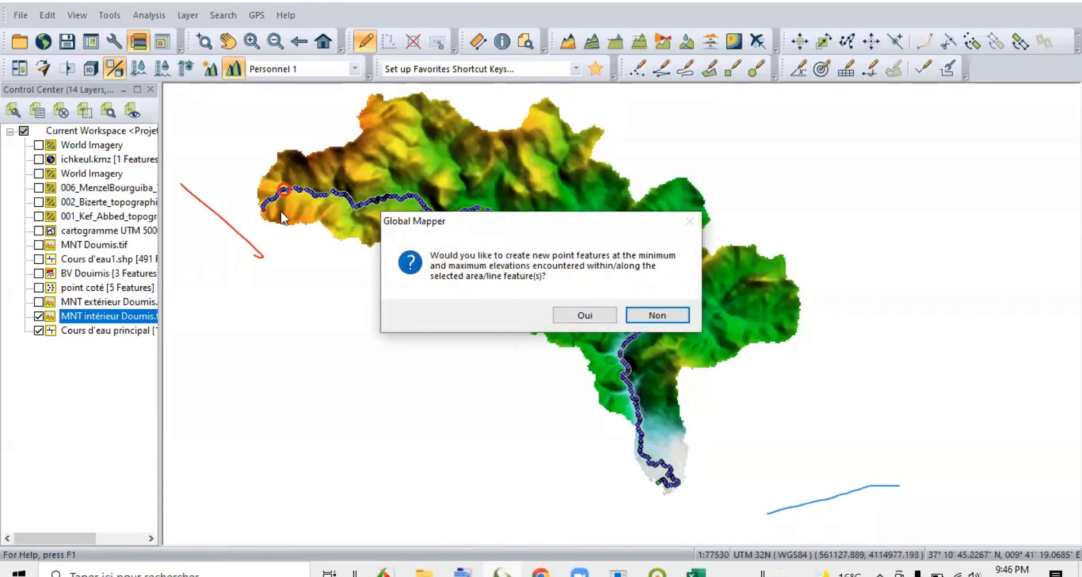
left_click(663, 318)
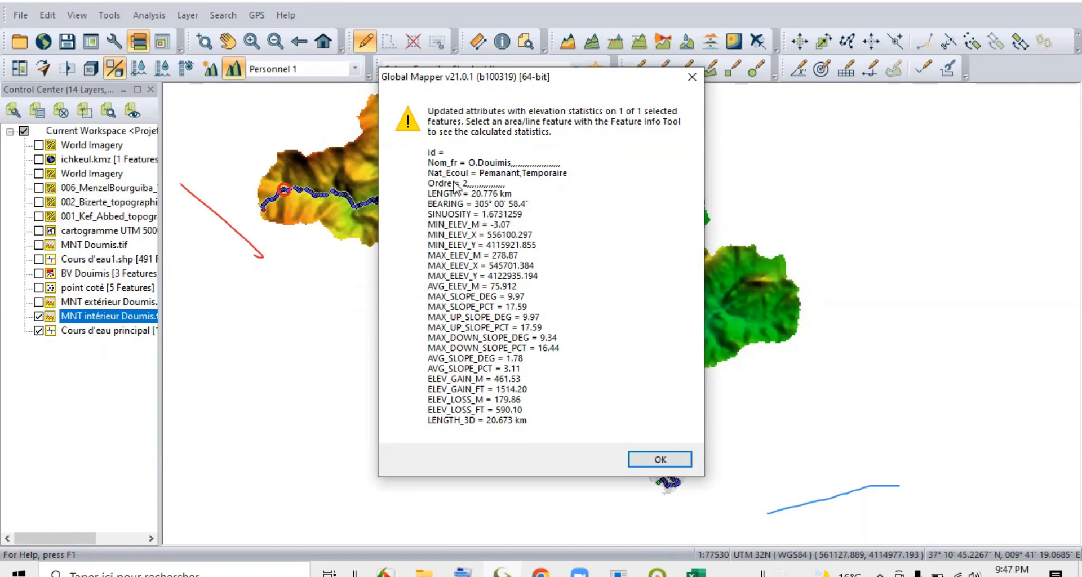
left_click_drag(483, 85, 268, 327)
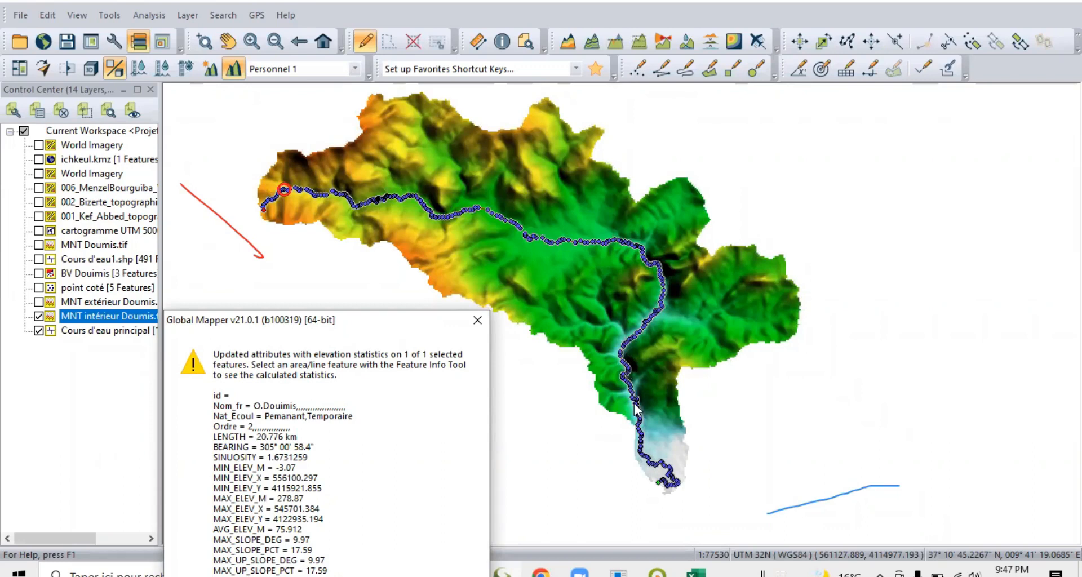
left_click_drag(407, 322, 513, 68)
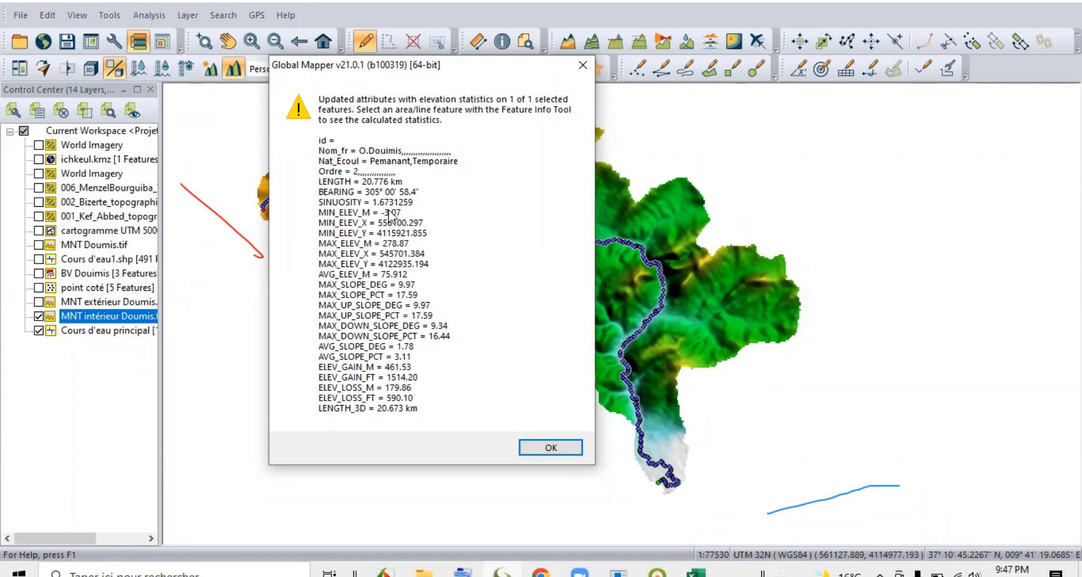
left_click_drag(393, 64, 208, 241)
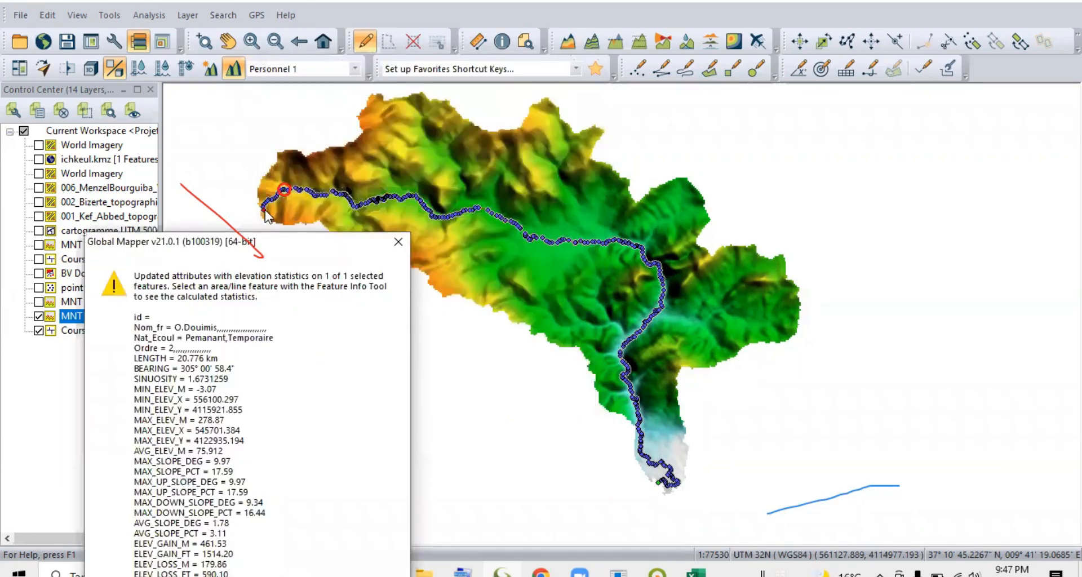
left_click_drag(285, 247, 396, 70)
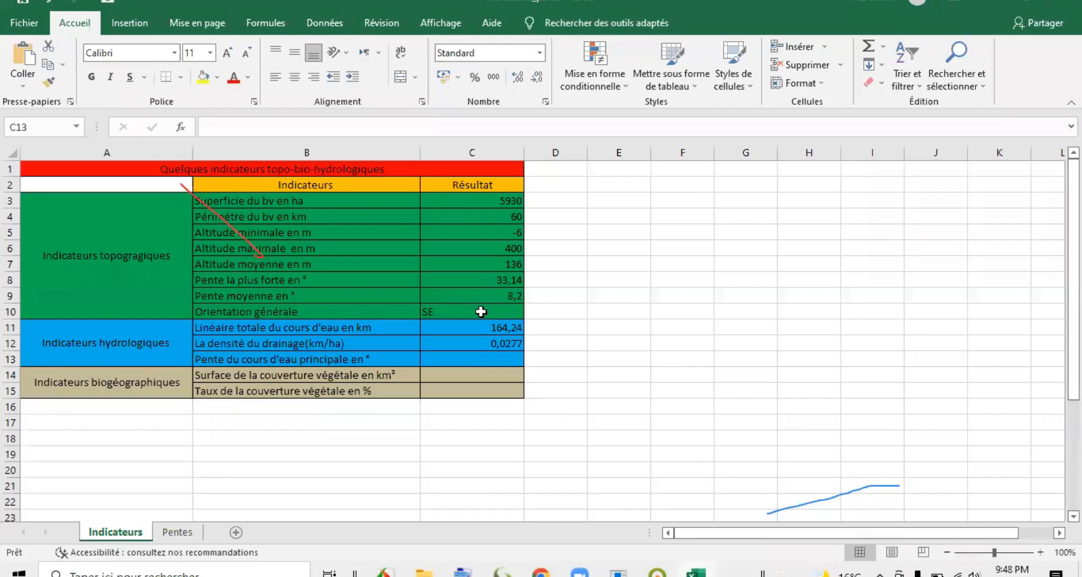
In the Excel indicators sheet, enter 1,78 as the main stream's slope in degrees.
left_click(478, 356)
type("1")
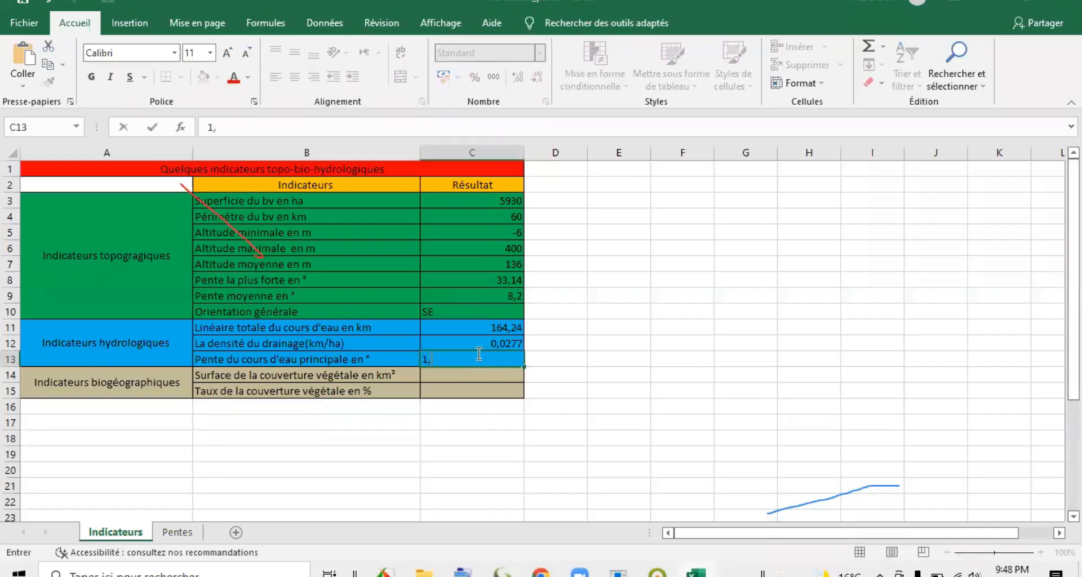
type(",78")
left_click(620, 407)
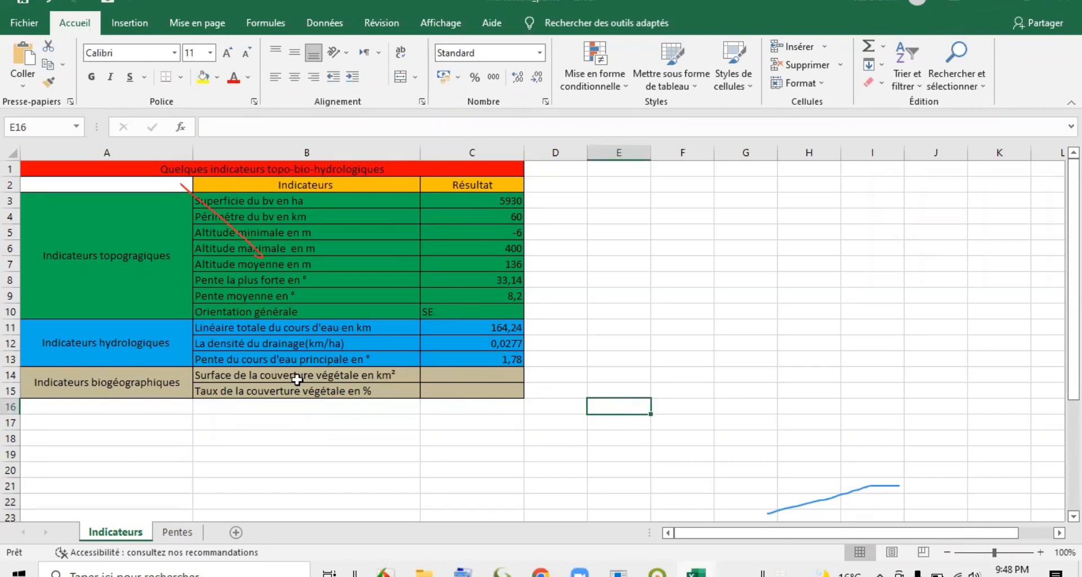
Delete the two biogeographic indicator rows, 14 and 15, from the table.
left_click_drag(10, 375, 10, 391)
right_click(11, 390)
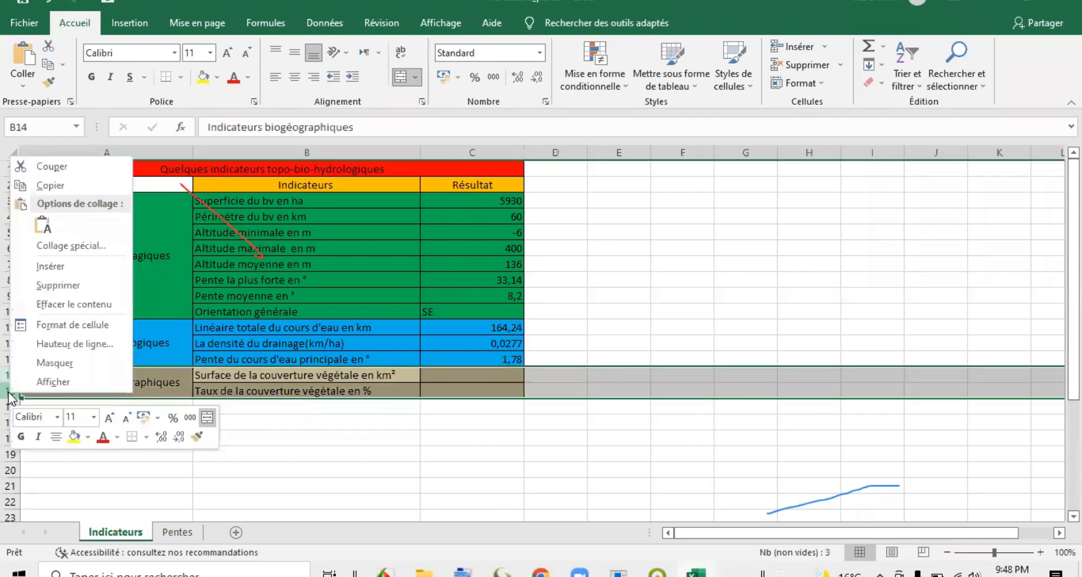
left_click(56, 285)
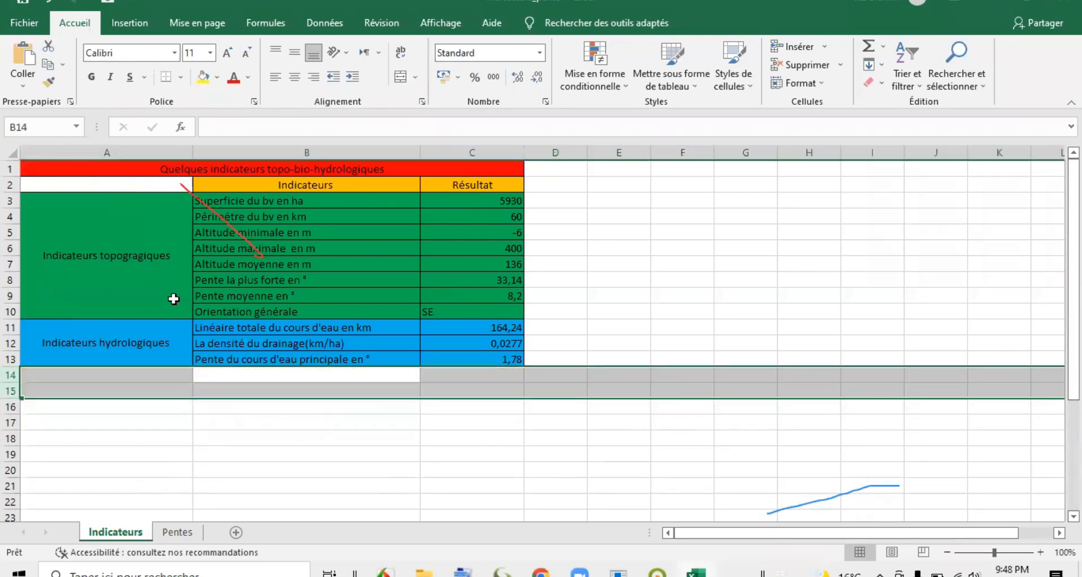
left_click(342, 204)
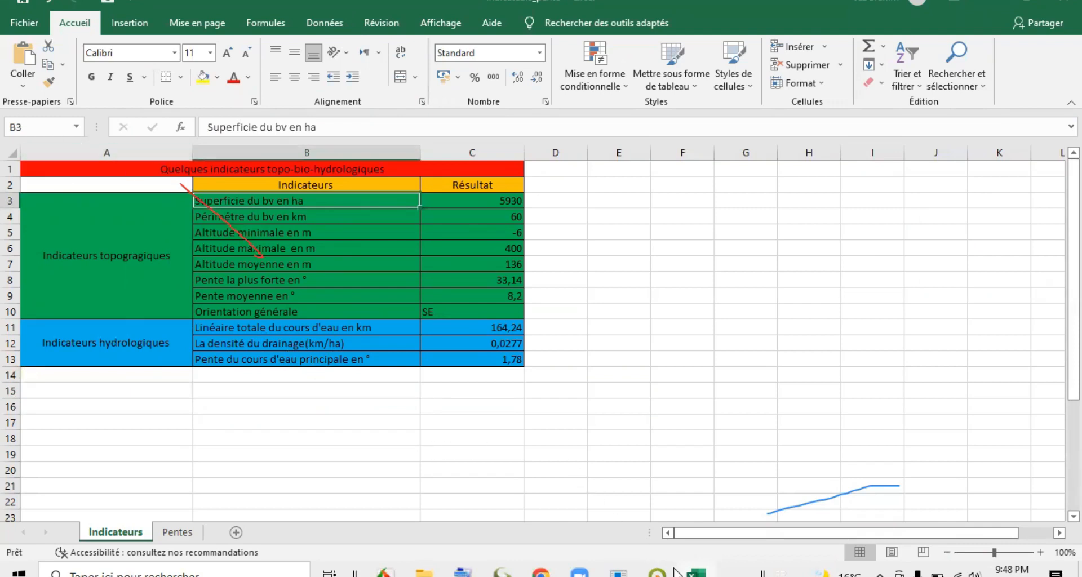
Check the sinuosity in Global Mapper's statistics report, and add the Excel hydrological row "Siniosité du cours d'eau principal" with the result 1,6.
left_click(502, 571)
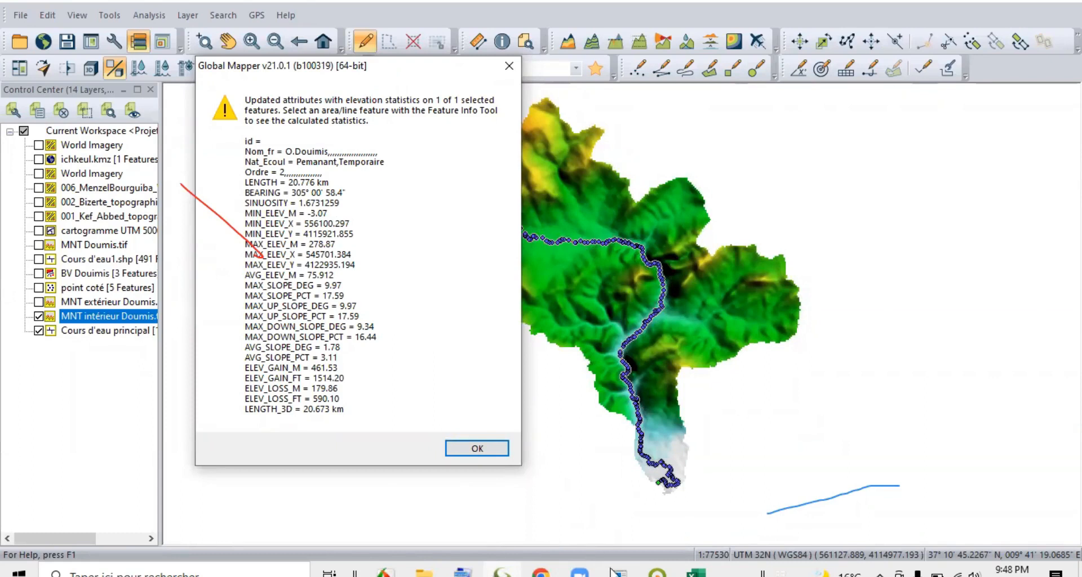
left_click(690, 572)
left_click(274, 375)
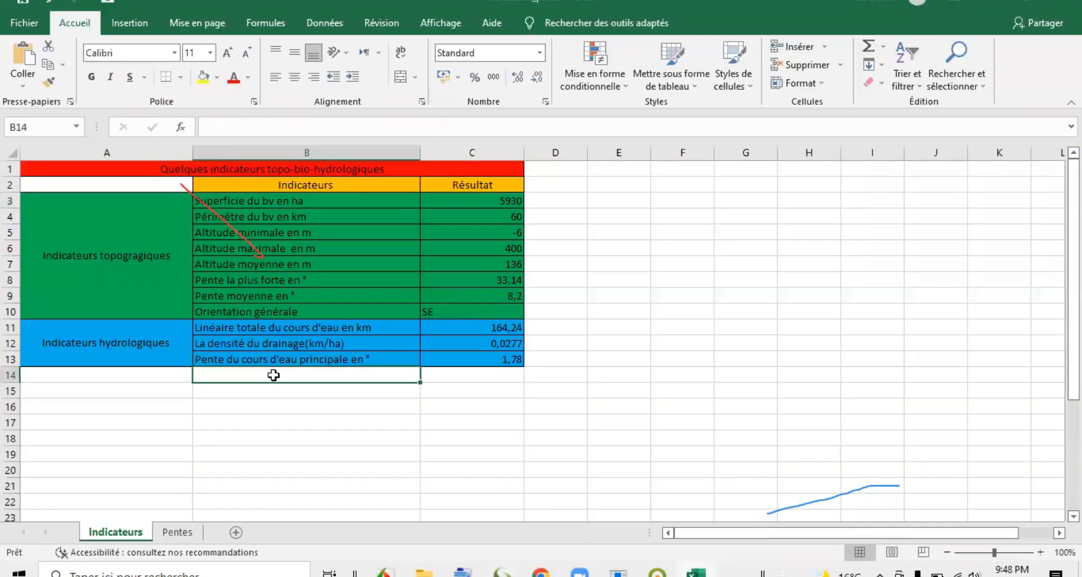
type("Sini")
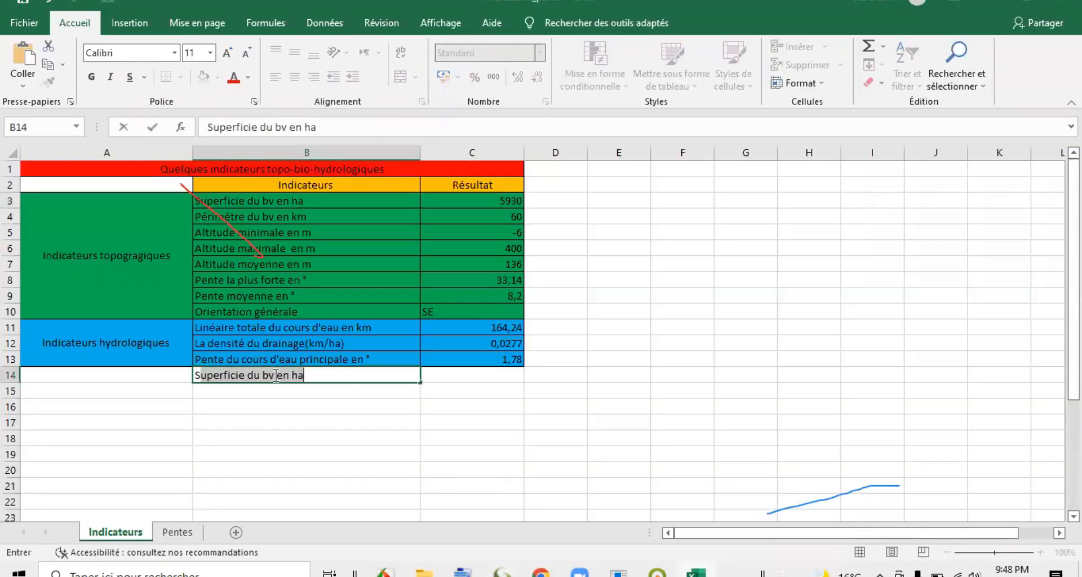
left_click(237, 438)
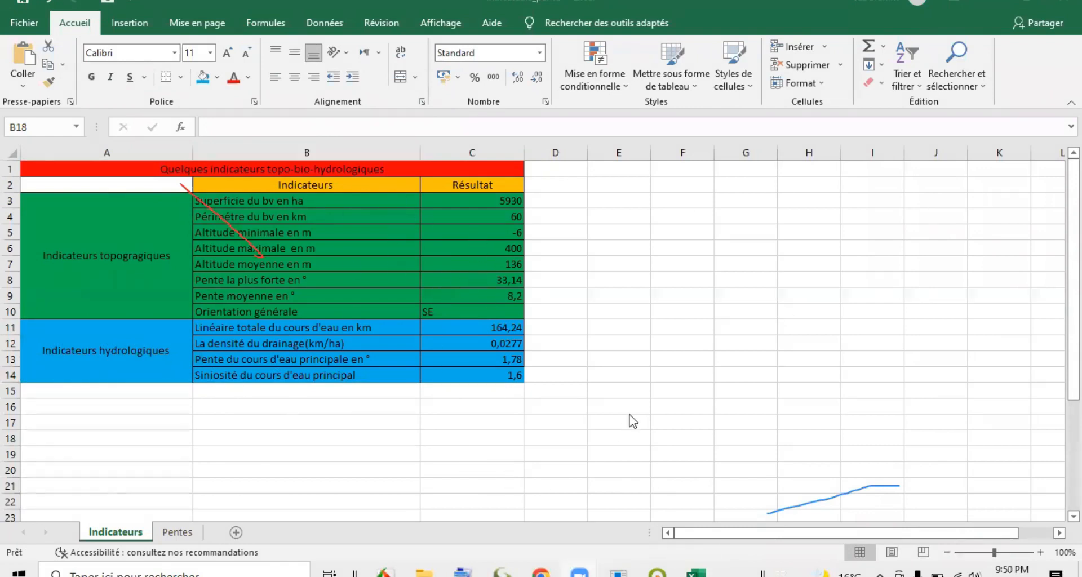
Return to Global Mapper, close the elevation statistics report, and check that the main stream selects as one line before clearing the selection.
mouse_move(650, 570)
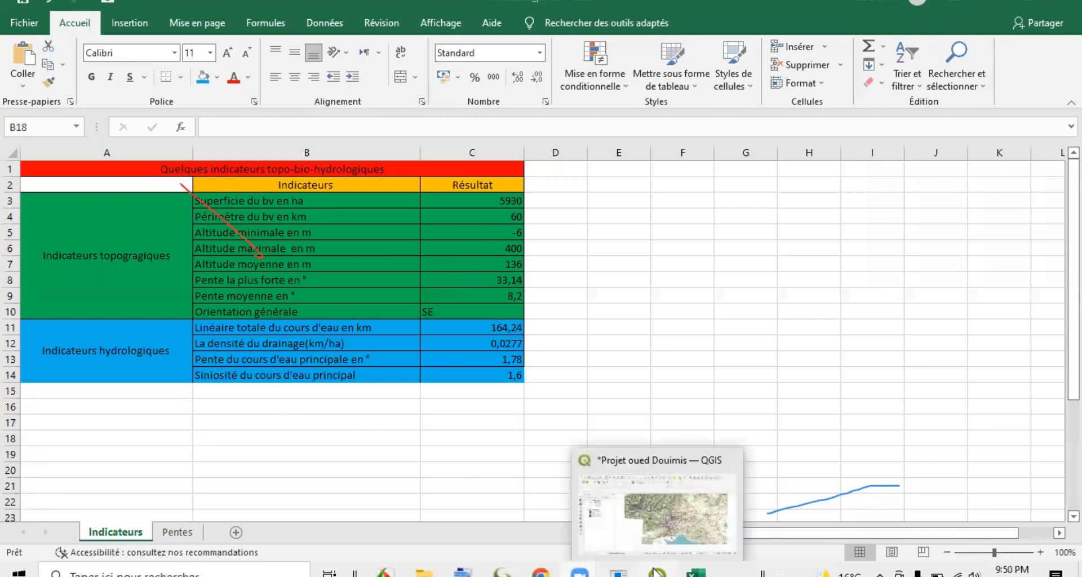
left_click(502, 572)
left_click(509, 65)
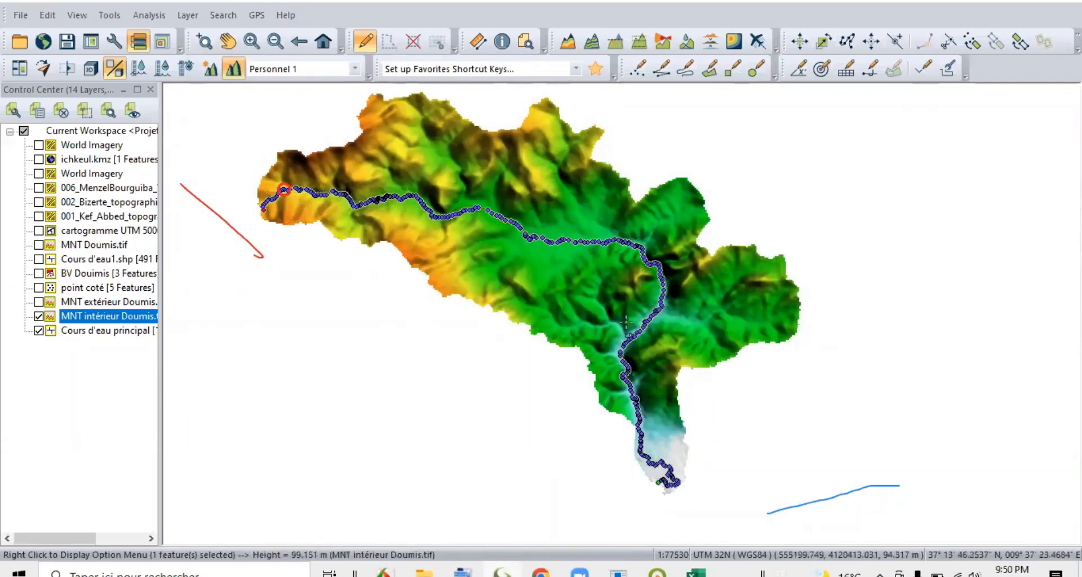
left_click(400, 322)
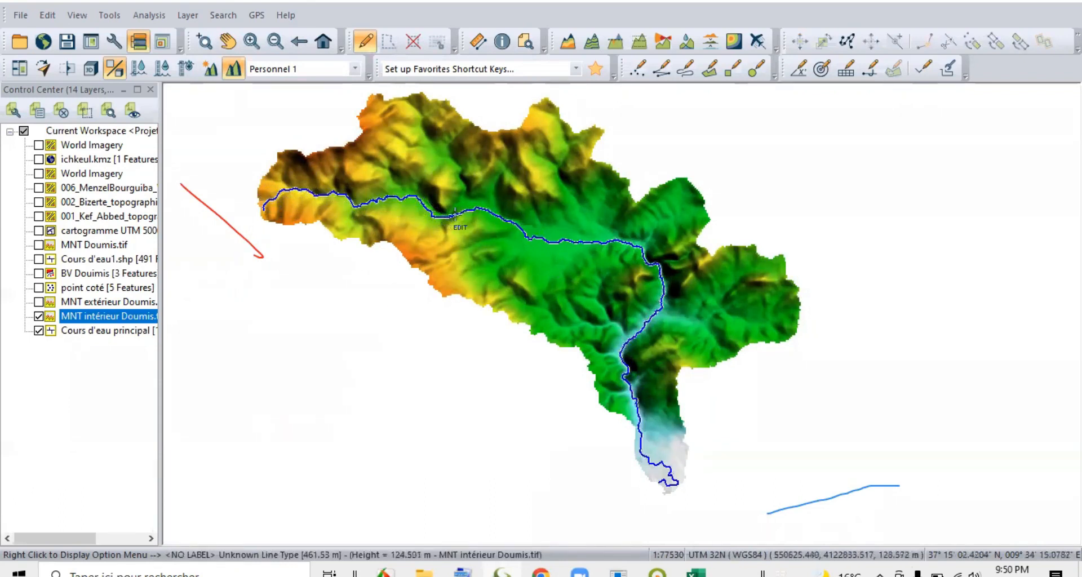
left_click(528, 228)
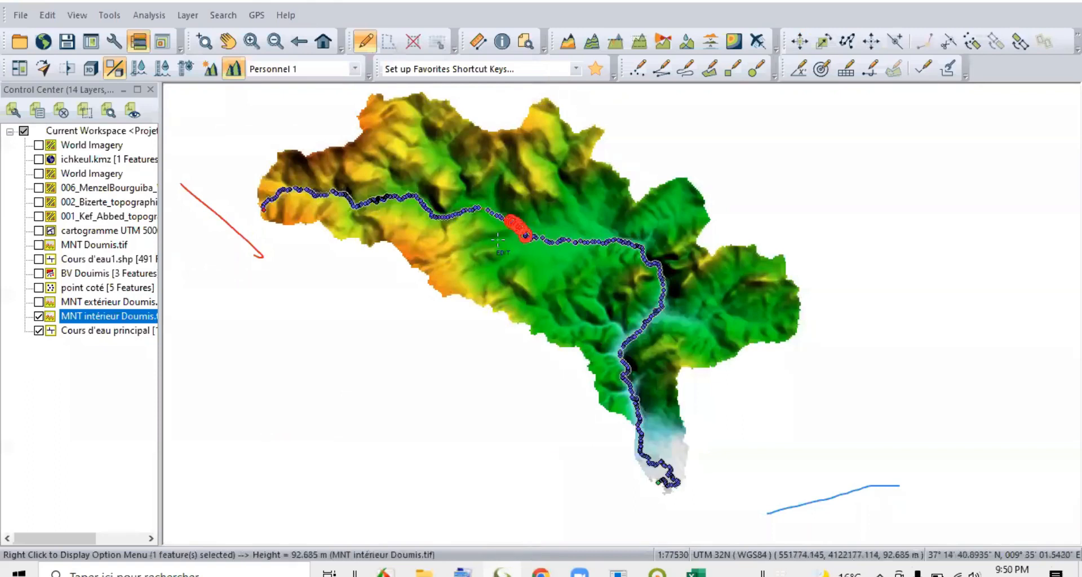
left_click(378, 273)
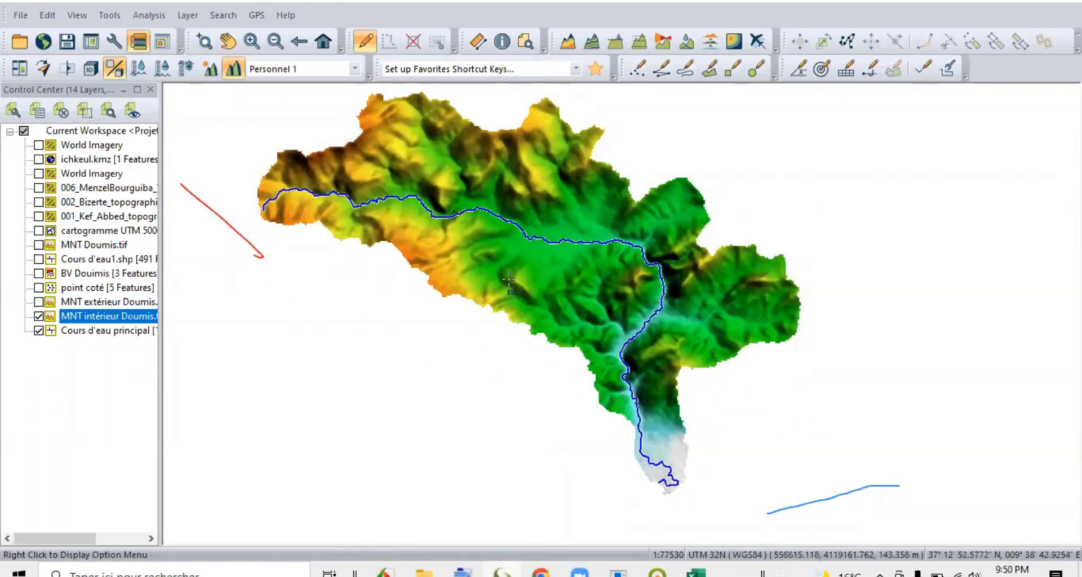
Select the main stream, generate a path profile along it, and reposition the profile window above the map.
left_click(304, 194)
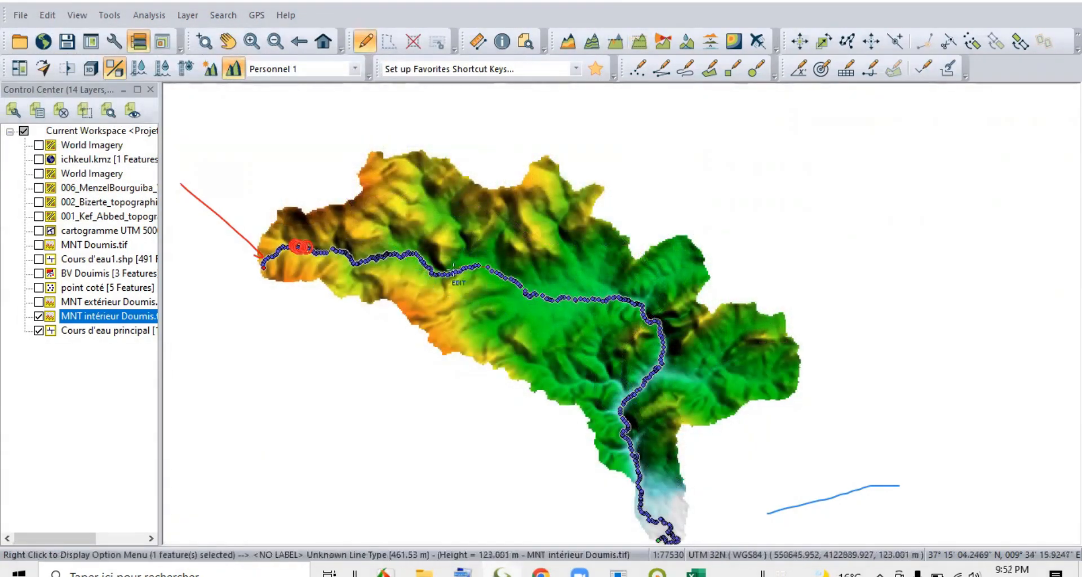
right_click(384, 260)
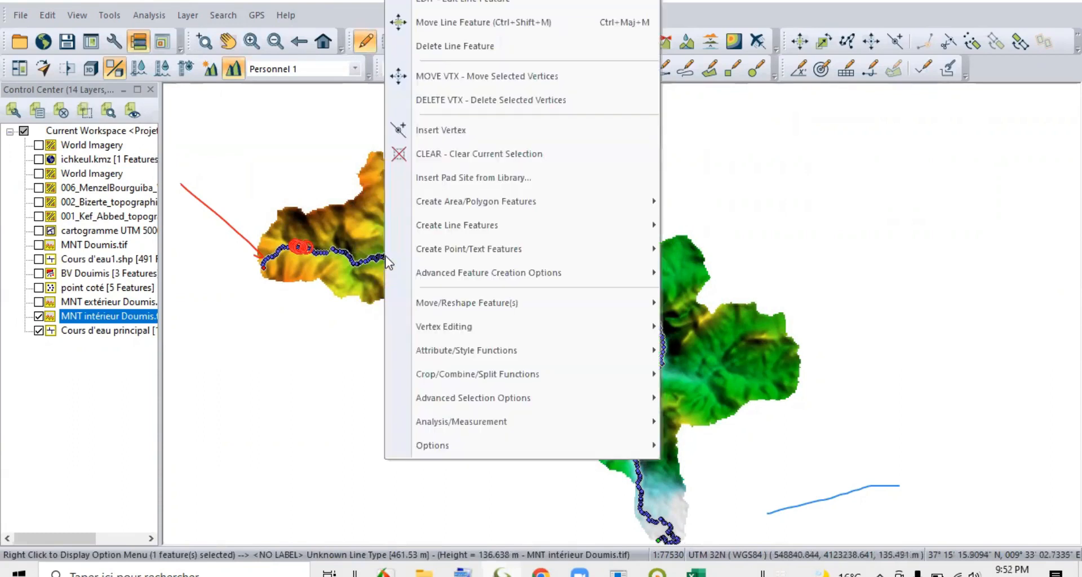
mouse_move(517, 431)
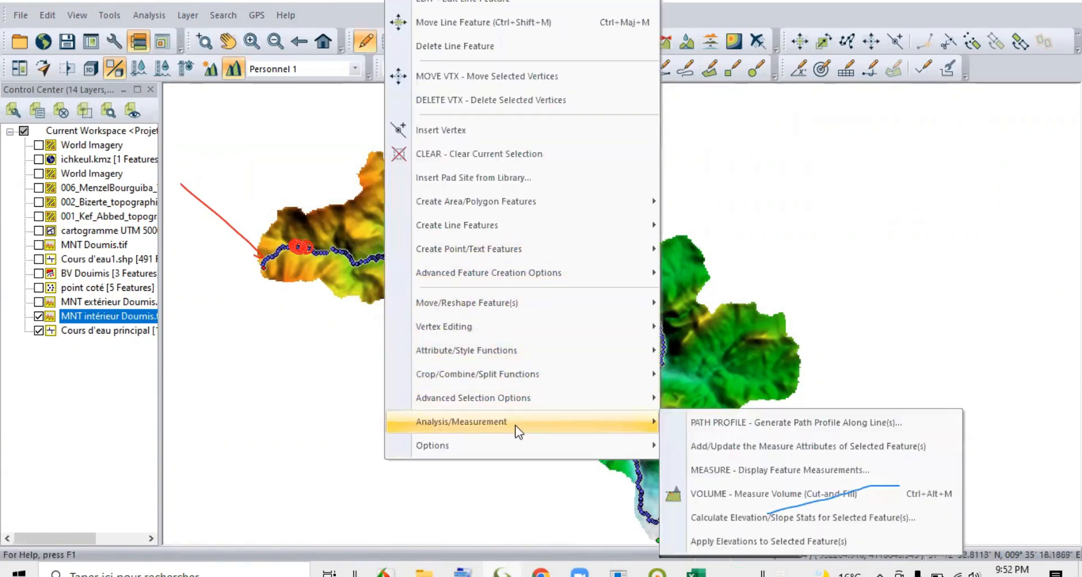
left_click(729, 430)
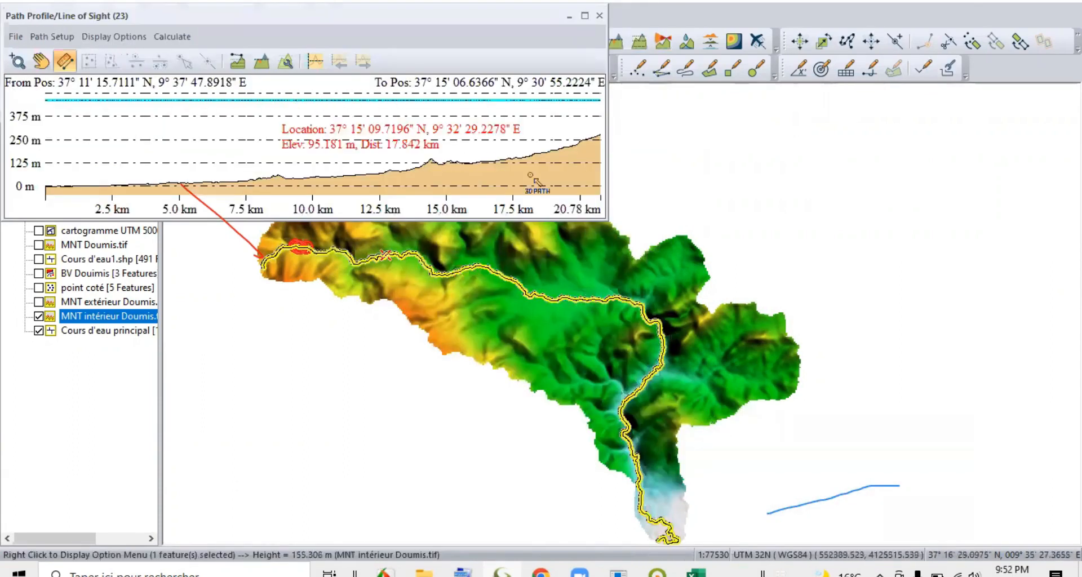
left_click_drag(242, 14, 262, 4)
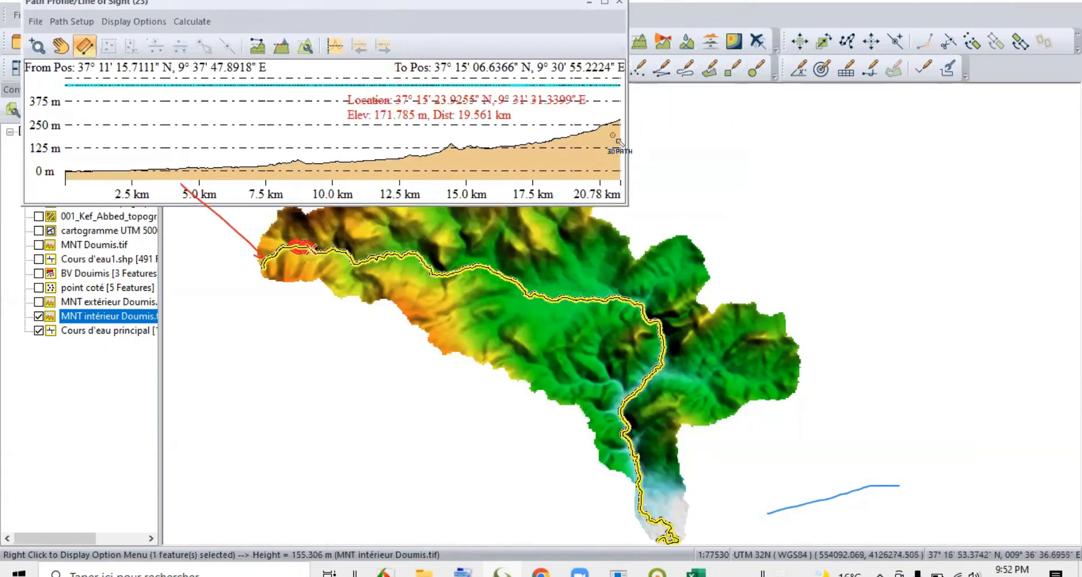
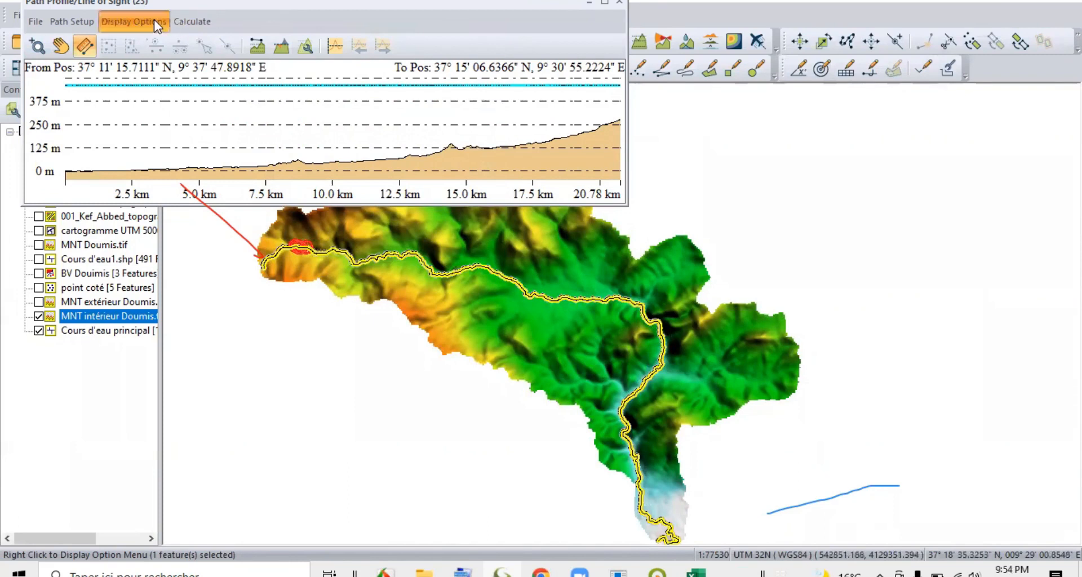
Change the path profile's terrain colour to a very pale beige, RGB 252, 245, 235.
left_click(154, 19)
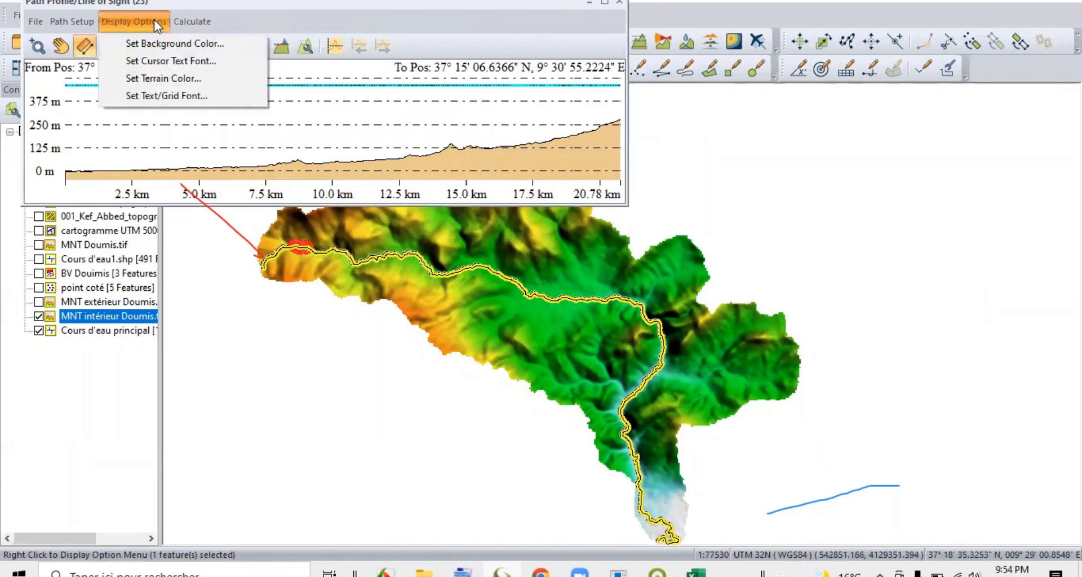
left_click(164, 78)
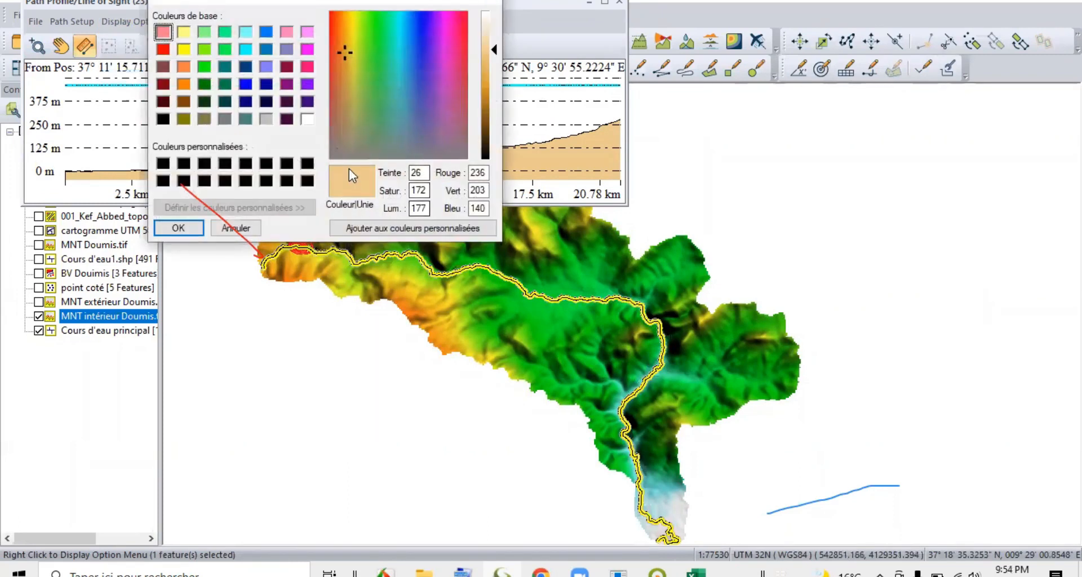
left_click_drag(498, 52, 498, 19)
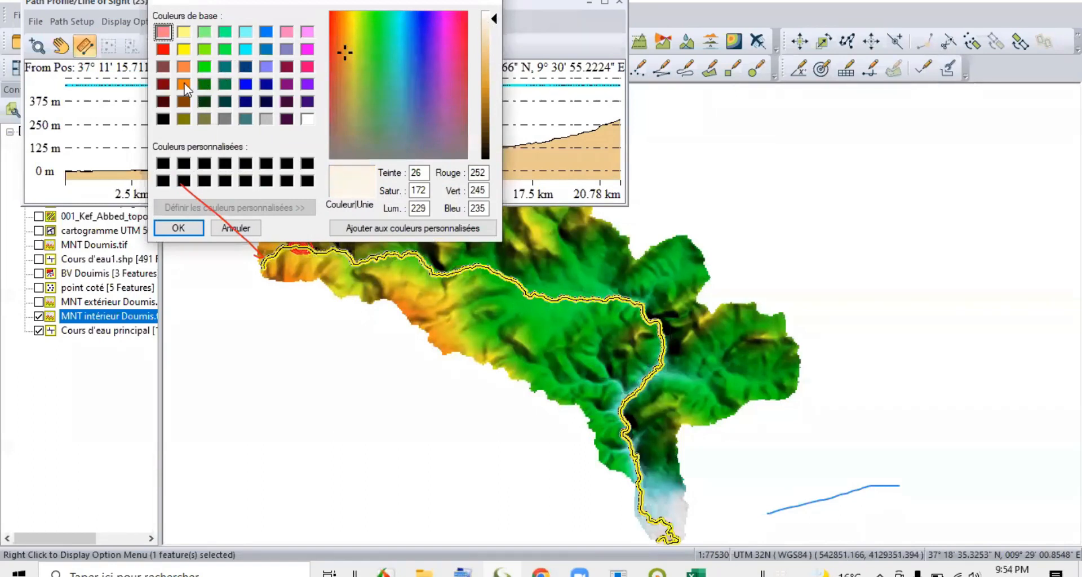
left_click(179, 230)
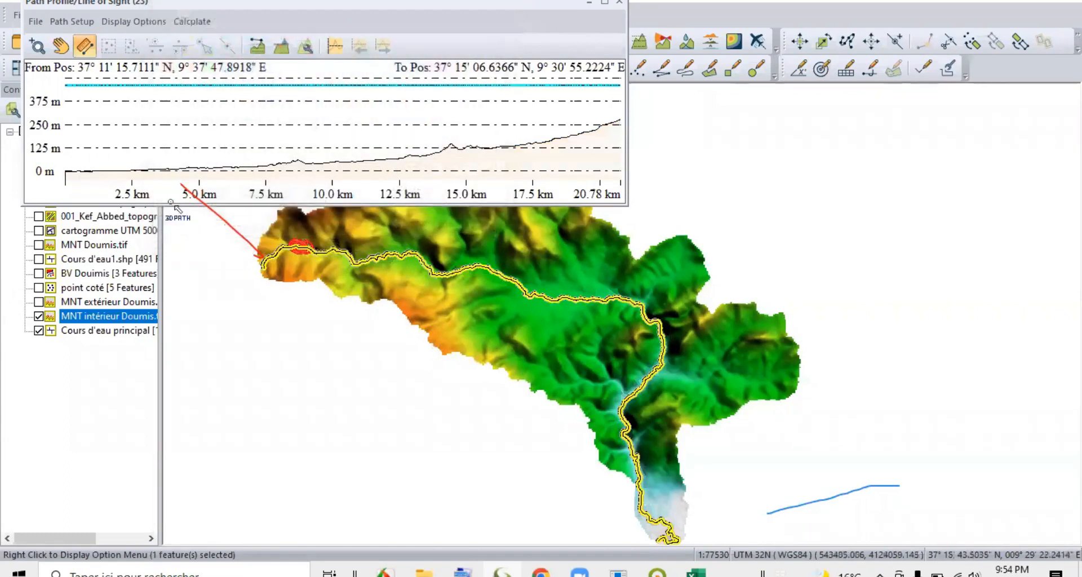
Set the path profile's terrain colour to light orange, RGB 236, 193, 130.
left_click(166, 24)
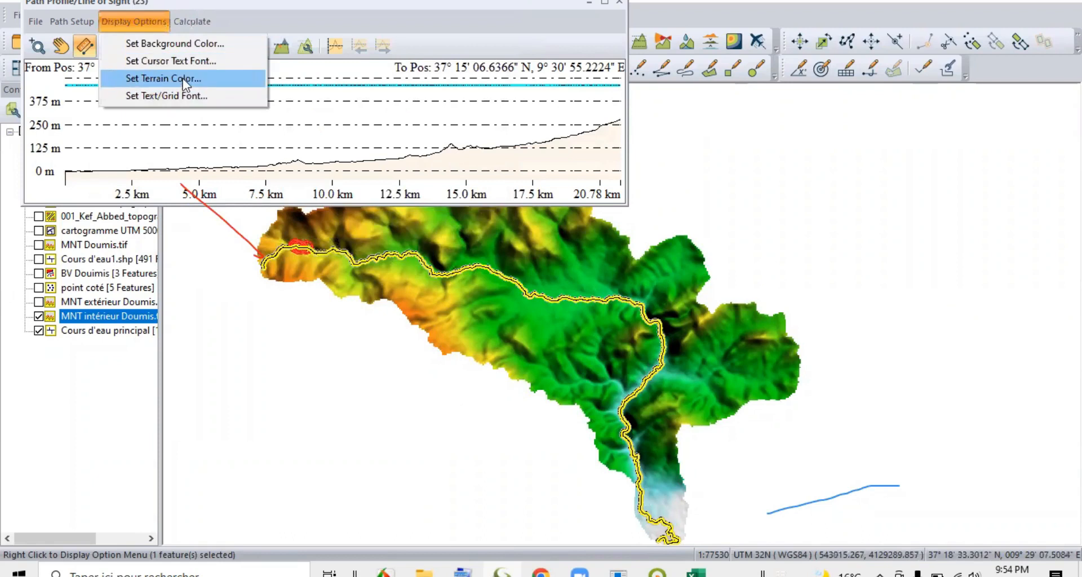
left_click(183, 79)
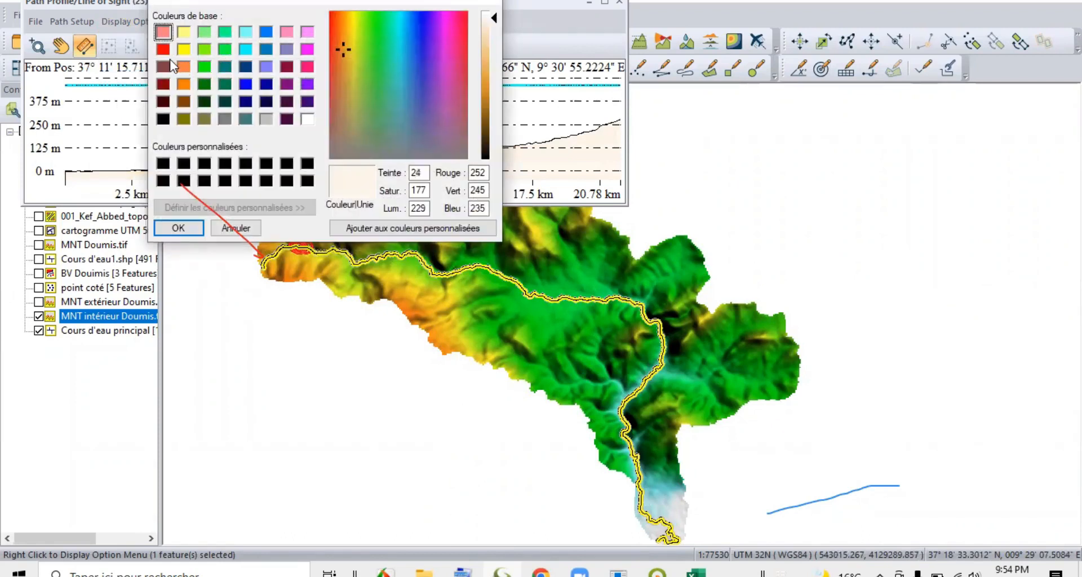
left_click_drag(497, 16, 495, 53)
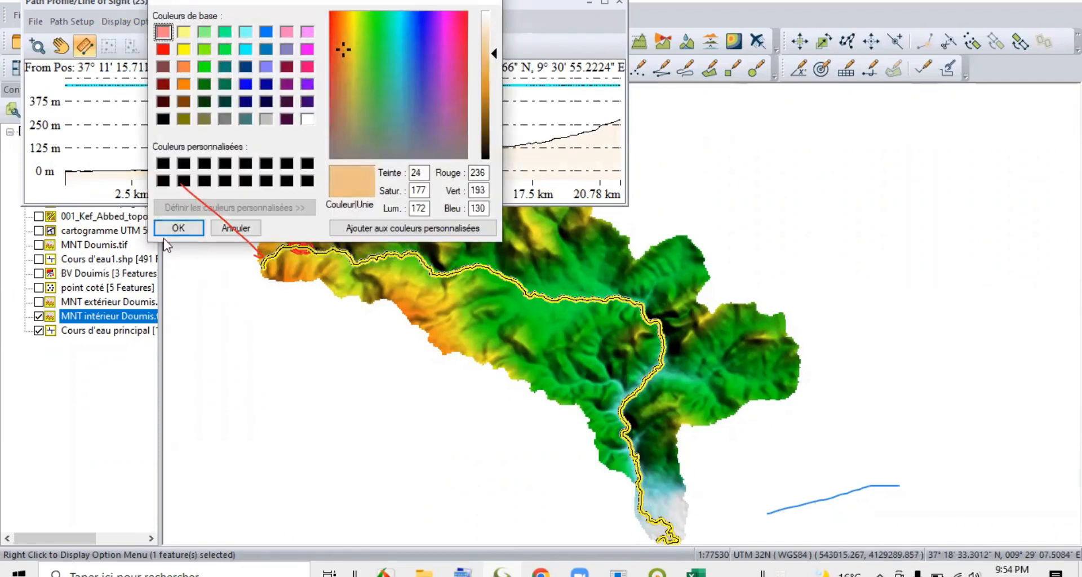
left_click(179, 229)
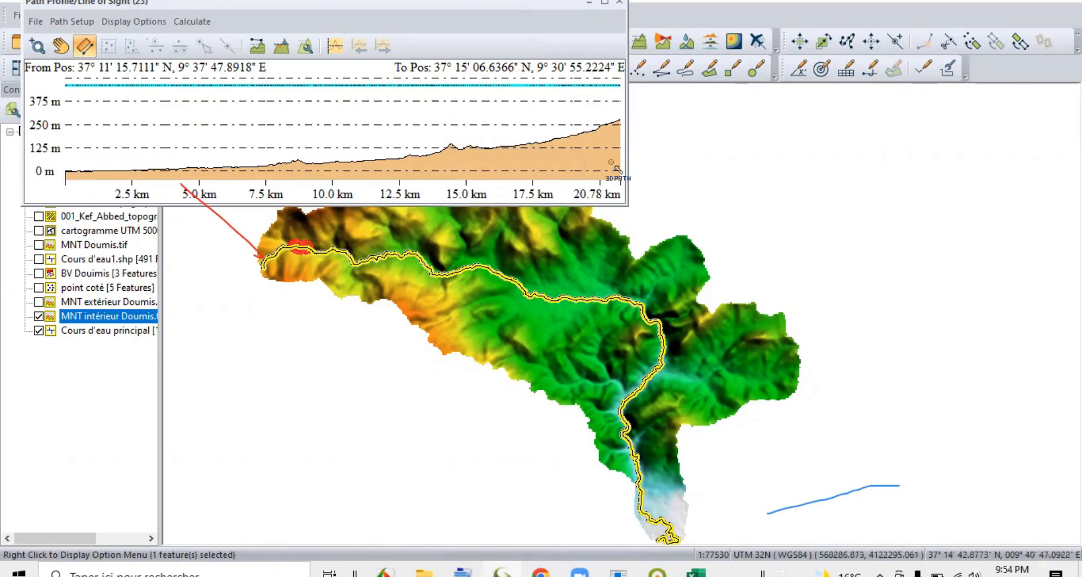
Save the profile as a BMP file named "Profil en long cours d'eau" in the Autres folder of Projet Oued Douimis 2022.
left_click(36, 22)
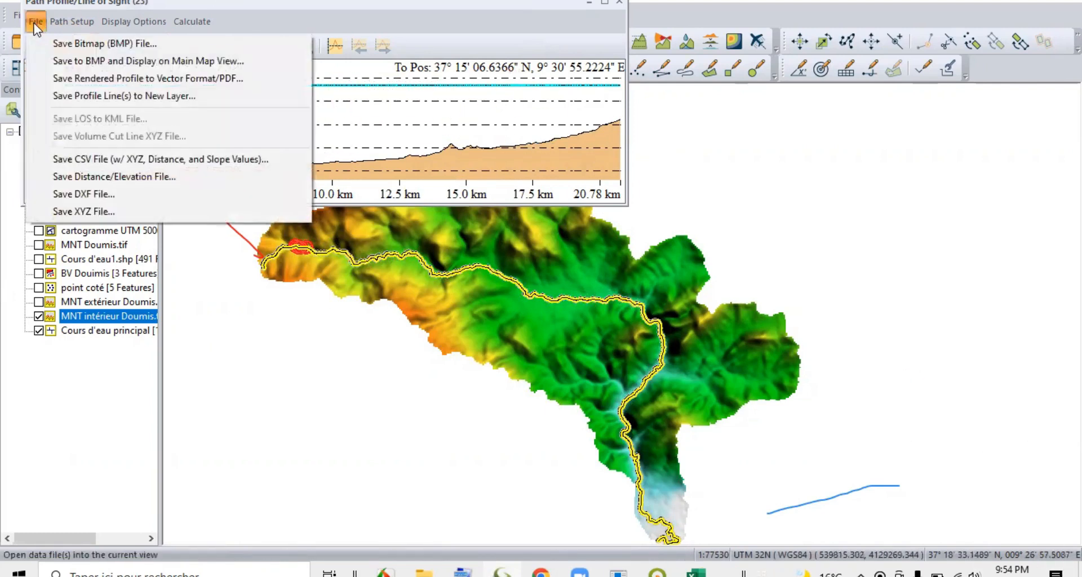
left_click(108, 44)
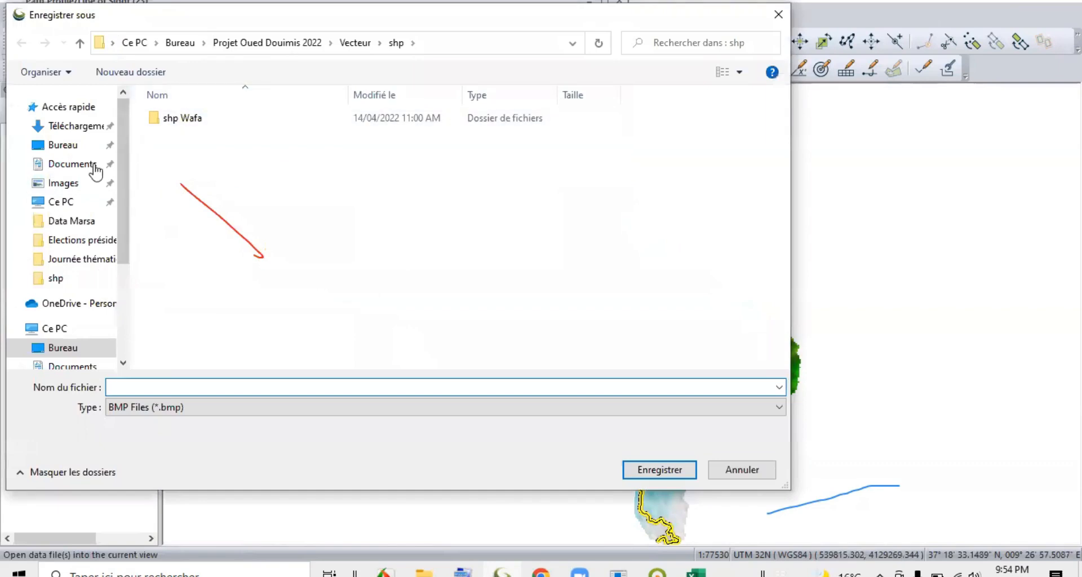
left_click(352, 45)
left_click(271, 49)
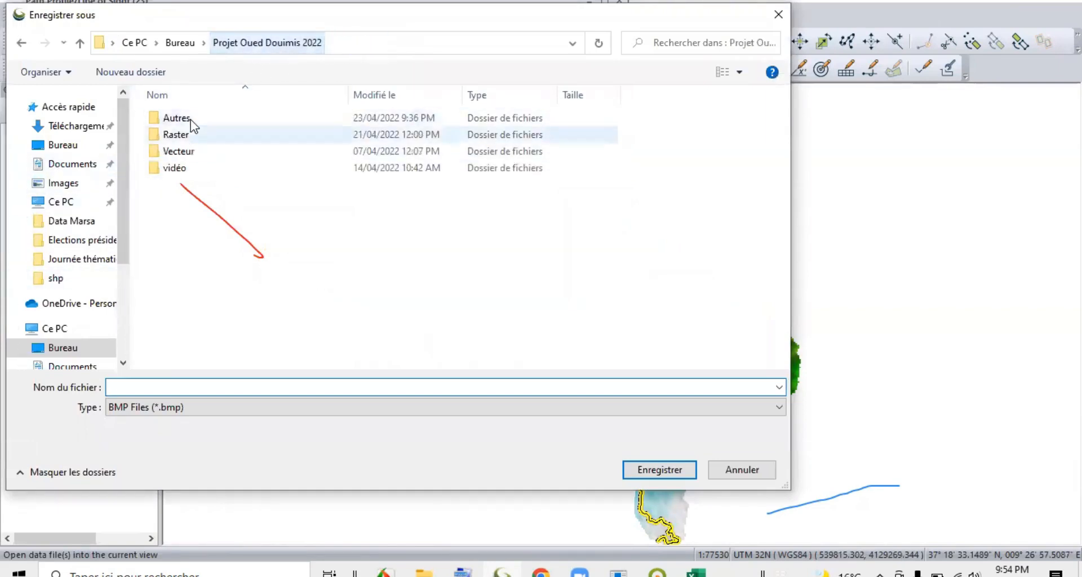
left_click(190, 120)
left_click(194, 136)
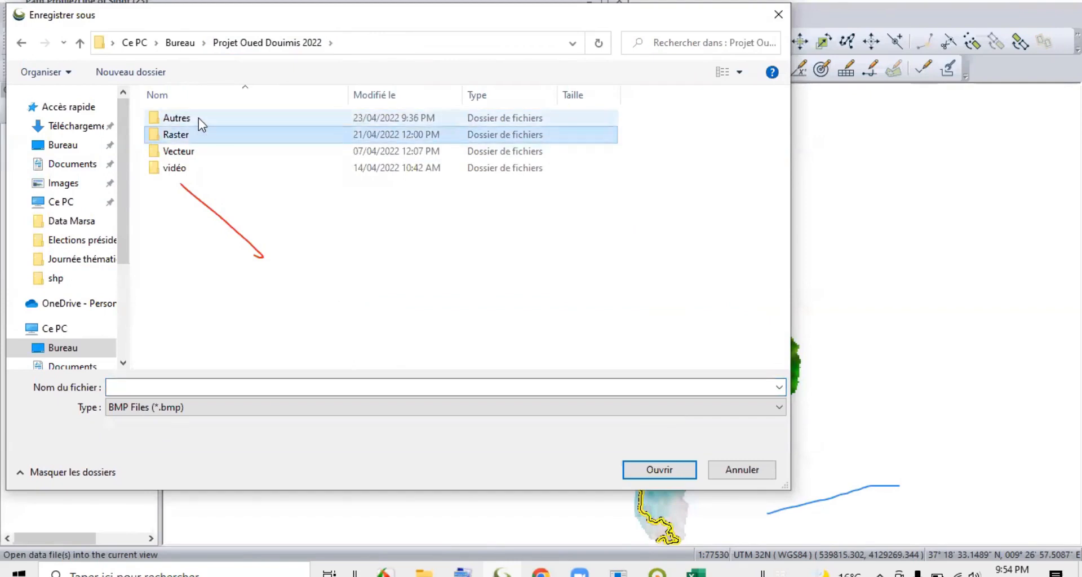
double_click(199, 117)
left_click(191, 387)
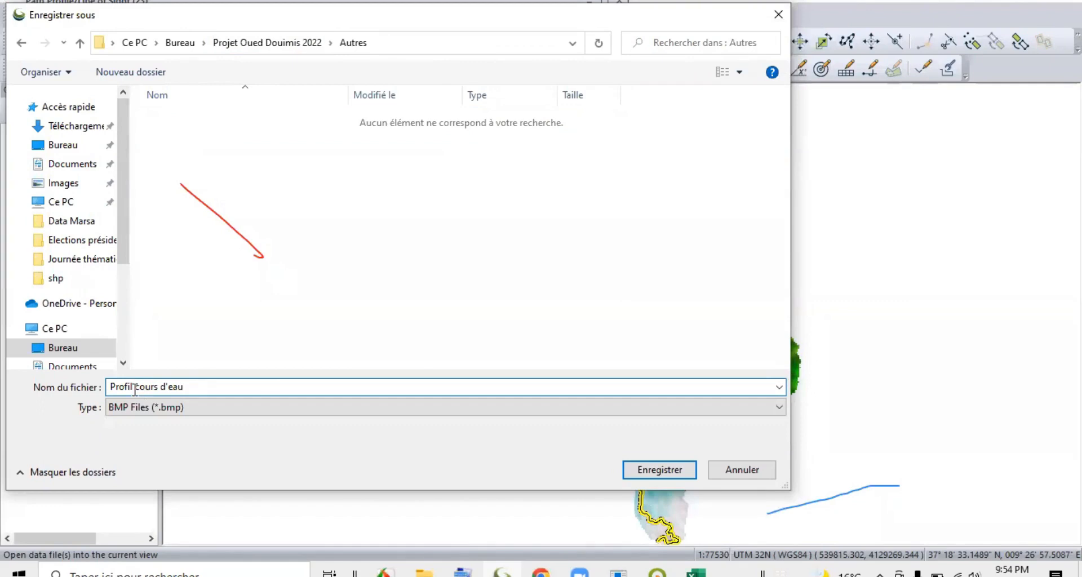
type("long")
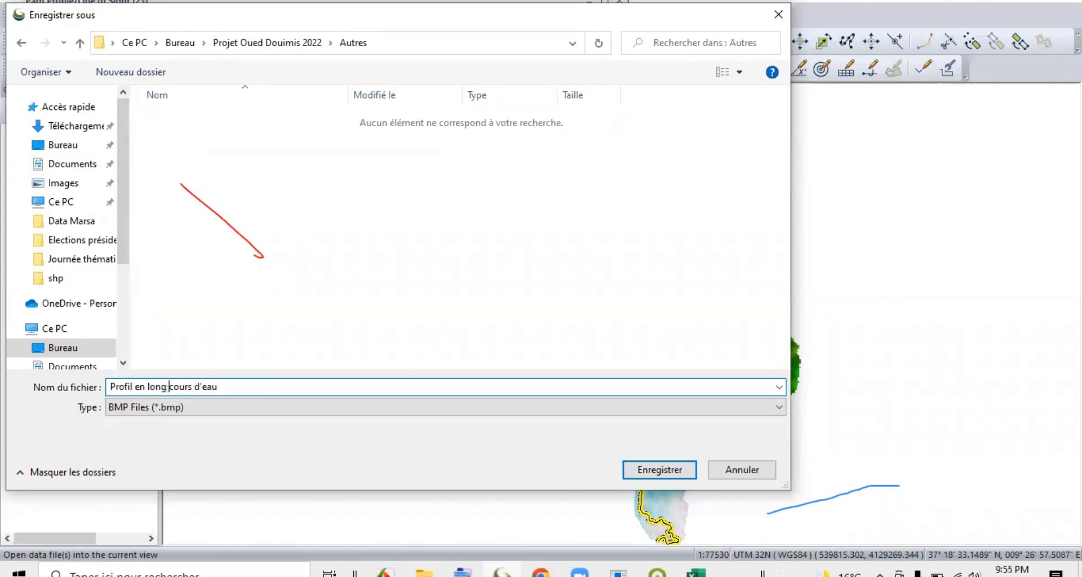
left_click(655, 468)
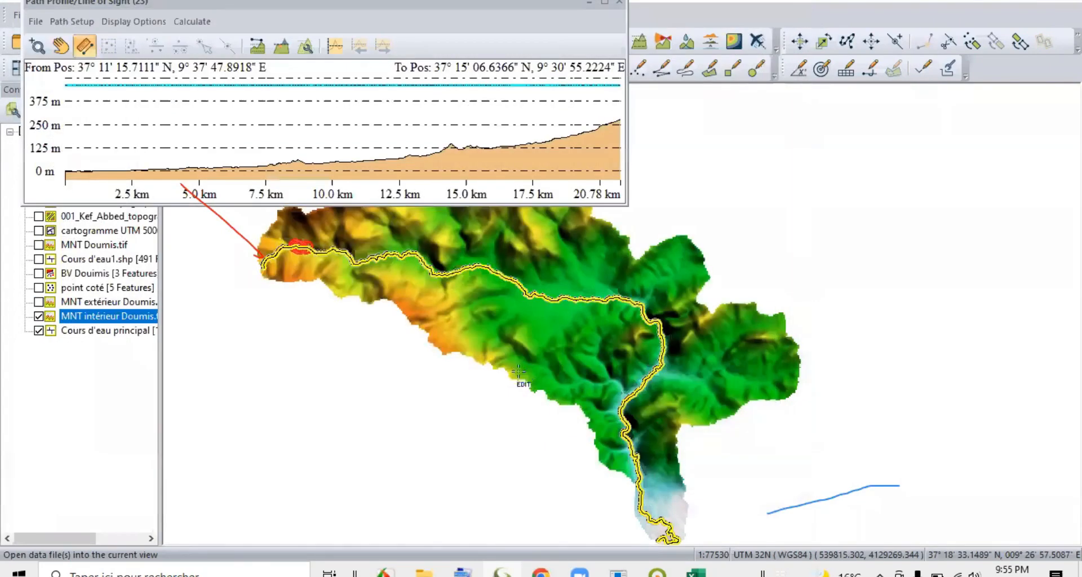
Switch to File Explorer, view the "Profil en long cours d'eau" image in the photo viewer, and close it.
left_click(431, 573)
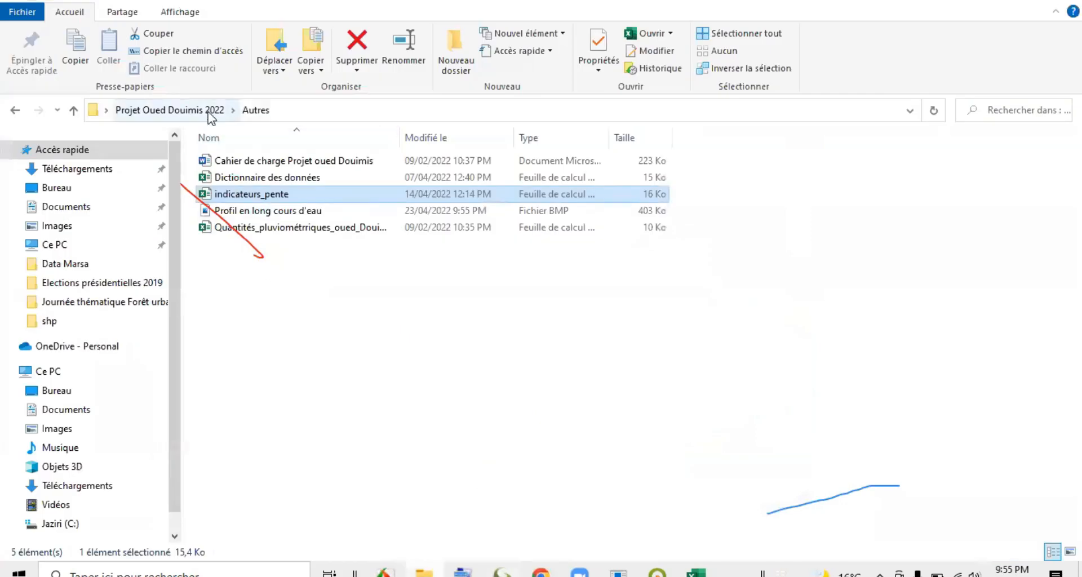
left_click(260, 211)
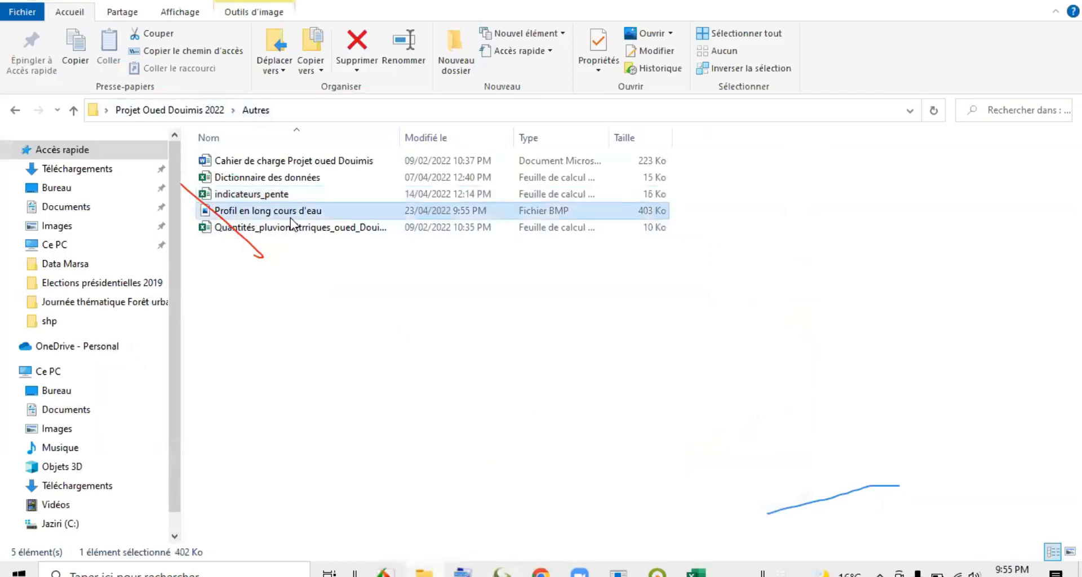
double_click(313, 216)
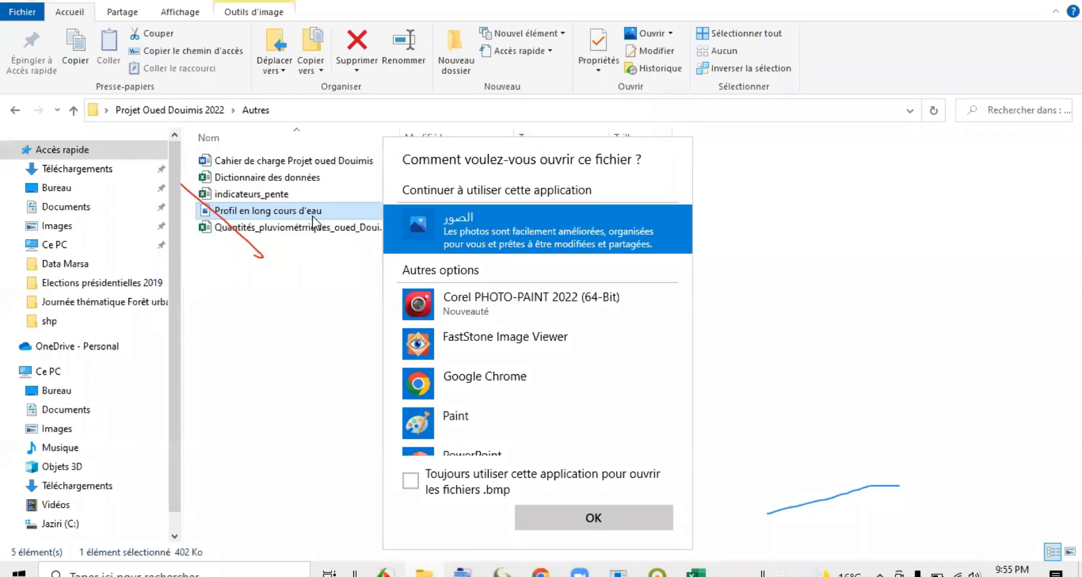
left_click(433, 482)
left_click(593, 518)
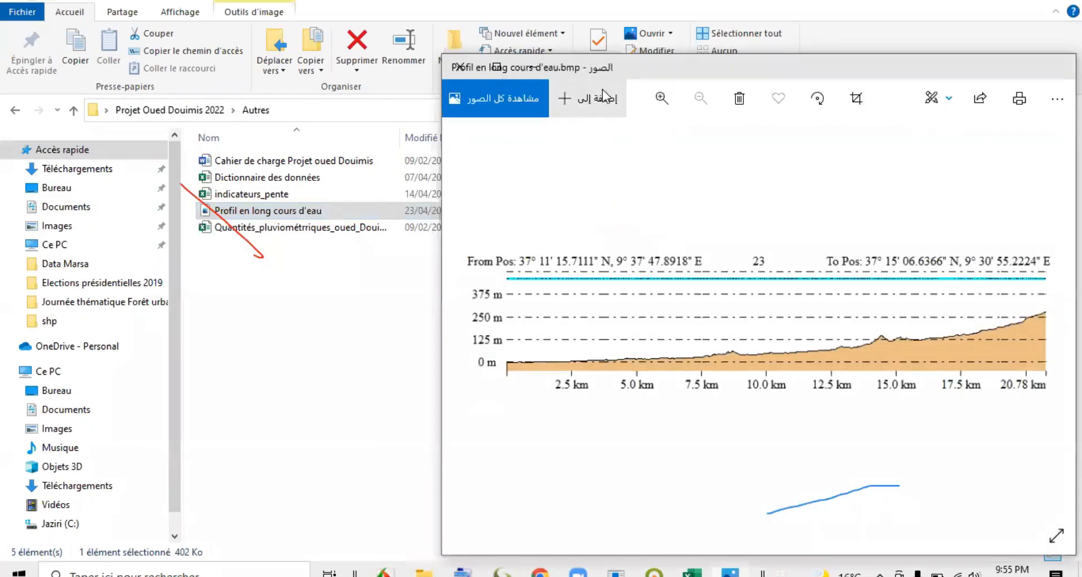
left_click_drag(651, 64, 398, 33)
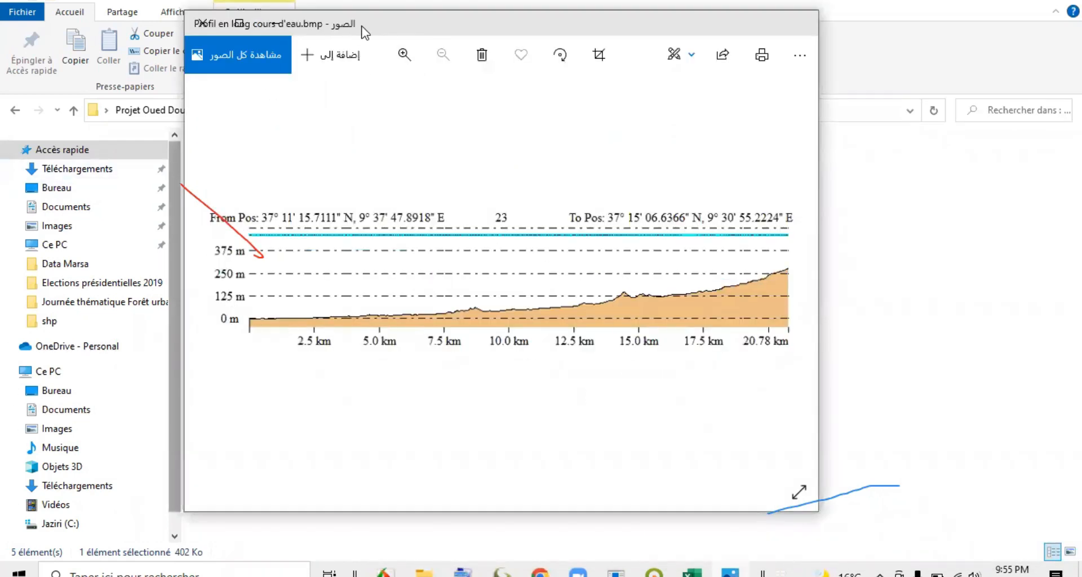
left_click_drag(363, 28, 450, 27)
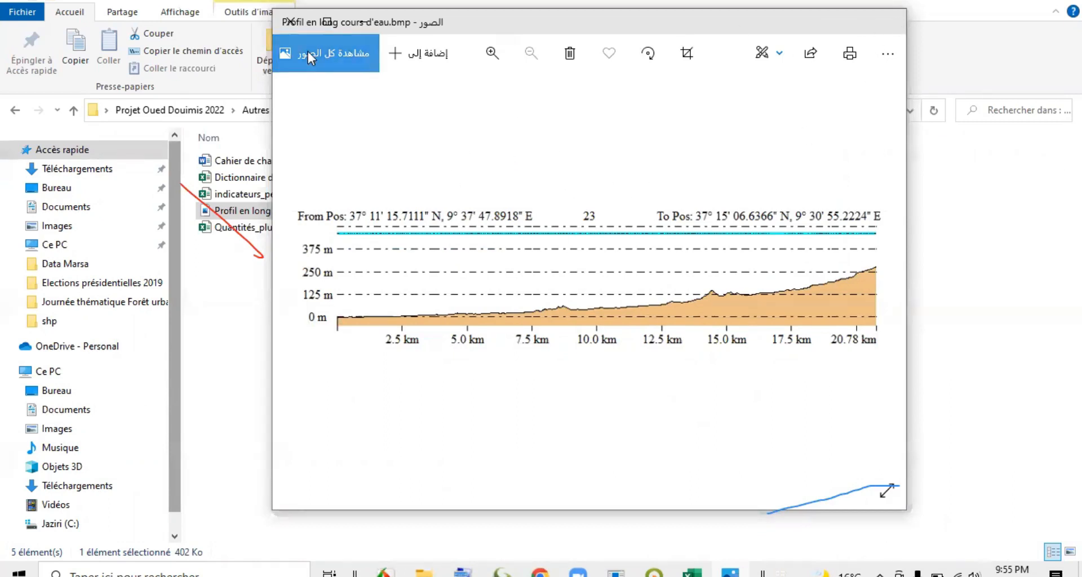
left_click(291, 22)
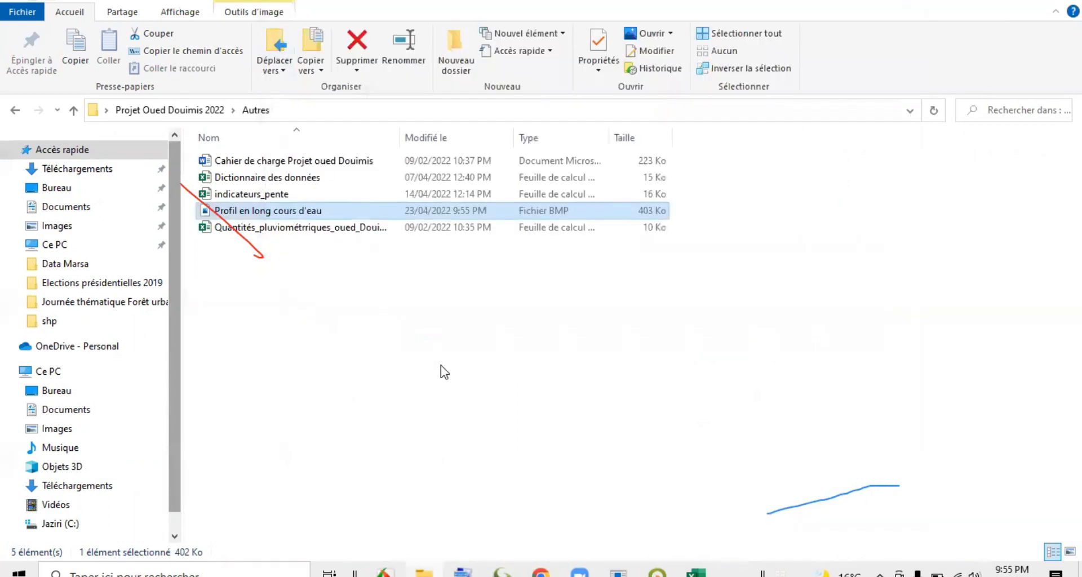
Return to Global Mapper, close the main stream's path profile, and clear the stream selection.
left_click(660, 572)
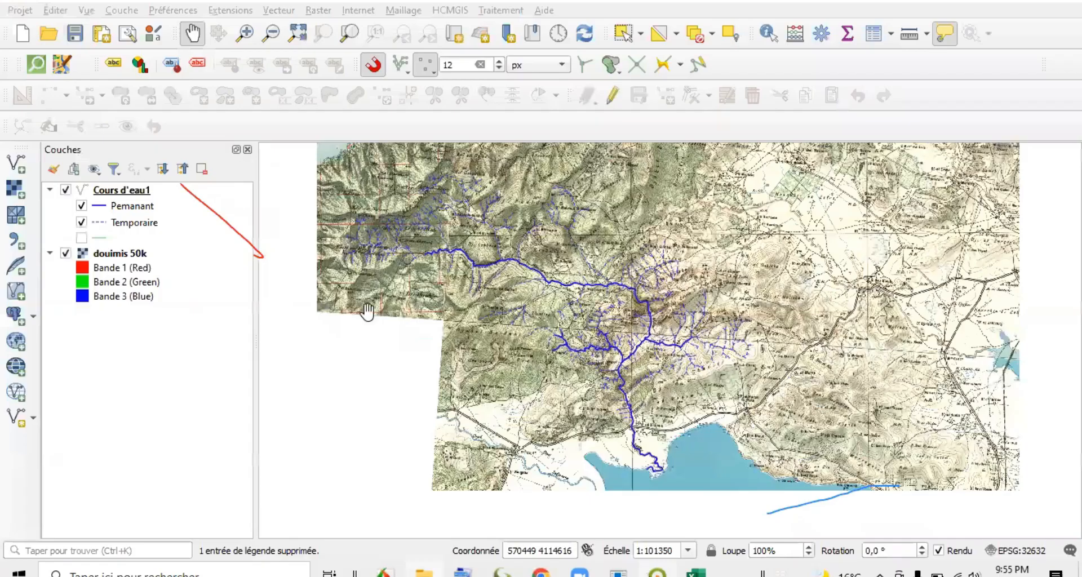
left_click(510, 572)
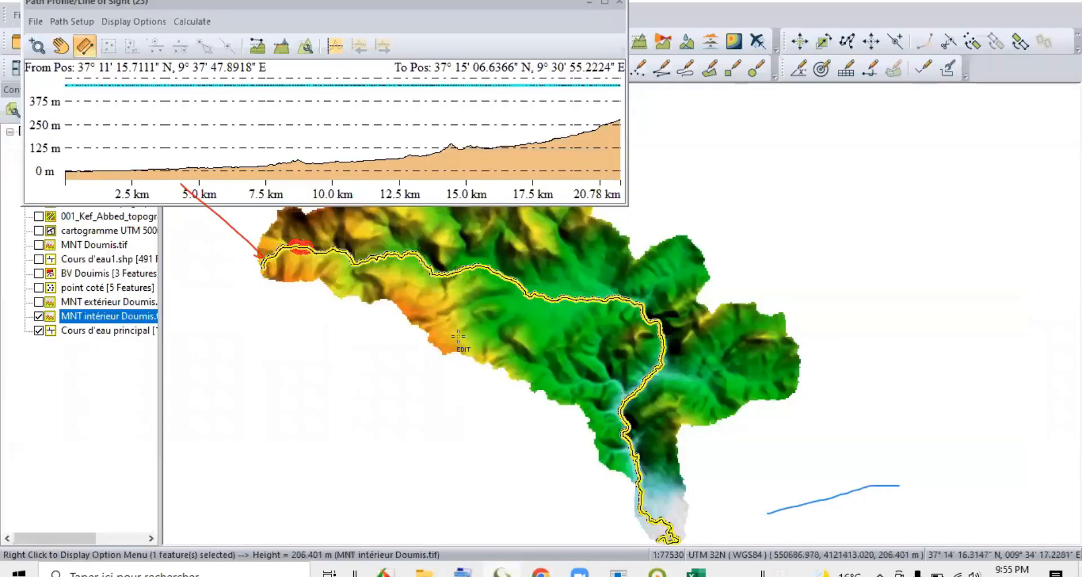
left_click(620, 3)
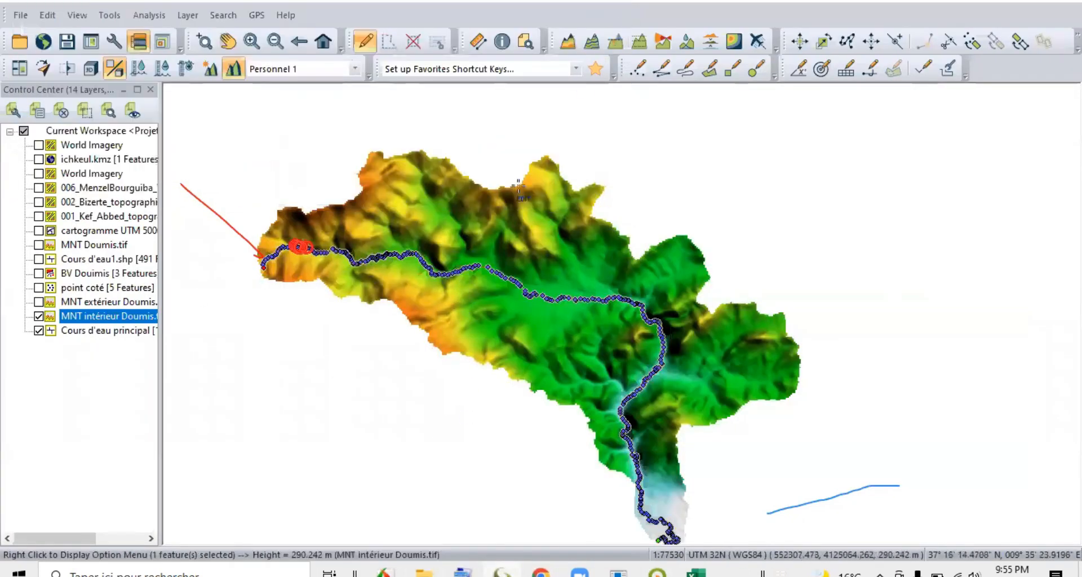
left_click(625, 188)
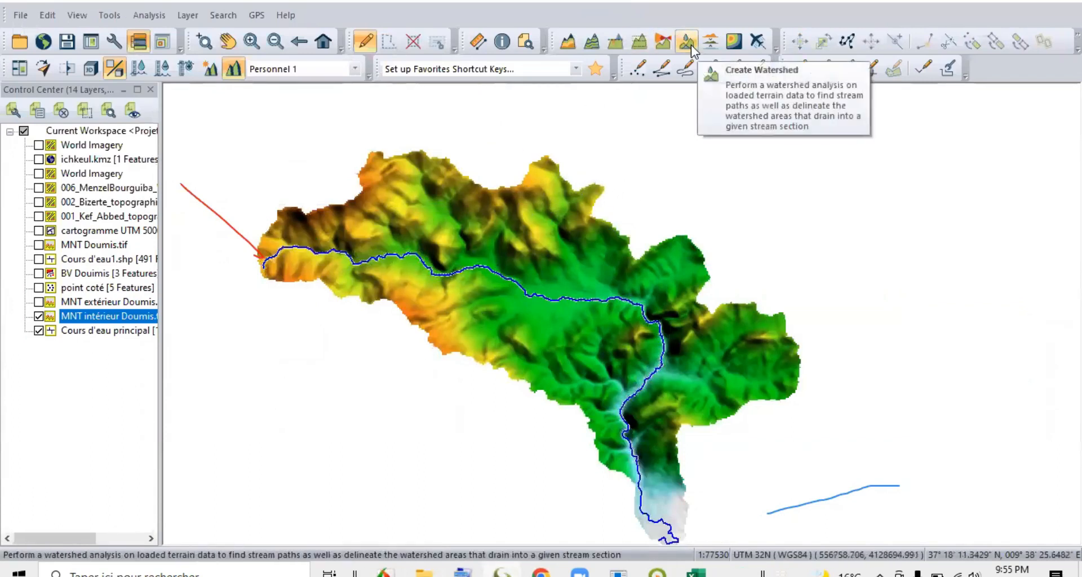
Generate a cross profile about 5.68 km long from the watershed's southwestern edge across the main stream to its northern edge, examine it, and close it.
left_click(639, 41)
left_click(443, 355)
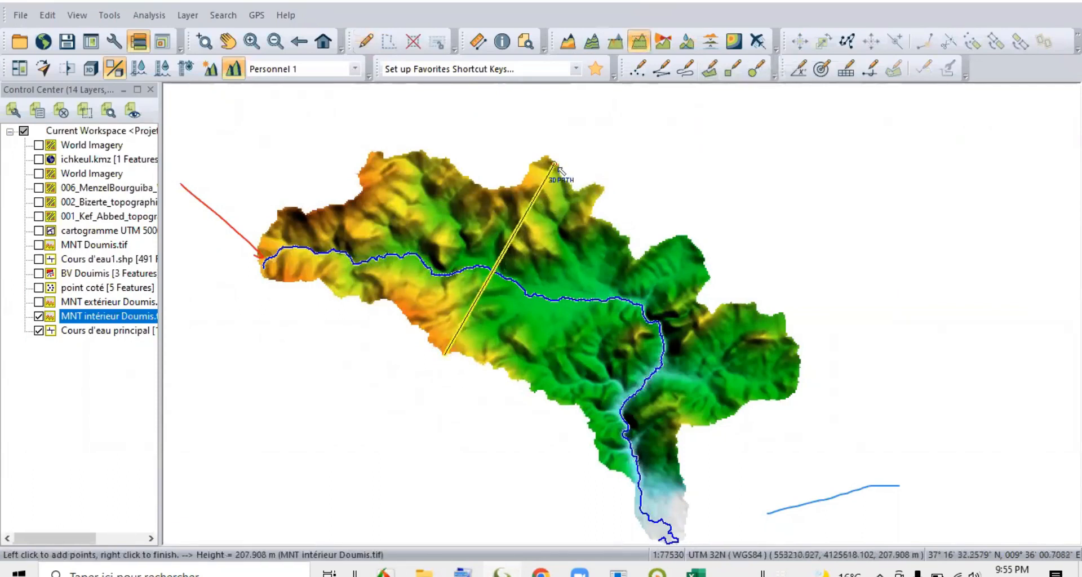
right_click(557, 166)
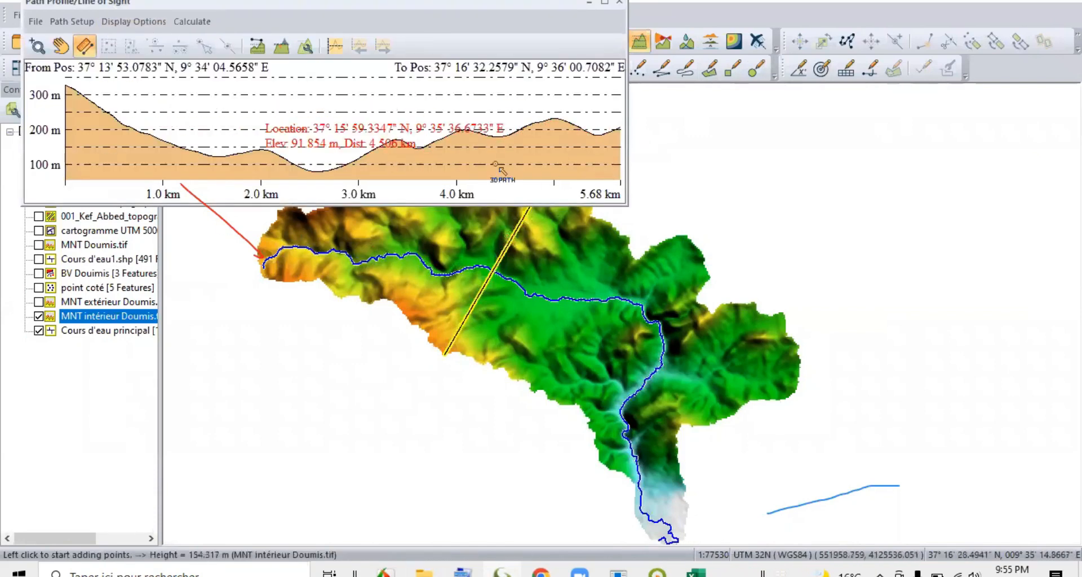
left_click_drag(440, 8, 979, 46)
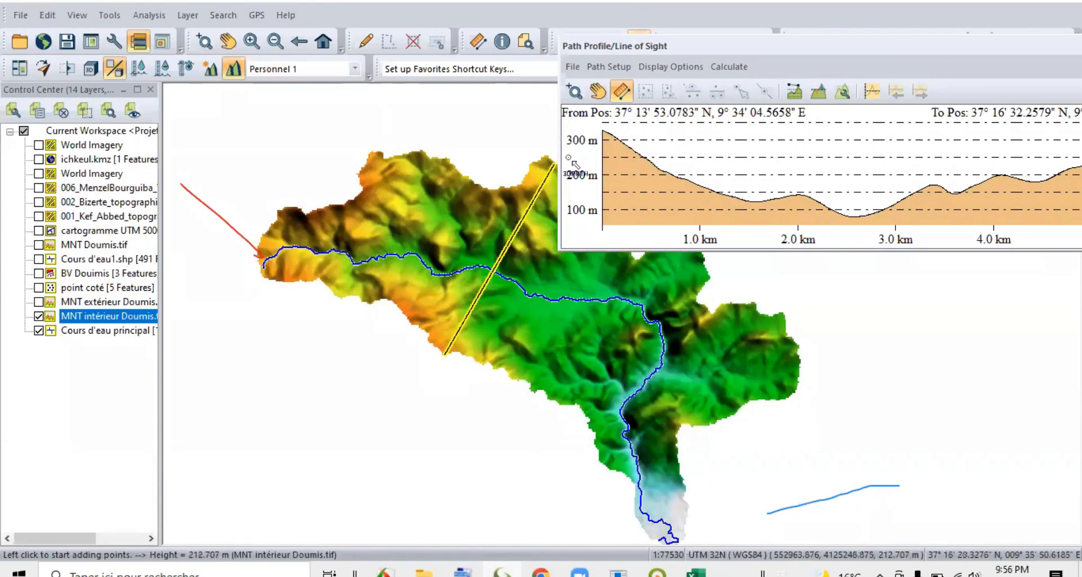
left_click_drag(838, 56, 747, 62)
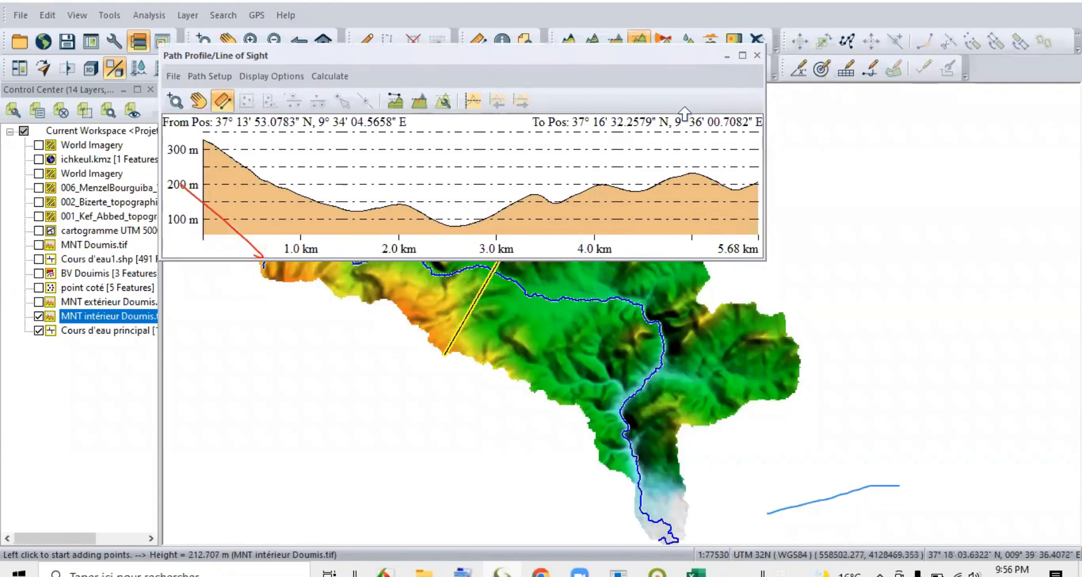
key("Escape")
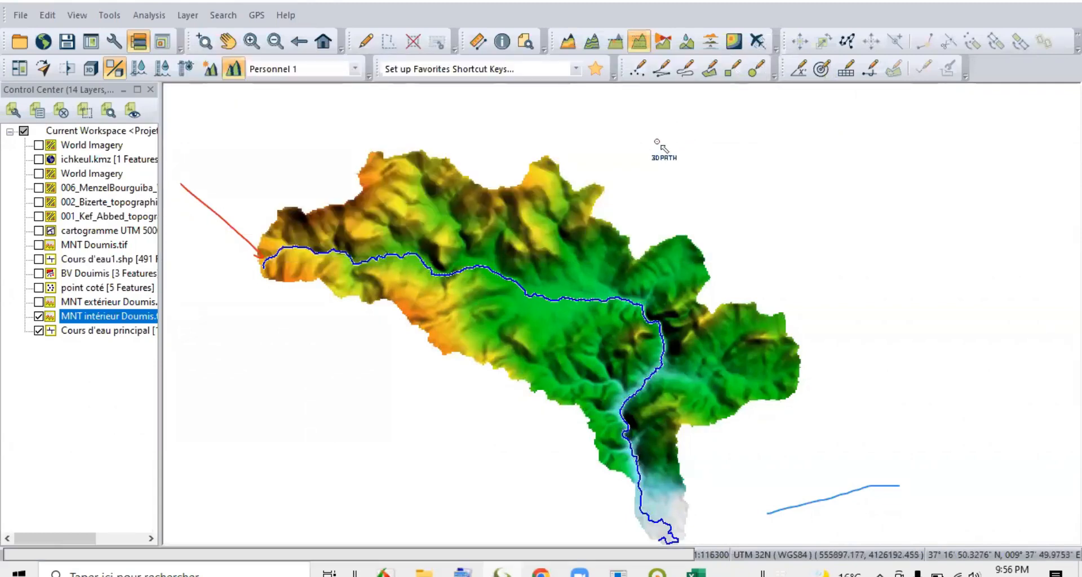
Switch to QGIS, where the Douimis topographic map and stream network are loaded.
scroll(657, 143, "down", 1)
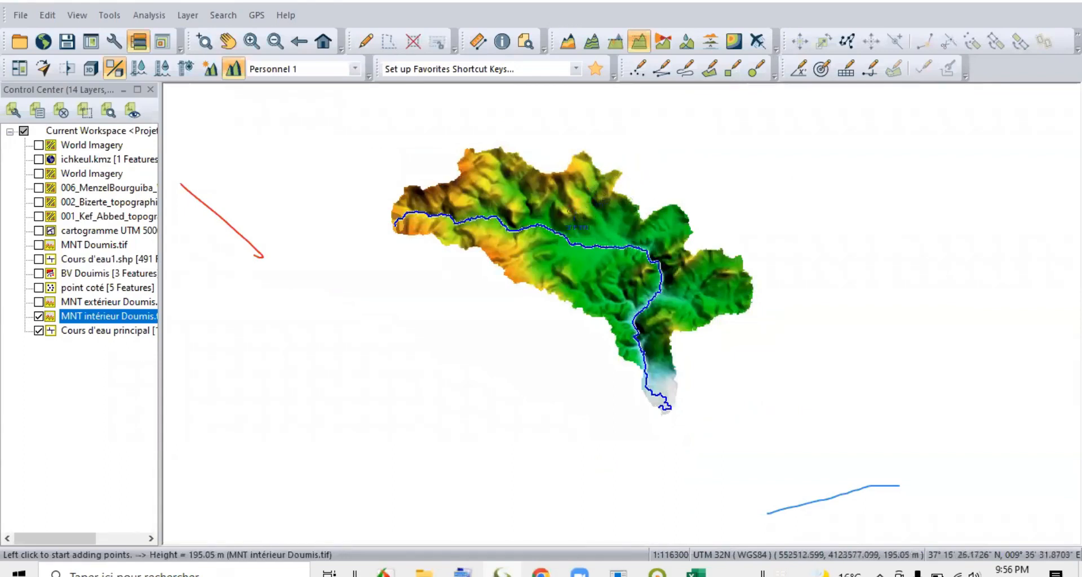
left_click(659, 572)
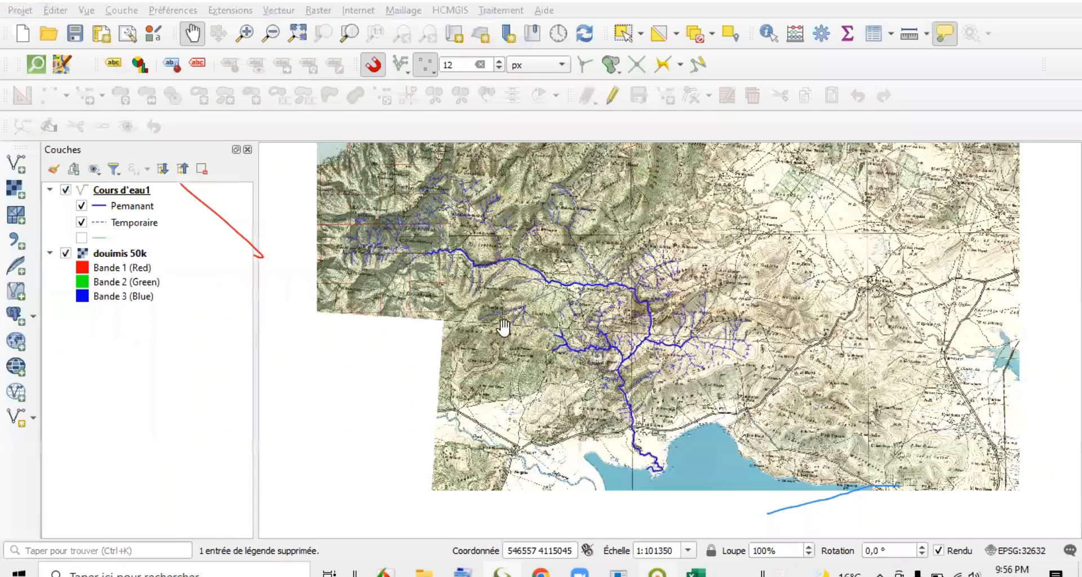
left_click_drag(457, 342, 467, 330)
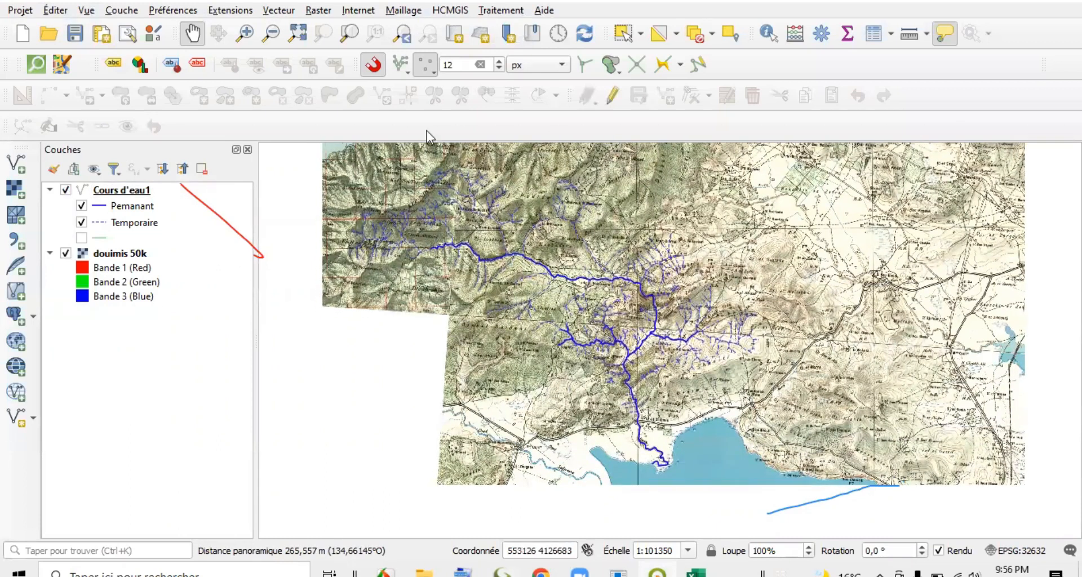
left_click(39, 35)
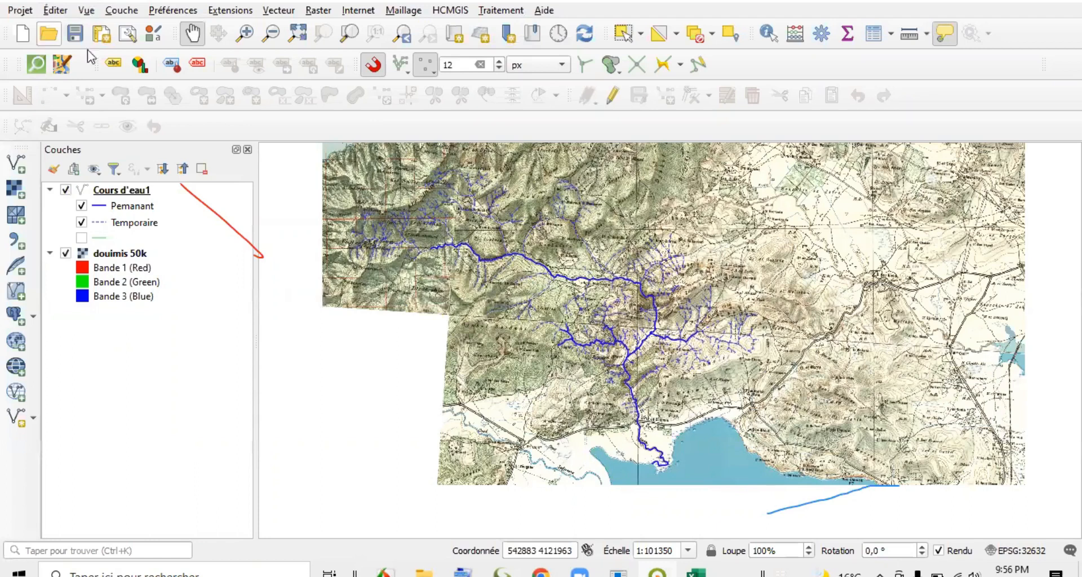
key("Escape")
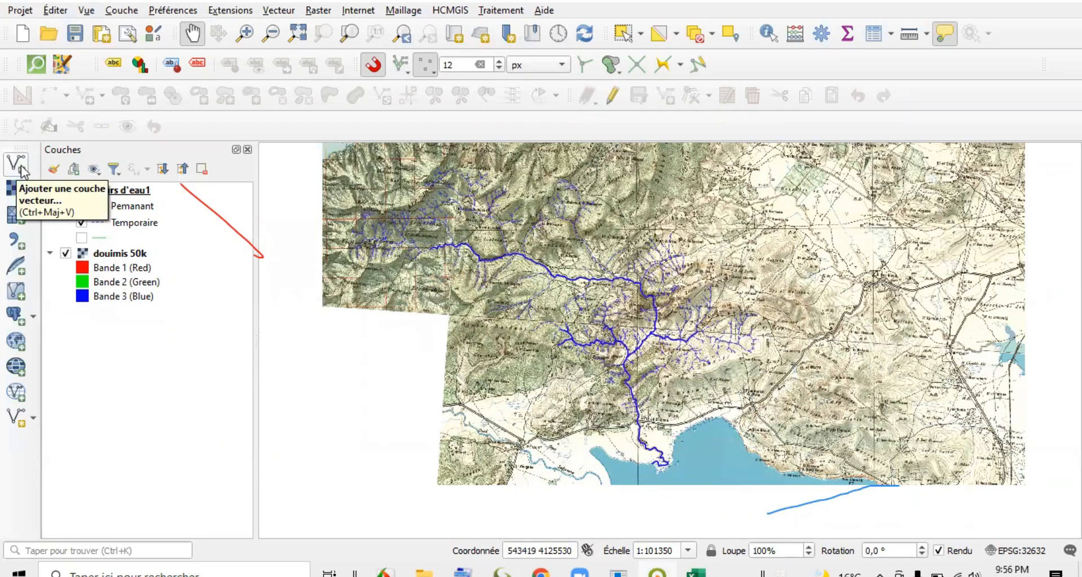
left_click(111, 14)
mouse_move(156, 66)
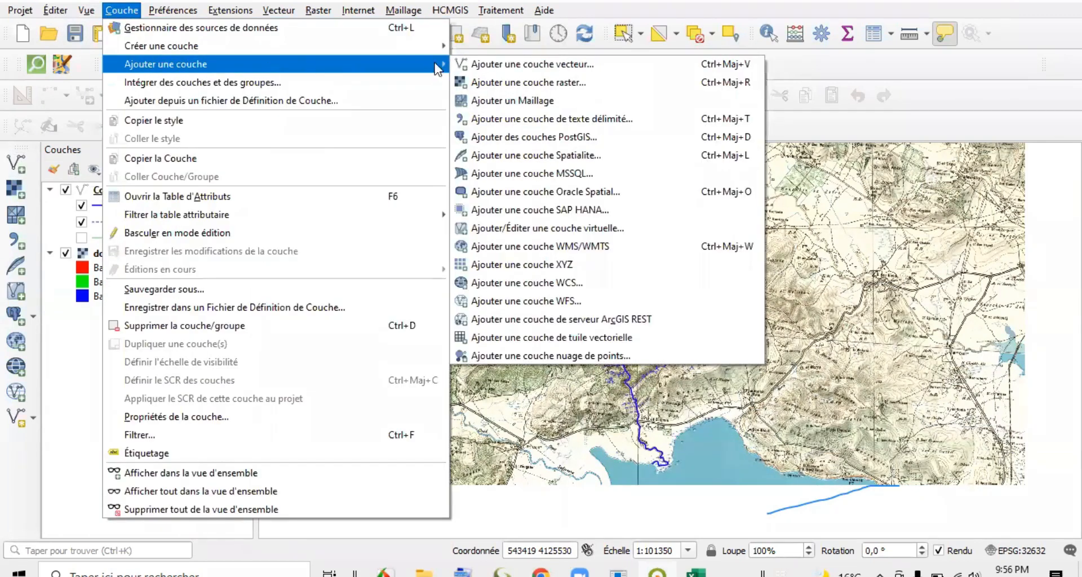
left_click(530, 65)
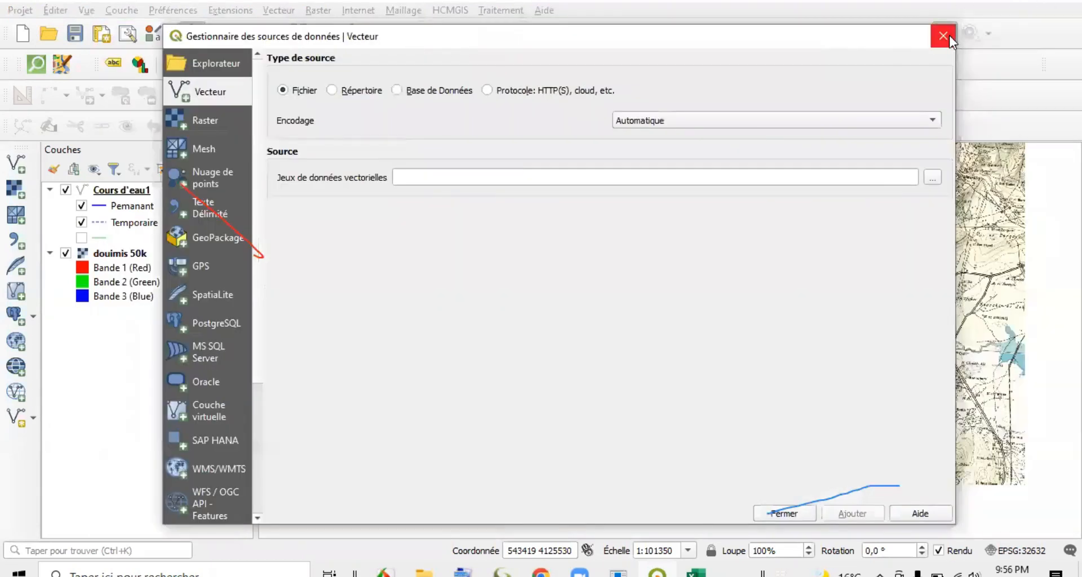
left_click(946, 36)
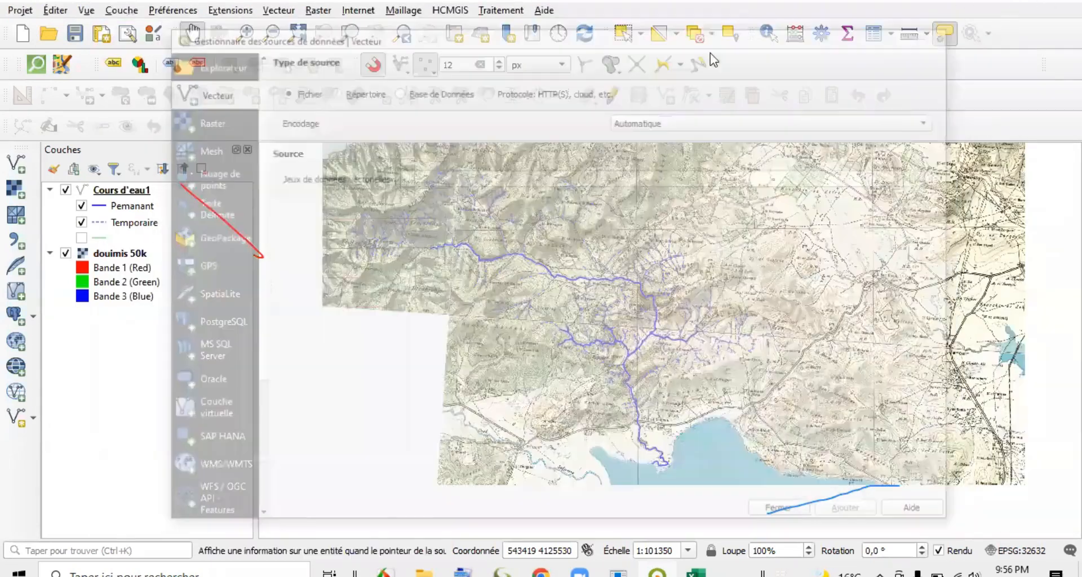
Start adding a vector layer, browse to the Vecteur\shp folder of Projet Oued Douimis 2022, and filter the files to ESRI Shapefiles.
left_click(16, 163)
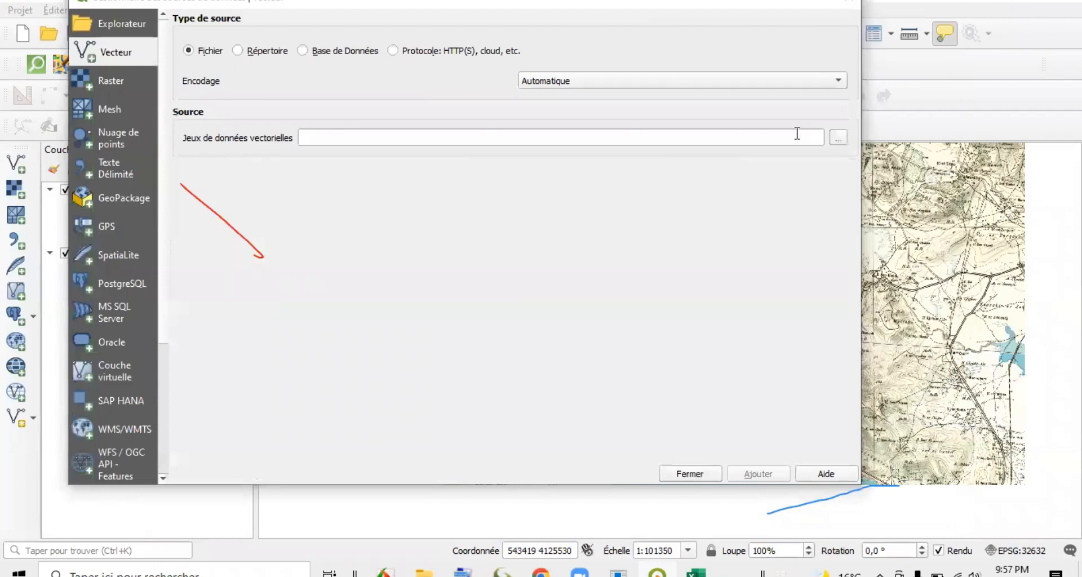
left_click(838, 139)
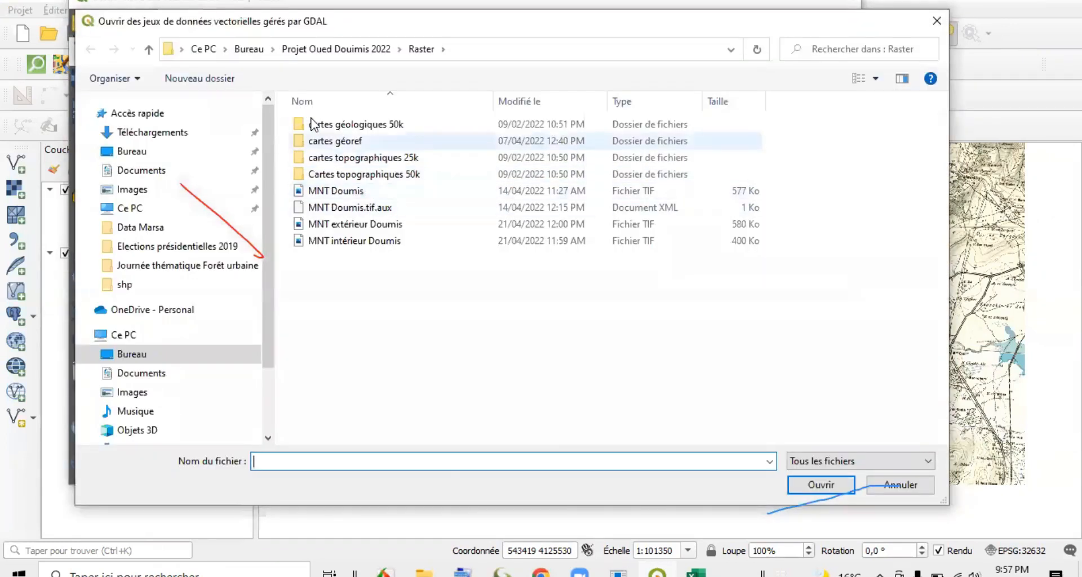
left_click(344, 49)
double_click(333, 159)
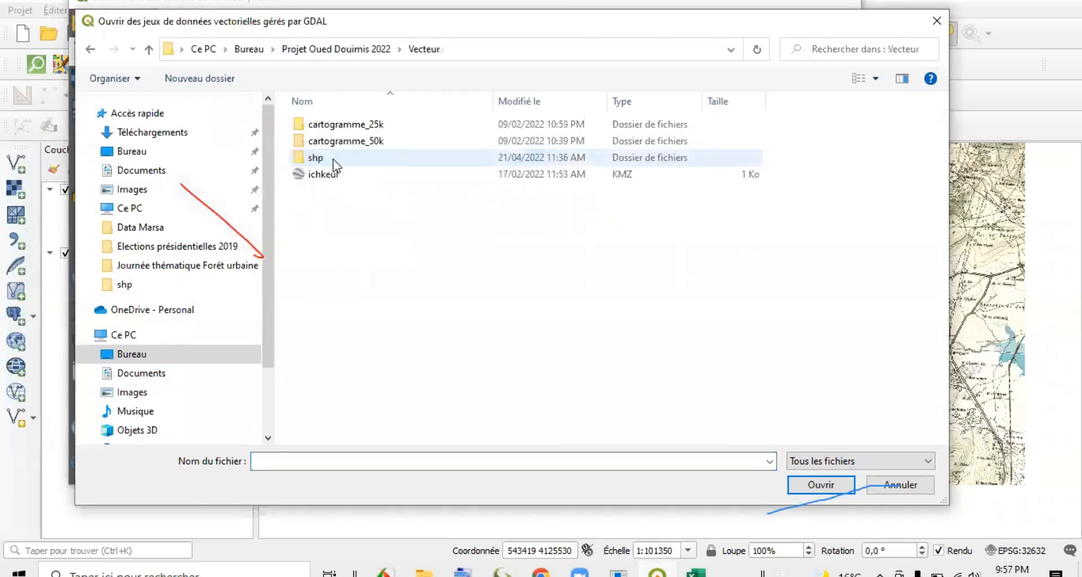
double_click(341, 160)
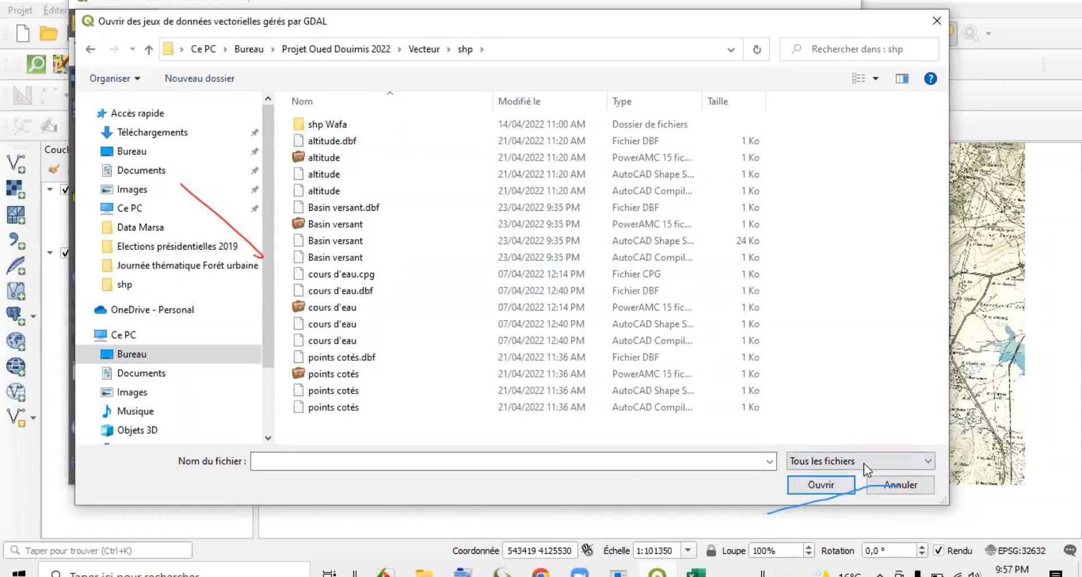
left_click(927, 461)
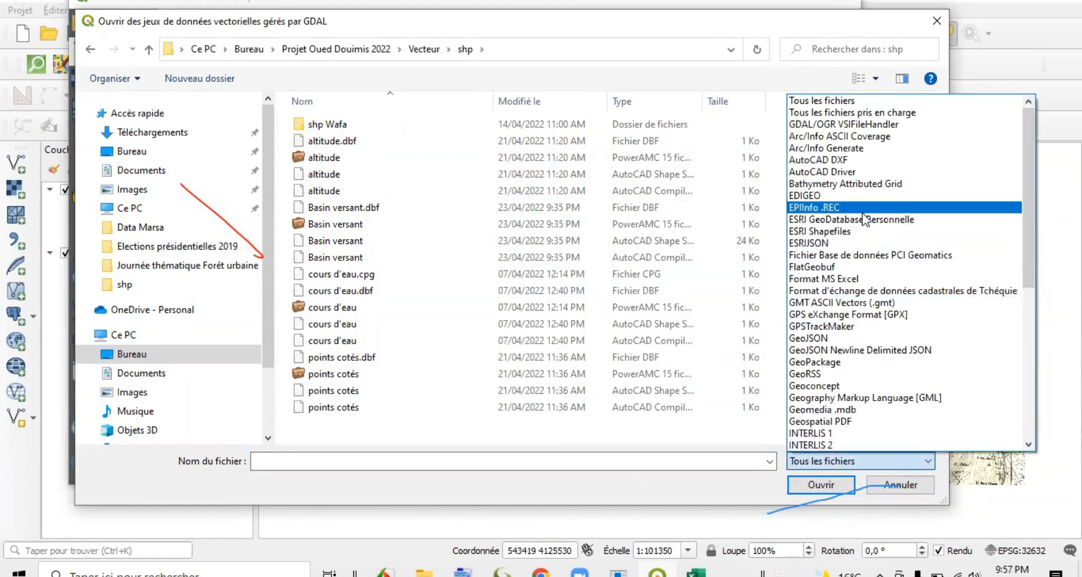
left_click(866, 232)
Add the altitude, Basin versant, cours d'eau and points cotés shapefiles to the project and close the data source manager.
left_click_drag(316, 242, 383, 141)
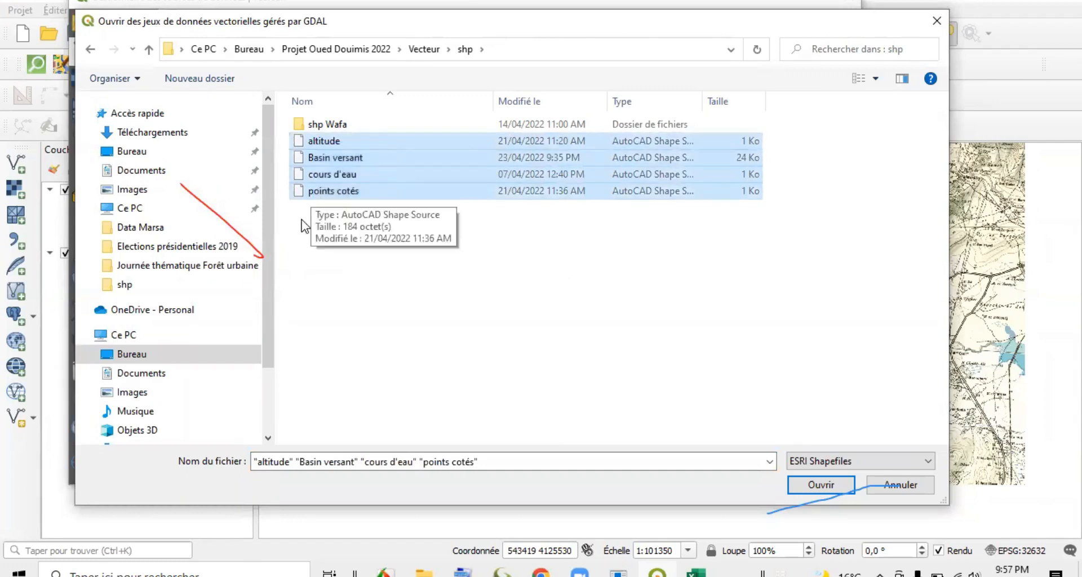
left_click_drag(307, 232, 403, 142)
left_click(806, 485)
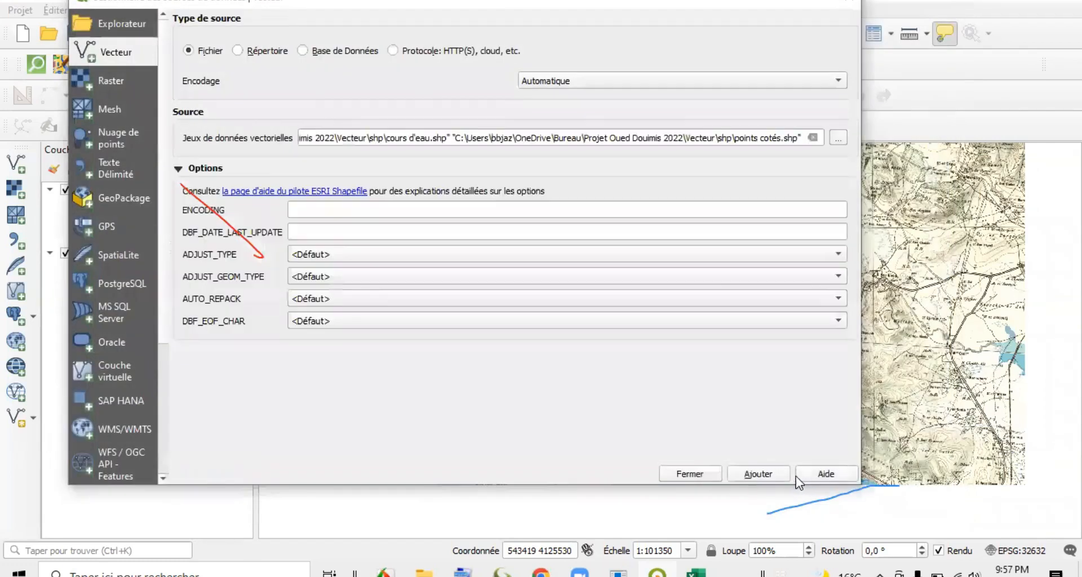
left_click(753, 474)
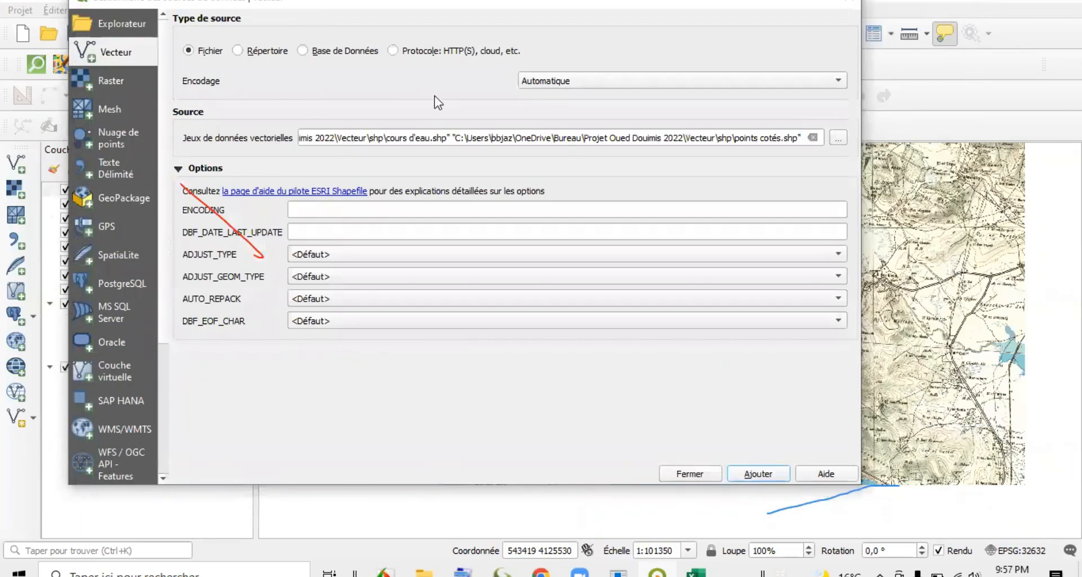
left_click_drag(422, 14, 466, 7)
left_click(733, 473)
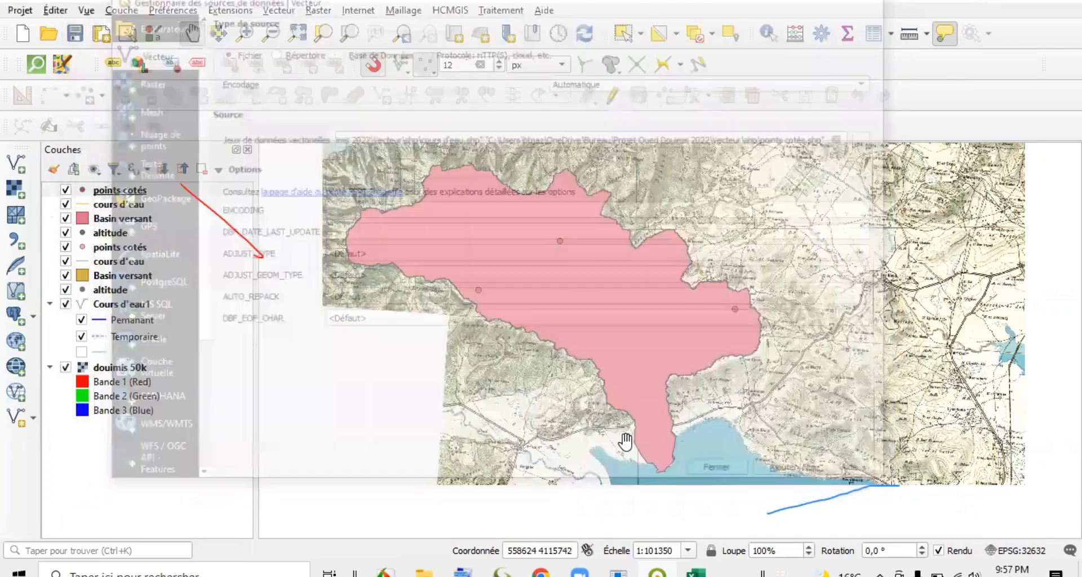
Remove the lower duplicate set of the points cotés, cours d'eau, Basin versant and altitude layers.
left_click(117, 251)
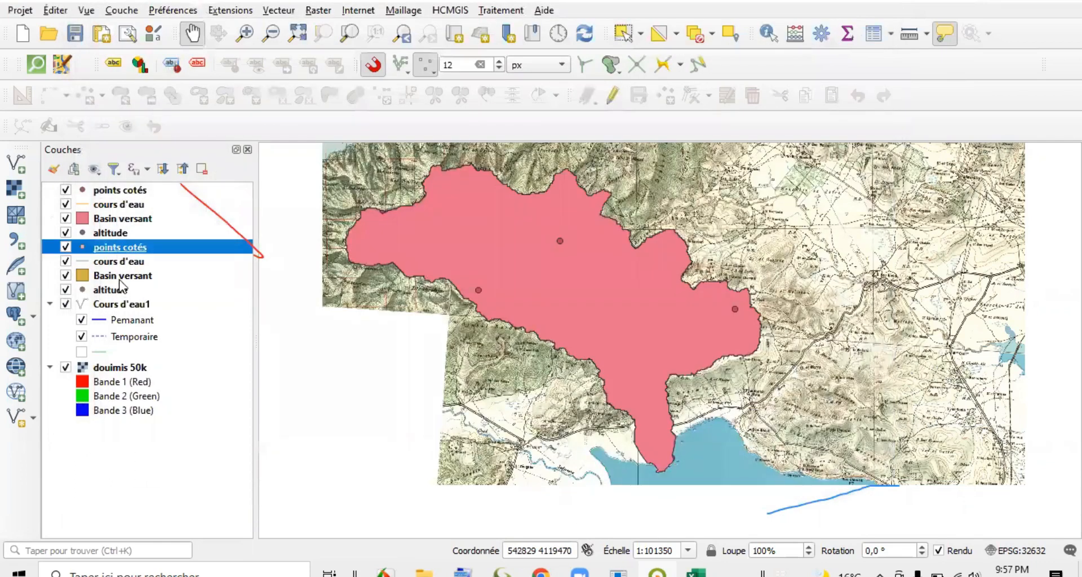
left_click(113, 292, "shift")
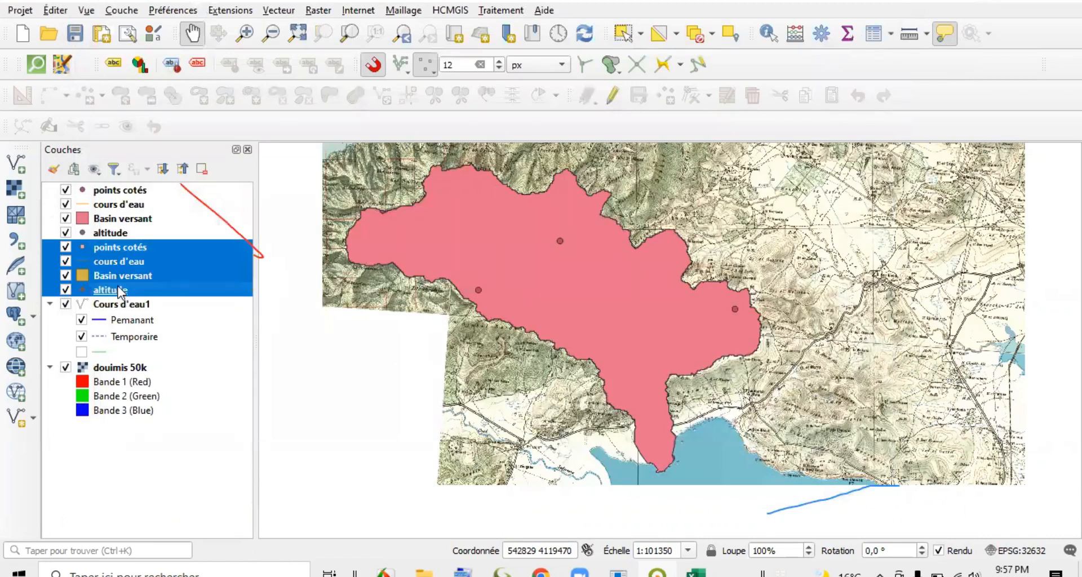
right_click(113, 291)
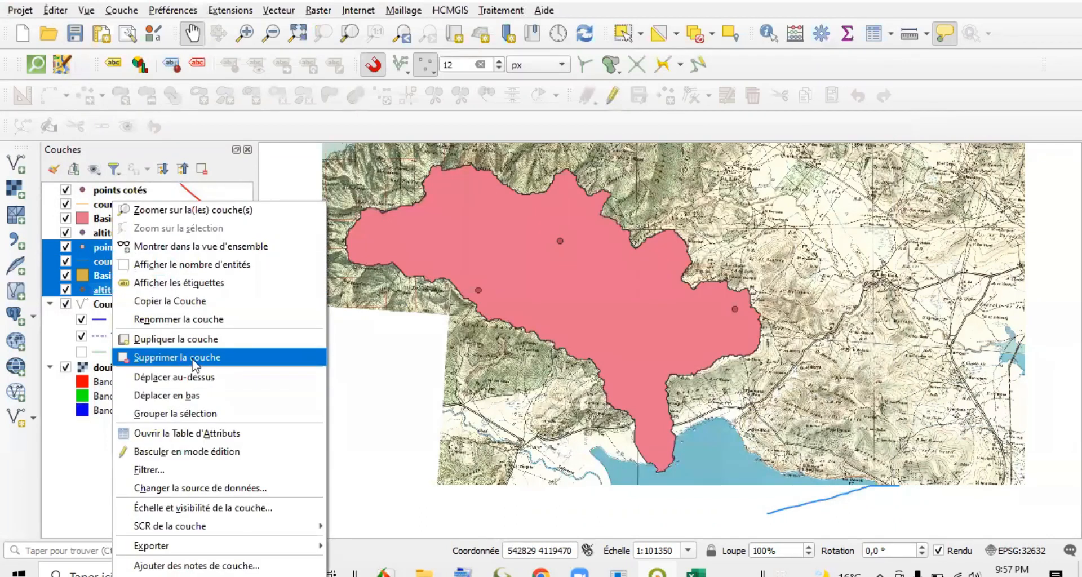
left_click(182, 357)
left_click(547, 297)
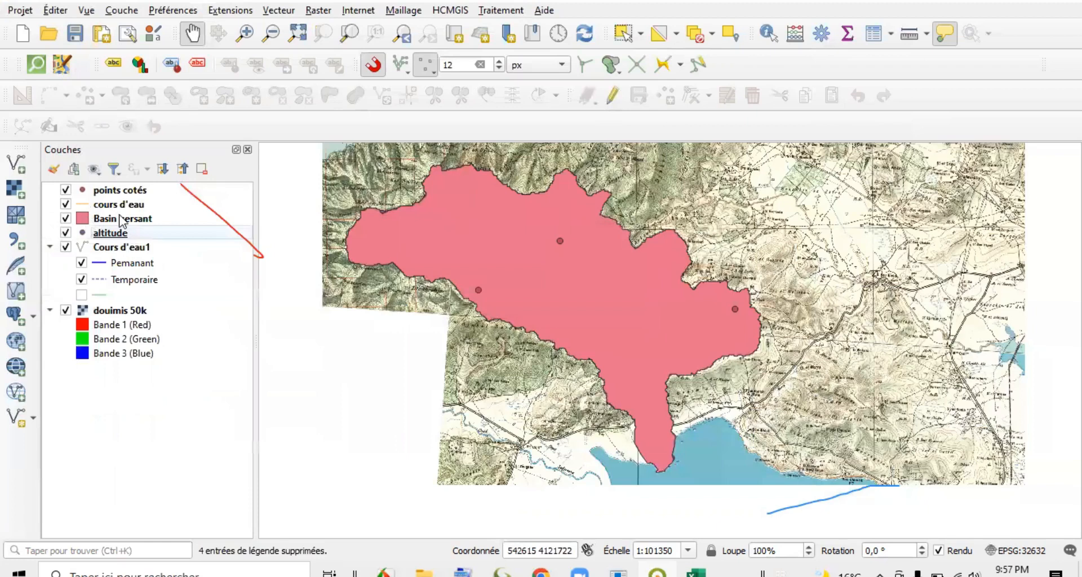
Check the points cotés layer's visibility and remove the cours d'eau layer from the project.
left_click(66, 192)
left_click(65, 192)
left_click(66, 205)
left_click(119, 207)
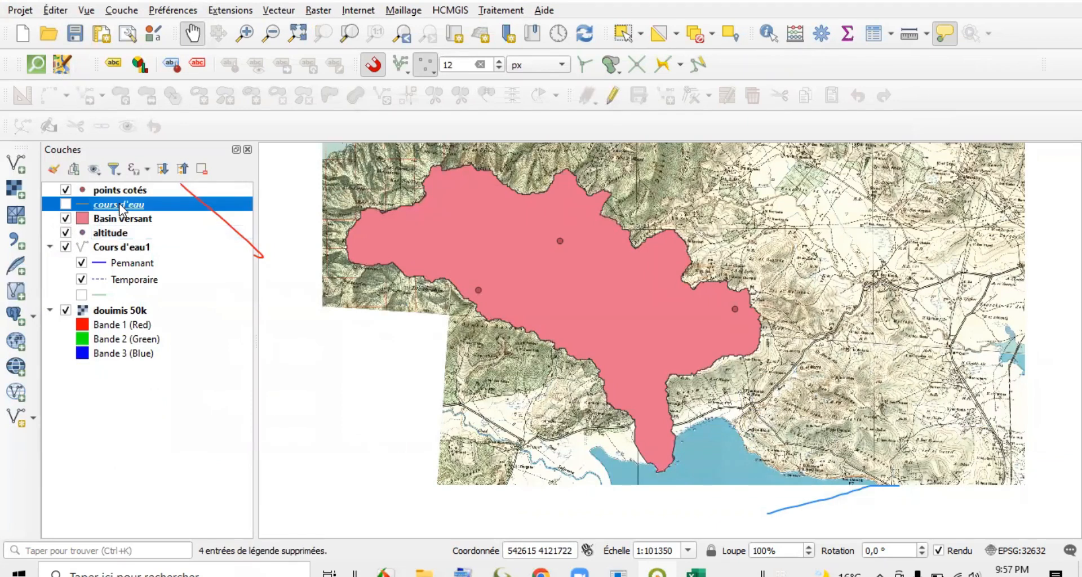
right_click(119, 206)
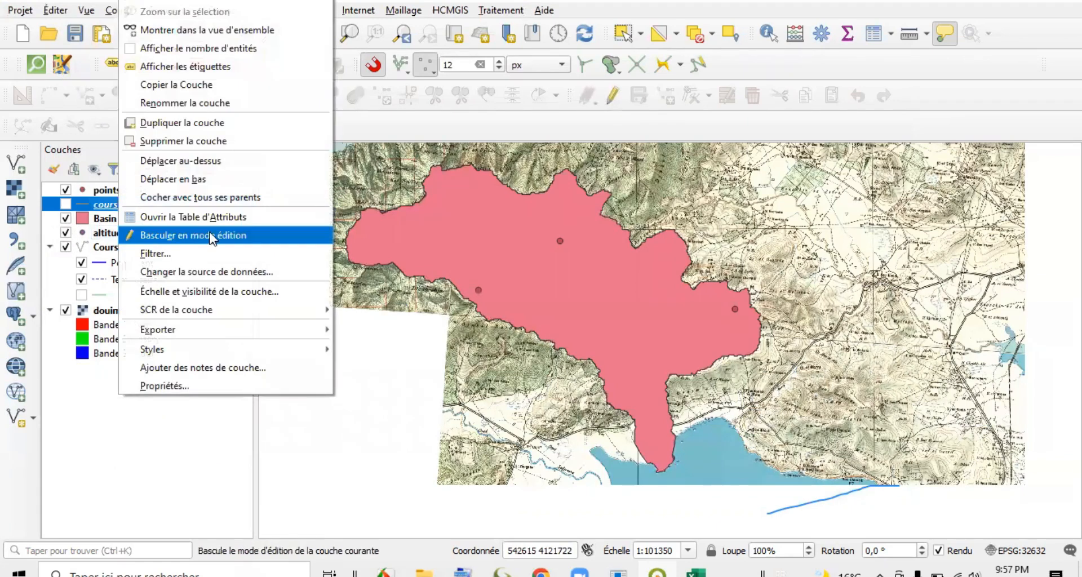
left_click(189, 140)
left_click(495, 294)
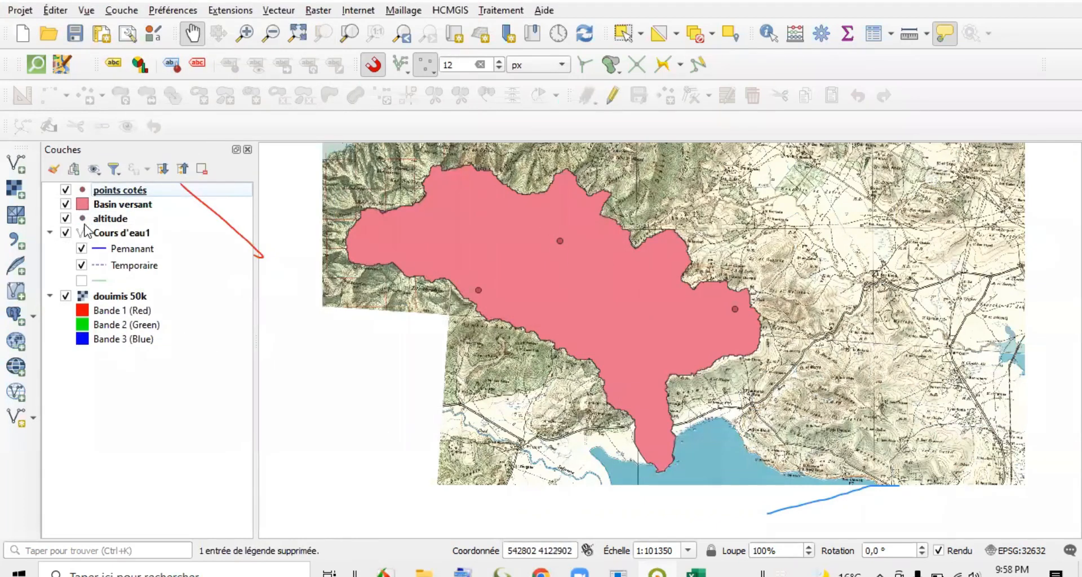
Hide the points cotés layer and toggle the Basin versant layer off and back on.
left_click(69, 193)
left_click(65, 191)
left_click(66, 204)
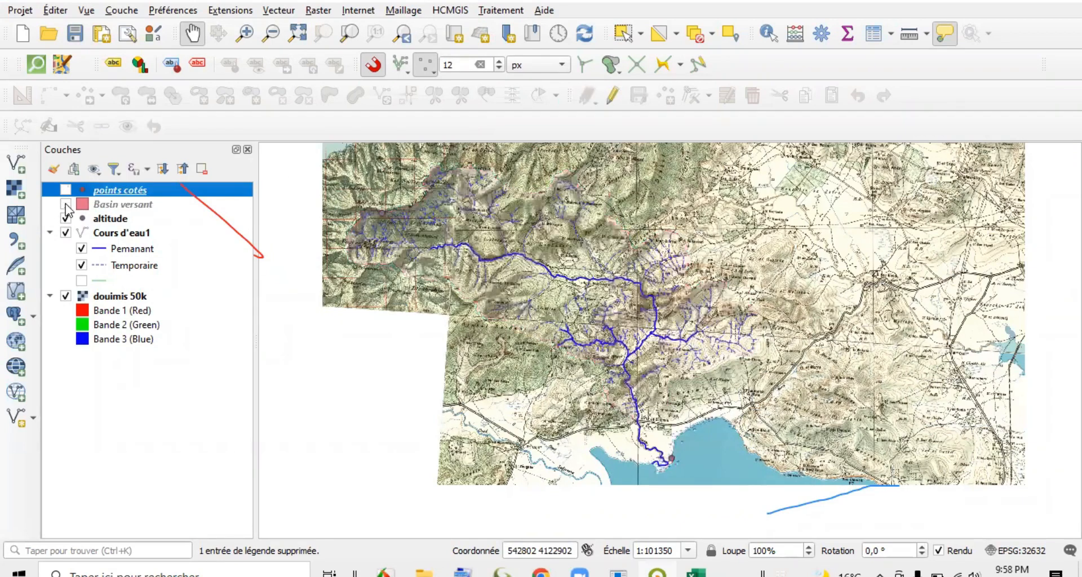
left_click(66, 205)
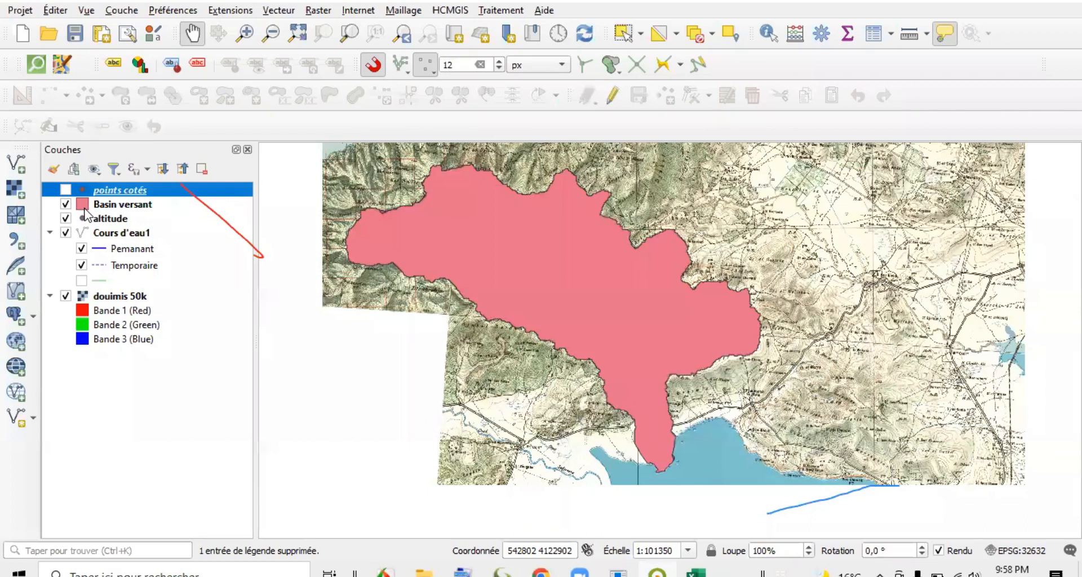
Style the Basin versant layer's simple fill with a transparent fill colour and a 0.46 mm stroke width.
left_click(83, 210)
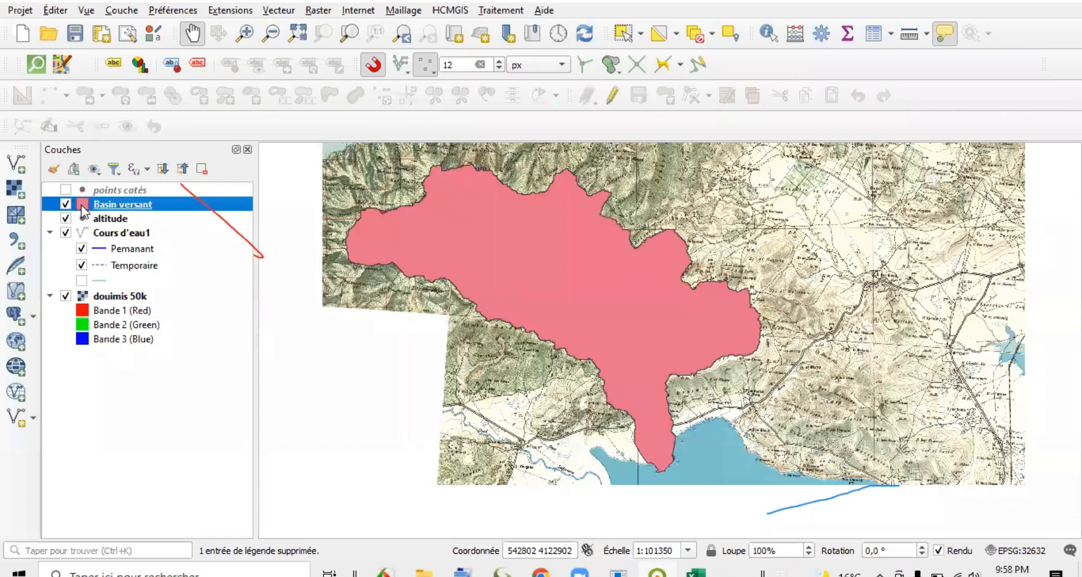
double_click(80, 207)
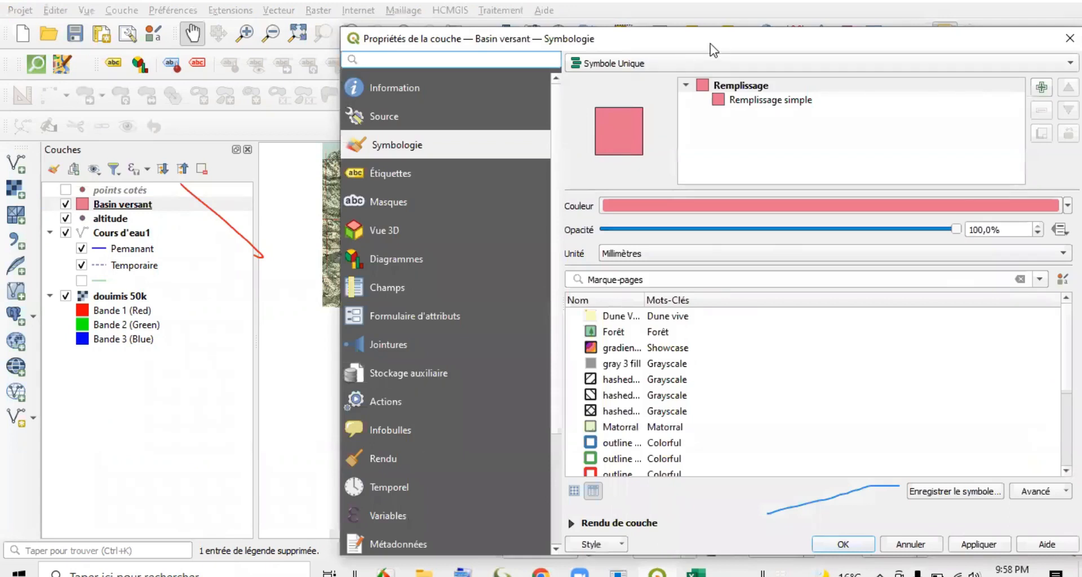
left_click_drag(710, 43, 587, 1)
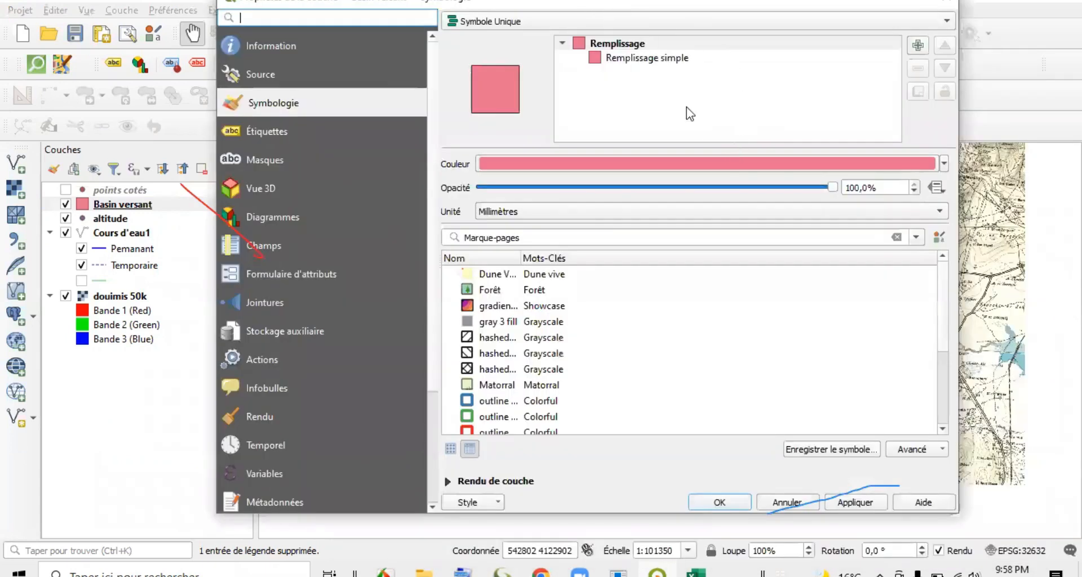
left_click(662, 58)
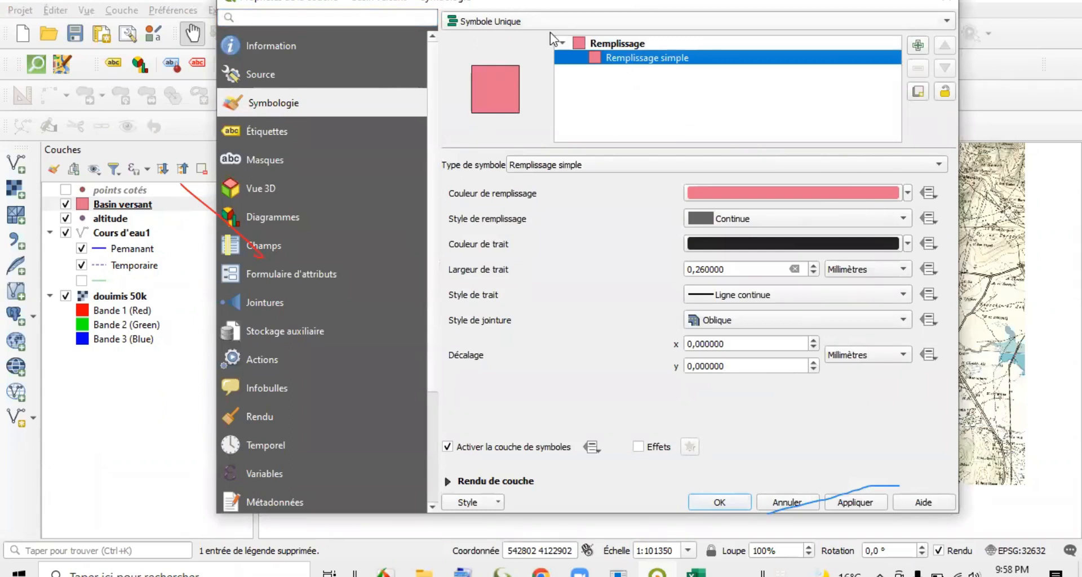
left_click(909, 196)
left_click(755, 5)
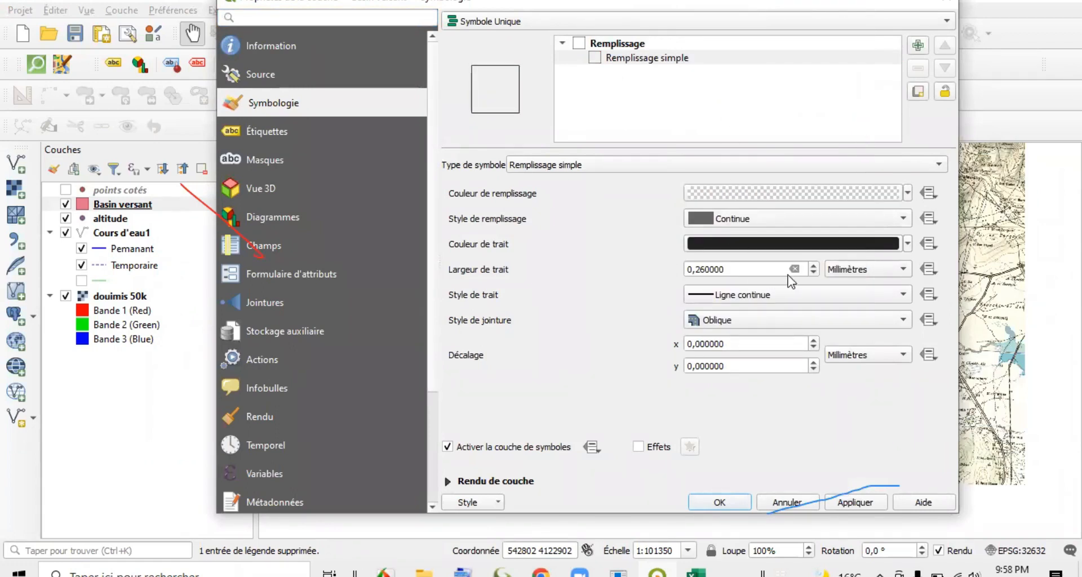
left_click(813, 265)
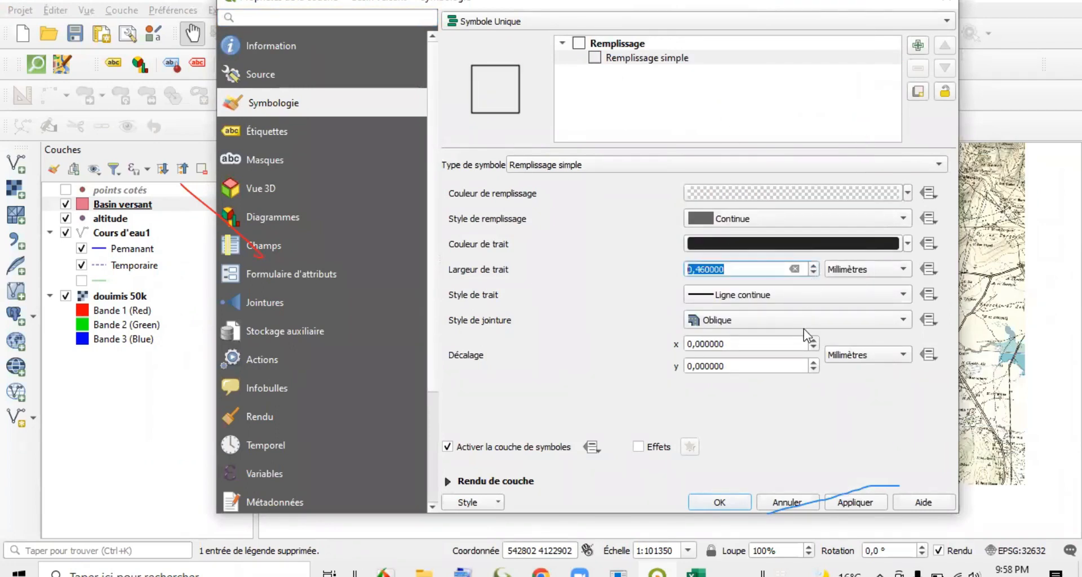
left_click(858, 508)
left_click(720, 502)
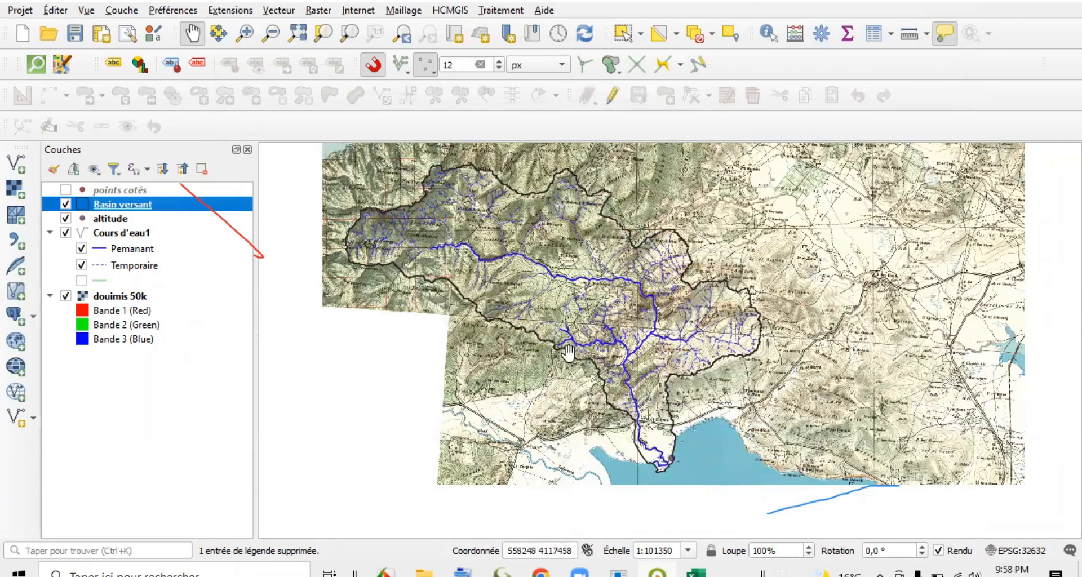
Hide the douimis 50k raster map and centre the watershed outline with its streams in the map view.
left_click(65, 296)
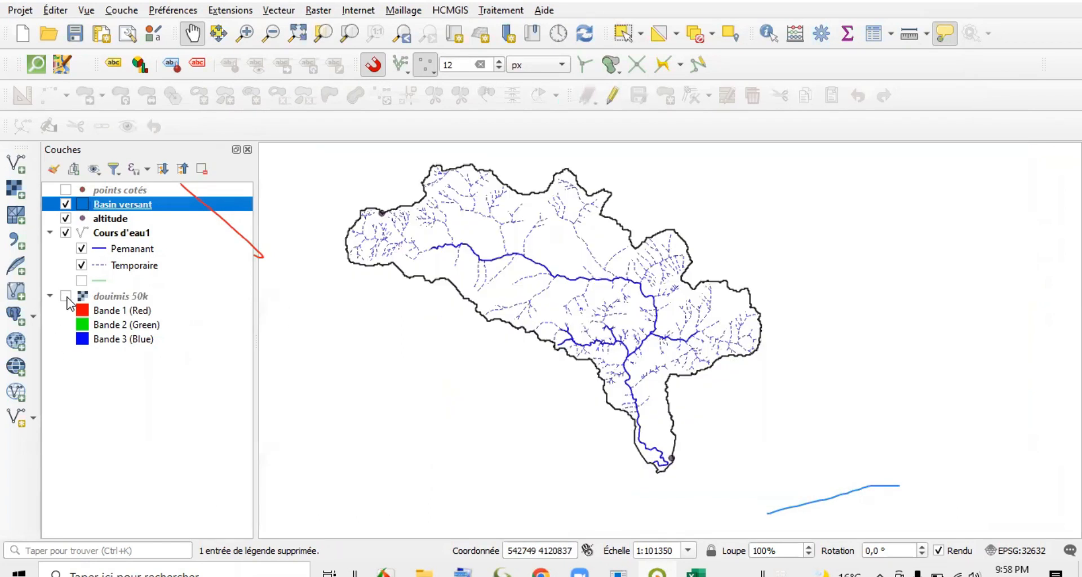
left_click_drag(502, 394, 529, 398)
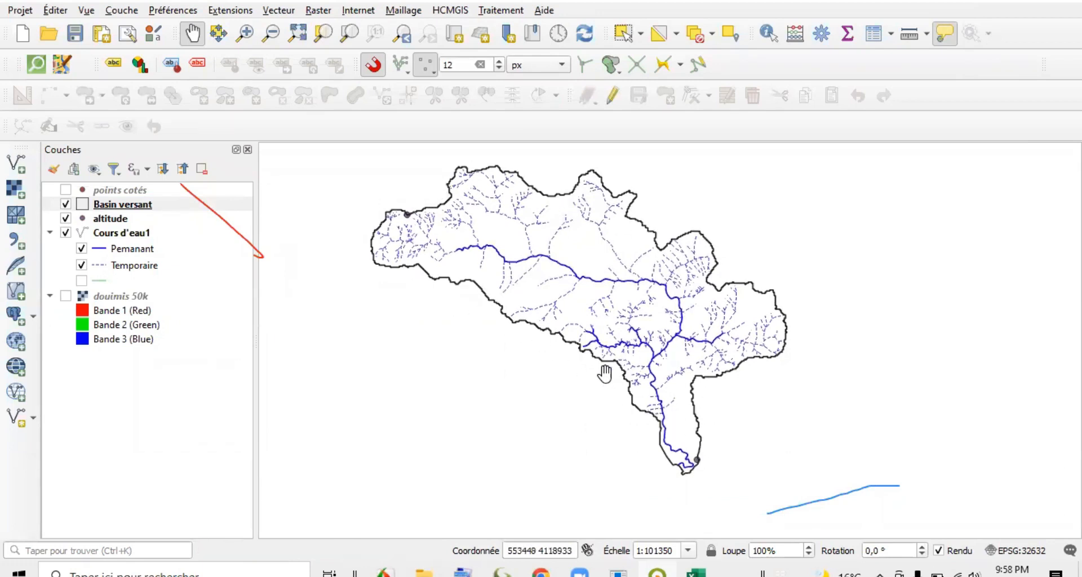
left_click_drag(605, 374, 622, 378)
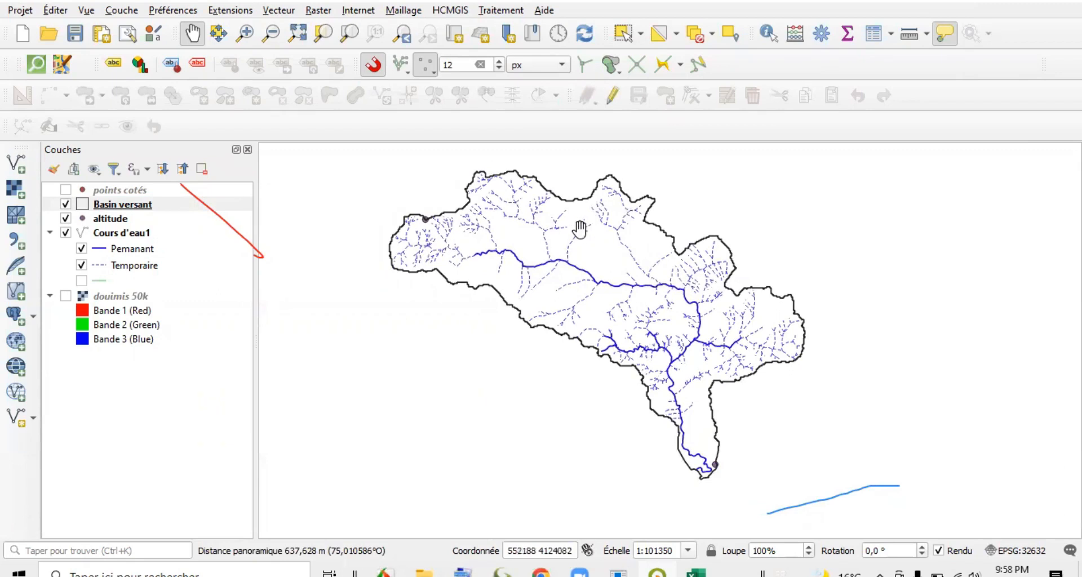
Collapse the band legend of the douimis 50k raster in the layer list.
left_click_drag(570, 241, 576, 240)
mouse_move(576, 241)
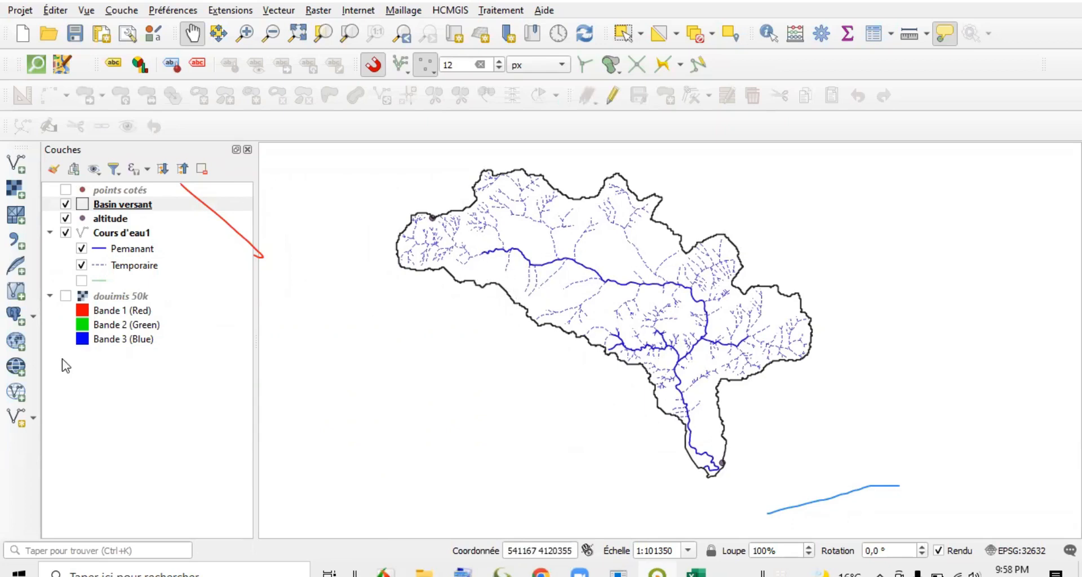
left_click(48, 296)
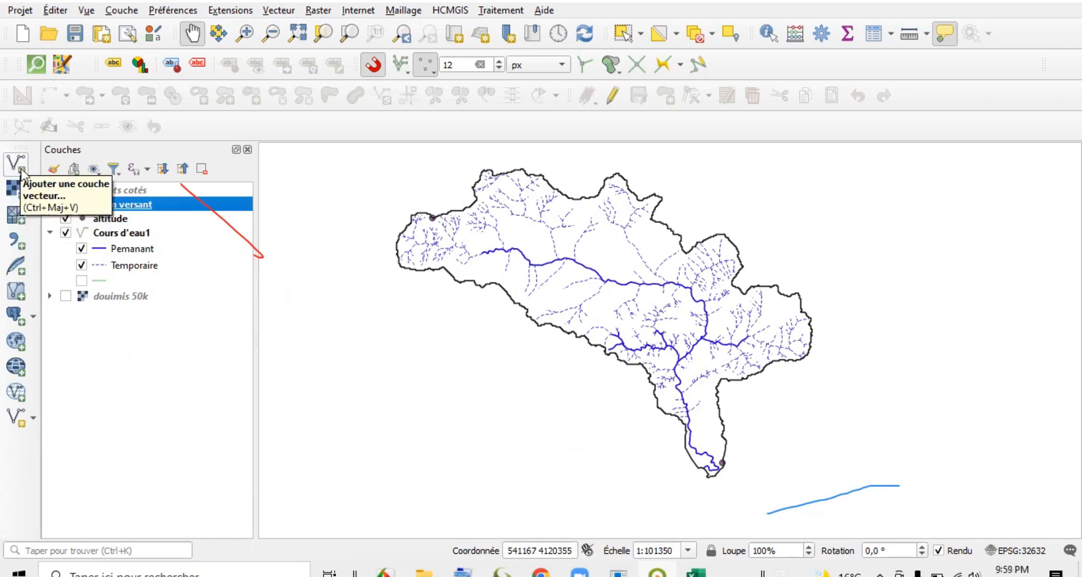
left_click(16, 188)
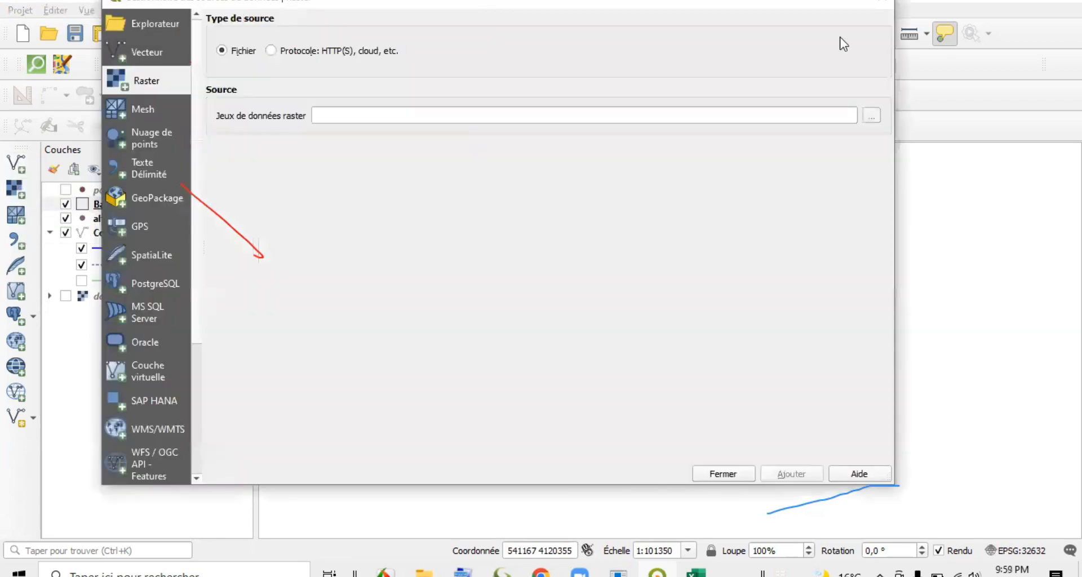
left_click(883, 2)
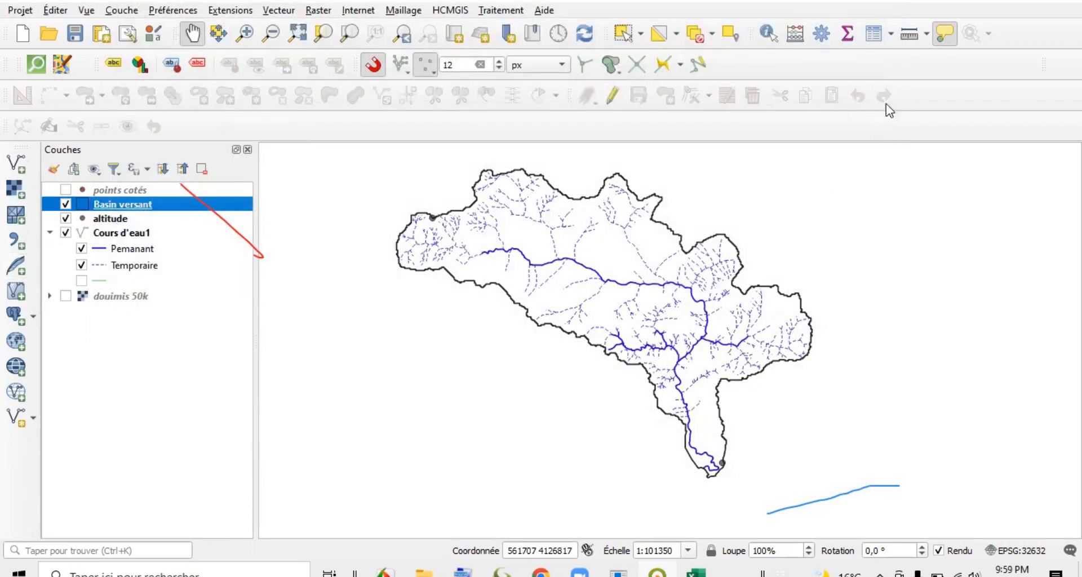
right_click(936, 71)
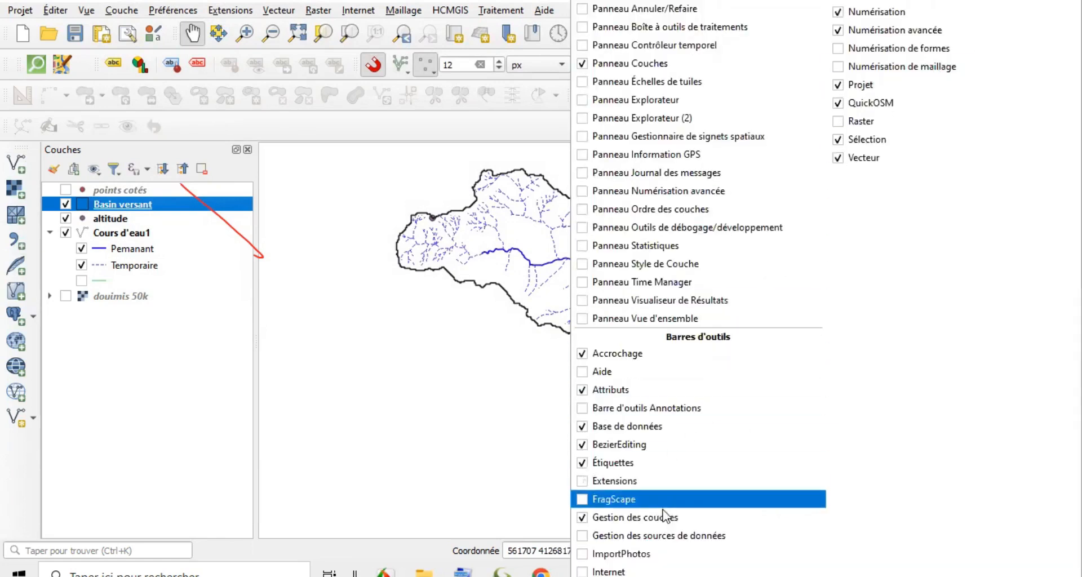
Add the MNT extérieur Doumis and MNT intérieur Doumis TIF rasters from the Projet Oued Douimis 2022 Raster folder to the project.
left_click(19, 191)
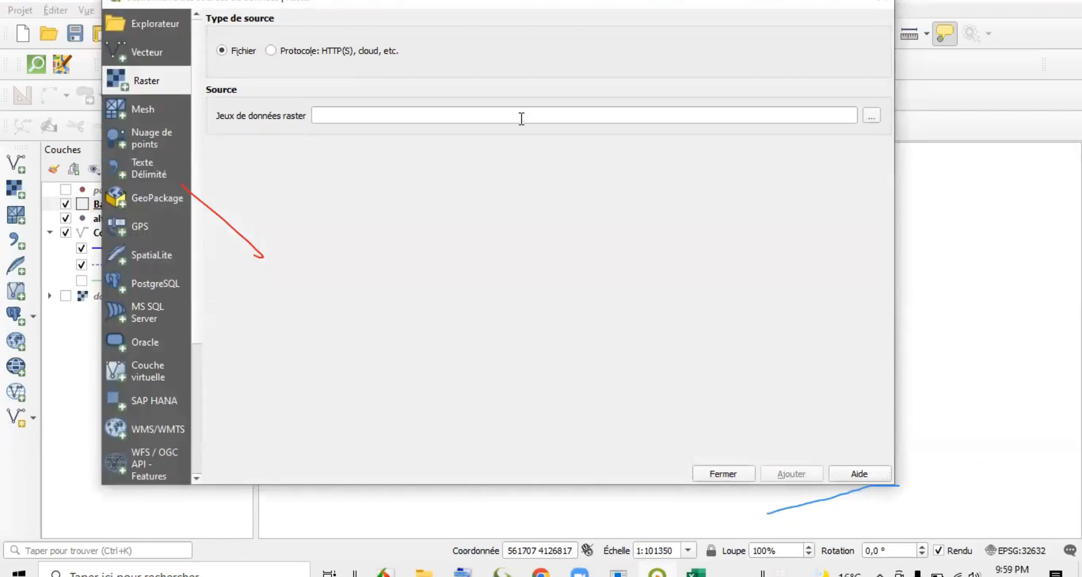
left_click(871, 116)
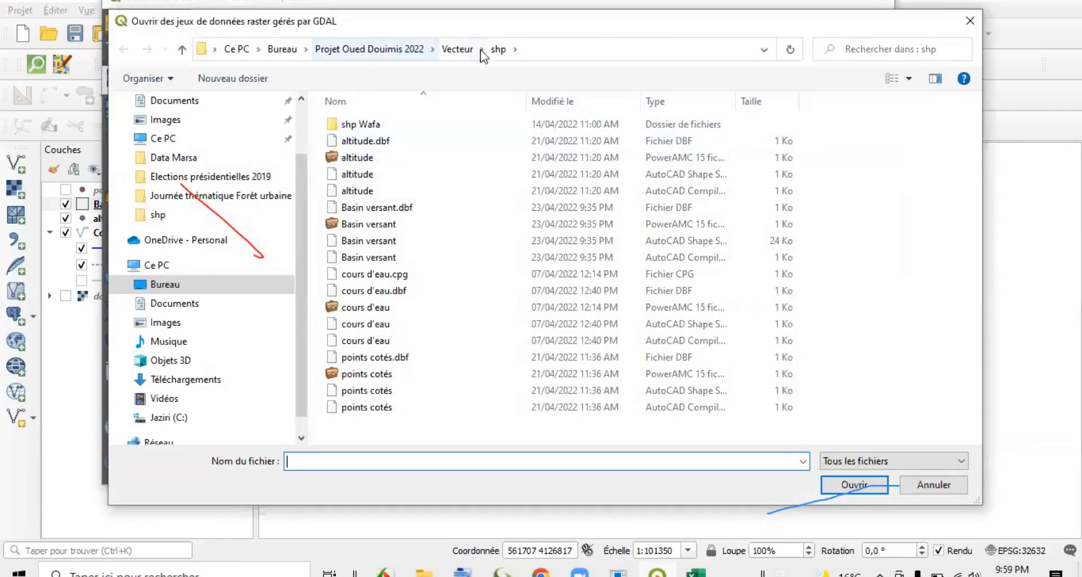
left_click(458, 50)
left_click(370, 49)
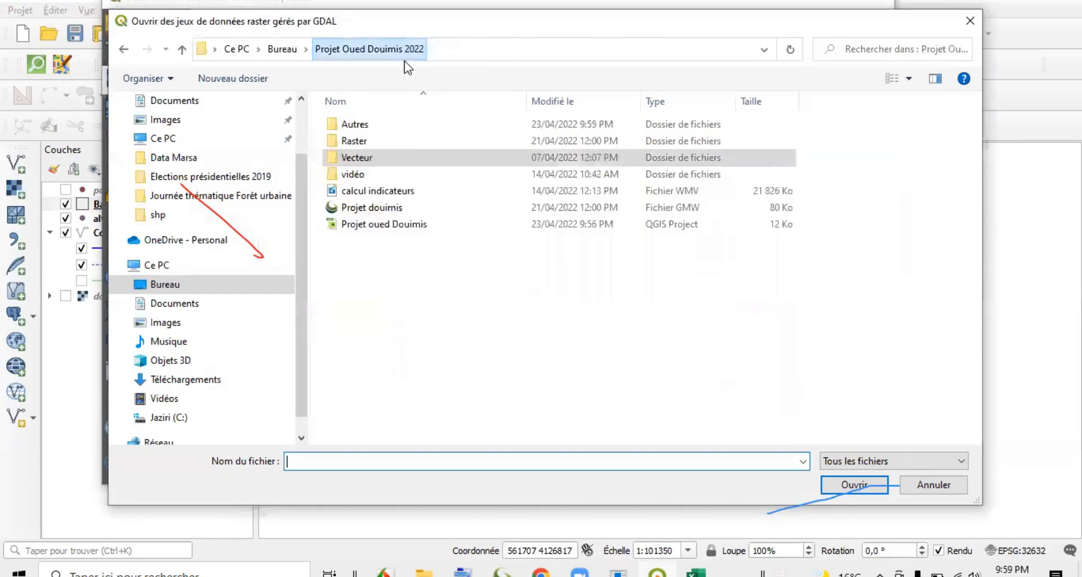
double_click(370, 145)
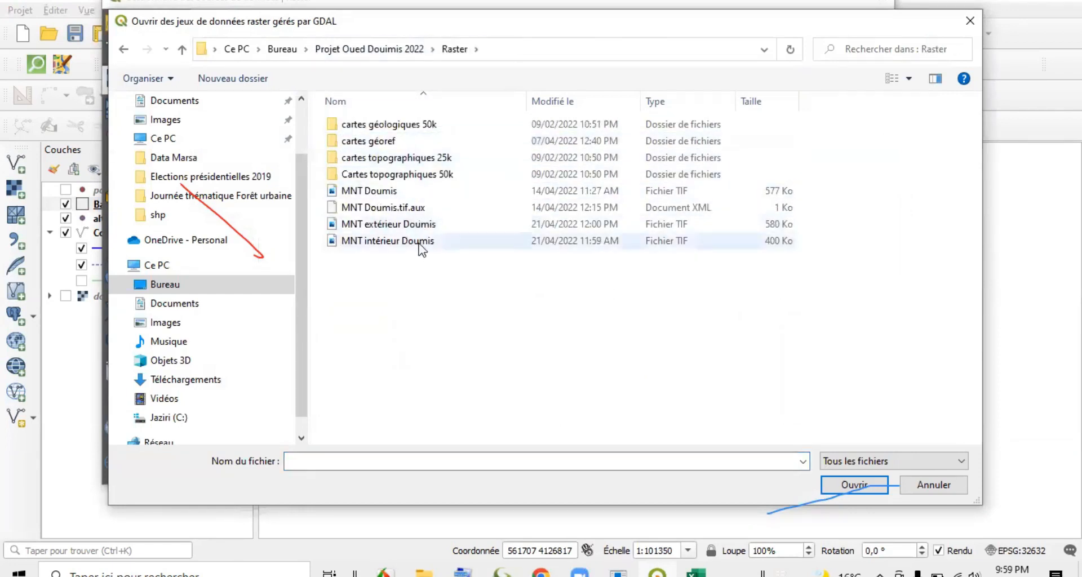
left_click_drag(375, 263, 417, 222)
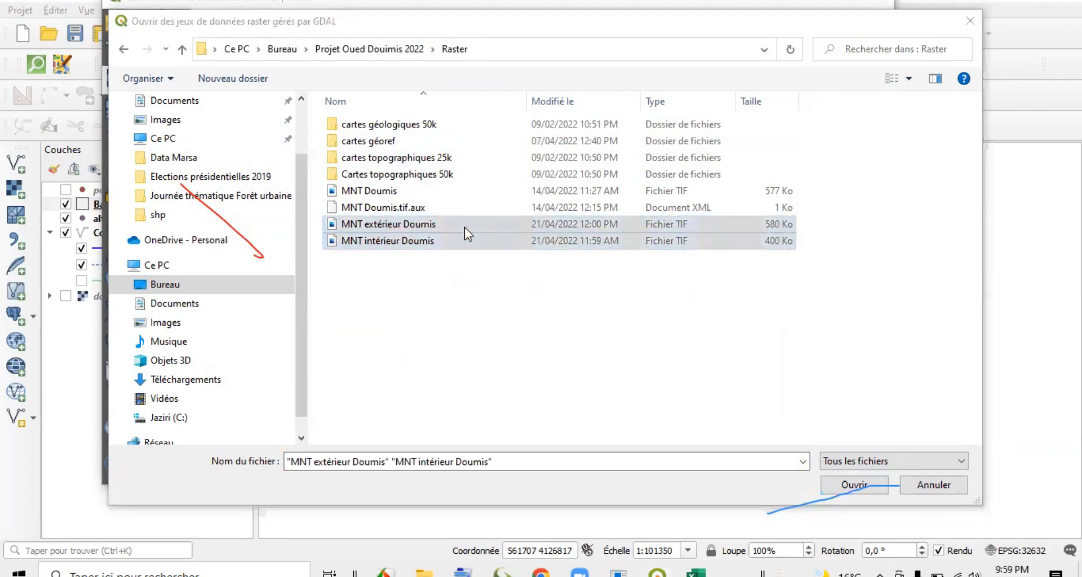
left_click(863, 489)
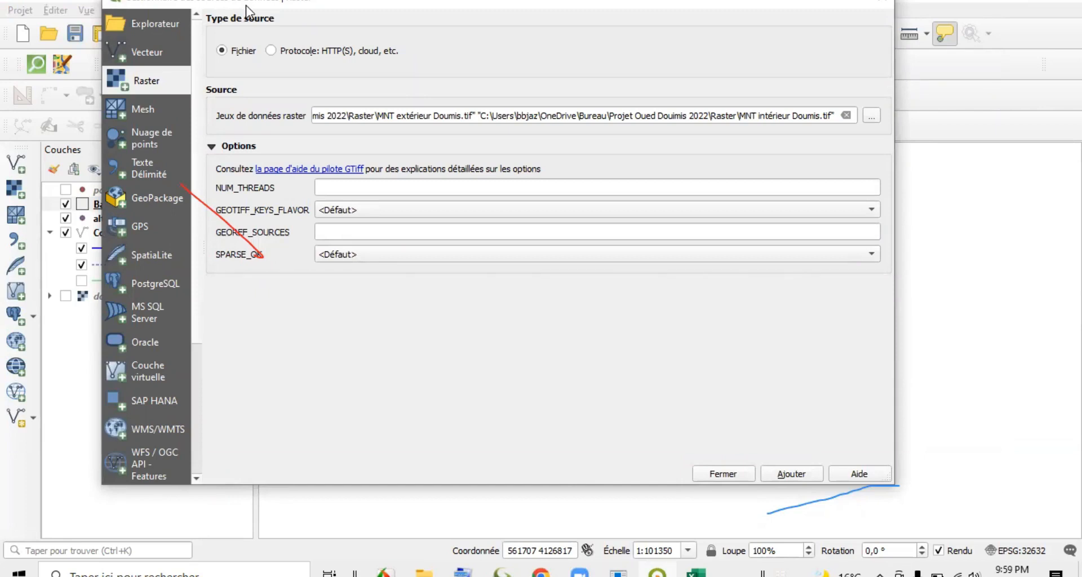
left_click_drag(246, 5, 332, 11)
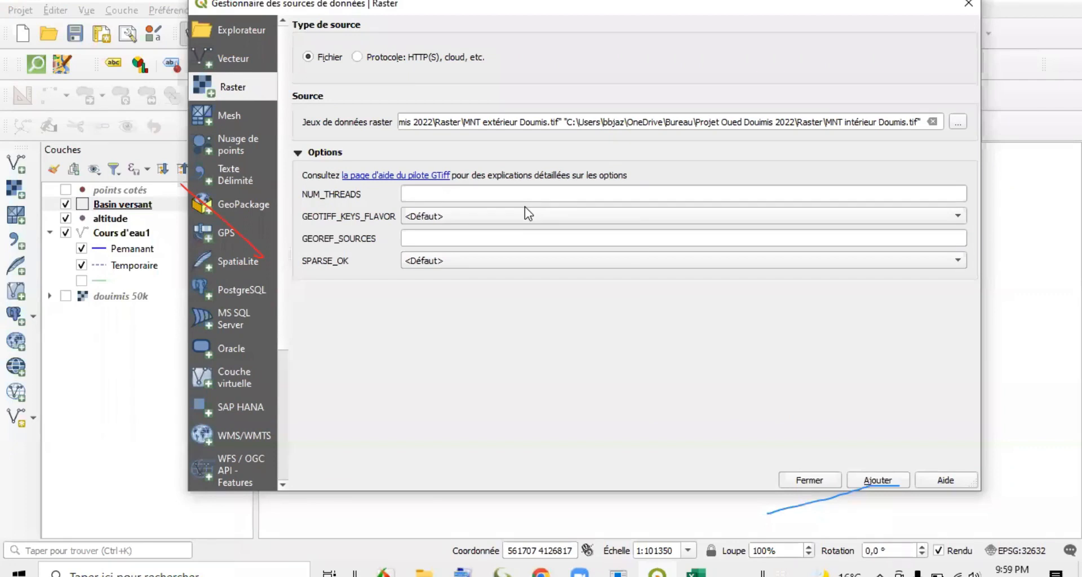
left_click(905, 485)
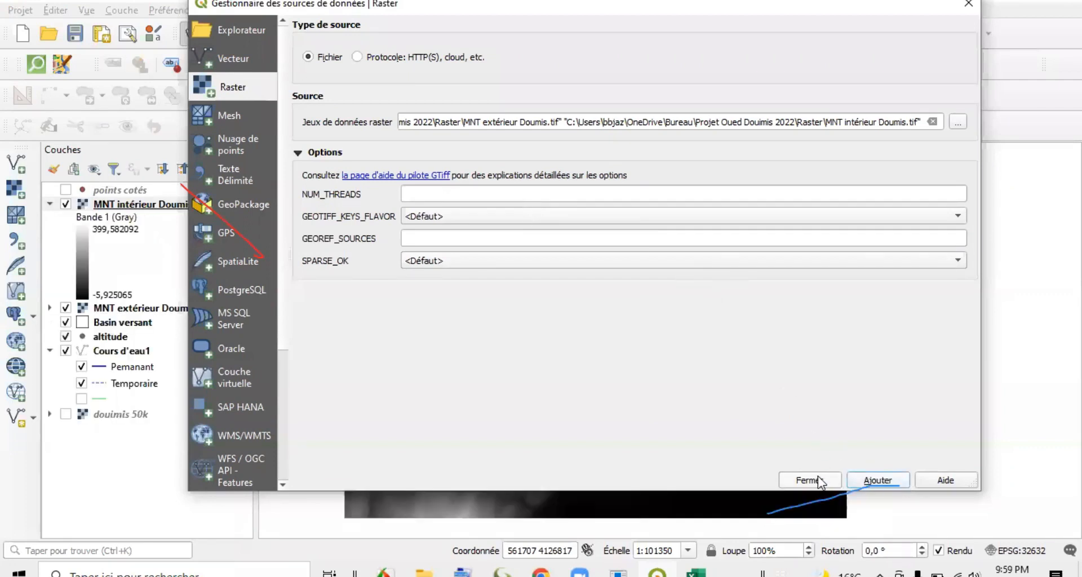
left_click(817, 476)
Hide the MNT extérieur Doumis layer and move MNT intérieur Doumis below all other layers in the layer order.
left_click_drag(569, 343, 556, 341)
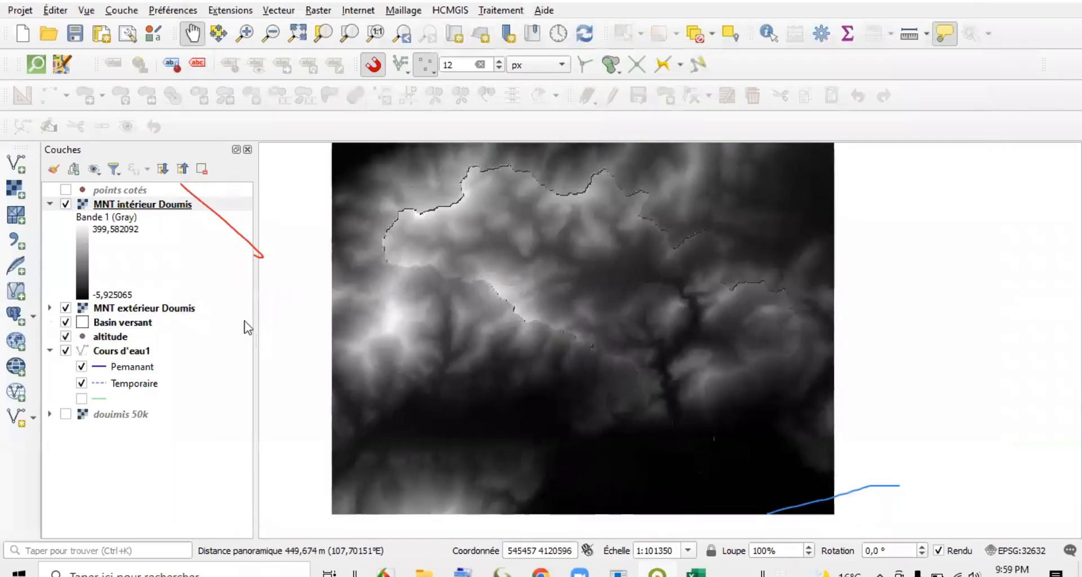
left_click(50, 204)
left_click(65, 219)
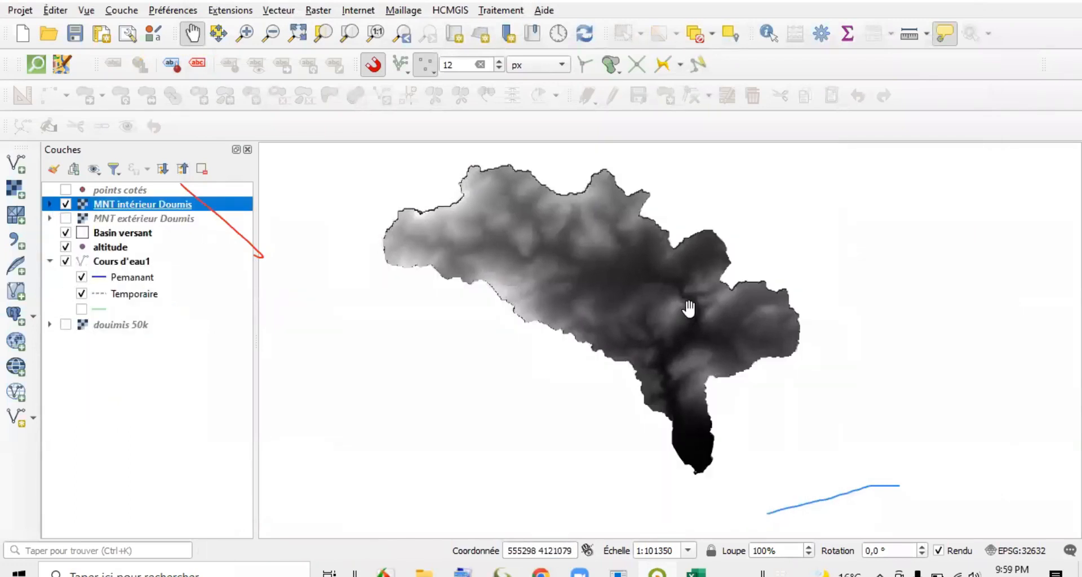
left_click_drag(119, 208, 127, 323)
left_click_drag(128, 207, 123, 310)
mouse_move(116, 205)
left_mouse_down()
mouse_move(102, 237)
mouse_move(99, 341)
left_mouse_up()
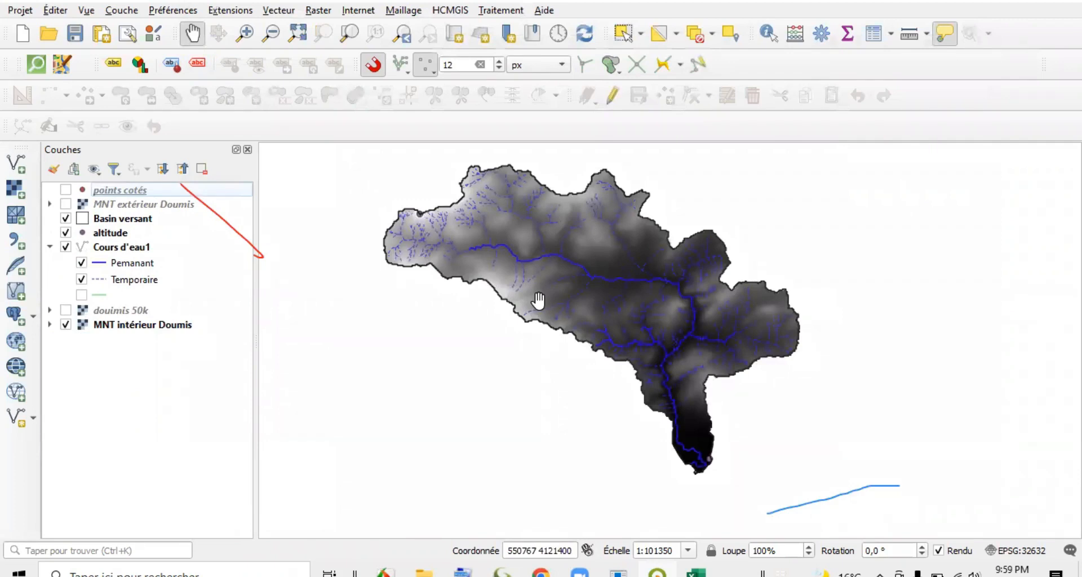
Set the MNT intérieur Doumis layer's symbology to the render type Pseudo-couleur à bande unique.
left_click(50, 324)
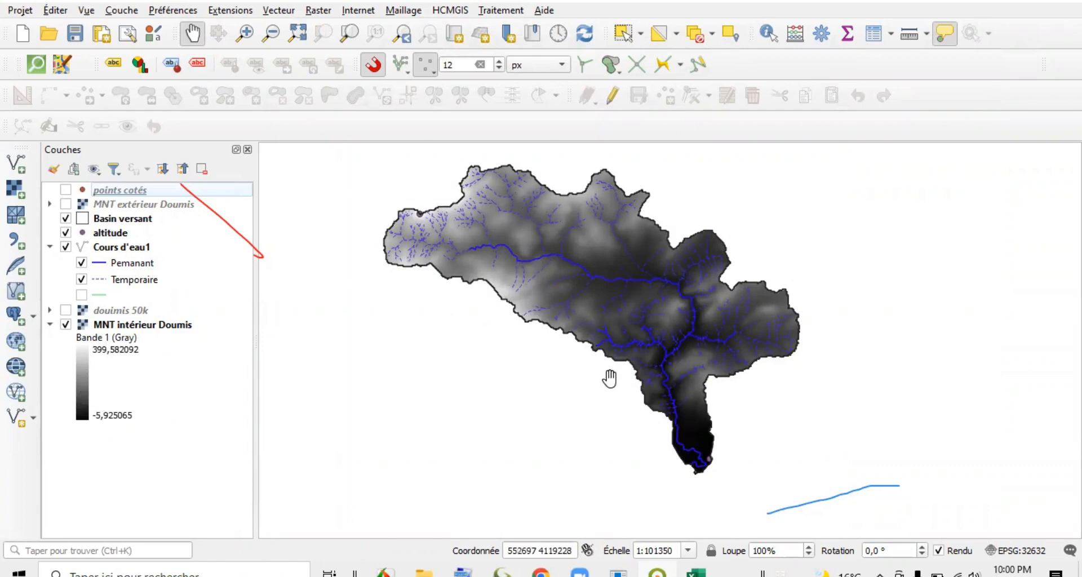
double_click(128, 326)
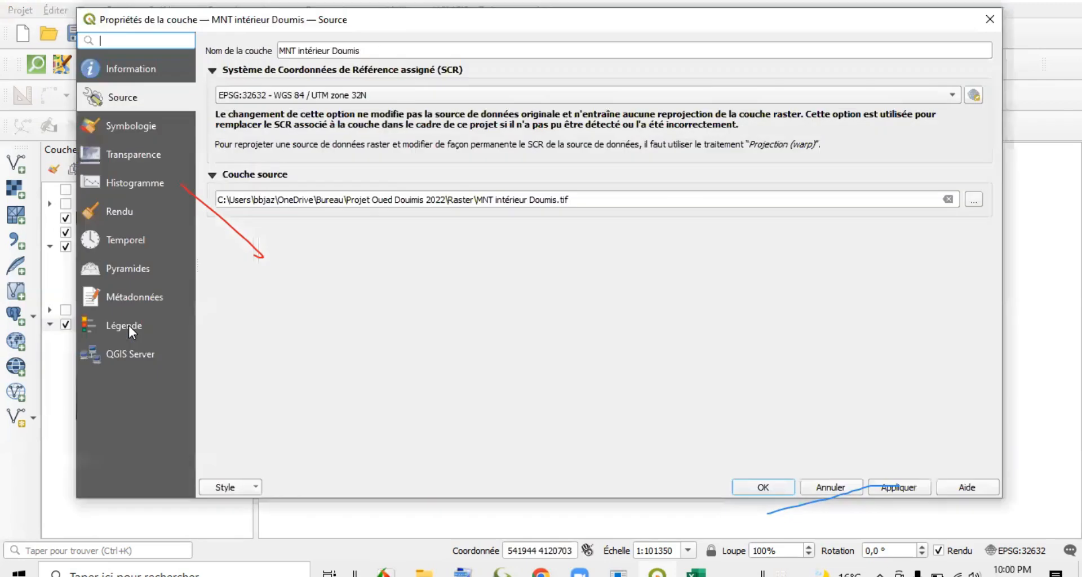
left_click(140, 128)
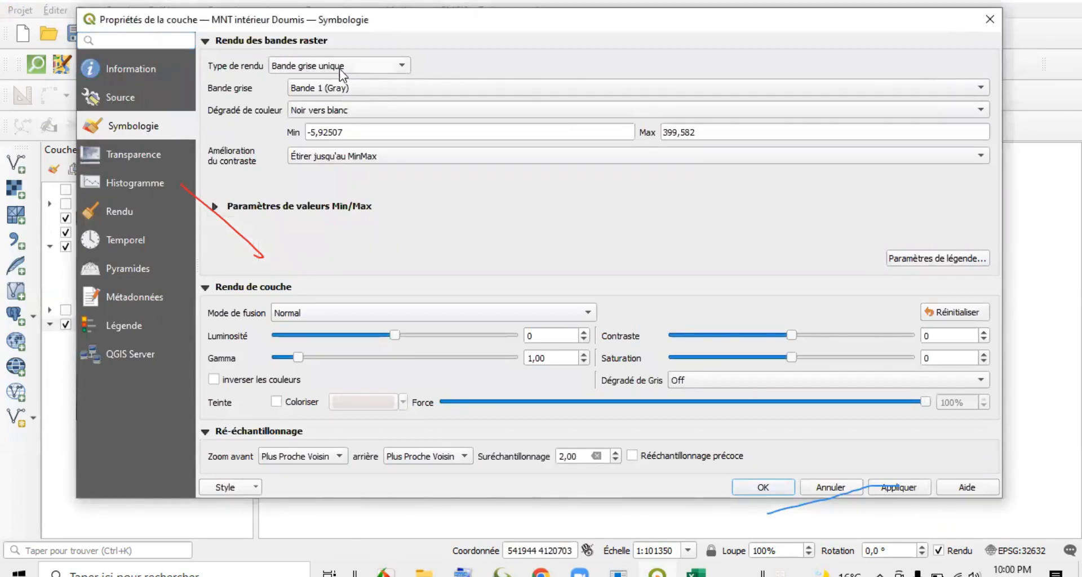
left_click(398, 64)
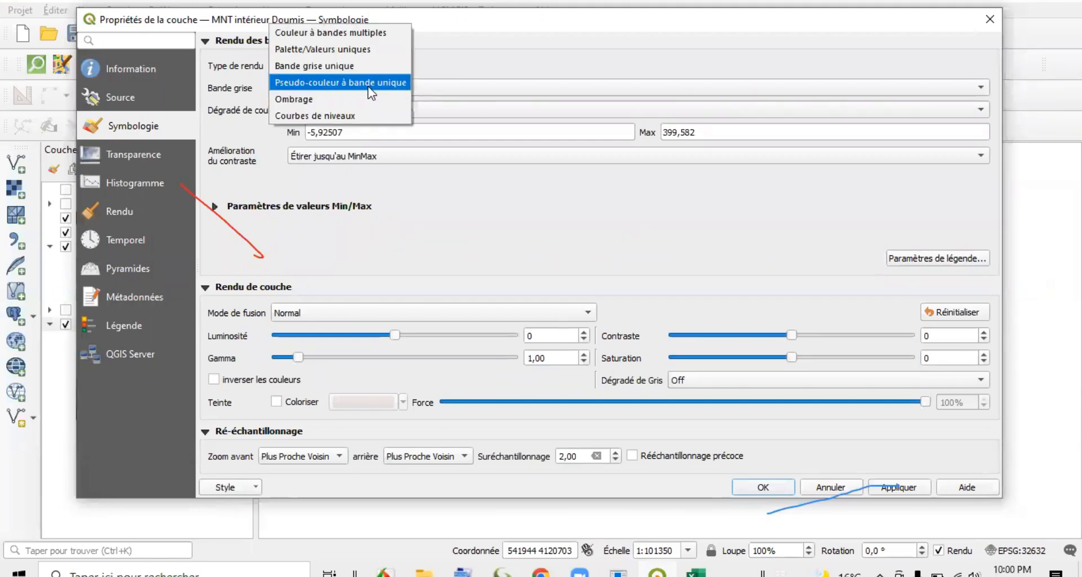
left_click(327, 83)
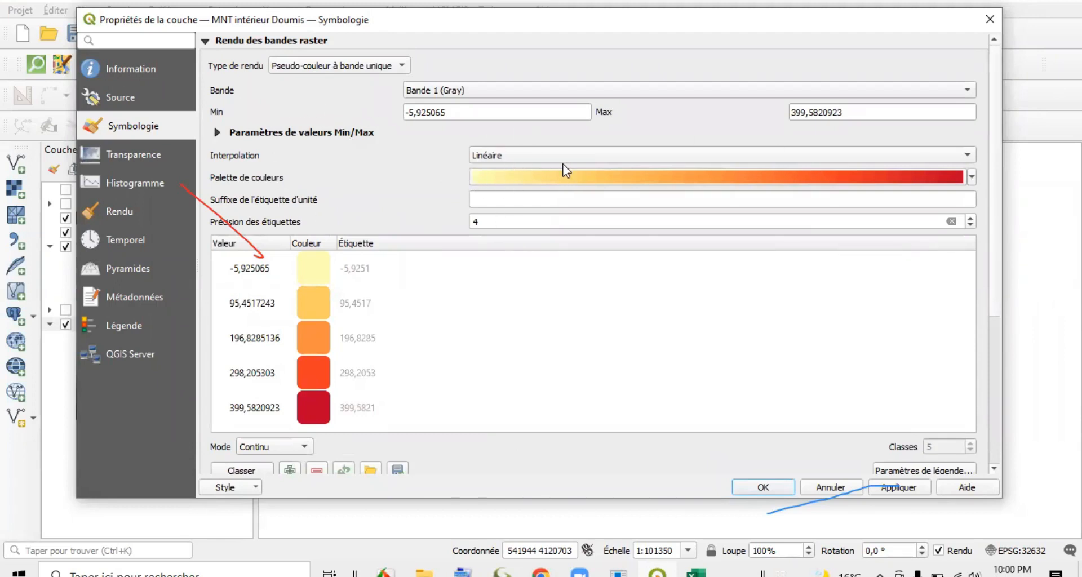
Try the Turbo colour ramp on the MNT intérieur Doumis raster.
left_click(971, 177)
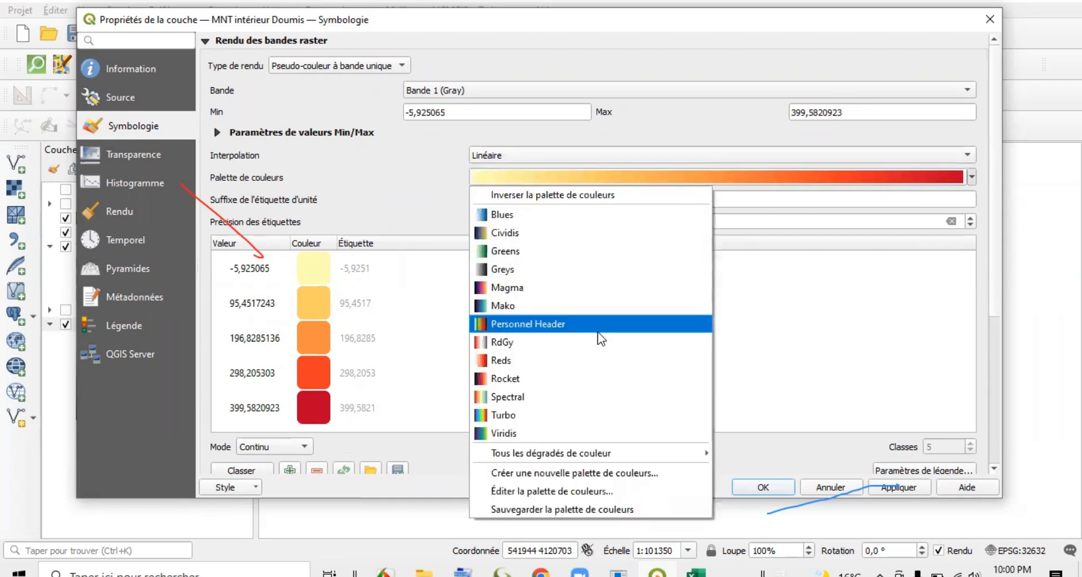
left_click(572, 420)
mouse_move(996, 226)
left_mouse_down()
mouse_move(997, 309)
mouse_move(997, 229)
left_mouse_up()
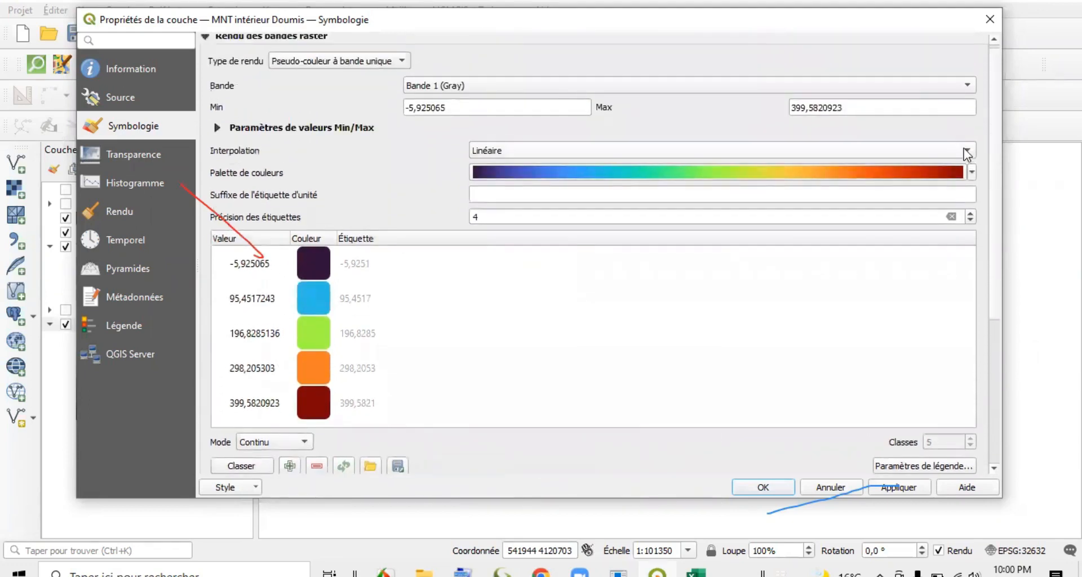
Apply the Spectral colour ramp to the MNT intérieur Doumis raster and invert it so low elevations are blue and high ones red.
left_click(973, 173)
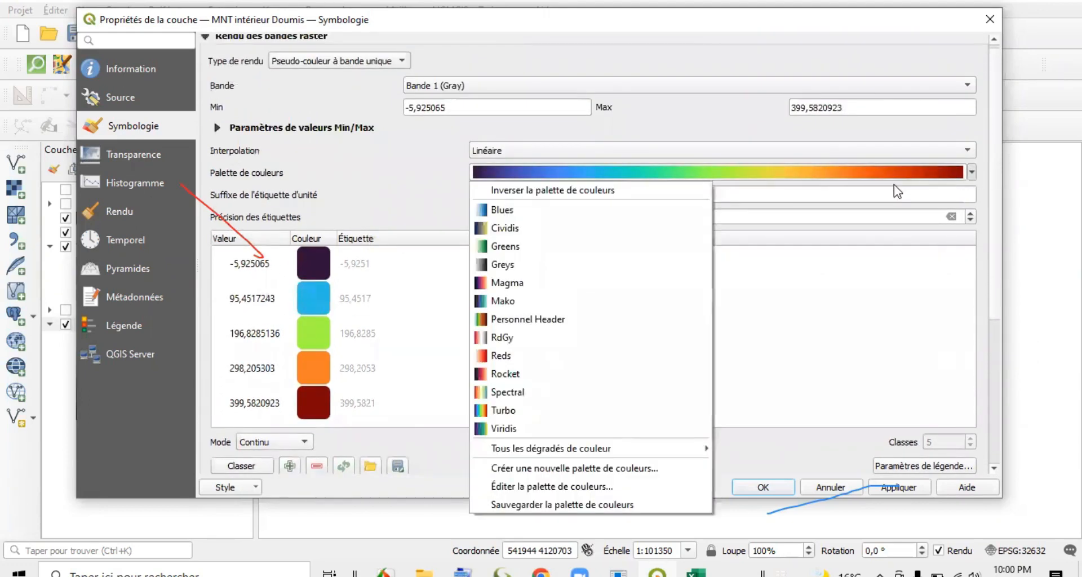
left_click(570, 393)
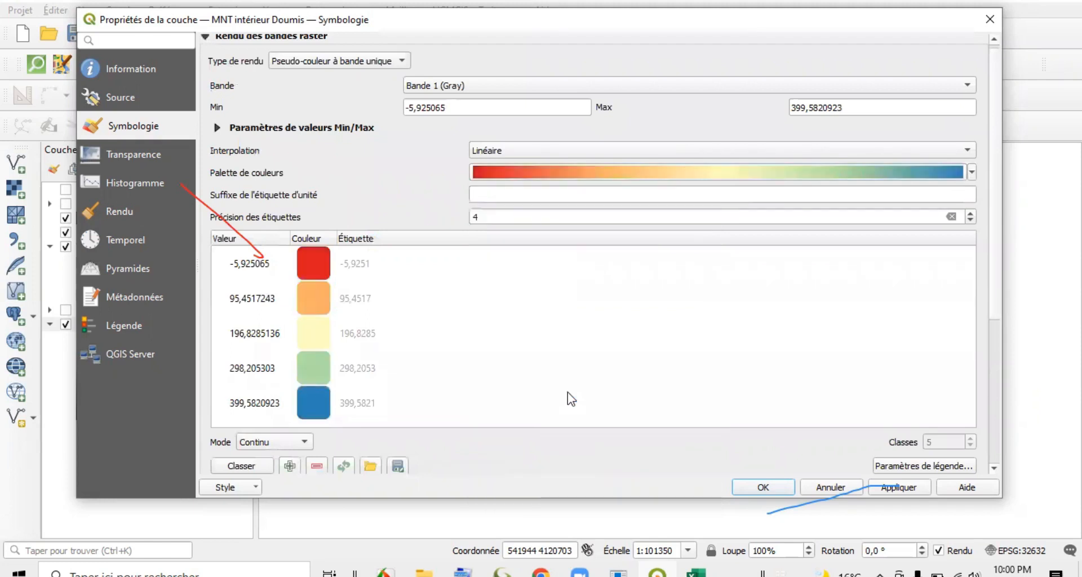
left_click_drag(996, 215, 995, 264)
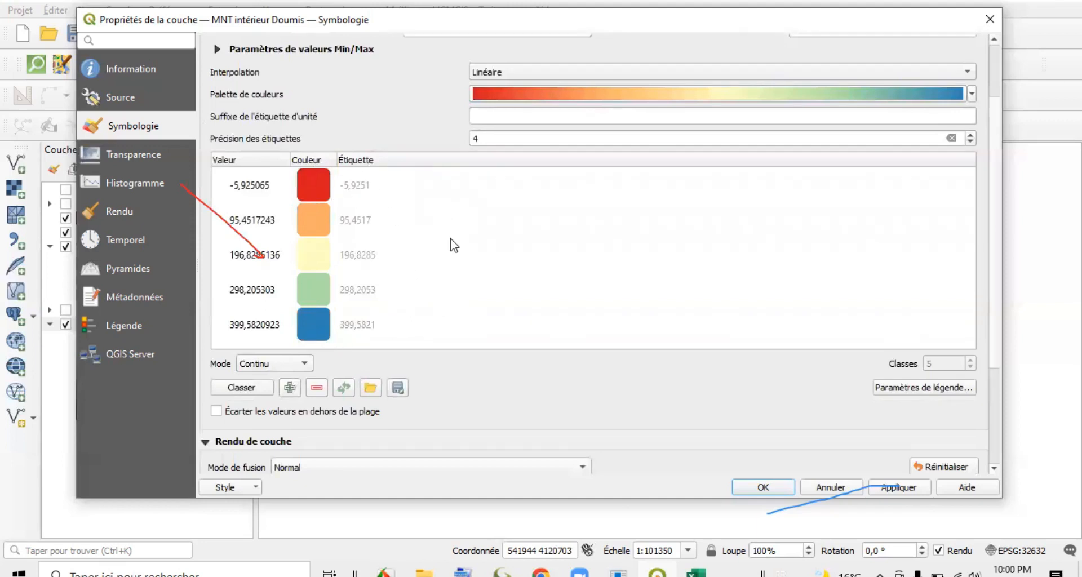
left_click(971, 94)
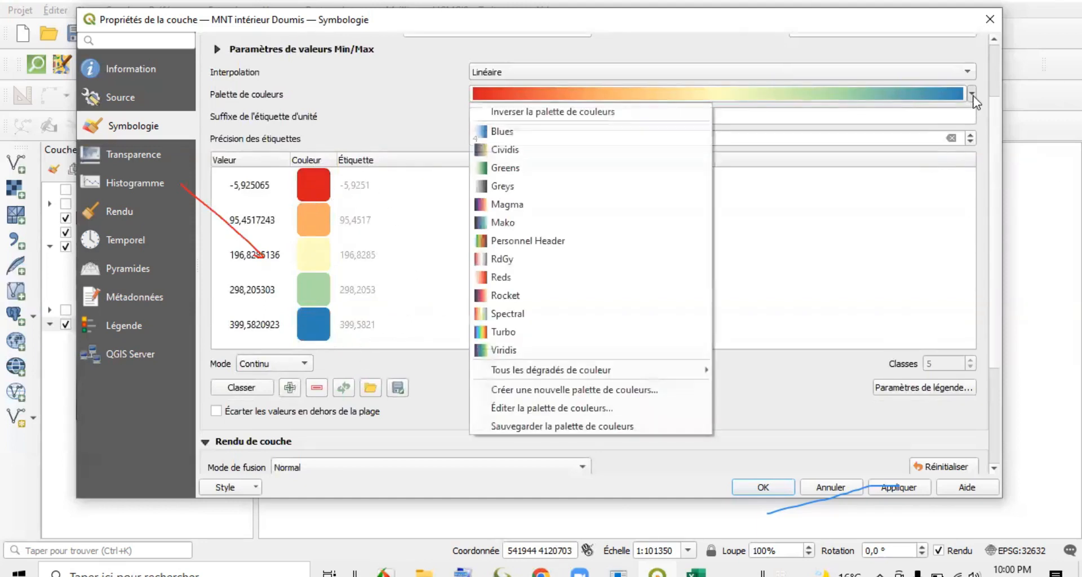
left_click(591, 112)
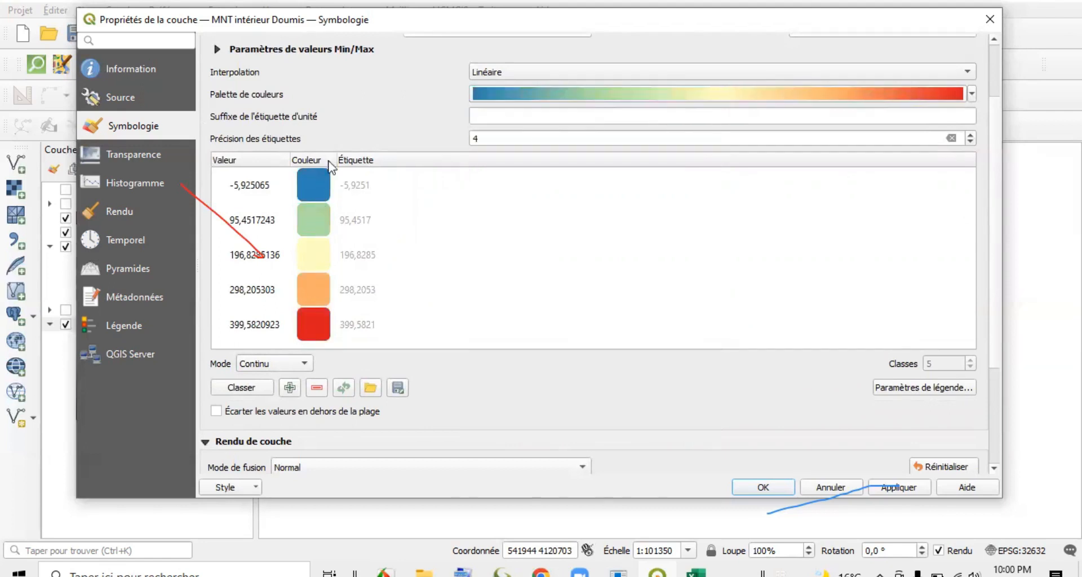
Set the five elevation class values of the colour ramp to 0, 100, 200, 300 and 400.
left_click(255, 190)
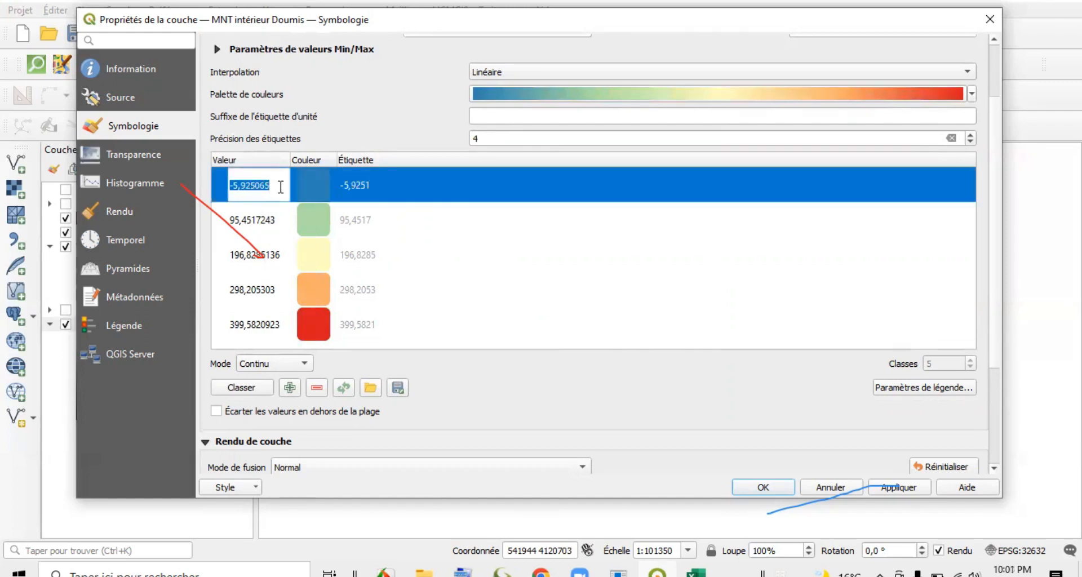
type("0")
left_click(276, 222)
left_click(276, 222)
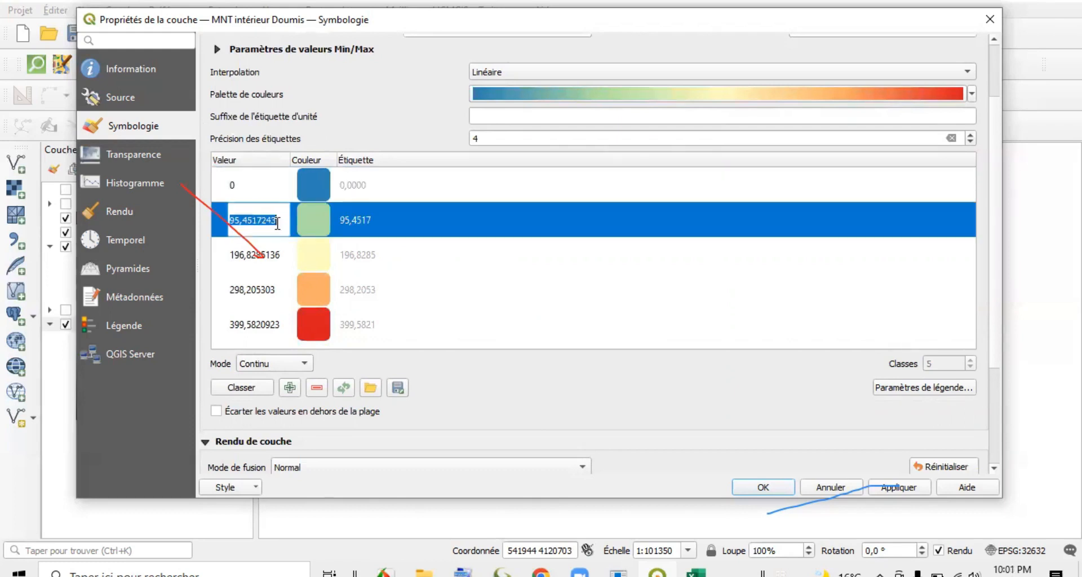
type("100")
left_click(281, 255)
left_click(280, 255)
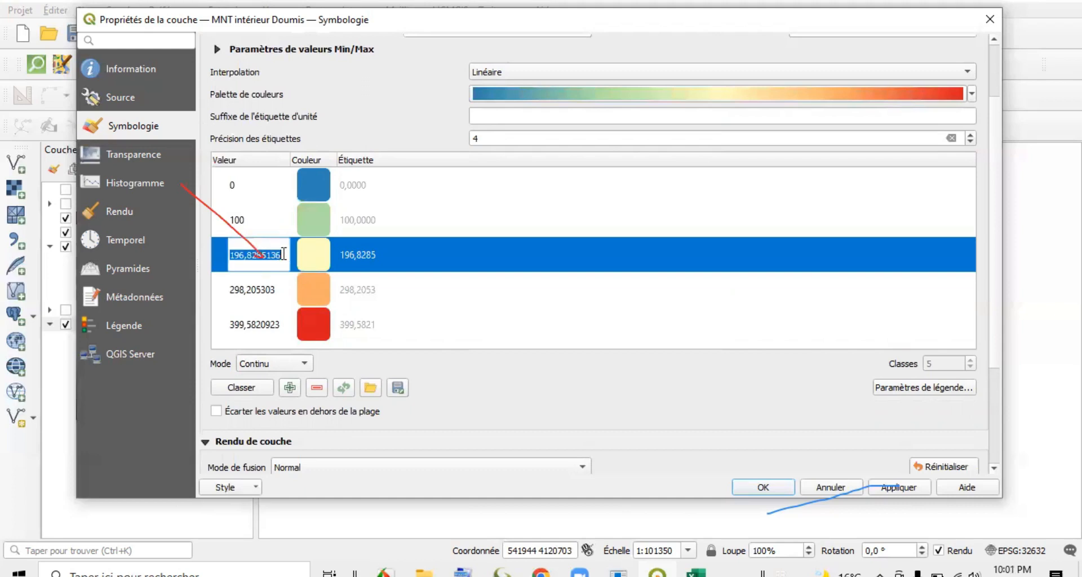
type("200")
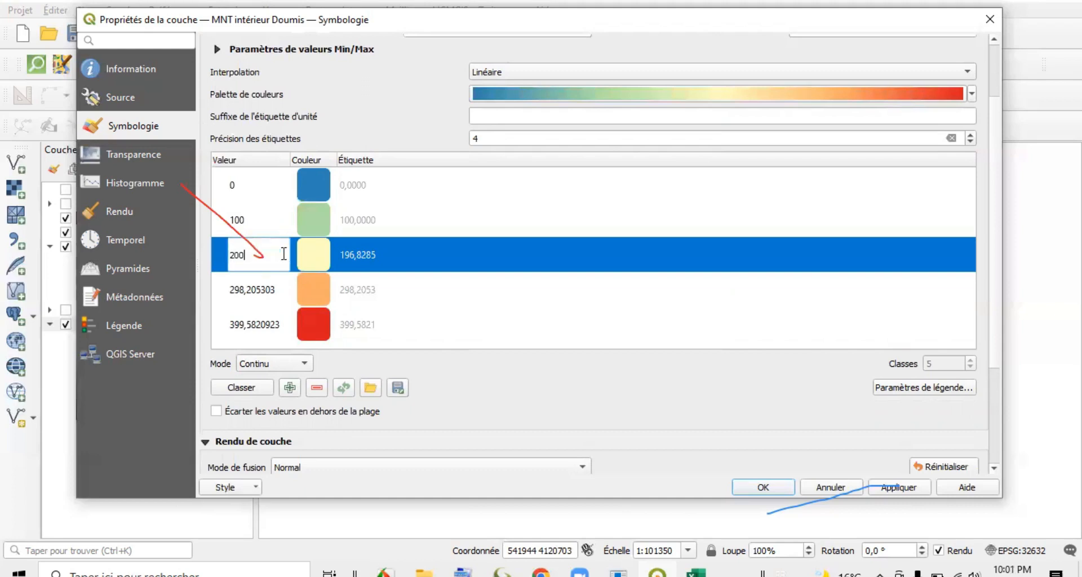
double_click(265, 291)
type("30")
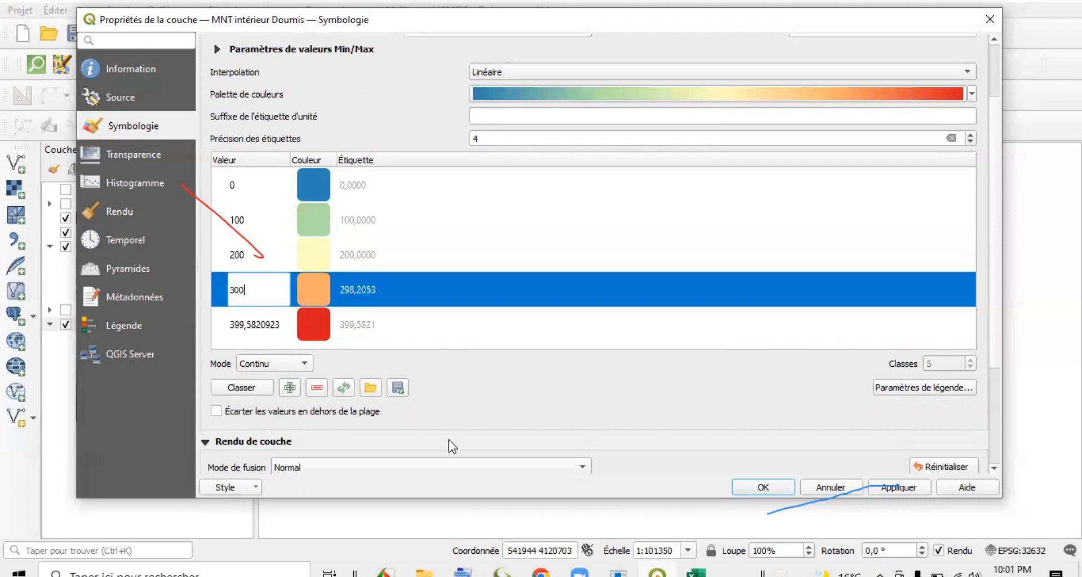
type("0")
double_click(274, 327)
type("4")
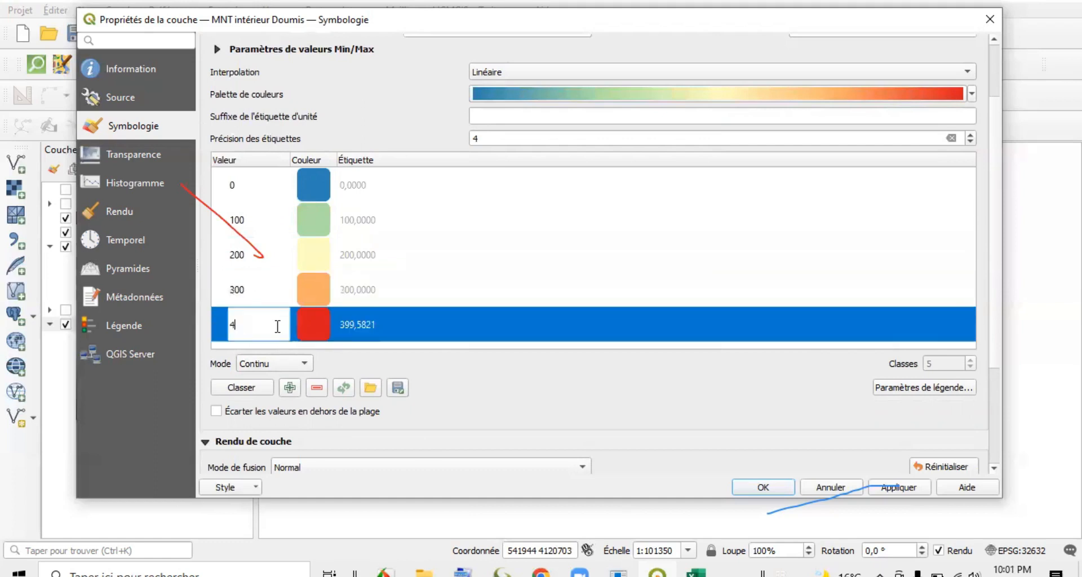
left_click(379, 368)
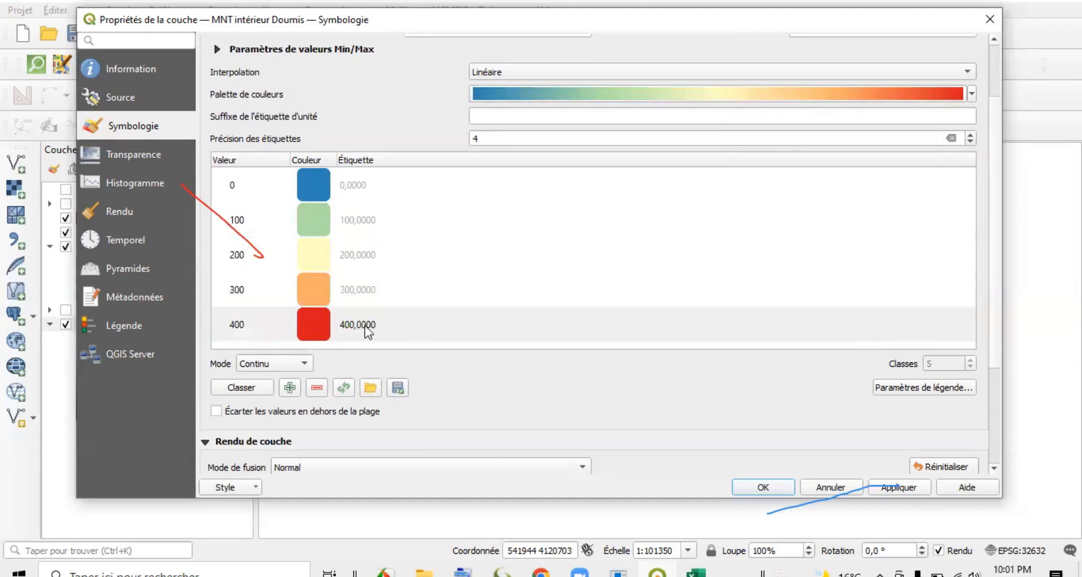
left_click_drag(995, 246, 991, 343)
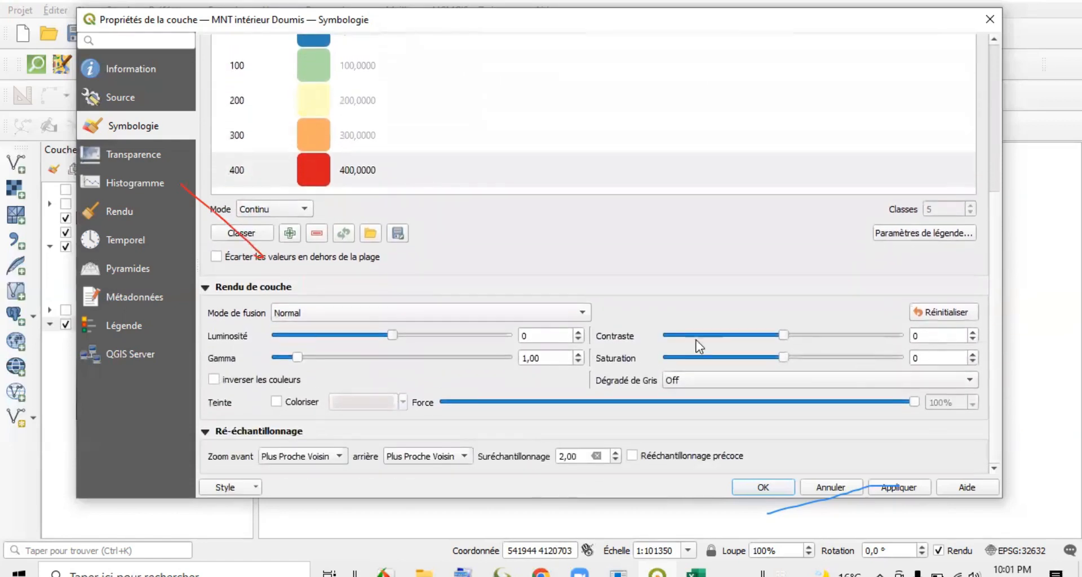
left_click_drag(995, 229, 1002, 94)
left_click(972, 151)
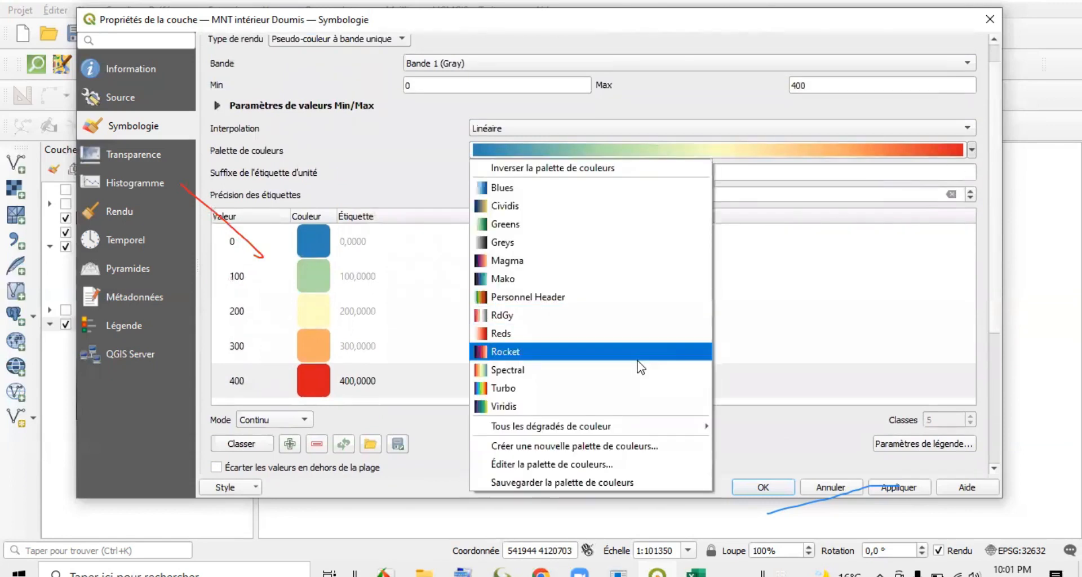
left_click(590, 465)
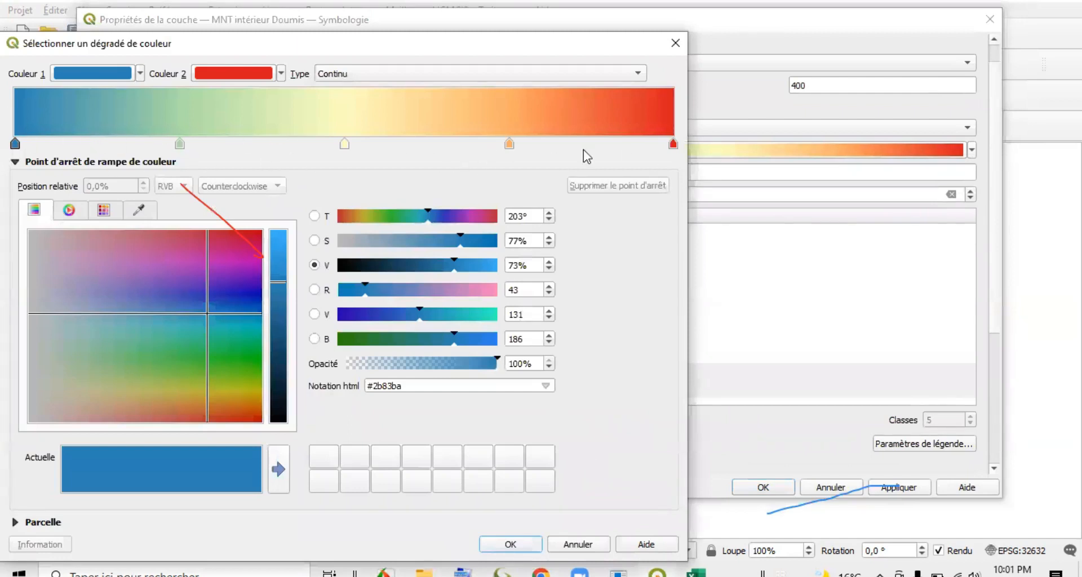
left_click(676, 40)
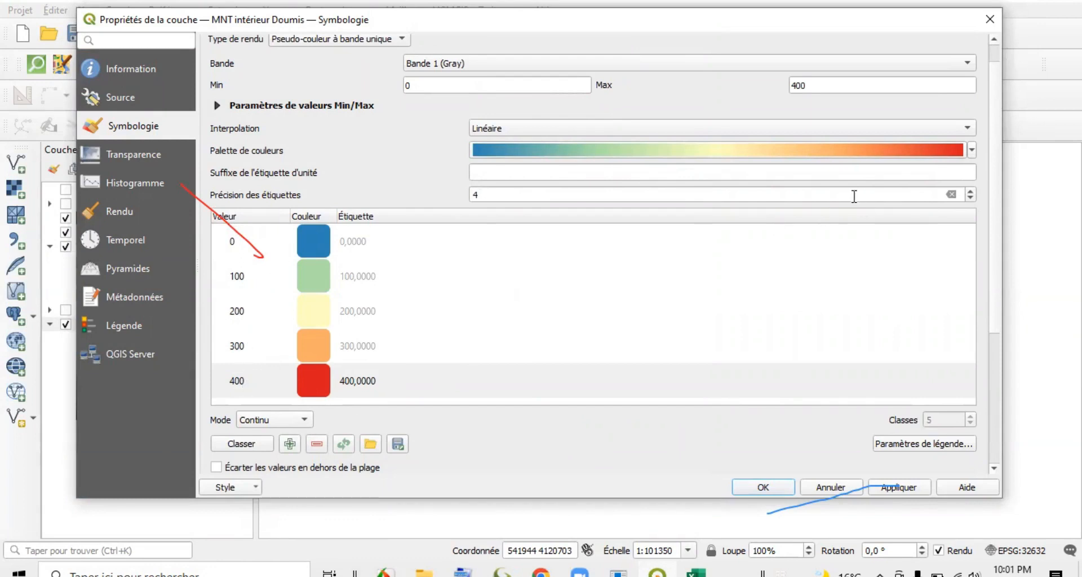
Set the MNT intérieur Doumis layer's blending mode to Multiplier and its saturation to 8.
left_click_drag(995, 245, 996, 341)
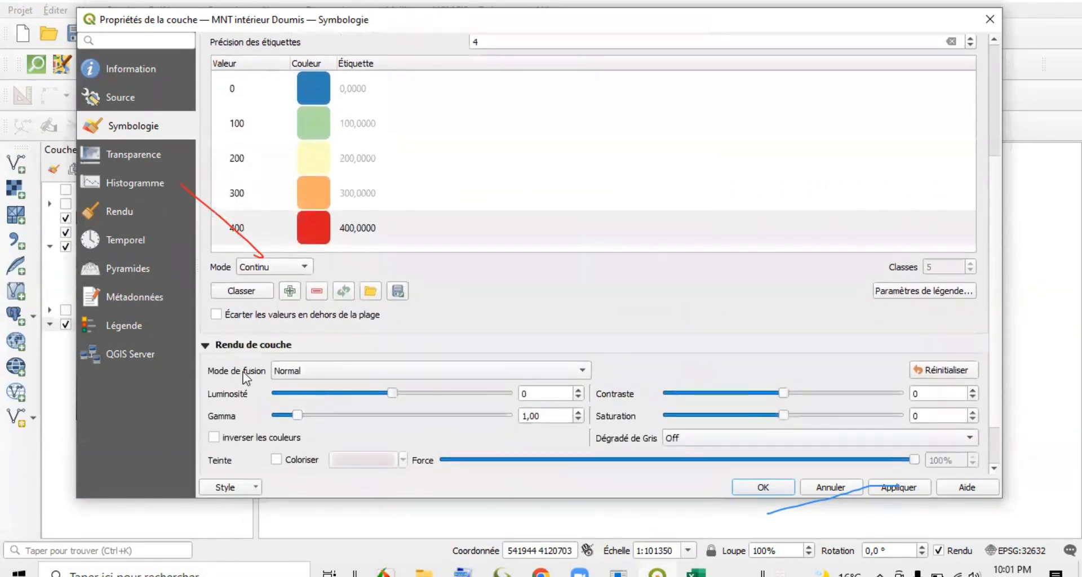
left_click(578, 371)
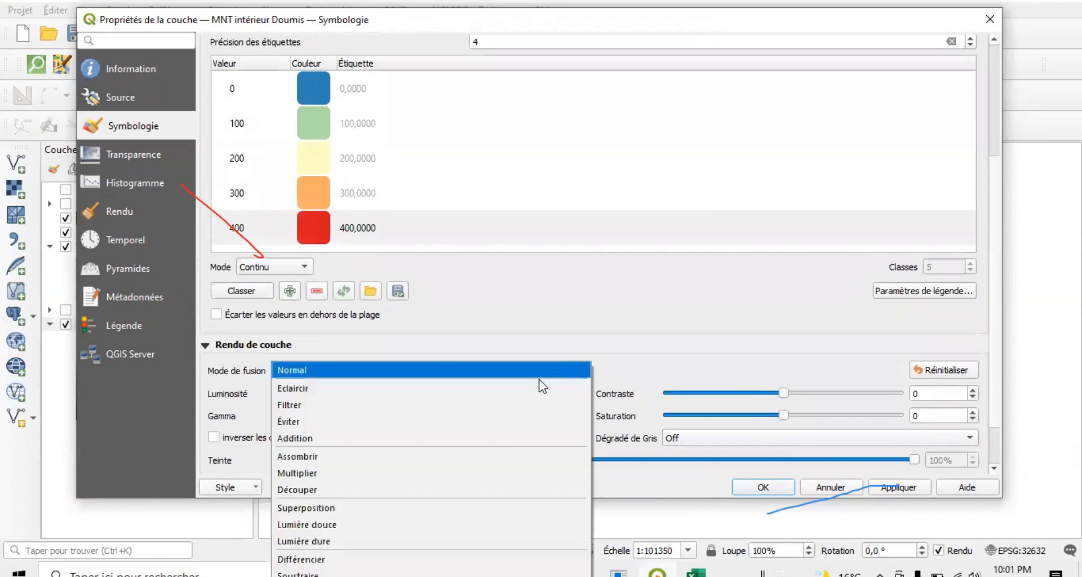
left_click(495, 483)
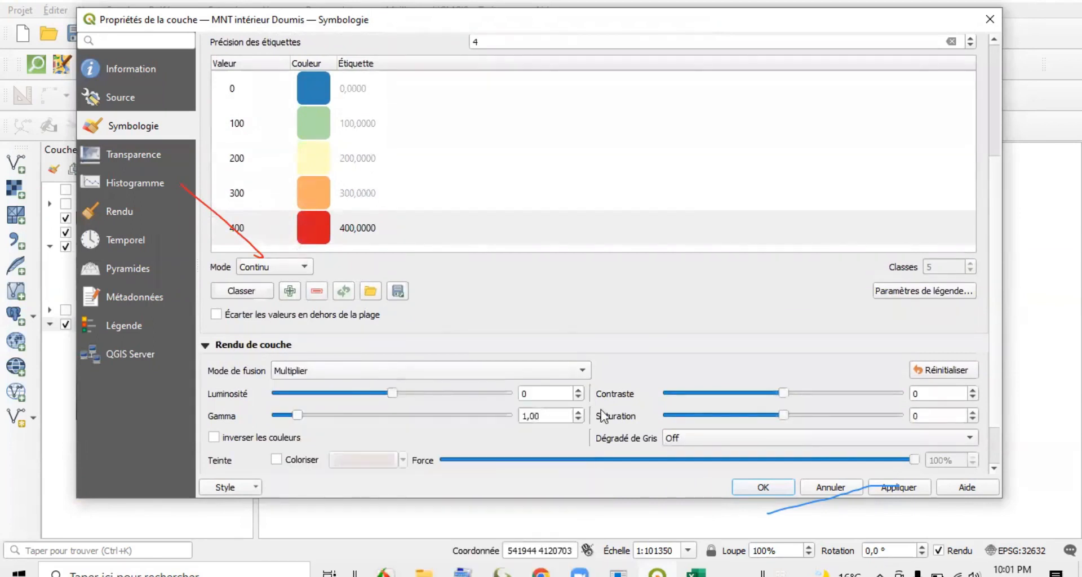
left_click_drag(784, 415, 794, 415)
left_click(763, 488)
left_click_drag(515, 345, 493, 352)
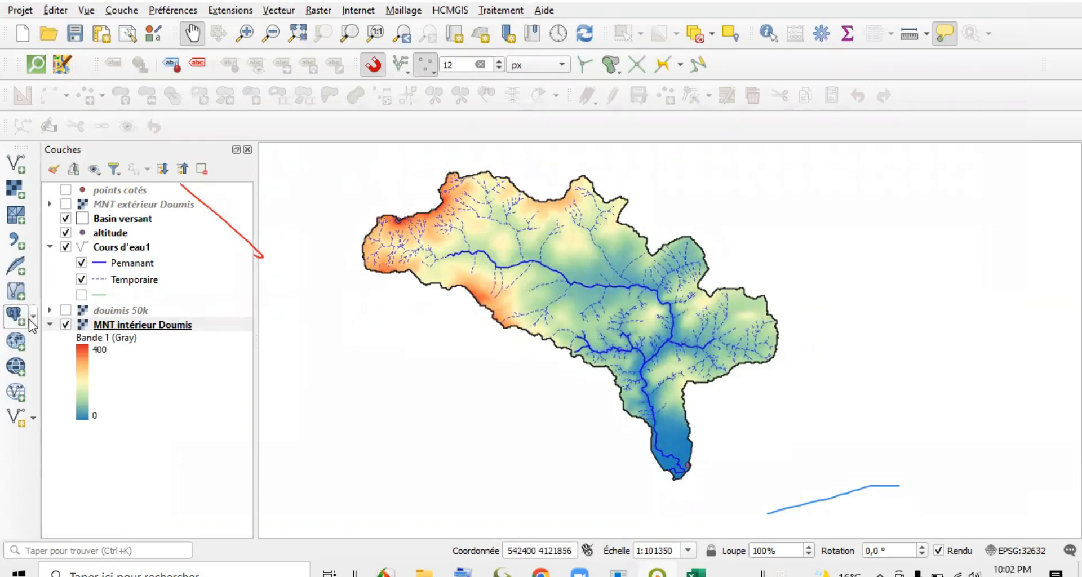
Duplicate the MNT intérieur Doumis layer and make the copy visible beneath the original.
left_click(49, 325)
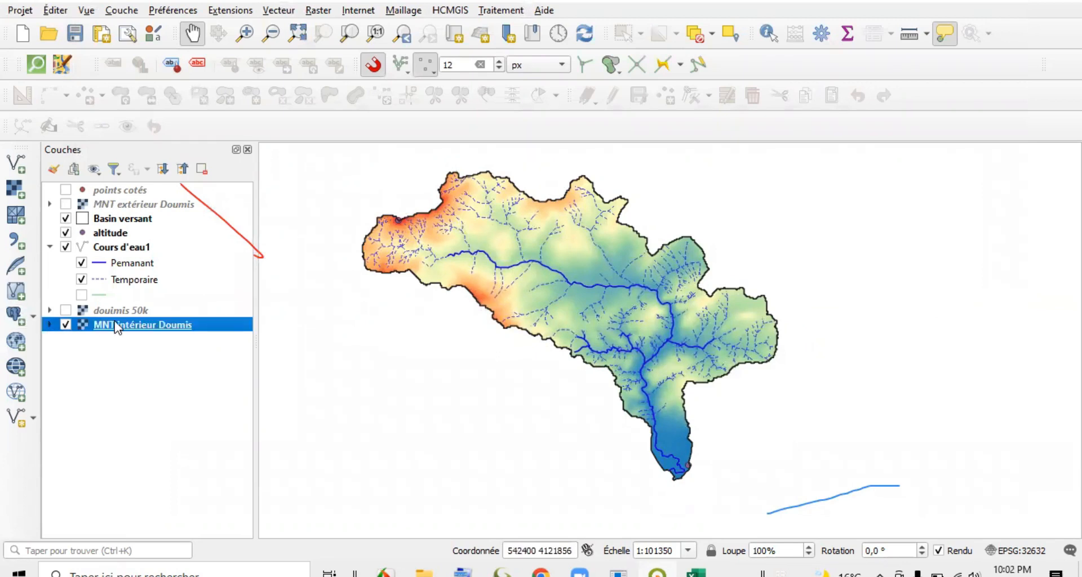
right_click(153, 330)
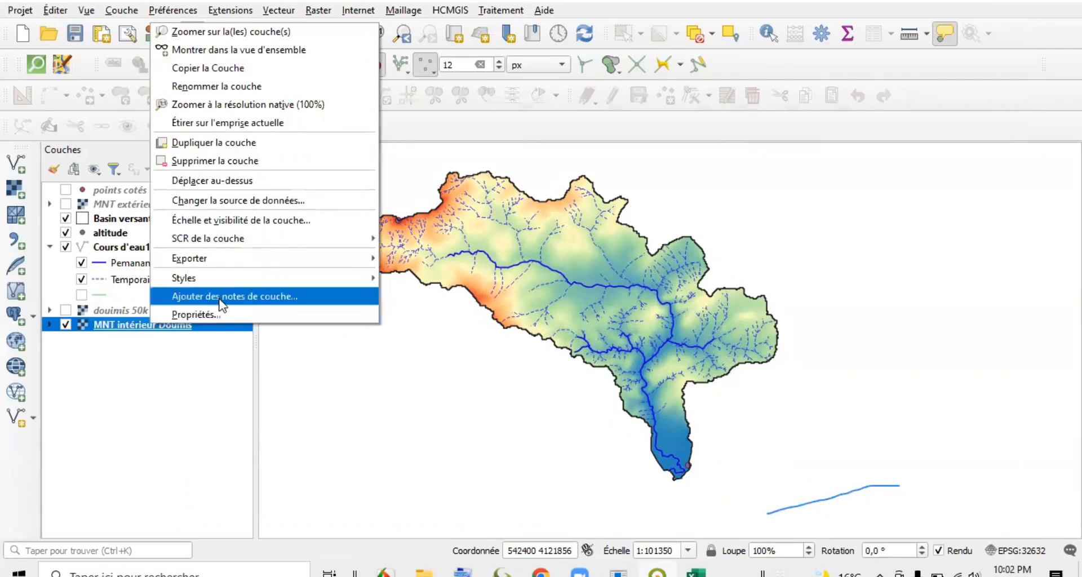
left_click(243, 145)
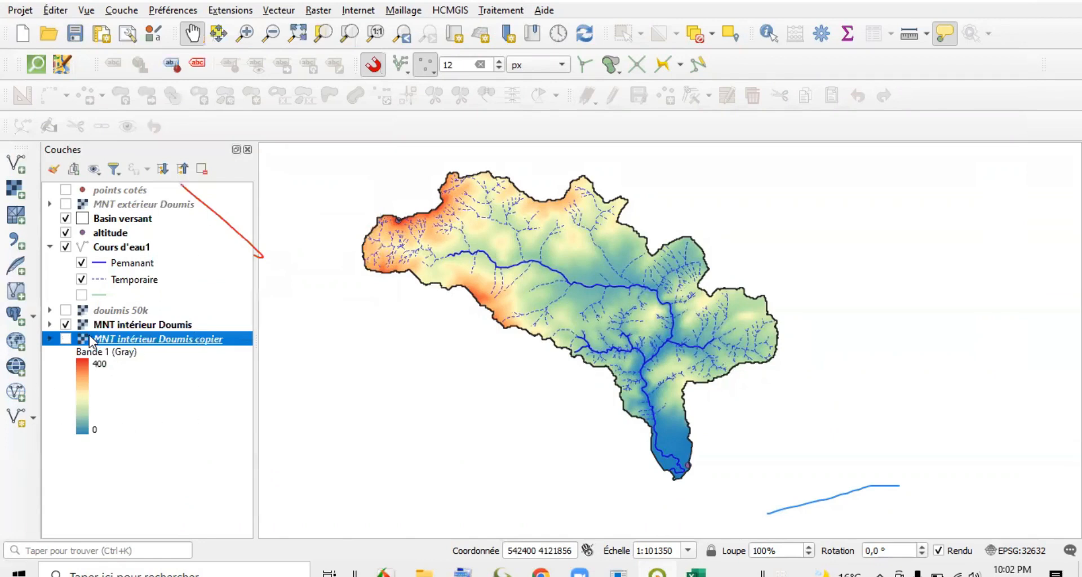
left_click(65, 339)
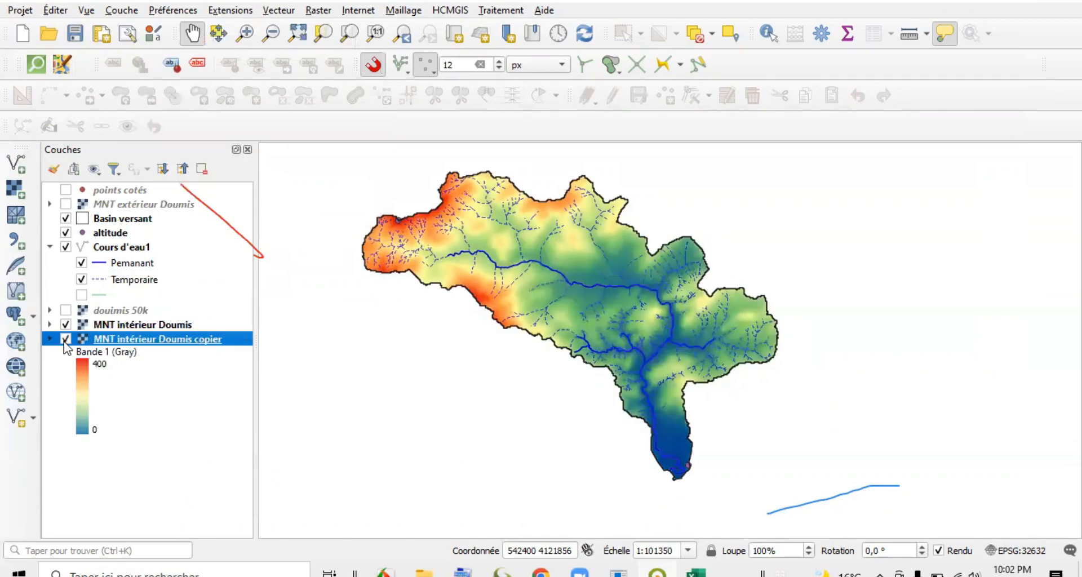
left_click(66, 339)
left_click(66, 339)
Change the render type of the original MNT intérieur Doumis layer to Ombrage, based on Bande 1 (Gray).
double_click(142, 326)
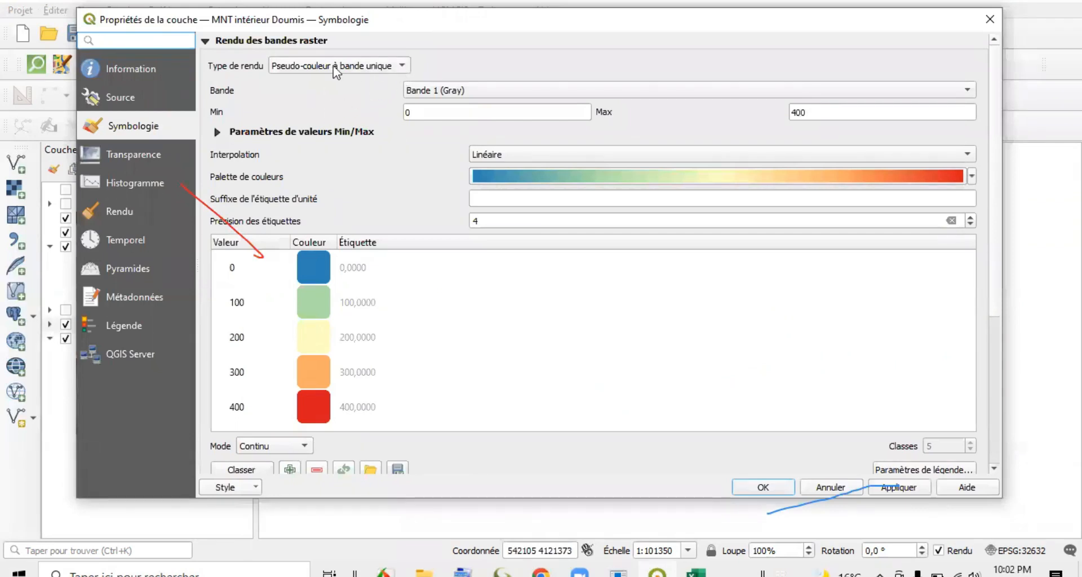
left_click(379, 67)
left_click(358, 81)
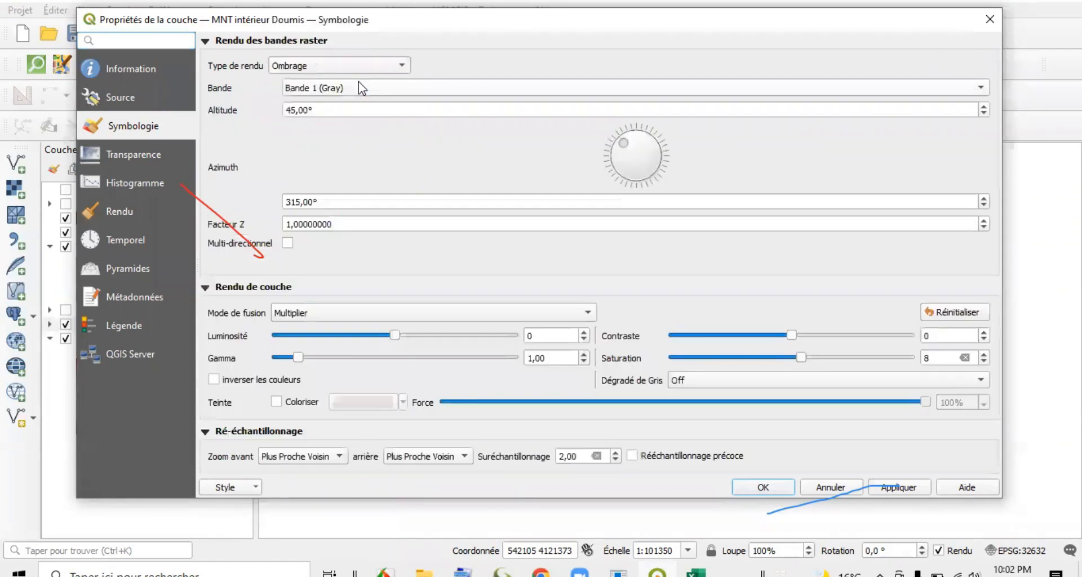
left_click_drag(428, 25, 404, 1)
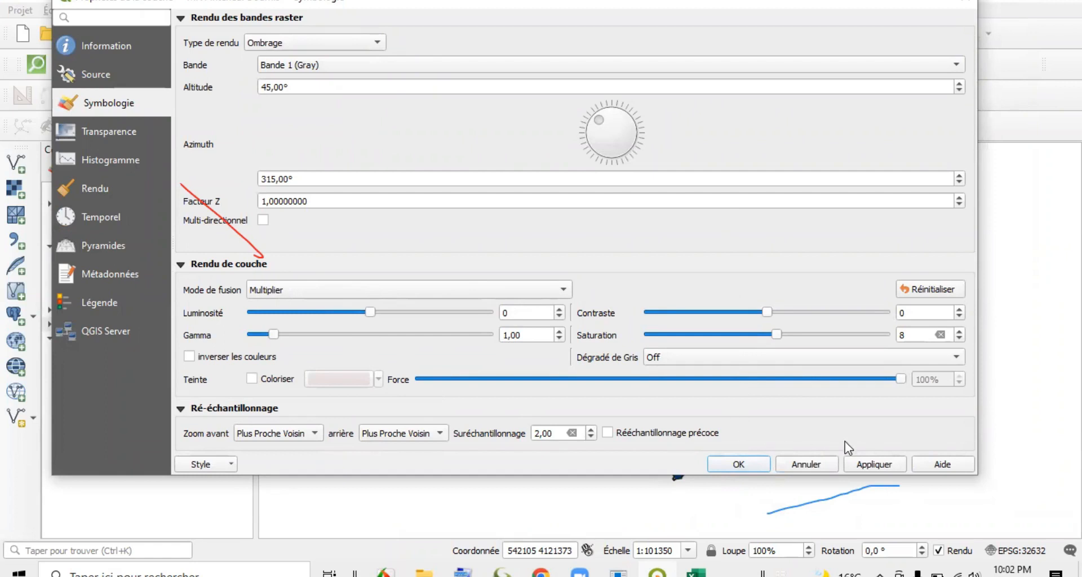
left_click(758, 464)
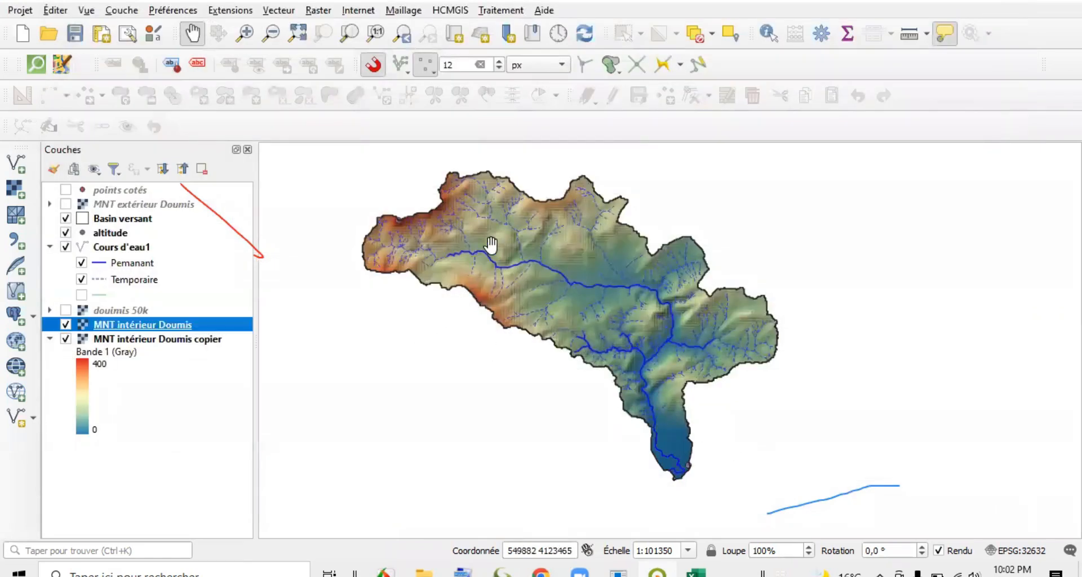
Set the hillshade layer's resampling to Bilinéaire for both zooming in and zooming out.
double_click(129, 325)
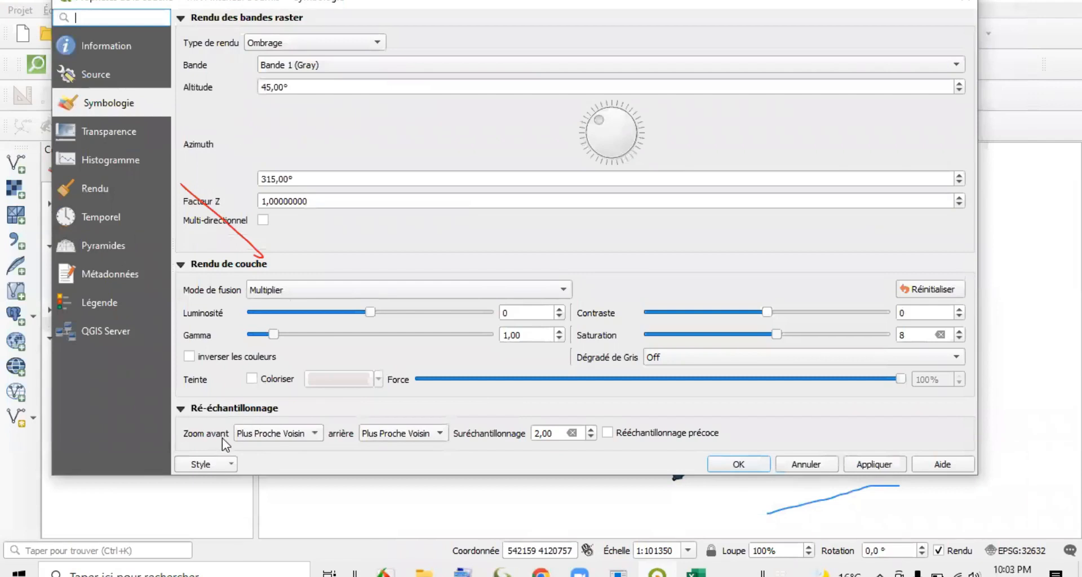
left_click(303, 437)
left_click(301, 450)
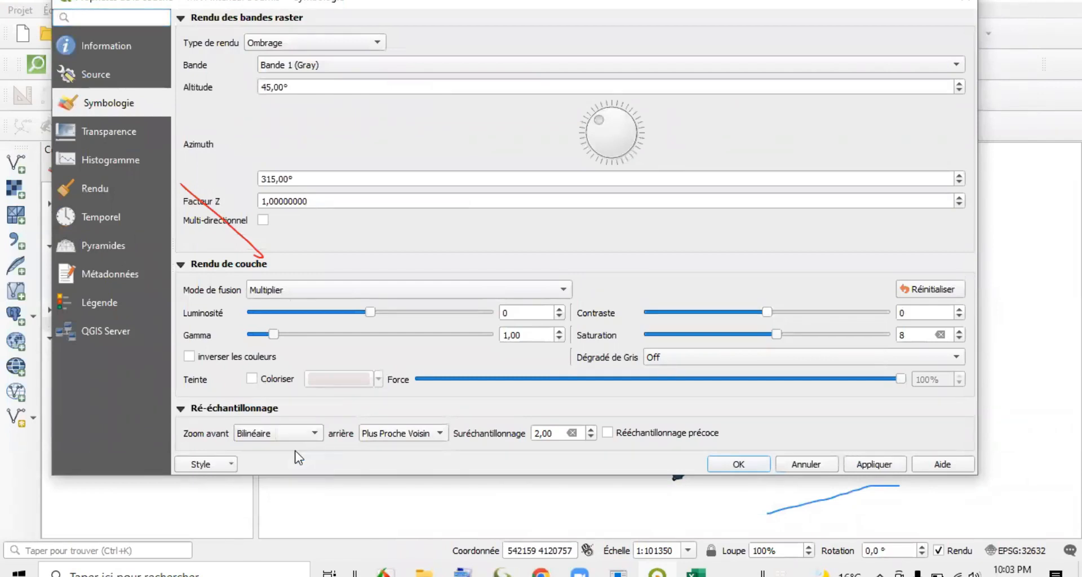
left_click(438, 435)
left_click(426, 451)
left_click(750, 465)
left_click_drag(551, 389, 524, 391)
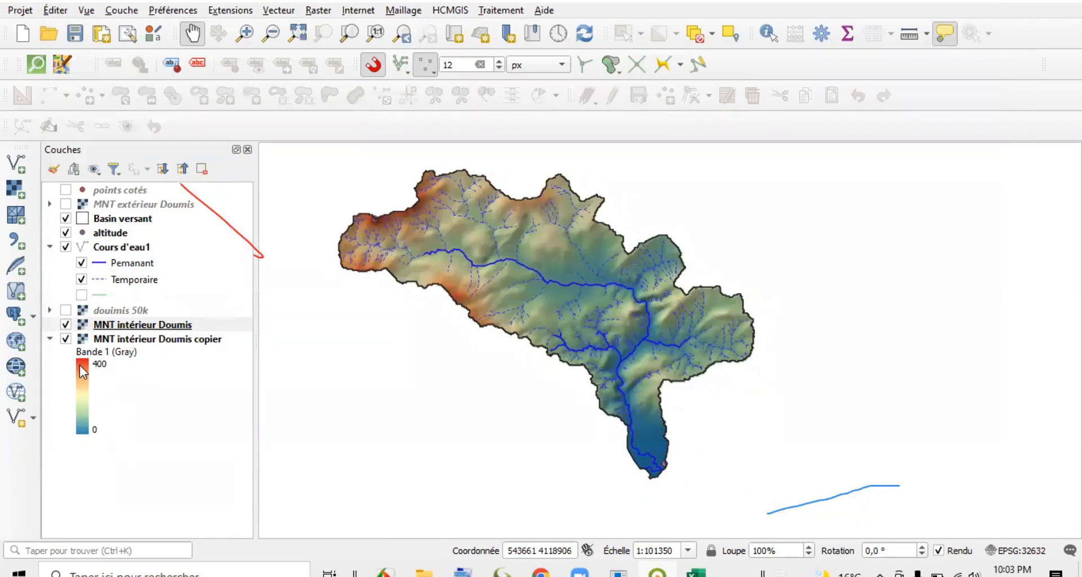
Try a Z factor of 3 on the MNT intérieur Doumis hillshade.
left_click(130, 324)
double_click(130, 324)
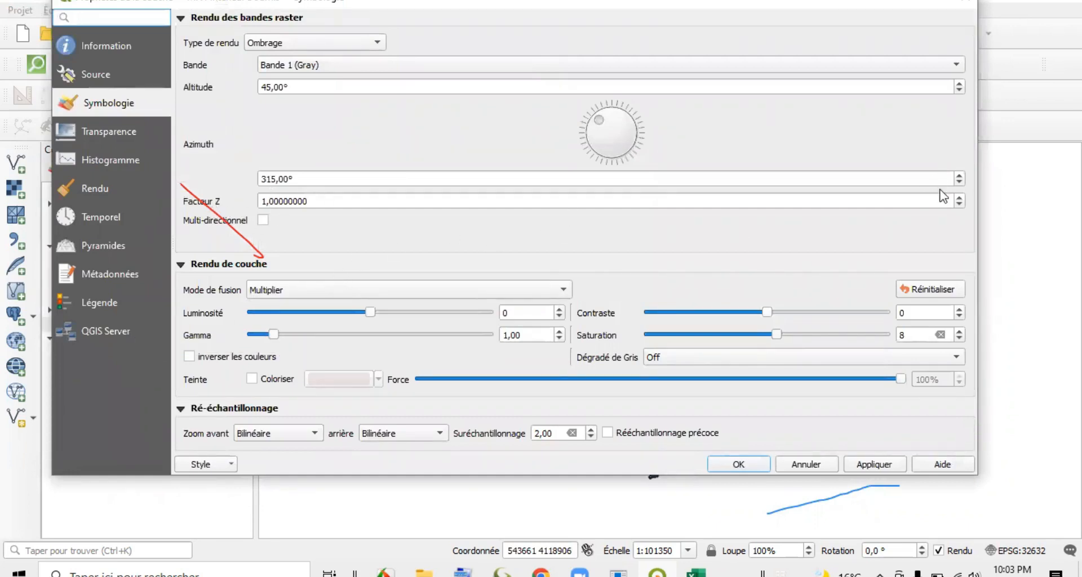
left_click(958, 198)
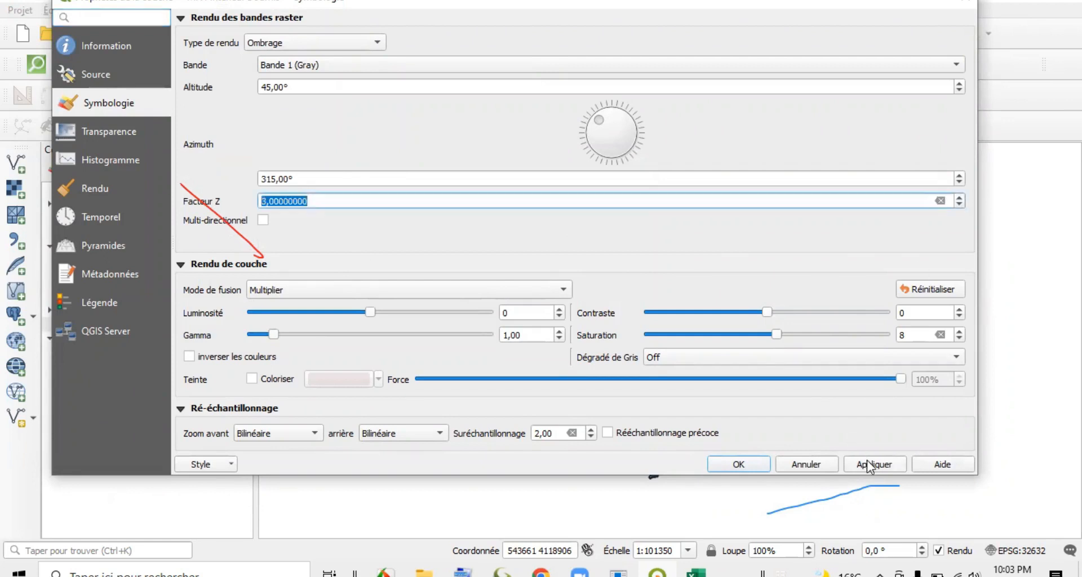
left_click(746, 465)
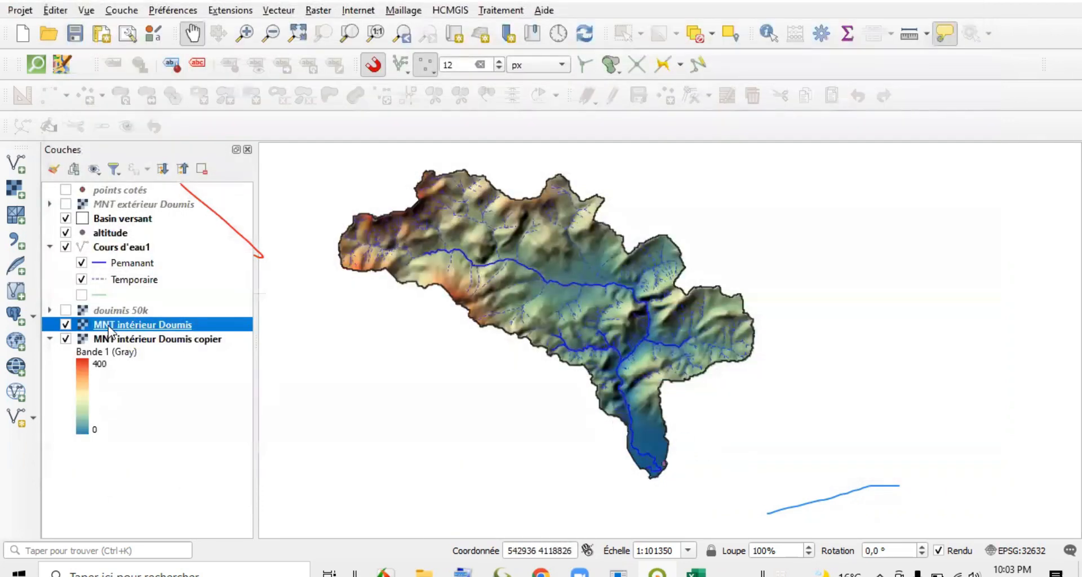
Set the Z factor of the MNT intérieur Doumis hillshade to 2.
double_click(113, 332)
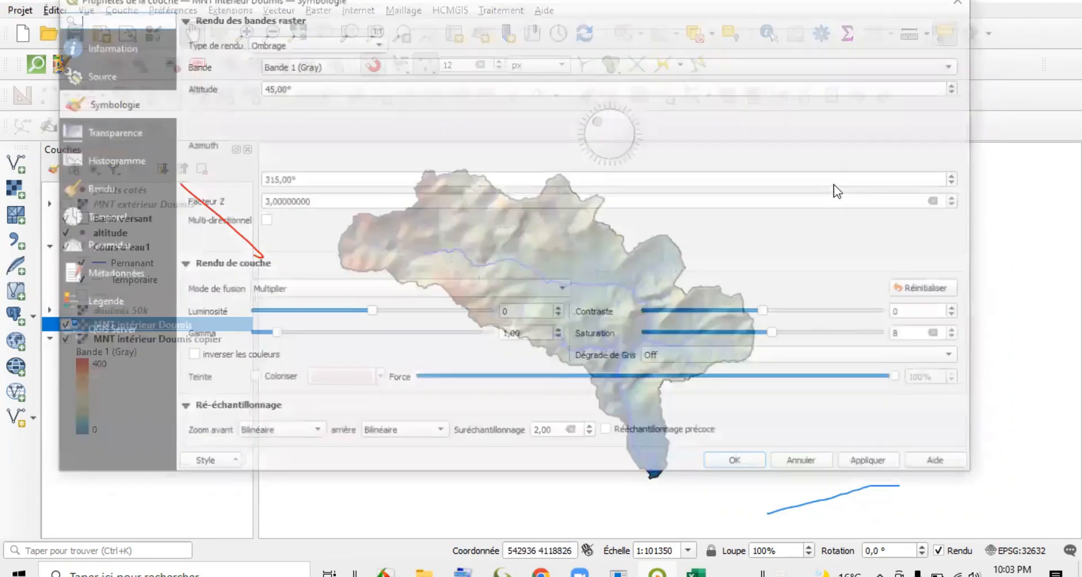
left_click(901, 467)
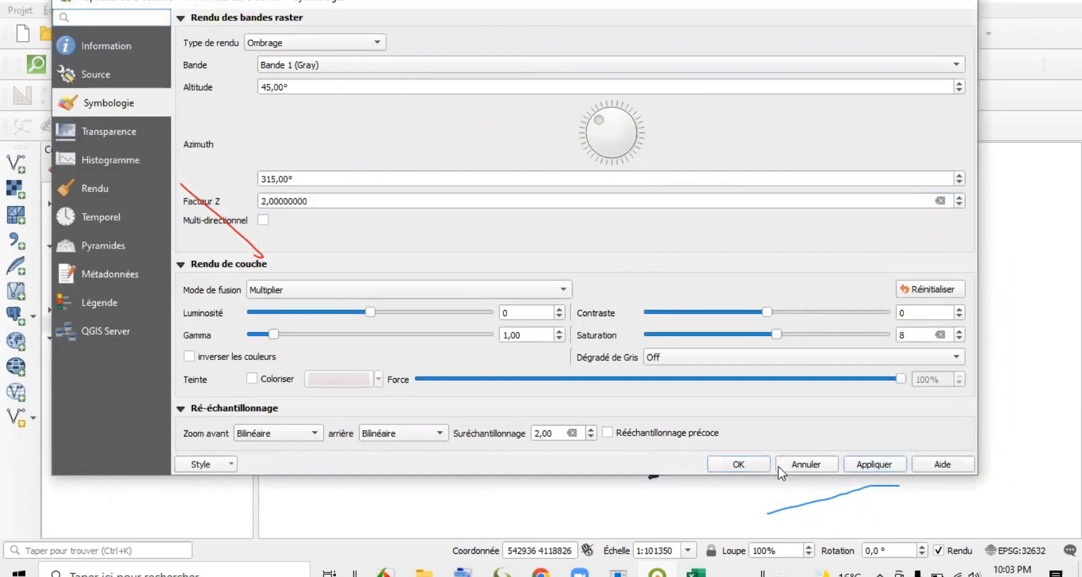
left_click(747, 465)
left_click_drag(557, 395, 566, 397)
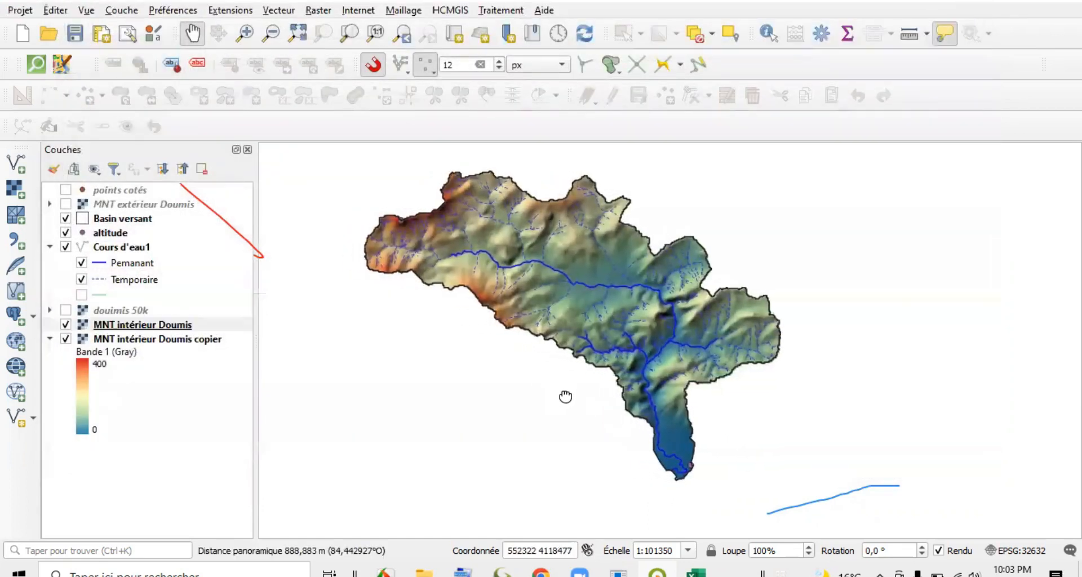